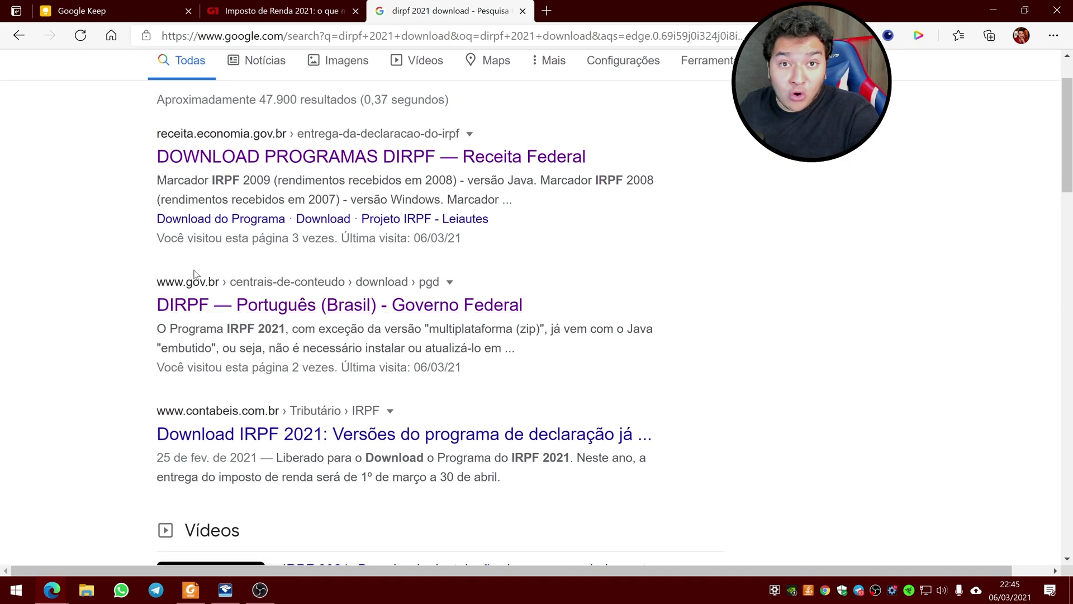
Open the gov.br DIRPF result and scroll to the Programa IRPF 2021 downloads for each operating system.
{"action": "left_click", "coordinate": [281, 307]}
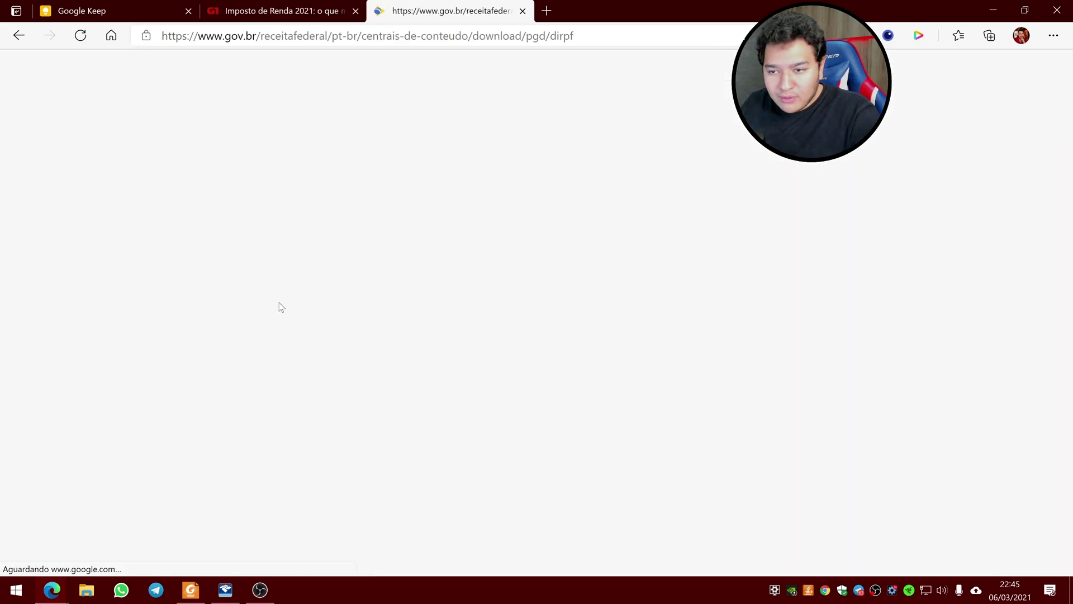
{"action": "scroll", "coordinate": [232, 171], "scroll_direction": "down", "scroll_amount": 3}
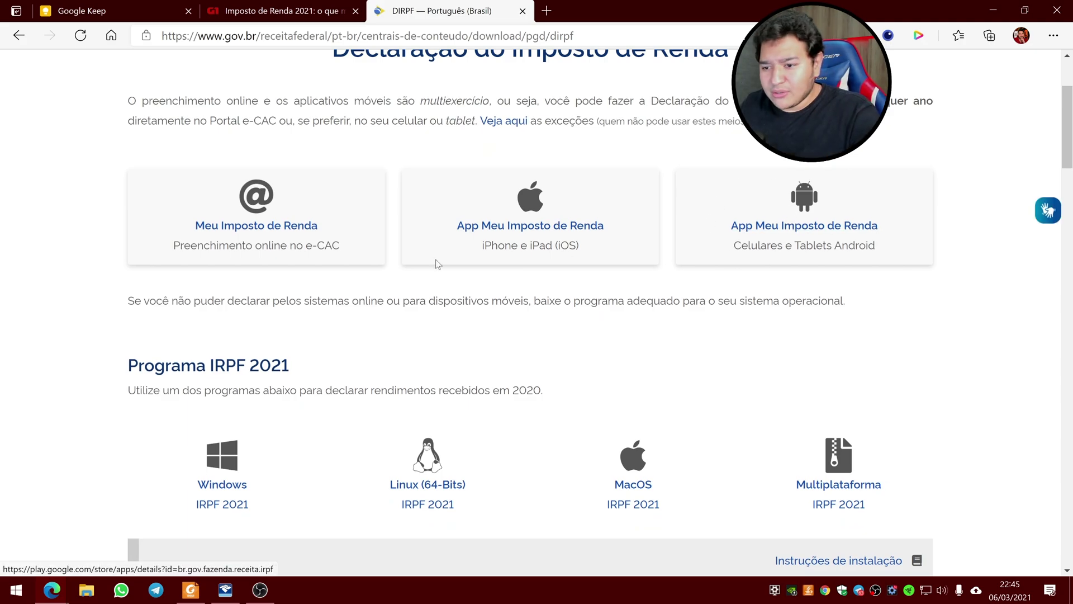
{"action": "scroll", "coordinate": [332, 279], "scroll_direction": "down", "scroll_amount": 1}
{"action": "scroll", "coordinate": [332, 279], "scroll_direction": "down", "scroll_amount": 2}
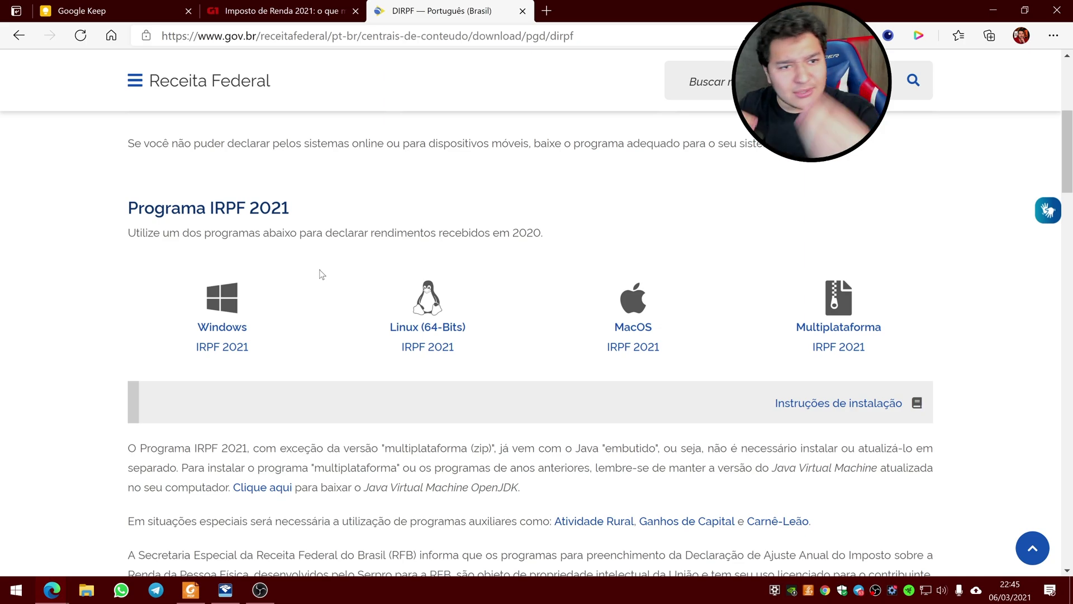
Search 'carne leao 2021' in a new tab, open 'Novo sistema Carnê-Leão' and highlight its 2021.
{"action": "left_click", "coordinate": [547, 11]}
{"action": "type", "text": "car"}
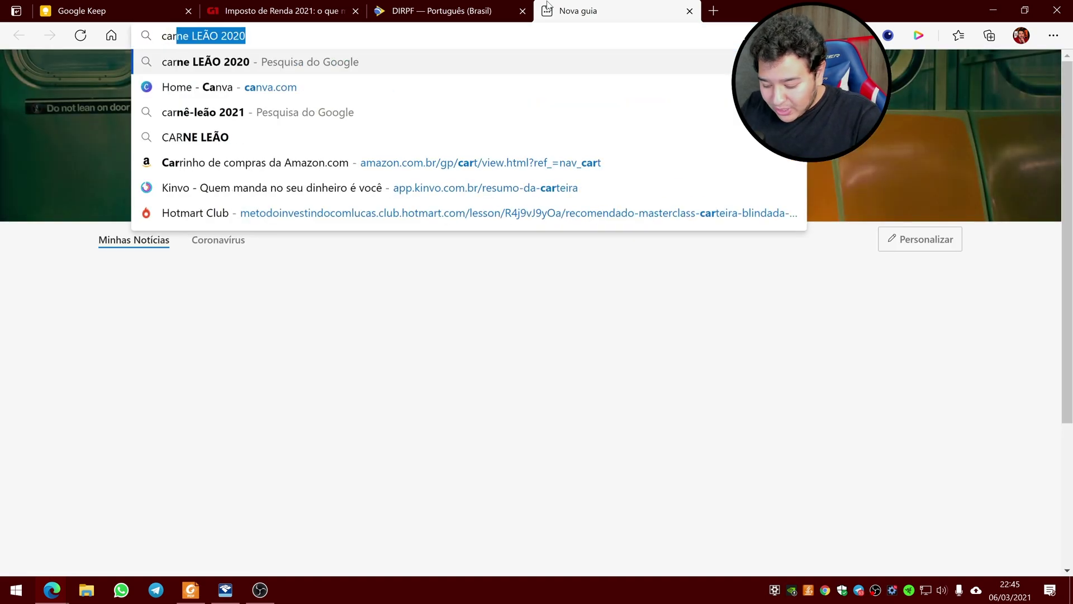
{"action": "type", "text": "ne leao 2021"}
{"action": "key", "text": "Return"}
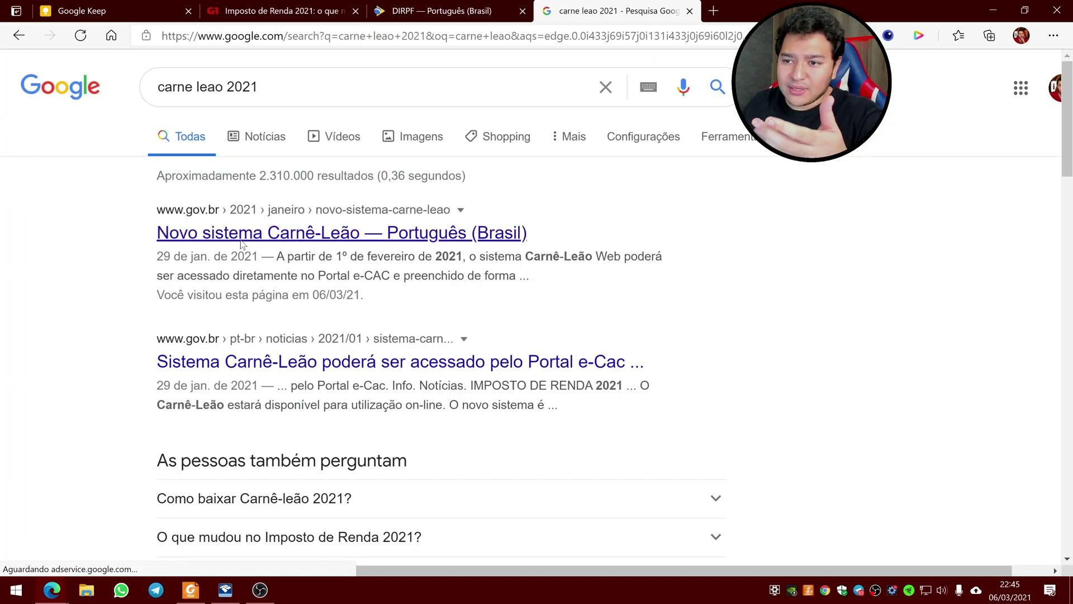
{"action": "left_click", "coordinate": [241, 242]}
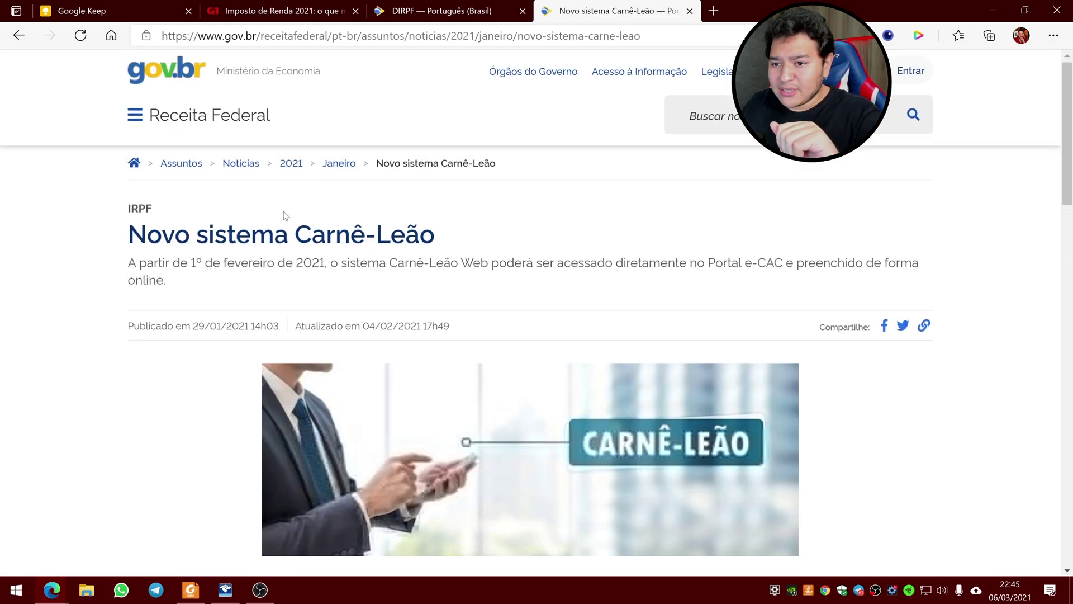
{"action": "scroll", "coordinate": [285, 218], "scroll_direction": "down", "scroll_amount": 3}
{"action": "scroll", "coordinate": [282, 218], "scroll_direction": "up", "scroll_amount": 3}
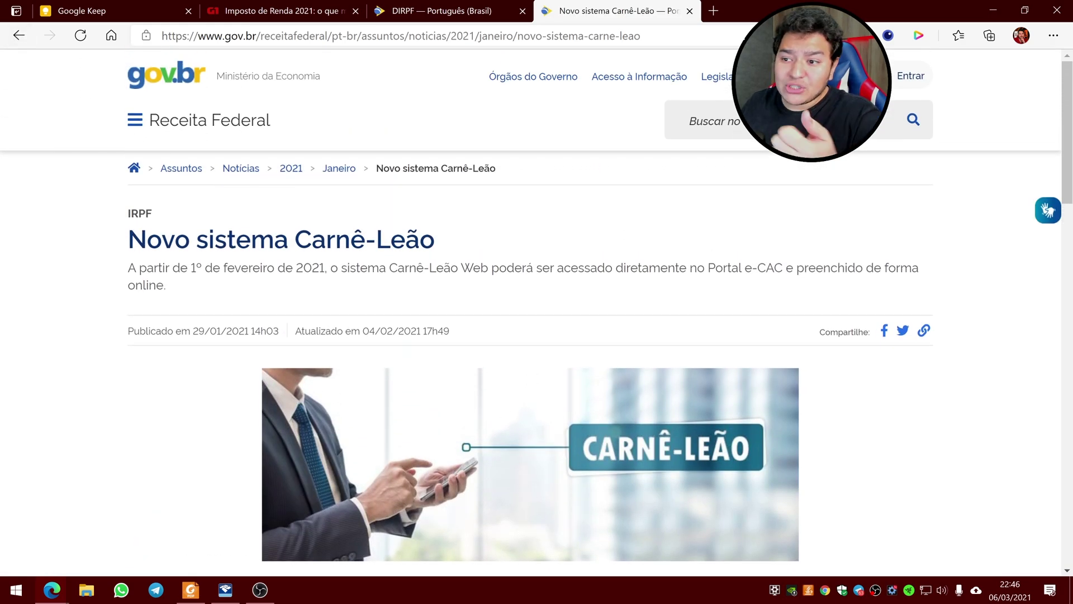
{"action": "left_click_drag", "start_coordinate": [325, 268], "coordinate": [312, 301]}
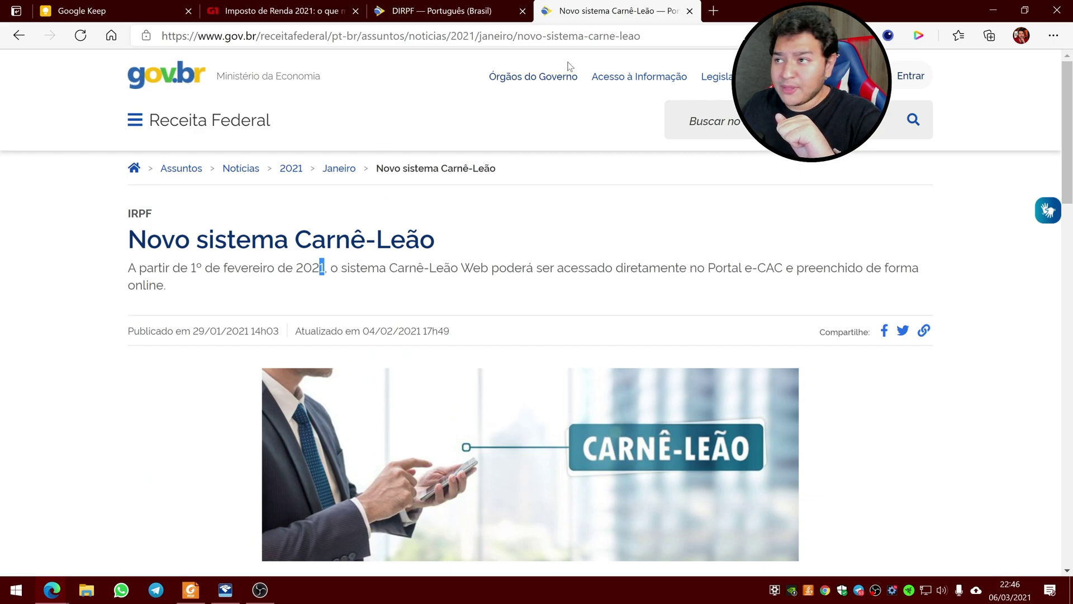
{"action": "left_click", "coordinate": [1000, 8]}
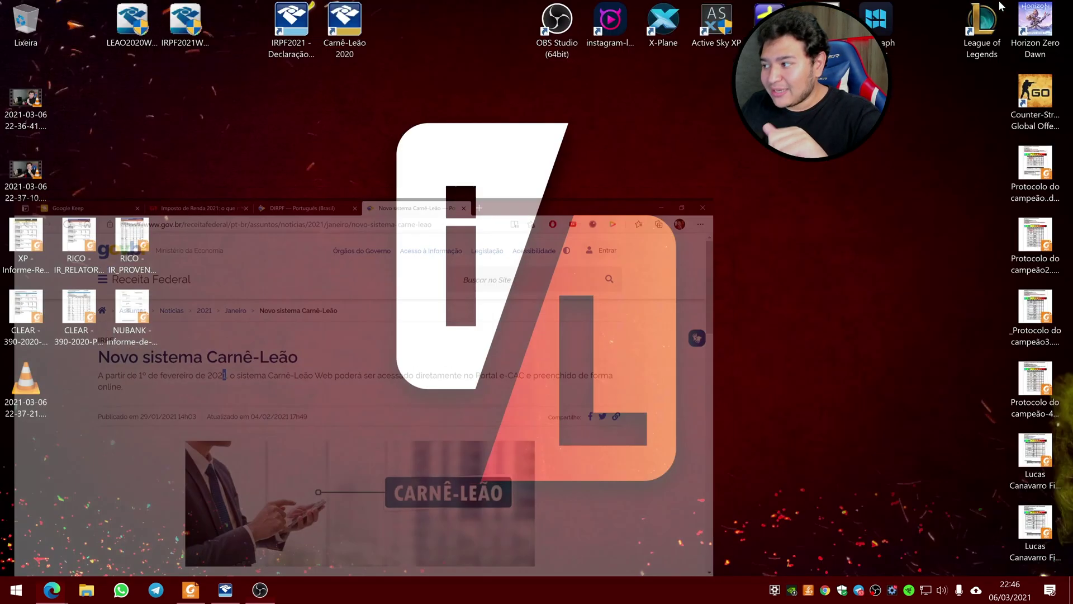
{"action": "left_click", "coordinate": [144, 33]}
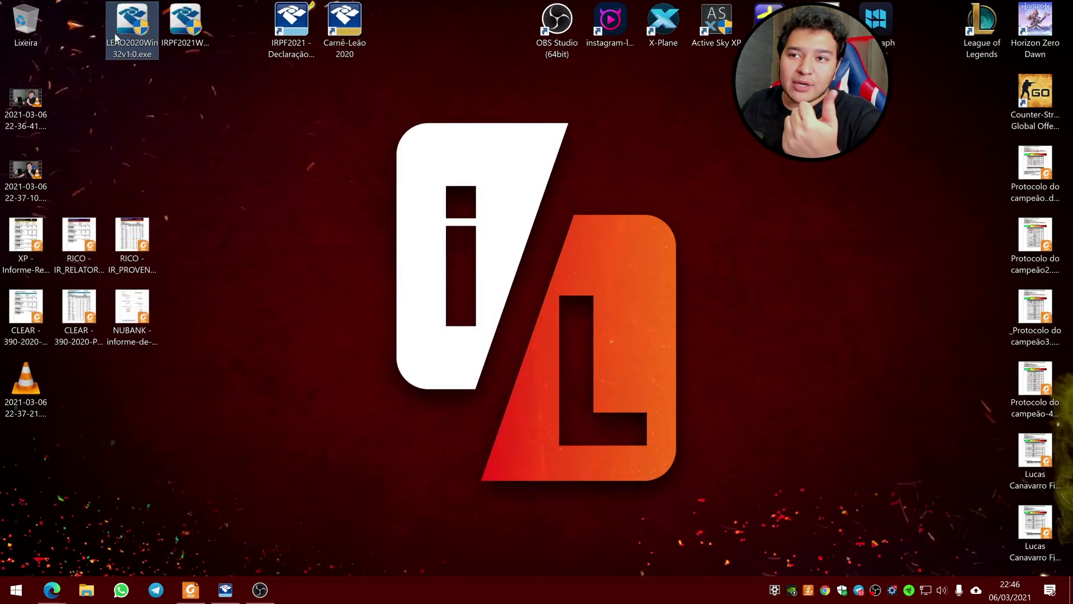
{"action": "left_click", "coordinate": [193, 32]}
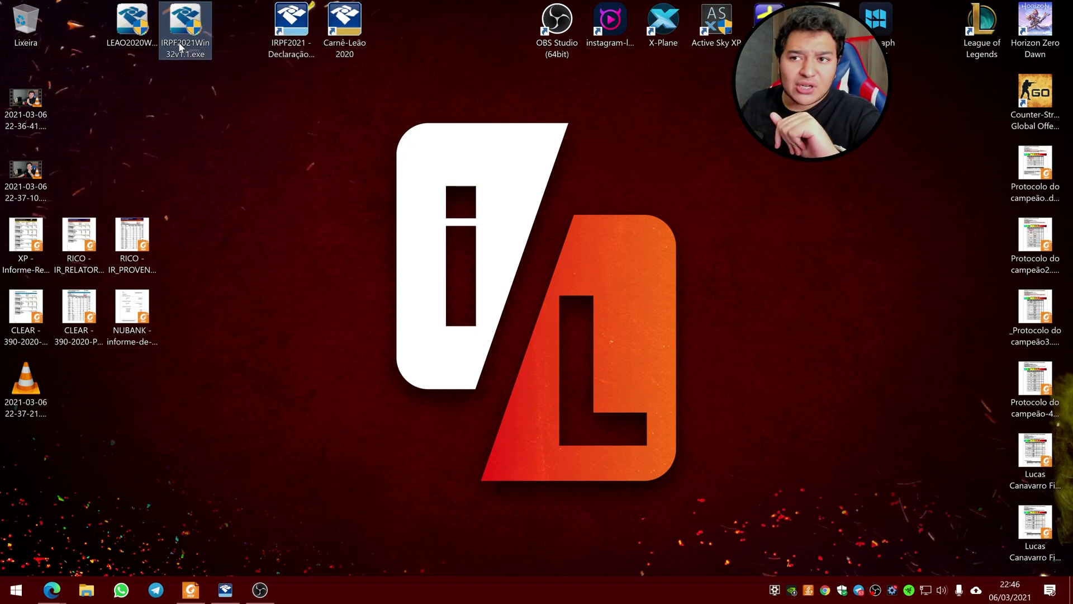
{"action": "key", "text": "Left"}
{"action": "key", "text": "Right"}
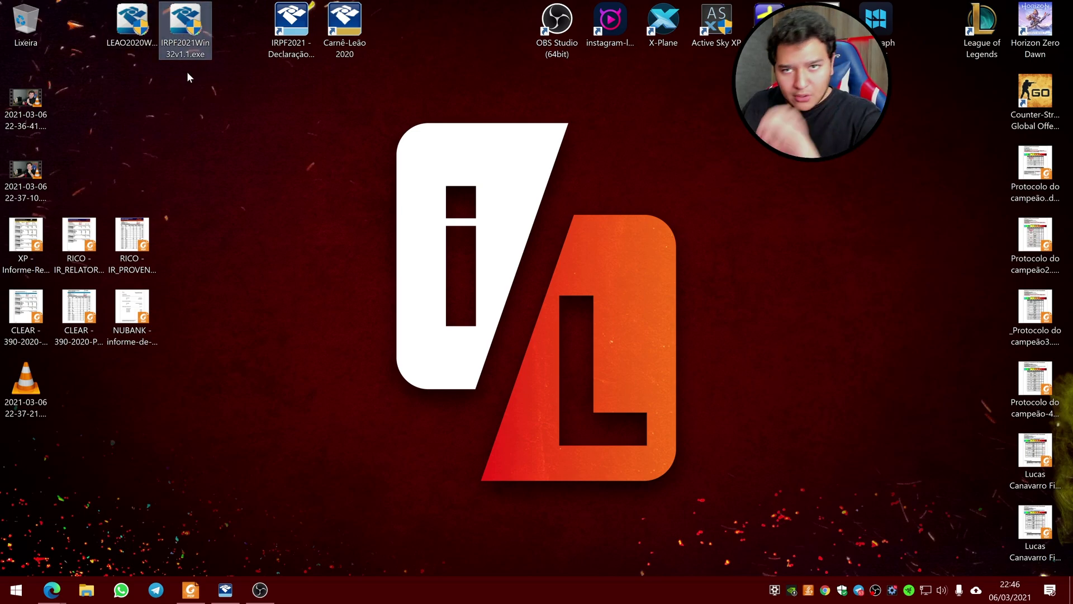
{"action": "left_click", "coordinate": [215, 94]}
{"action": "left_click_drag", "start_coordinate": [213, 88], "coordinate": [300, 88]}
{"action": "key", "text": "Right"}
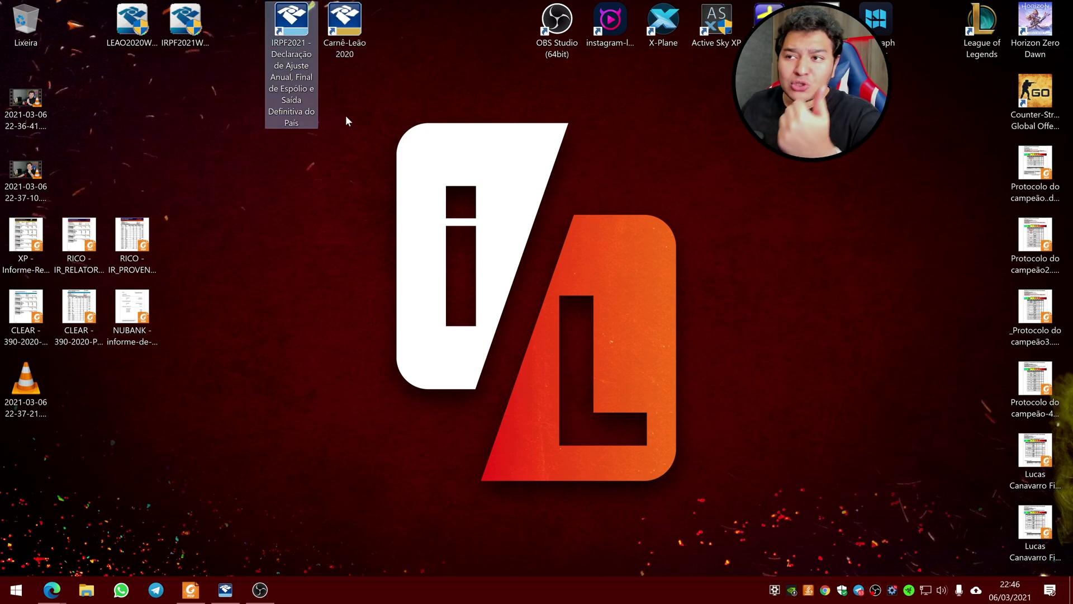
{"action": "key", "text": "Right"}
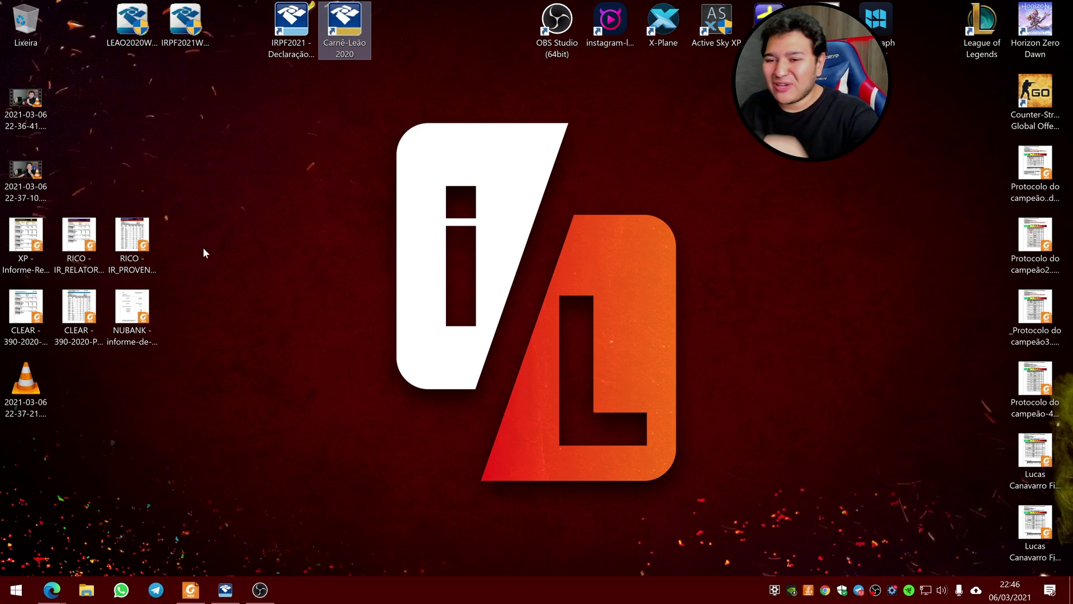
{"action": "left_click", "coordinate": [245, 213]}
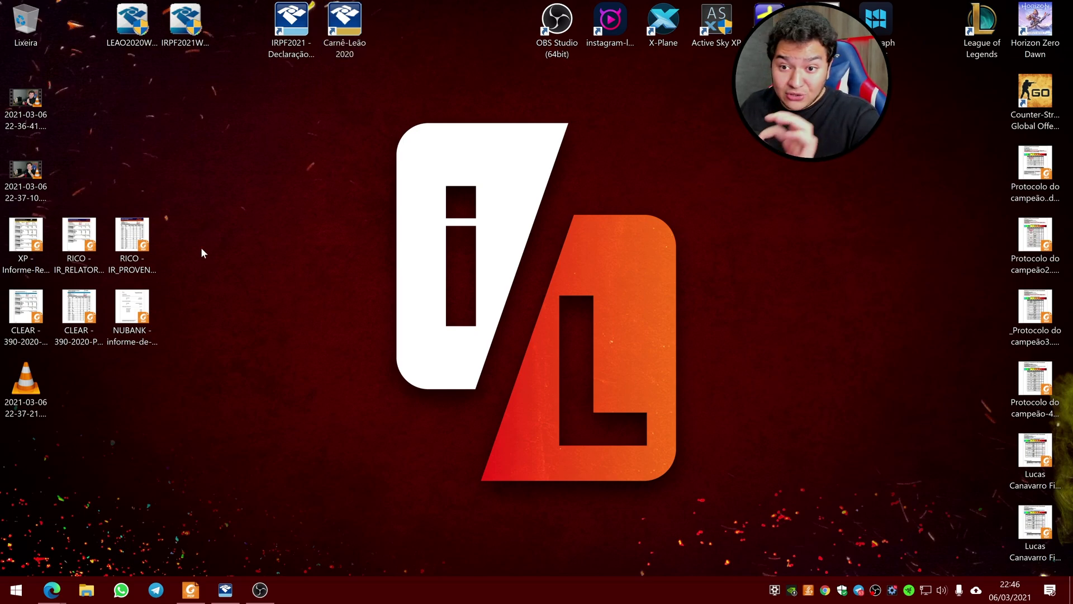
{"action": "left_click", "coordinate": [33, 234]}
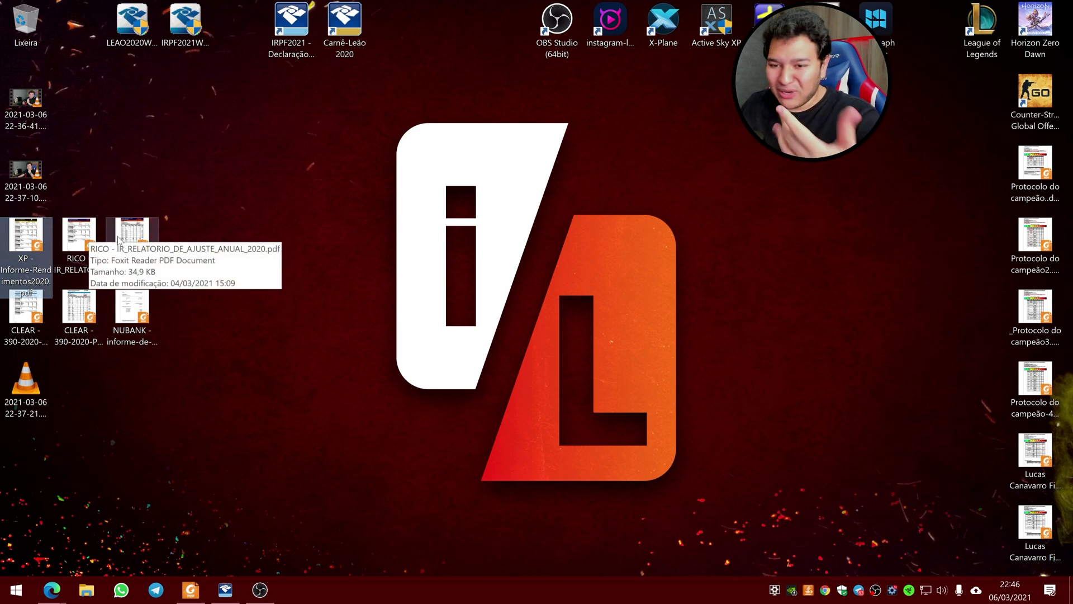
{"action": "left_click", "coordinate": [52, 590]}
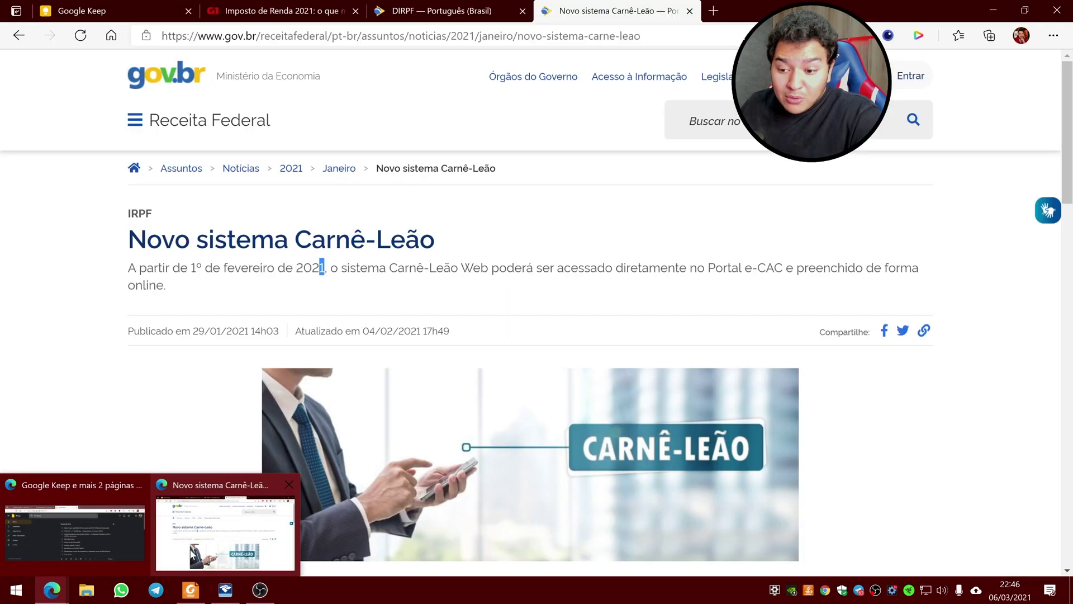
Load the Clear Corretora site in a new tab and open the MINHA CONTA options.
{"action": "left_click", "coordinate": [190, 549]}
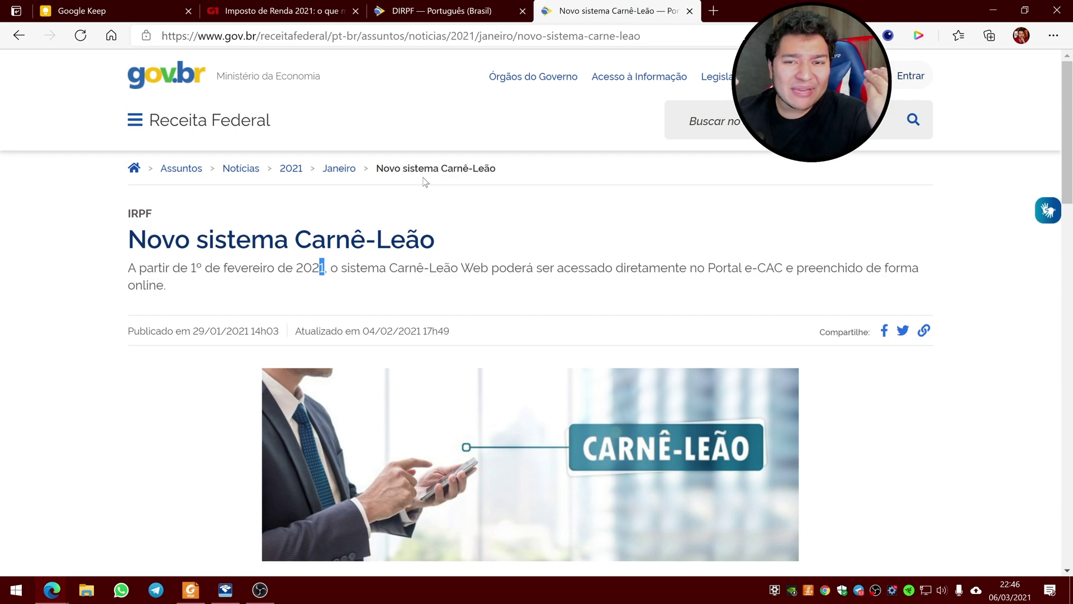
{"action": "left_click", "coordinate": [713, 11]}
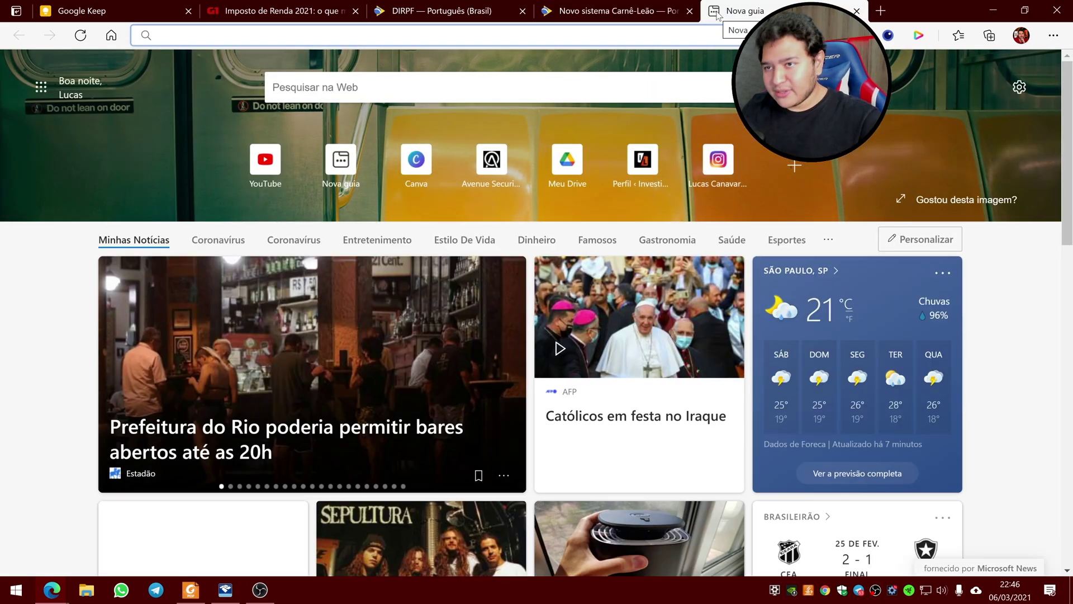
{"action": "type", "text": "clear.com.br/site/"}
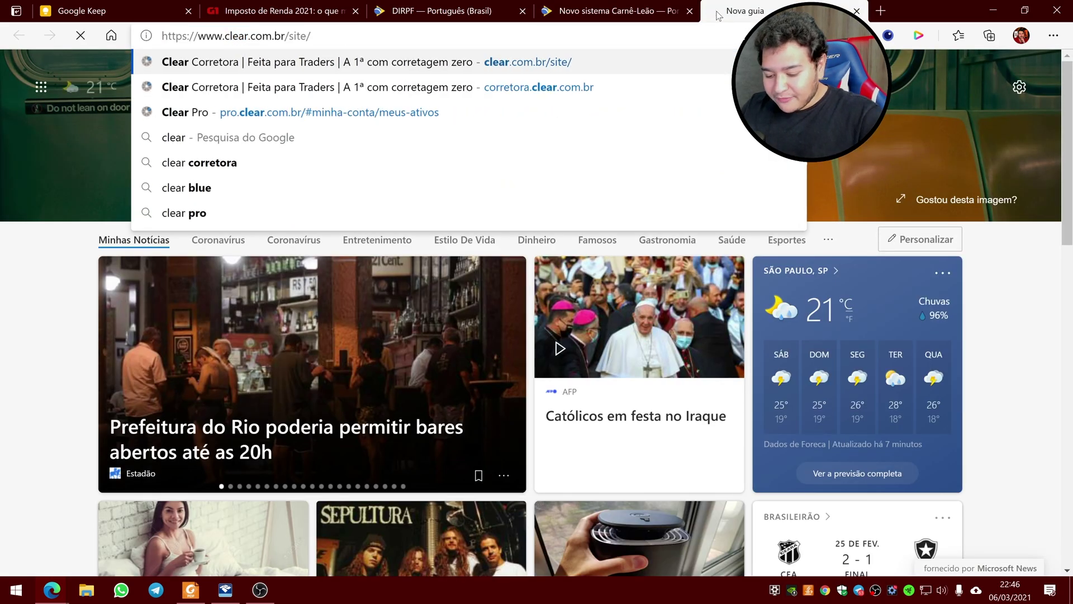
{"action": "key", "text": "Return"}
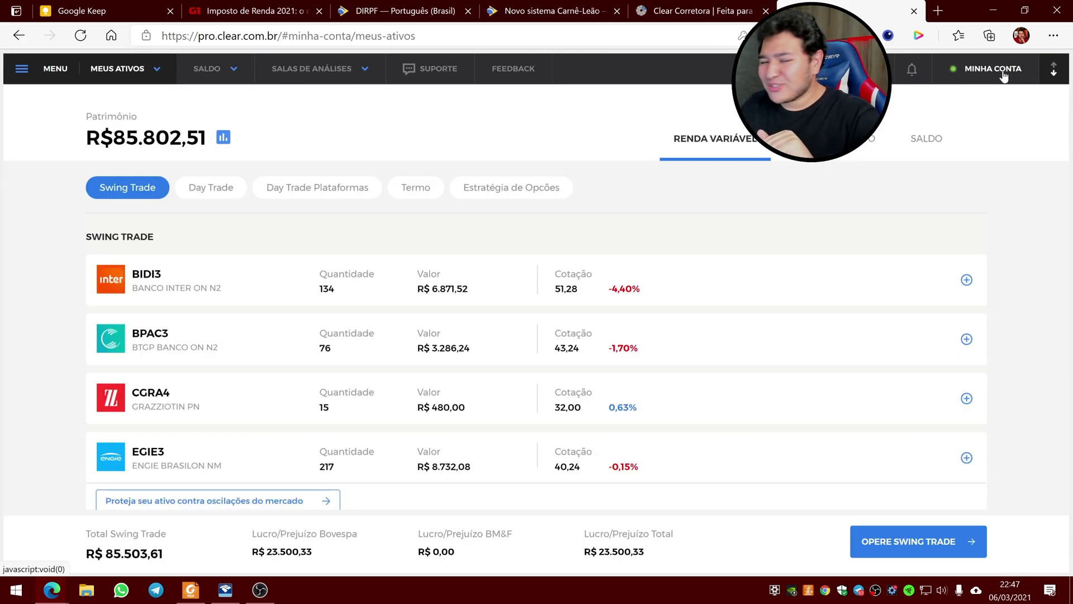
{"action": "left_click", "coordinate": [1004, 76]}
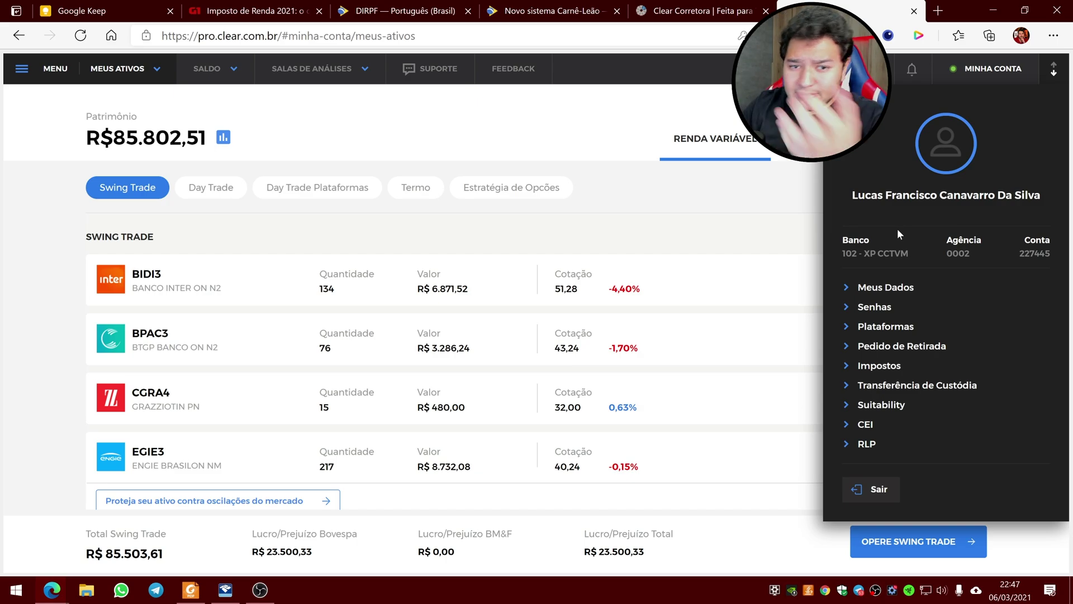
Go to Impostos and expand Impostos 2020 to list the Anual, Custódia and Proventos Pagos PDFs.
{"action": "left_click", "coordinate": [878, 366]}
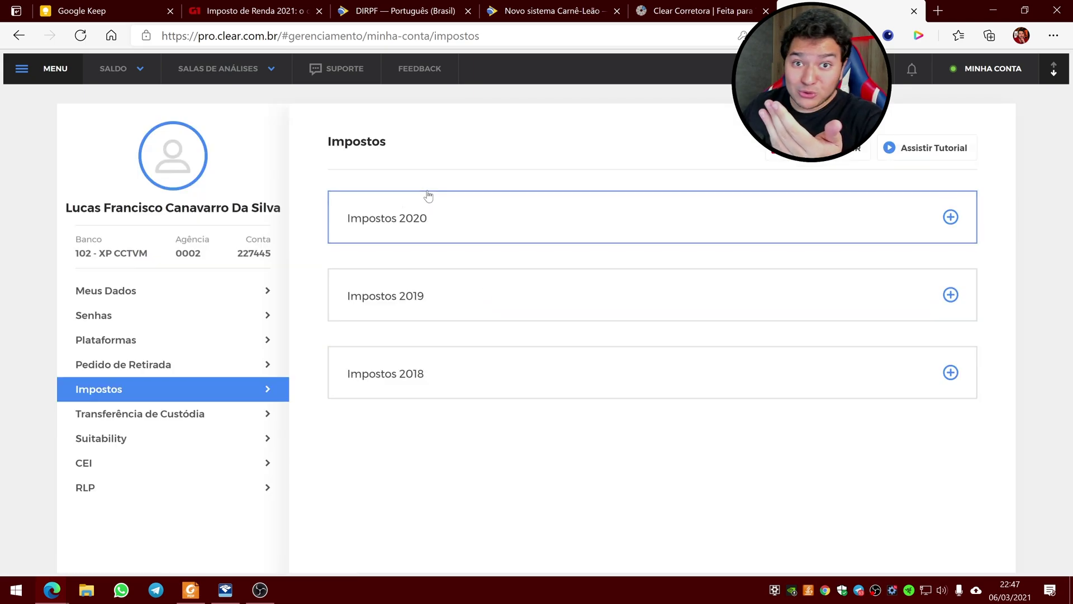
{"action": "left_click", "coordinate": [422, 221]}
{"action": "scroll", "coordinate": [427, 226], "scroll_direction": "down", "scroll_amount": 1}
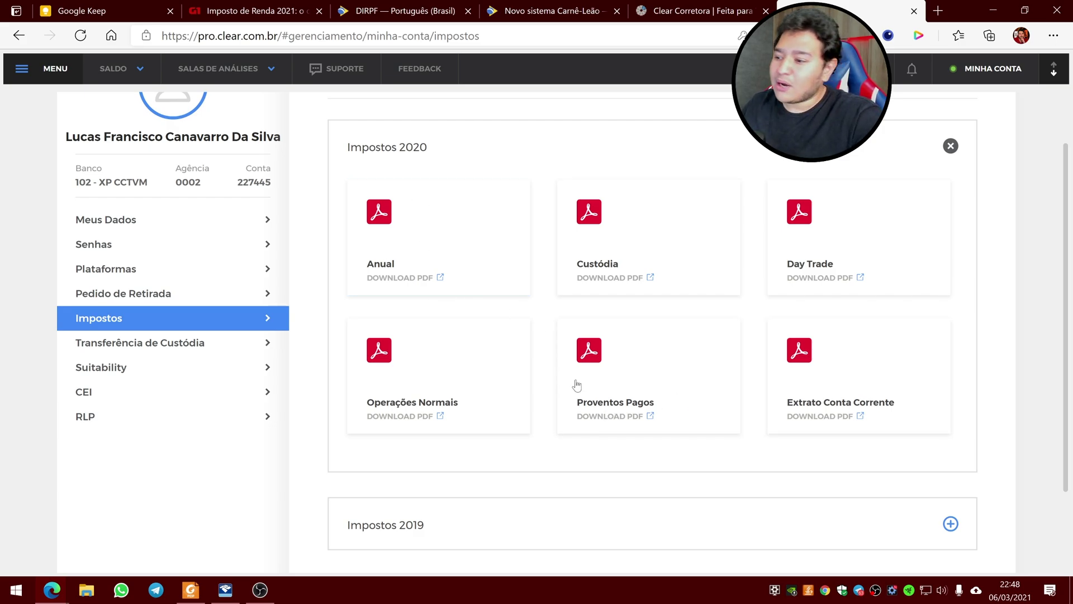
Minimize the browser, look over the CLEAR 390-2020 PDF reports on the desktop, and launch IRPF 2021.
{"action": "left_click", "coordinate": [993, 11]}
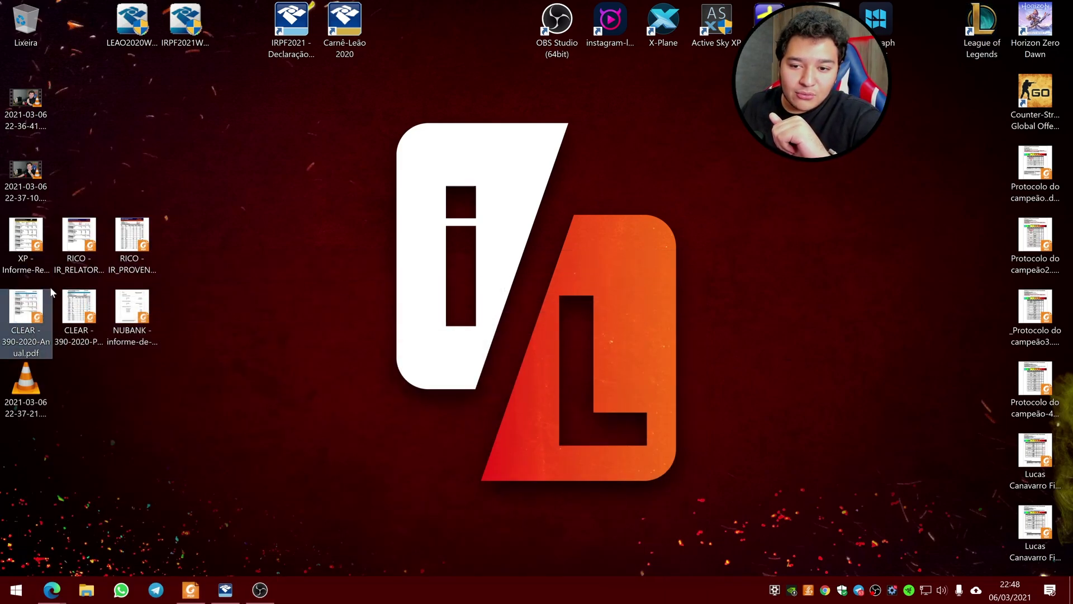
{"action": "left_click", "coordinate": [84, 304]}
{"action": "left_click", "coordinate": [26, 306]}
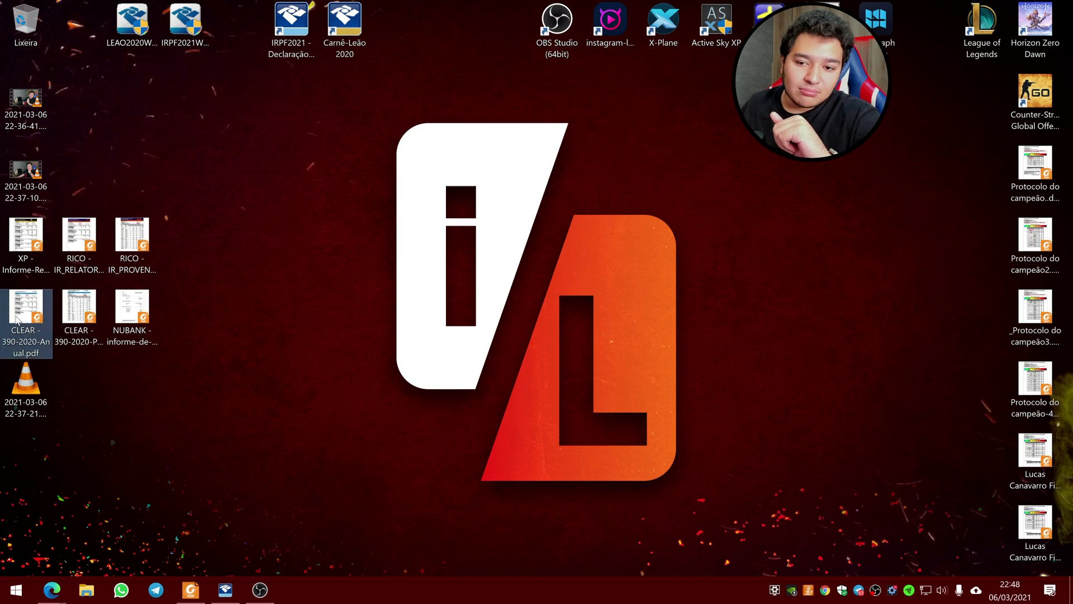
{"action": "left_click", "coordinate": [78, 307]}
{"action": "left_click", "coordinate": [42, 309]}
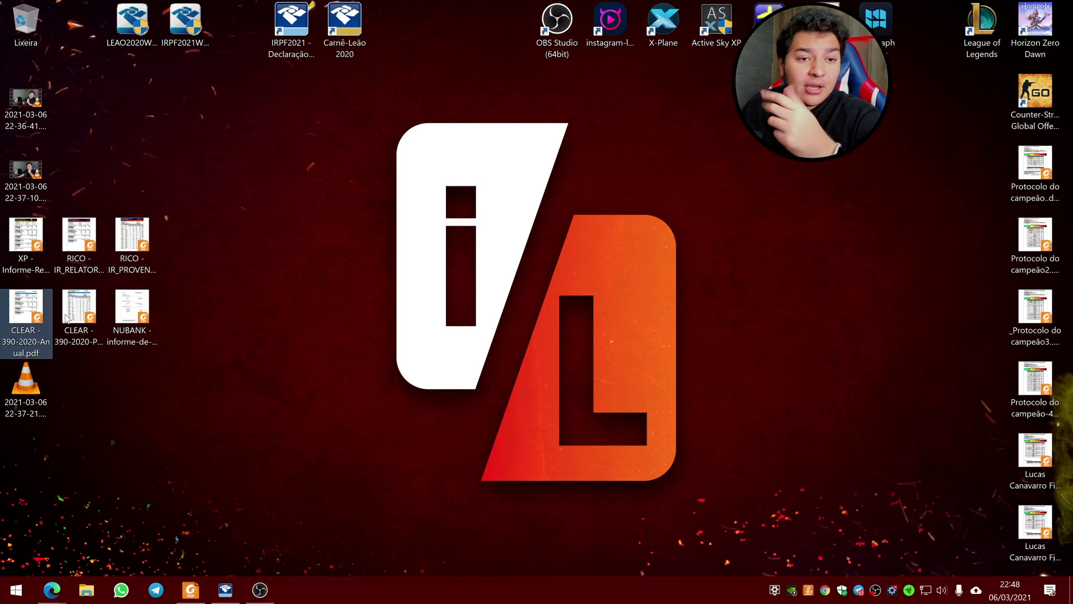
{"action": "left_click", "coordinate": [291, 388]}
{"action": "left_click", "coordinate": [225, 590]}
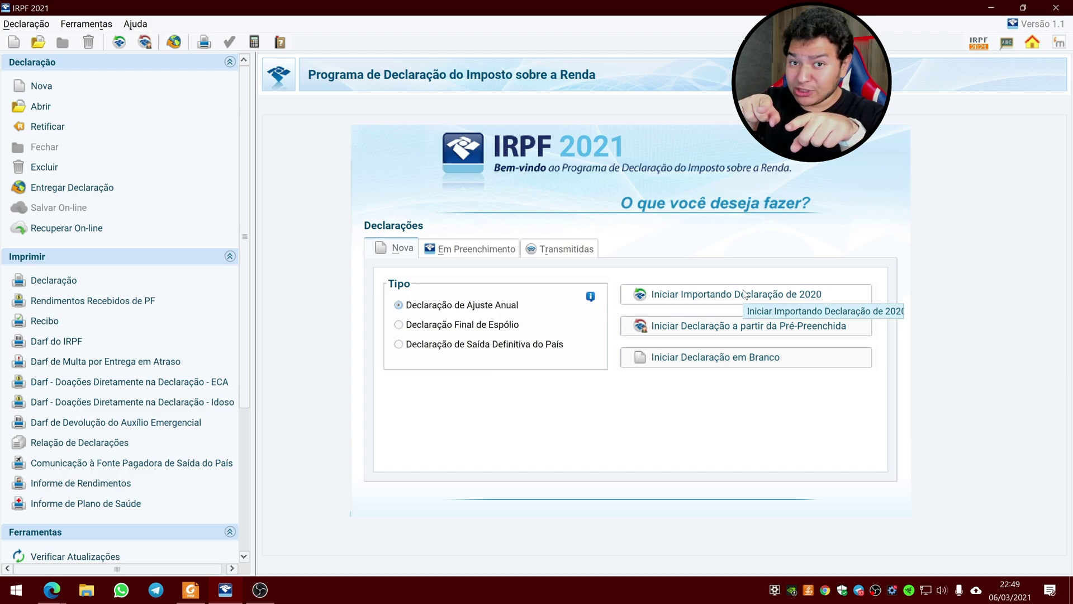
Check the Ferramentas > Cópia de Segurança menu, then dismiss it to return to the Nova start options.
{"action": "left_click", "coordinate": [93, 27]}
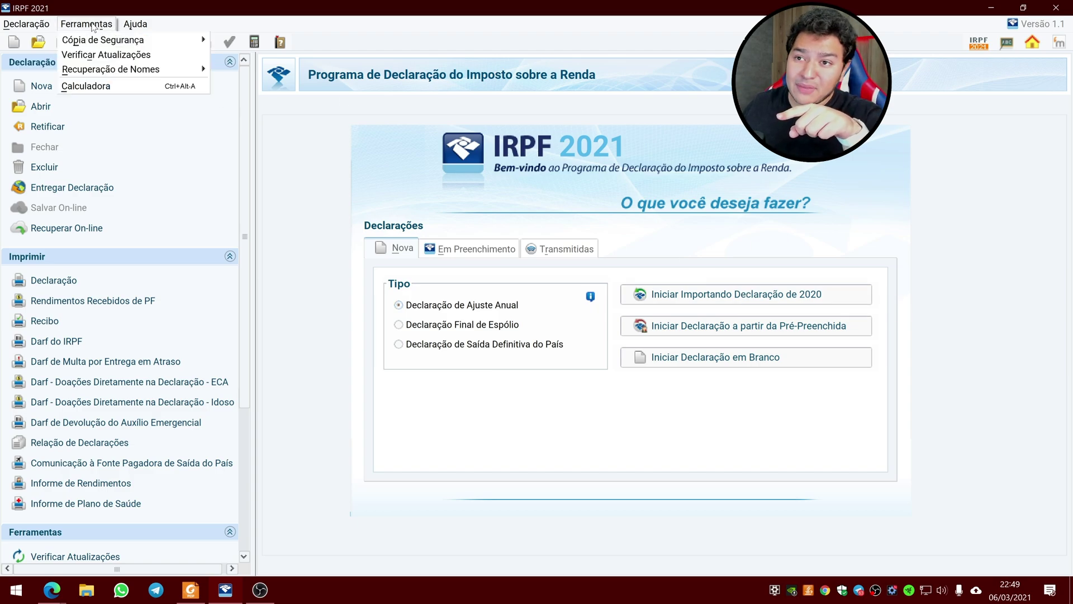
{"action": "mouse_move", "coordinate": [151, 40]}
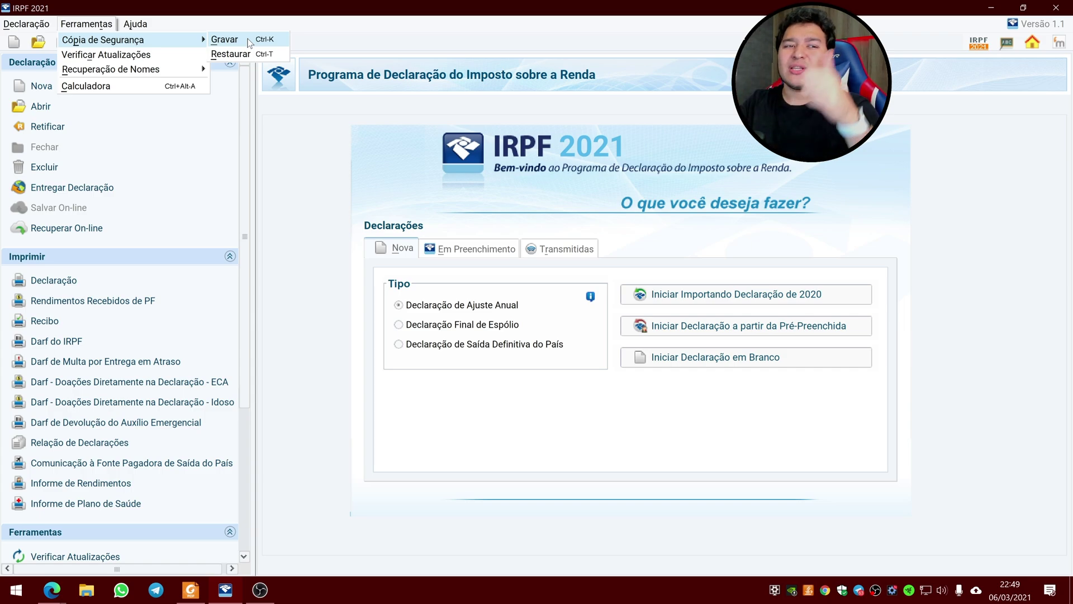
{"action": "left_click", "coordinate": [309, 235]}
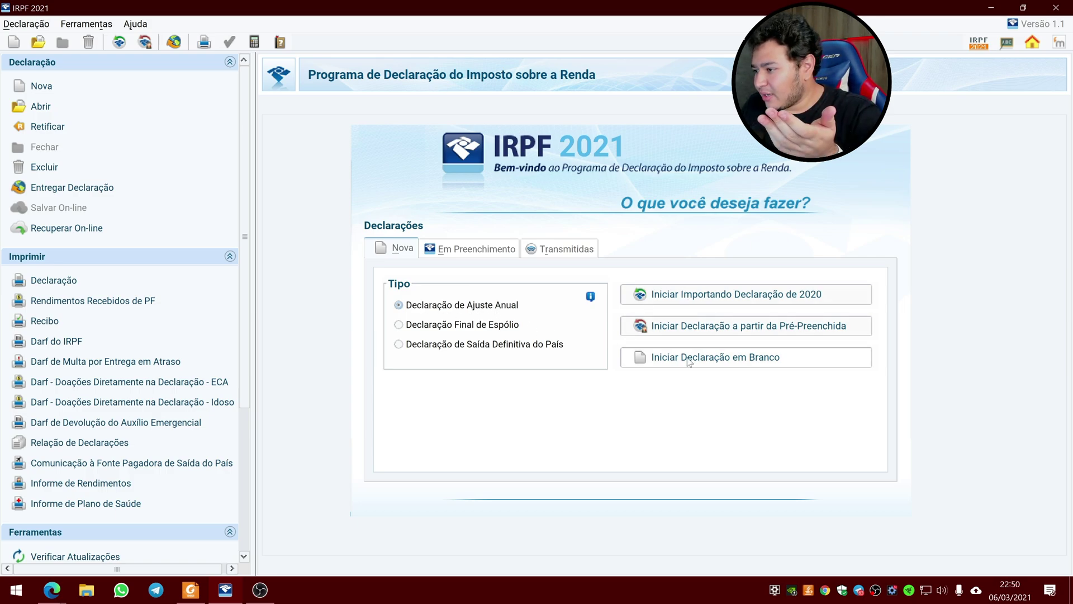
Start a blank declaration, check the taxpayer's Nome field, and go to the empty Dependentes sheet.
{"action": "left_click", "coordinate": [710, 367]}
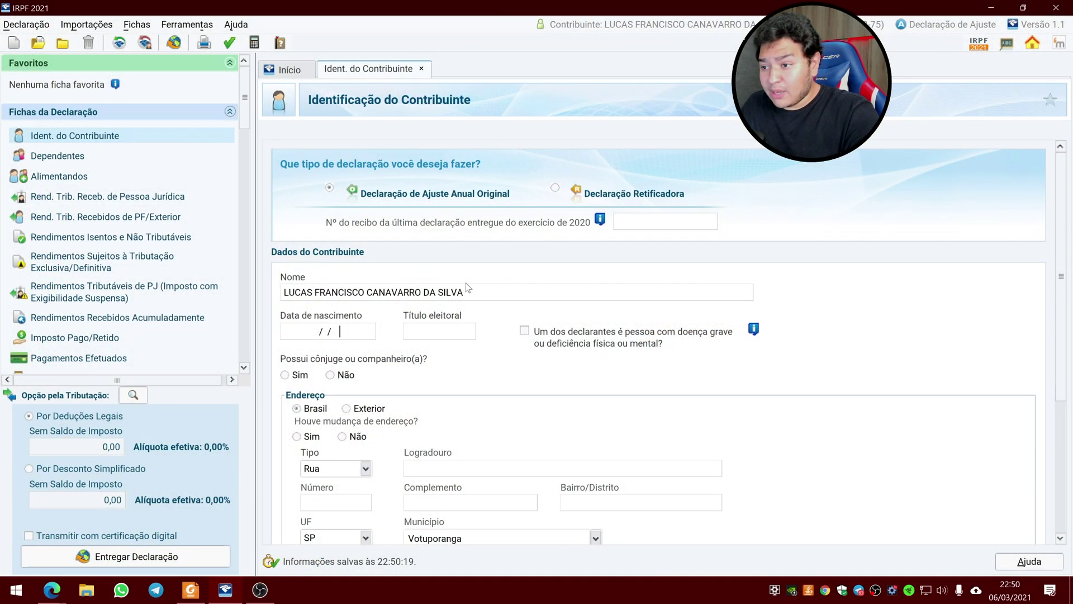
{"action": "left_click", "coordinate": [391, 292]}
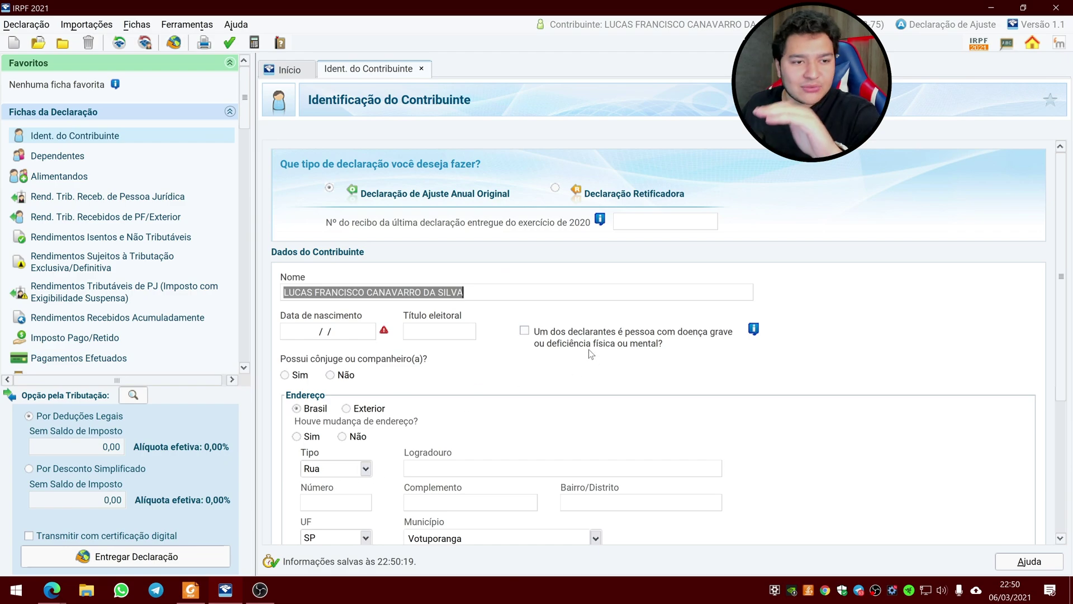
{"action": "left_click", "coordinate": [79, 158]}
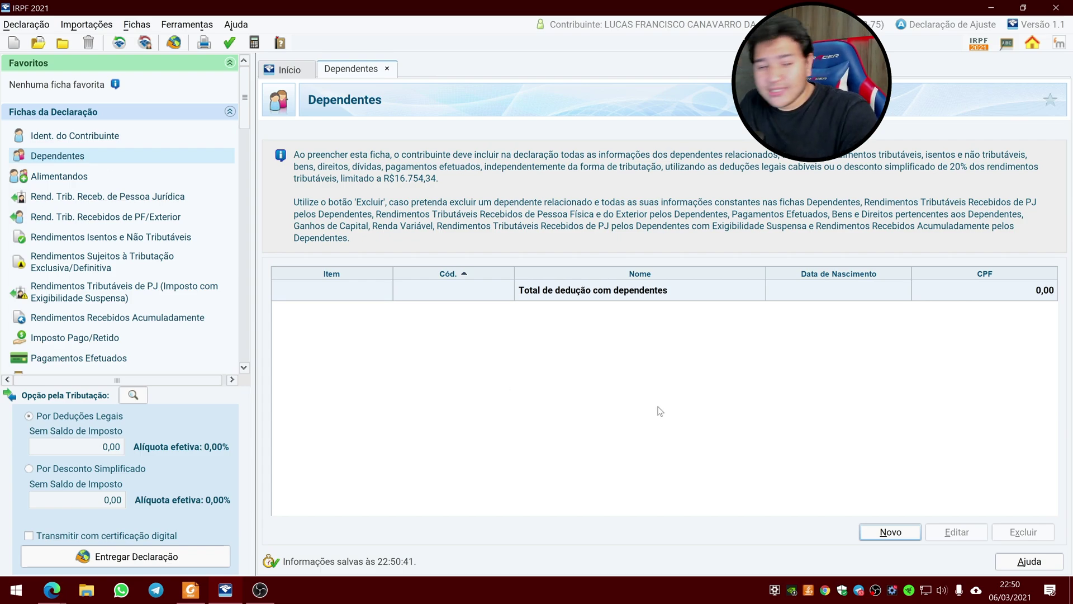
Begin a dependent entry but abandon it without a type, then switch to the empty Alimentandos sheet.
{"action": "left_click", "coordinate": [880, 531]}
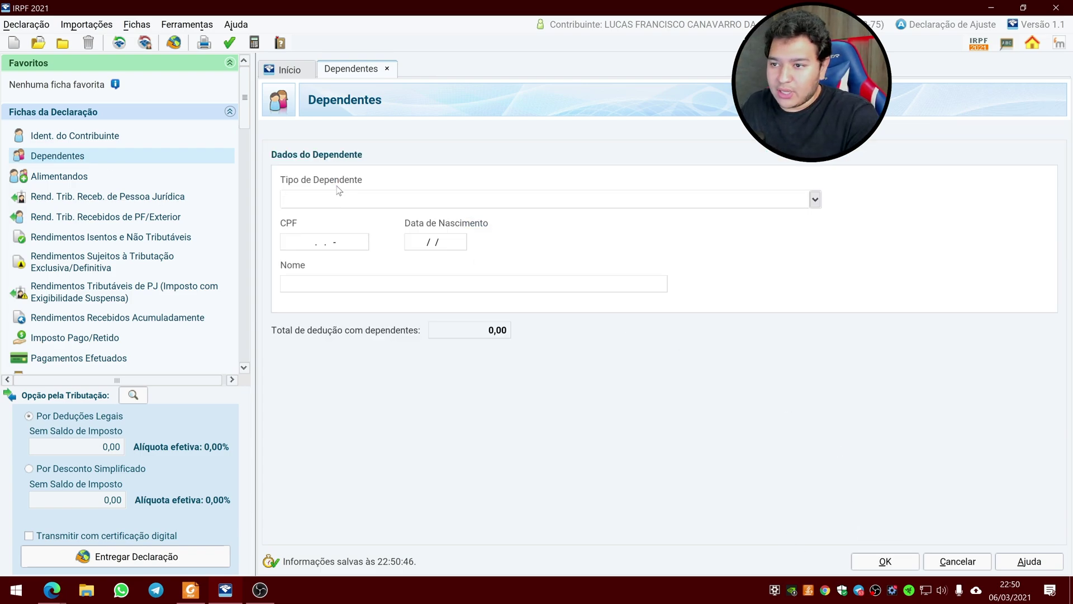
{"action": "left_click", "coordinate": [815, 200]}
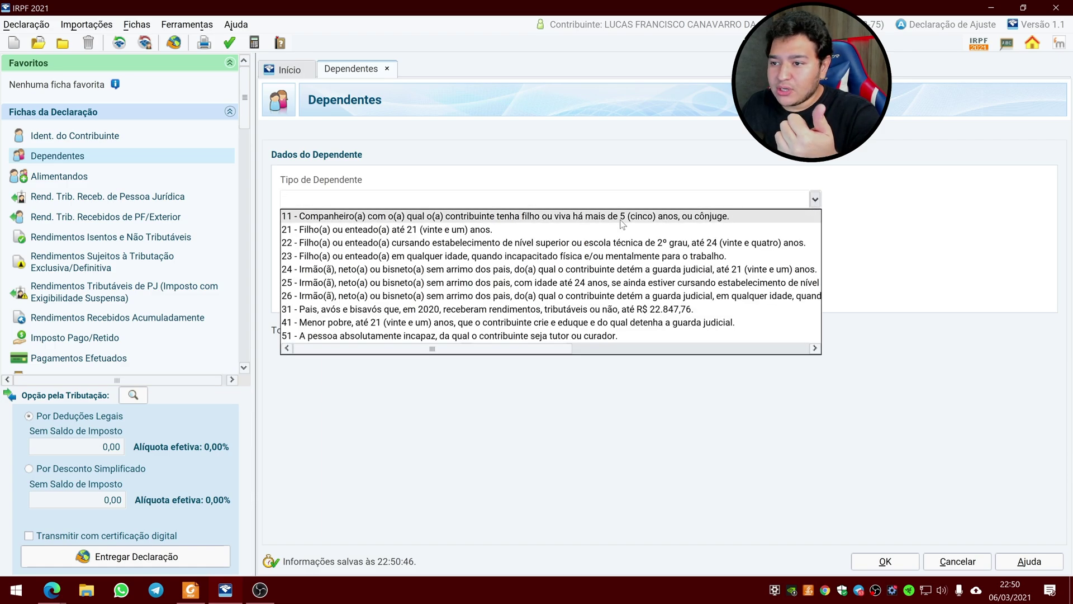
{"action": "key", "text": "Escape"}
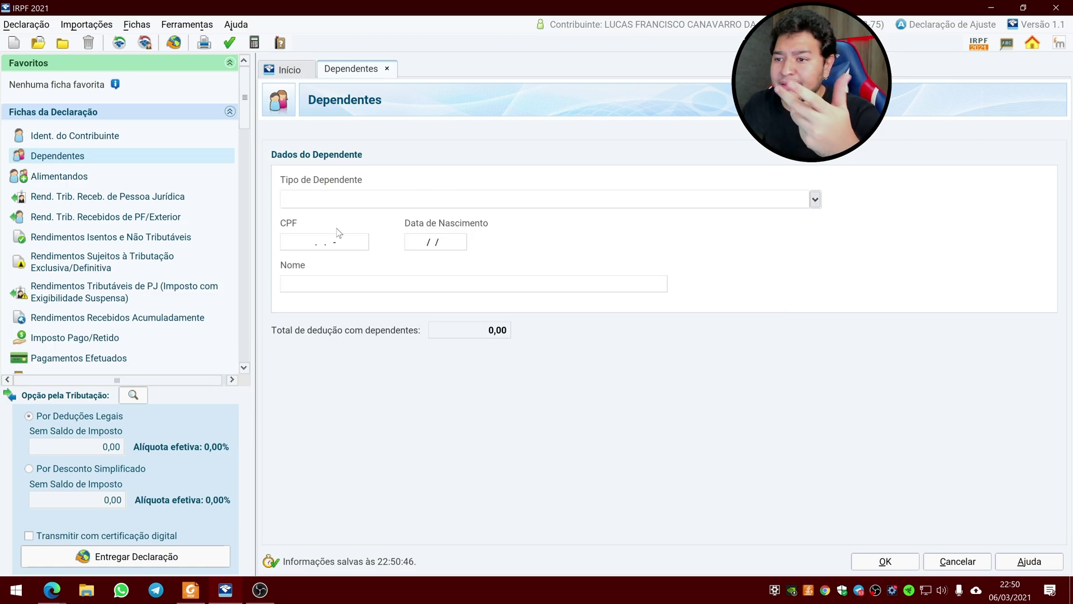
{"action": "left_click", "coordinate": [311, 242]}
{"action": "left_click", "coordinate": [337, 287]}
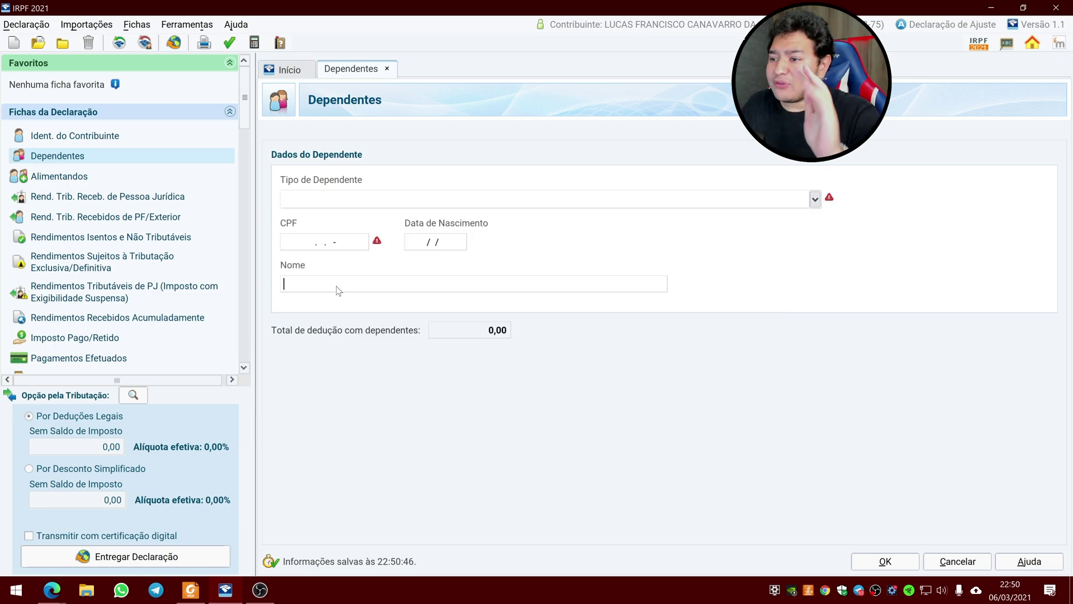
{"action": "left_click", "coordinate": [58, 177]}
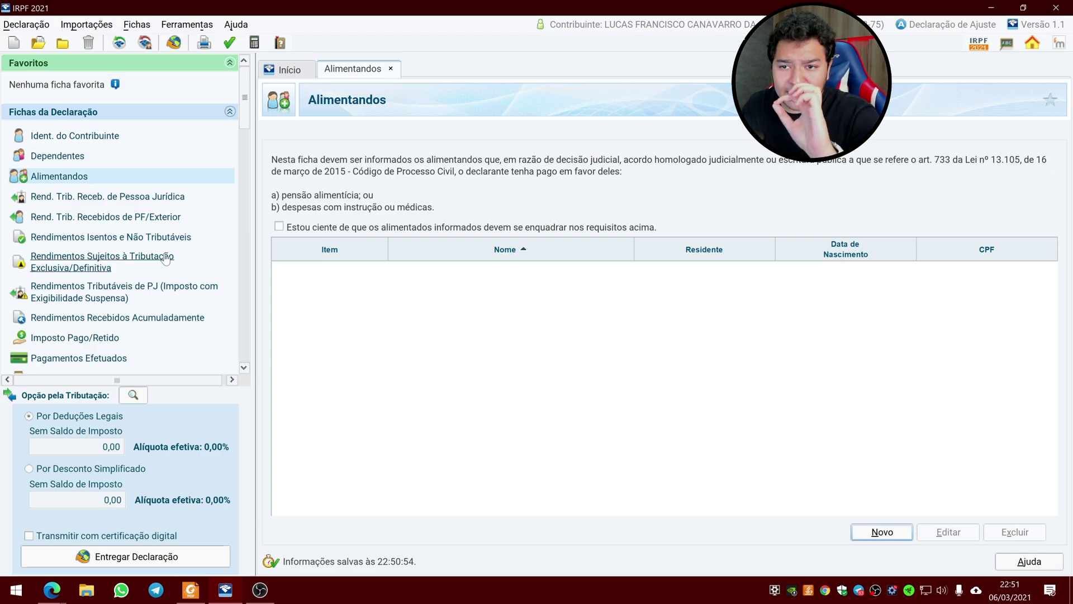
Move from Rend. Trib. Recebidos de PF/Exterior to Rendimentos Isentos e Não Tributáveis, listing dividends and savings income.
{"action": "left_click", "coordinate": [104, 213]}
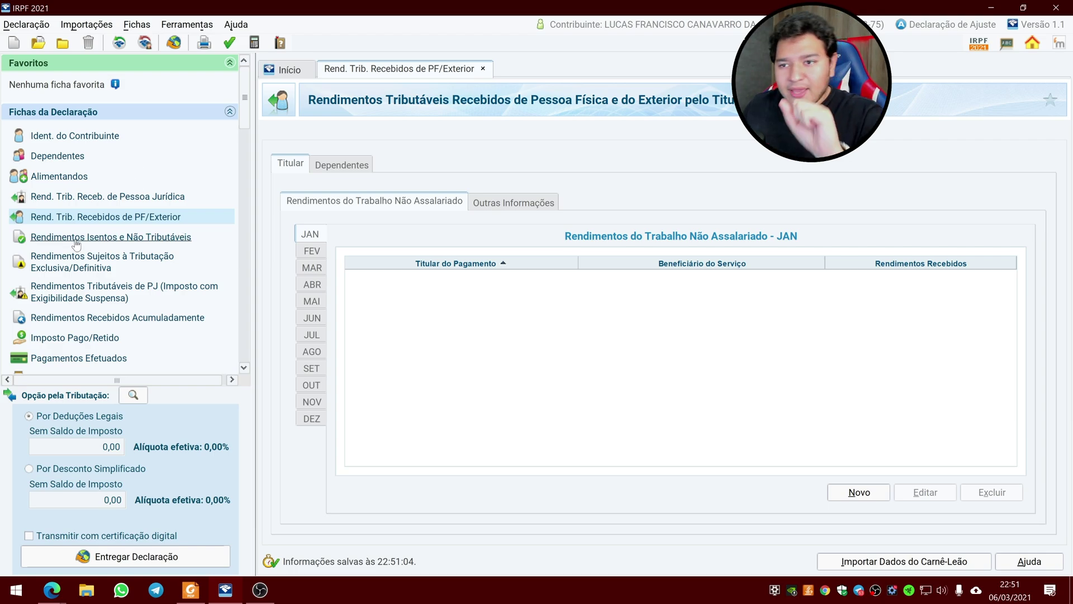
{"action": "left_click", "coordinate": [139, 241]}
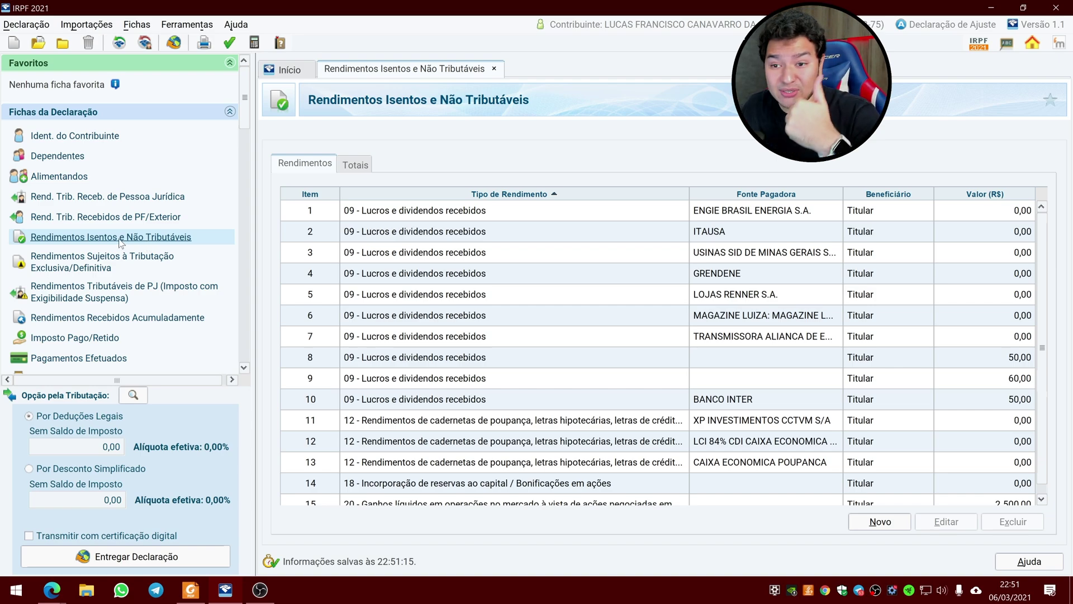
Open Rendimentos Sujeitos à Tributação Exclusiva/Definitiva, select the ITAUSA row and scroll through the entries.
{"action": "left_click", "coordinate": [94, 262]}
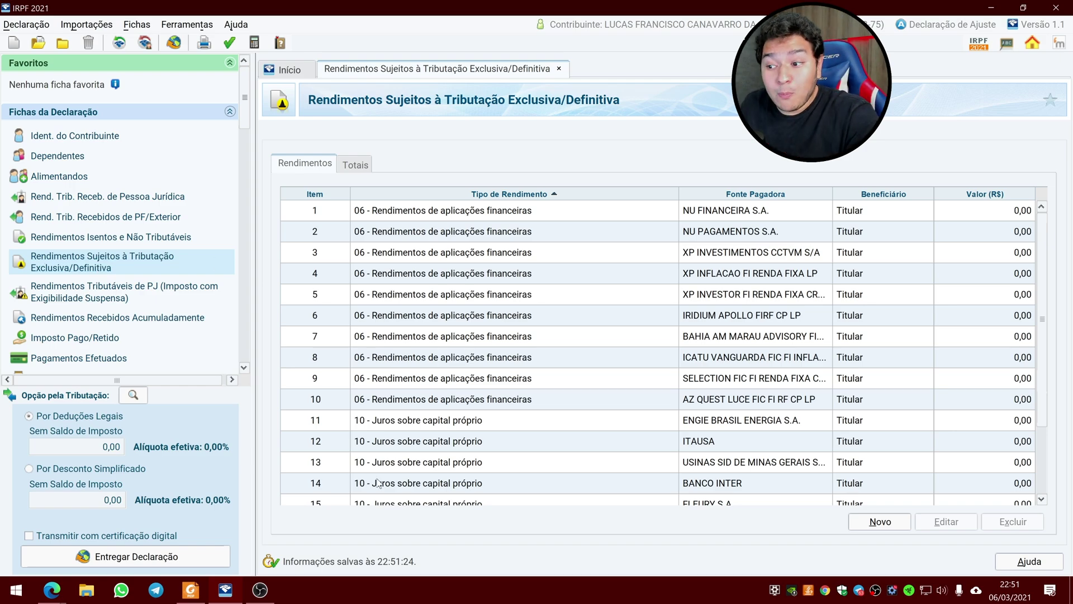
{"action": "left_click", "coordinate": [427, 438]}
{"action": "scroll", "coordinate": [426, 434], "scroll_direction": "down", "scroll_amount": 3}
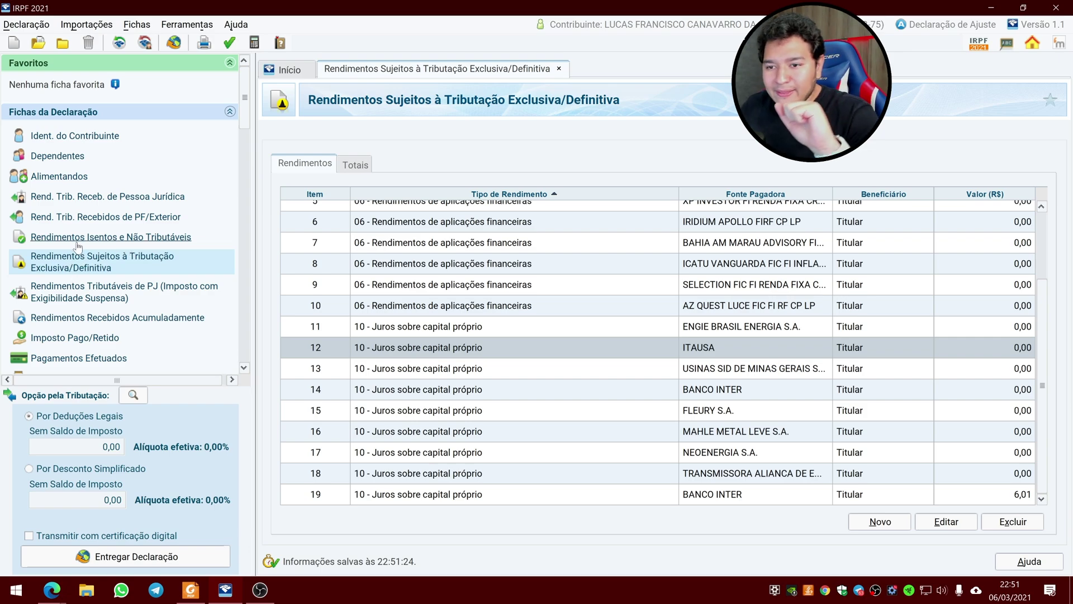
{"action": "scroll", "coordinate": [135, 276], "scroll_direction": "down", "scroll_amount": 5}
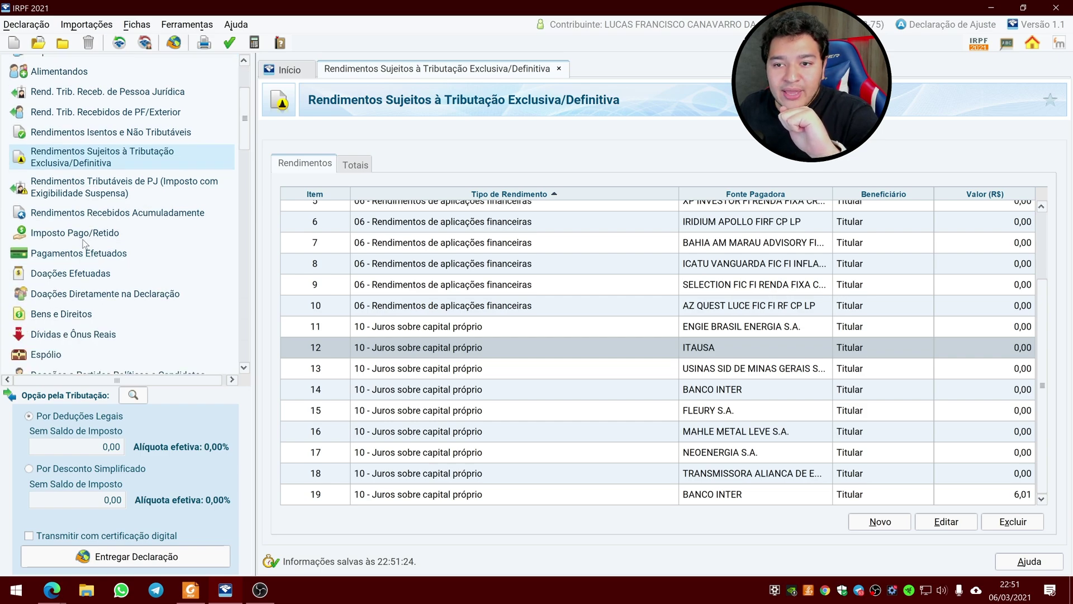
Review the Imposto Pago/Retido sheet, all values 0,00, then open the empty Pagamentos Efetuados list.
{"action": "left_click", "coordinate": [81, 236]}
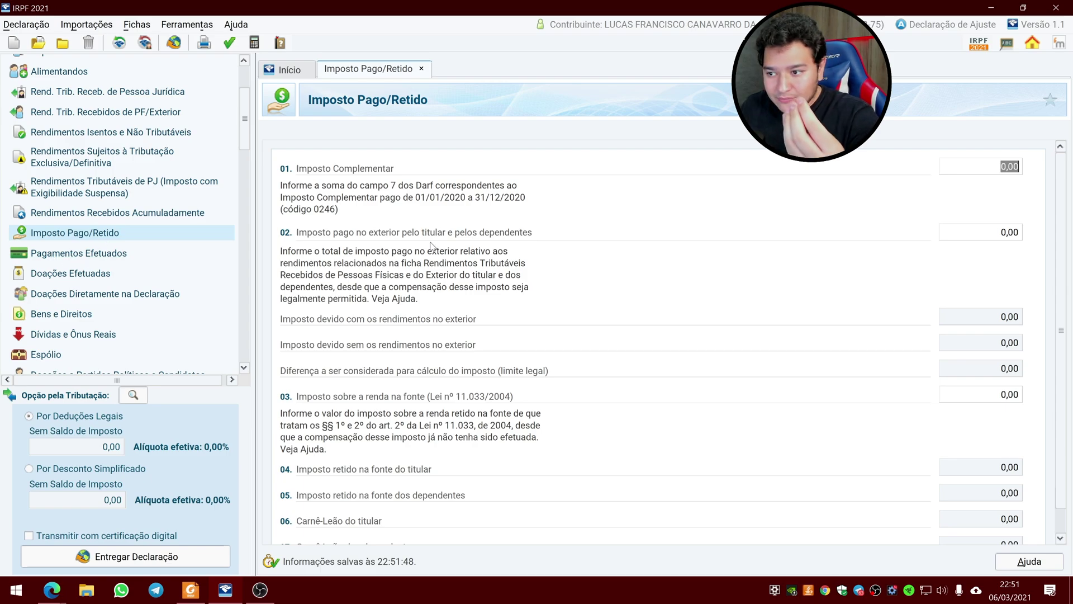
{"action": "scroll", "coordinate": [492, 260], "scroll_direction": "down", "scroll_amount": 1}
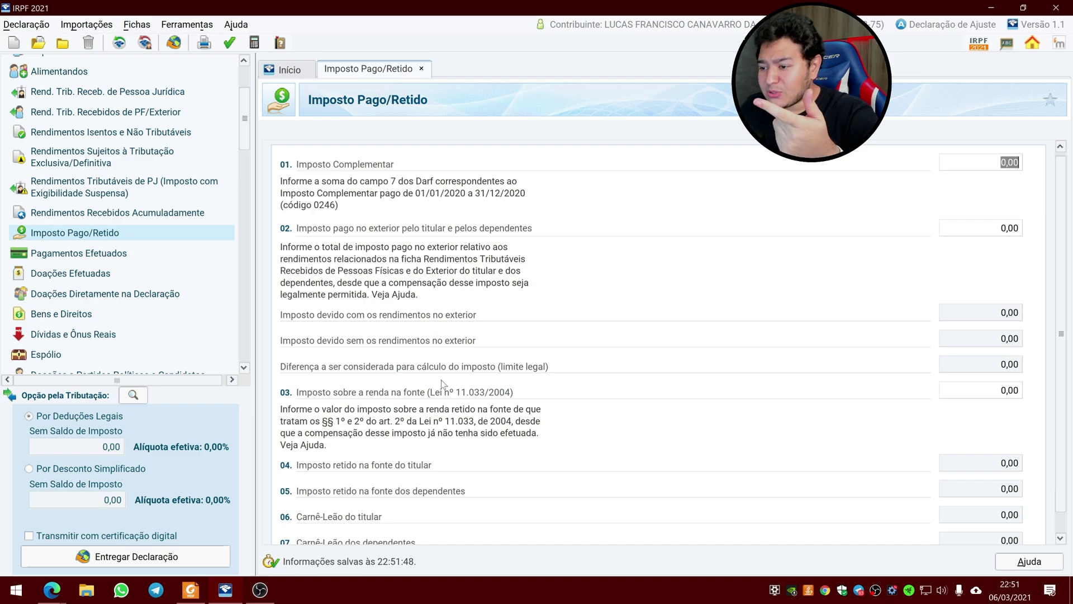
{"action": "scroll", "coordinate": [441, 380], "scroll_direction": "down", "scroll_amount": 2}
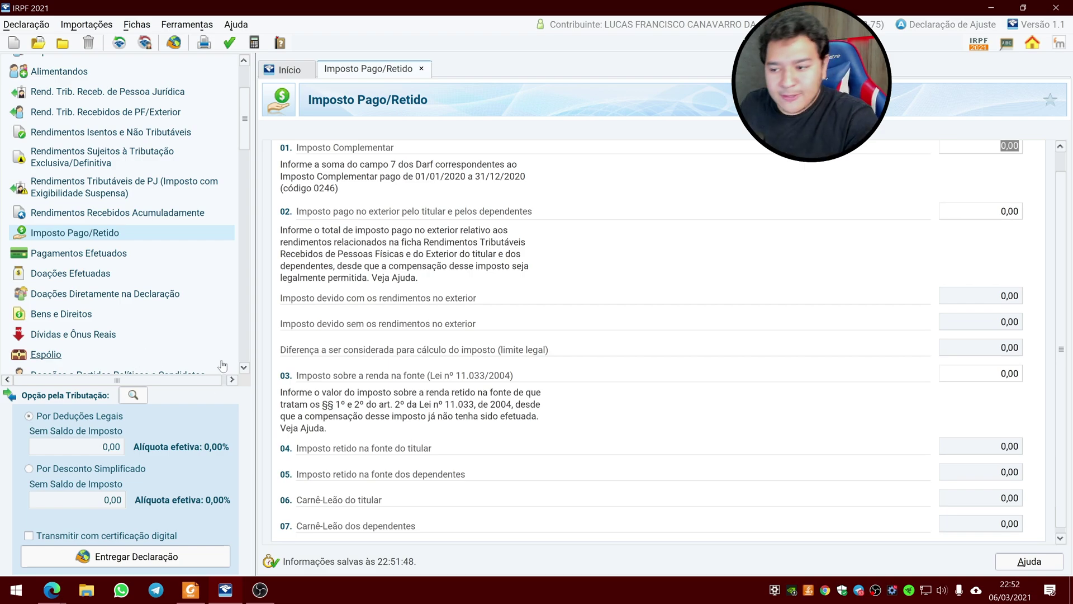
{"action": "left_click", "coordinate": [101, 254]}
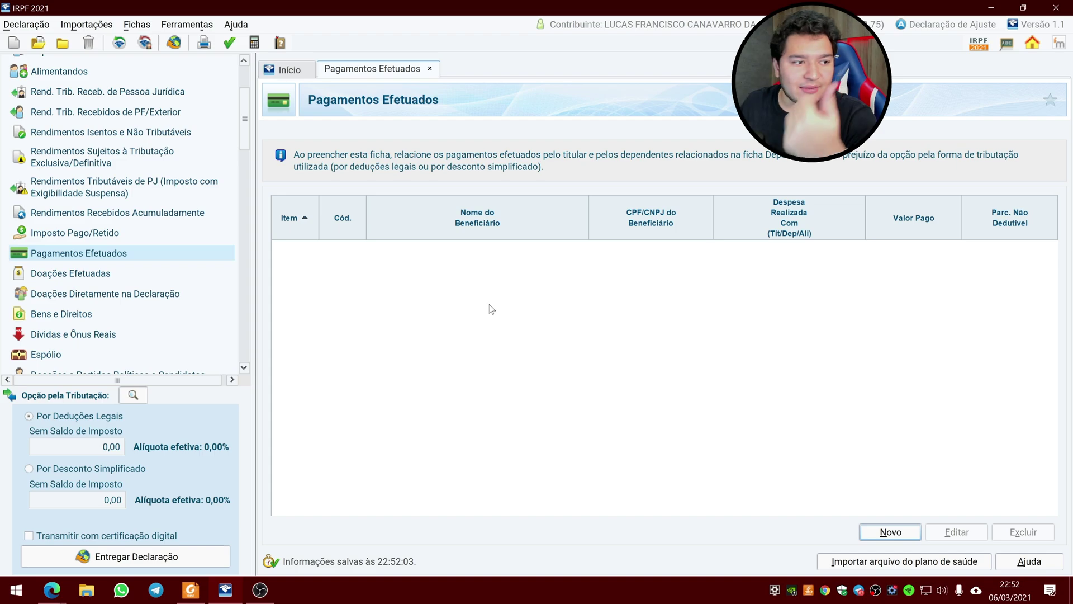
Browse a new payment's code list without choosing a code, then switch to the Bens e Direitos share holdings.
{"action": "left_click", "coordinate": [891, 532]}
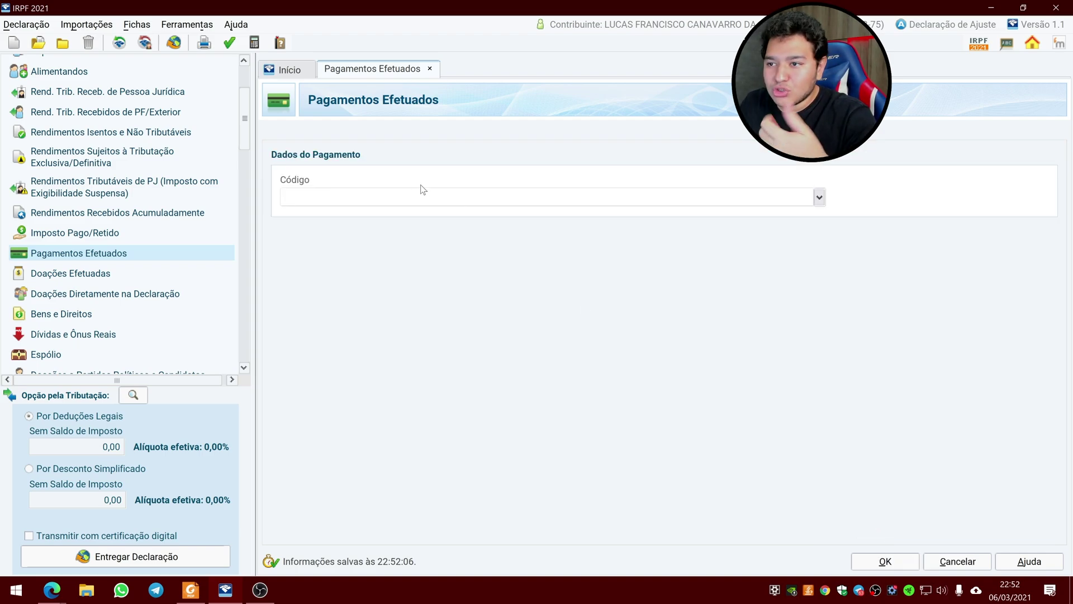
{"action": "left_click", "coordinate": [819, 197]}
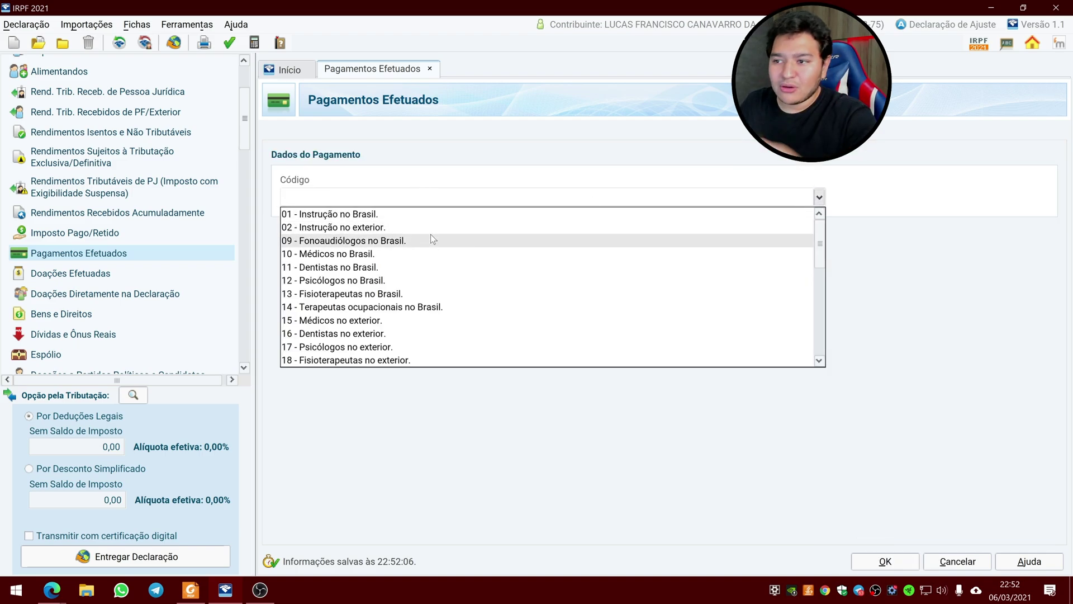
{"action": "scroll", "coordinate": [427, 234], "scroll_direction": "down", "scroll_amount": 1}
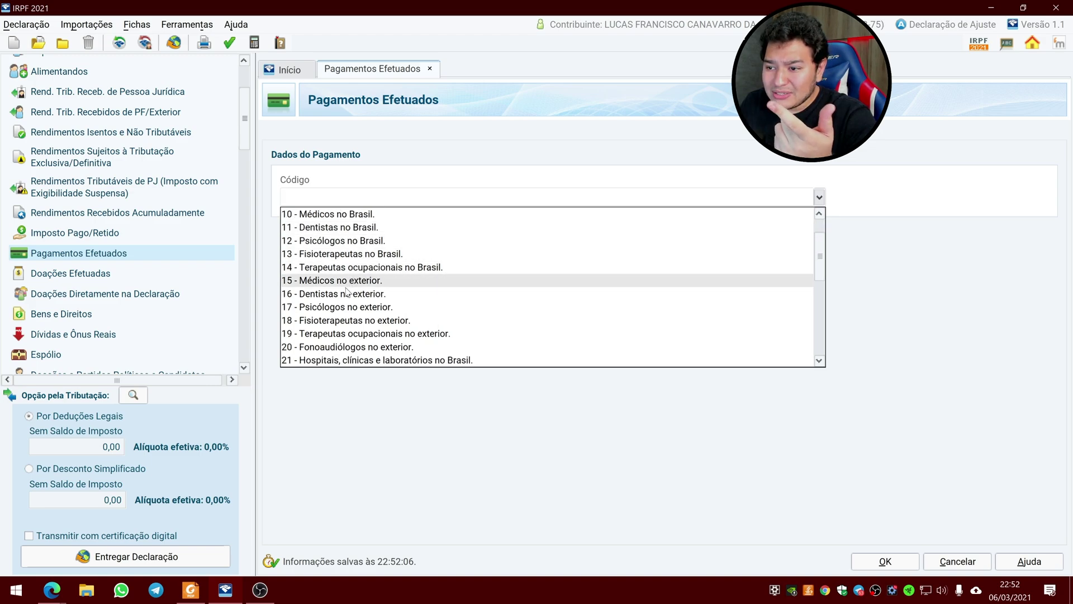
{"action": "left_click", "coordinate": [384, 419]}
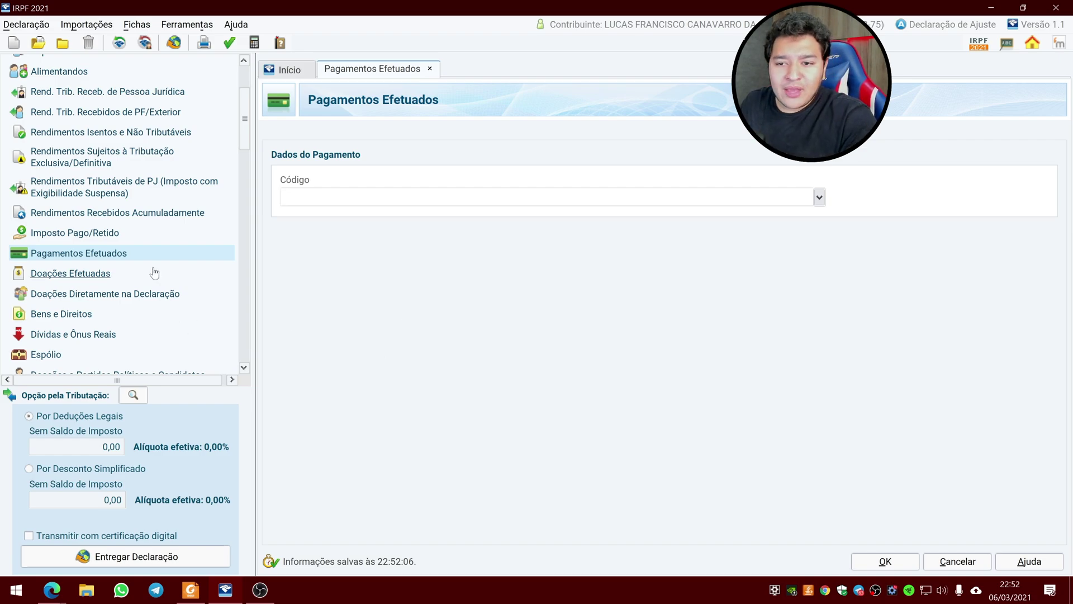
{"action": "scroll", "coordinate": [62, 241], "scroll_direction": "down", "scroll_amount": 3}
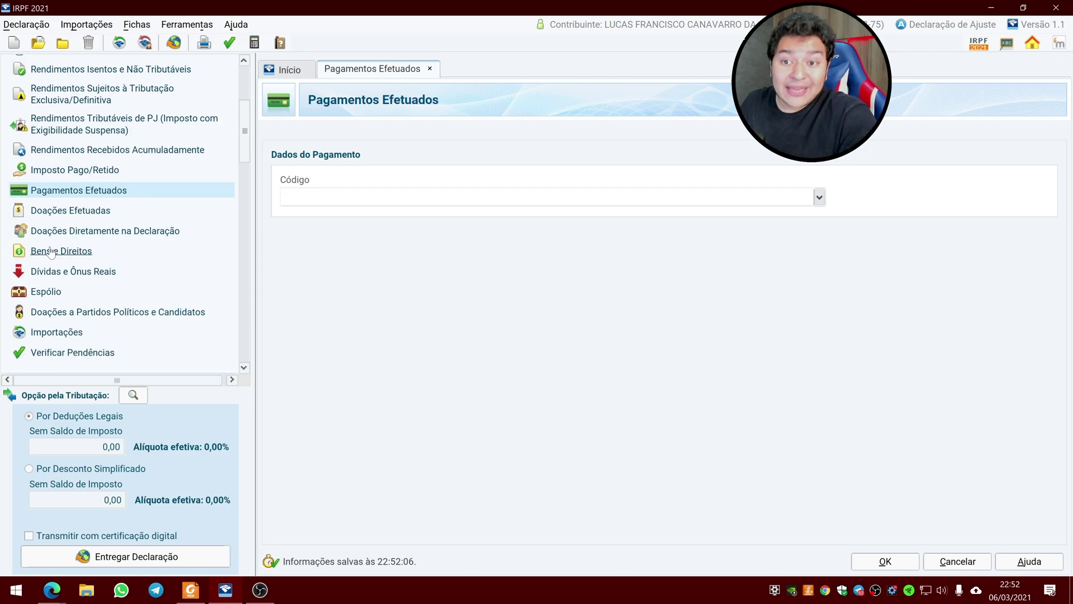
{"action": "left_click", "coordinate": [52, 252]}
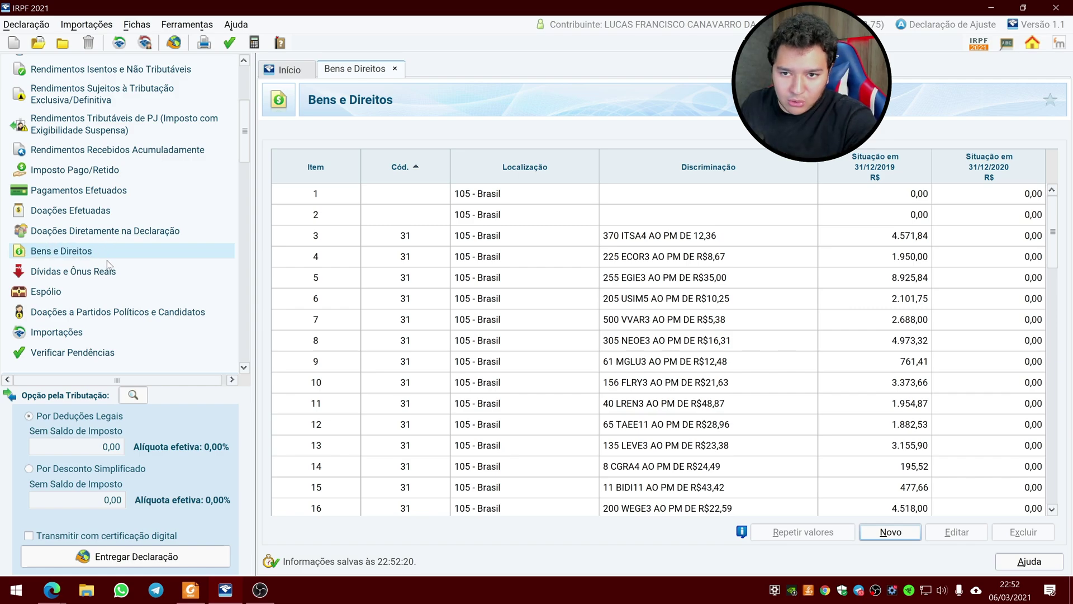
Revisit the exempt income and exclusive-taxation income sections.
{"action": "scroll", "coordinate": [100, 252], "scroll_direction": "up", "scroll_amount": 1}
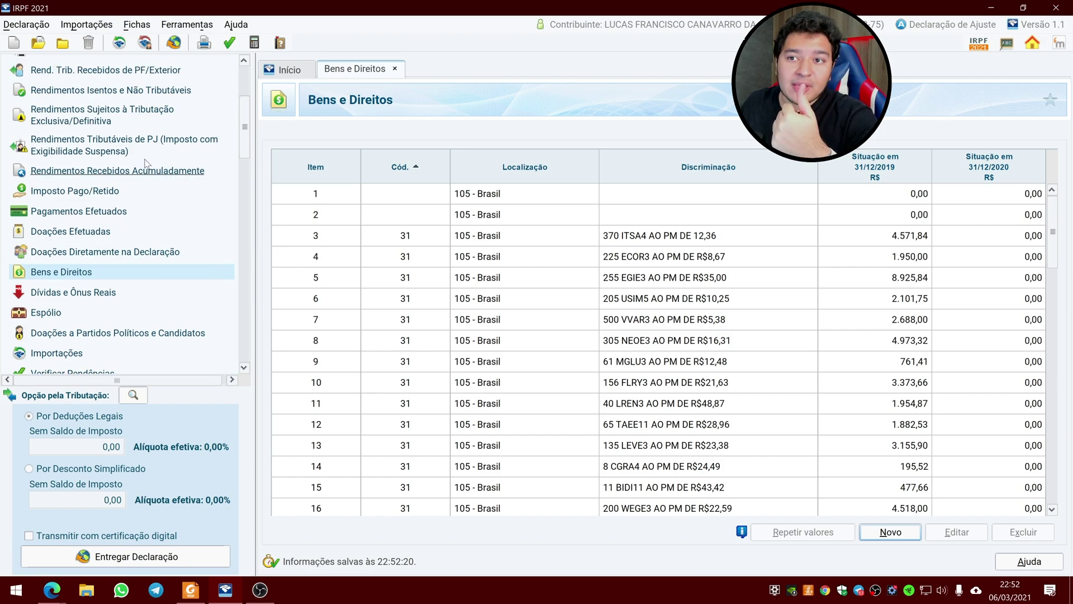
{"action": "left_click", "coordinate": [103, 97]}
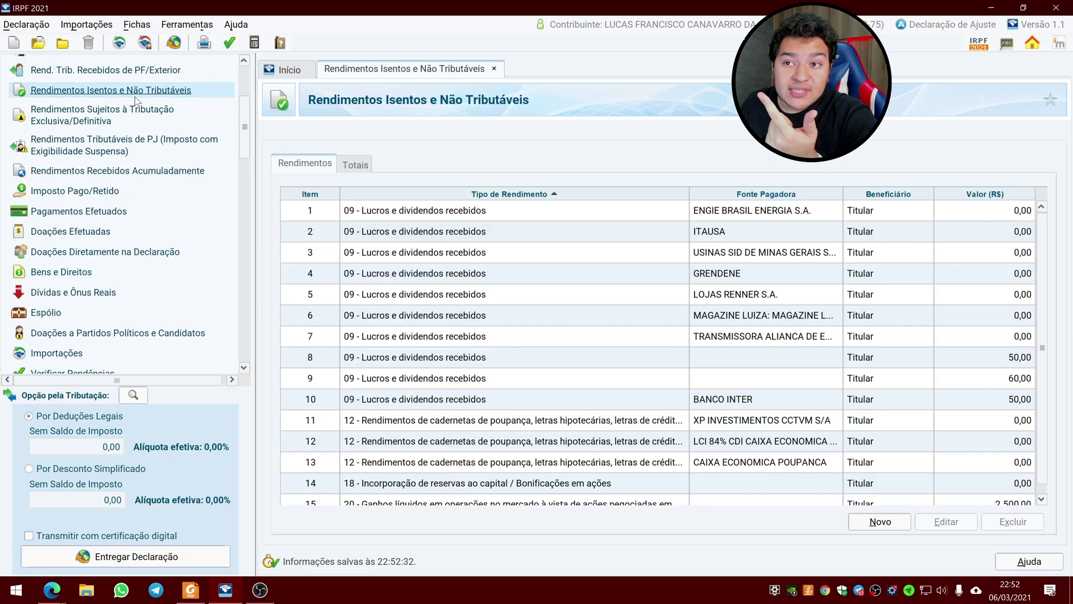
{"action": "left_click", "coordinate": [114, 121]}
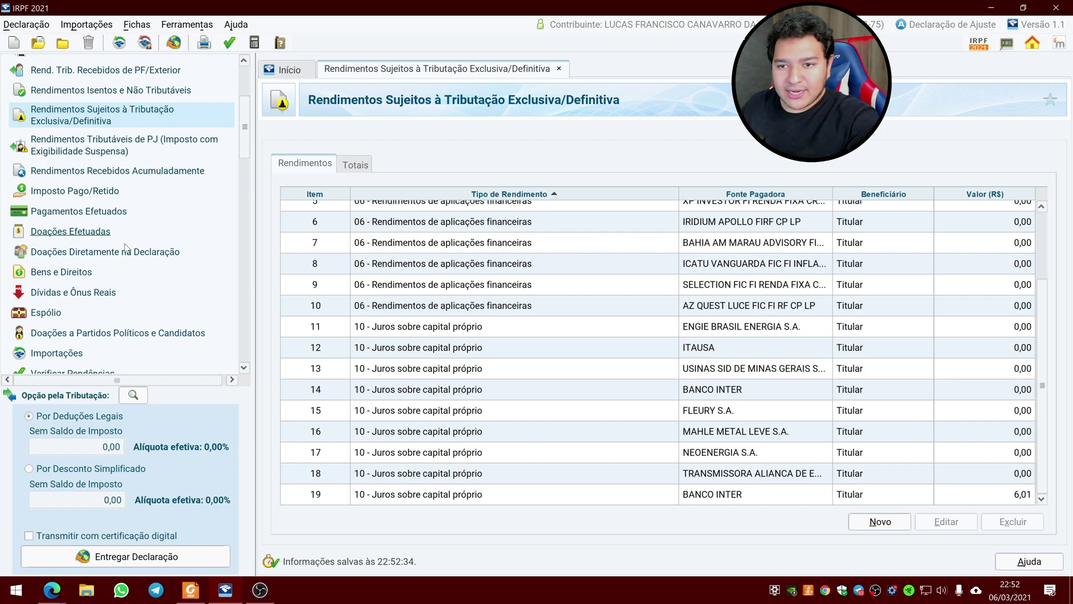
Open the empty Dívidas e Ônus Reais sheet and collapse the Atividade Rural group.
{"action": "scroll", "coordinate": [144, 262], "scroll_direction": "down", "scroll_amount": 1}
{"action": "scroll", "coordinate": [145, 262], "scroll_direction": "down", "scroll_amount": 1}
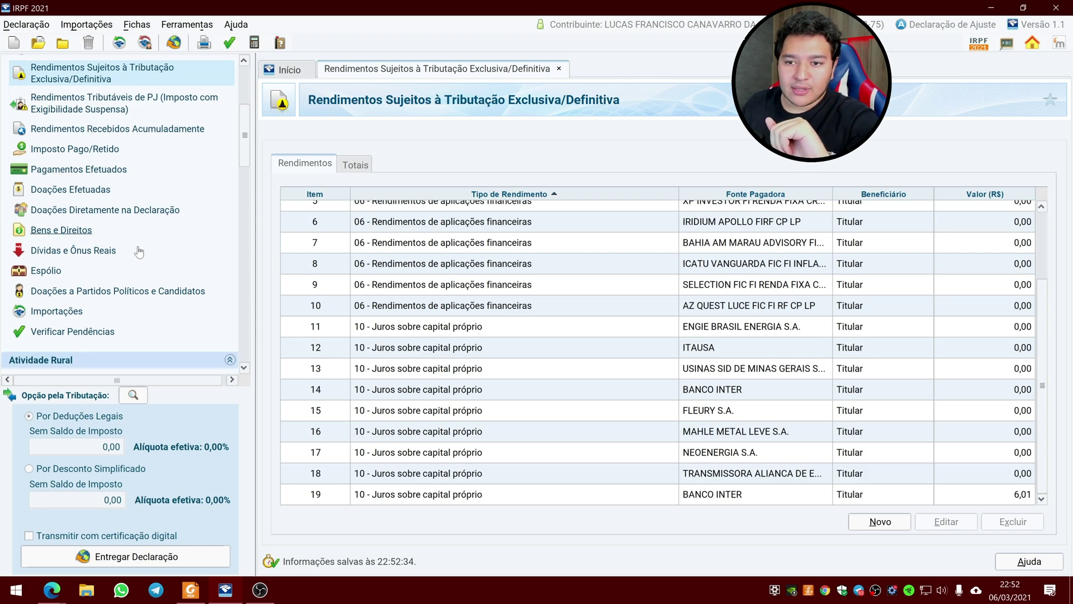
{"action": "left_click", "coordinate": [61, 252]}
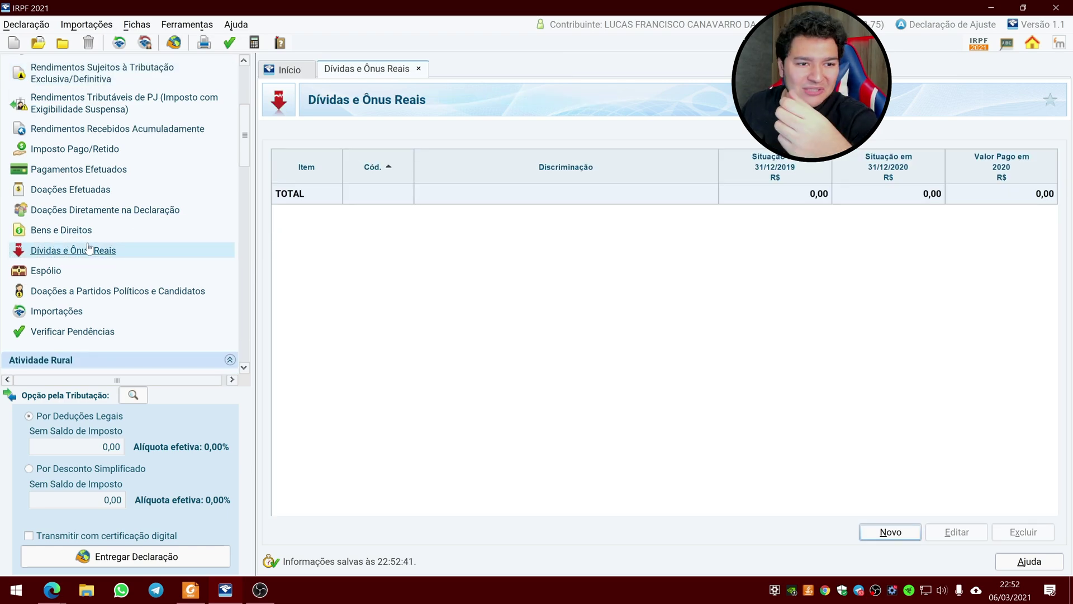
{"action": "scroll", "coordinate": [149, 256], "scroll_direction": "down", "scroll_amount": 3}
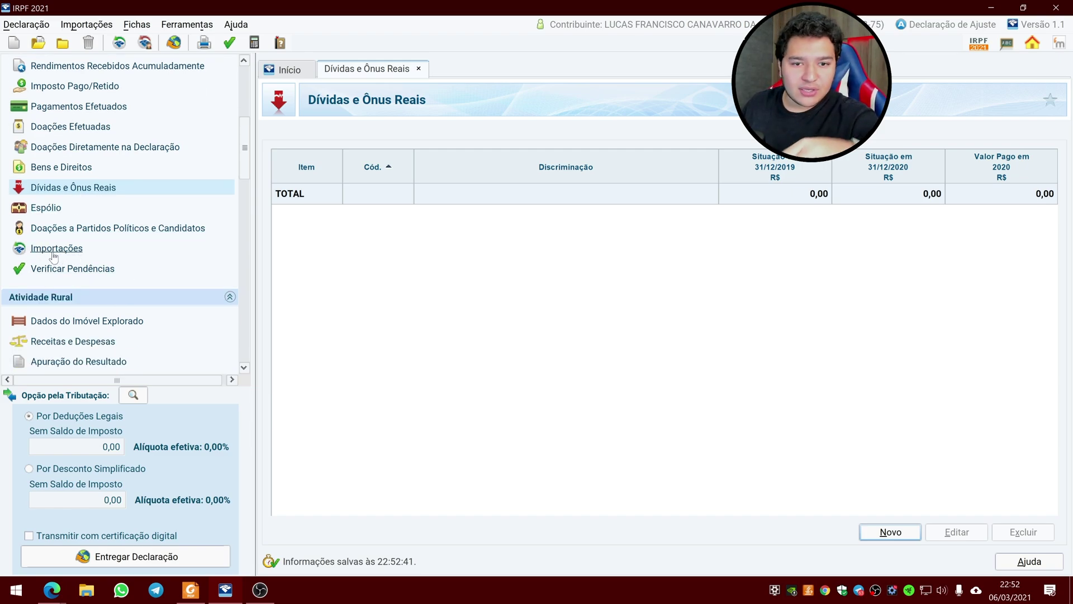
{"action": "scroll", "coordinate": [95, 276], "scroll_direction": "down", "scroll_amount": 6}
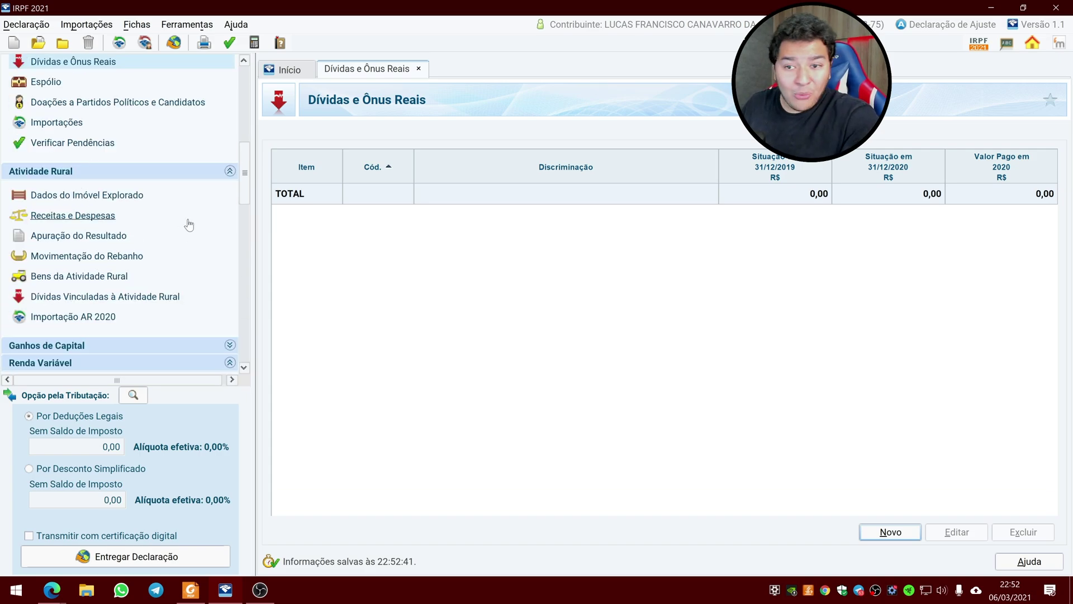
{"action": "left_click", "coordinate": [186, 171]}
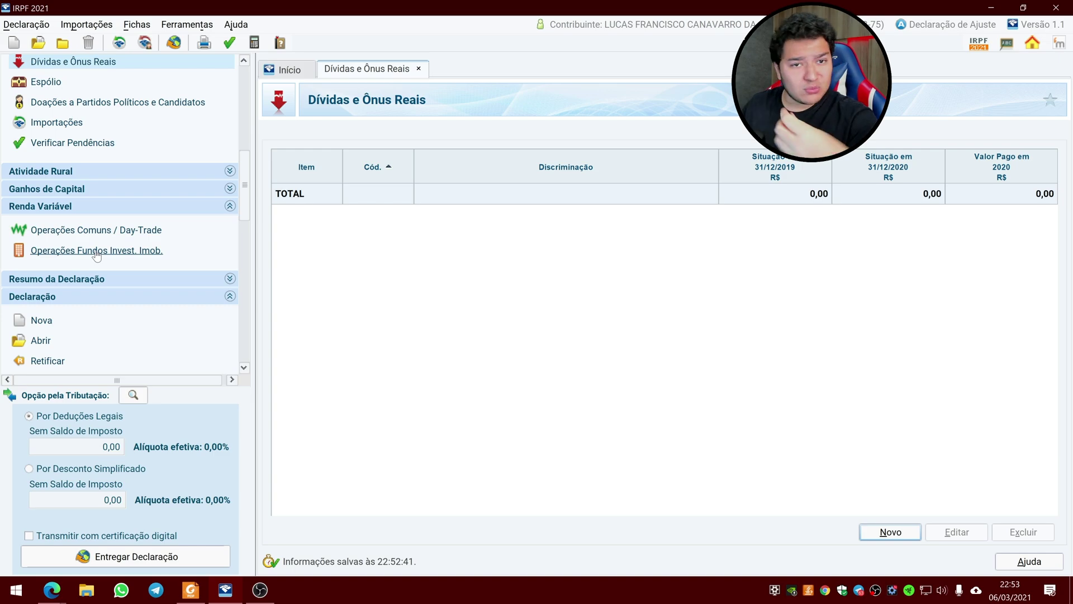
Open Operações Fundos Invest. Imob. and select January's net monthly result cell, all months 0,00.
{"action": "left_click", "coordinate": [95, 251]}
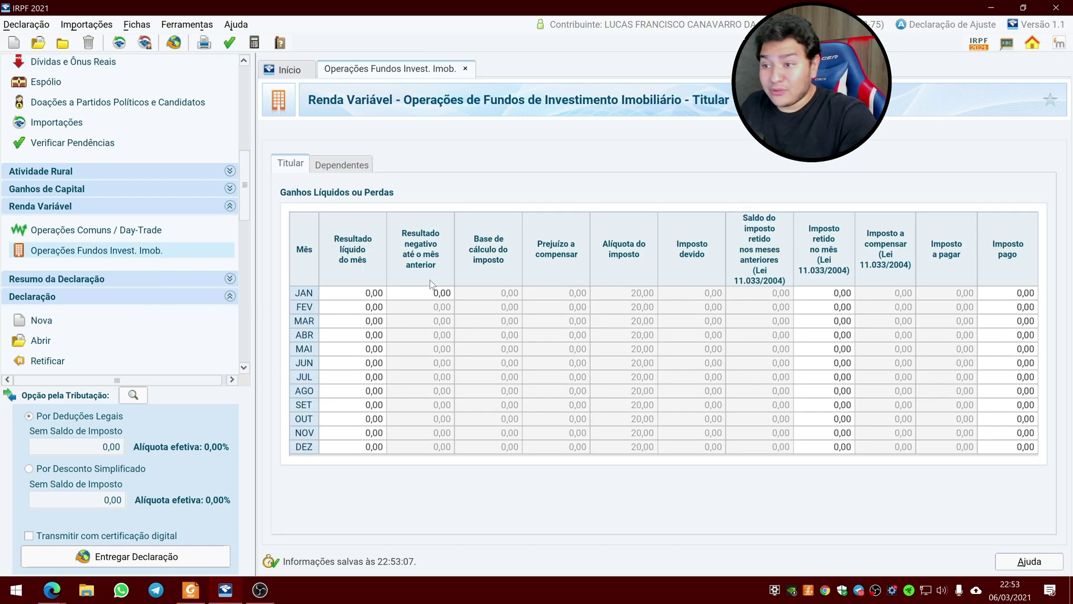
{"action": "left_click", "coordinate": [348, 293]}
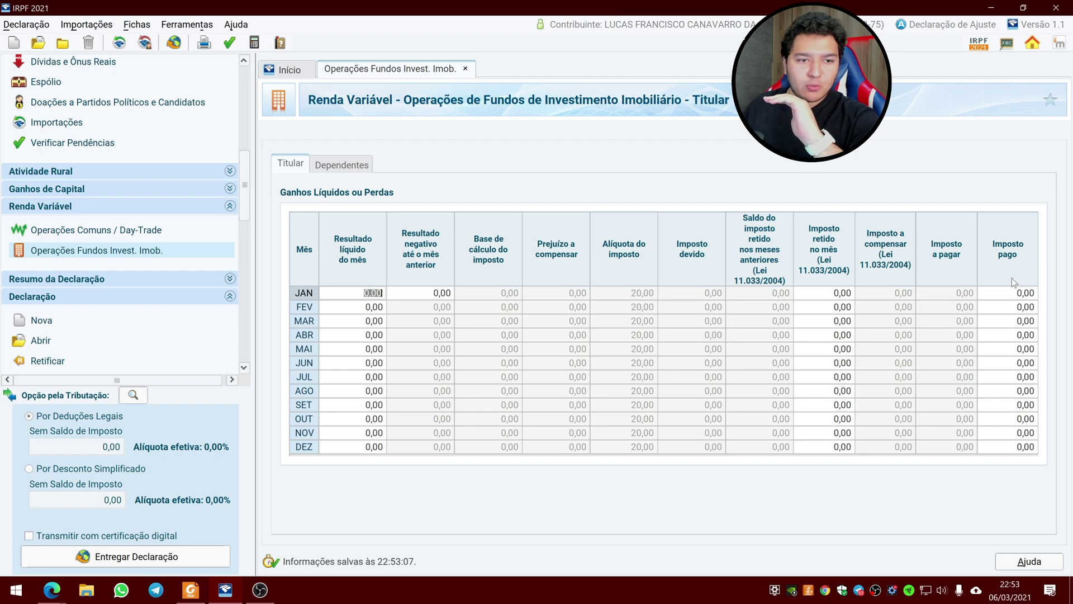
{"action": "scroll", "coordinate": [250, 170], "scroll_direction": "up", "scroll_amount": 3}
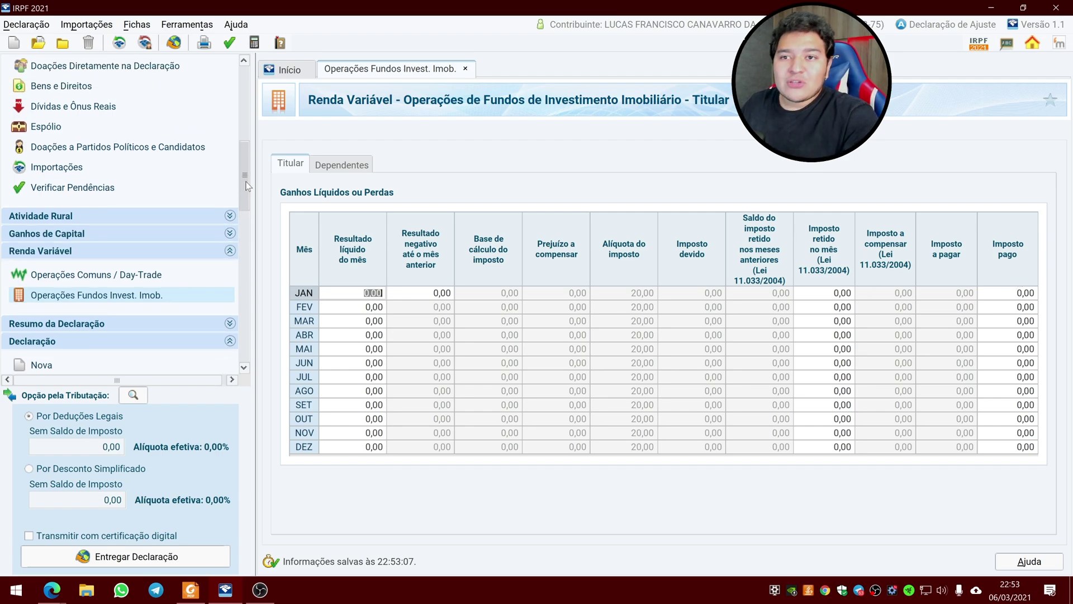
{"action": "scroll", "coordinate": [246, 169], "scroll_direction": "up", "scroll_amount": 1}
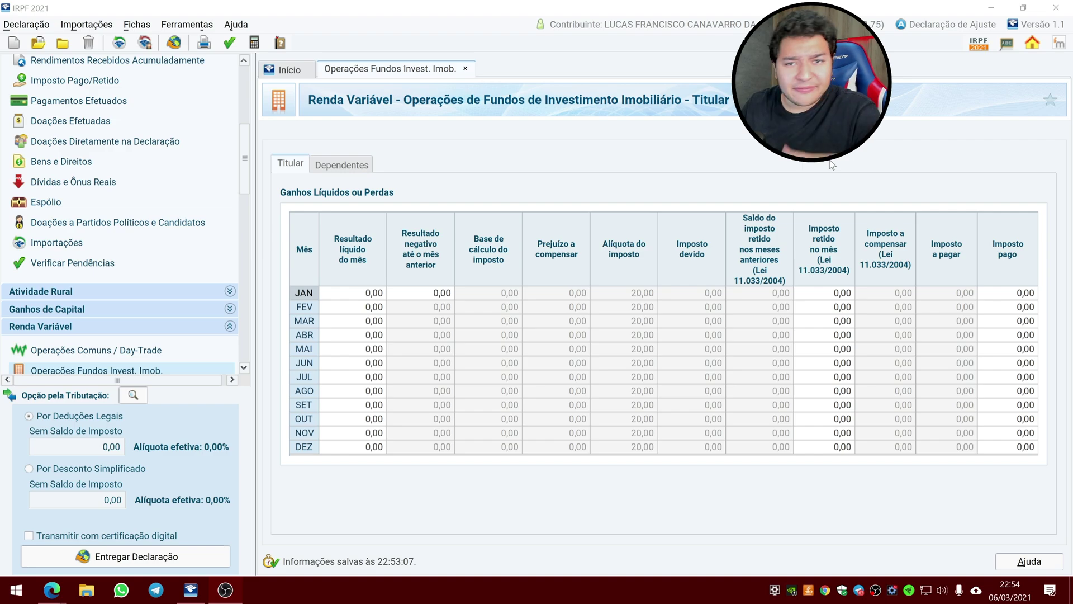
Minimize IRPF 2021 and open the NUBANK income report PDF from the desktop.
{"action": "left_click", "coordinate": [991, 7]}
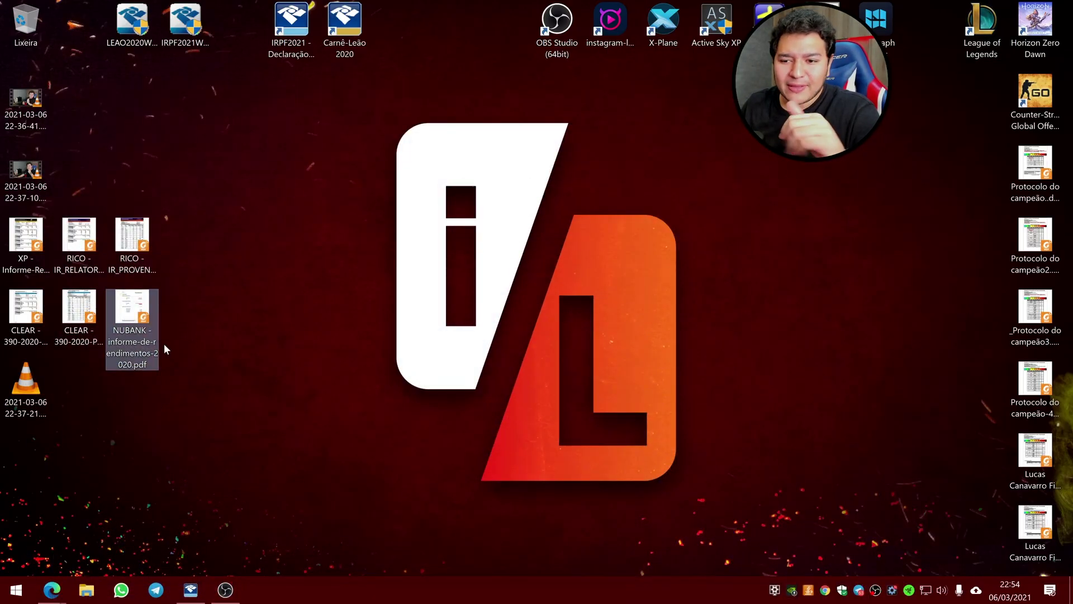
{"action": "left_click", "coordinate": [131, 364]}
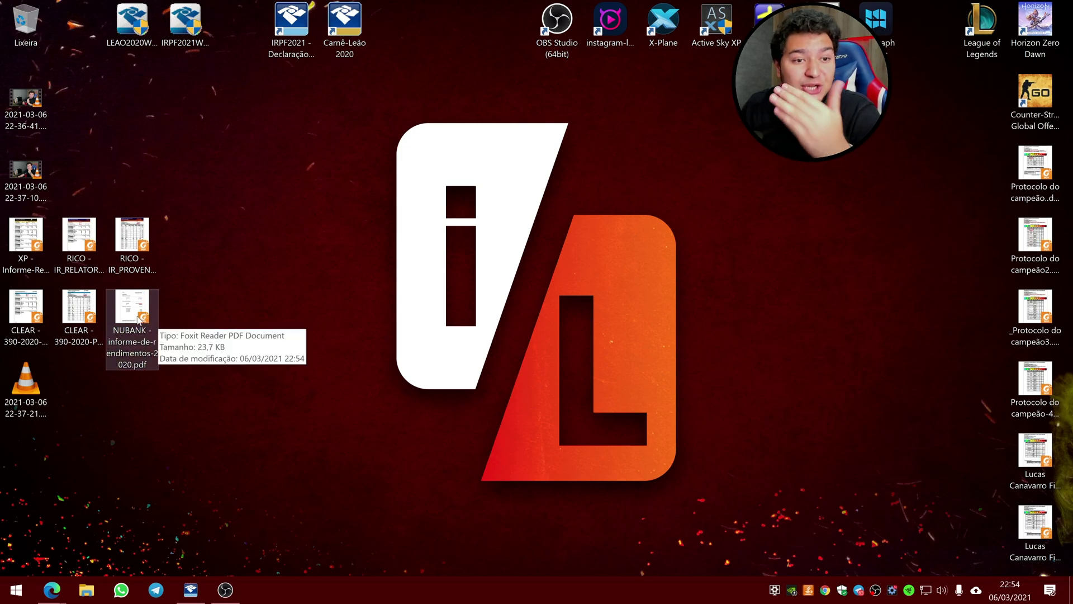
{"action": "double_click", "coordinate": [138, 318]}
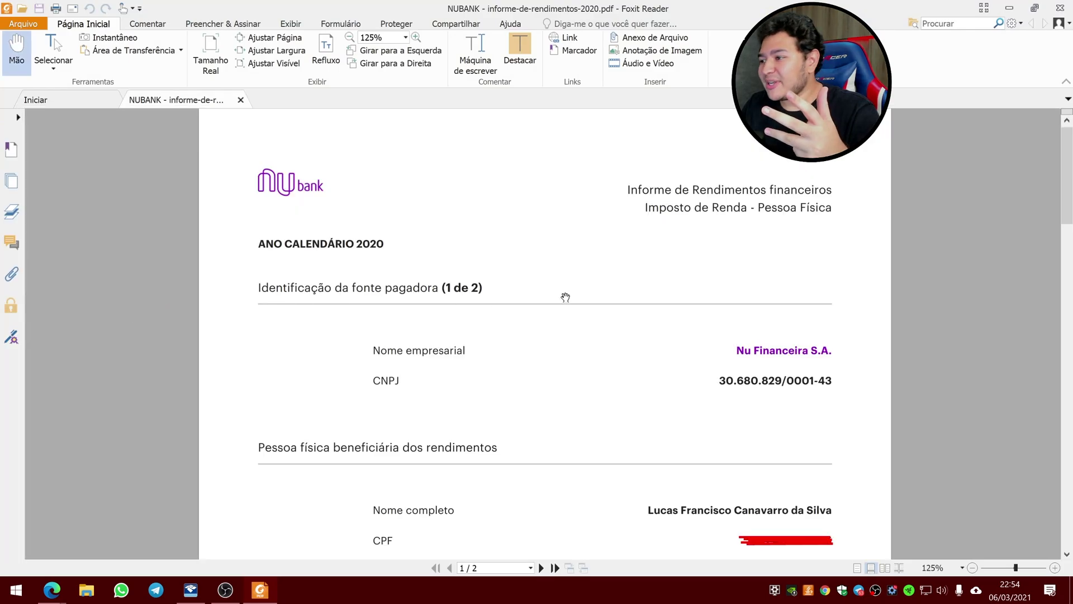
Review the report's fixed-income balances and R$ 393,60 net earnings, then return to IRPF 2021.
{"action": "scroll", "coordinate": [701, 333], "scroll_direction": "down", "scroll_amount": 2}
{"action": "scroll", "coordinate": [683, 307], "scroll_direction": "up", "scroll_amount": 3}
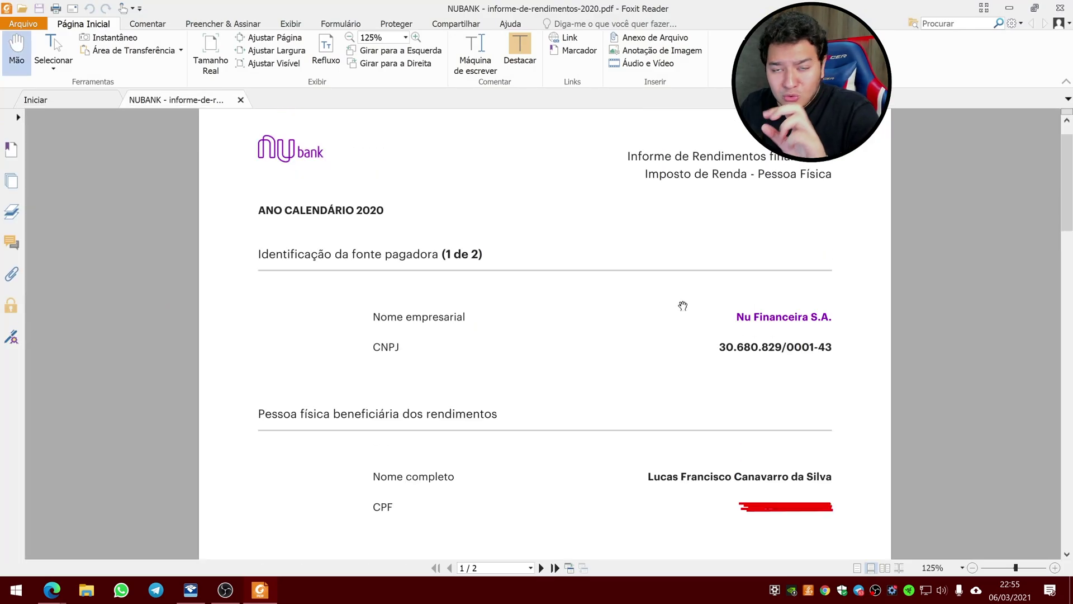
{"action": "scroll", "coordinate": [683, 305], "scroll_direction": "down", "scroll_amount": 1}
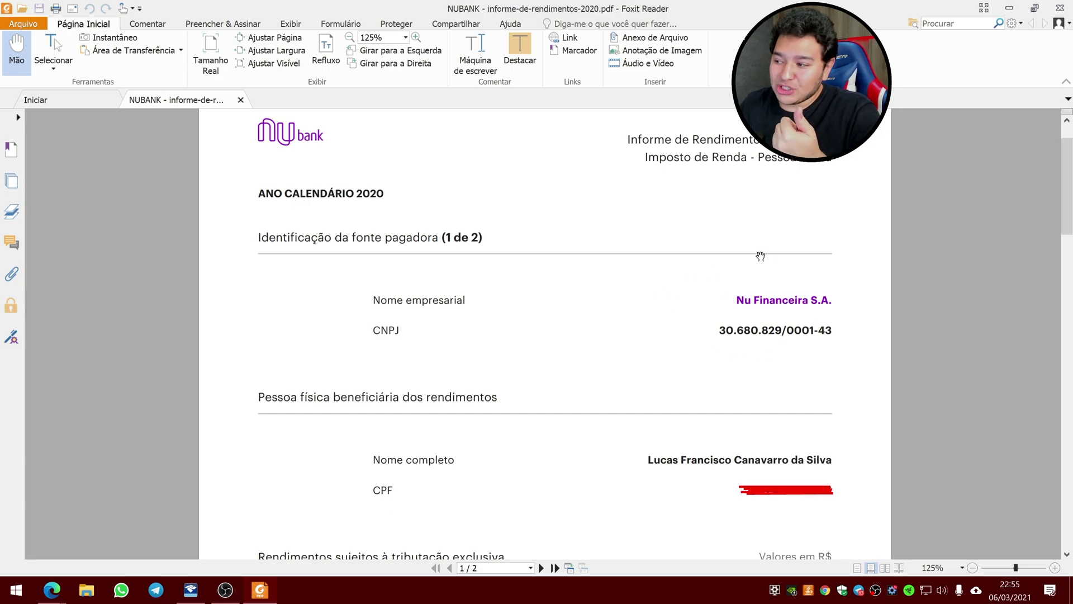
{"action": "scroll", "coordinate": [712, 288], "scroll_direction": "down", "scroll_amount": 20}
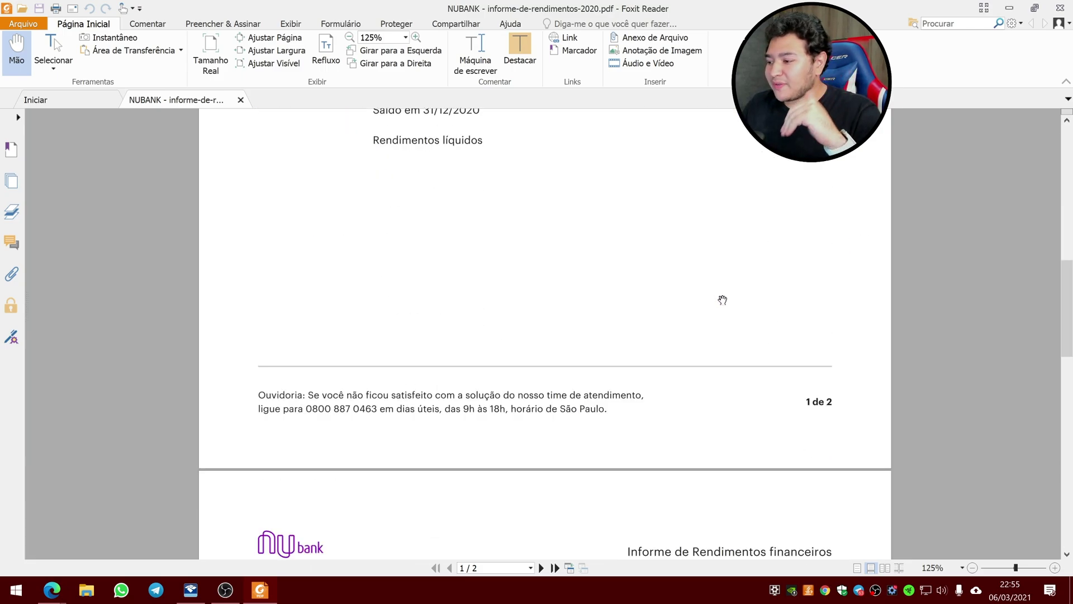
{"action": "scroll", "coordinate": [732, 301], "scroll_direction": "down", "scroll_amount": 4}
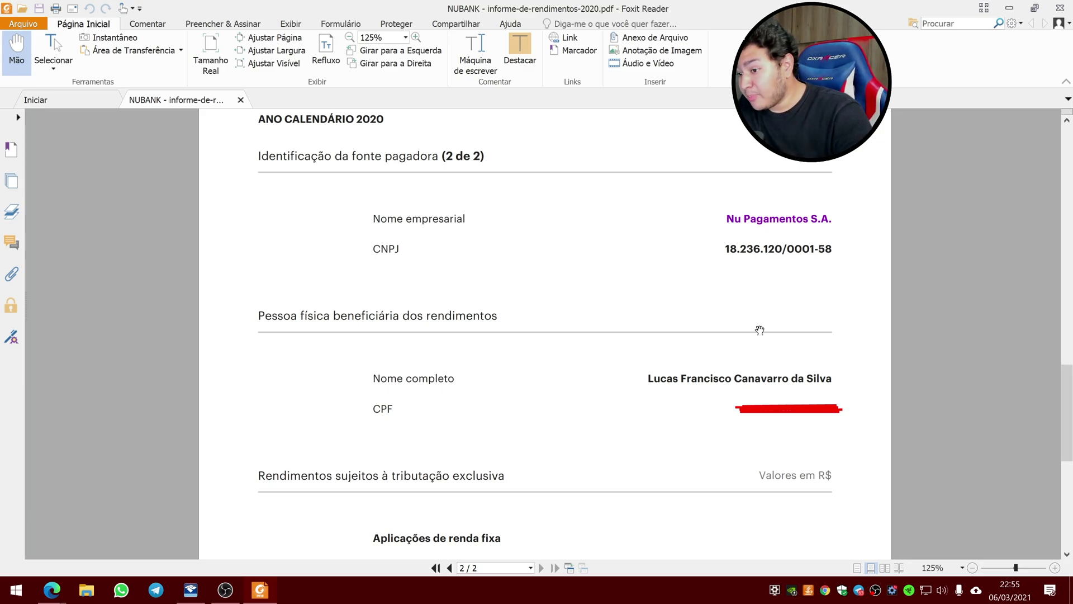
{"action": "scroll", "coordinate": [701, 391], "scroll_direction": "up", "scroll_amount": 10}
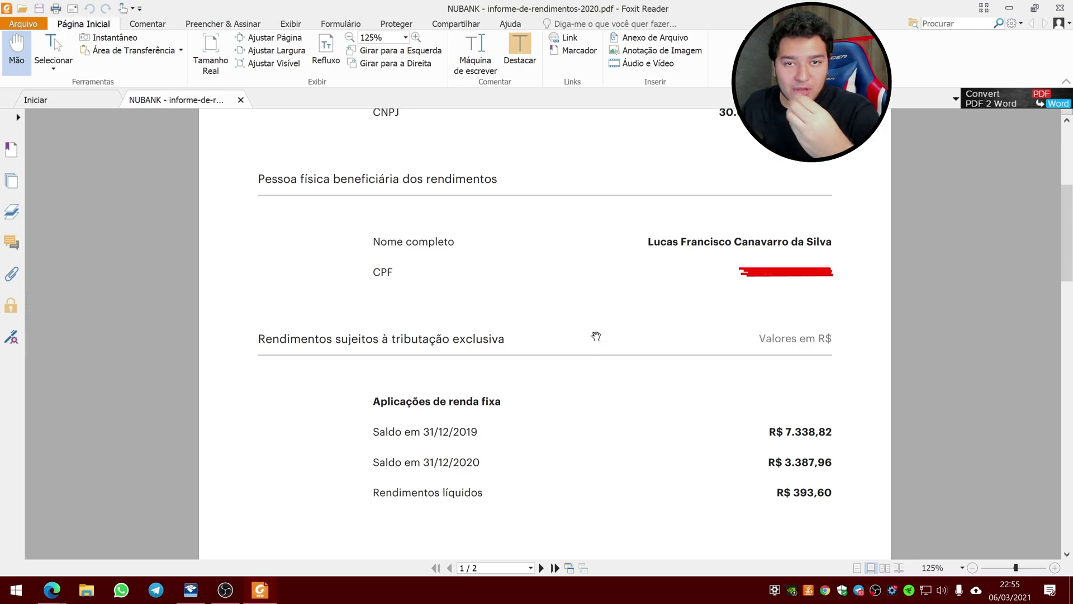
{"action": "scroll", "coordinate": [597, 335], "scroll_direction": "down", "scroll_amount": 1}
{"action": "scroll", "coordinate": [596, 335], "scroll_direction": "up", "scroll_amount": 6}
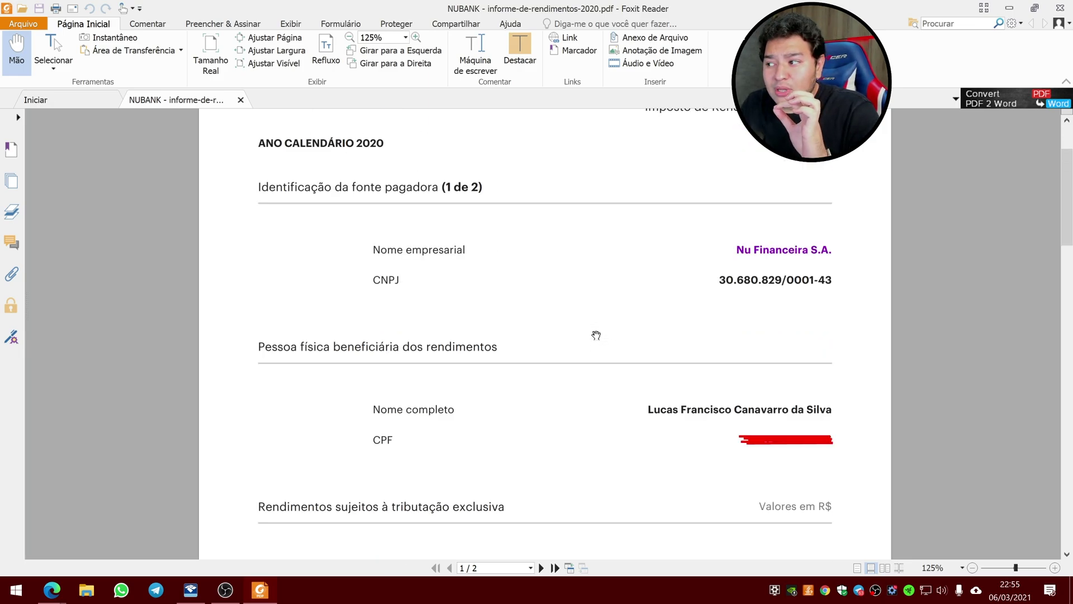
{"action": "scroll", "coordinate": [594, 335], "scroll_direction": "down", "scroll_amount": 8}
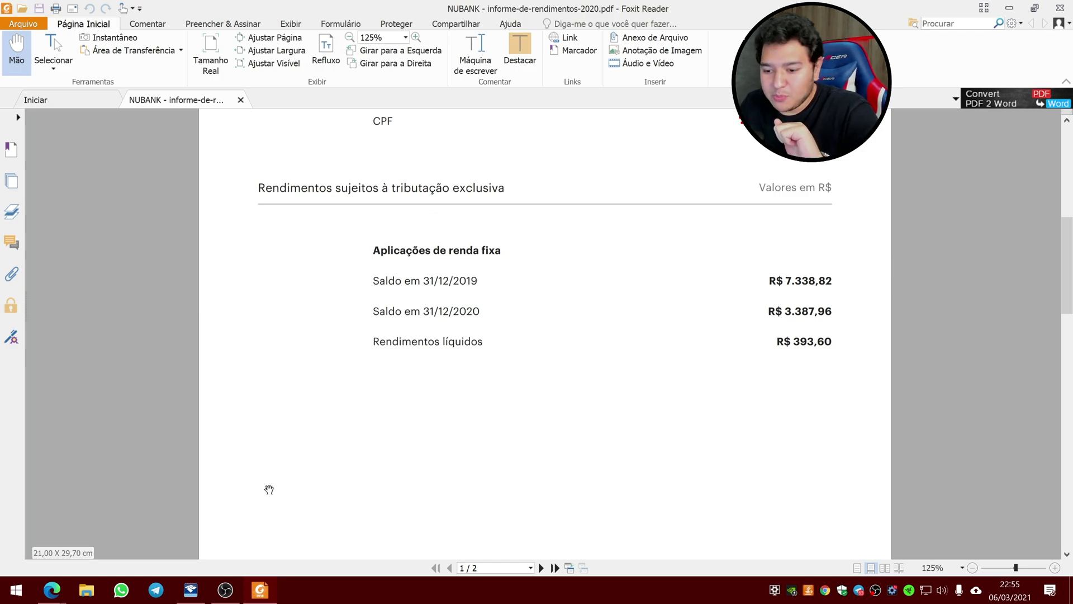
{"action": "left_click", "coordinate": [193, 590]}
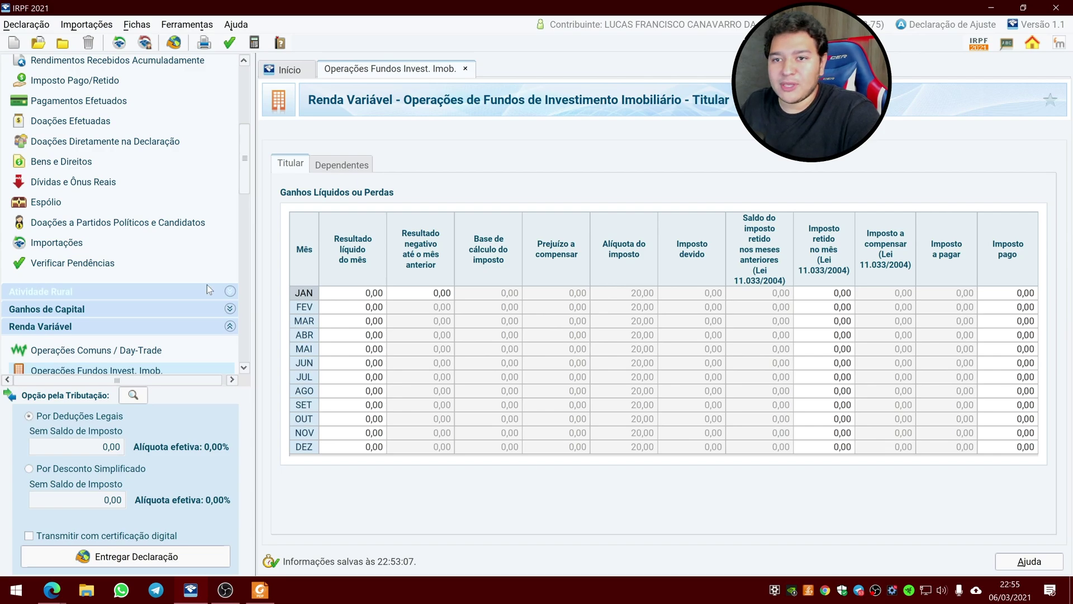
Start a new Bens e Direitos entry with code 45, Aplicação de renda fixa.
{"action": "left_click", "coordinate": [79, 167]}
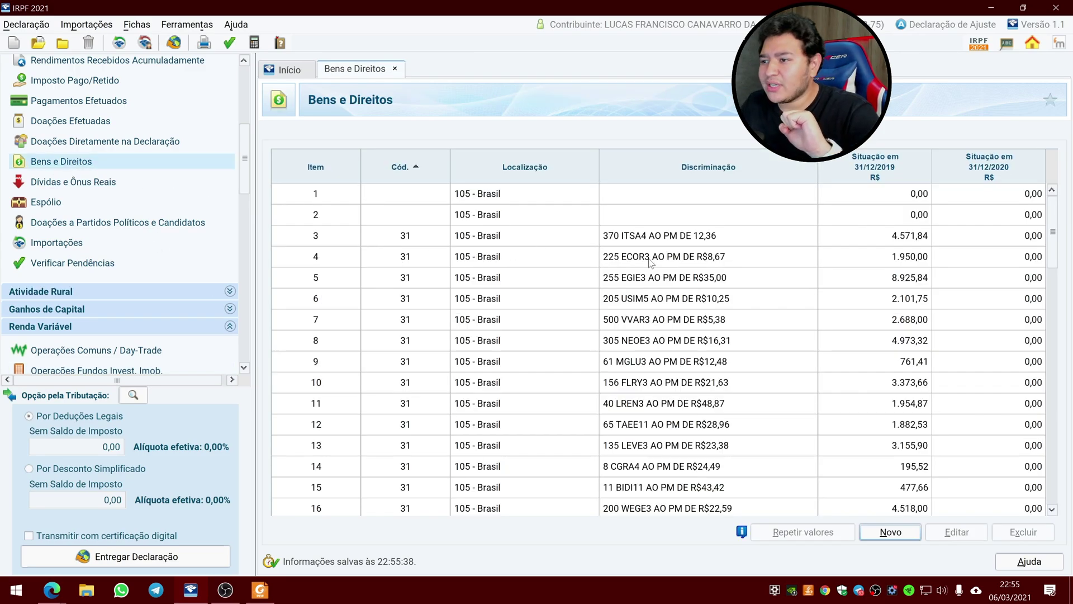
{"action": "left_click", "coordinate": [890, 532]}
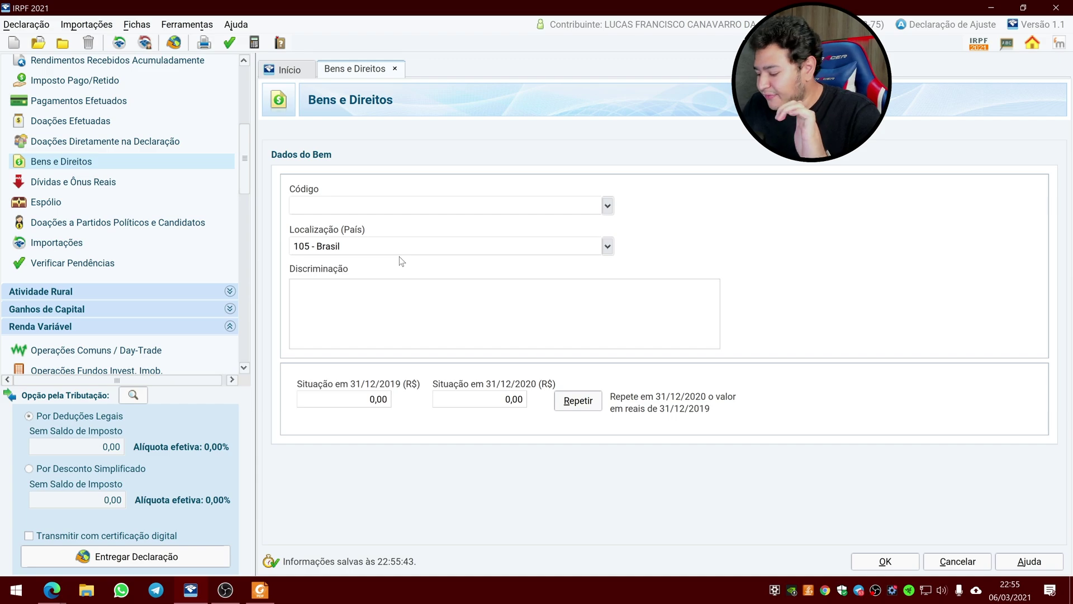
{"action": "type", "text": "45"}
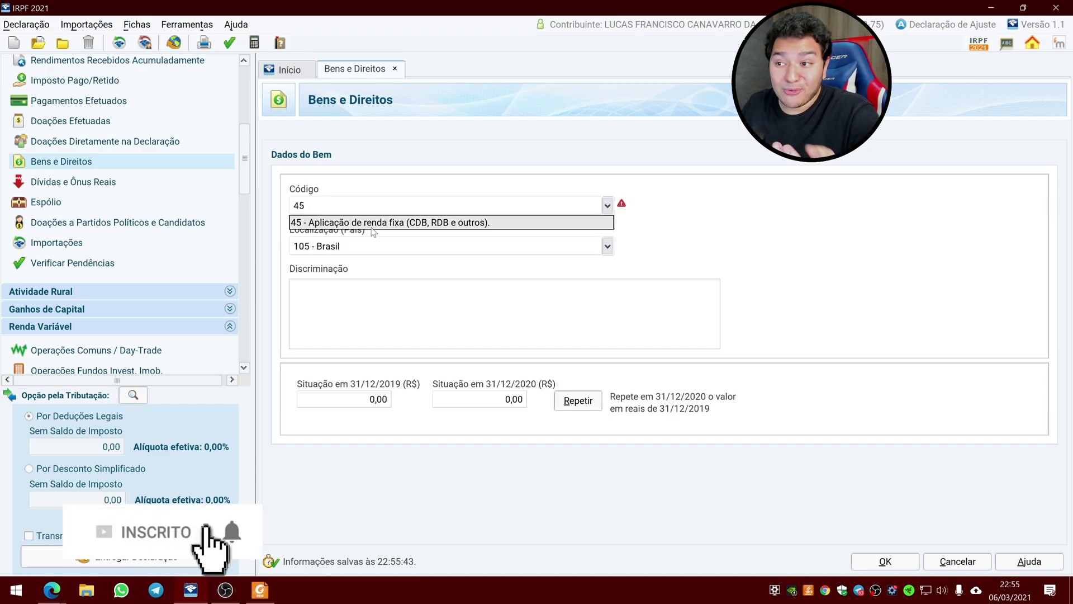
{"action": "left_click", "coordinate": [395, 222]}
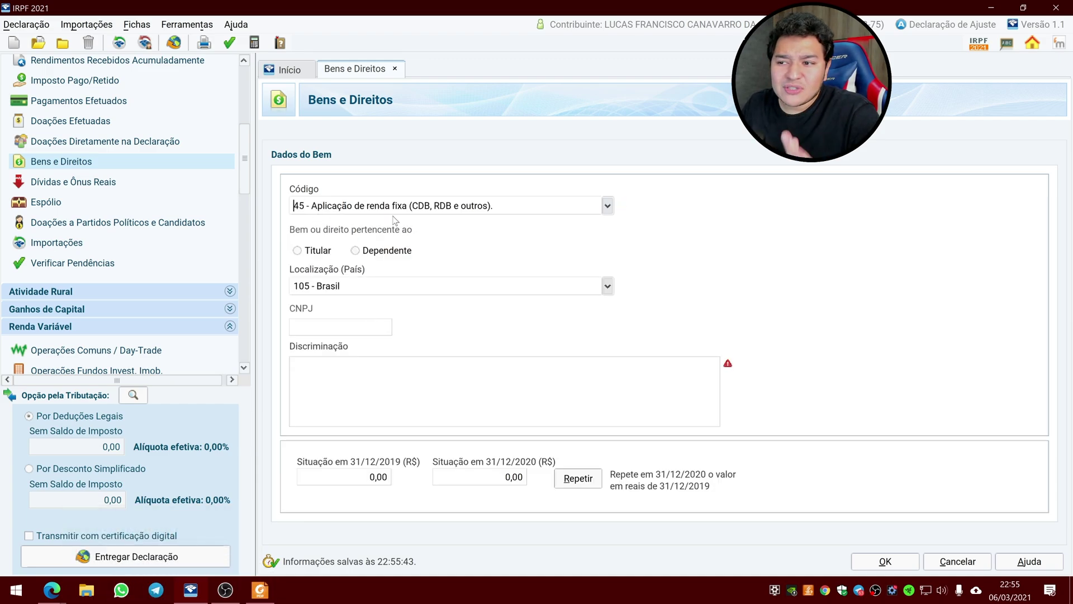
Search the asset codes for renda, rdb and tesou, then reselect code 45 (CDB, RDB e outros).
{"action": "left_click_drag", "start_coordinate": [589, 209], "coordinate": [313, 201]}
{"action": "key", "text": "BackSpace"}
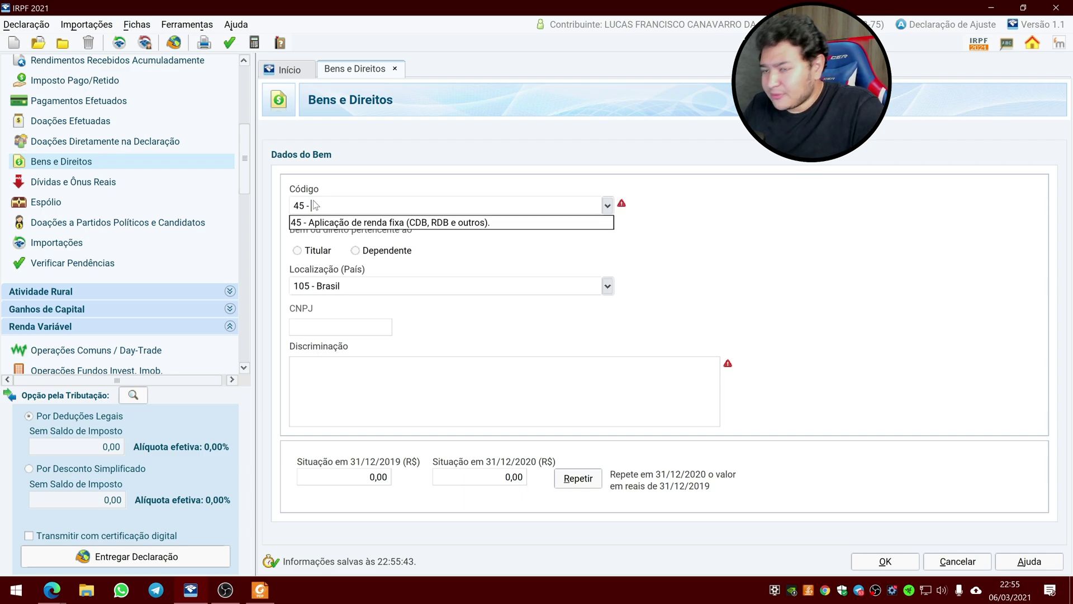
{"action": "key", "text": "BackSpace"}
{"action": "key", "text": "BackSpace"}
{"action": "type", "text": "rend"}
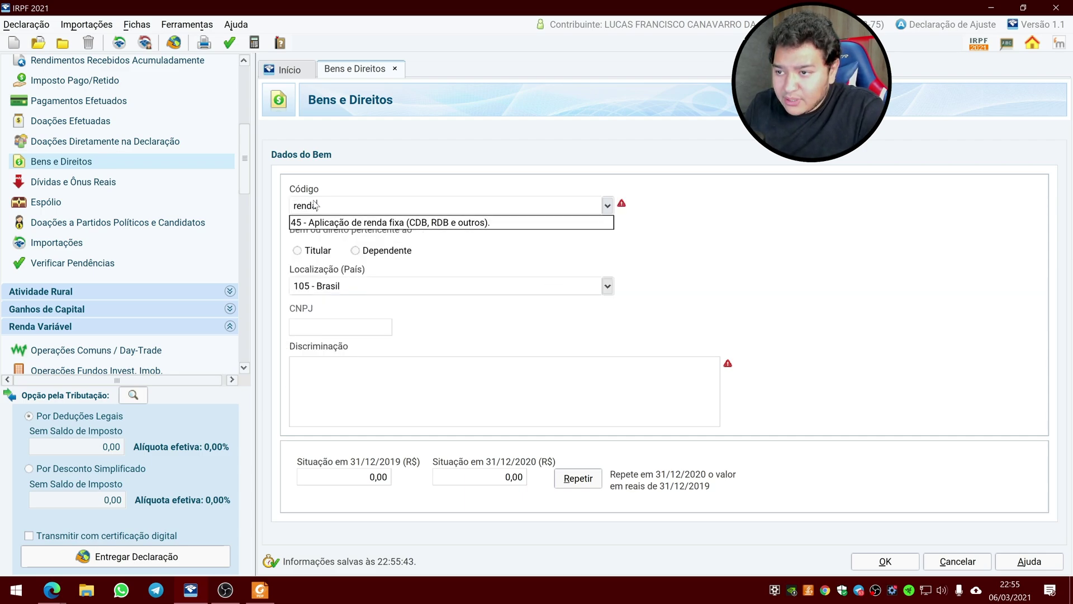
{"action": "type", "text": "a"}
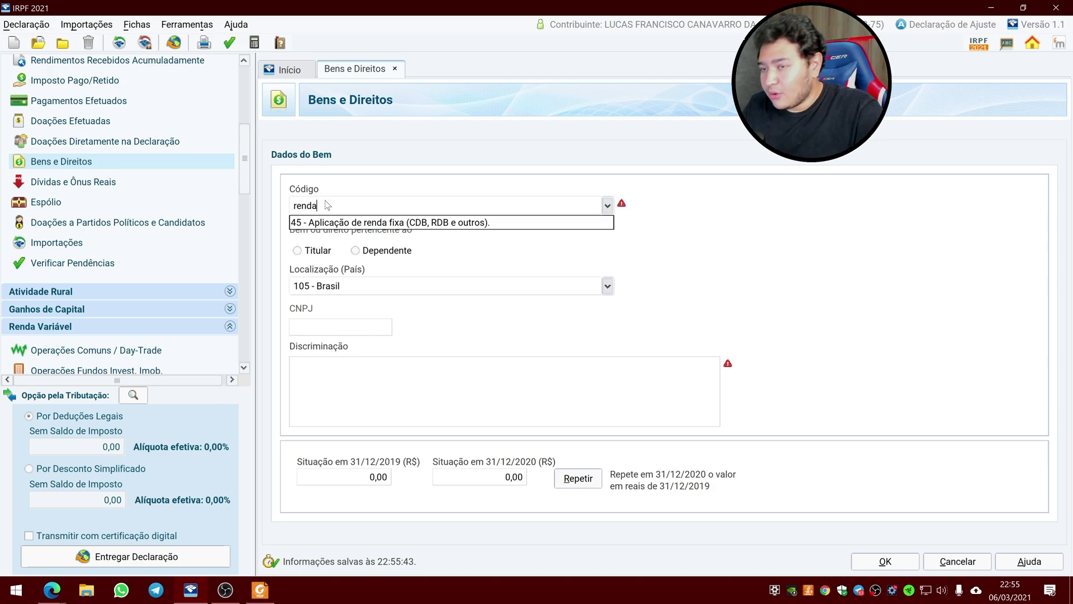
{"action": "key", "text": "BackSpace"}
{"action": "key", "text": "BackSpace"}
{"action": "key", "text": "BackSpace"}
{"action": "key", "text": "BackSpace"}
{"action": "type", "text": "fb"}
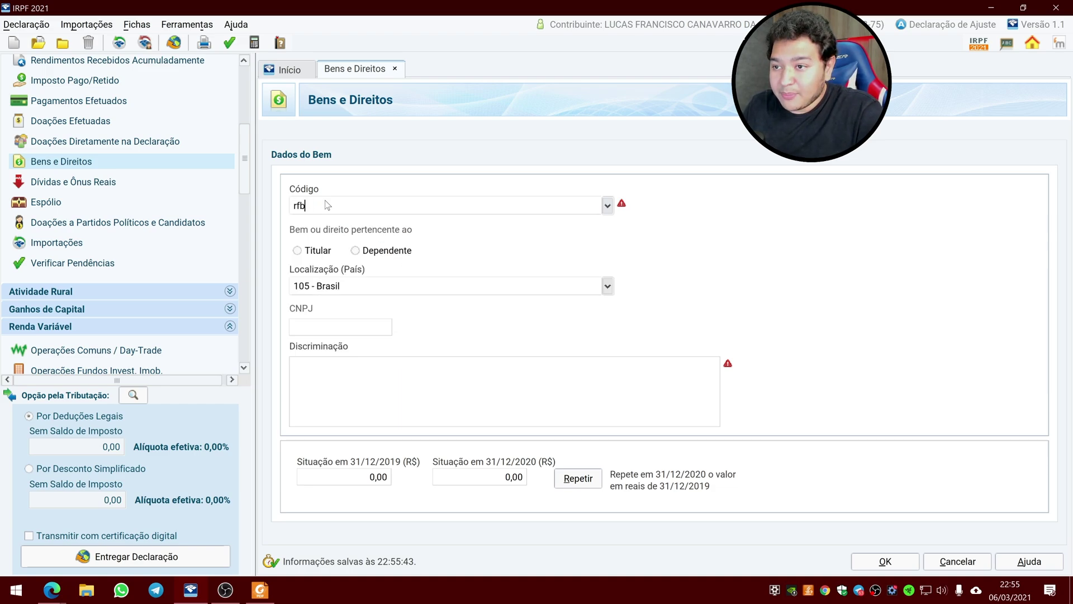
{"action": "key", "text": "BackSpace"}
{"action": "key", "text": "BackSpace"}
{"action": "type", "text": "db"}
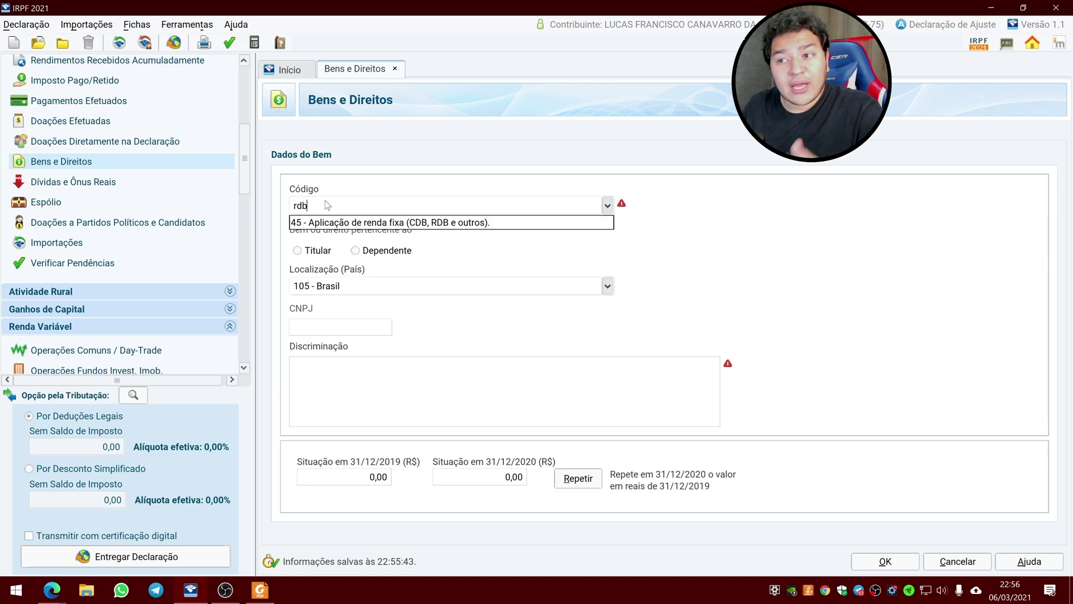
{"action": "key", "text": "BackSpace"}
{"action": "key", "text": "BackSpace"}
{"action": "key", "text": "BackSpace"}
{"action": "type", "text": "tesouro"}
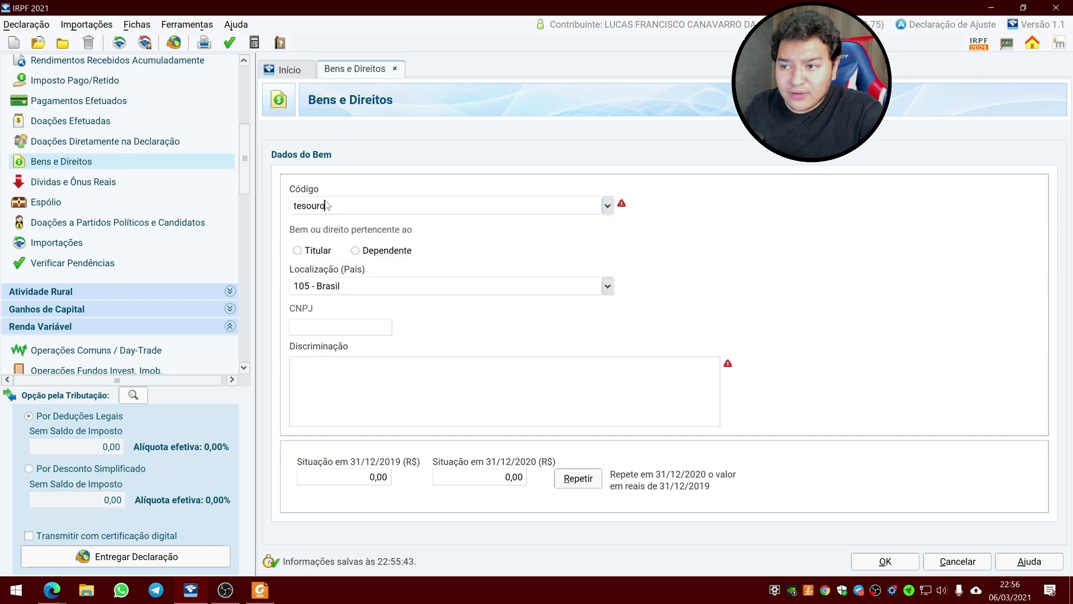
{"action": "key", "text": "BackSpace"}
{"action": "key", "text": "BackSpace"}
{"action": "key", "text": "BackSpace"}
{"action": "key", "text": "BackSpace"}
{"action": "key", "text": "BackSpace"}
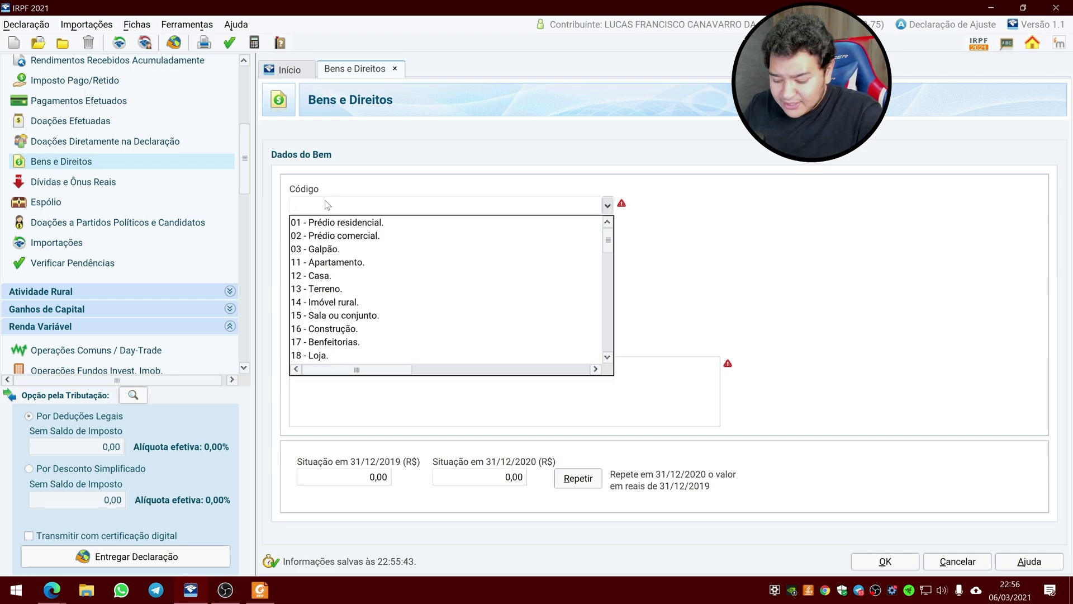
{"action": "type", "text": "renda"}
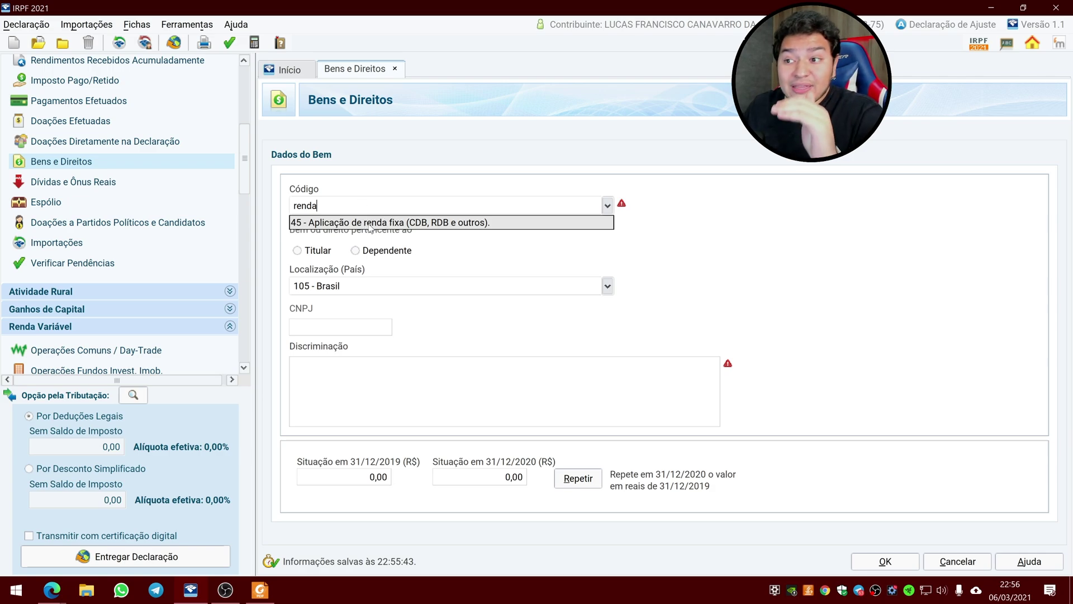
{"action": "left_click", "coordinate": [372, 222]}
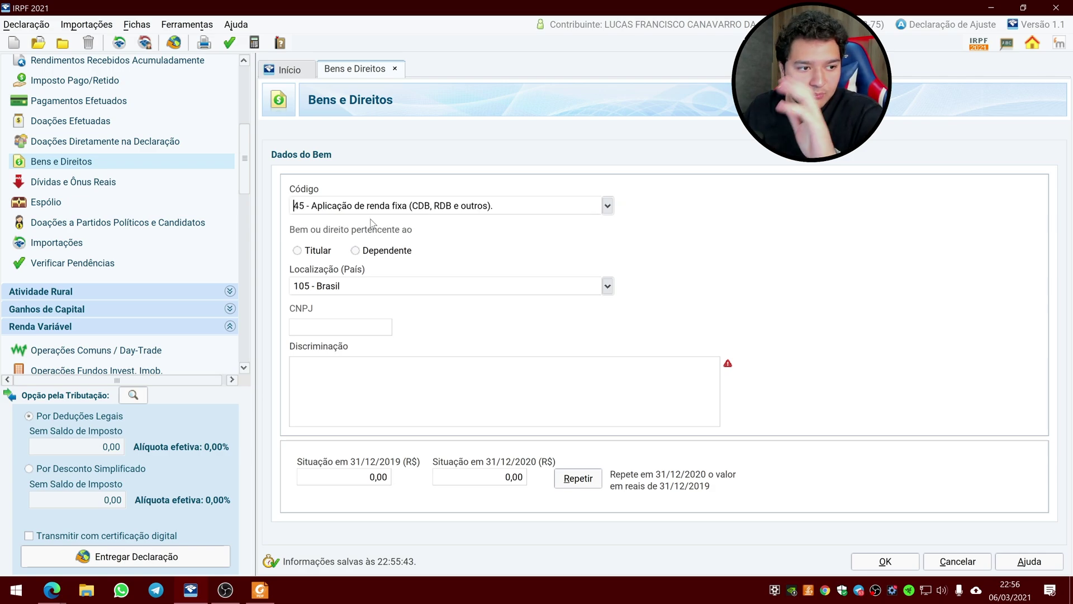
Set the asset's owner to Titular after checking the Dependente option and its list.
{"action": "left_click", "coordinate": [297, 251]}
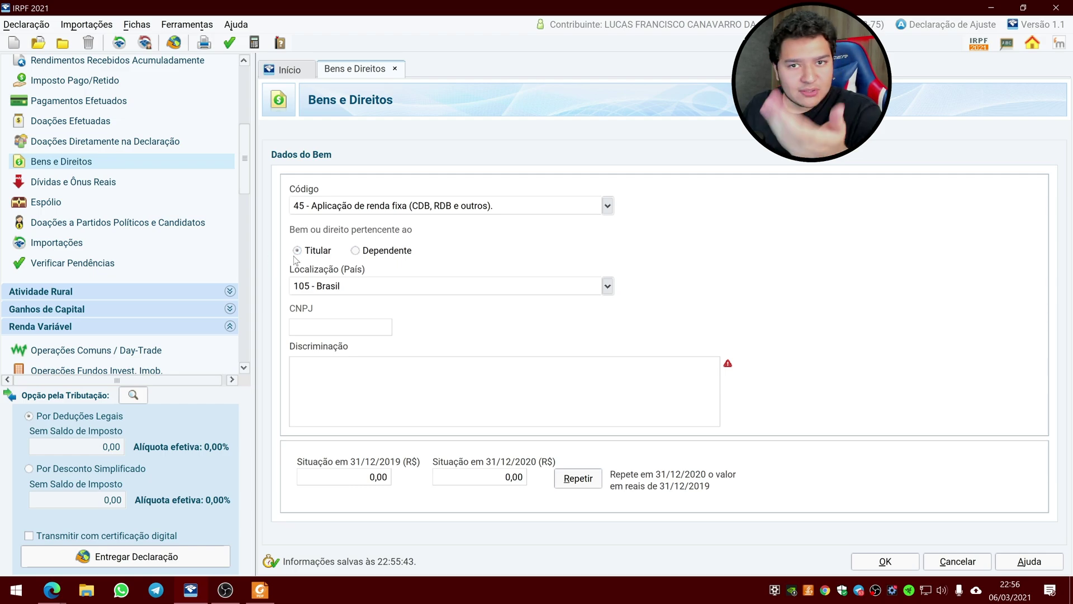
{"action": "left_click", "coordinate": [357, 251]}
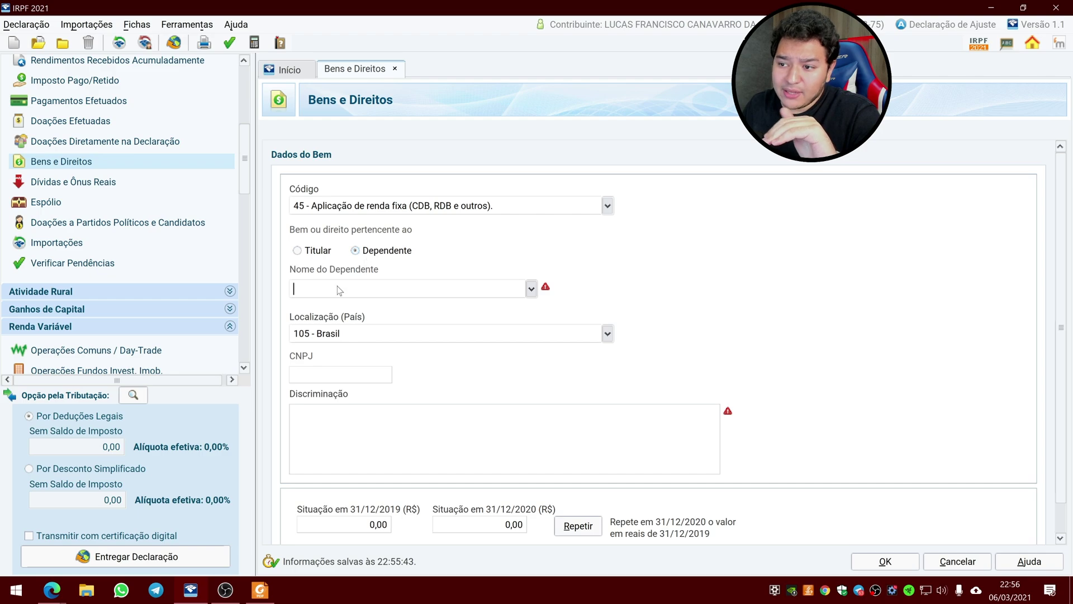
{"action": "left_click", "coordinate": [531, 289]}
{"action": "left_click", "coordinate": [298, 251]}
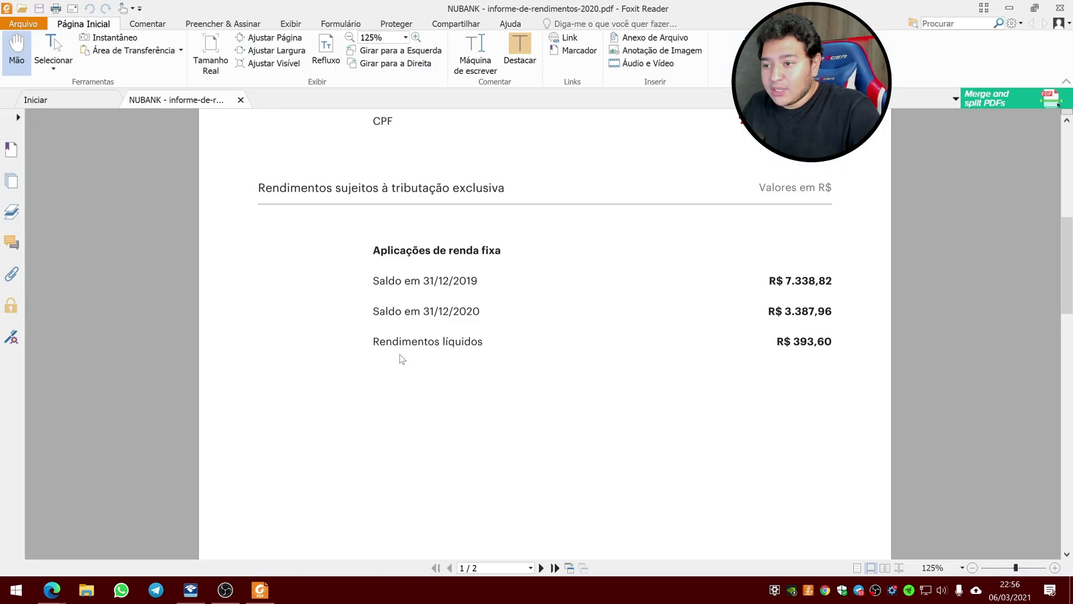
Copy the issuer's CNPJ from the Nubank PDF into the asset's CNPJ field.
{"action": "key", "text": "alt+Tab"}
{"action": "scroll", "coordinate": [692, 278], "scroll_direction": "up", "scroll_amount": 3}
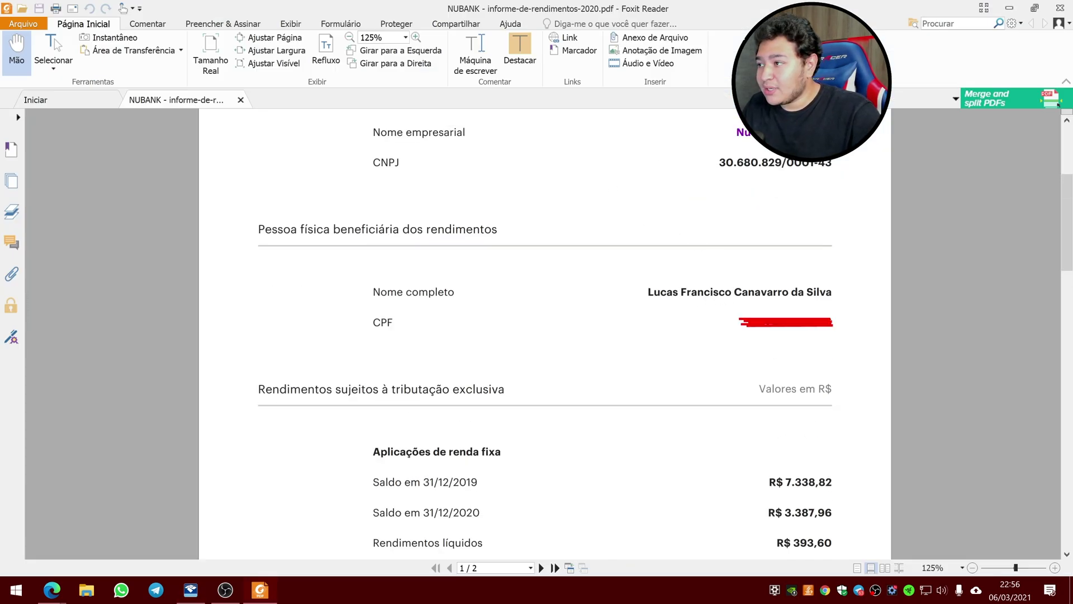
{"action": "left_click", "coordinate": [53, 49]}
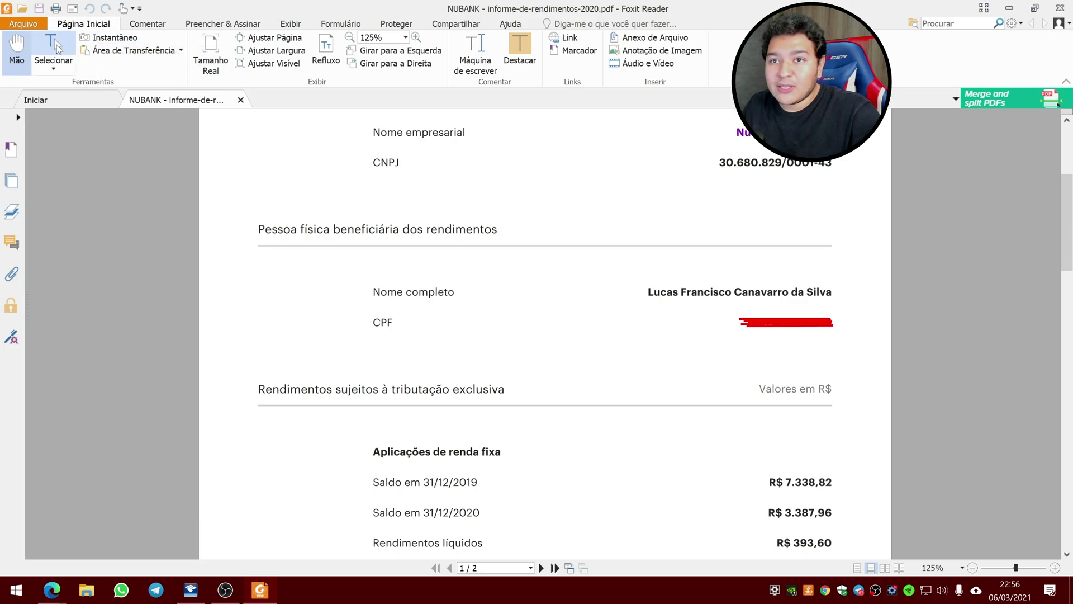
{"action": "left_click_drag", "start_coordinate": [719, 162], "coordinate": [834, 162]}
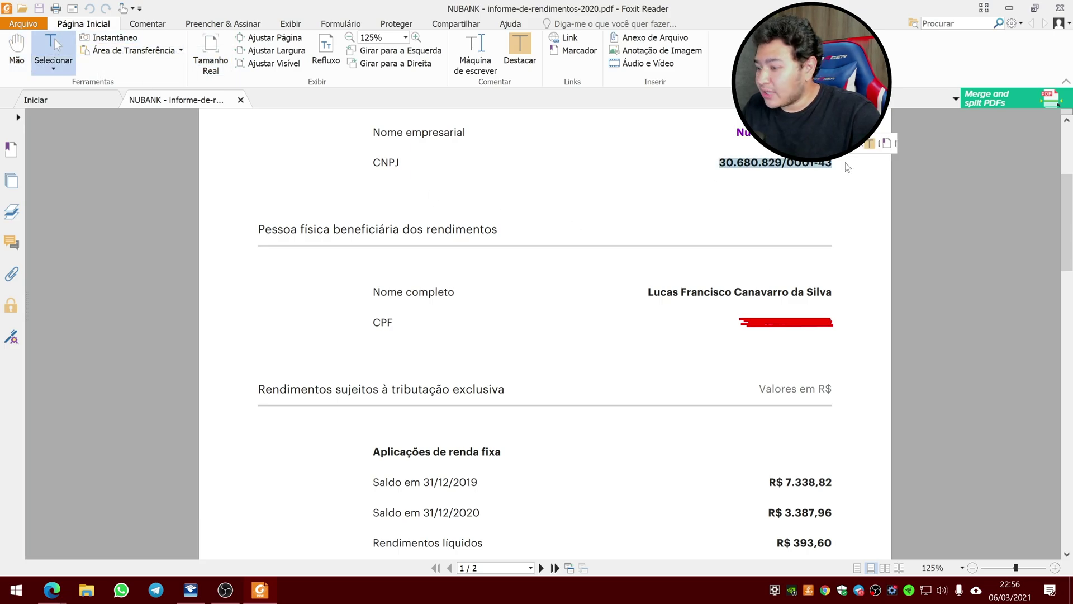
{"action": "key", "text": "ctrl+c"}
{"action": "key", "text": "alt+Tab"}
{"action": "left_click", "coordinate": [332, 325]}
{"action": "key", "text": "ctrl+v"}
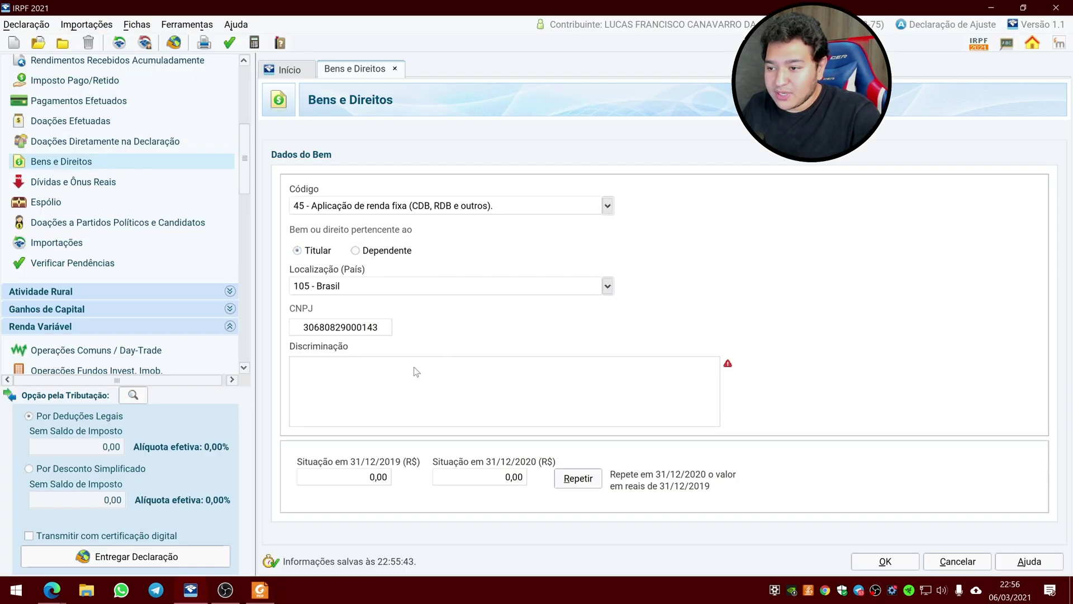
Enter the description 'Saldo no Nu Financeira S.A.' using the company name from the report.
{"action": "left_click", "coordinate": [349, 388]}
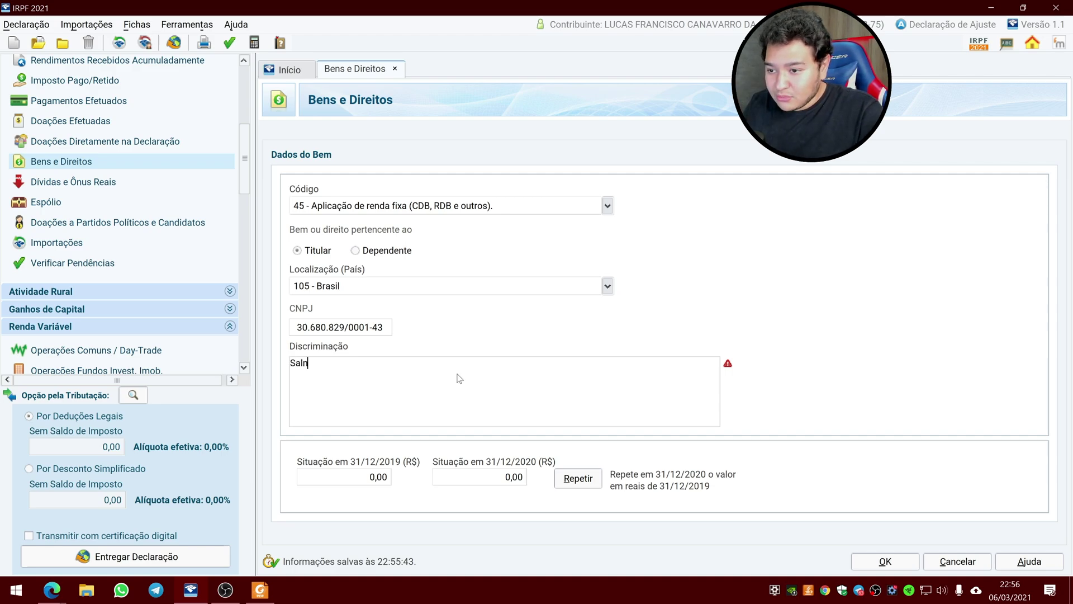
{"action": "type", "text": "Saldo no Nubank"}
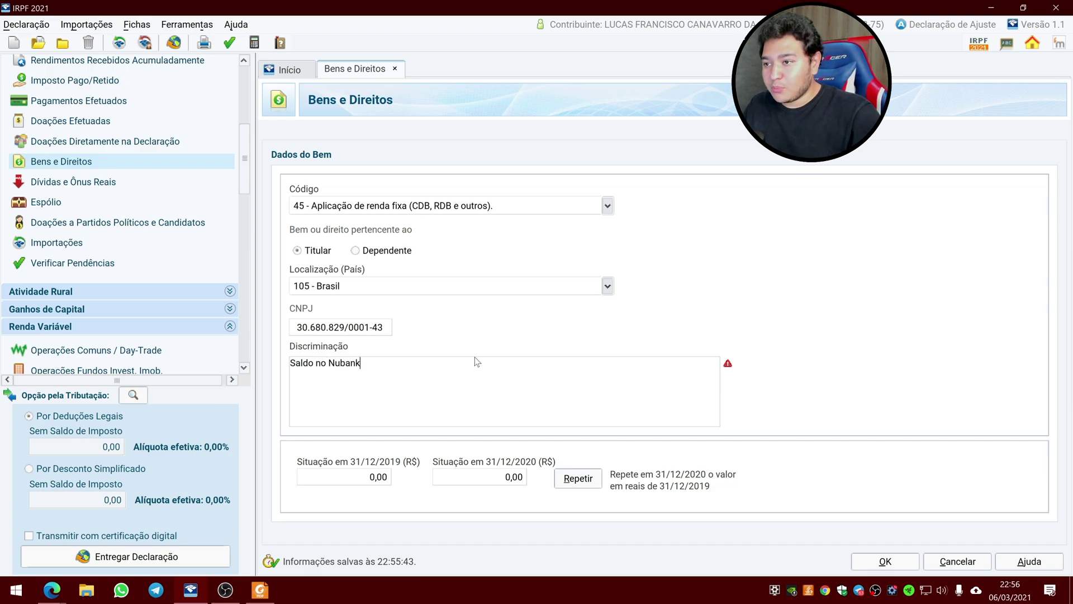
{"action": "key", "text": "alt+Tab"}
{"action": "left_click", "coordinate": [736, 132]}
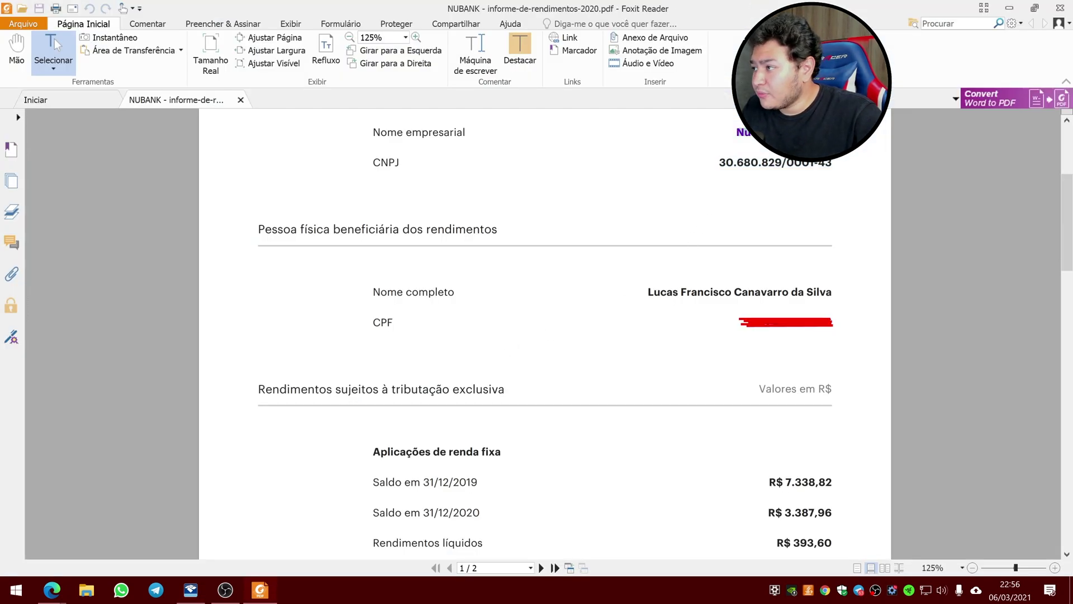
{"action": "key", "text": "alt+Tab"}
{"action": "left_click_drag", "start_coordinate": [328, 363], "coordinate": [387, 367]}
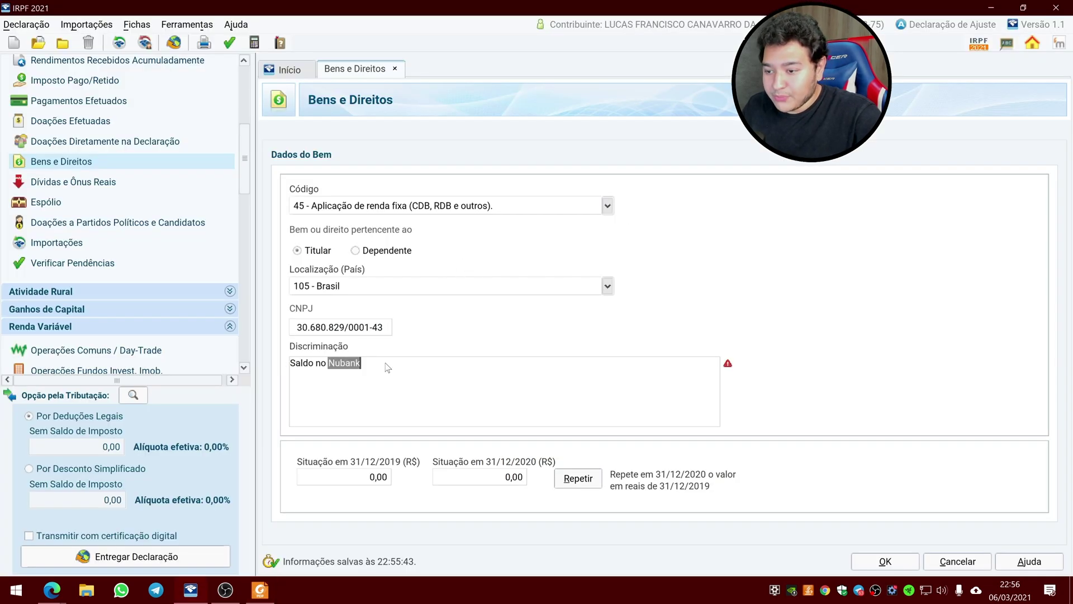
{"action": "key", "text": "ctrl+v"}
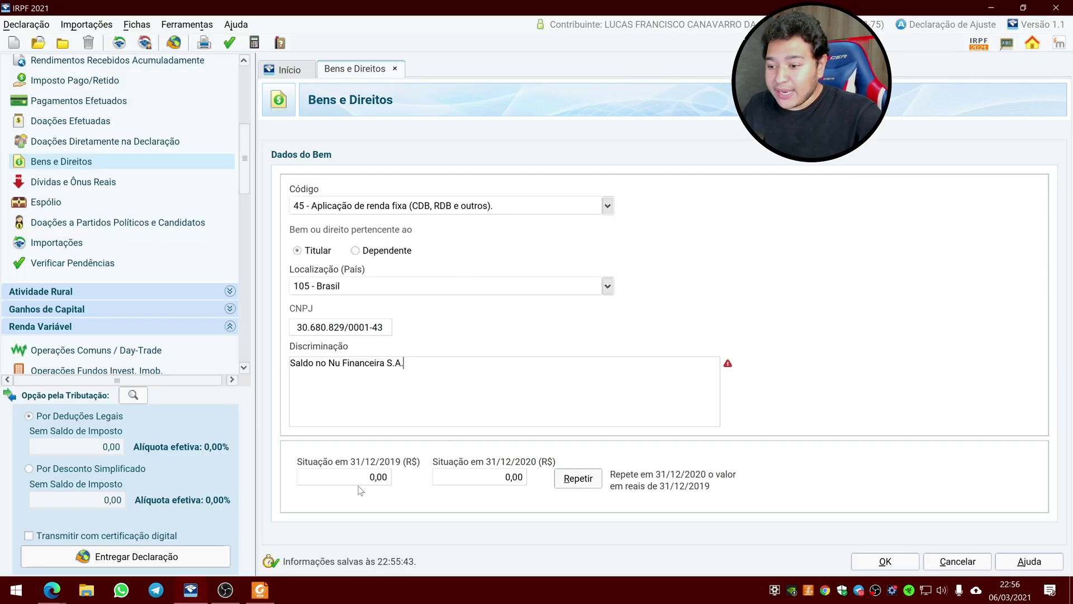
Paste the 2019 balance 7.338,82 from the PDF, correcting the malformed value.
{"action": "left_click", "coordinate": [360, 479]}
{"action": "key", "text": "alt+Tab"}
{"action": "scroll", "coordinate": [701, 358], "scroll_direction": "down", "scroll_amount": 3}
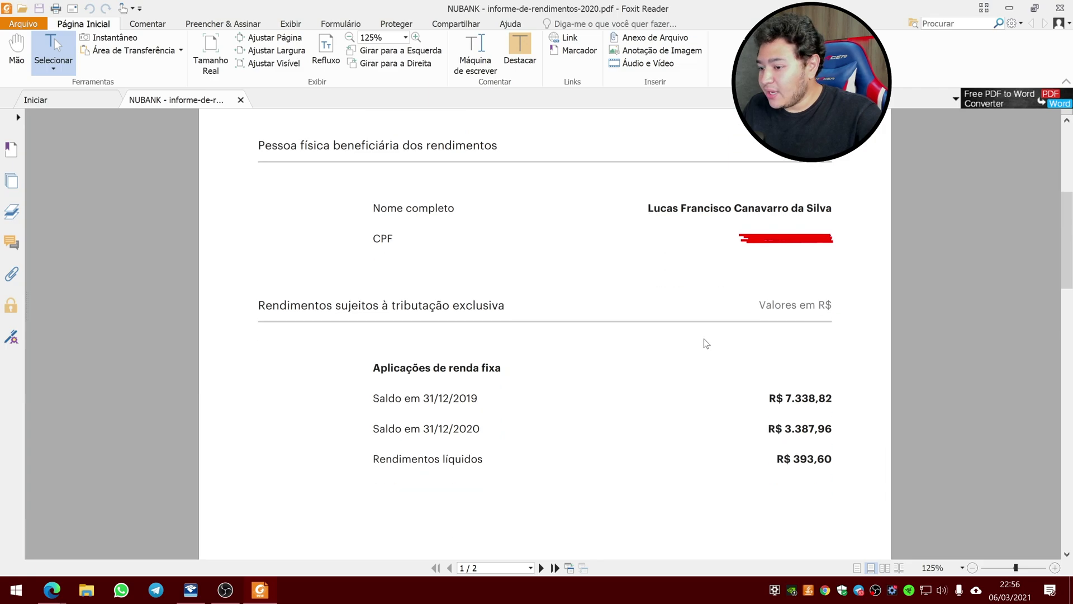
{"action": "double_click", "coordinate": [788, 398]}
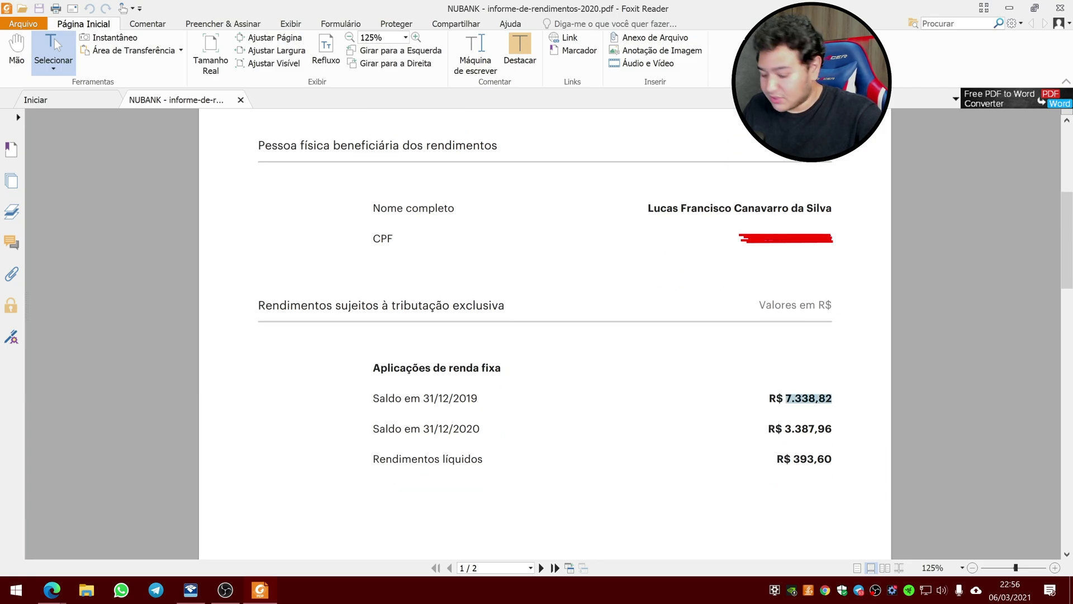
{"action": "key", "text": "ctrl+c"}
{"action": "key", "text": "alt+Tab"}
{"action": "key", "text": "ctrl+v"}
{"action": "left_click", "coordinate": [371, 479]}
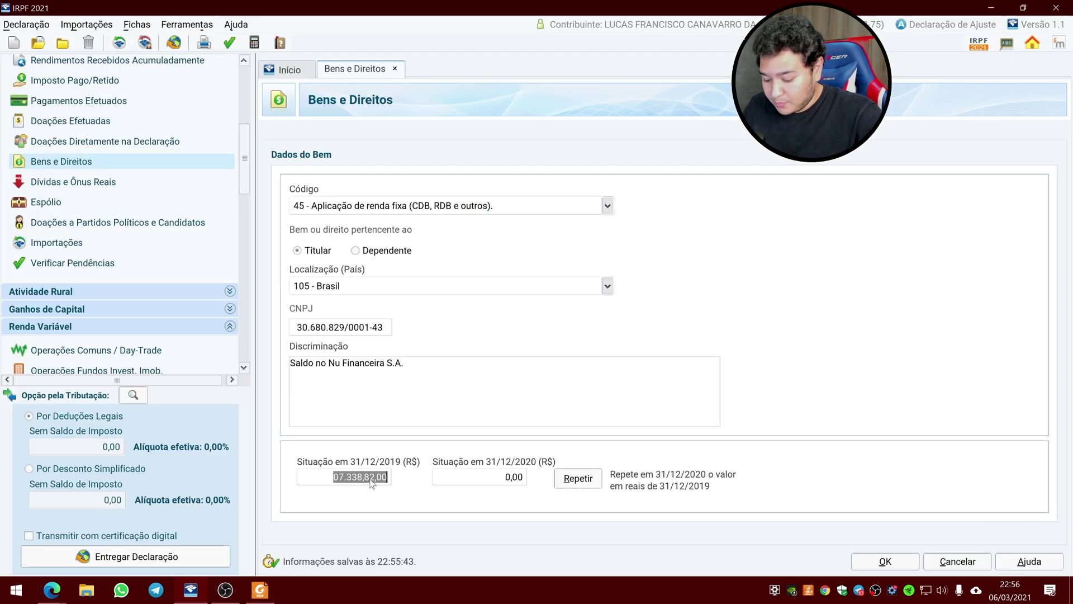
{"action": "key", "text": "ctrl+v"}
Paste the 2020 balance 3.387,96 from the PDF.
{"action": "key", "text": "alt+Tab"}
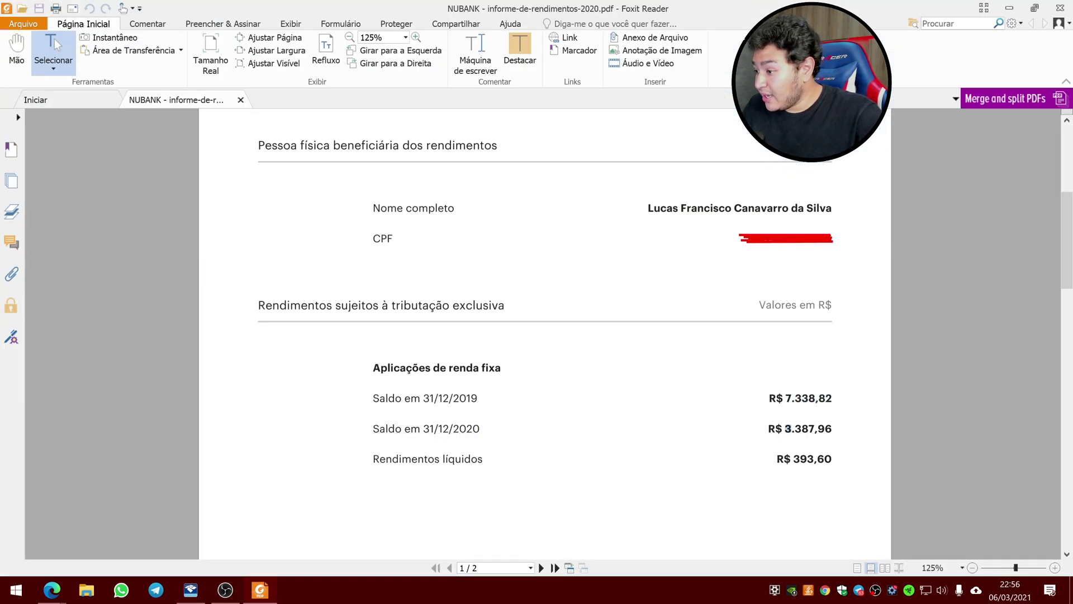
{"action": "double_click", "coordinate": [788, 428]}
{"action": "key", "text": "ctrl+c"}
{"action": "key", "text": "alt+Tab"}
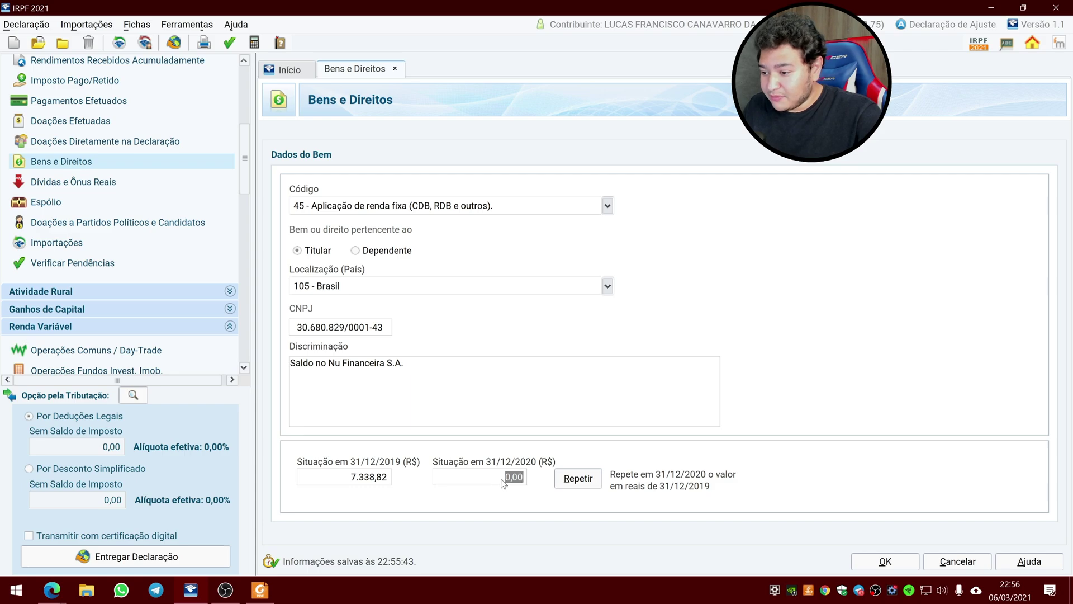
{"action": "key", "text": "ctrl+v"}
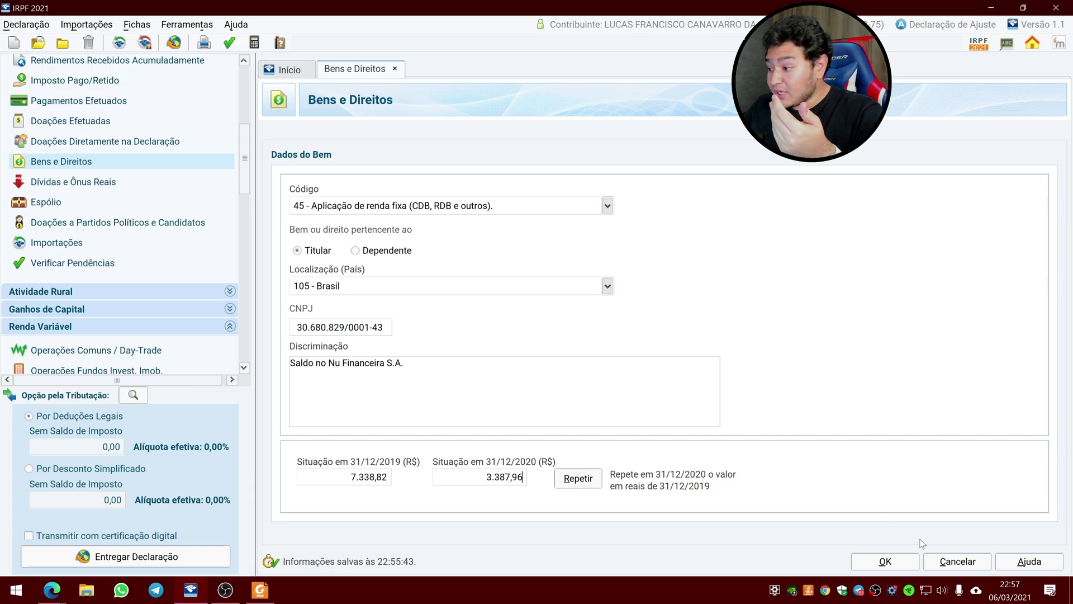
Save the asset, compare it with the existing NU FINANCEIRA S.A. item, and delete duplicate item 51.
{"action": "left_click", "coordinate": [898, 561]}
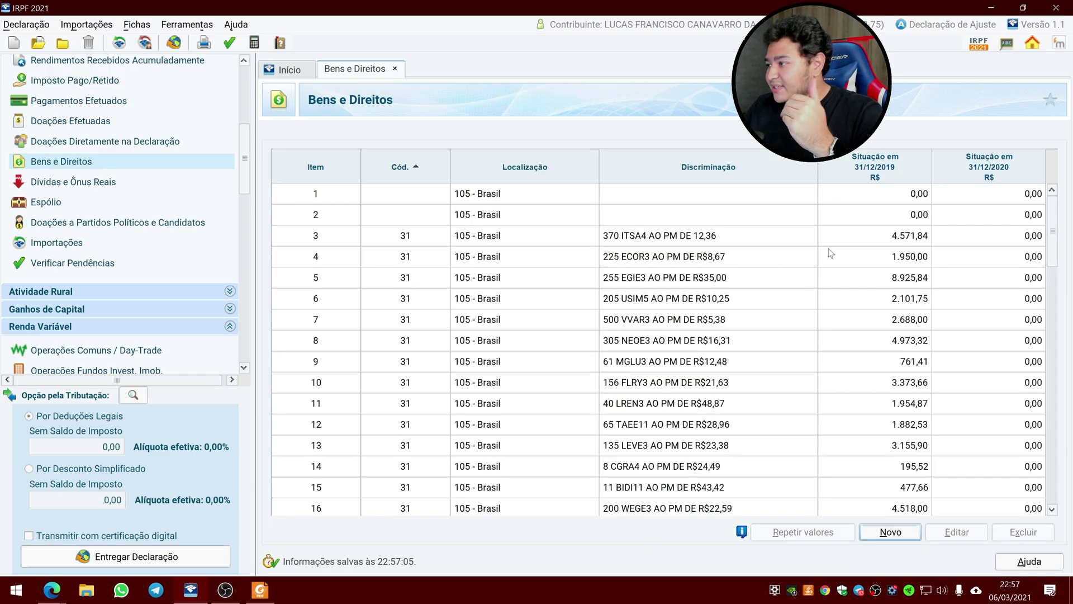
{"action": "left_click_drag", "start_coordinate": [1050, 208], "coordinate": [1045, 428]}
{"action": "left_click", "coordinate": [647, 258]}
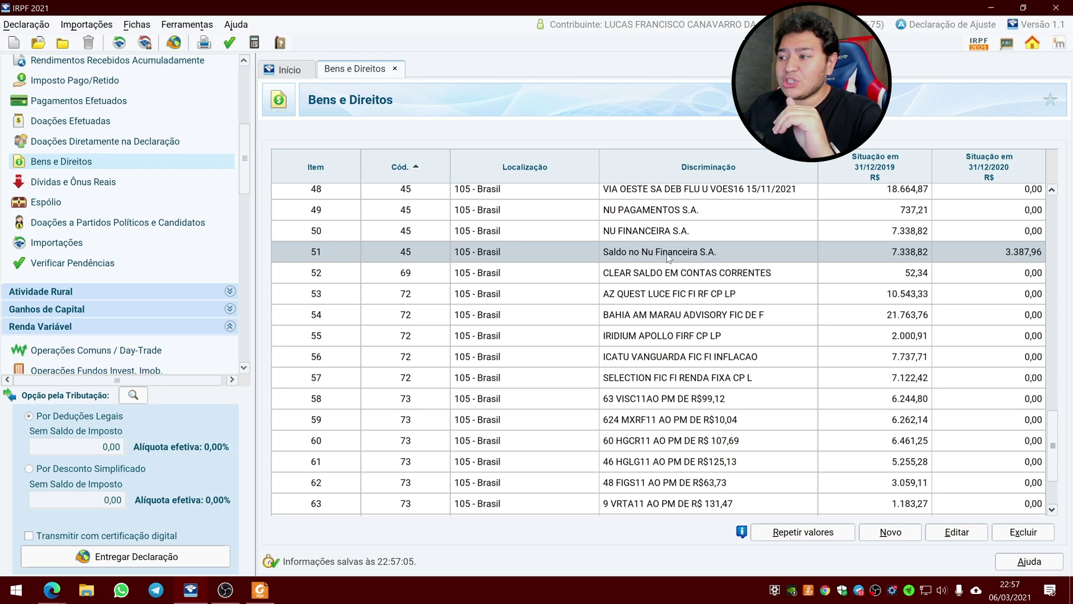
{"action": "left_click", "coordinate": [895, 236]}
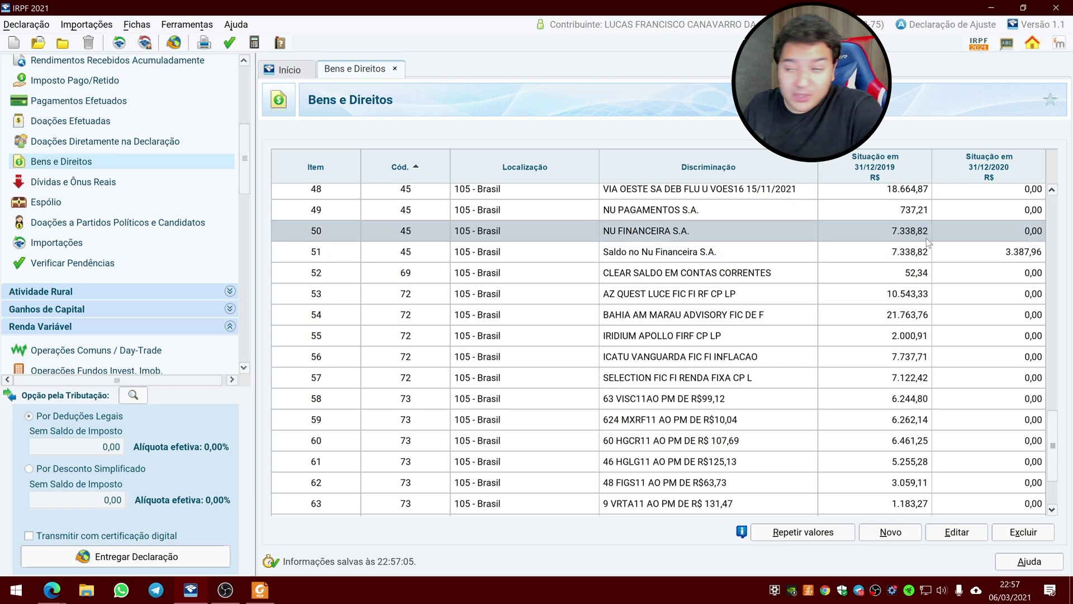
{"action": "left_click", "coordinate": [756, 252]}
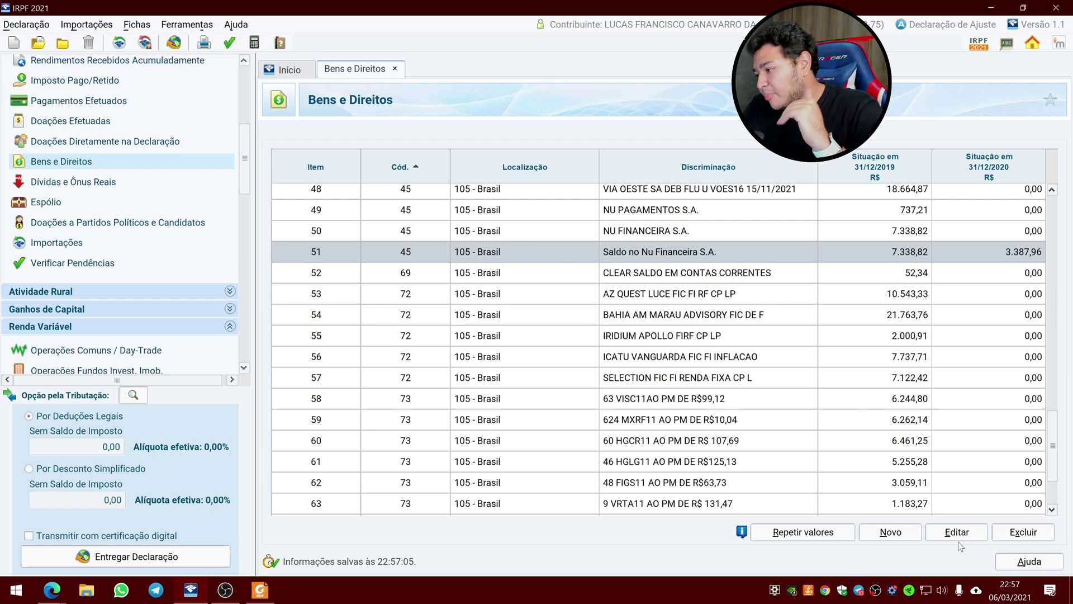
{"action": "left_click", "coordinate": [1015, 537]}
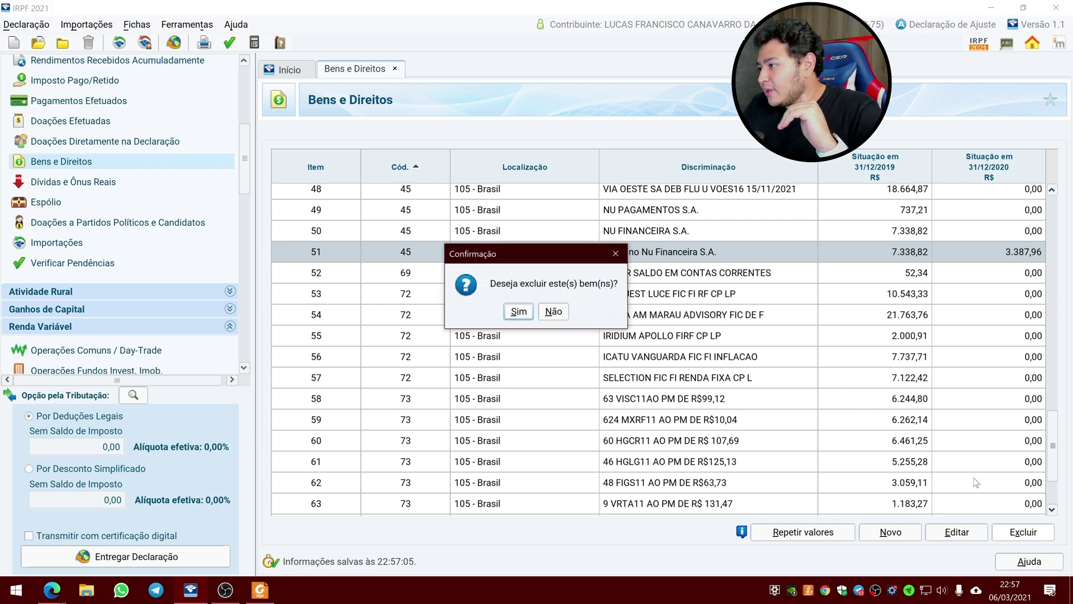
{"action": "left_click", "coordinate": [517, 313]}
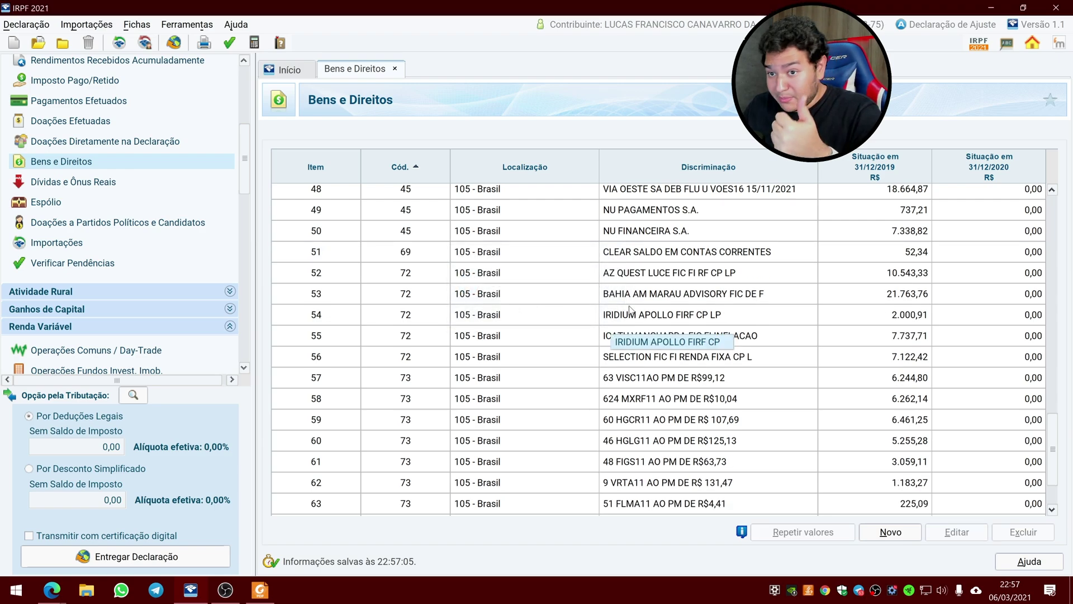
Select the 393,60 net income in the PDF and review the existing NU FINANCEIRA S.A. exclusive-taxation entry.
{"action": "key", "text": "alt+Tab"}
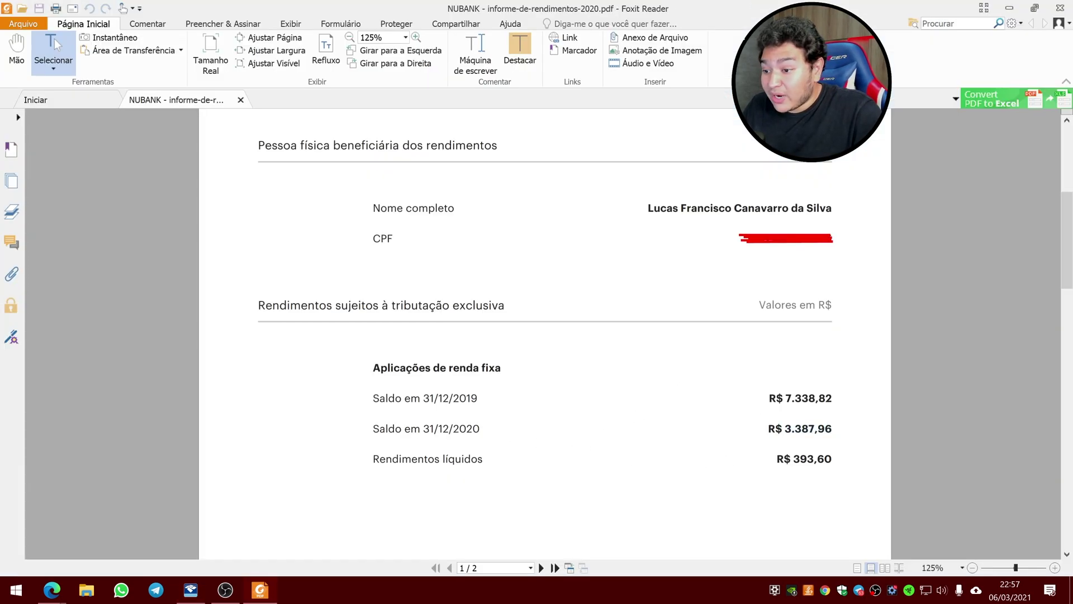
{"action": "left_click_drag", "start_coordinate": [777, 458], "coordinate": [833, 459]}
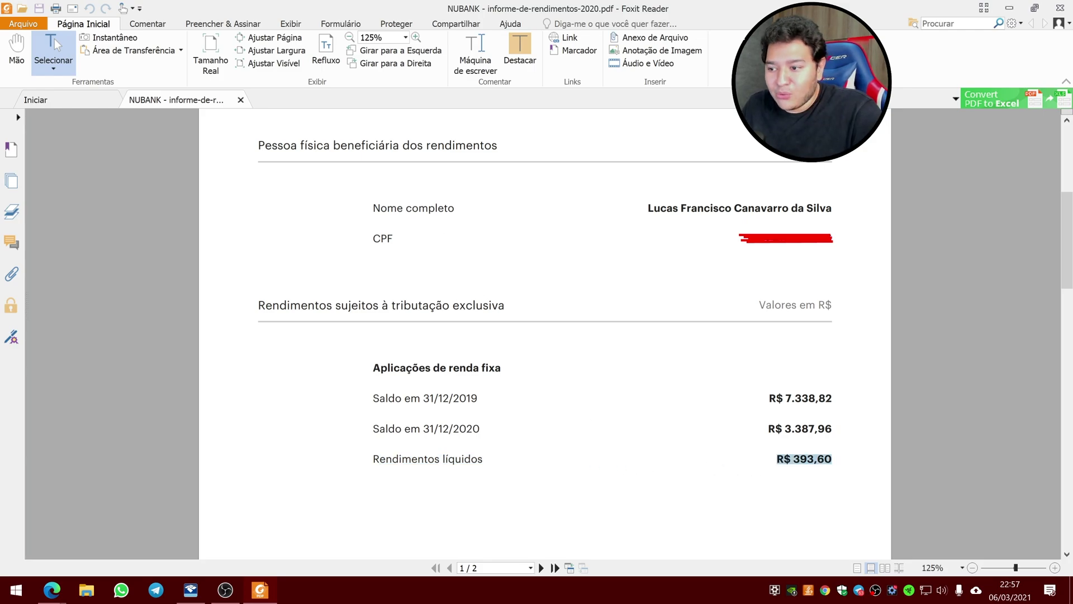
{"action": "key", "text": "alt+Tab"}
{"action": "scroll", "coordinate": [173, 170], "scroll_direction": "up", "scroll_amount": 3}
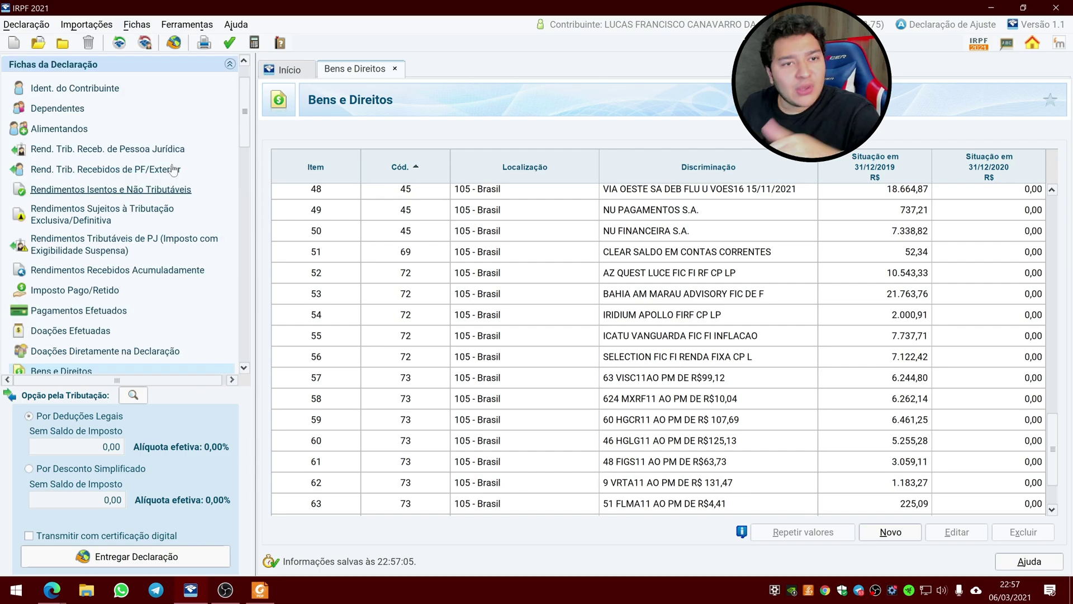
{"action": "left_click", "coordinate": [88, 211]}
{"action": "scroll", "coordinate": [399, 299], "scroll_direction": "up", "scroll_amount": 2}
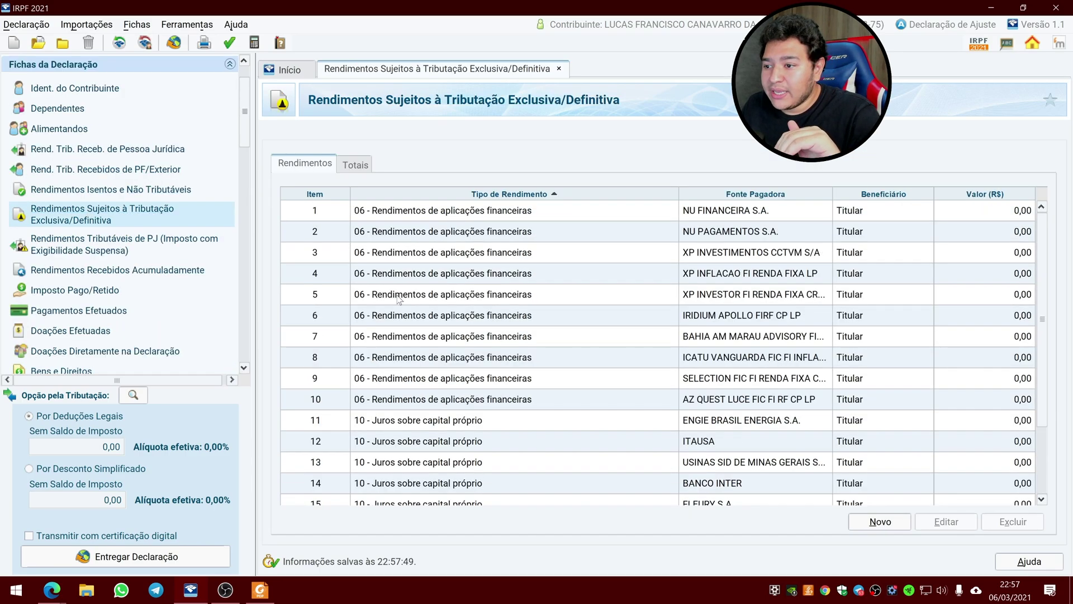
{"action": "left_click", "coordinate": [386, 213]}
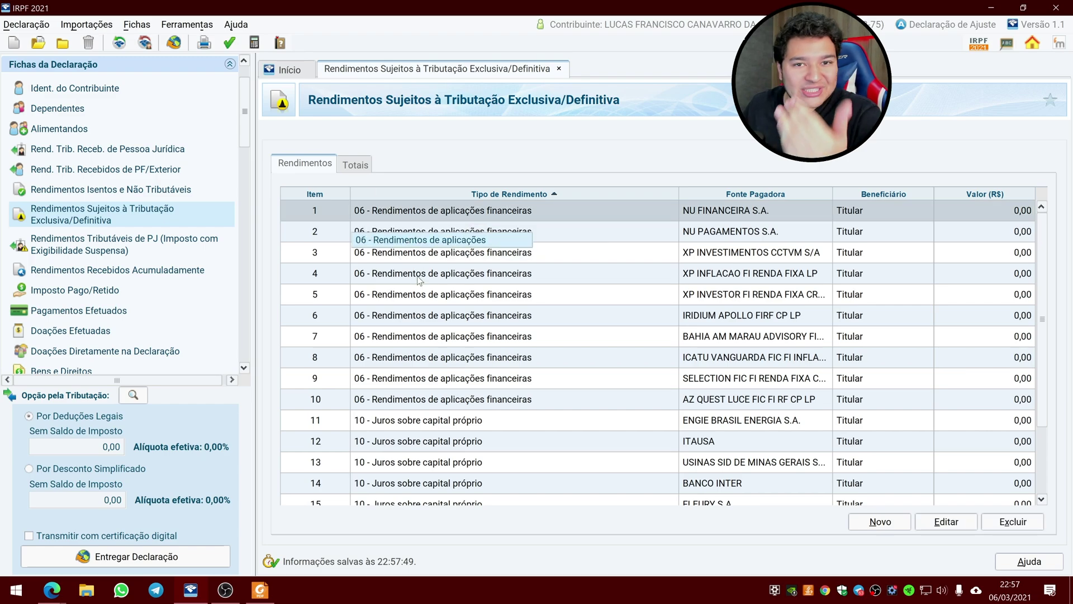
Create a new entry of type 06 - Rendimentos de aplicações financeiras for the Titular.
{"action": "left_click", "coordinate": [881, 524]}
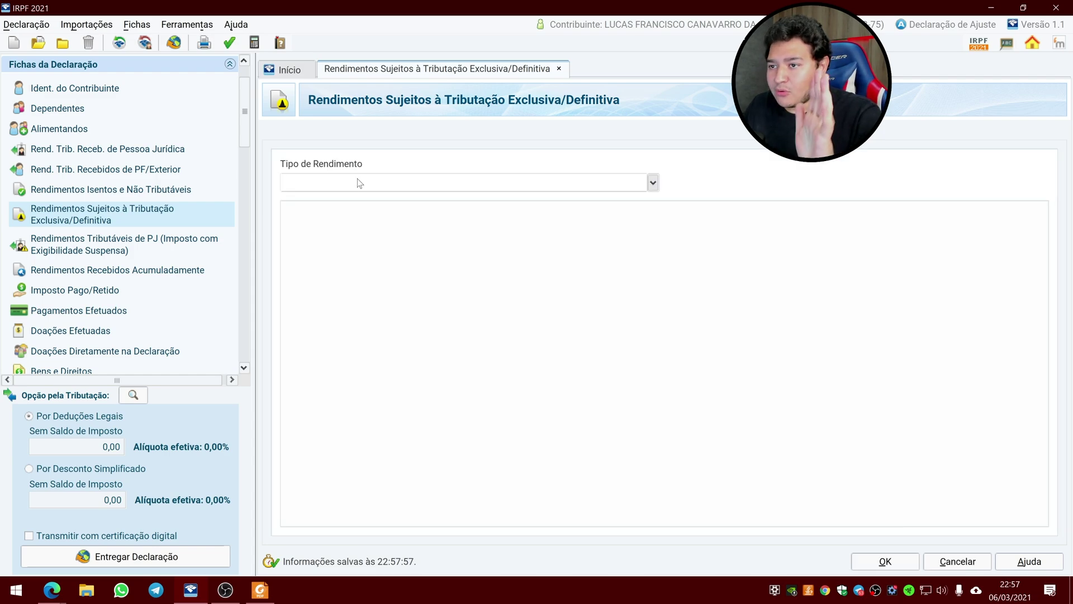
{"action": "type", "text": "renda"}
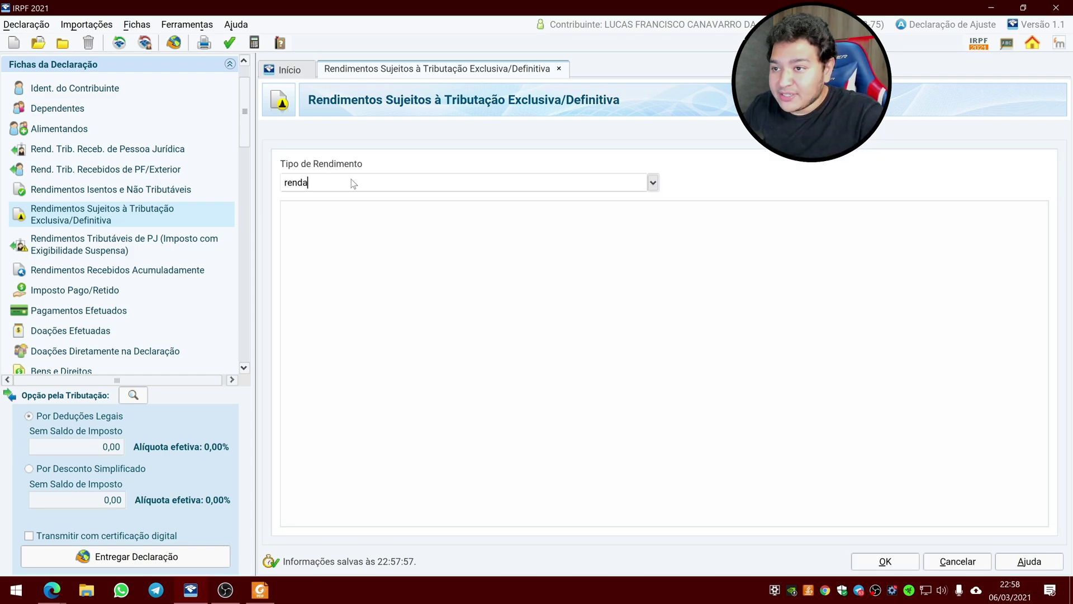
{"action": "key", "text": "BackSpace"}
{"action": "key", "text": "BackSpace"}
{"action": "type", "text": "das"}
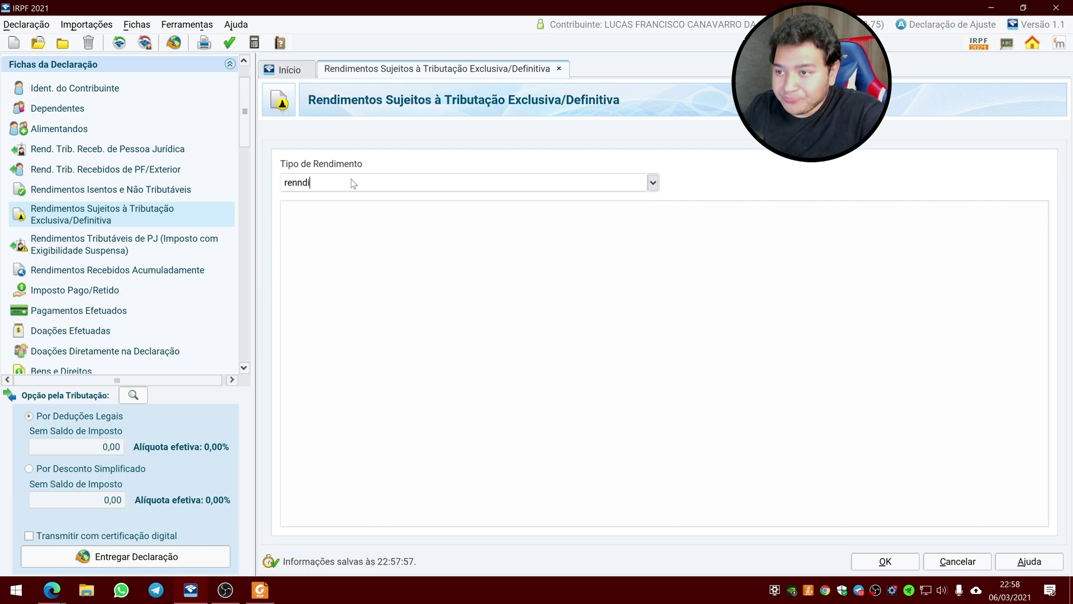
{"action": "key", "text": "BackSpace"}
{"action": "key", "text": "BackSpace"}
{"action": "key", "text": "BackSpace"}
{"action": "type", "text": "dimen"}
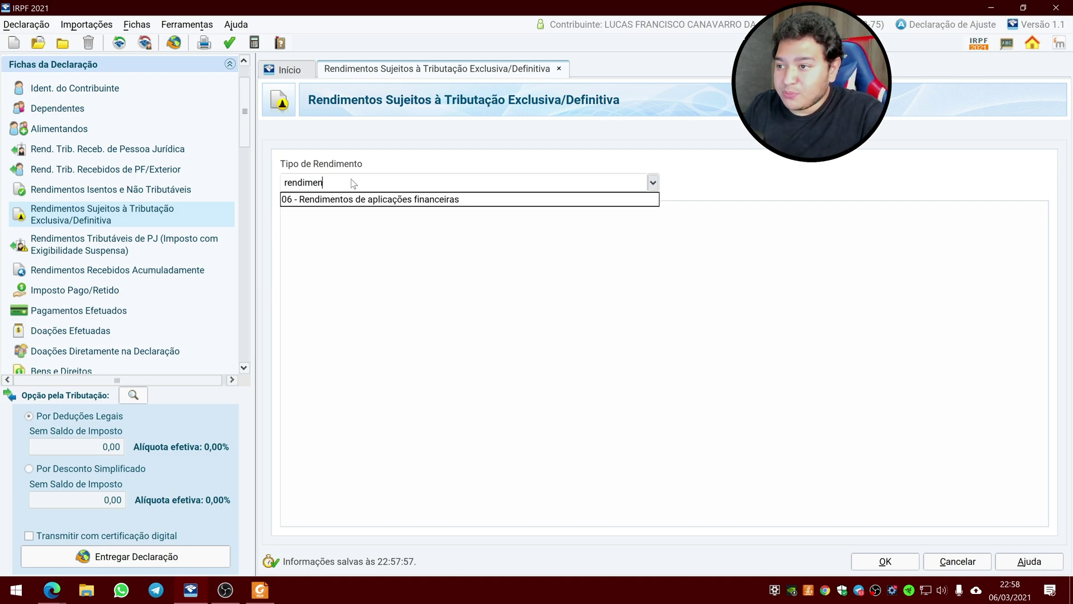
{"action": "left_click", "coordinate": [360, 200]}
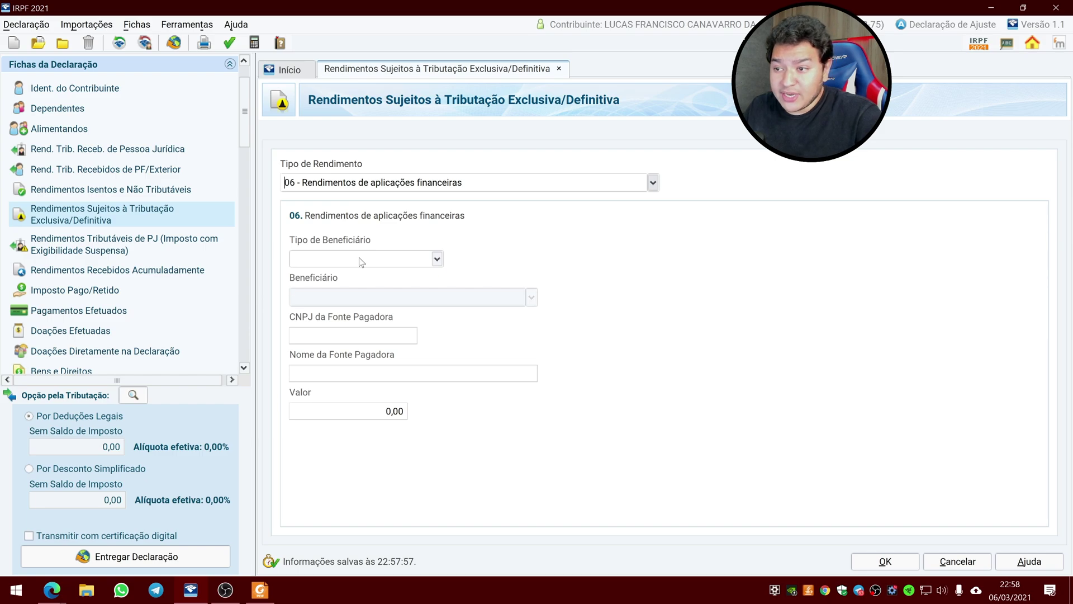
{"action": "left_click", "coordinate": [437, 258]}
{"action": "left_click", "coordinate": [304, 274]}
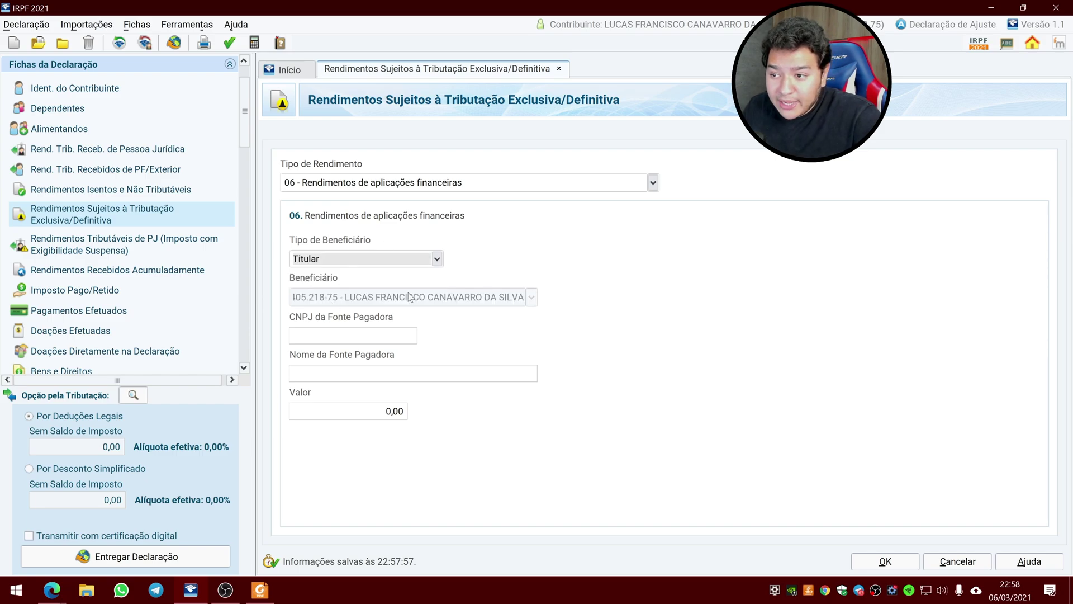
Paste Nu Financeira's CNPJ from the statement so the payer name fills in.
{"action": "left_click", "coordinate": [343, 334]}
{"action": "key", "text": "alt+Tab"}
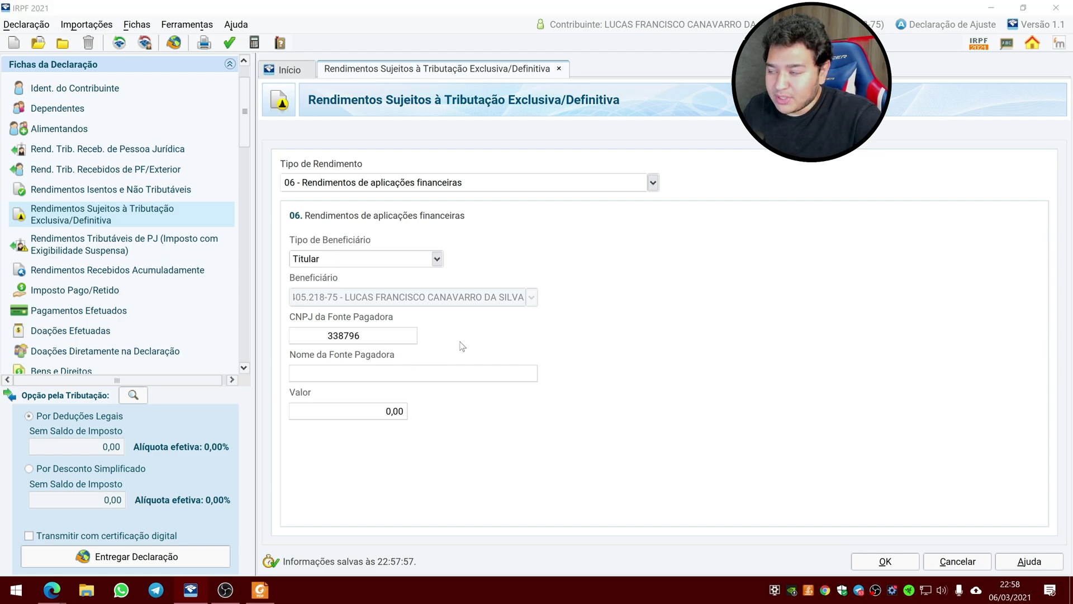
{"action": "scroll", "coordinate": [797, 268], "scroll_direction": "up", "scroll_amount": 4}
{"action": "left_click_drag", "start_coordinate": [720, 279], "coordinate": [832, 280]}
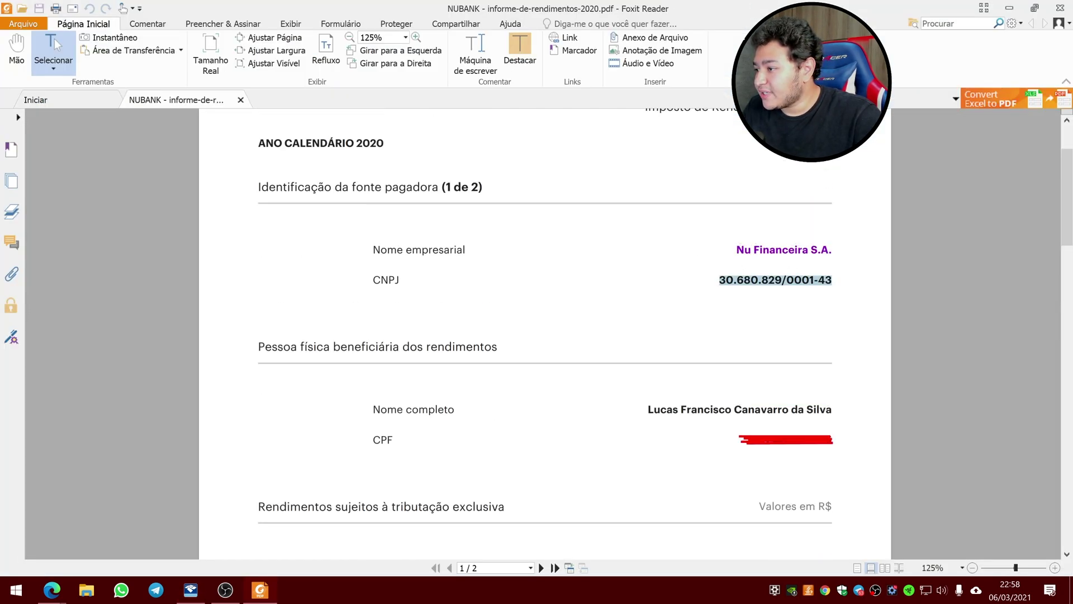
{"action": "key", "text": "alt+Tab"}
{"action": "key", "text": "ctrl+v"}
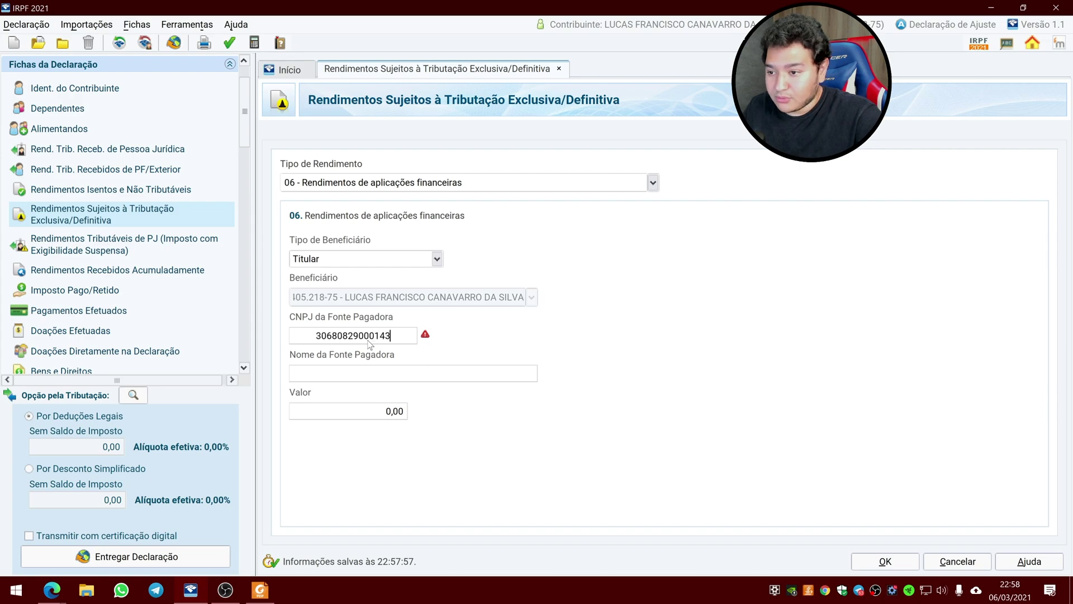
{"action": "key", "text": "Tab"}
{"action": "left_click", "coordinate": [323, 374]}
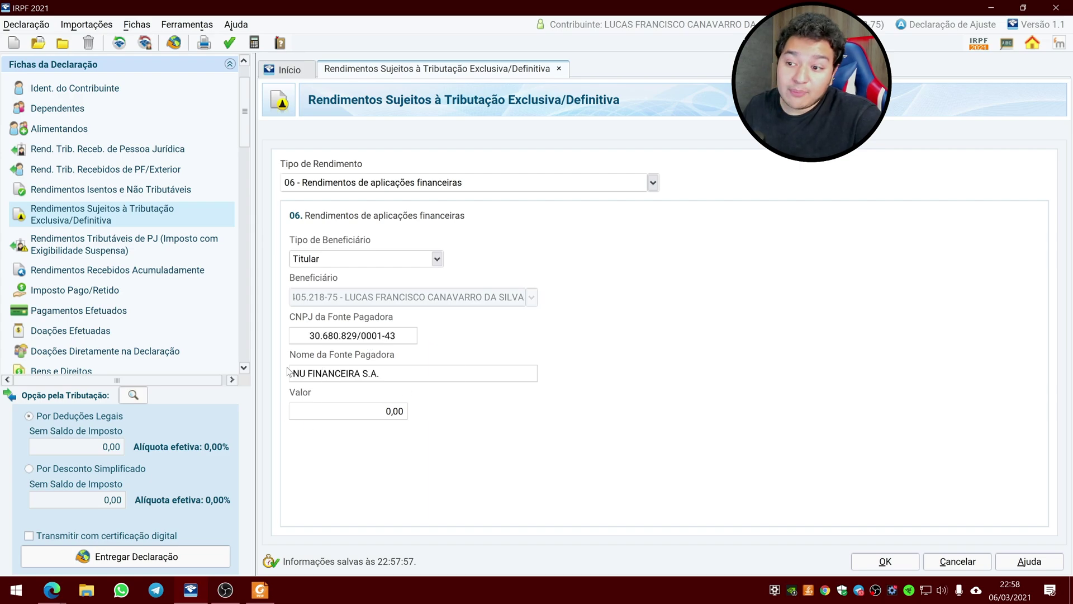
Enter 393,60 as the income value, save, and select the new NU FINANCEIRA row.
{"action": "key", "text": "alt+Tab"}
{"action": "scroll", "coordinate": [794, 360], "scroll_direction": "down", "scroll_amount": 5}
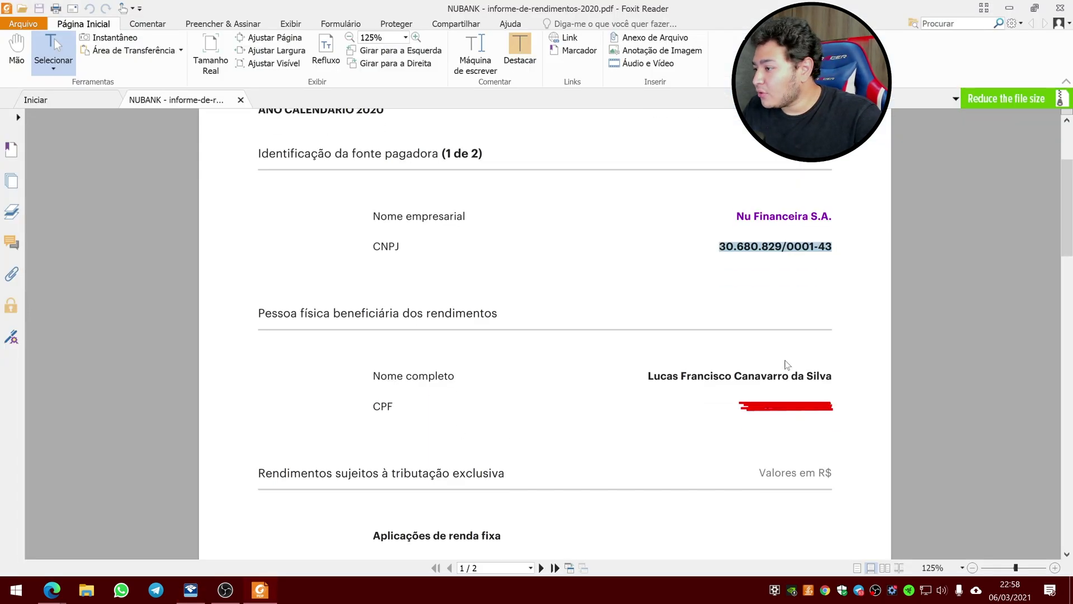
{"action": "double_click", "coordinate": [812, 358]}
{"action": "key", "text": "ctrl+c"}
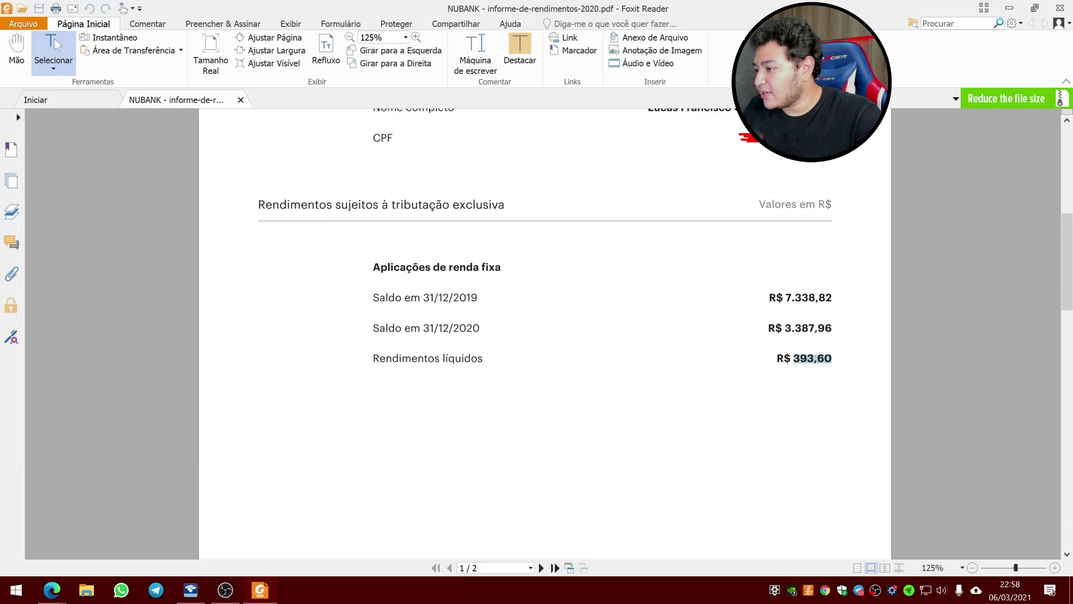
{"action": "key", "text": "alt+Tab"}
{"action": "key", "text": "Tab"}
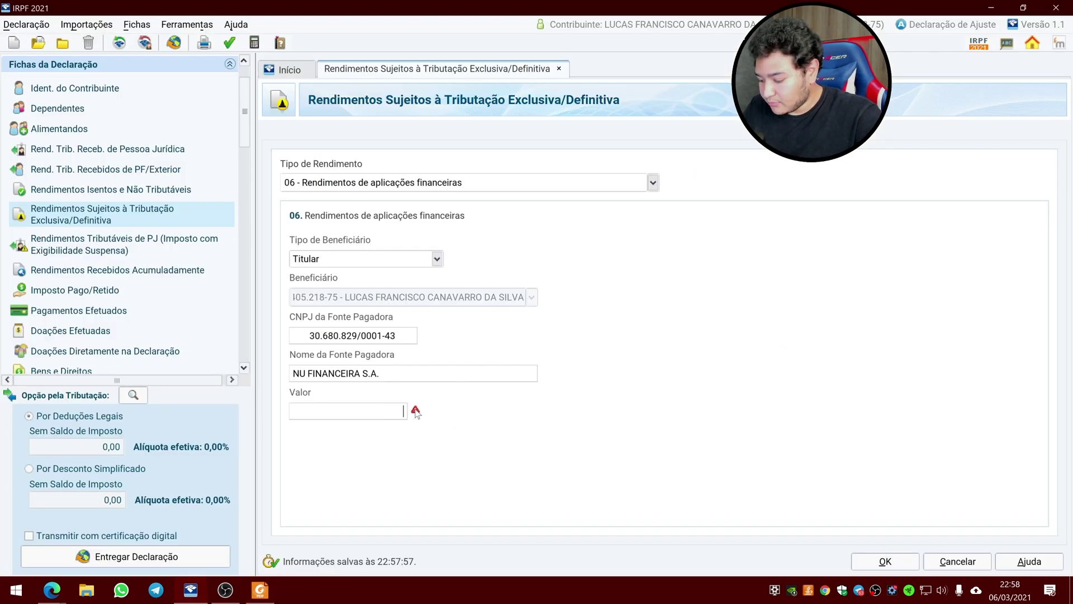
{"action": "key", "text": "ctrl+v"}
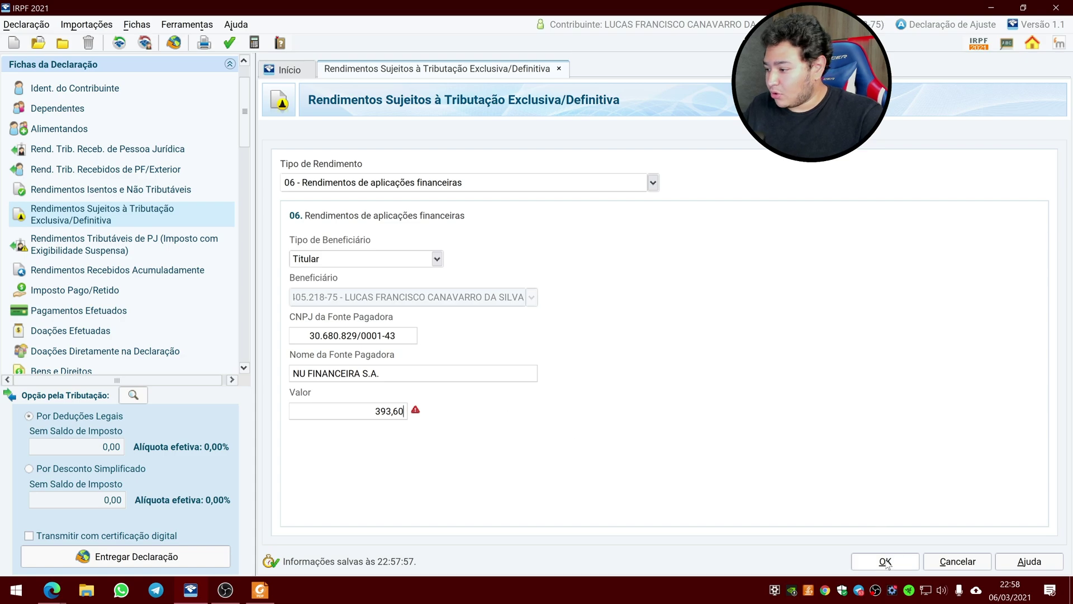
{"action": "left_click", "coordinate": [885, 561]}
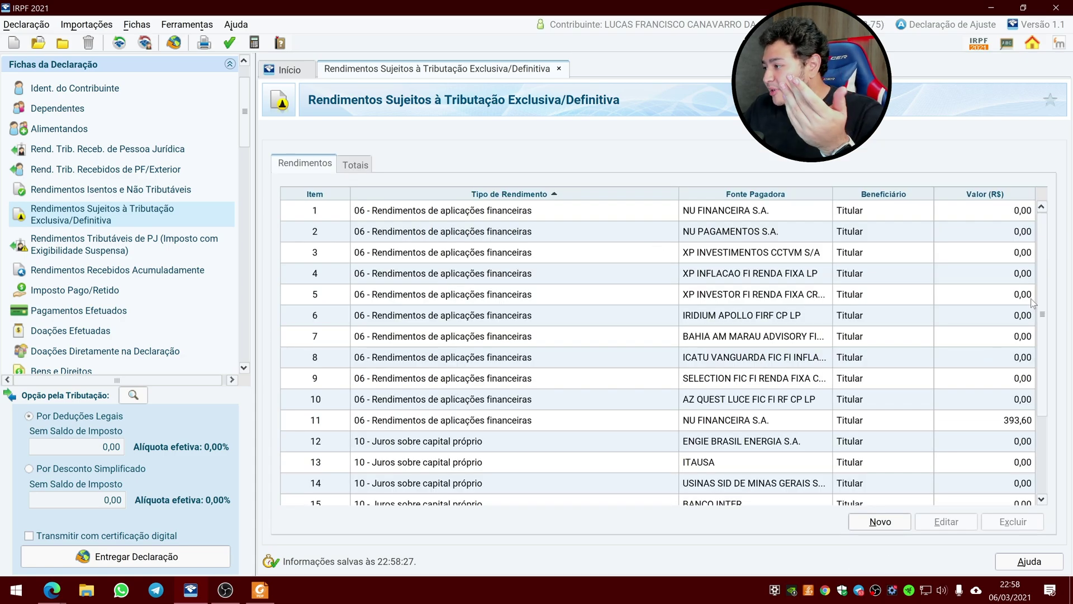
{"action": "scroll", "coordinate": [1031, 299], "scroll_direction": "down", "scroll_amount": 2}
{"action": "left_click", "coordinate": [628, 316]}
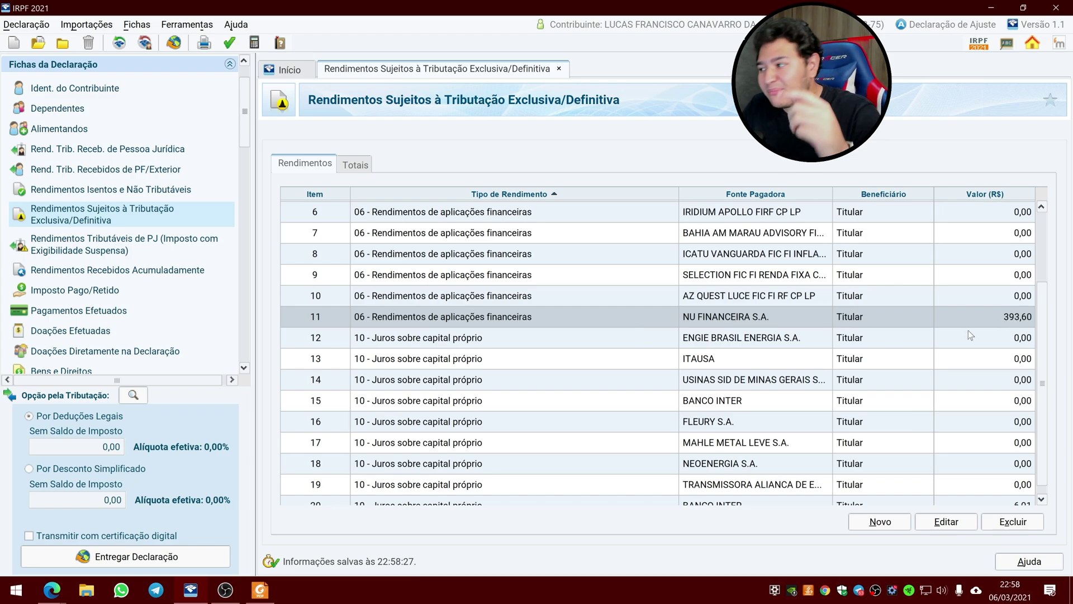
Scroll the Nubank statement to page 2 and select the R$ 25,51 net income.
{"action": "key", "text": "alt+Tab"}
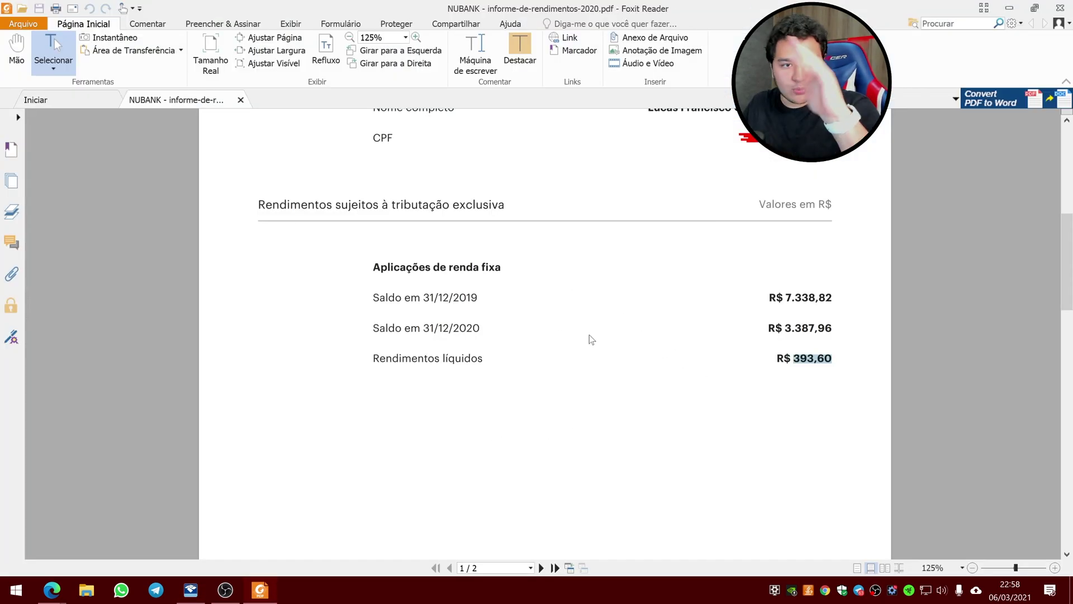
{"action": "scroll", "coordinate": [601, 340], "scroll_direction": "down", "scroll_amount": 10}
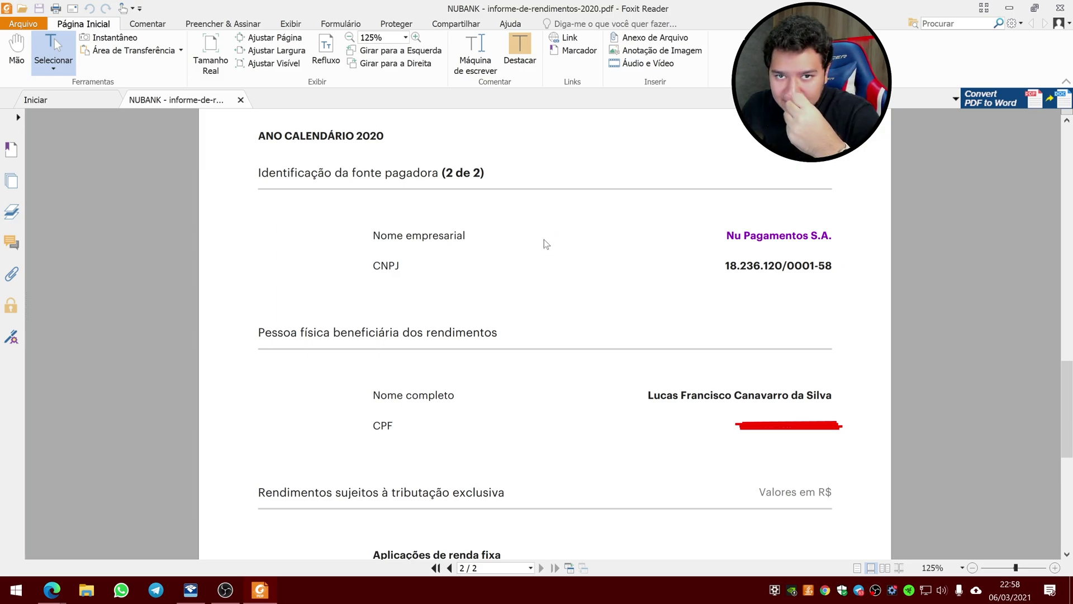
{"action": "scroll", "coordinate": [659, 296], "scroll_direction": "down", "scroll_amount": 3}
{"action": "scroll", "coordinate": [662, 293], "scroll_direction": "down", "scroll_amount": 2}
{"action": "left_click_drag", "start_coordinate": [783, 350], "coordinate": [832, 350]}
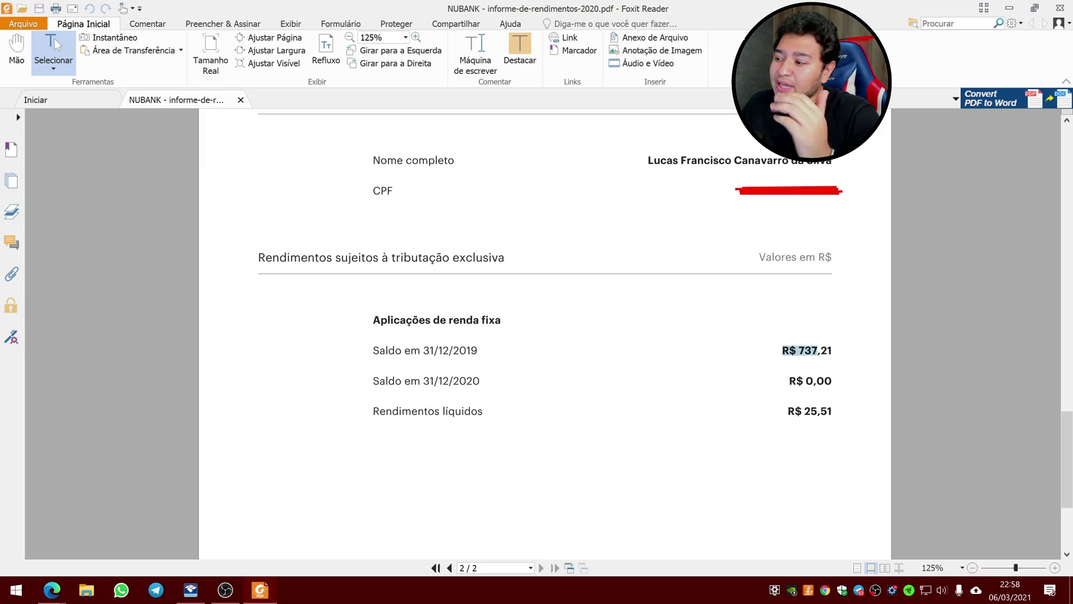
{"action": "left_click_drag", "start_coordinate": [789, 380], "coordinate": [831, 381]}
{"action": "left_click_drag", "start_coordinate": [788, 411], "coordinate": [832, 411]}
{"action": "left_click", "coordinate": [841, 431]}
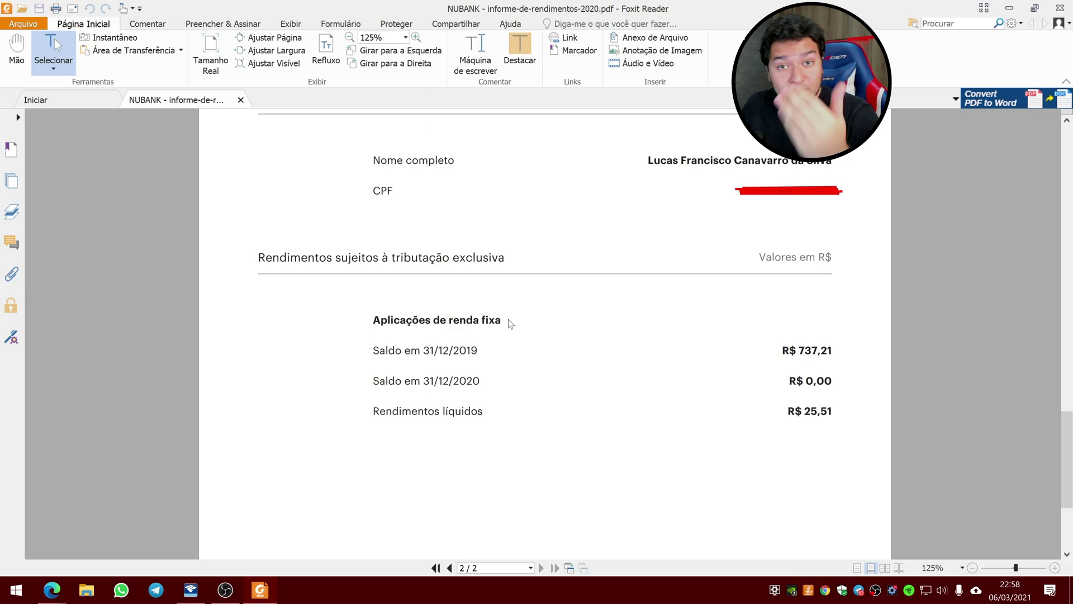
{"action": "left_click_drag", "start_coordinate": [787, 411], "coordinate": [832, 410]}
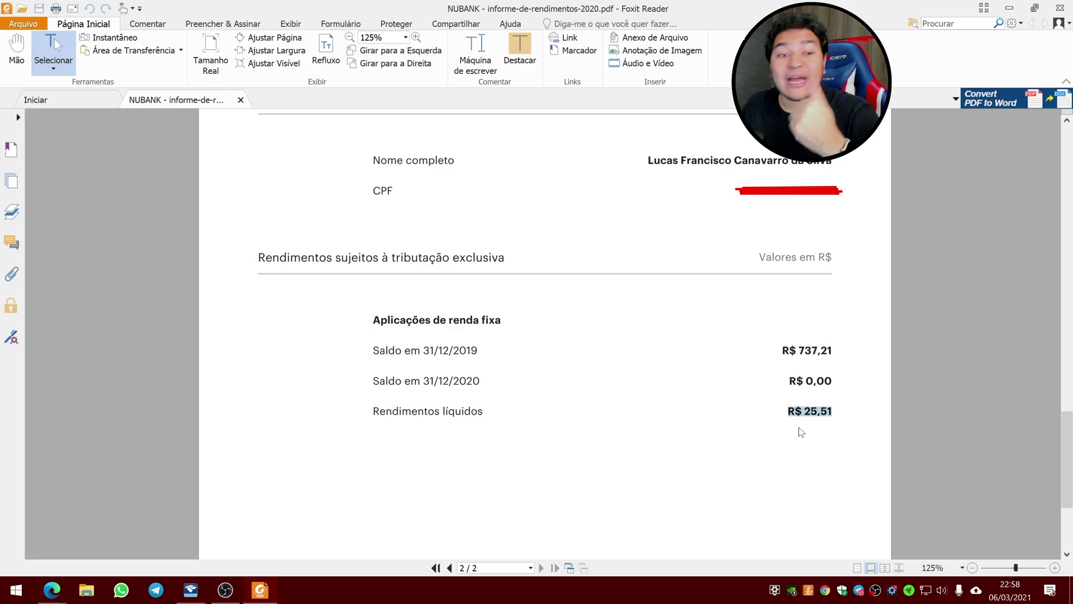
Select the Nu Pagamentos company name, then minimize Foxit Reader.
{"action": "scroll", "coordinate": [766, 386], "scroll_direction": "up", "scroll_amount": 3}
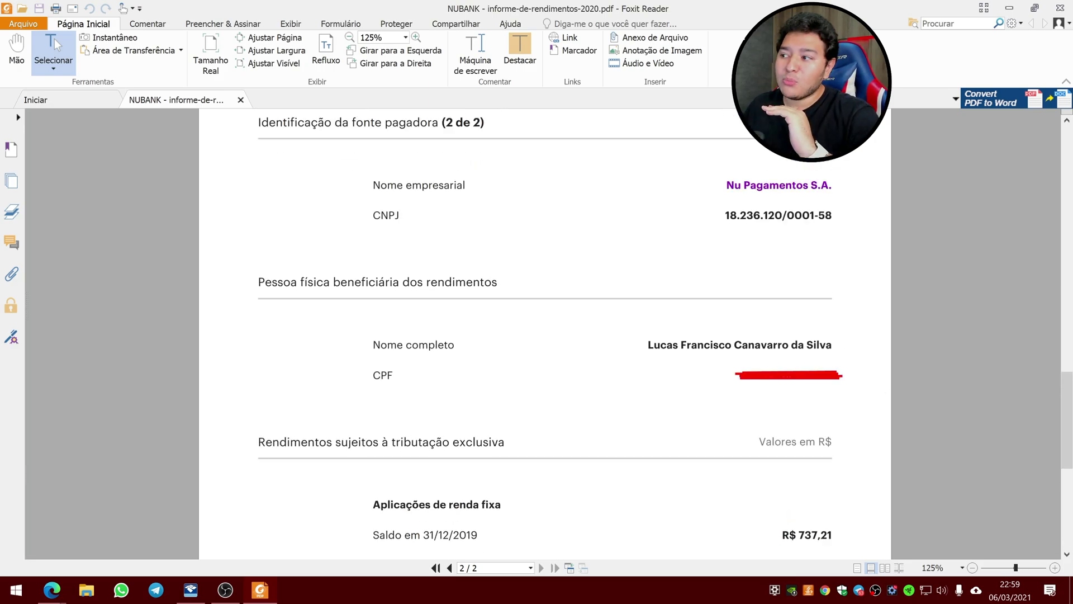
{"action": "left_click_drag", "start_coordinate": [727, 185], "coordinate": [808, 185]}
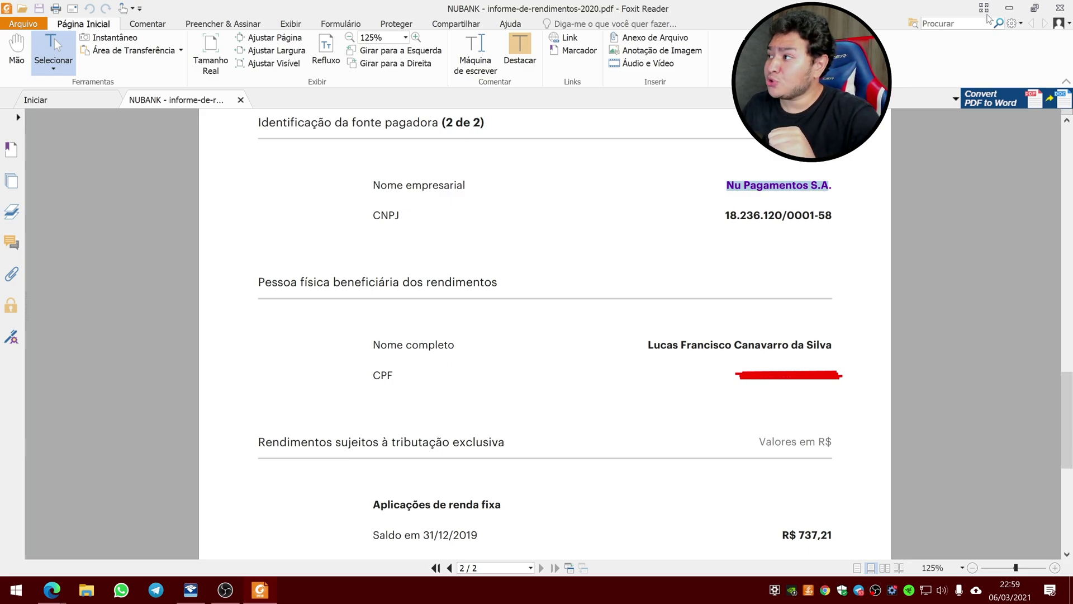
{"action": "left_click", "coordinate": [1009, 8]}
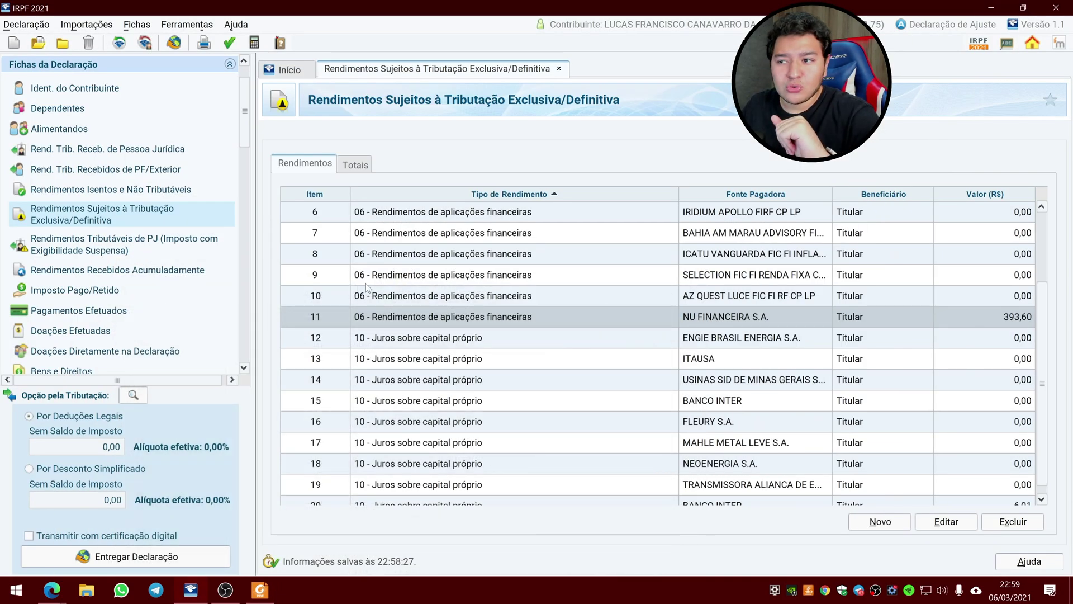
Open the XP income statement PDF from the desktop and enlarge the page area.
{"action": "left_click", "coordinate": [991, 8]}
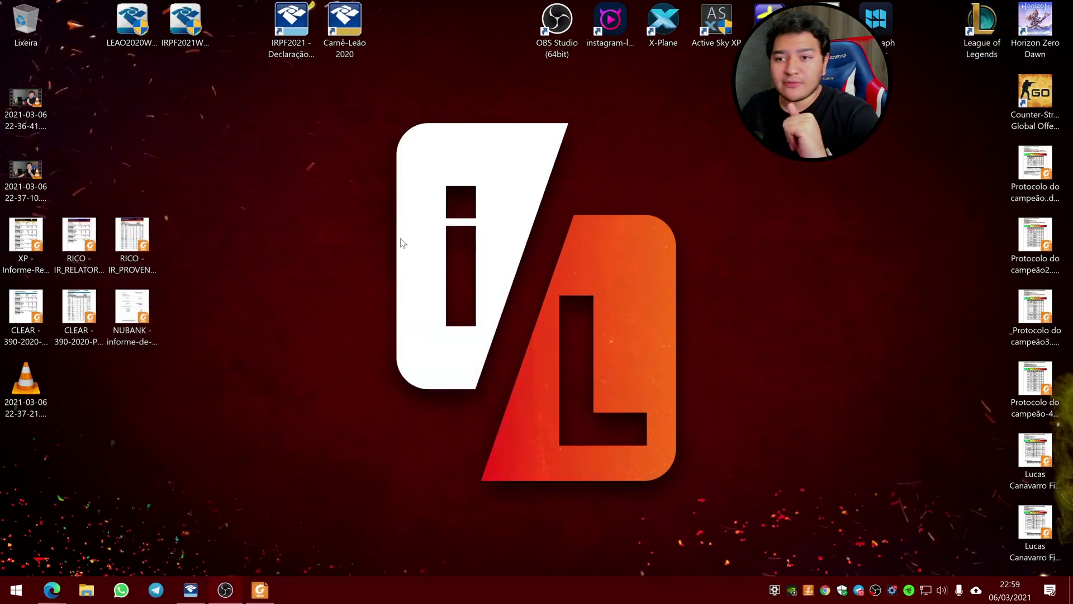
{"action": "double_click", "coordinate": [26, 238]}
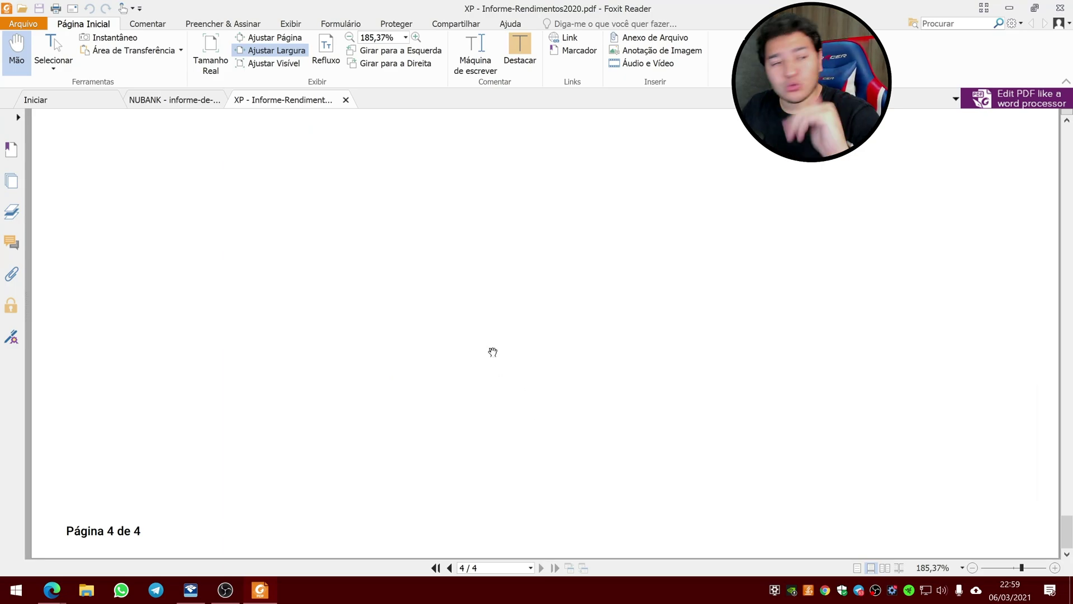
{"action": "scroll", "coordinate": [522, 343], "scroll_direction": "up", "scroll_amount": 2}
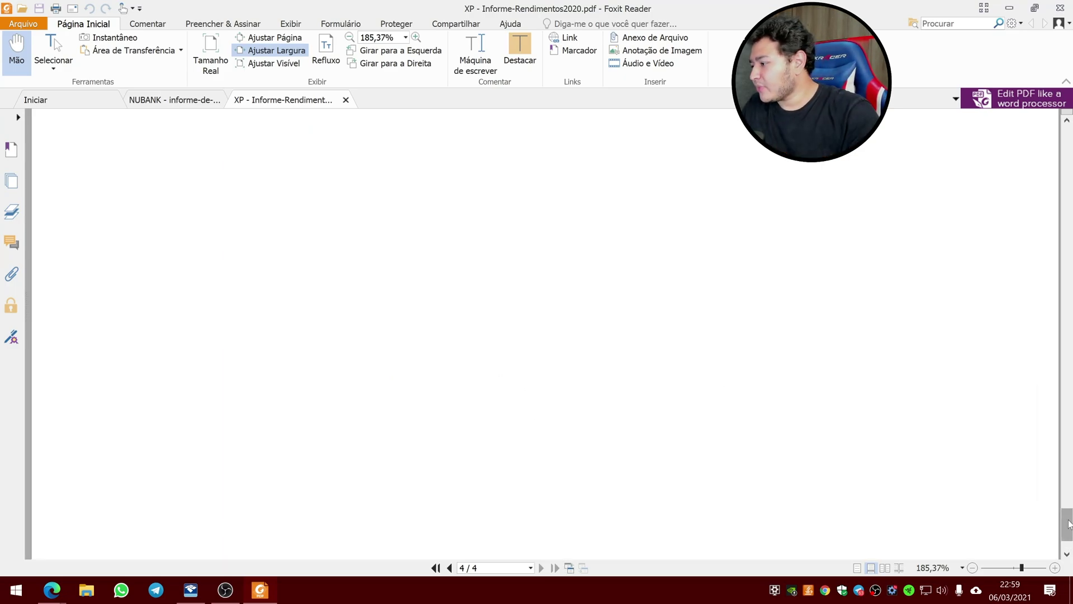
{"action": "left_click_drag", "start_coordinate": [1066, 526], "coordinate": [1070, 134]}
{"action": "scroll", "coordinate": [536, 288], "scroll_direction": "down", "scroll_amount": 3}
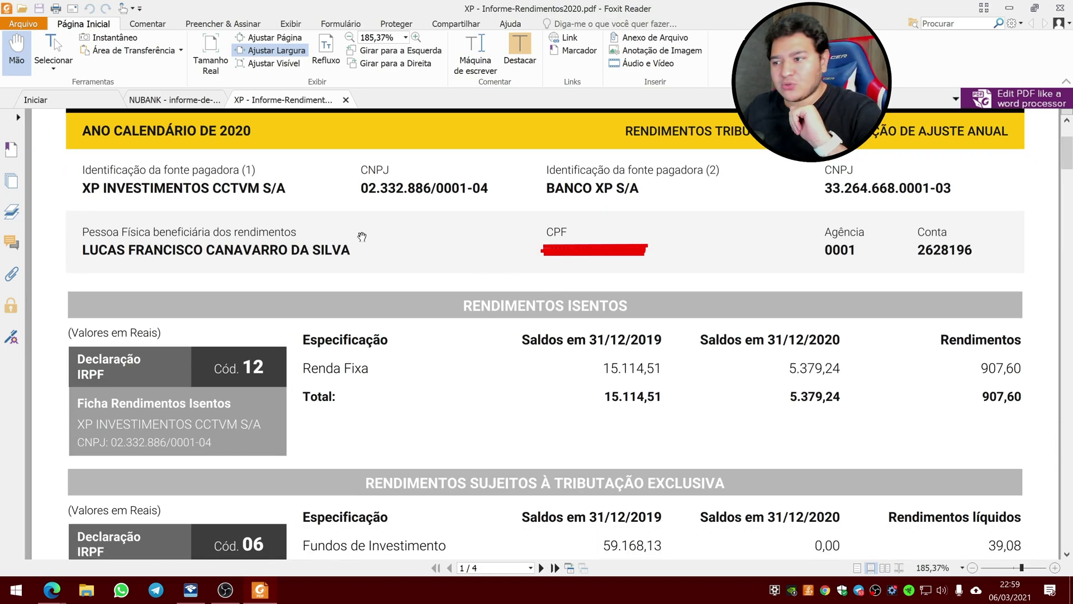
{"action": "key", "text": "ctrl+F1"}
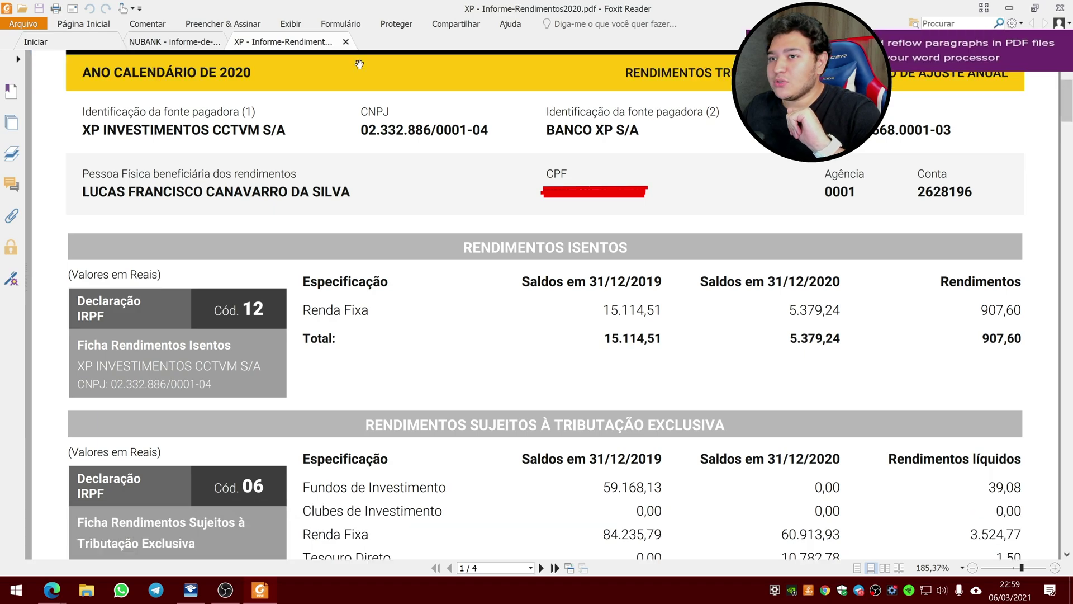
{"action": "scroll", "coordinate": [601, 246], "scroll_direction": "down", "scroll_amount": 1}
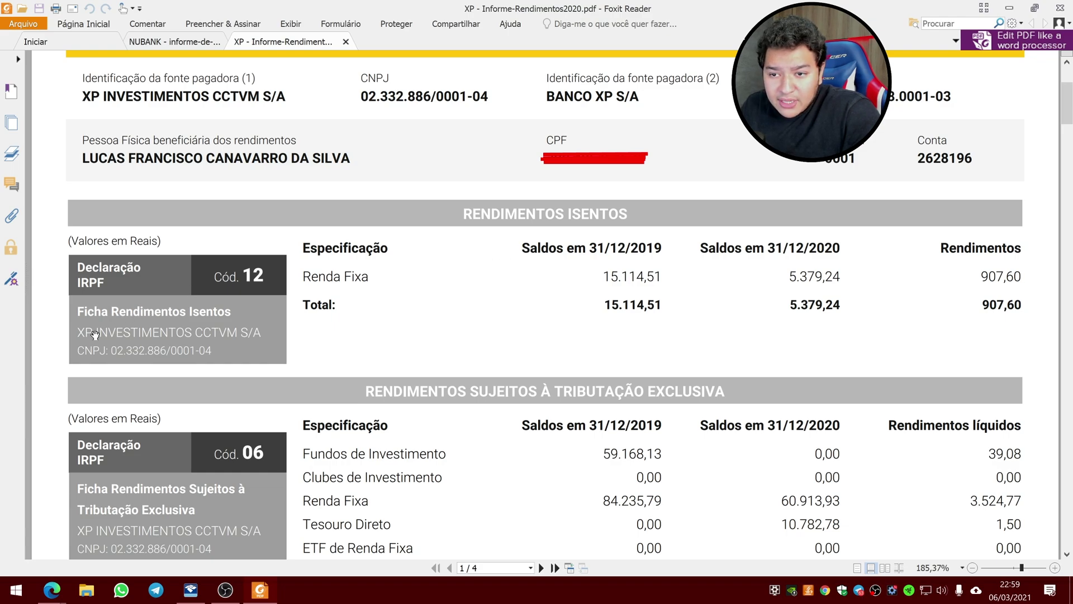
{"action": "scroll", "coordinate": [692, 259], "scroll_direction": "down", "scroll_amount": 1}
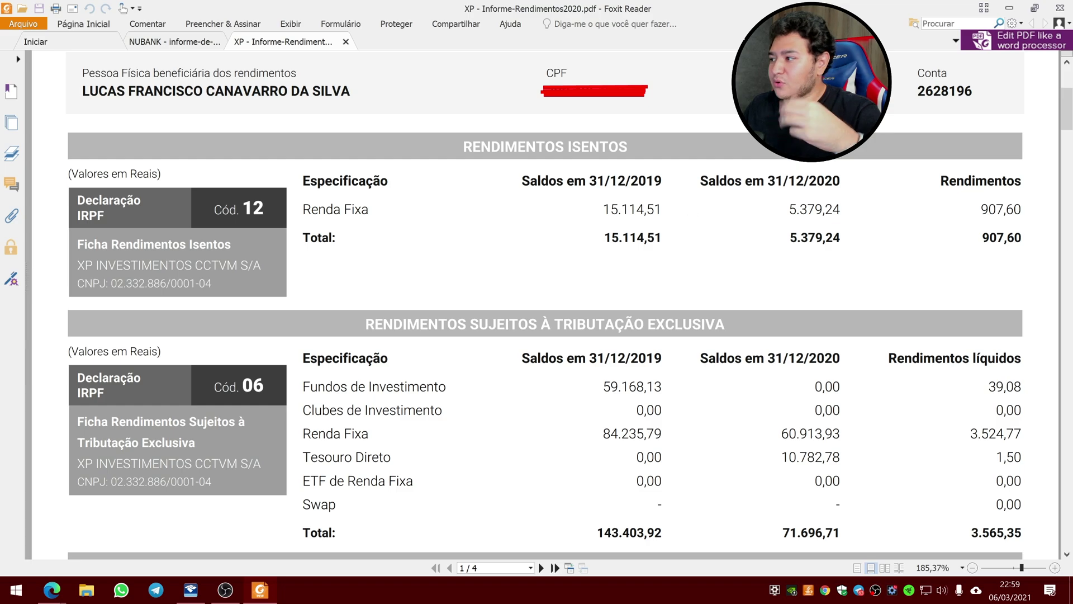
{"action": "scroll", "coordinate": [693, 185], "scroll_direction": "down", "scroll_amount": 1}
{"action": "scroll", "coordinate": [693, 184], "scroll_direction": "down", "scroll_amount": 3}
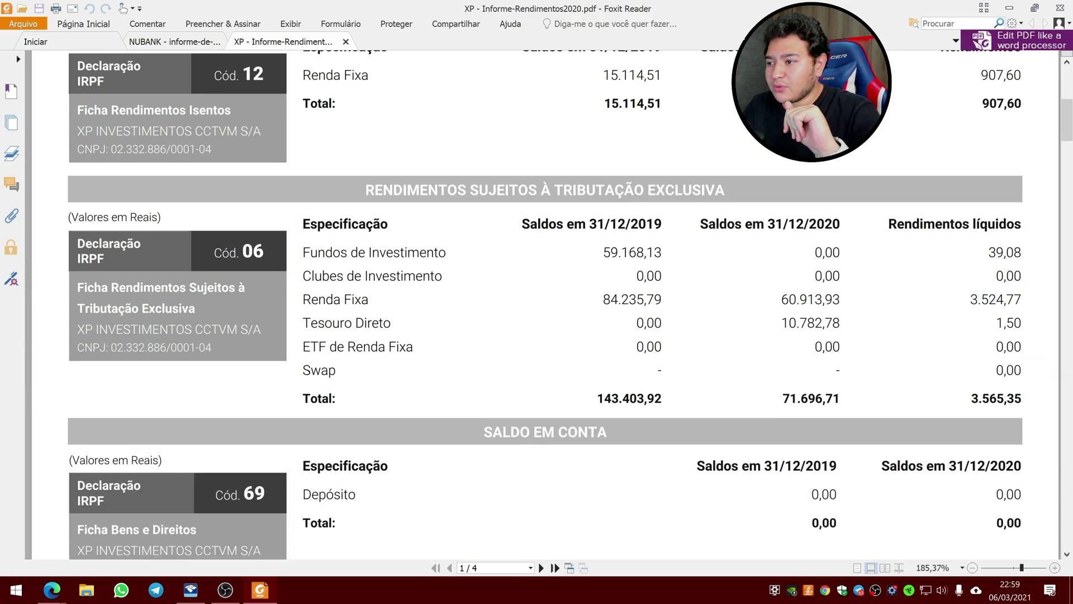
{"action": "scroll", "coordinate": [693, 185], "scroll_direction": "down", "scroll_amount": 4}
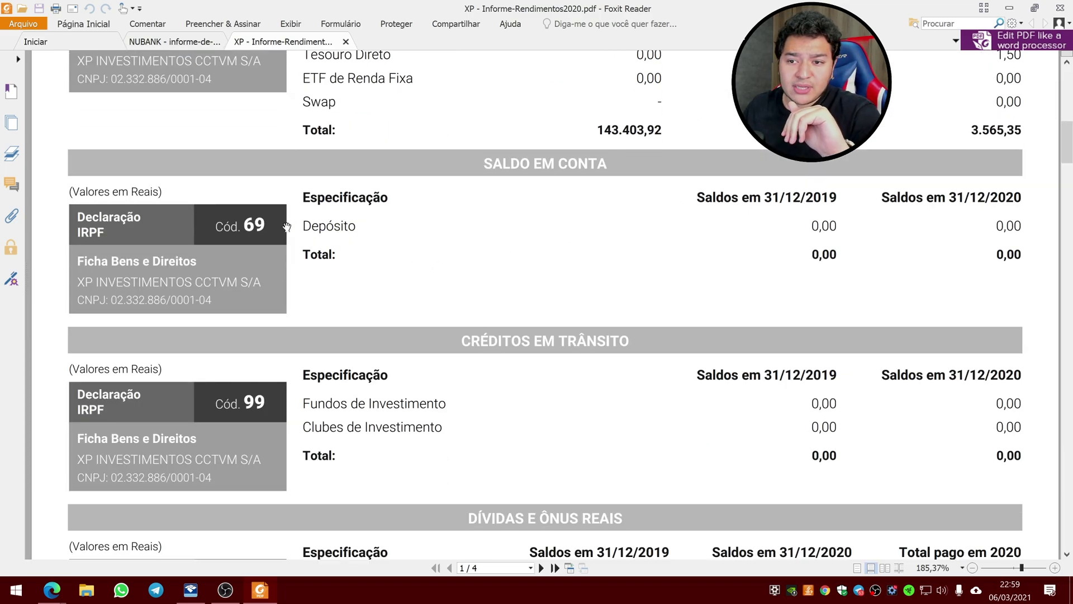
Move down to page 3's fixed-income table, marking the LCA and CRA asset types.
{"action": "scroll", "coordinate": [284, 289], "scroll_direction": "up", "scroll_amount": 5}
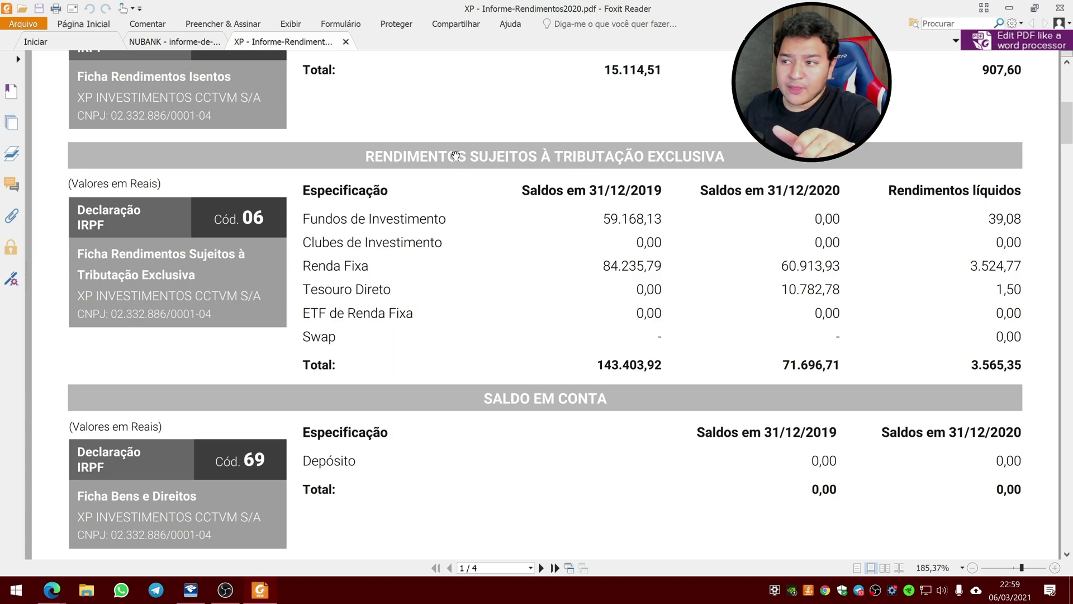
{"action": "scroll", "coordinate": [541, 157], "scroll_direction": "down", "scroll_amount": 1}
{"action": "scroll", "coordinate": [503, 202], "scroll_direction": "up", "scroll_amount": 1}
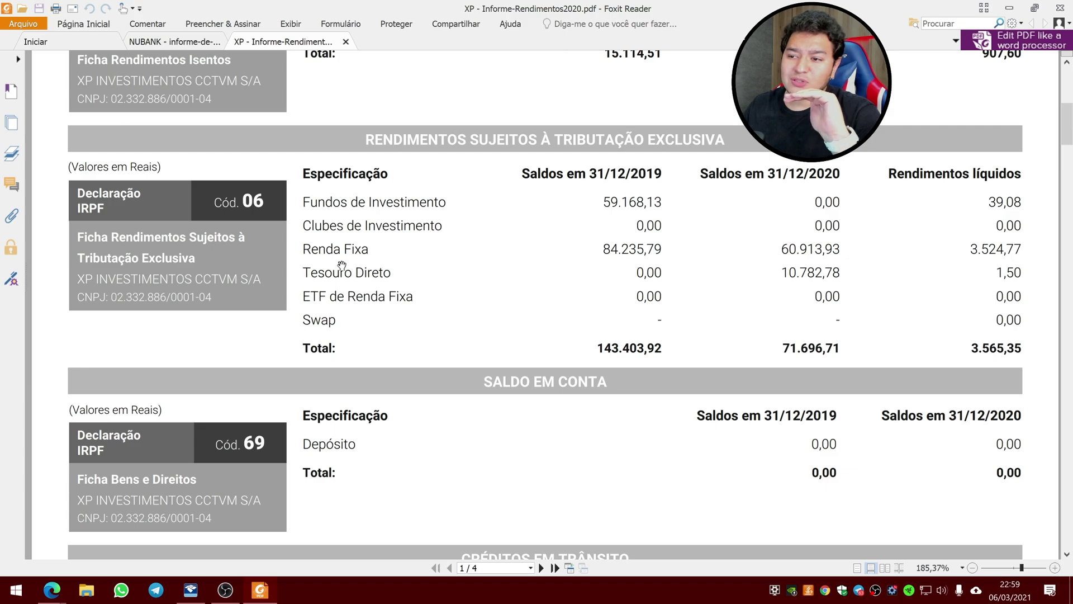
{"action": "scroll", "coordinate": [387, 319], "scroll_direction": "down", "scroll_amount": 10}
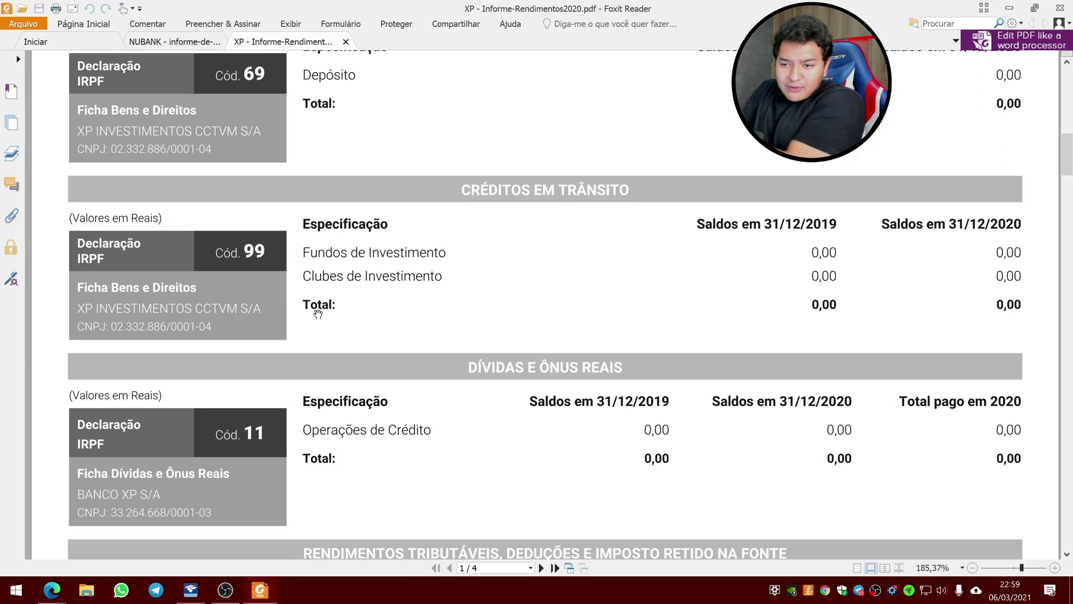
{"action": "scroll", "coordinate": [439, 275], "scroll_direction": "down", "scroll_amount": 3}
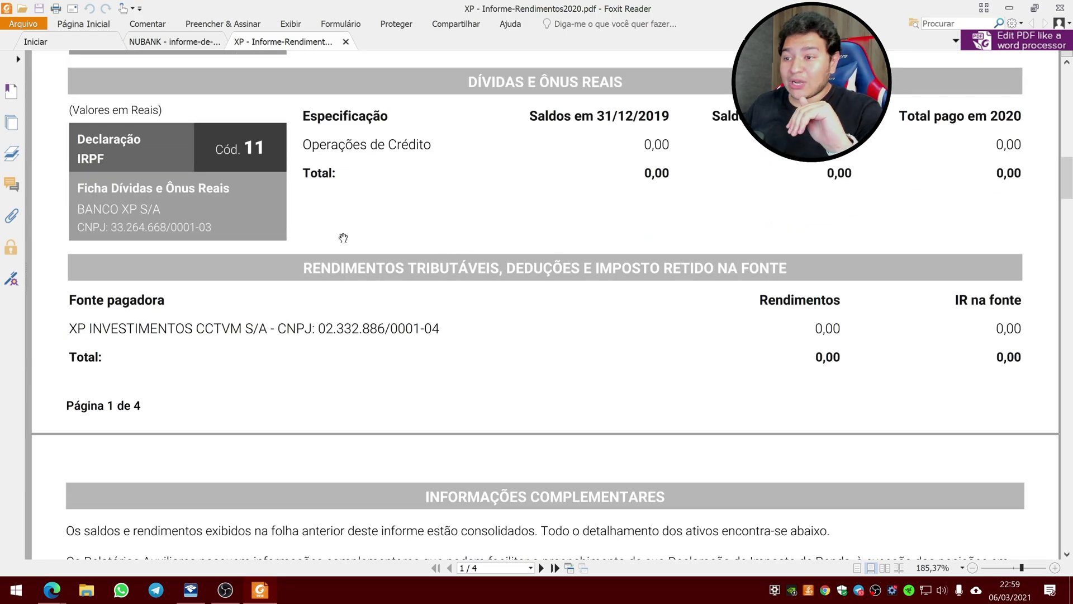
{"action": "scroll", "coordinate": [395, 264], "scroll_direction": "down", "scroll_amount": 20}
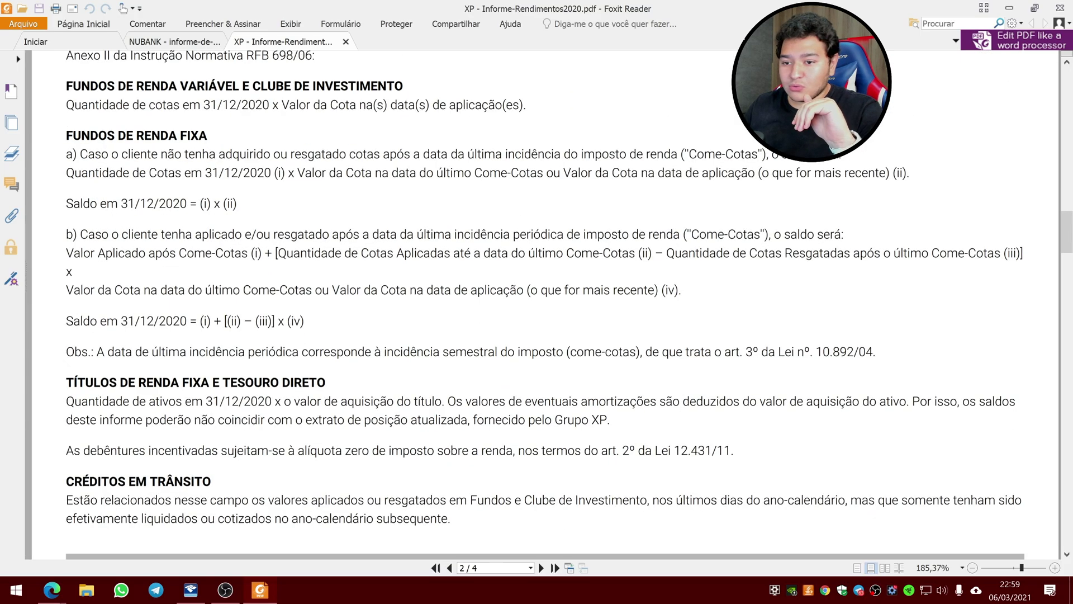
{"action": "scroll", "coordinate": [422, 254], "scroll_direction": "down", "scroll_amount": 1}
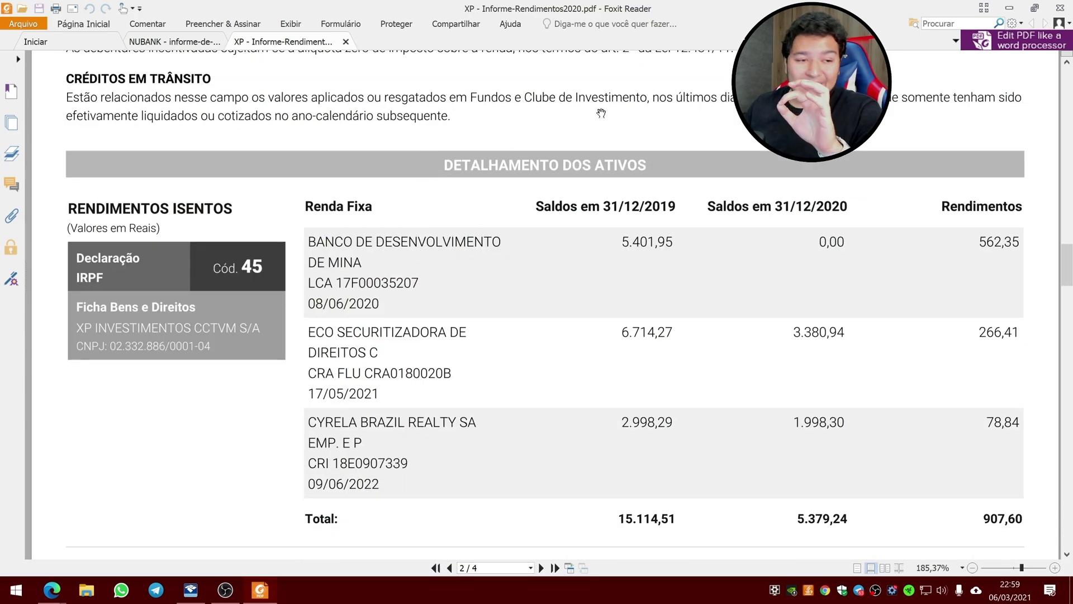
{"action": "scroll", "coordinate": [432, 217], "scroll_direction": "down", "scroll_amount": 1}
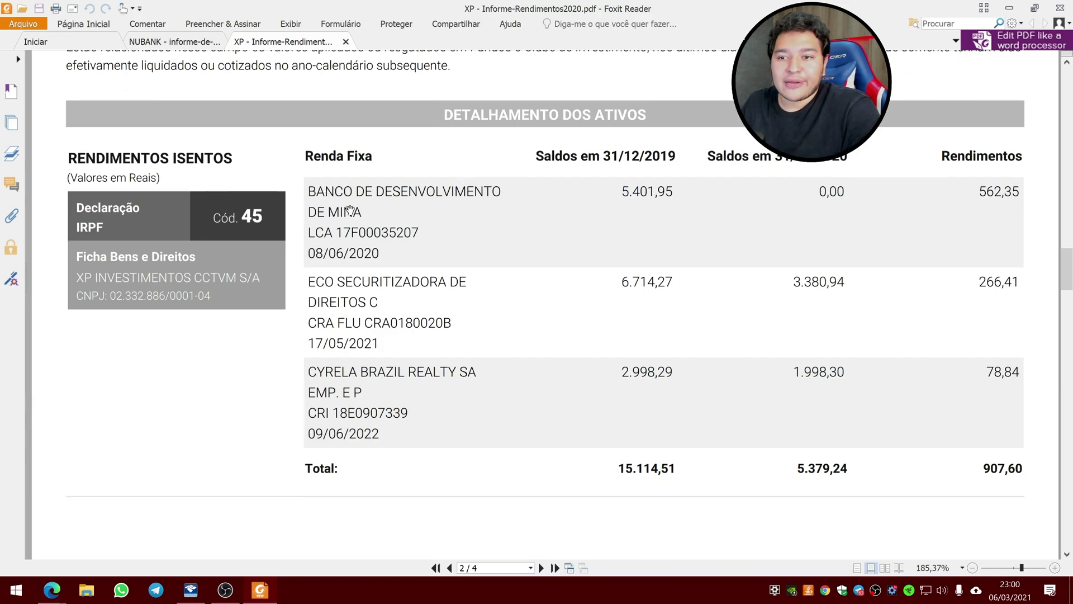
{"action": "double_click", "coordinate": [321, 232]}
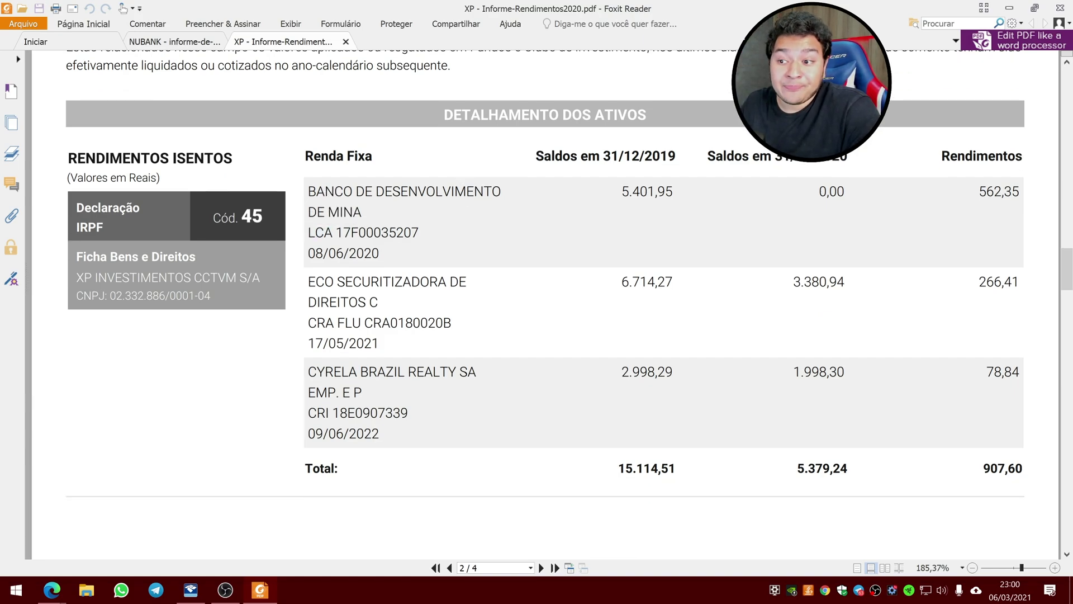
{"action": "double_click", "coordinate": [320, 322]}
{"action": "scroll", "coordinate": [342, 395], "scroll_direction": "down", "scroll_amount": 12}
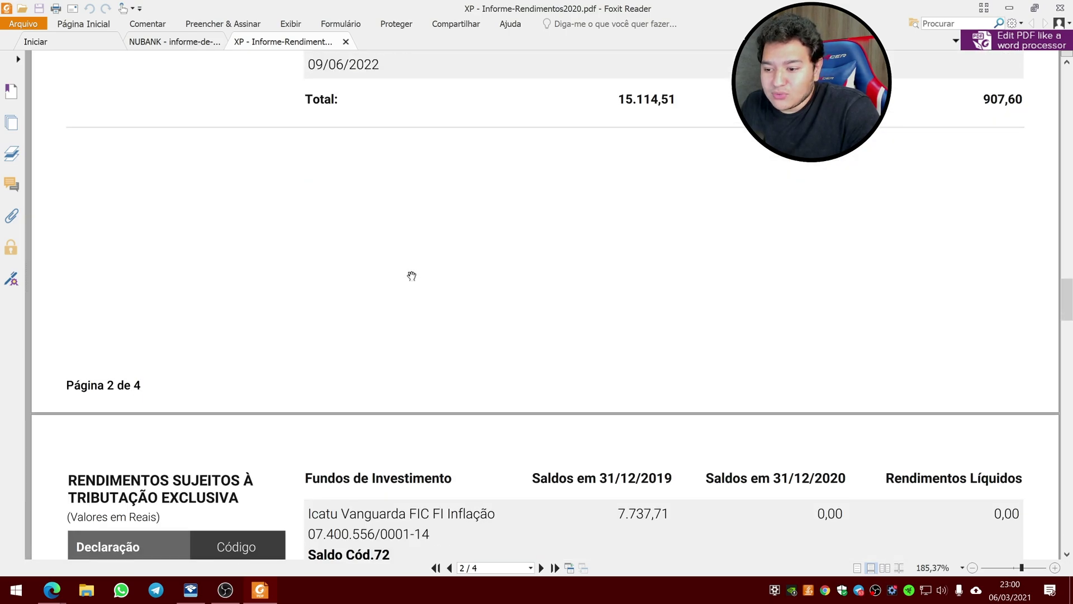
{"action": "scroll", "coordinate": [419, 275], "scroll_direction": "down", "scroll_amount": 10}
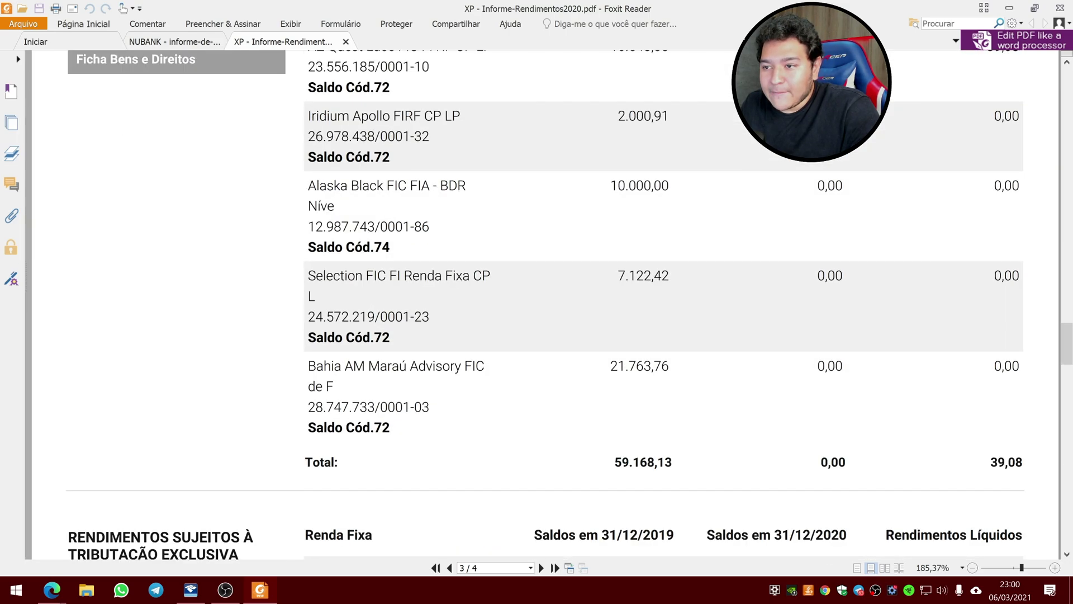
{"action": "scroll", "coordinate": [419, 275], "scroll_direction": "down", "scroll_amount": 3}
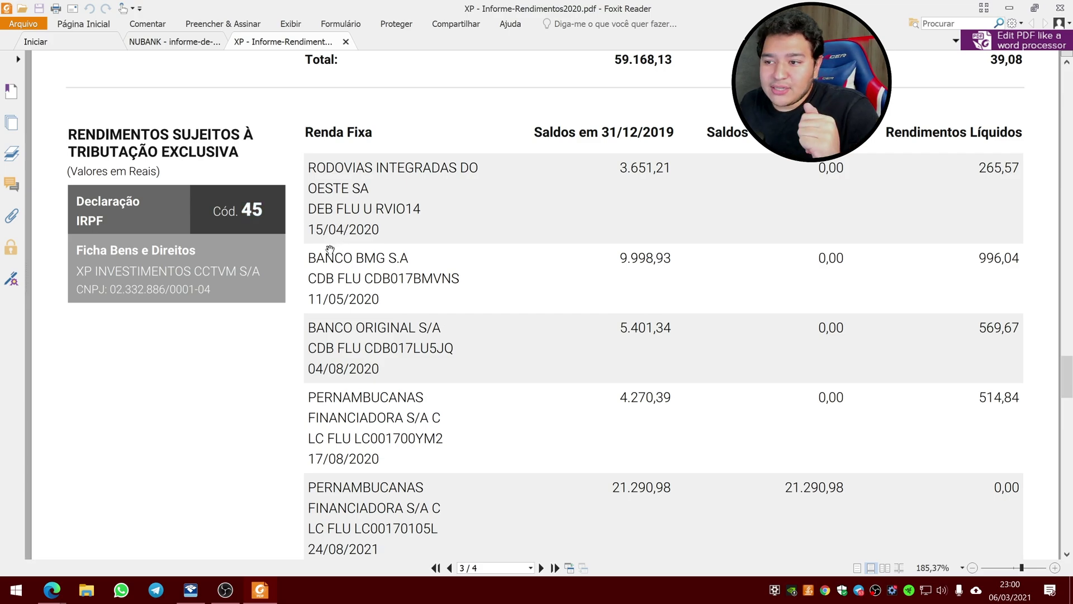
Select the three lines of the BANCO BMG S.A entry.
{"action": "left_click", "coordinate": [84, 24]}
{"action": "left_click", "coordinate": [270, 230]}
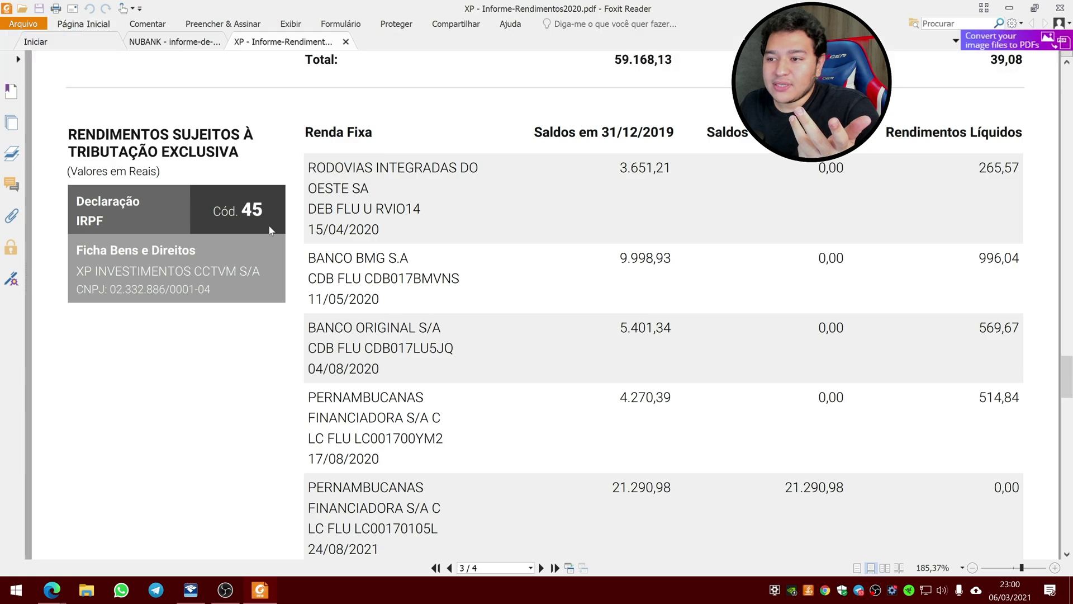
{"action": "left_click_drag", "start_coordinate": [309, 254], "coordinate": [351, 299]}
{"action": "left_click", "coordinate": [350, 299]}
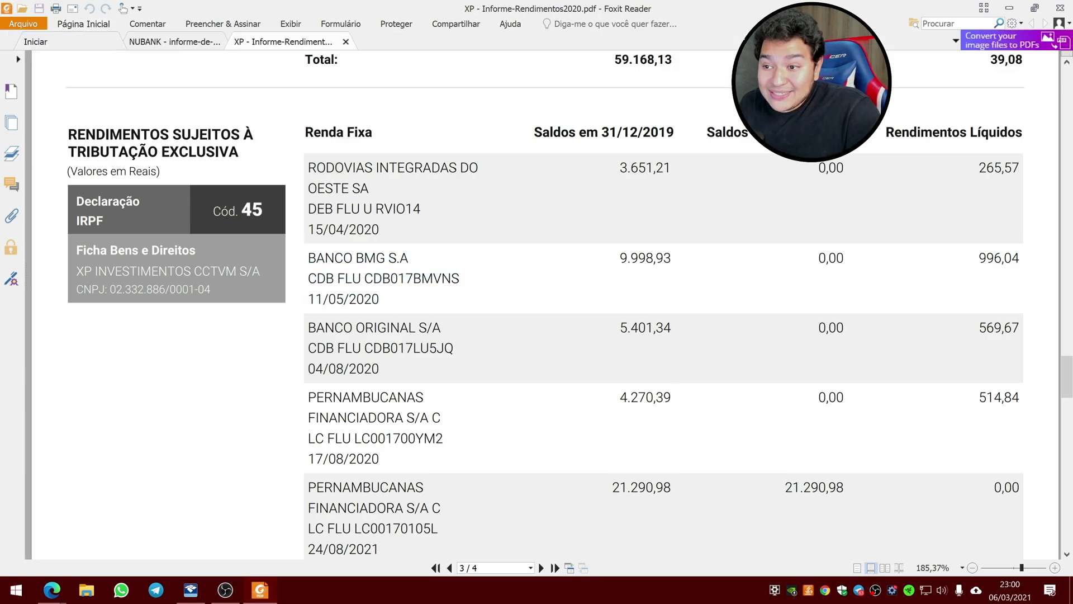
{"action": "left_click_drag", "start_coordinate": [308, 254], "coordinate": [382, 299]}
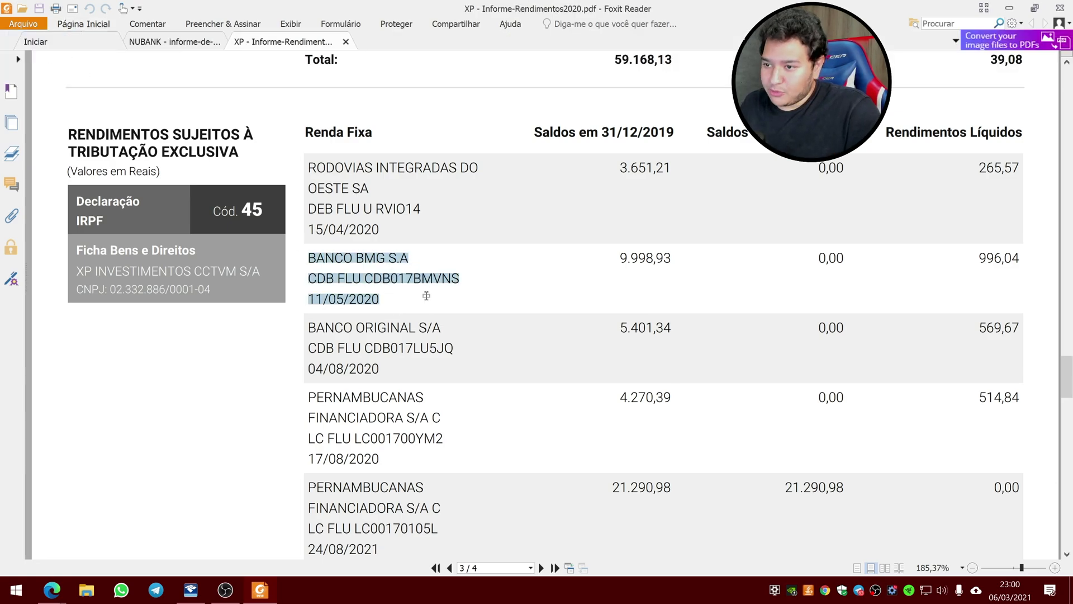
In Bens e Direitos, start a new asset with code 45 fixed-income investment.
{"action": "left_click", "coordinate": [190, 590]}
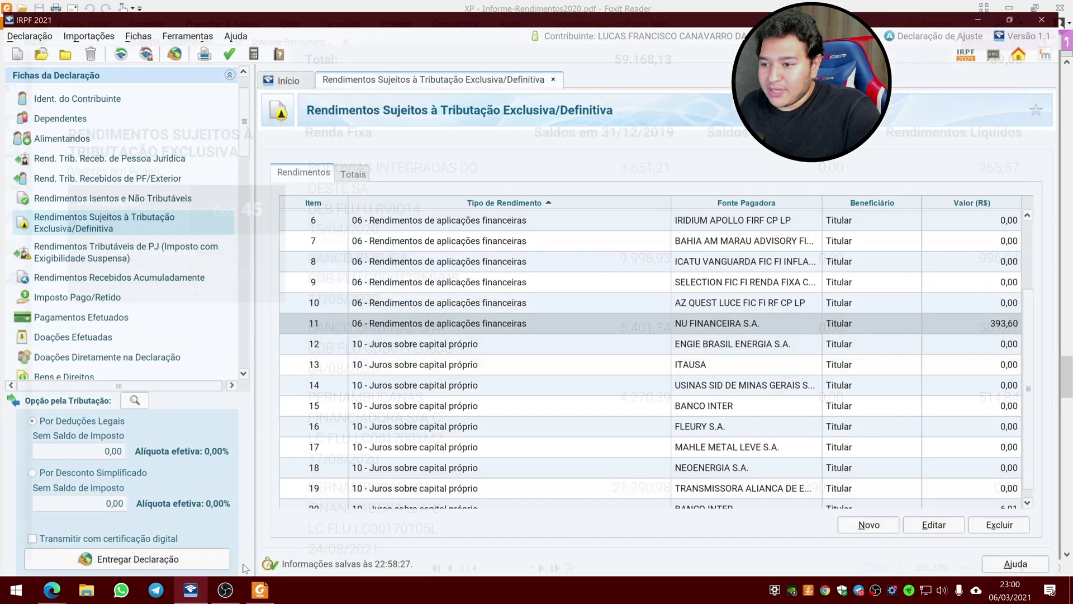
{"action": "scroll", "coordinate": [79, 302], "scroll_direction": "down", "scroll_amount": 3}
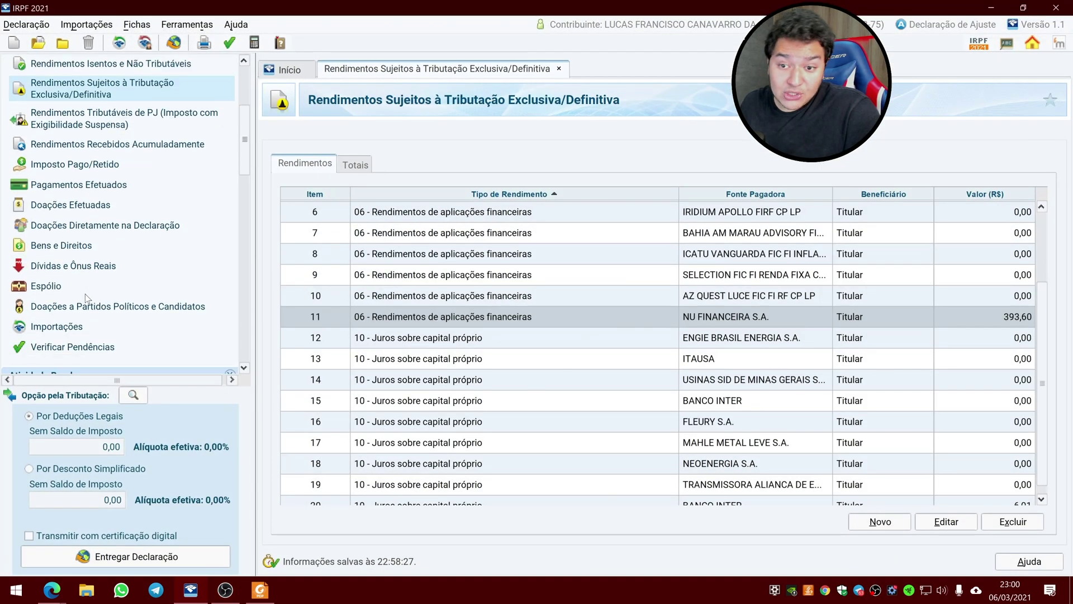
{"action": "left_click", "coordinate": [81, 247]}
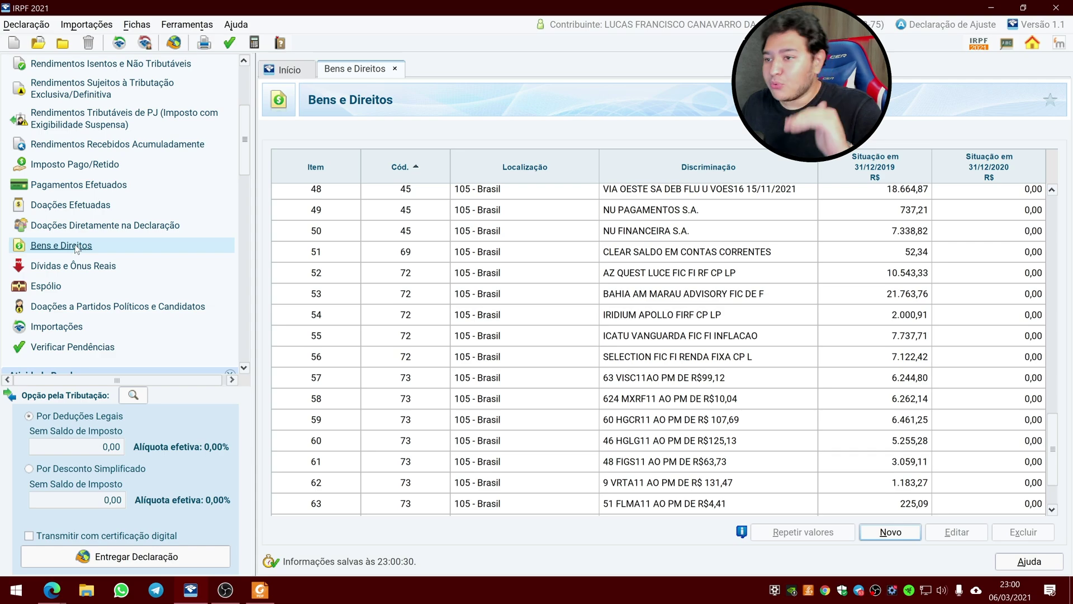
{"action": "left_click", "coordinate": [879, 529]}
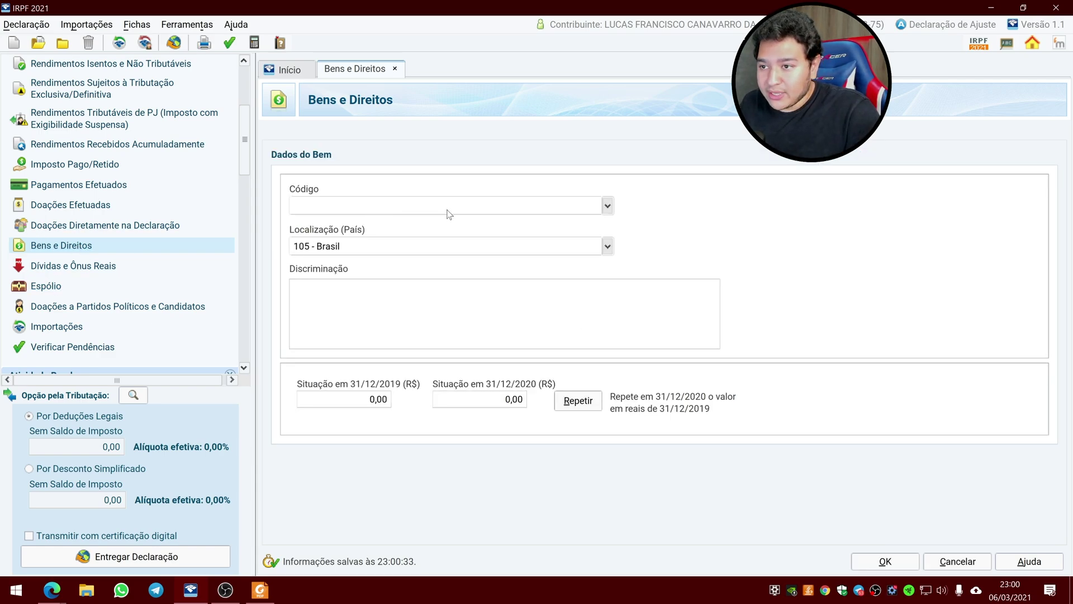
{"action": "left_click", "coordinate": [449, 214]}
{"action": "type", "text": "45"}
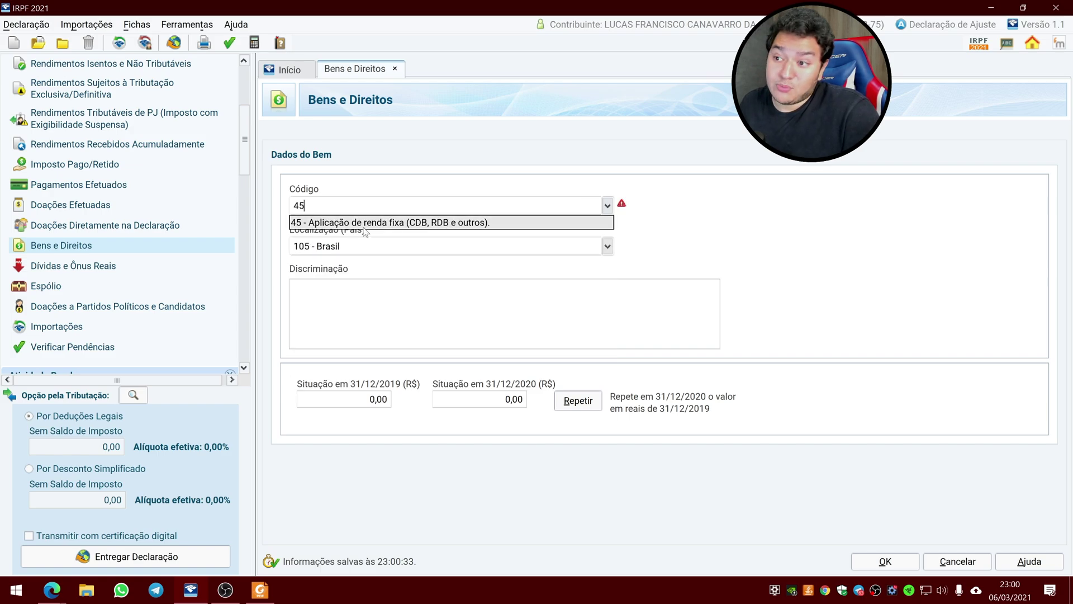
{"action": "left_click", "coordinate": [367, 224]}
Assign the asset to Titular and paste the broker's CNPJ from the XP report.
{"action": "key", "text": "alt+Tab"}
{"action": "key", "text": "alt+Tab"}
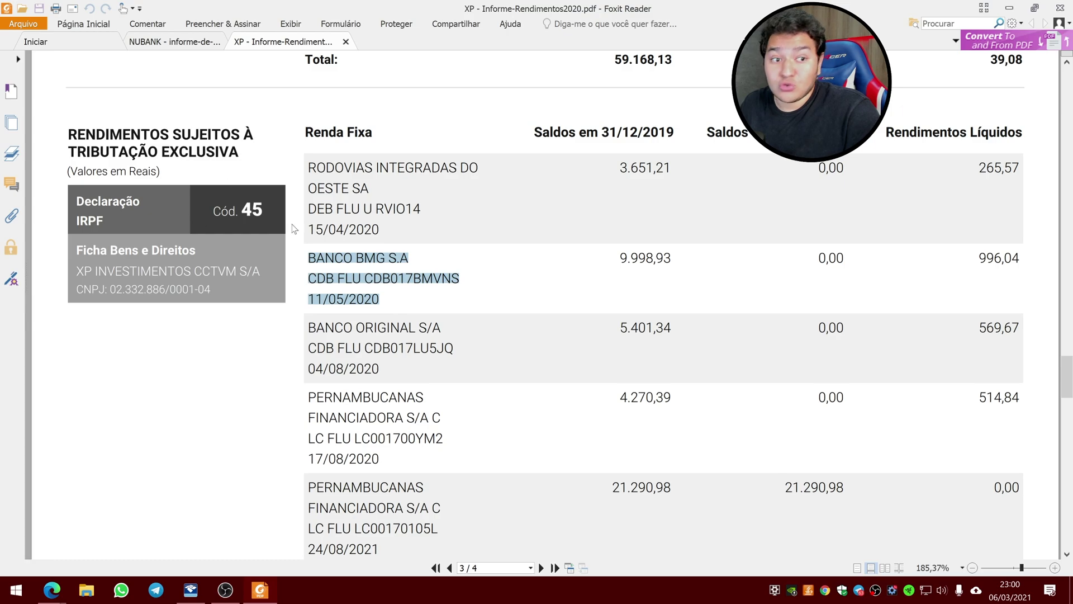
{"action": "key", "text": "alt+Tab"}
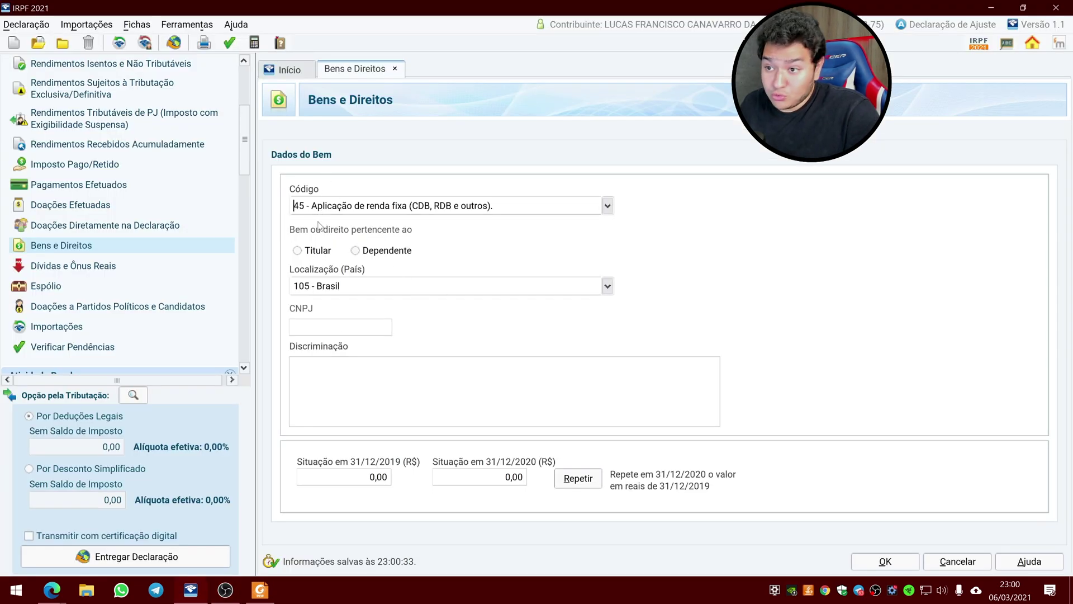
{"action": "left_click", "coordinate": [311, 255]}
{"action": "key", "text": "alt+Tab"}
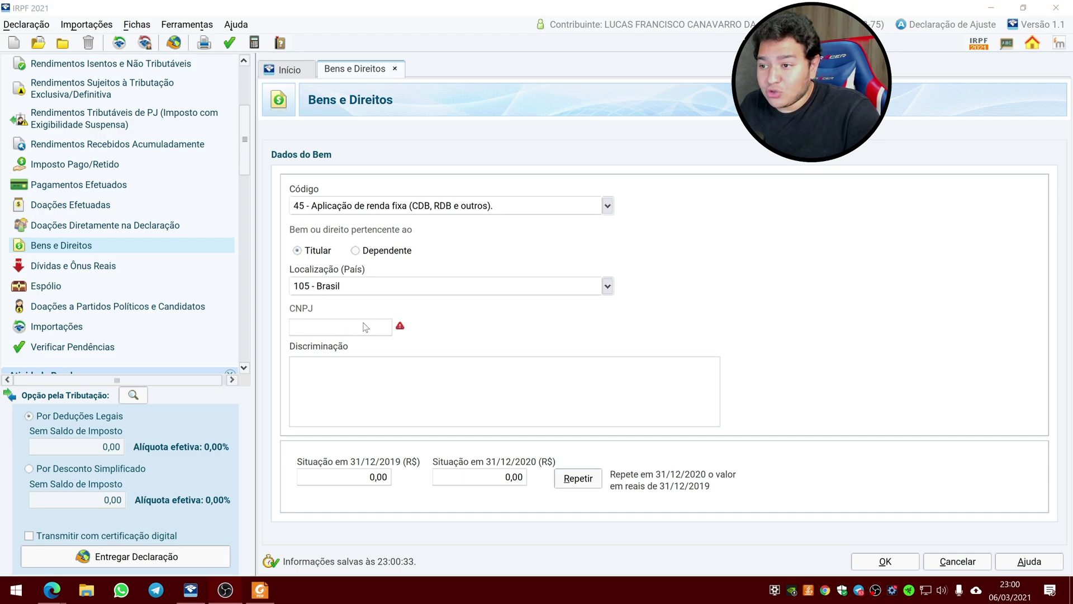
{"action": "key", "text": "alt+Tab"}
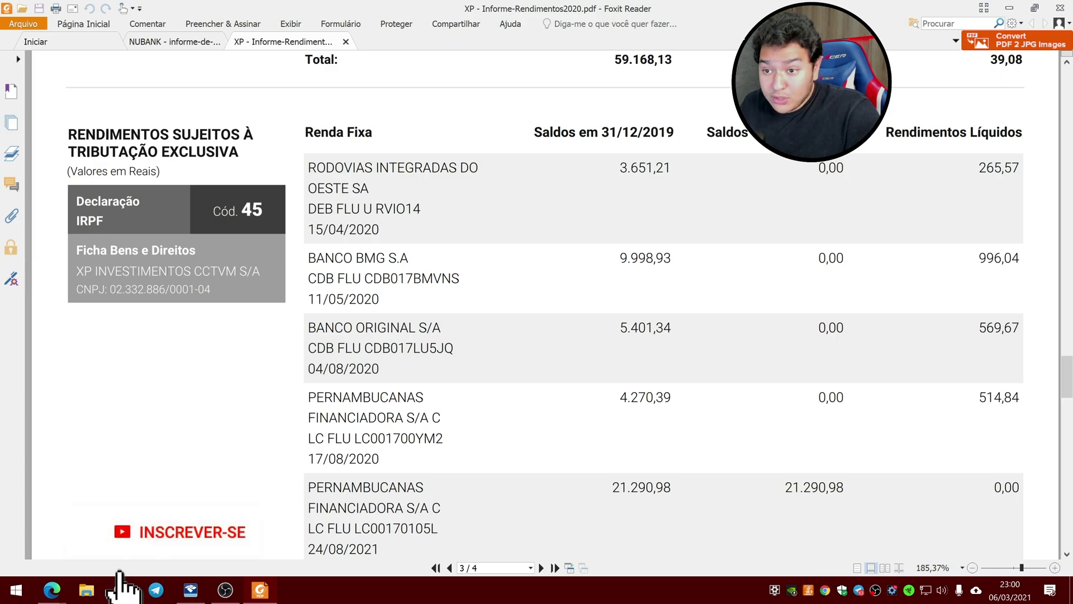
{"action": "left_click_drag", "start_coordinate": [211, 289], "coordinate": [124, 289]}
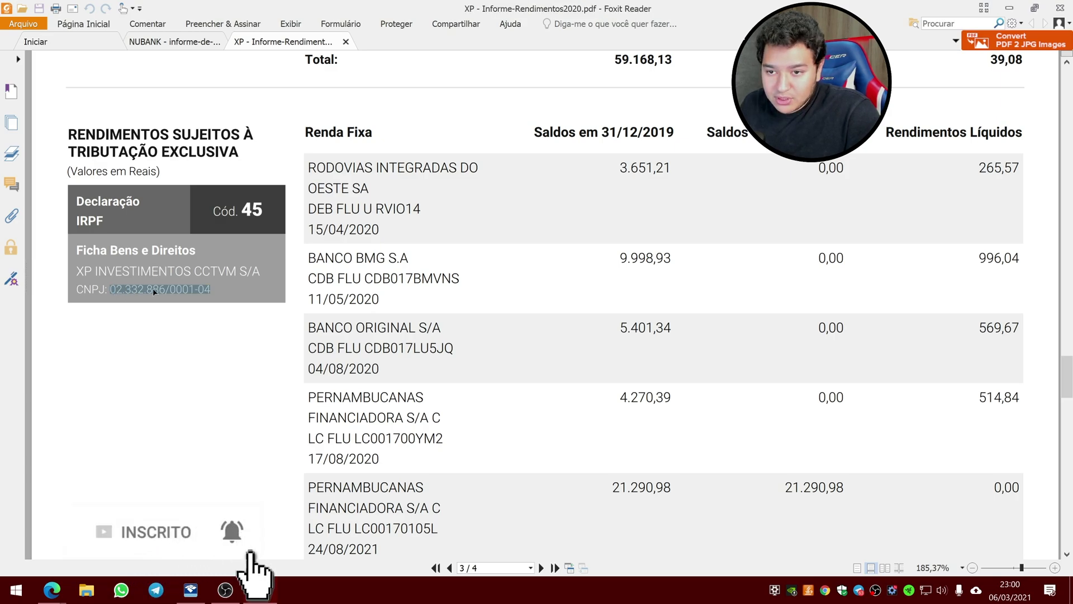
{"action": "key", "text": "alt+Tab"}
{"action": "key", "text": "Tab"}
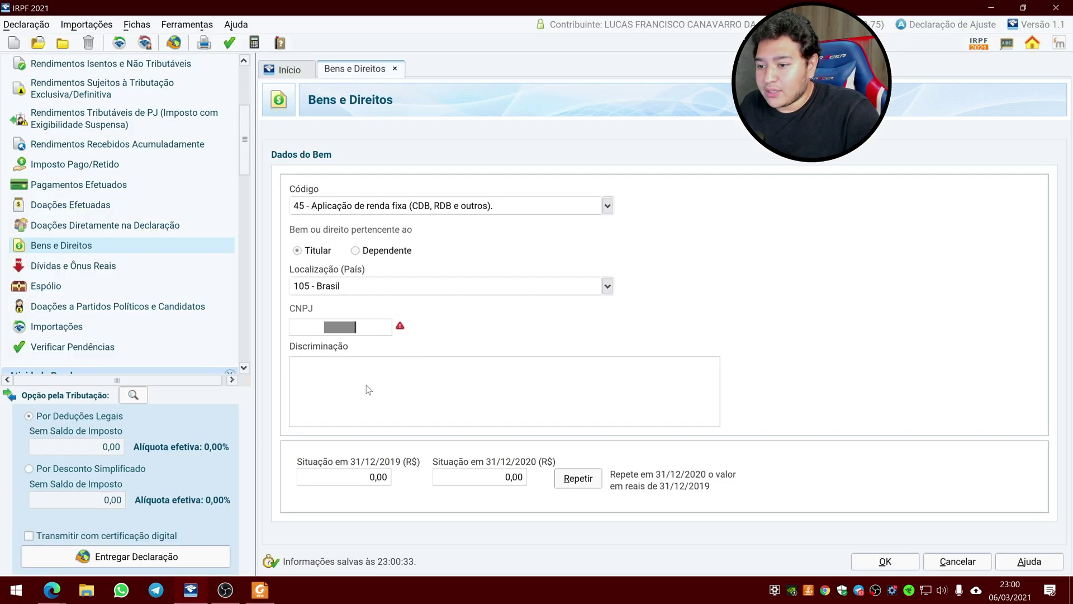
{"action": "key", "text": "ctrl+v"}
{"action": "left_click", "coordinate": [437, 369]}
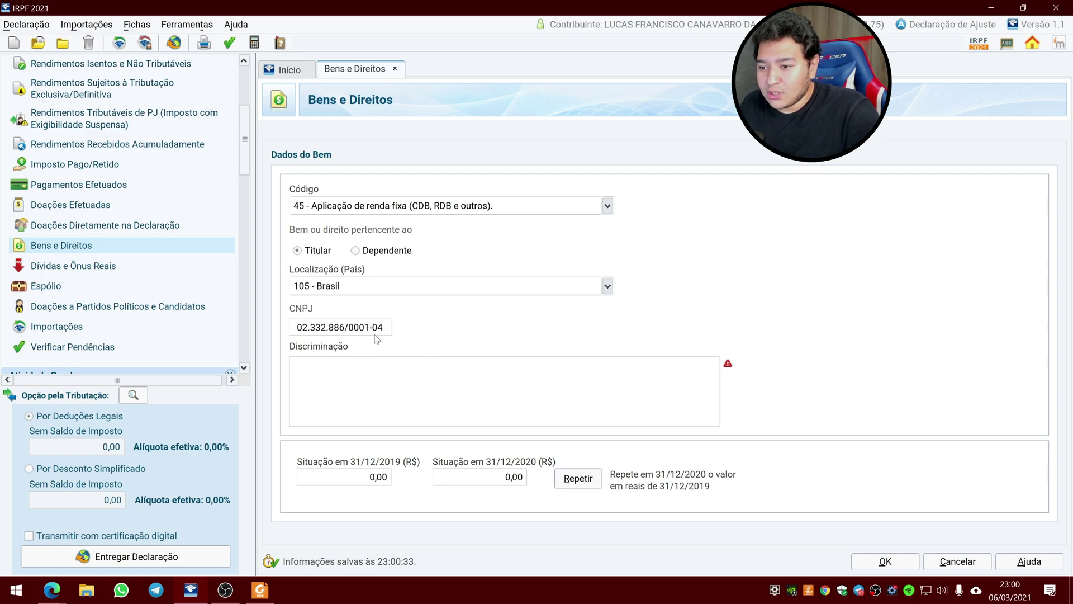
Copy the BANCO BMG description lines from the report into Discriminação.
{"action": "key", "text": "alt+Tab"}
{"action": "key", "text": "Tab"}
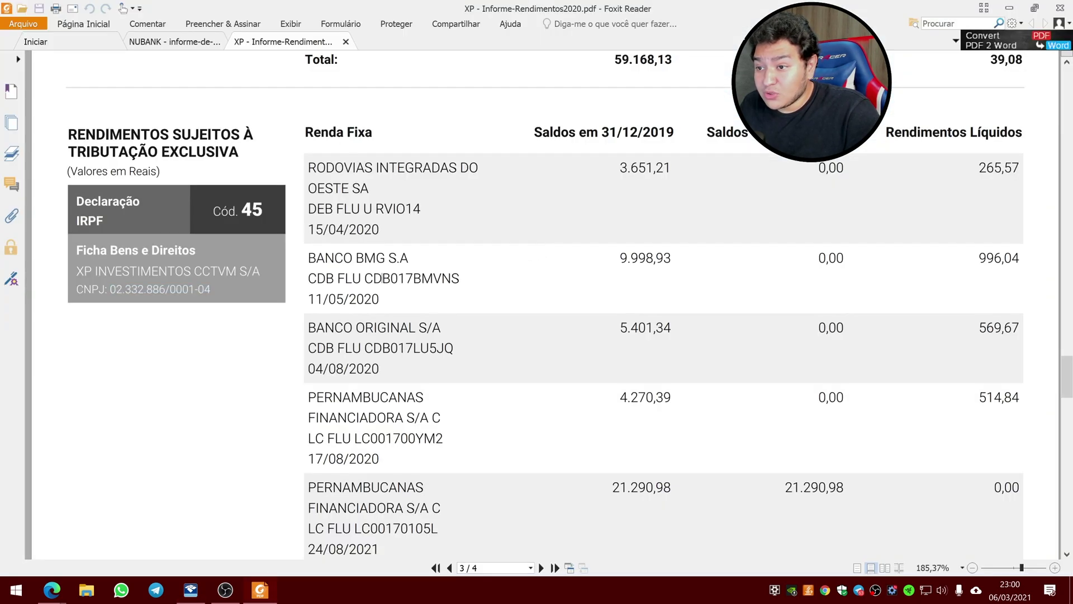
{"action": "left_click_drag", "start_coordinate": [308, 258], "coordinate": [380, 299]}
{"action": "key", "text": "ctrl+c"}
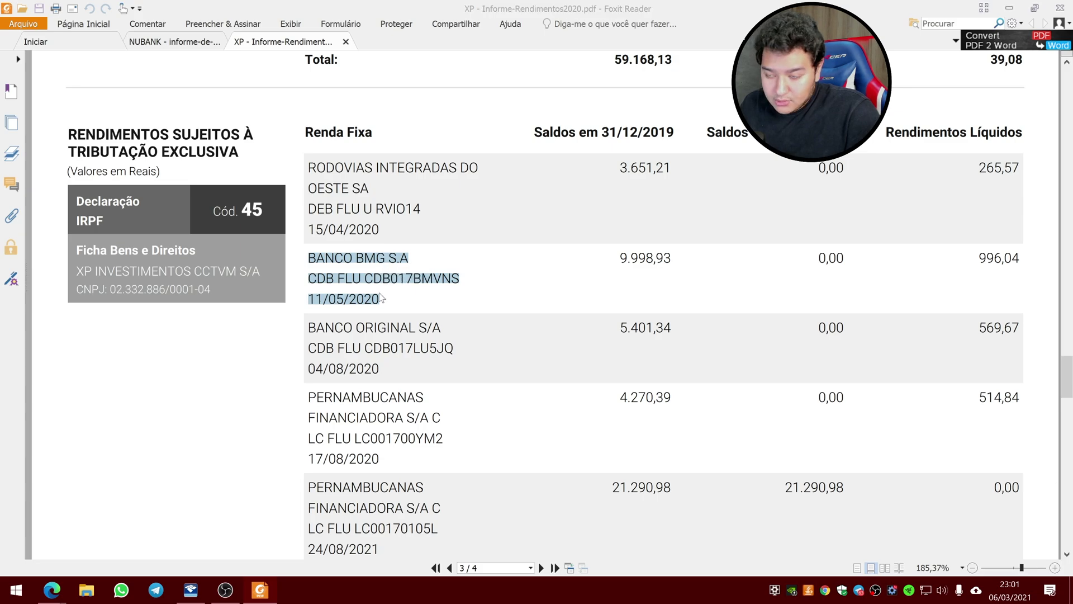
{"action": "key", "text": "alt+Tab"}
{"action": "key", "text": "ctrl+v"}
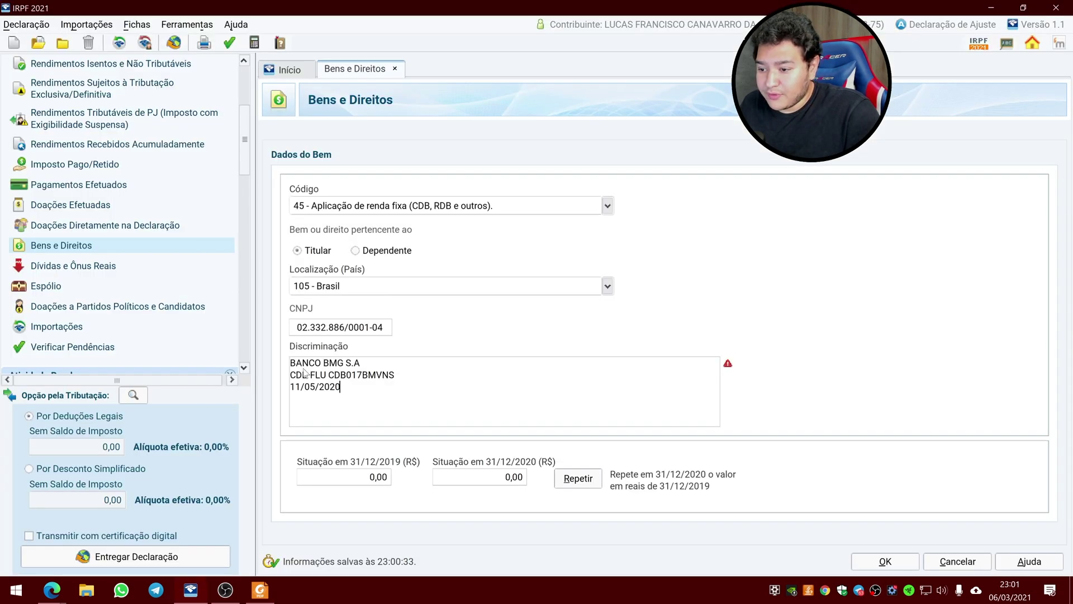
Copy 9.998,93 from the report as the 31/12/2019 balance.
{"action": "left_click", "coordinate": [372, 477]}
{"action": "key", "text": "alt+Tab"}
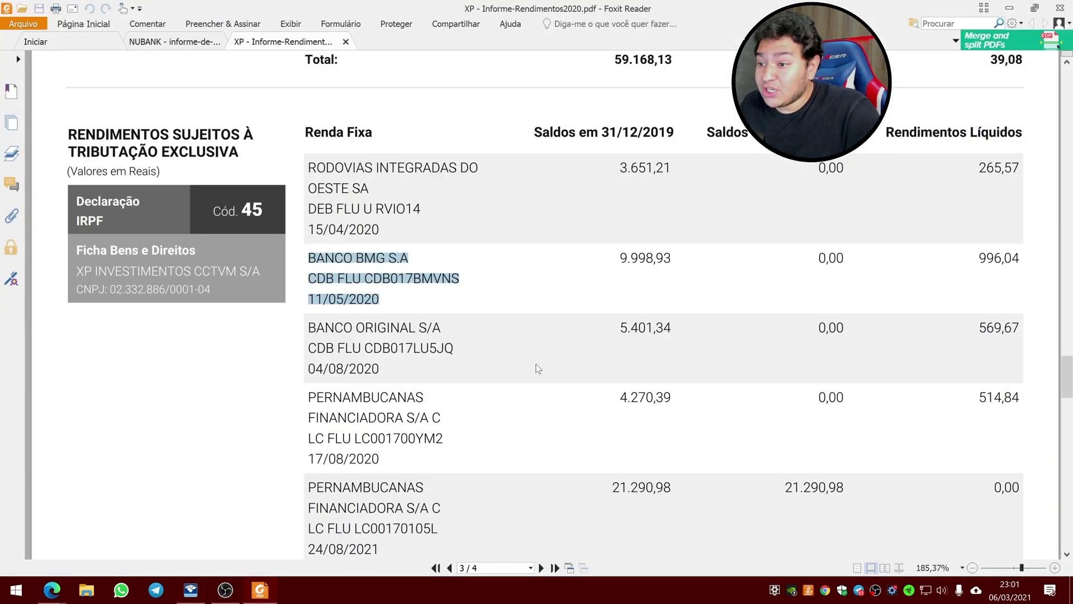
{"action": "left_click_drag", "start_coordinate": [619, 258], "coordinate": [671, 258]}
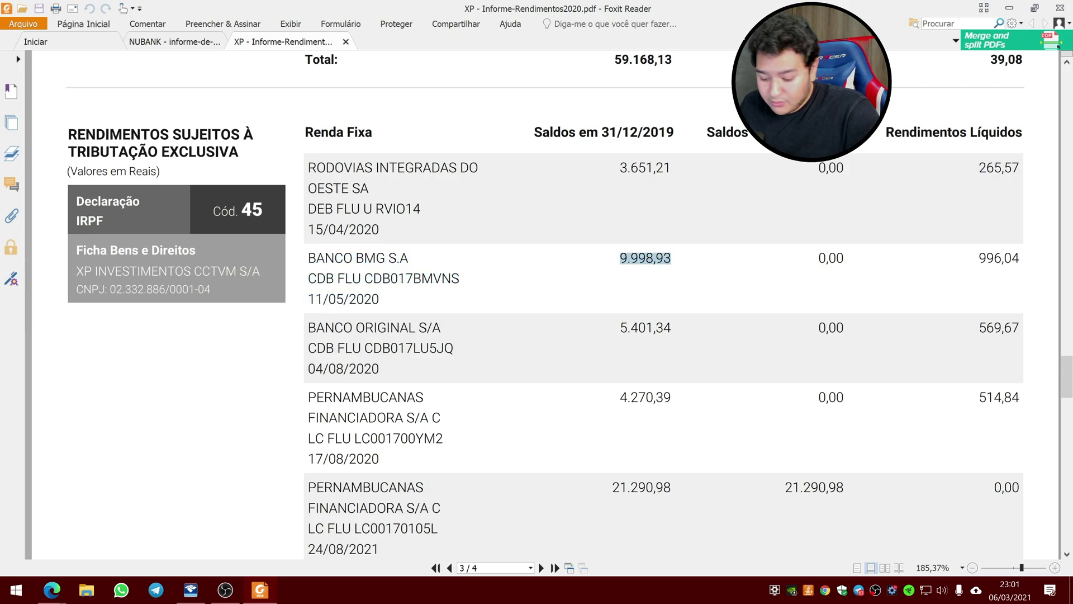
{"action": "key", "text": "ctrl+c"}
{"action": "key", "text": "alt+Tab"}
{"action": "key", "text": "ctrl+v"}
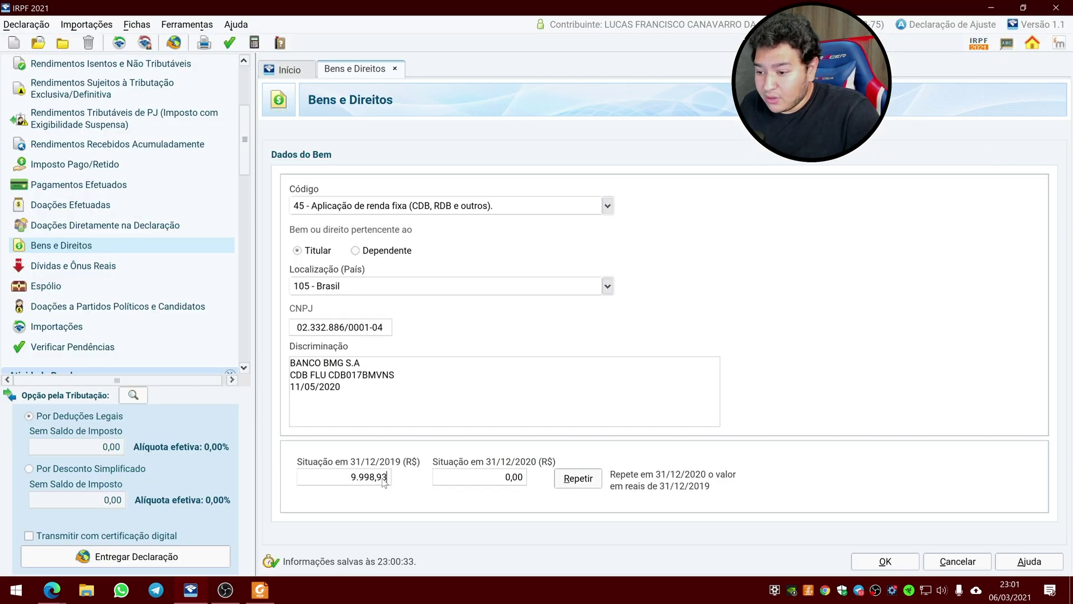
Leave the 2020 balance at 0,00 and save the BANCO BMG asset entry.
{"action": "left_click", "coordinate": [469, 481]}
{"action": "key", "text": "alt+Tab"}
{"action": "left_click", "coordinate": [820, 257]}
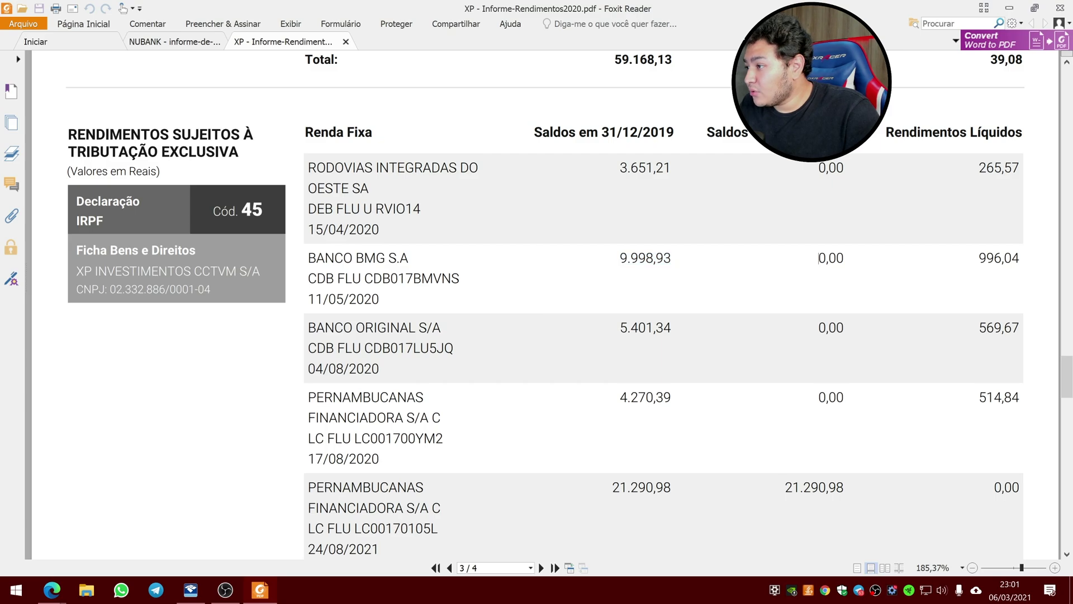
{"action": "left_click_drag", "start_coordinate": [820, 257], "coordinate": [844, 258]}
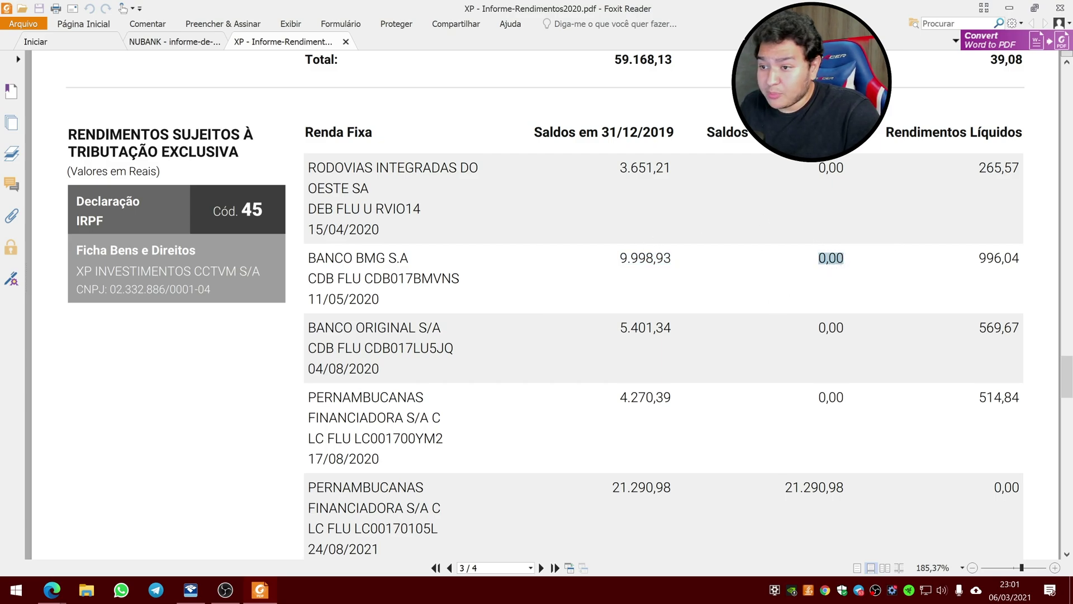
{"action": "left_click_drag", "start_coordinate": [381, 299], "coordinate": [328, 299]}
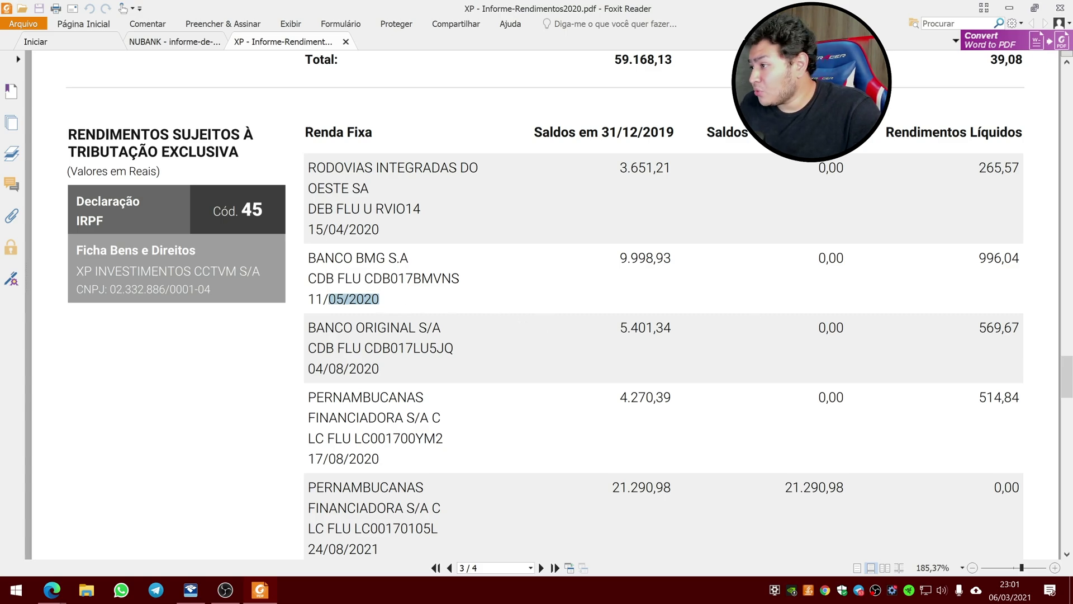
{"action": "left_click_drag", "start_coordinate": [820, 258], "coordinate": [844, 258]}
{"action": "key", "text": "alt+Tab"}
{"action": "left_click", "coordinate": [474, 486]}
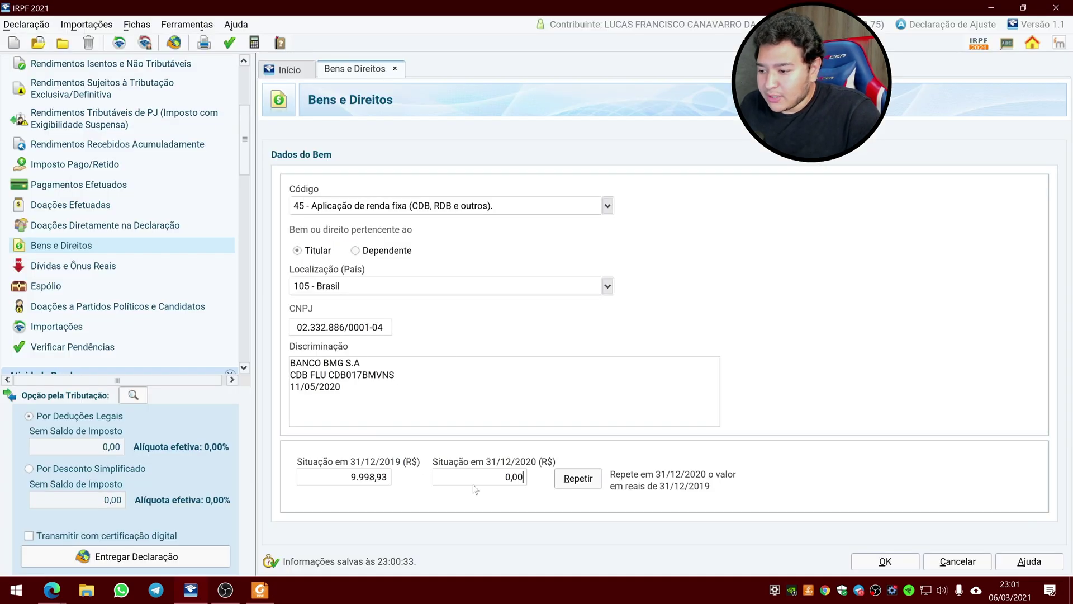
{"action": "left_click_drag", "start_coordinate": [489, 477], "coordinate": [533, 479]}
{"action": "left_click", "coordinate": [525, 478]}
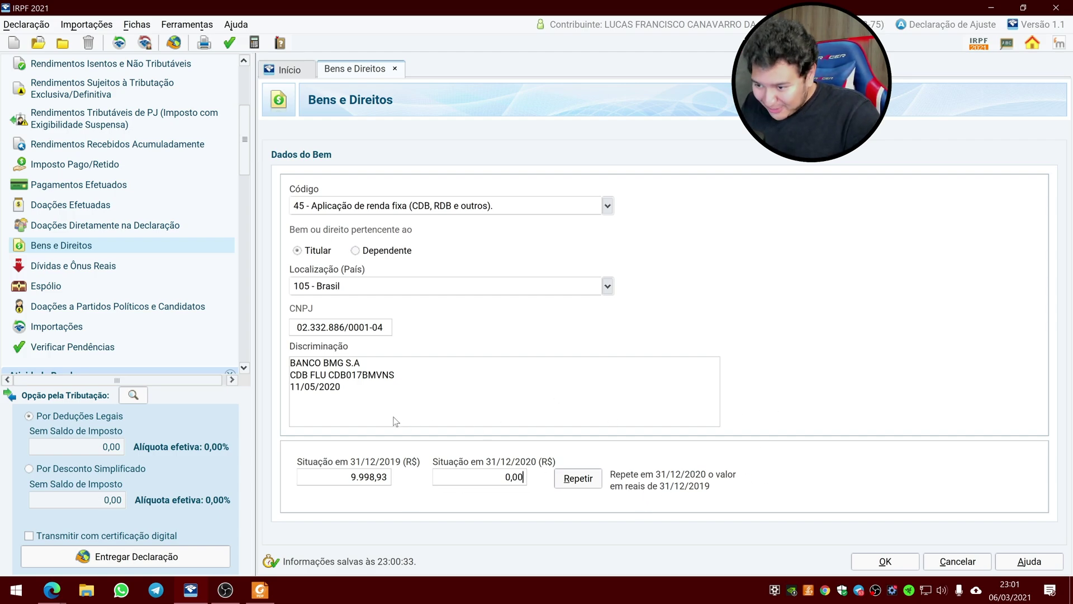
{"action": "left_click", "coordinate": [896, 561]}
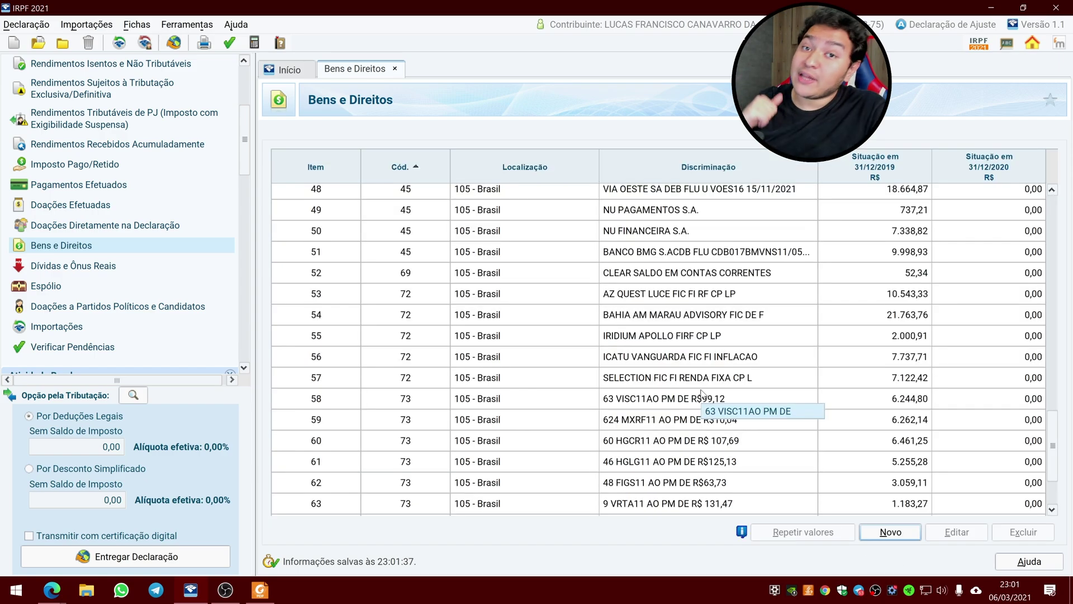
Find BANCO BMG's 996,04 net income and CDB label in the XP report.
{"action": "key", "text": "alt+Tab"}
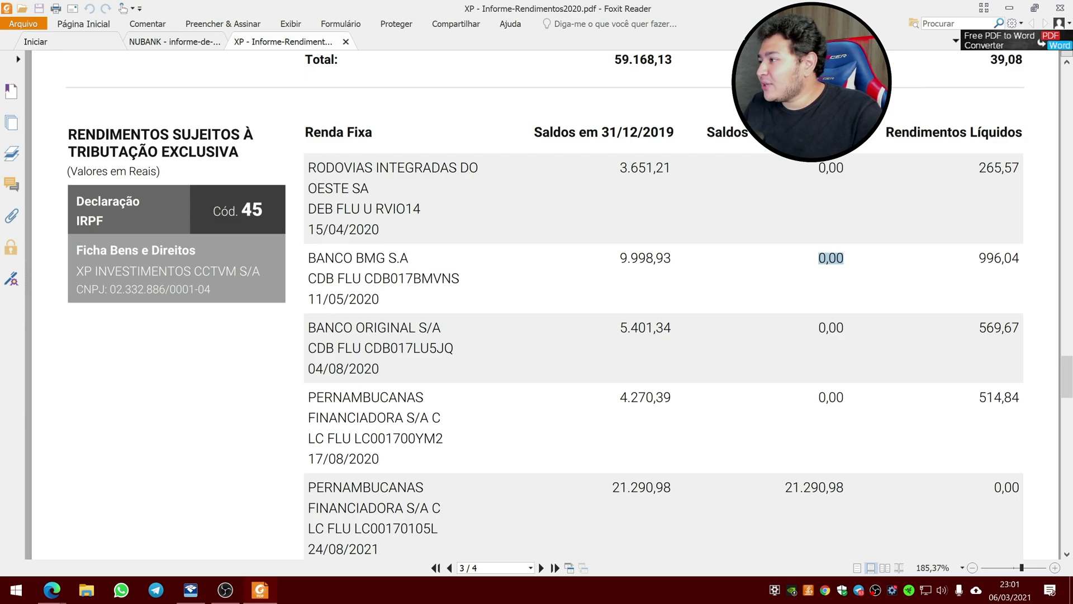
{"action": "left_click_drag", "start_coordinate": [912, 133], "coordinate": [1023, 133]}
{"action": "left_click", "coordinate": [976, 286]}
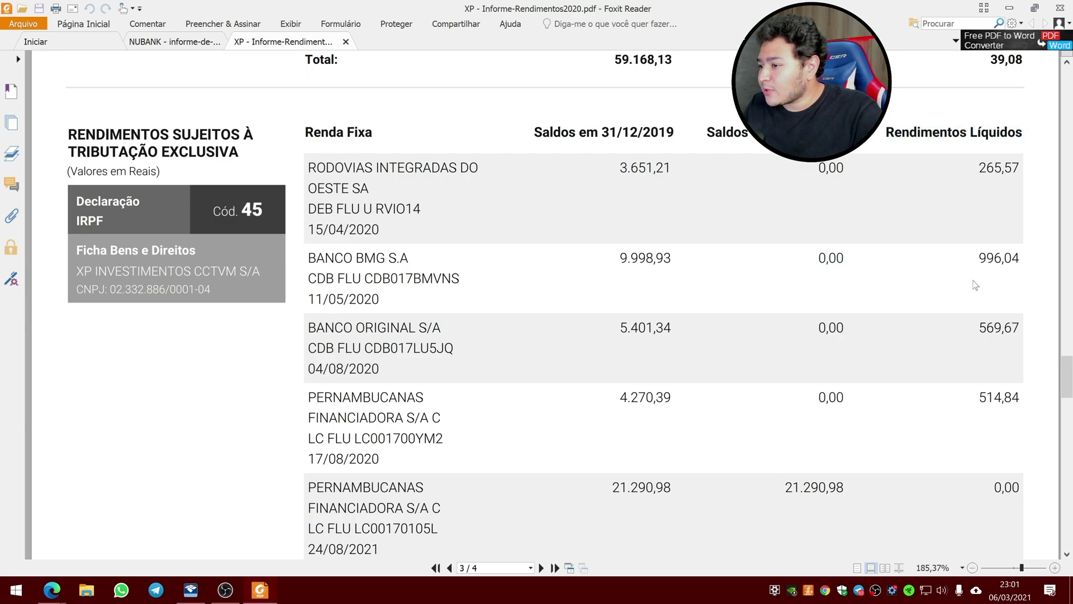
{"action": "left_click_drag", "start_coordinate": [980, 258], "coordinate": [1020, 258]}
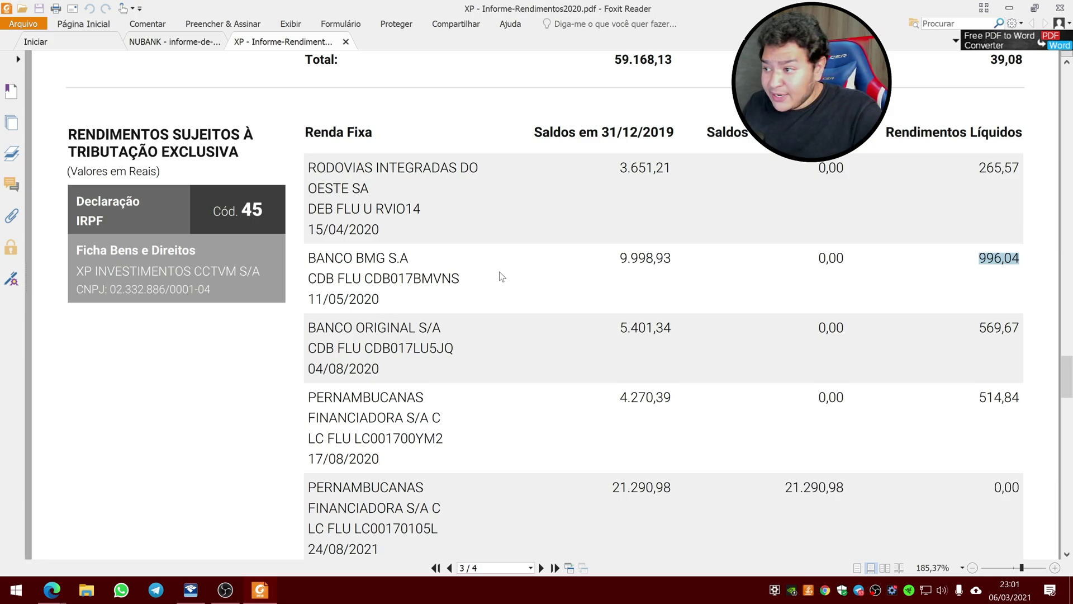
{"action": "left_click_drag", "start_coordinate": [308, 278], "coordinate": [331, 280]}
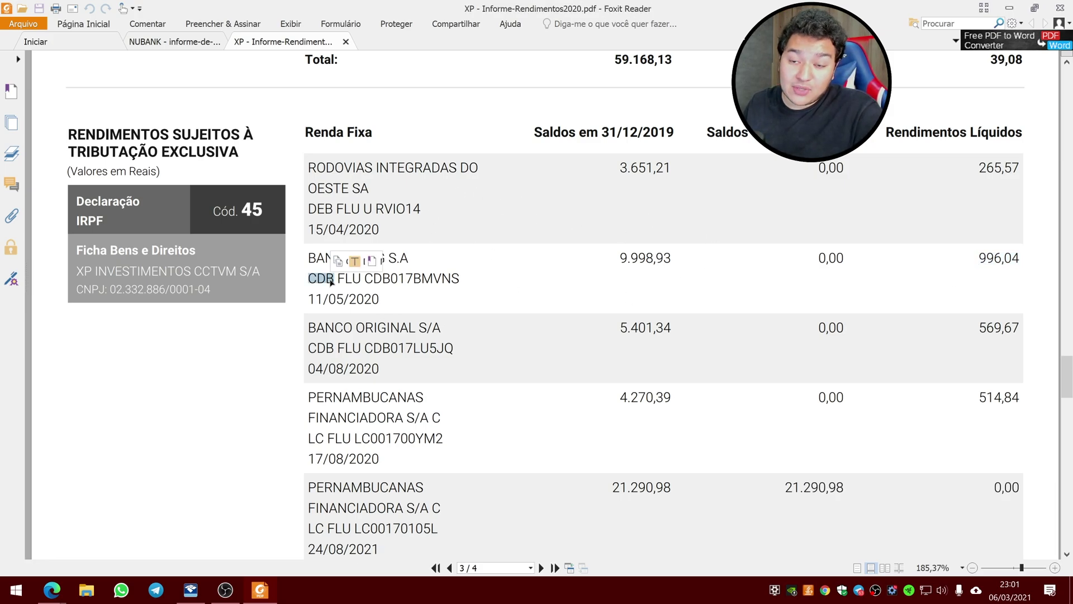
Return to IRPF 2021's Rendimentos Sujeitos à Tributação Exclusiva/Definitiva section.
{"action": "key", "text": "alt+Tab"}
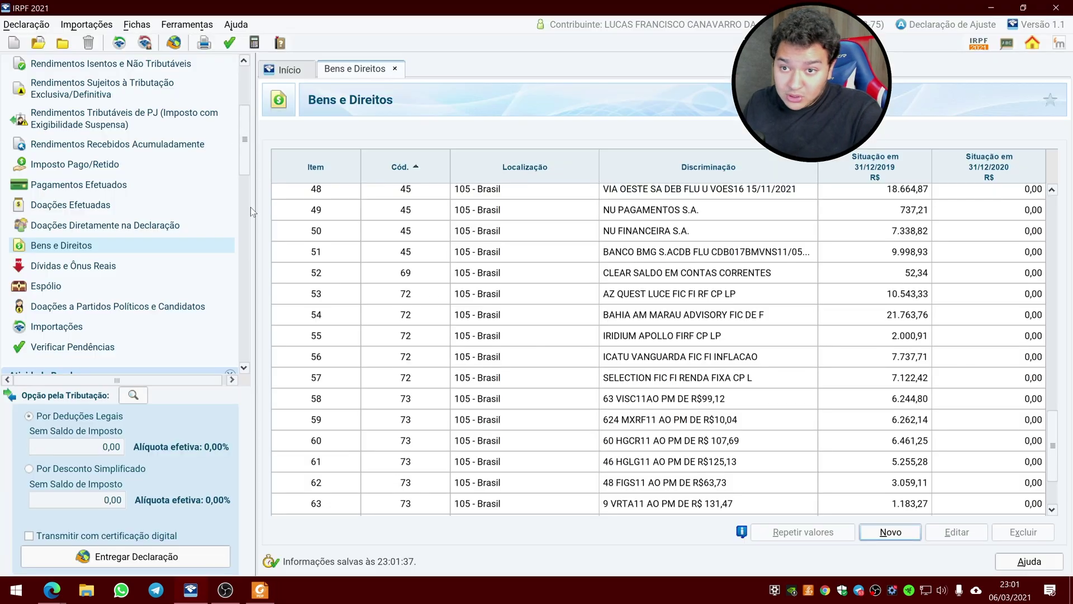
{"action": "scroll", "coordinate": [133, 195], "scroll_direction": "up", "scroll_amount": 2}
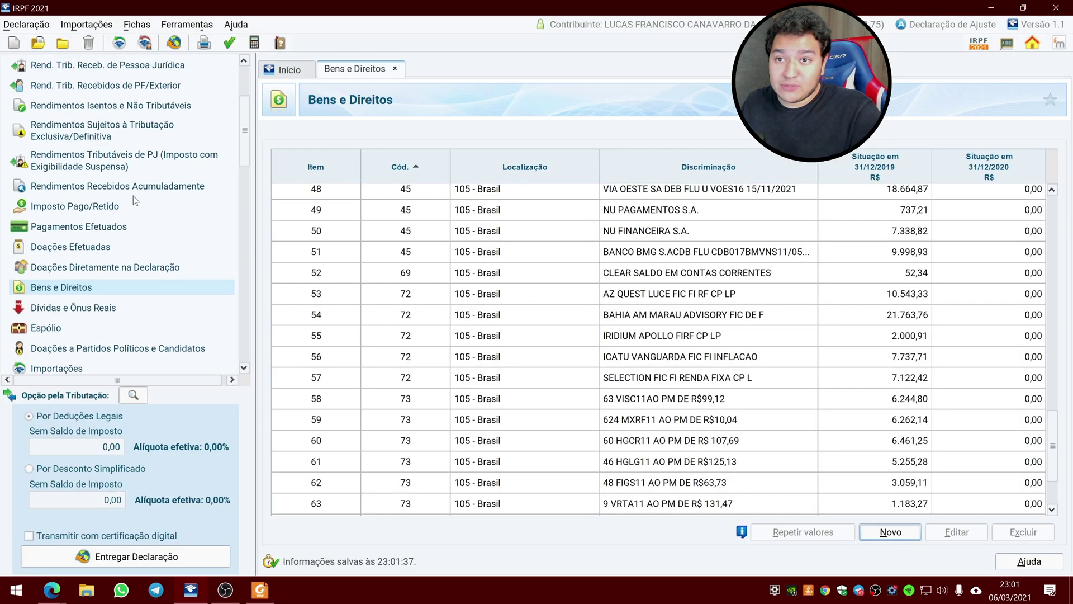
{"action": "left_click", "coordinate": [103, 133]}
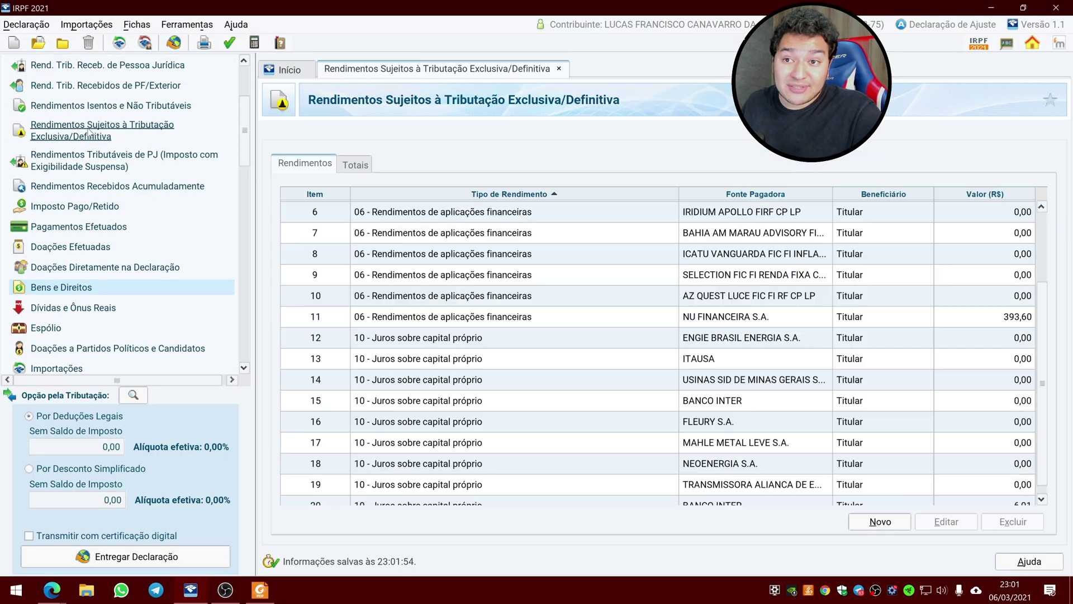
Start a type 06 financial-investment income entry for Titular valued at 996,04.
{"action": "left_click", "coordinate": [880, 522]}
{"action": "type", "text": "rendi"}
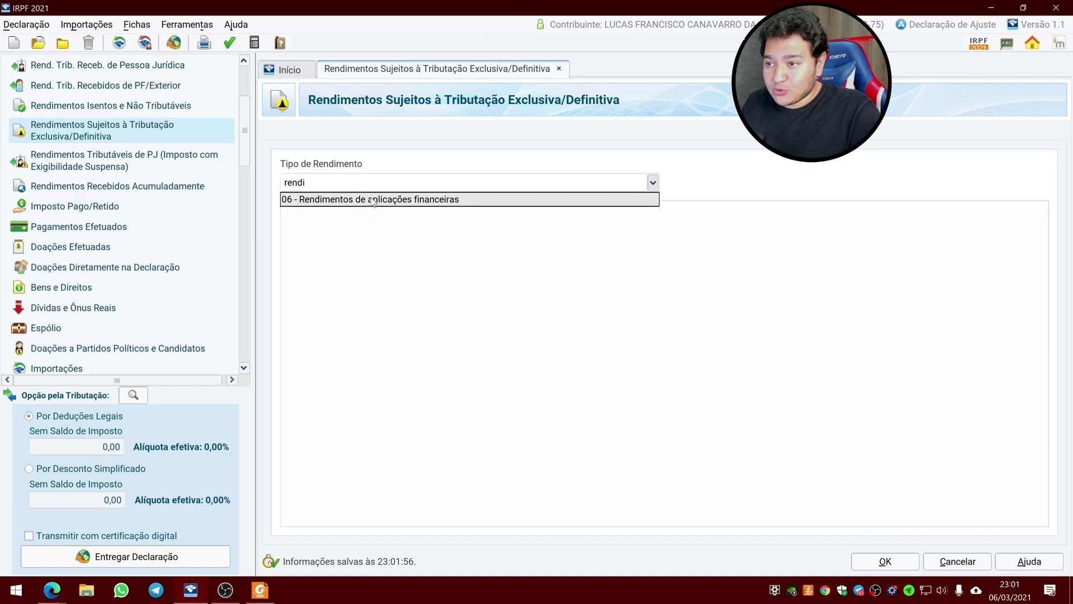
{"action": "left_click", "coordinate": [371, 200]}
{"action": "left_click", "coordinate": [329, 278]}
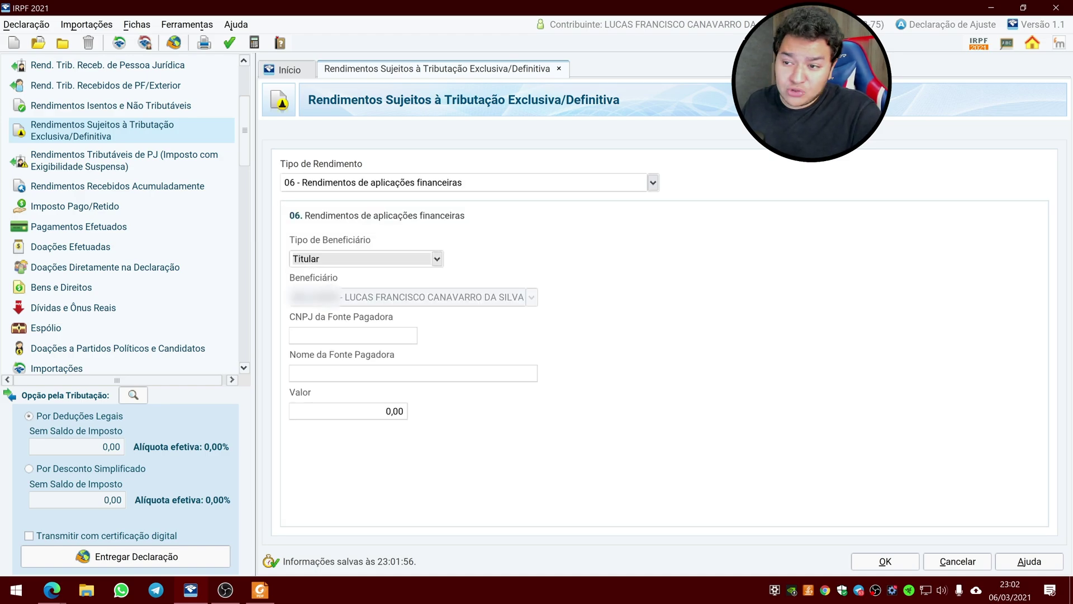
{"action": "left_click", "coordinate": [346, 335]}
{"action": "left_click", "coordinate": [360, 374]}
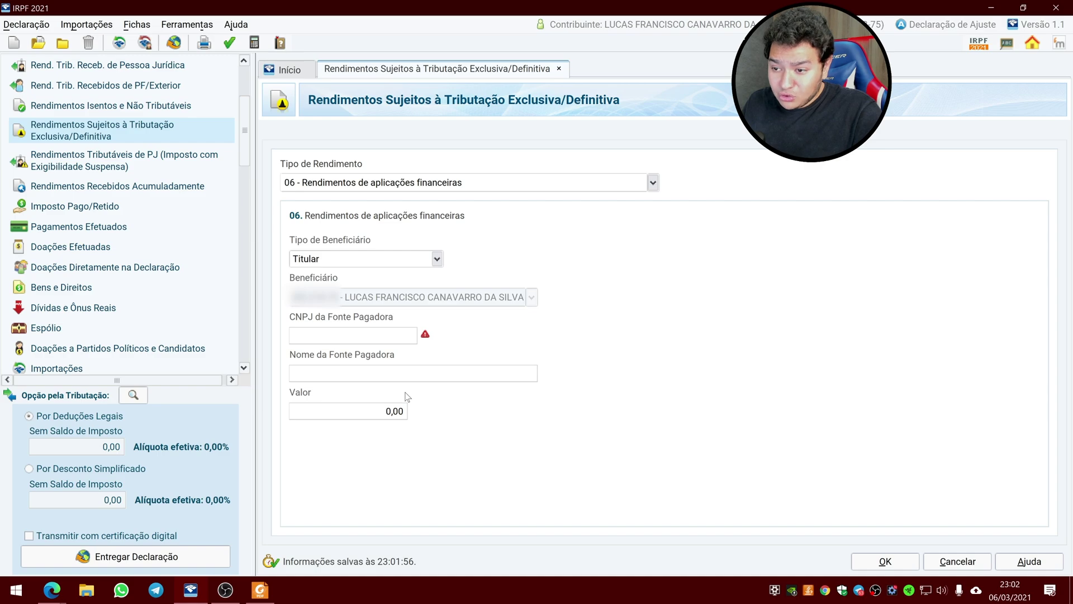
{"action": "left_click", "coordinate": [363, 412]}
{"action": "type", "text": "996,04"}
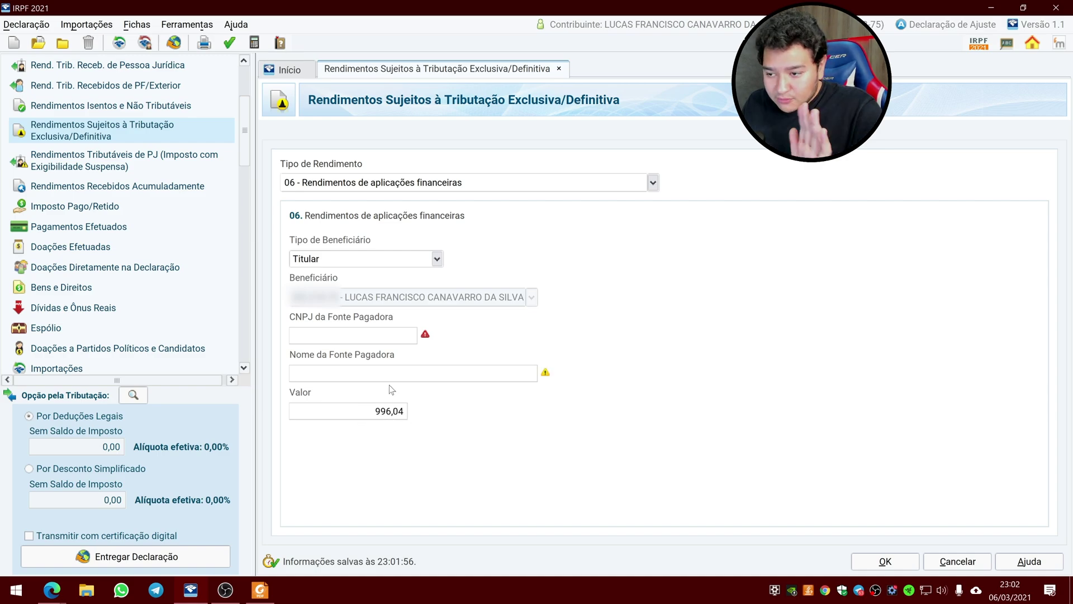
{"action": "key", "text": "alt+Tab"}
{"action": "left_click_drag", "start_coordinate": [211, 289], "coordinate": [109, 289]}
{"action": "key", "text": "ctrl+c"}
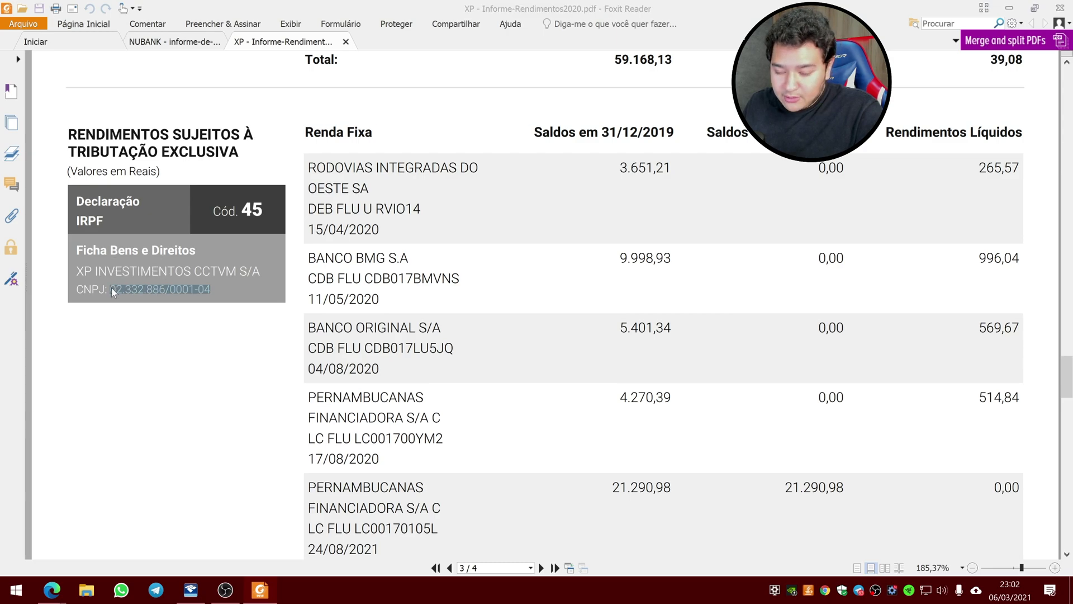
{"action": "key", "text": "alt+Tab"}
{"action": "left_click", "coordinate": [350, 335]}
{"action": "key", "text": "ctrl+v"}
{"action": "left_click", "coordinate": [353, 374]}
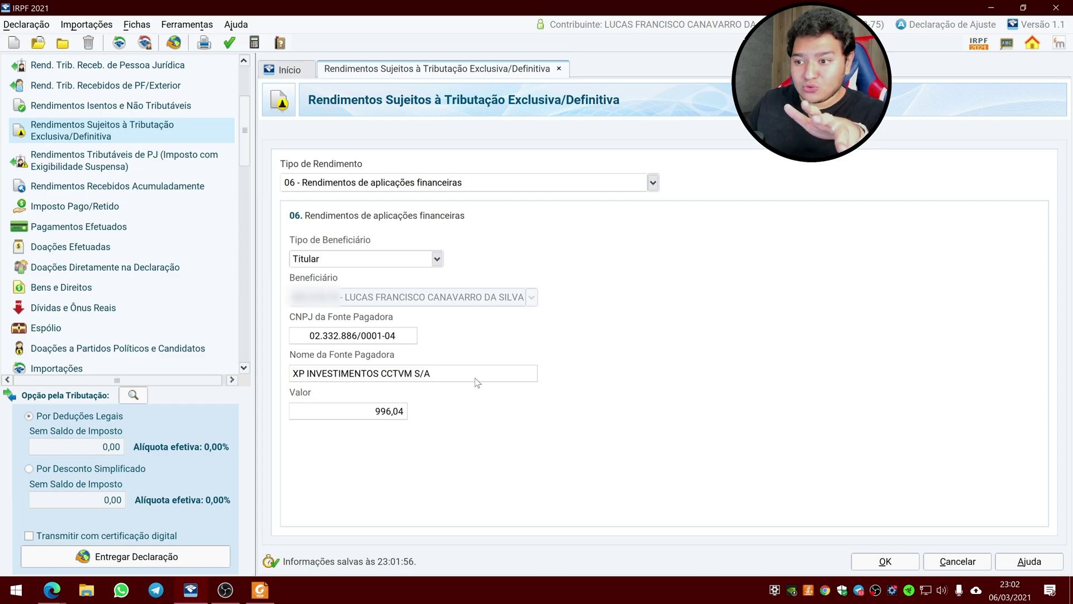
{"action": "left_click", "coordinate": [911, 562]}
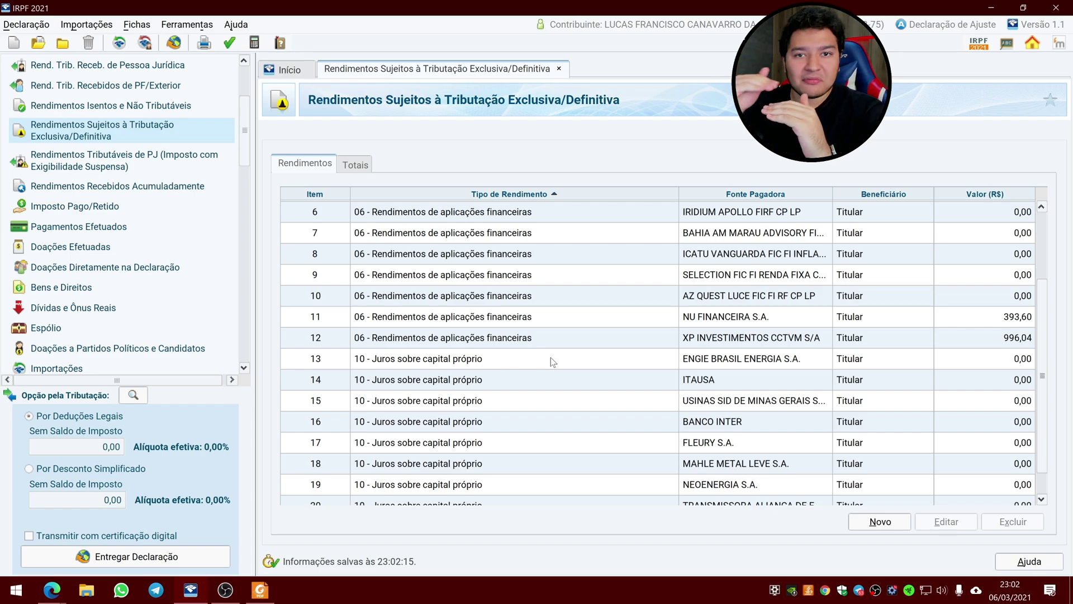
Review the XP report's exclusive-taxation rows (DEB, LC), then return to IRPF 2021.
{"action": "key", "text": "alt+Tab"}
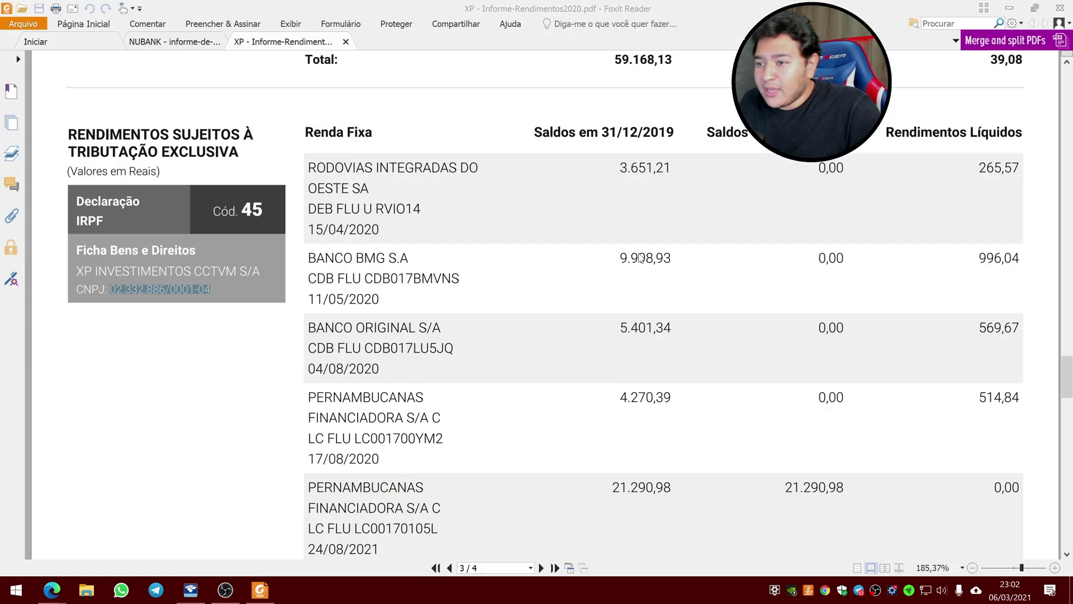
{"action": "left_click", "coordinate": [382, 278]}
{"action": "double_click", "coordinate": [320, 210]}
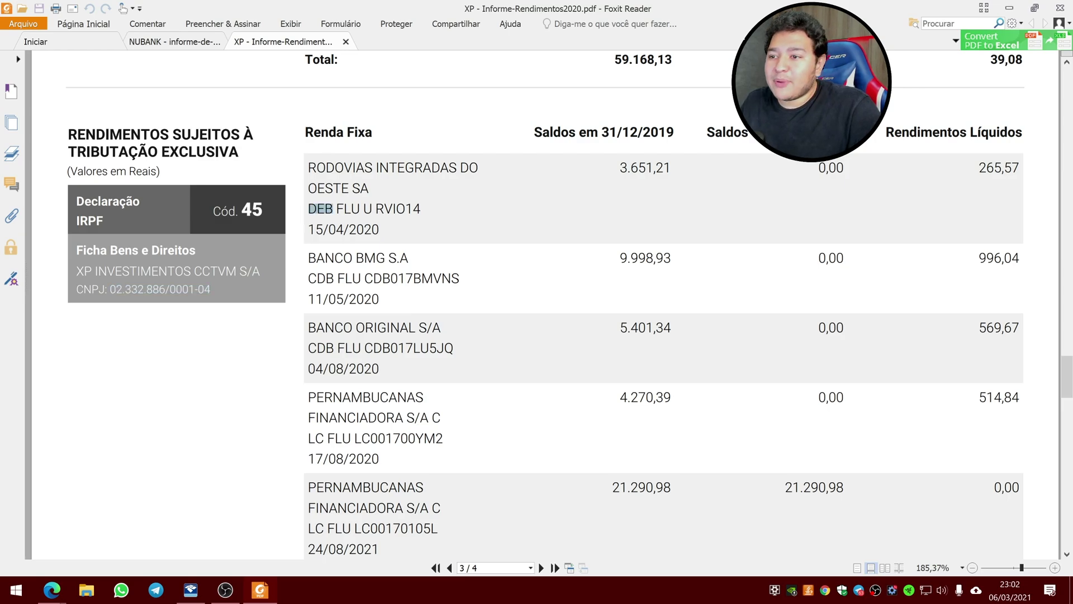
{"action": "scroll", "coordinate": [459, 280], "scroll_direction": "up", "scroll_amount": 3}
{"action": "left_click_drag", "start_coordinate": [68, 285], "coordinate": [239, 303]}
{"action": "left_click", "coordinate": [239, 303]}
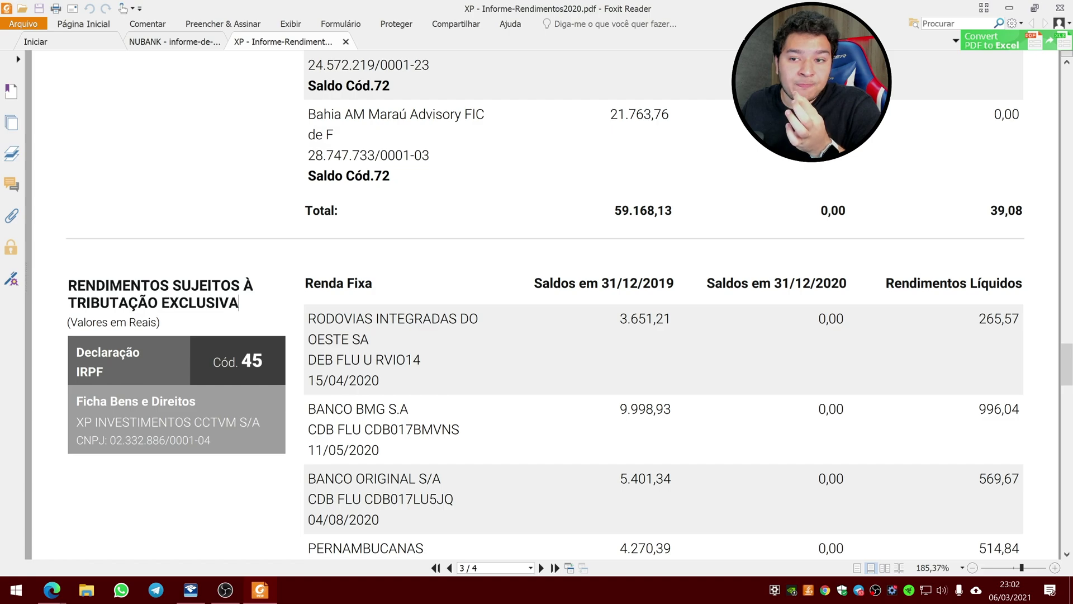
{"action": "scroll", "coordinate": [247, 319], "scroll_direction": "down", "scroll_amount": 2}
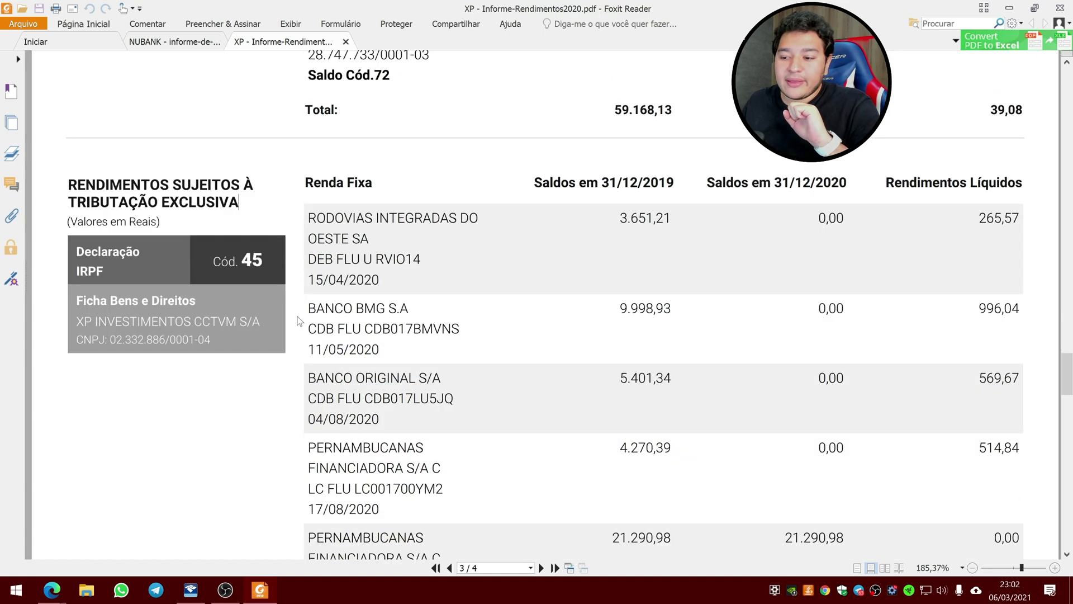
{"action": "left_click_drag", "start_coordinate": [311, 472], "coordinate": [323, 472]}
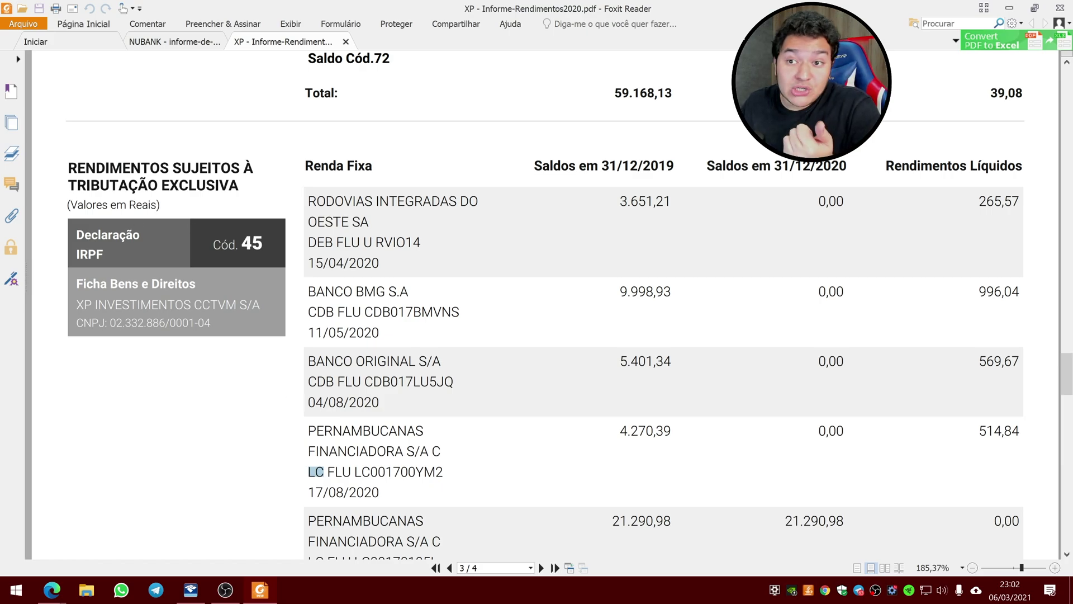
{"action": "left_click_drag", "start_coordinate": [69, 168], "coordinate": [240, 186]}
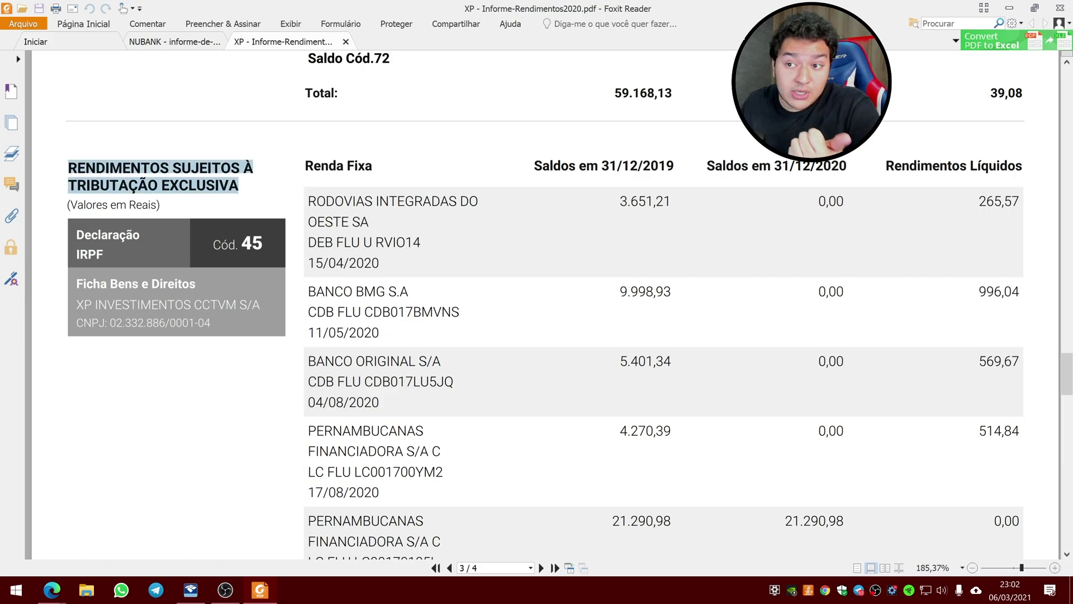
{"action": "left_click", "coordinate": [235, 596]}
{"action": "left_click", "coordinate": [190, 590]}
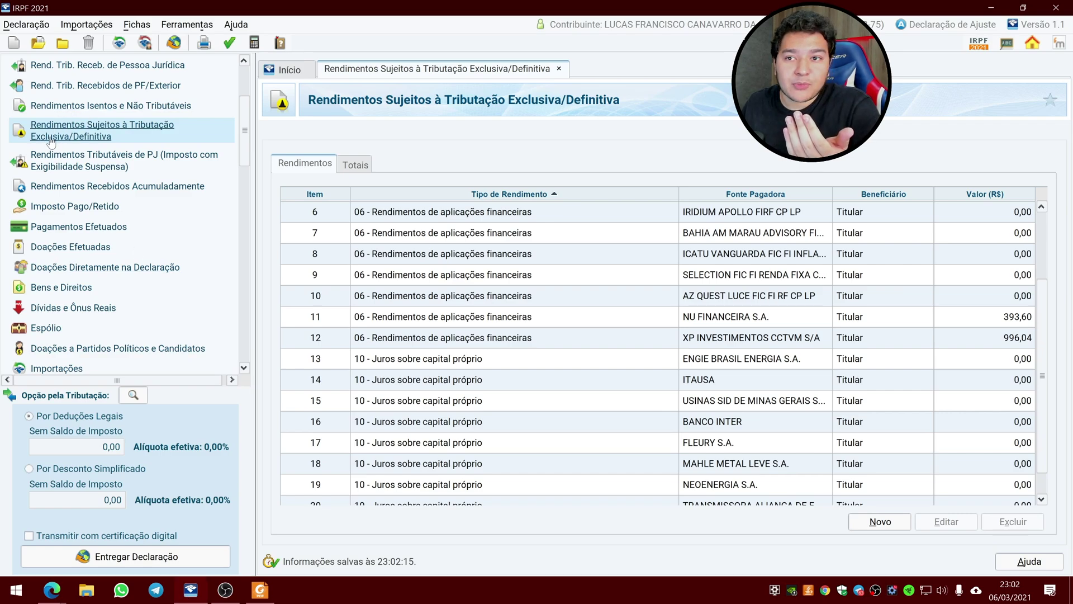
Open Rendimentos Isentos e Não Tributáveis and select the XP INVESTIMENTOS entry.
{"action": "left_click", "coordinate": [89, 286]}
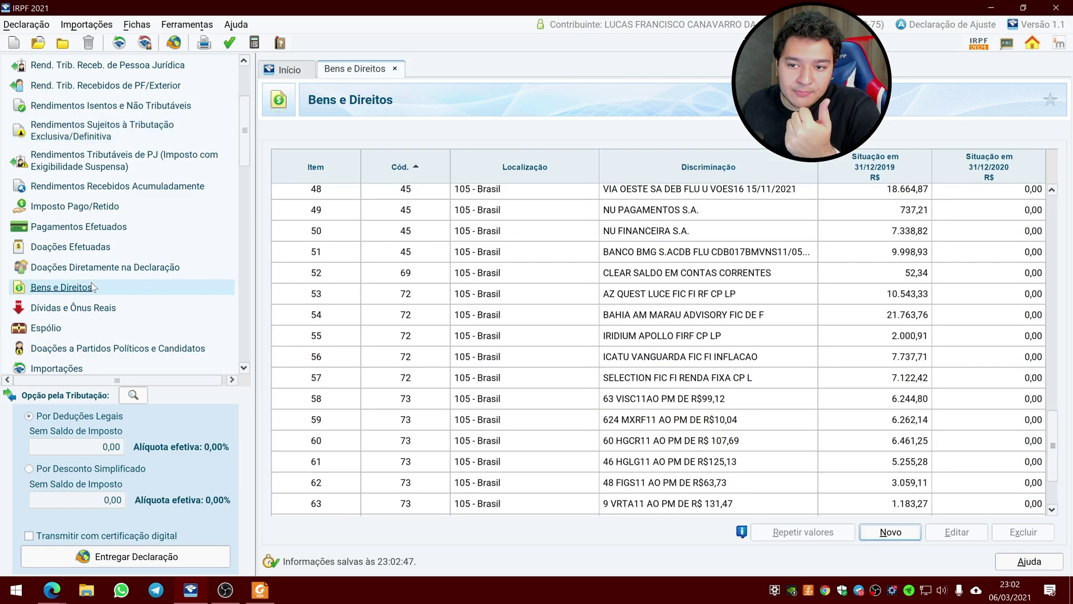
{"action": "left_click", "coordinate": [106, 134]}
{"action": "left_click", "coordinate": [76, 110]}
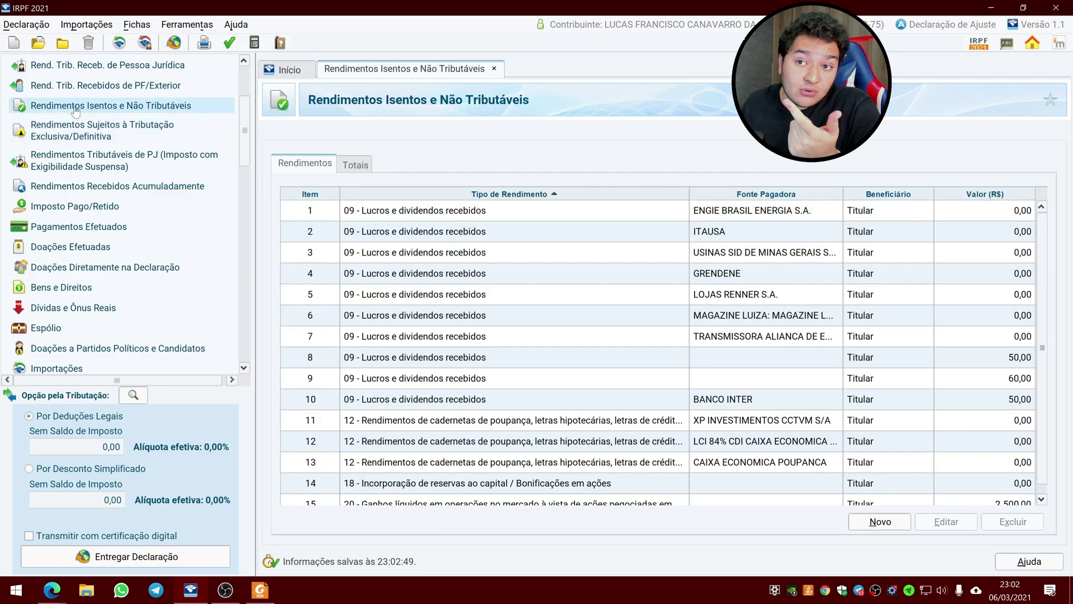
{"action": "left_click", "coordinate": [78, 132]}
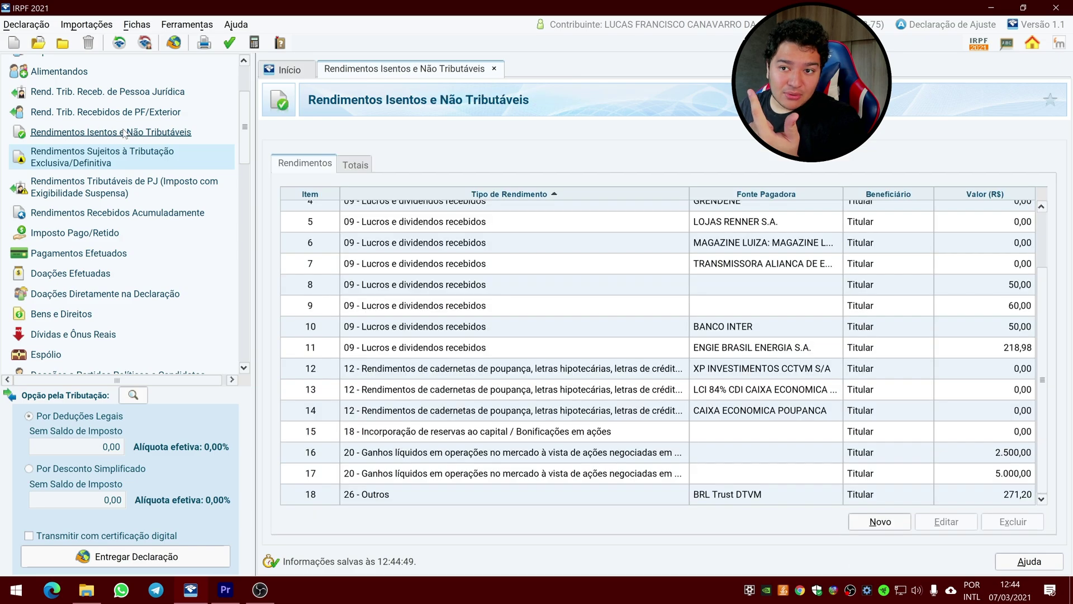
{"action": "left_click", "coordinate": [82, 134]}
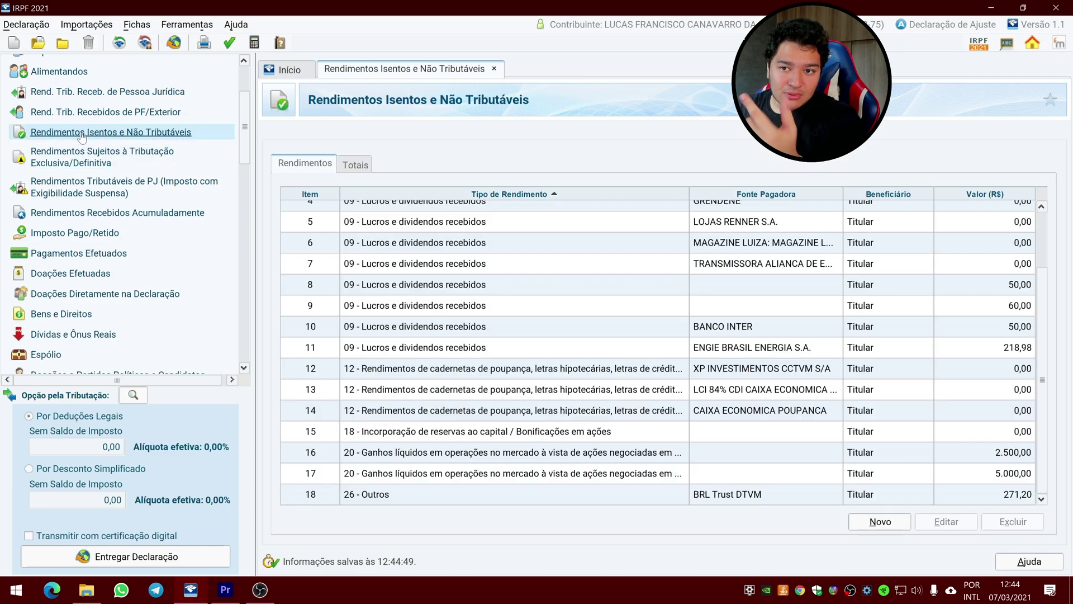
{"action": "left_click", "coordinate": [356, 369]}
Create a new exempt-income entry of type 12 for savings, LCA and LCI income.
{"action": "left_click", "coordinate": [877, 522]}
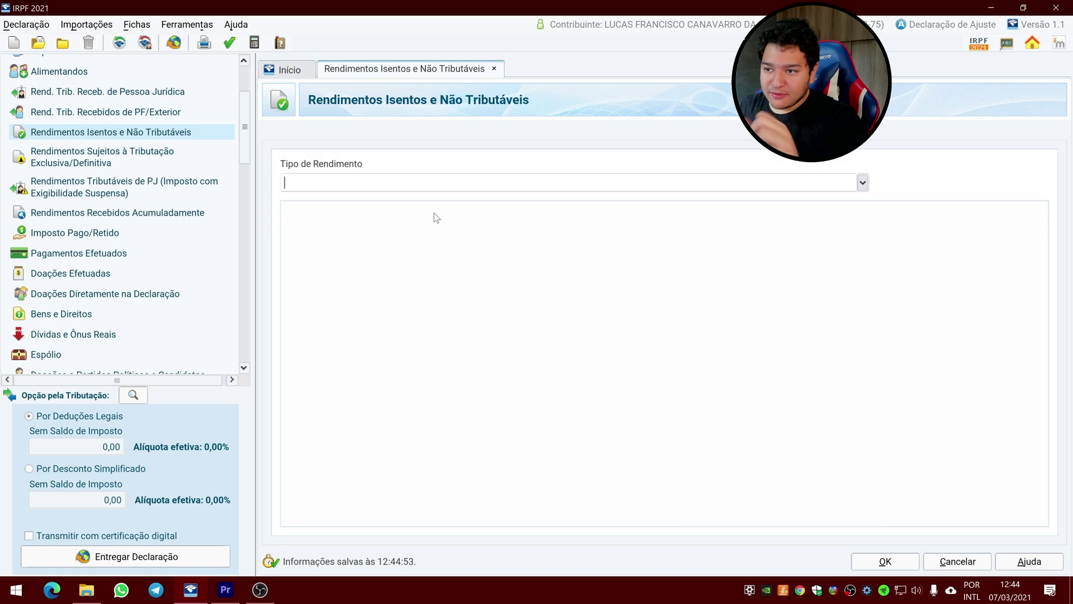
{"action": "type", "text": "12"}
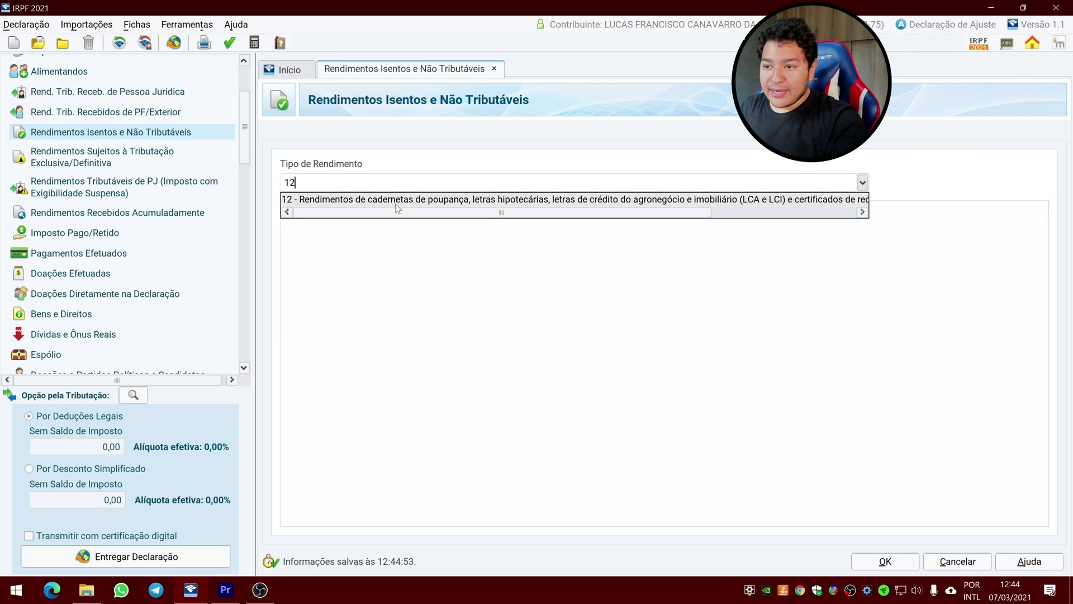
{"action": "left_click_drag", "start_coordinate": [439, 213], "coordinate": [591, 227]}
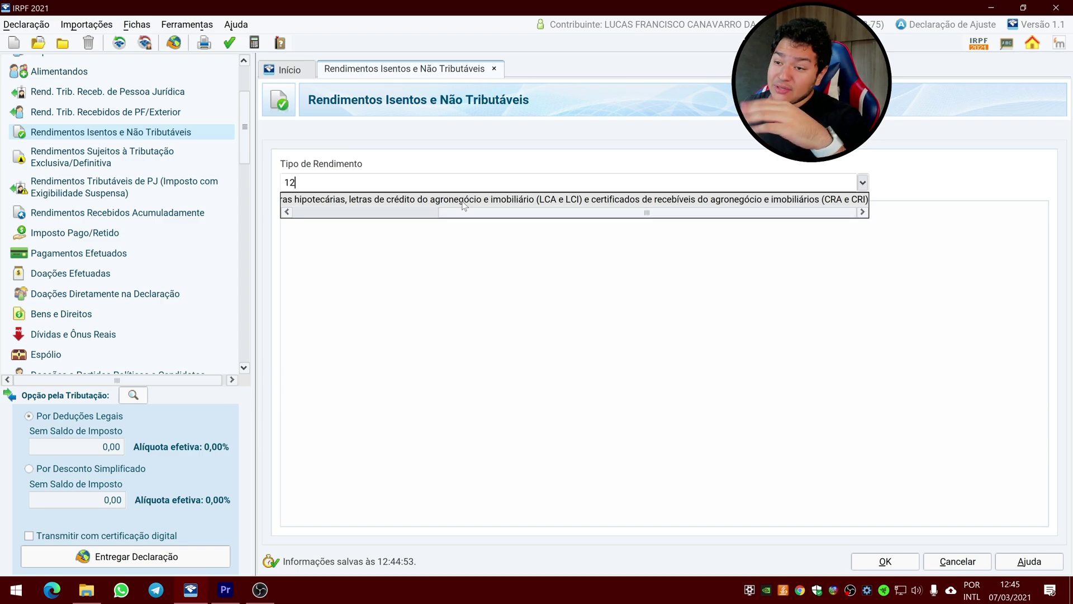
{"action": "left_click", "coordinate": [442, 199]}
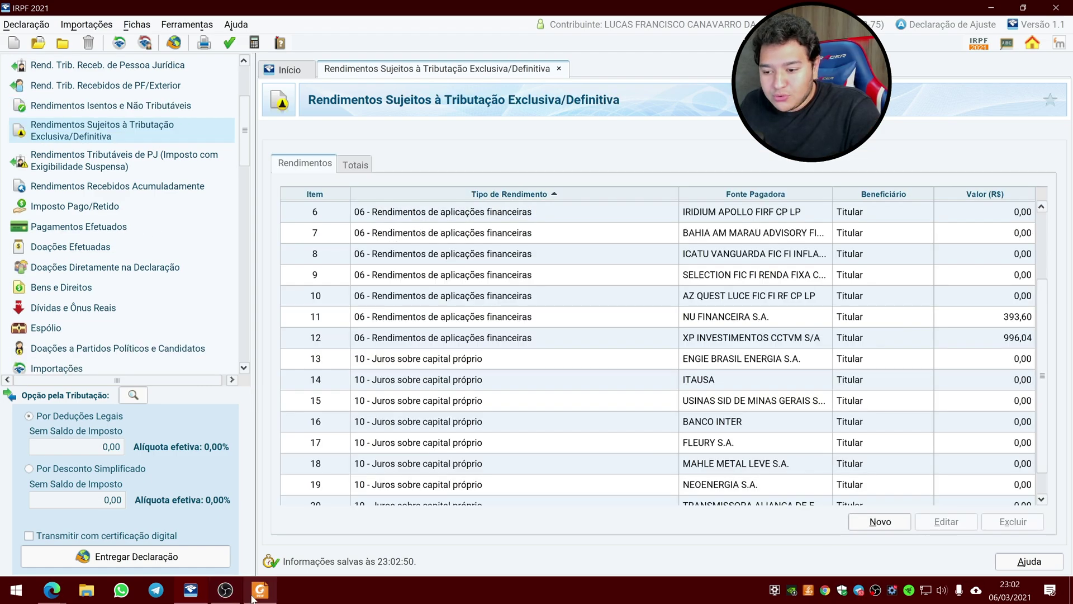
{"action": "left_click", "coordinate": [252, 596]}
Locate the Fundos de Investimento section heading in the XP report.
{"action": "scroll", "coordinate": [512, 347], "scroll_direction": "down", "scroll_amount": 2}
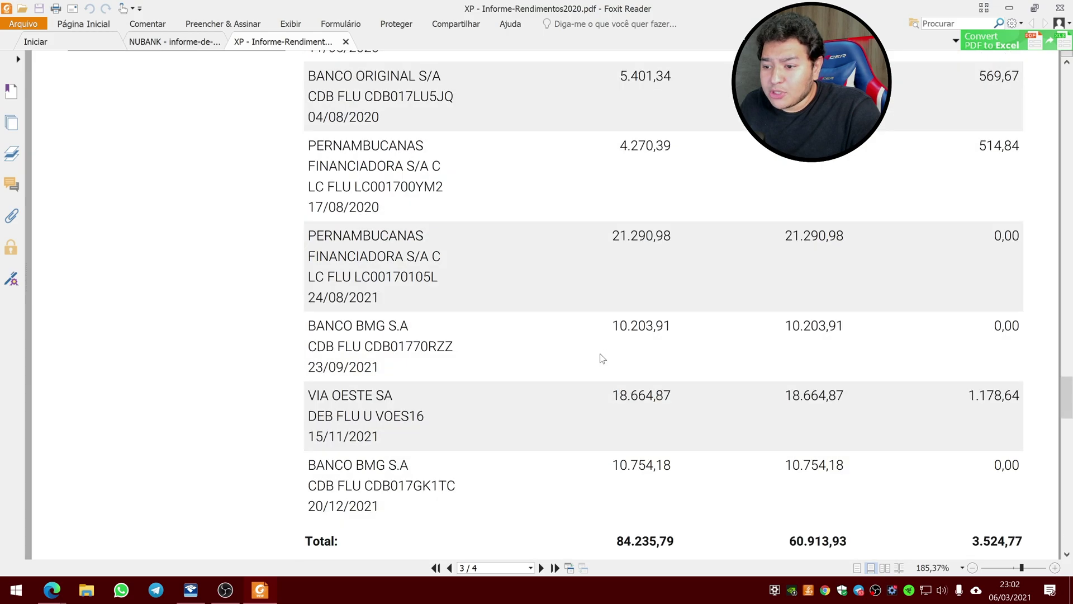
{"action": "scroll", "coordinate": [599, 360], "scroll_direction": "up", "scroll_amount": 6}
{"action": "scroll", "coordinate": [825, 401], "scroll_direction": "up", "scroll_amount": 8}
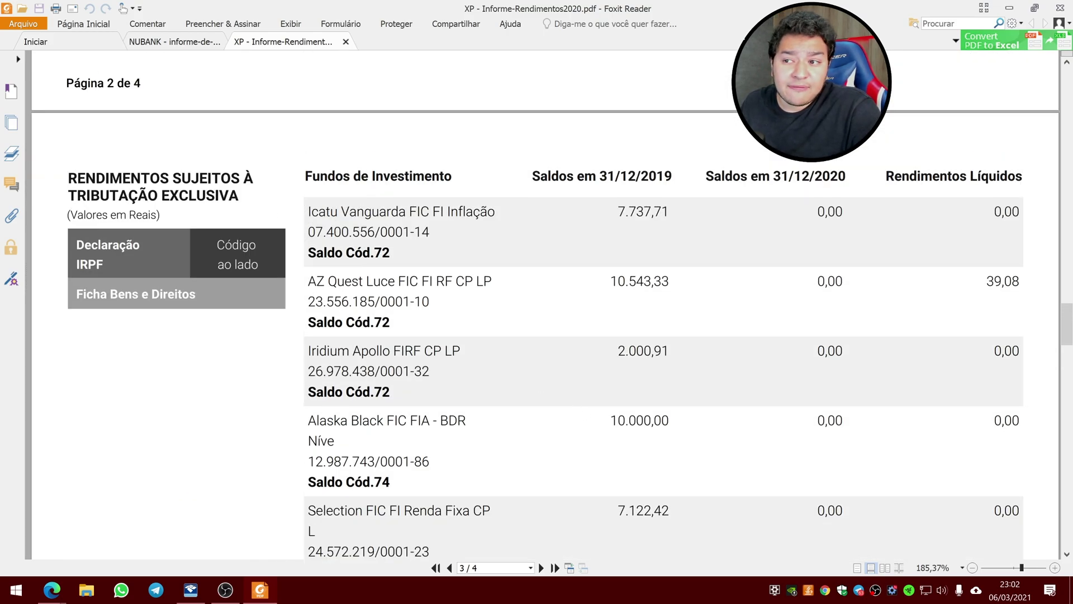
{"action": "left_click_drag", "start_coordinate": [305, 176], "coordinate": [451, 178]}
{"action": "left_click", "coordinate": [452, 177]}
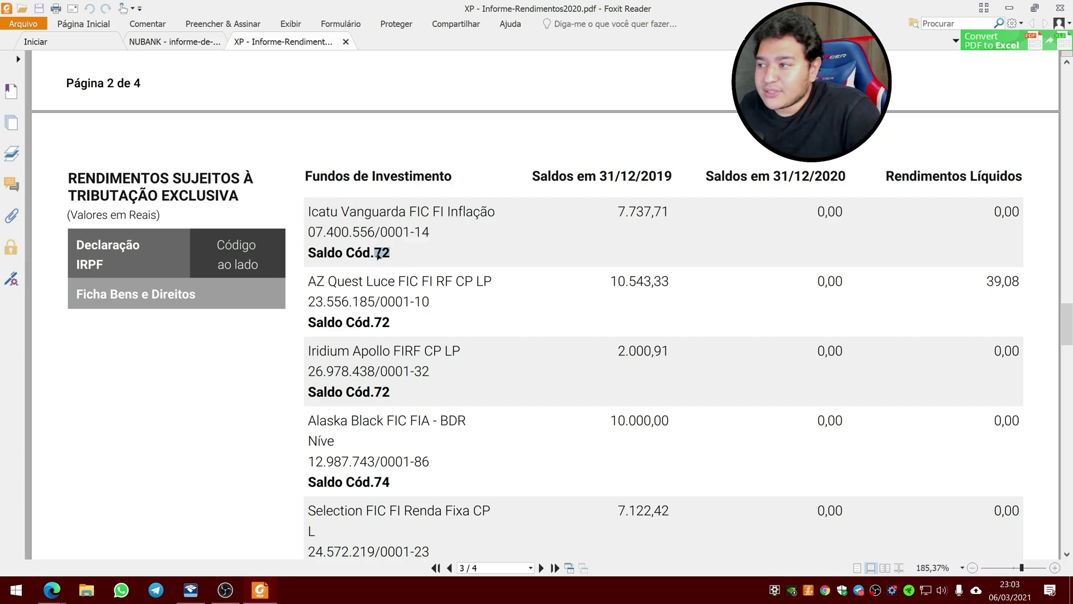
Confirm the Alaska Black FIC FIA fund's Saldo Cód.74, then return to IRPF.
{"action": "scroll", "coordinate": [719, 228], "scroll_direction": "down", "scroll_amount": 1}
{"action": "scroll", "coordinate": [723, 226], "scroll_direction": "up", "scroll_amount": 1}
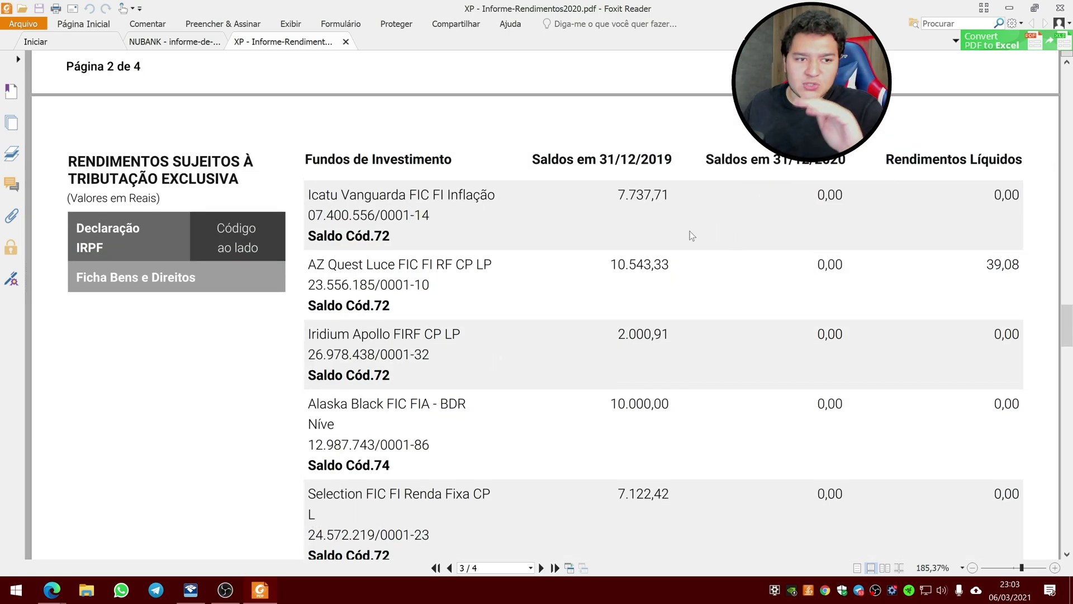
{"action": "scroll", "coordinate": [722, 227], "scroll_direction": "up", "scroll_amount": 1}
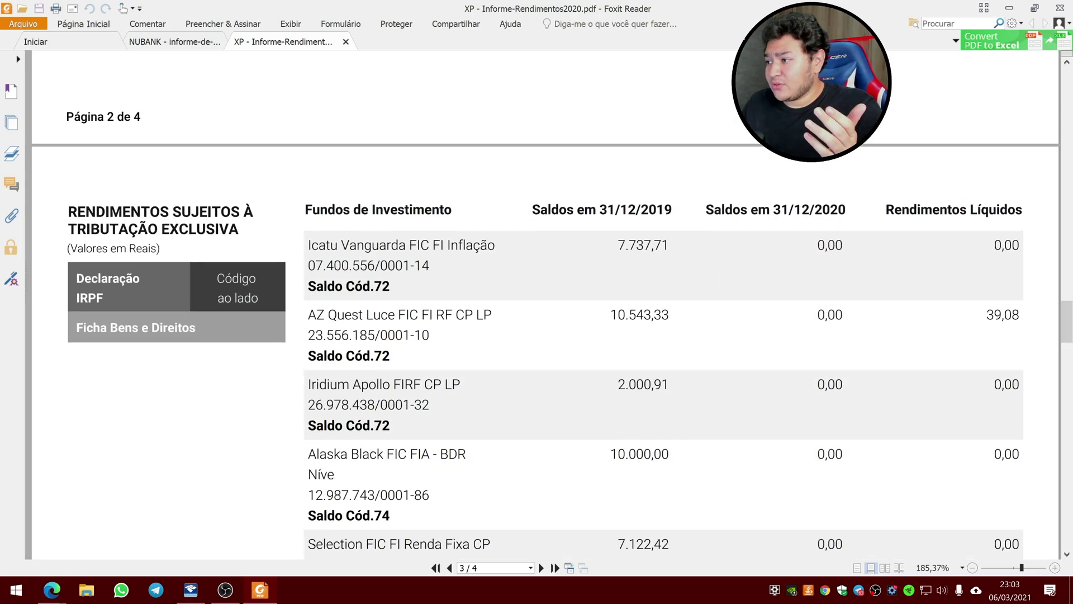
{"action": "scroll", "coordinate": [842, 268], "scroll_direction": "down", "scroll_amount": 4}
{"action": "scroll", "coordinate": [838, 252], "scroll_direction": "down", "scroll_amount": 3}
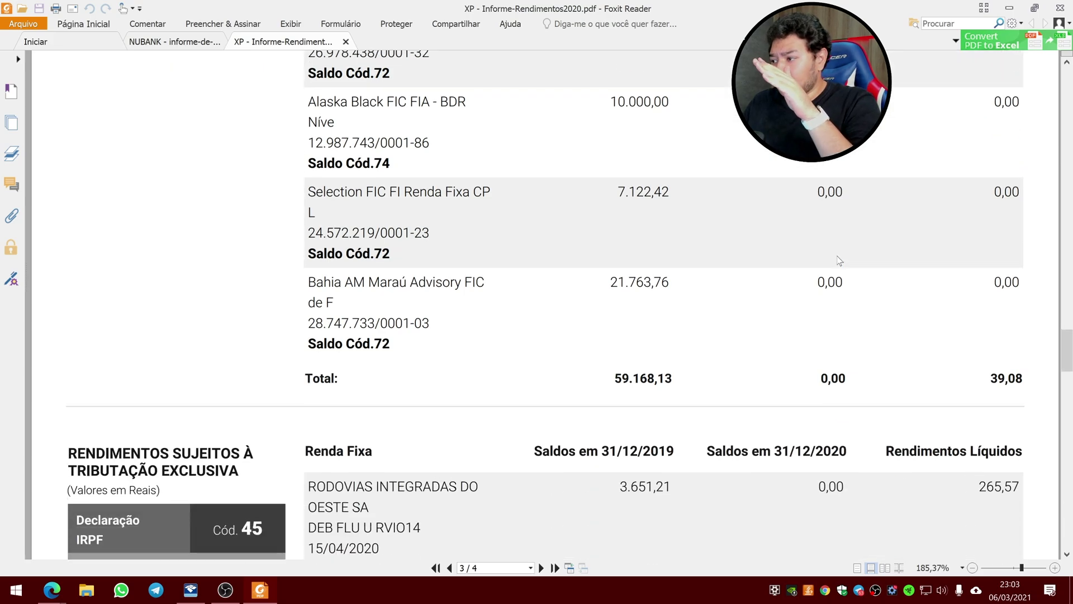
{"action": "scroll", "coordinate": [674, 304], "scroll_direction": "up", "scroll_amount": 1}
{"action": "scroll", "coordinate": [658, 316], "scroll_direction": "up", "scroll_amount": 2}
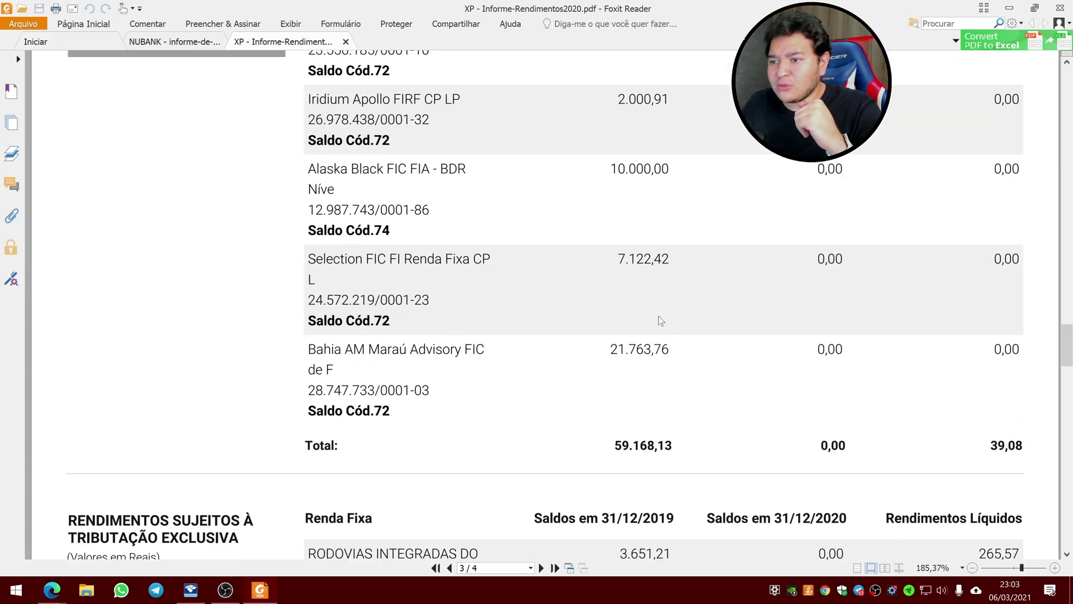
{"action": "scroll", "coordinate": [608, 306], "scroll_direction": "up", "scroll_amount": 1}
{"action": "scroll", "coordinate": [581, 295], "scroll_direction": "up", "scroll_amount": 1}
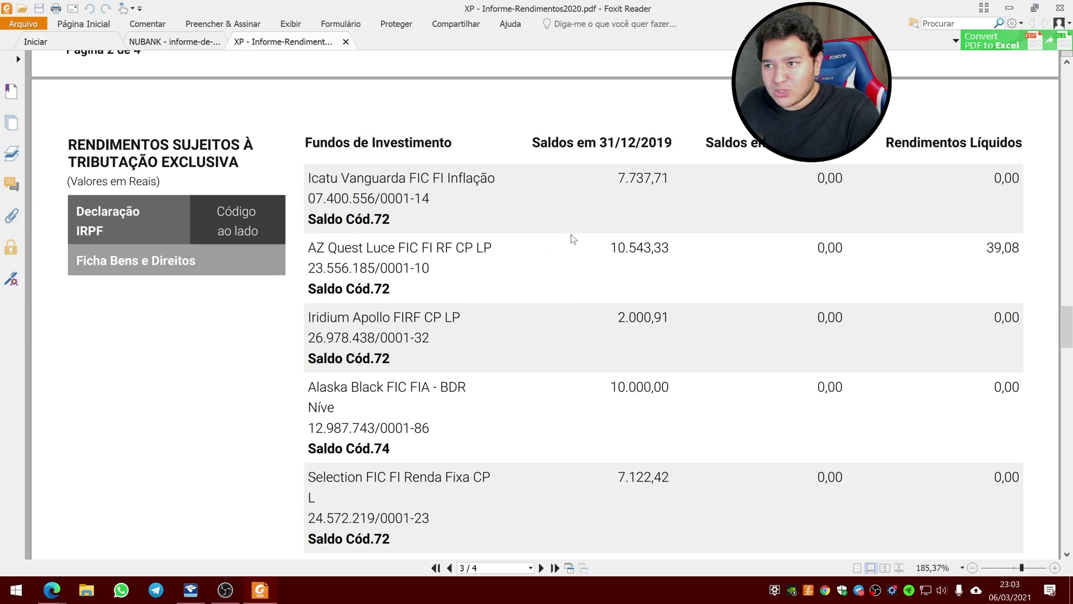
{"action": "scroll", "coordinate": [405, 204], "scroll_direction": "down", "scroll_amount": 2}
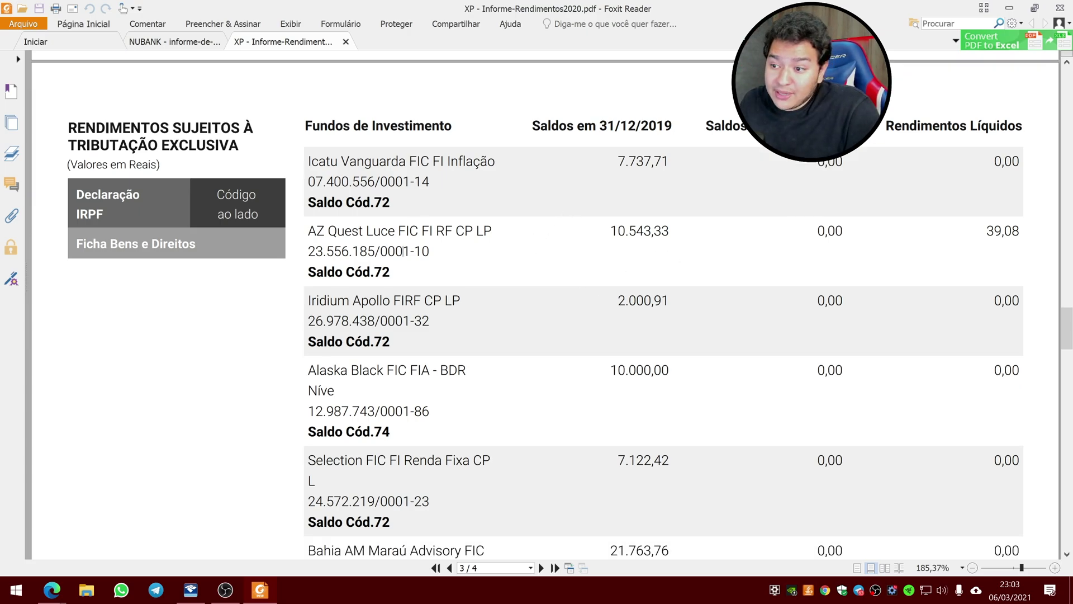
{"action": "left_click_drag", "start_coordinate": [390, 381], "coordinate": [369, 381]}
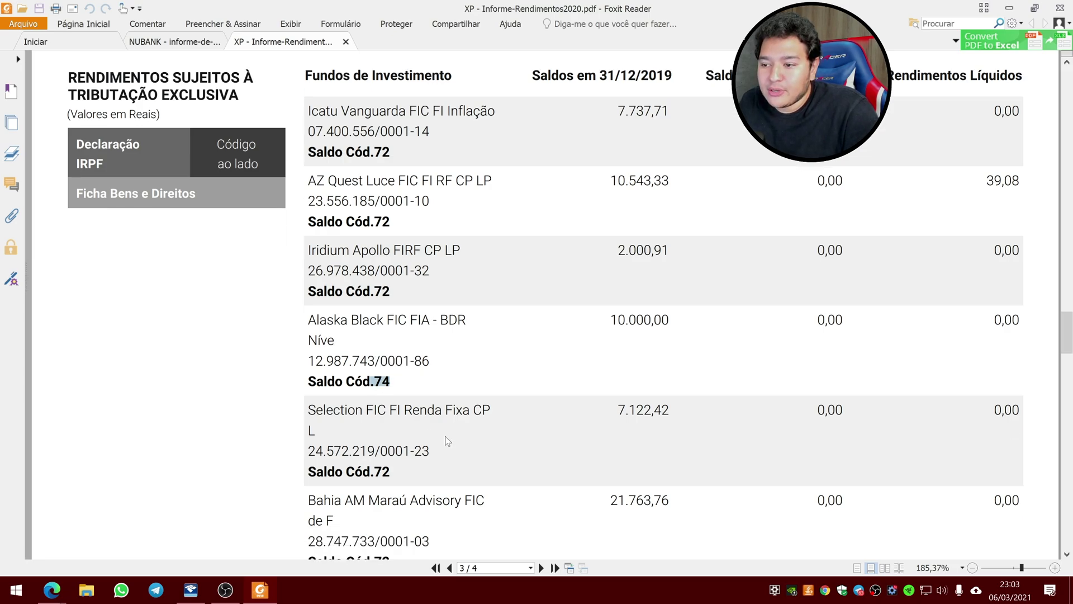
{"action": "key", "text": "alt+Tab"}
Start a new Bens e Direitos asset with code 74 for equity funds.
{"action": "left_click", "coordinate": [62, 287]}
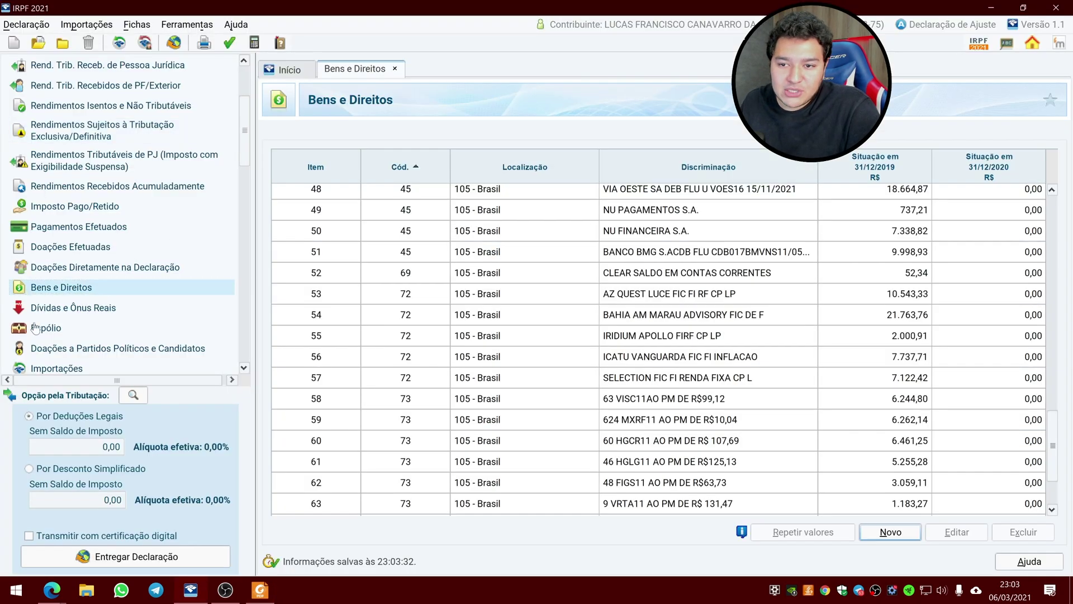
{"action": "left_click", "coordinate": [894, 525]}
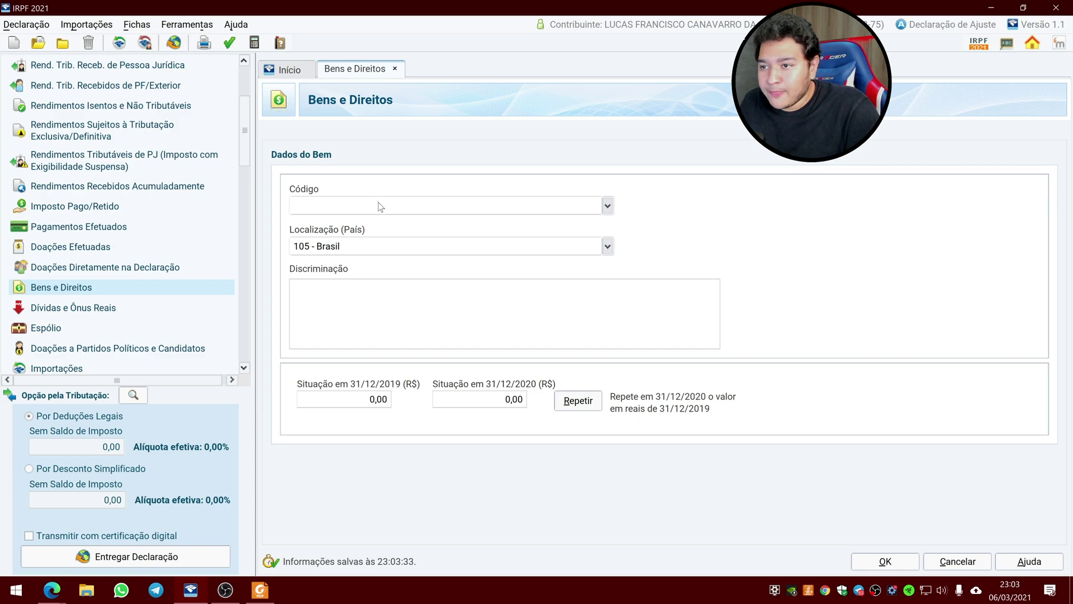
{"action": "type", "text": "74"}
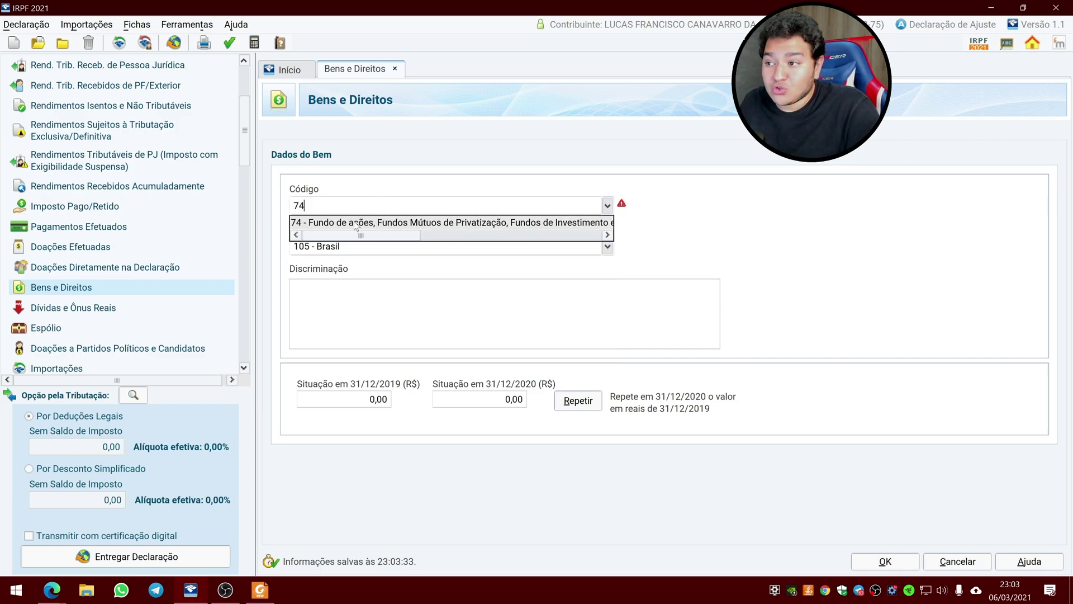
{"action": "left_click_drag", "start_coordinate": [360, 237], "coordinate": [540, 235]}
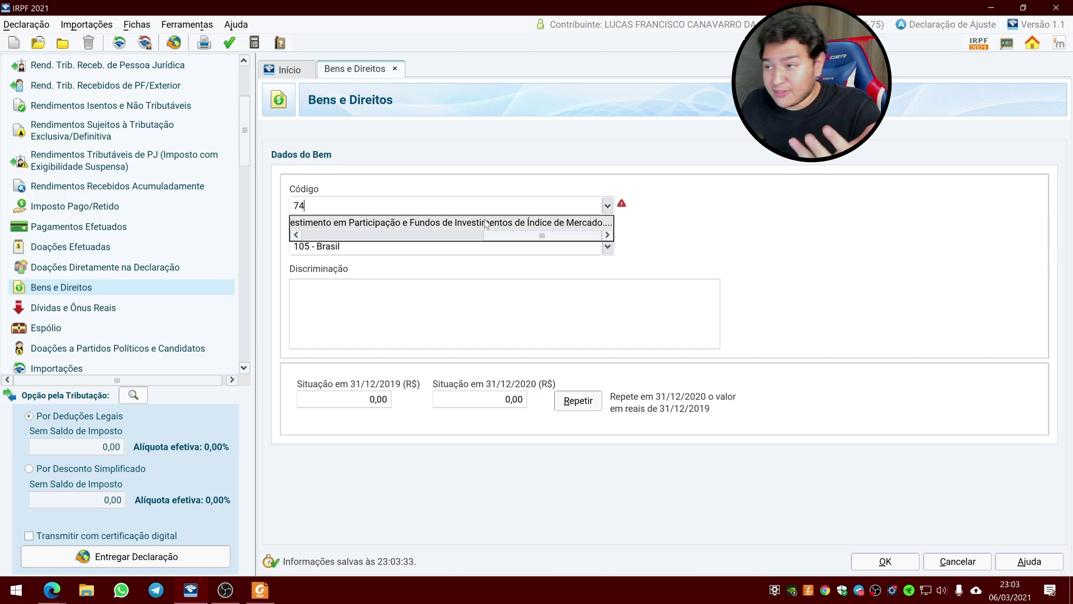
{"action": "left_click_drag", "start_coordinate": [502, 237], "coordinate": [340, 230]}
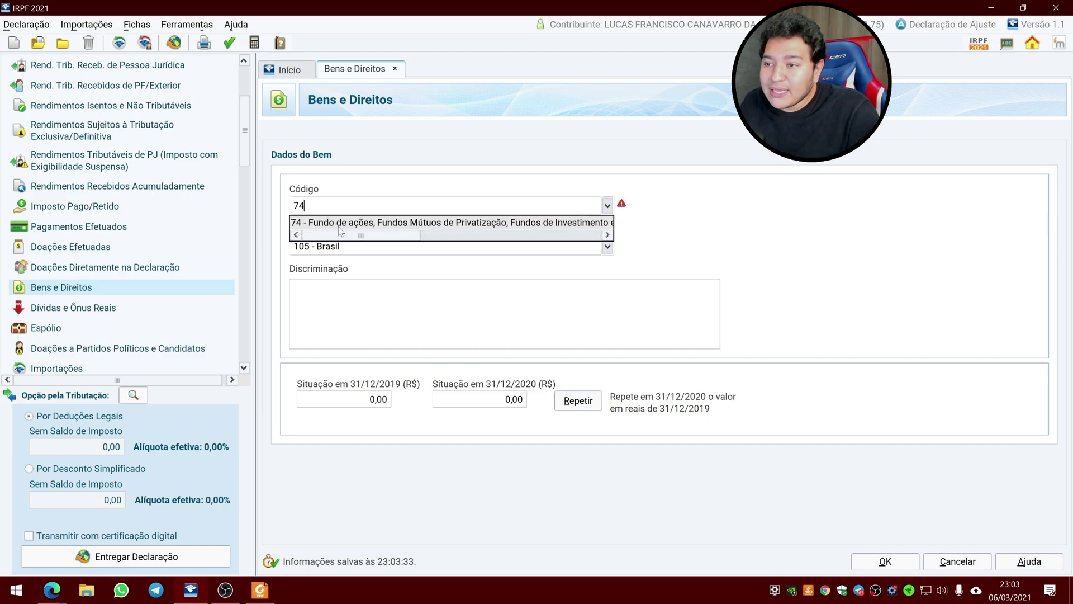
{"action": "left_click", "coordinate": [338, 228]}
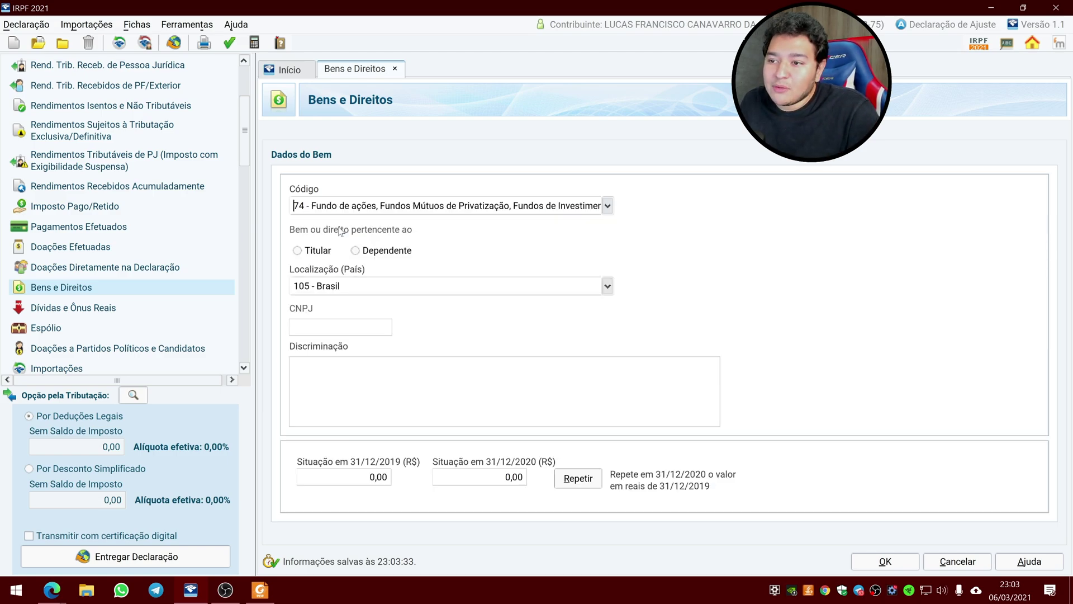
Copy the Alaska Black fund's CNPJ and name from the XP report into the asset form.
{"action": "left_click", "coordinate": [322, 328]}
{"action": "key", "text": "alt+Tab"}
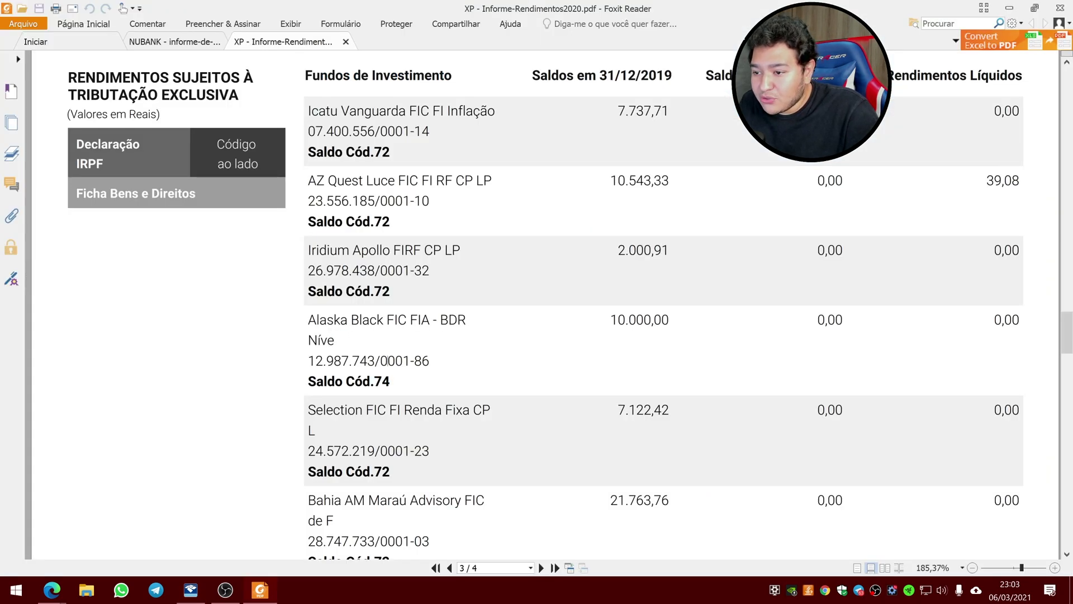
{"action": "left_click_drag", "start_coordinate": [429, 361], "coordinate": [307, 361]}
{"action": "key", "text": "alt+Tab"}
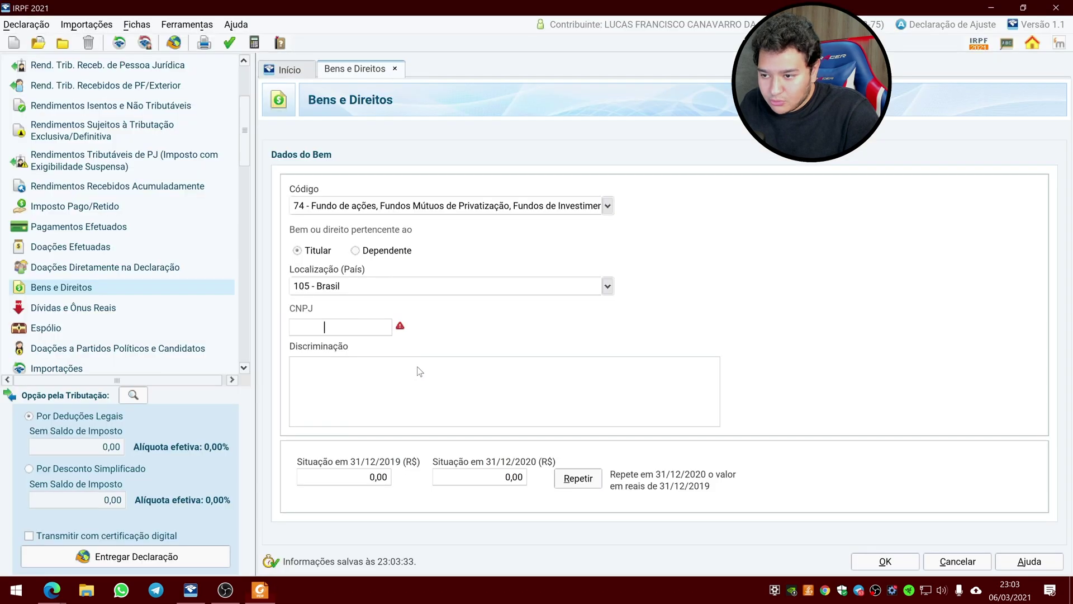
{"action": "left_click", "coordinate": [338, 327]}
{"action": "key", "text": "ctrl+v"}
{"action": "left_click", "coordinate": [400, 380]}
{"action": "key", "text": "alt+Tab"}
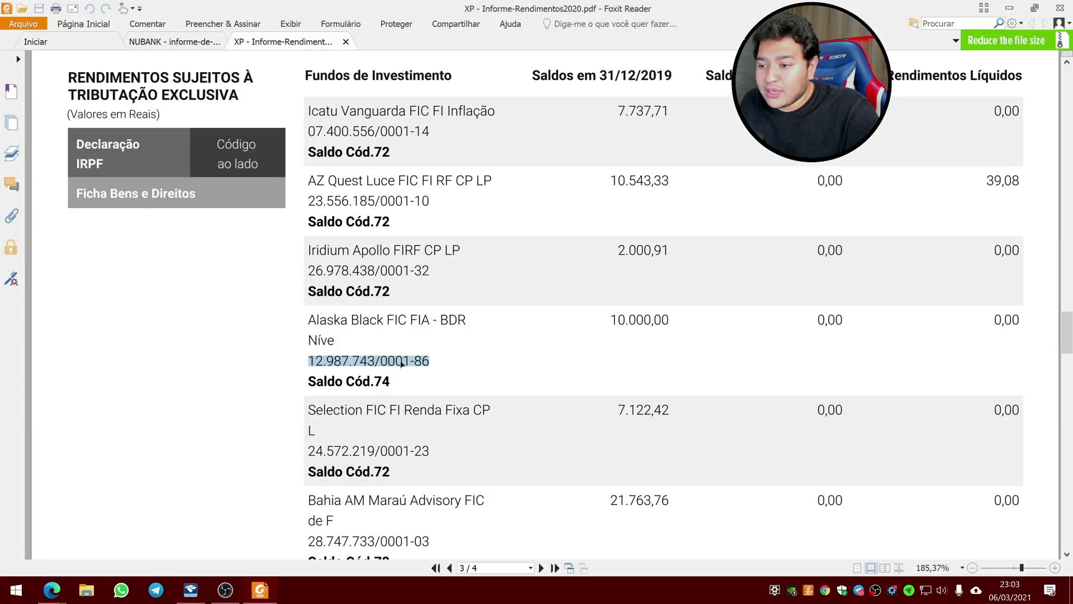
{"action": "left_click_drag", "start_coordinate": [308, 319], "coordinate": [328, 339]}
{"action": "key", "text": "ctrl+c"}
{"action": "key", "text": "alt+Tab"}
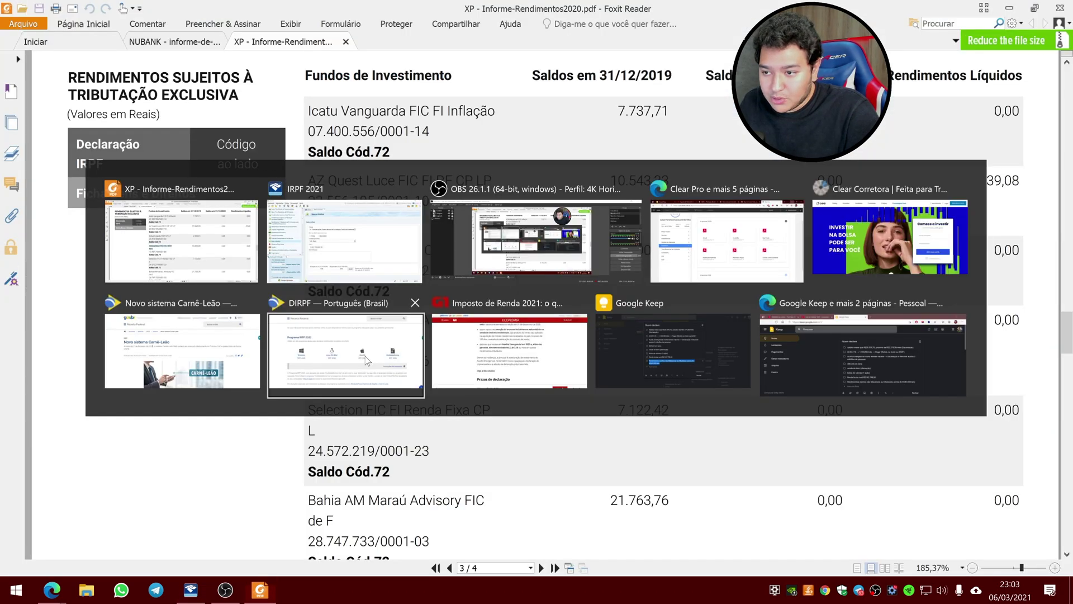
{"action": "key", "text": "ctrl+v"}
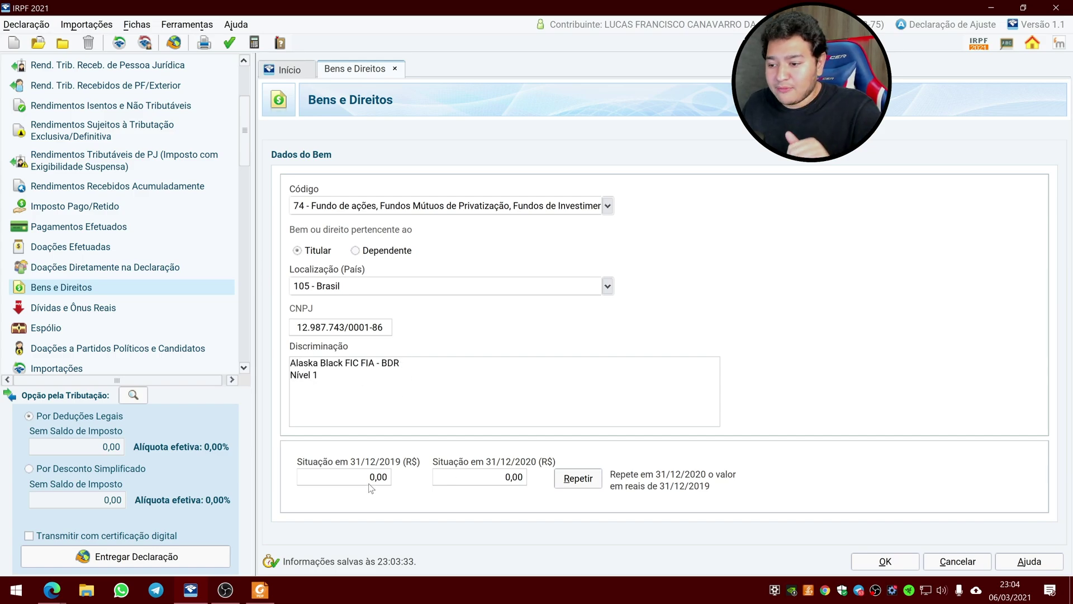
Enter 10.000,00 as the 31/12/2019 balance and save the asset.
{"action": "key", "text": "alt+Tab"}
{"action": "left_click_drag", "start_coordinate": [610, 319], "coordinate": [670, 320]}
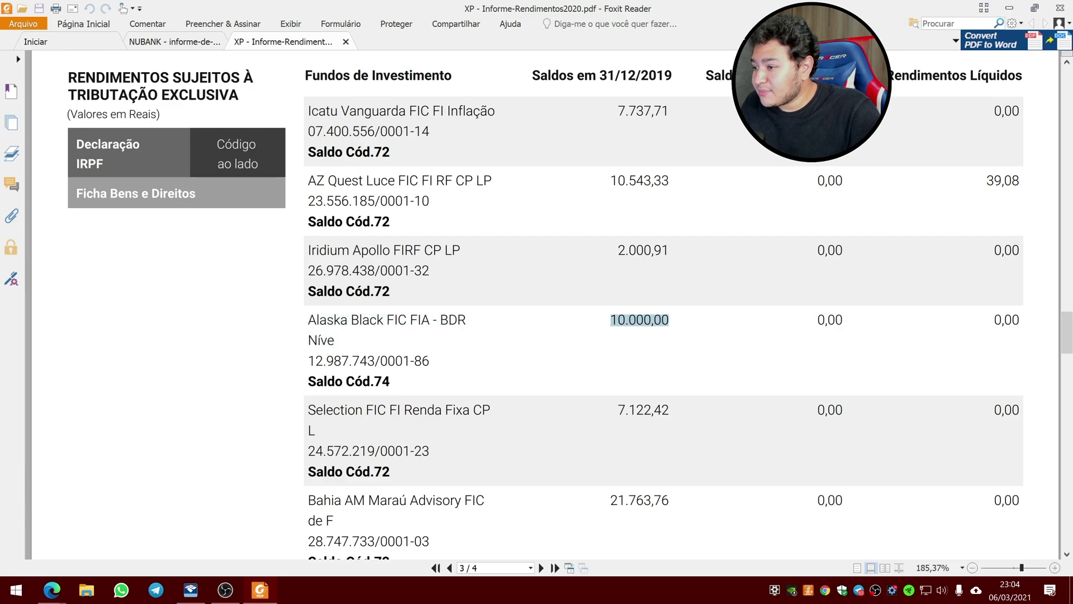
{"action": "key", "text": "ctrl+c"}
{"action": "key", "text": "alt+Tab"}
{"action": "key", "text": "ctrl+v"}
{"action": "key", "text": "alt+Tab"}
{"action": "left_click_drag", "start_coordinate": [817, 320], "coordinate": [843, 321]}
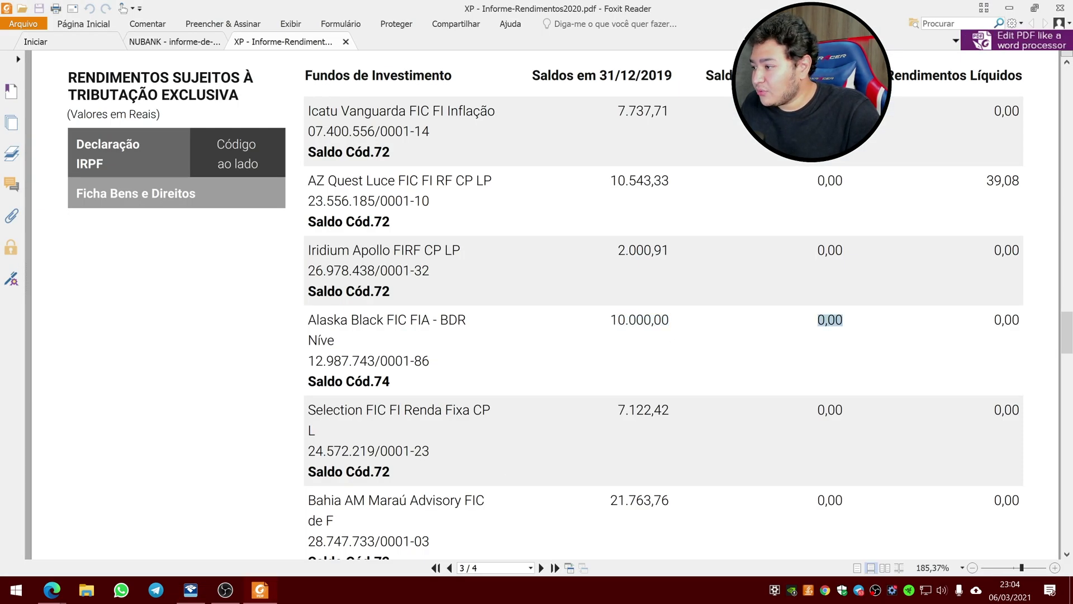
{"action": "key", "text": "alt+Tab"}
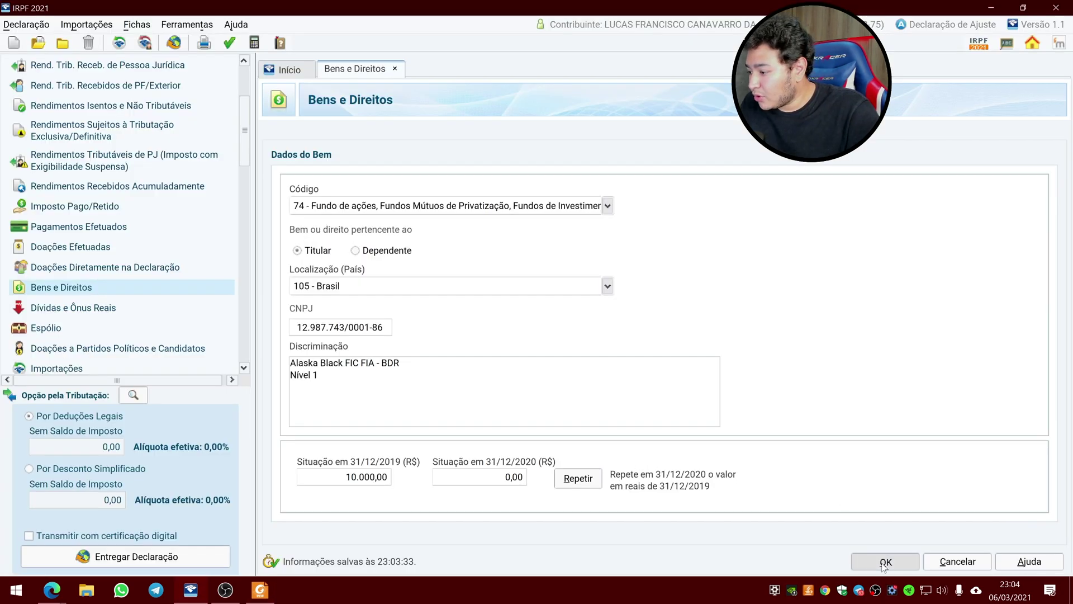
{"action": "left_click", "coordinate": [885, 561]}
Check the funds' net income values and the Iridium Apollo code 72 in the XP report.
{"action": "key", "text": "alt+Tab"}
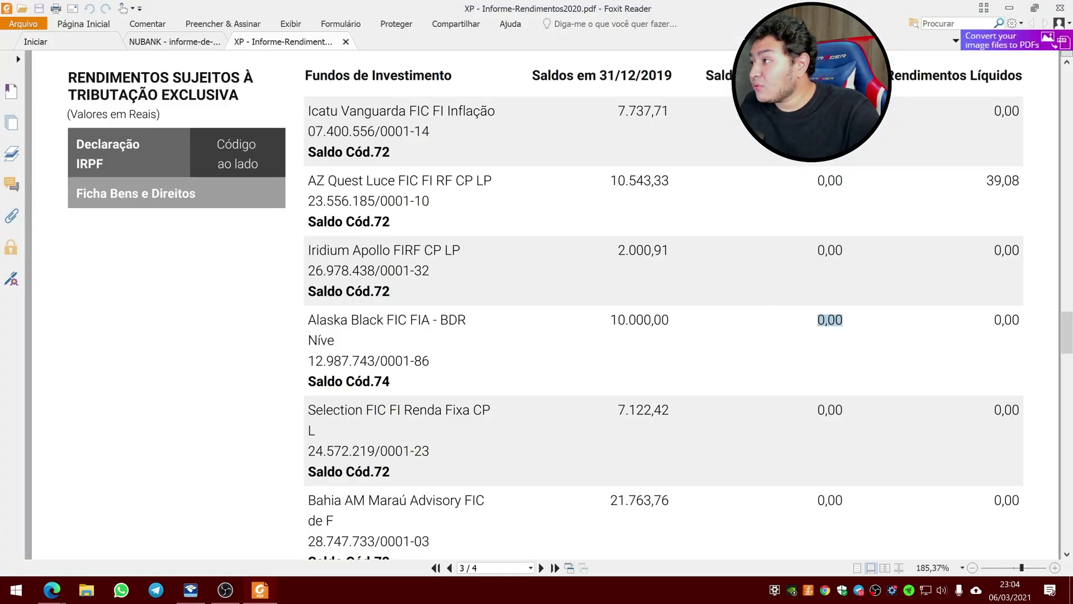
{"action": "left_click_drag", "start_coordinate": [890, 76], "coordinate": [1023, 77]}
{"action": "left_click_drag", "start_coordinate": [995, 319], "coordinate": [1020, 320]}
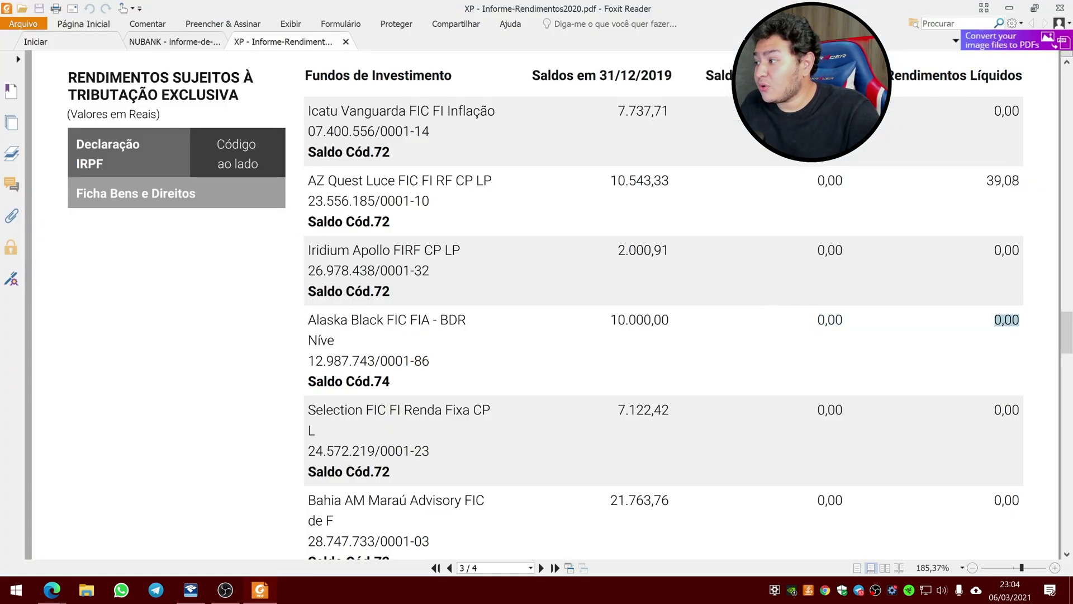
{"action": "left_click", "coordinate": [1024, 282]}
{"action": "double_click", "coordinate": [1023, 265]}
{"action": "left_click", "coordinate": [1023, 274]}
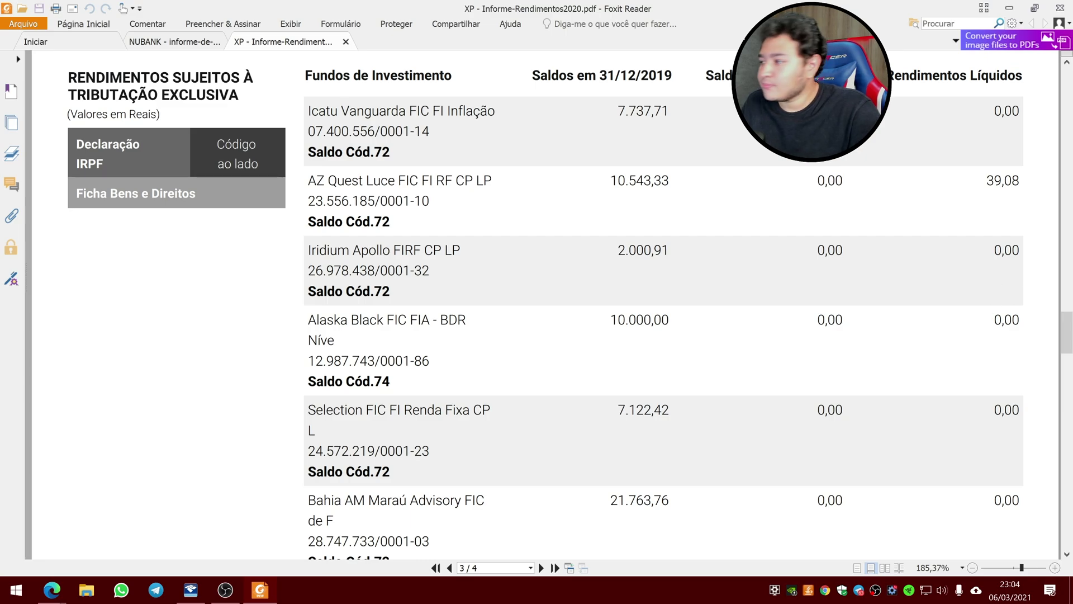
{"action": "double_click", "coordinate": [1017, 284]}
{"action": "left_click_drag", "start_coordinate": [1015, 278], "coordinate": [1013, 214]}
{"action": "left_click", "coordinate": [986, 123]}
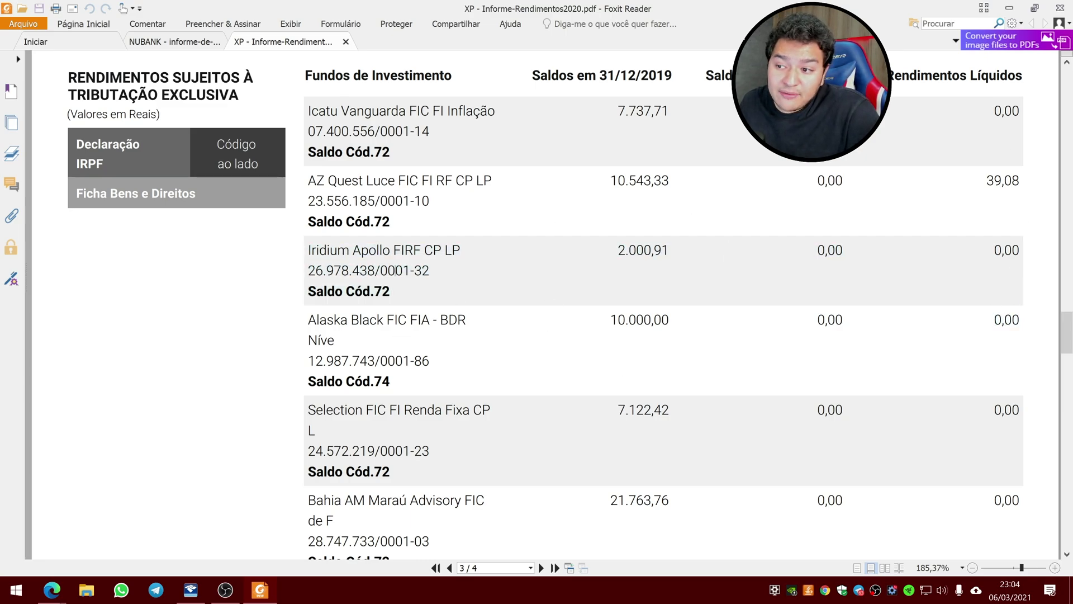
{"action": "left_click_drag", "start_coordinate": [374, 291], "coordinate": [403, 293]}
{"action": "key", "text": "alt+Tab"}
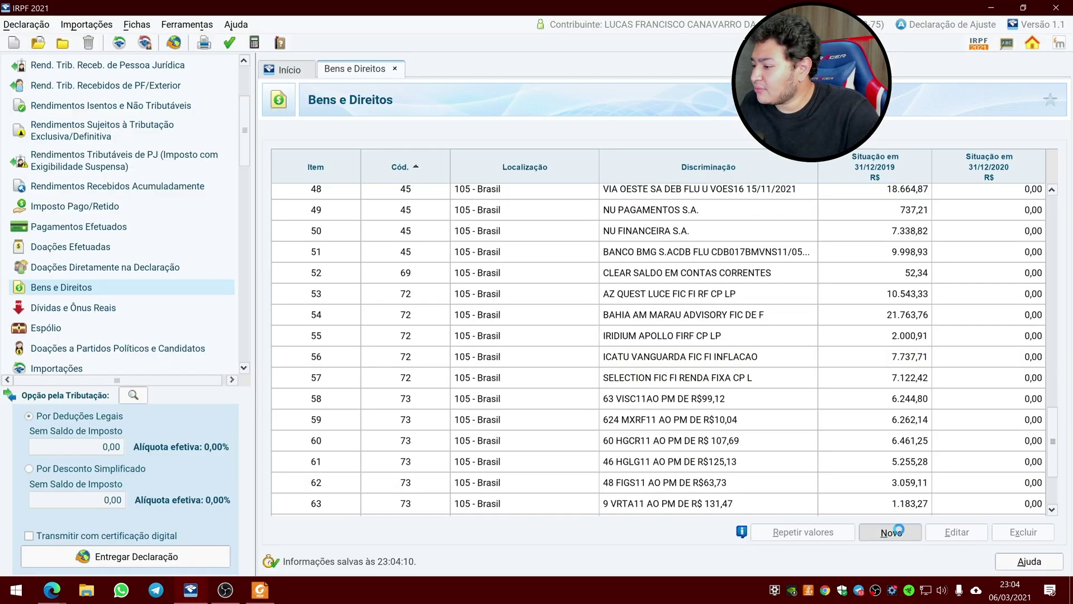
Start a new asset entry and search the codes with '72', then 'curto'.
{"action": "left_click", "coordinate": [901, 530]}
{"action": "type", "text": "72"}
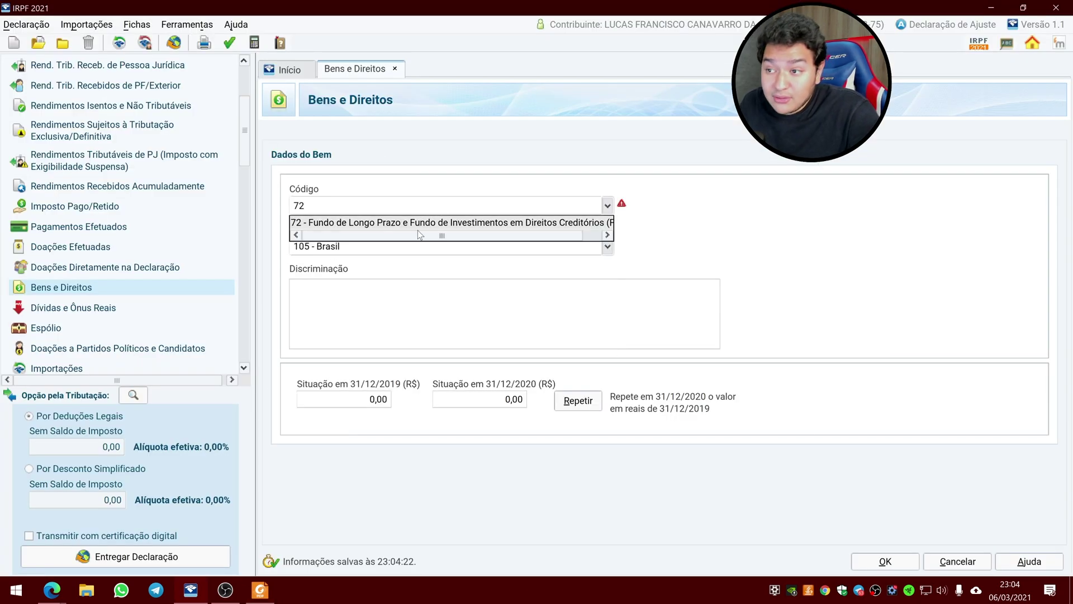
{"action": "left_click_drag", "start_coordinate": [351, 237], "coordinate": [450, 232]}
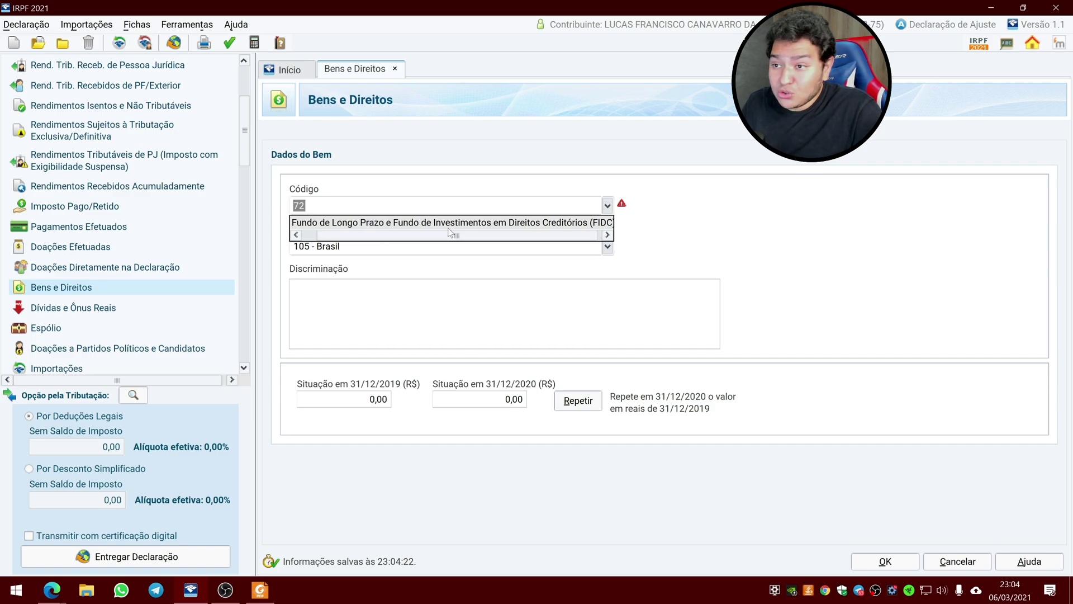
{"action": "key", "text": "BackSpace"}
{"action": "type", "text": "curto"}
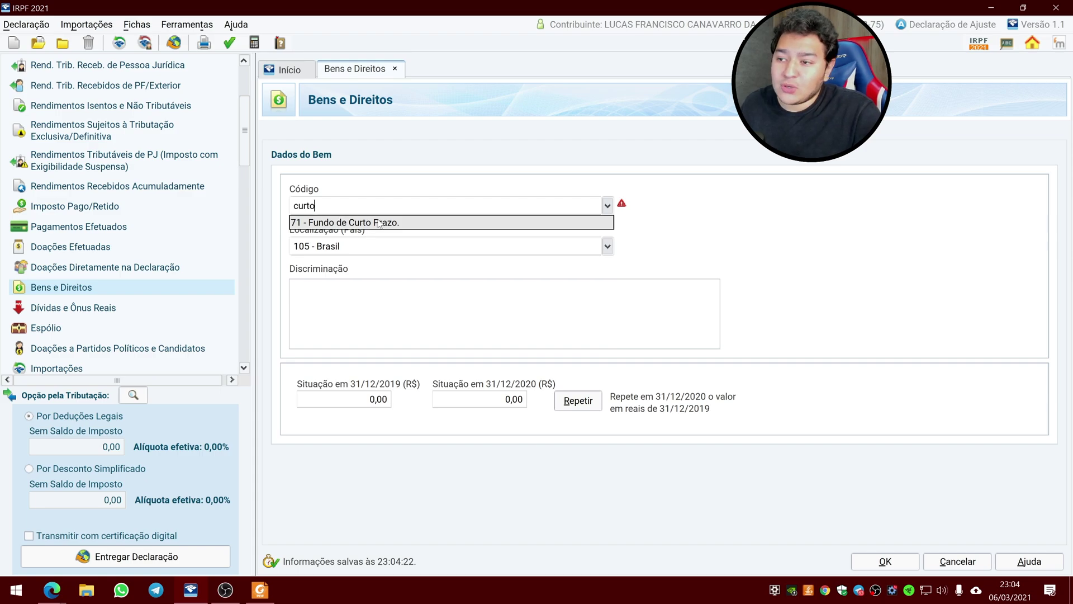
Look up code 72, the exclusive-taxation section and AZ Quest's 39,08 net income in the report.
{"action": "key", "text": "alt+Tab"}
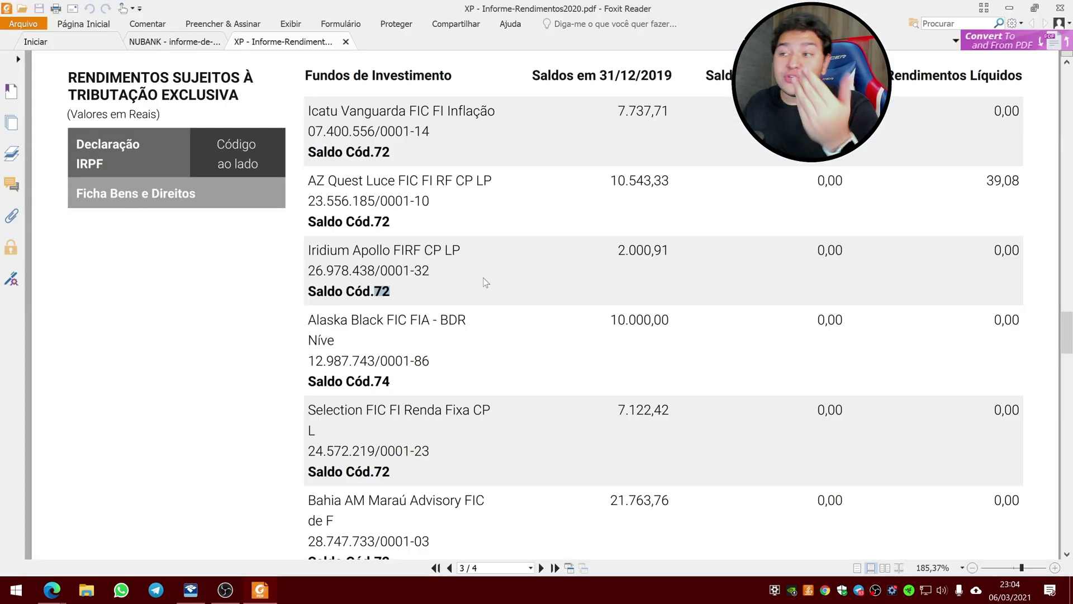
{"action": "left_click", "coordinate": [385, 292]}
{"action": "left_click_drag", "start_coordinate": [370, 152], "coordinate": [390, 152]}
{"action": "left_click", "coordinate": [390, 152]}
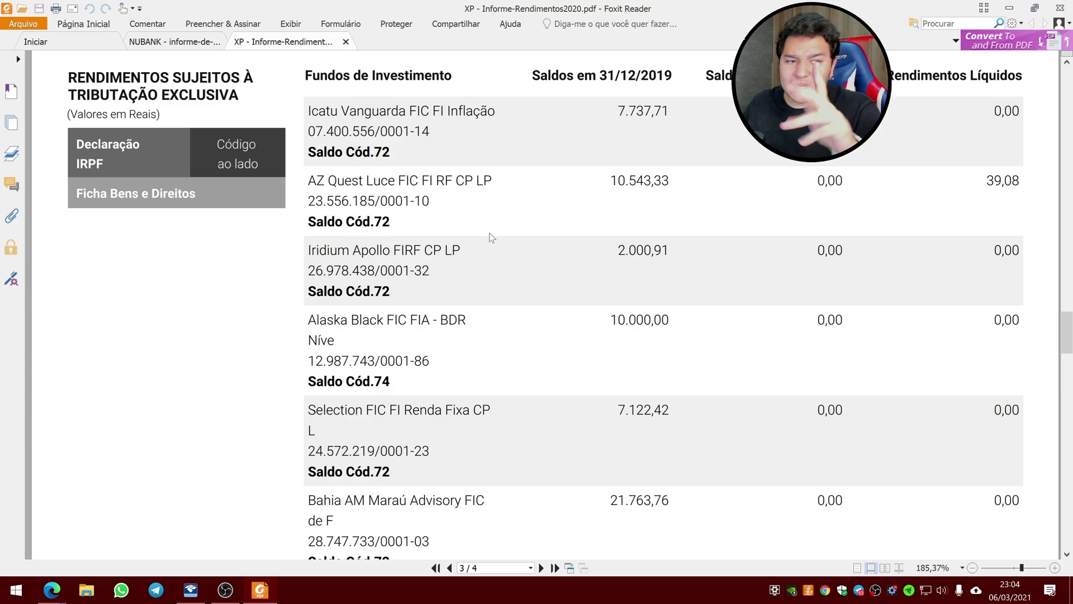
{"action": "scroll", "coordinate": [463, 283], "scroll_direction": "up", "scroll_amount": 1}
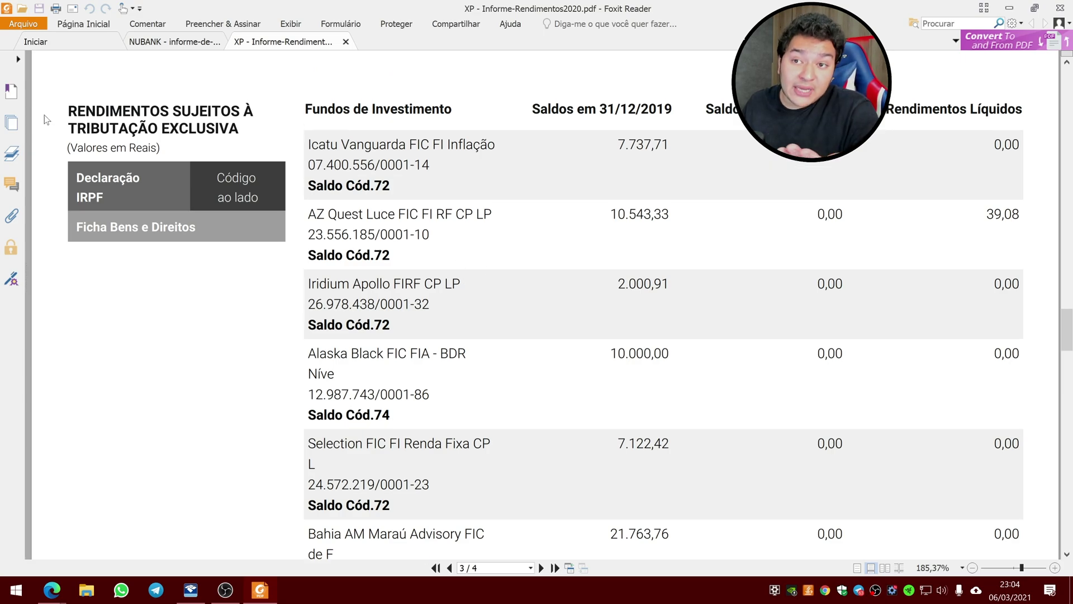
{"action": "left_click_drag", "start_coordinate": [68, 111], "coordinate": [229, 129]}
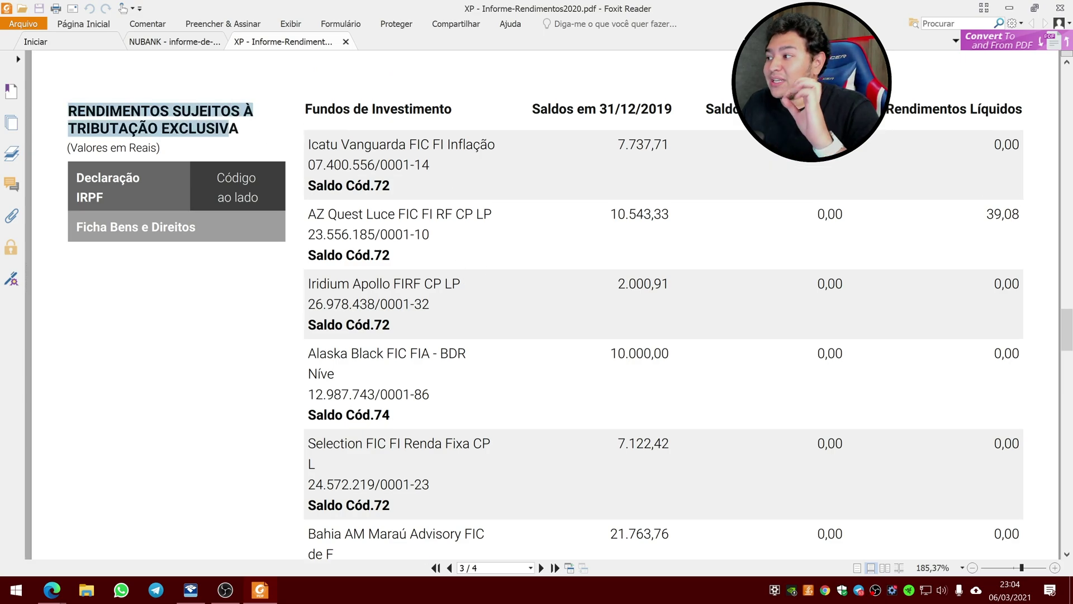
{"action": "double_click", "coordinate": [994, 214]}
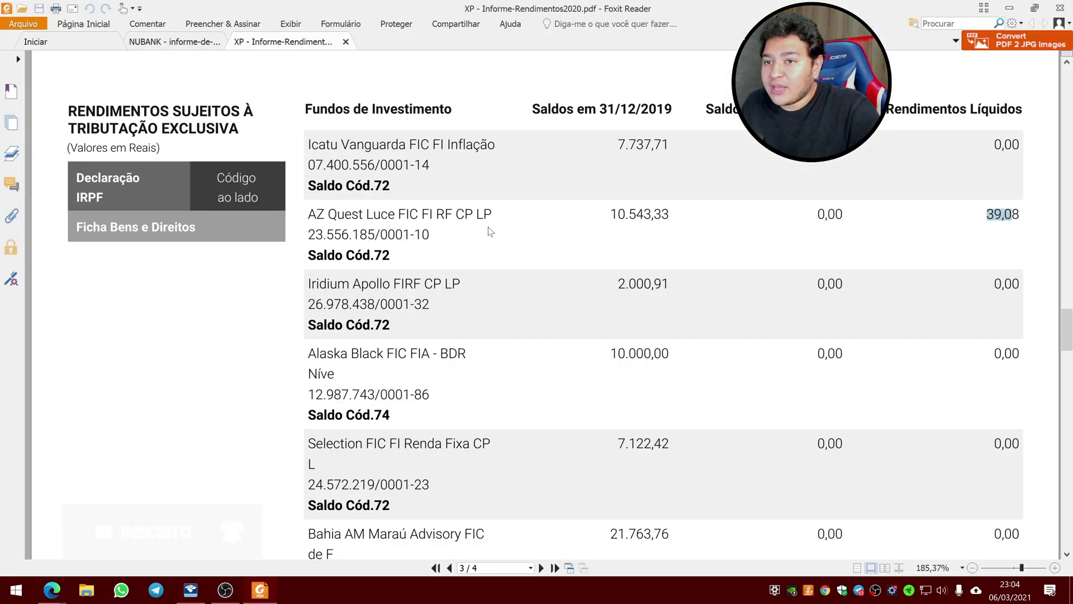
{"action": "key", "text": "alt+Tab"}
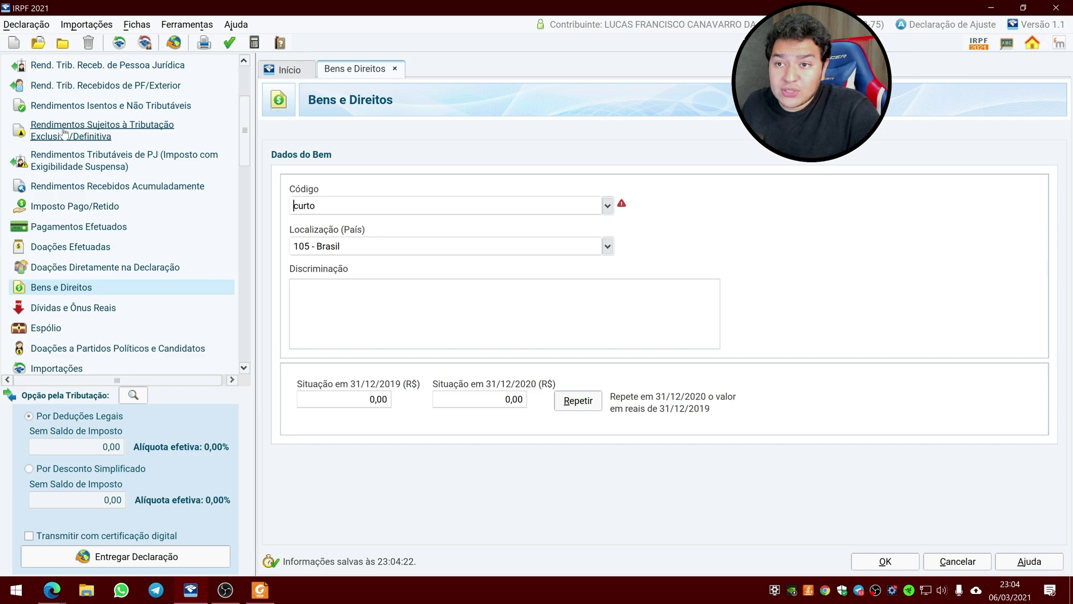
Review the existing exclusive-taxation income rows, including SELECTION, ICATU VANGUARDA and AZ QUEST LUCE.
{"action": "left_click", "coordinate": [76, 134]}
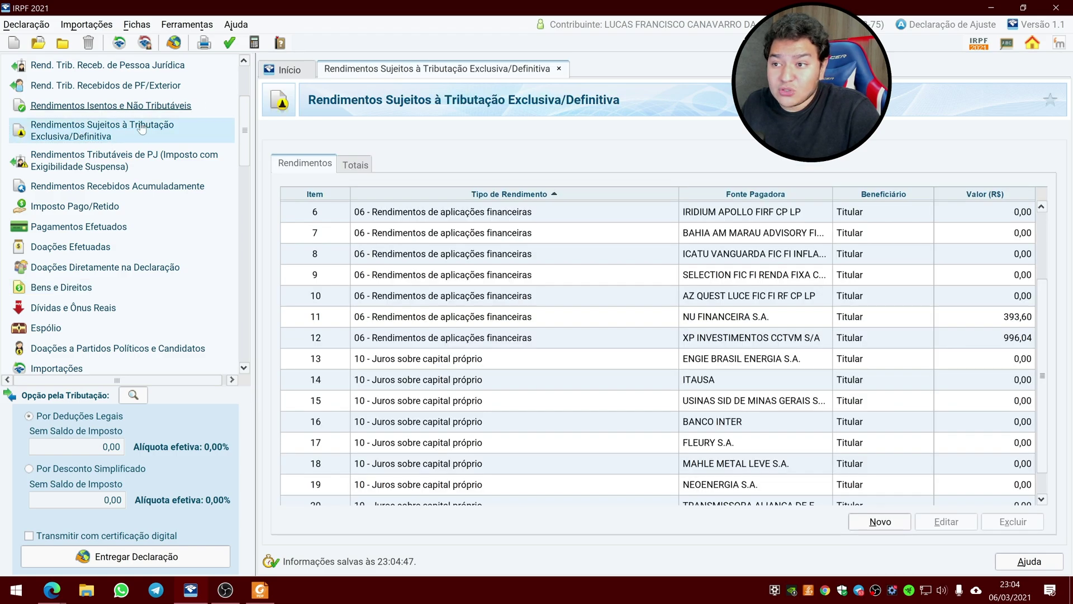
{"action": "left_click", "coordinate": [896, 522]}
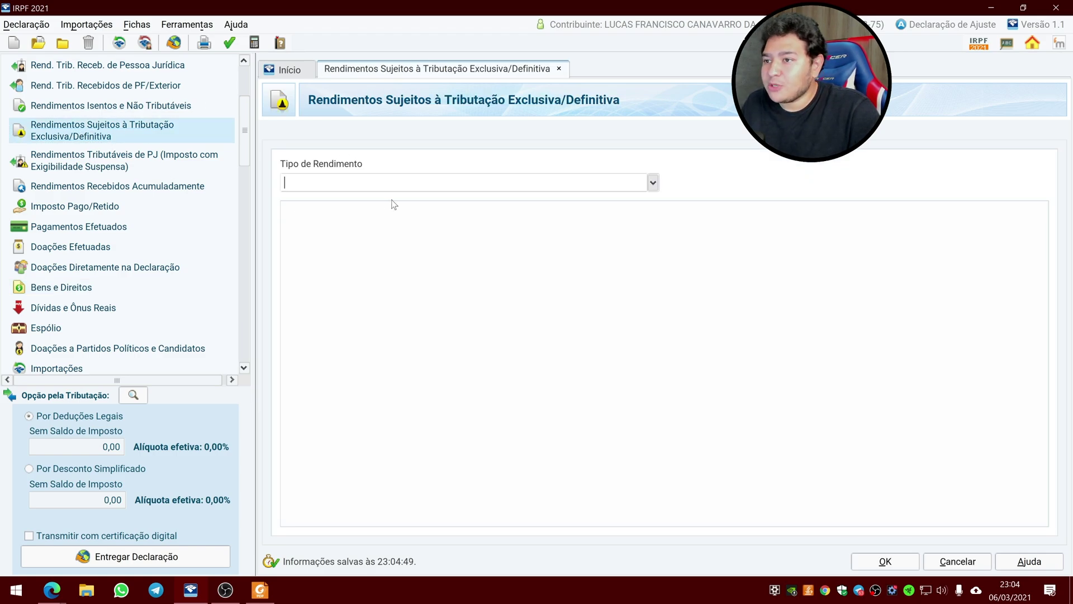
{"action": "left_click", "coordinate": [958, 562]}
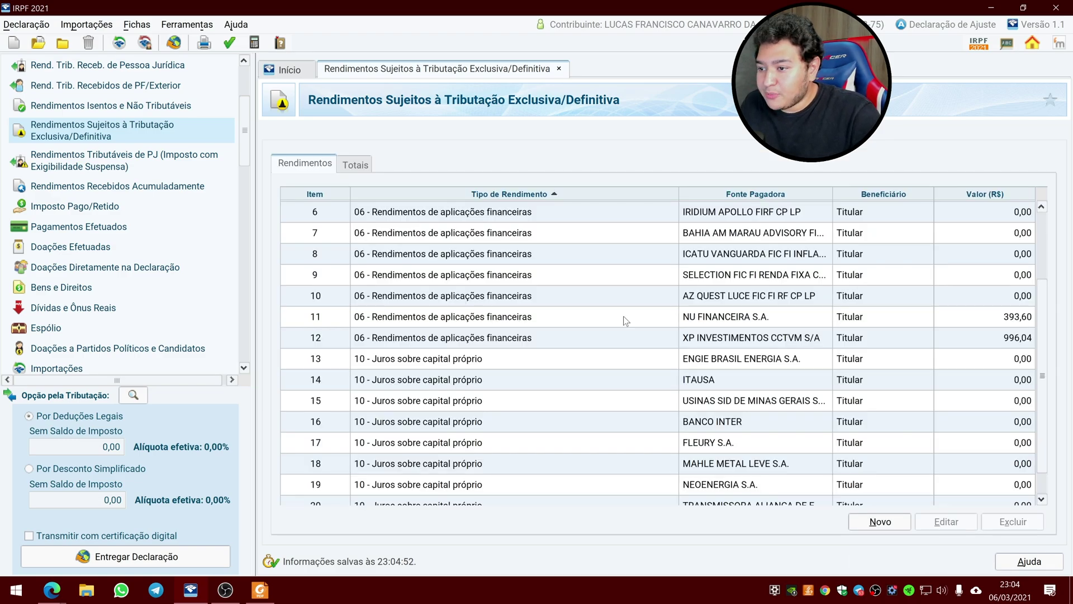
{"action": "scroll", "coordinate": [519, 350], "scroll_direction": "down", "scroll_amount": 1}
{"action": "scroll", "coordinate": [572, 352], "scroll_direction": "up", "scroll_amount": 3}
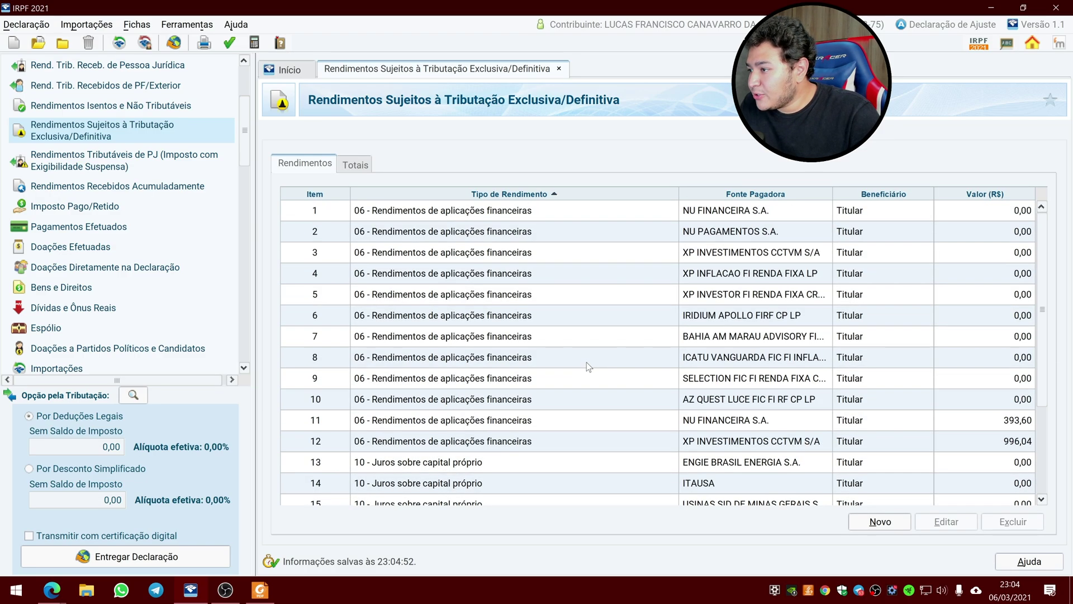
{"action": "left_click", "coordinate": [704, 401]}
{"action": "left_click", "coordinate": [715, 380]}
{"action": "left_click", "coordinate": [710, 315]}
{"action": "left_click", "coordinate": [712, 384]}
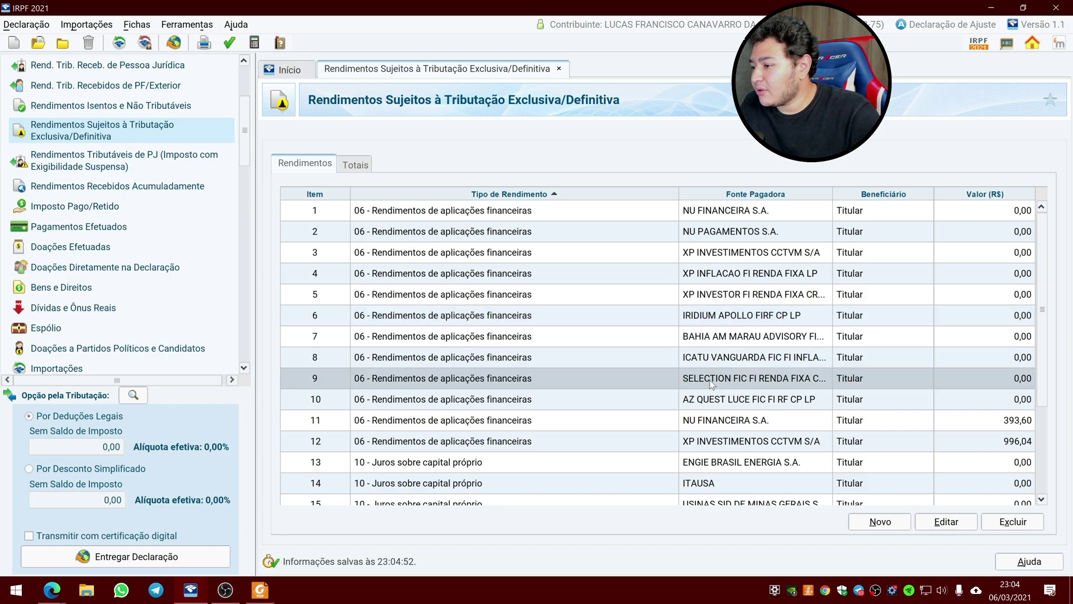
{"action": "left_click", "coordinate": [709, 366]}
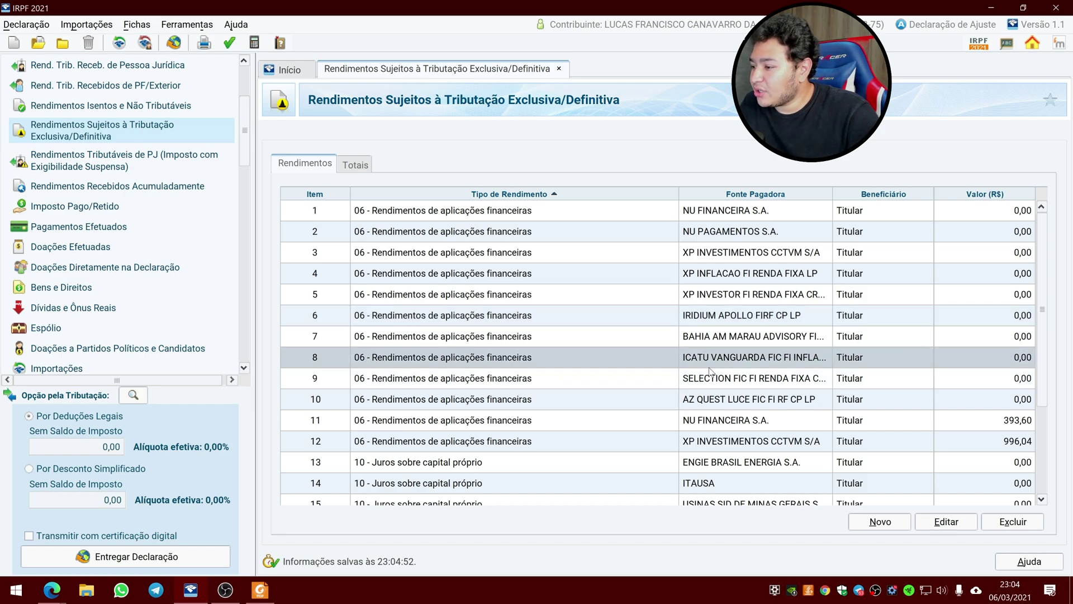
{"action": "left_click", "coordinate": [714, 402]}
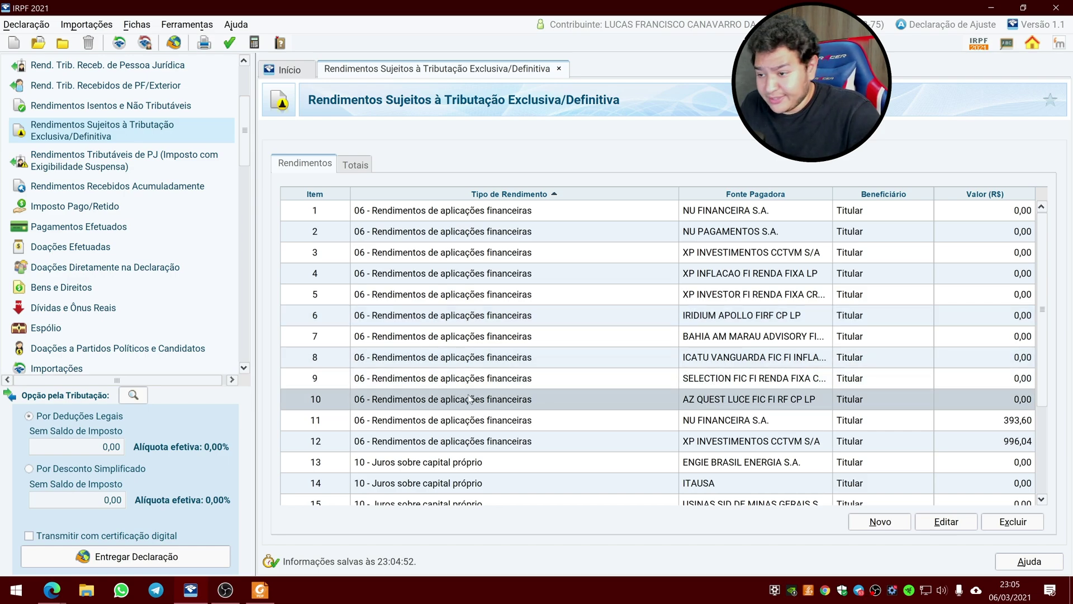
Start a new income entry of type 06 financial investment income for the Titular.
{"action": "left_click", "coordinate": [886, 524]}
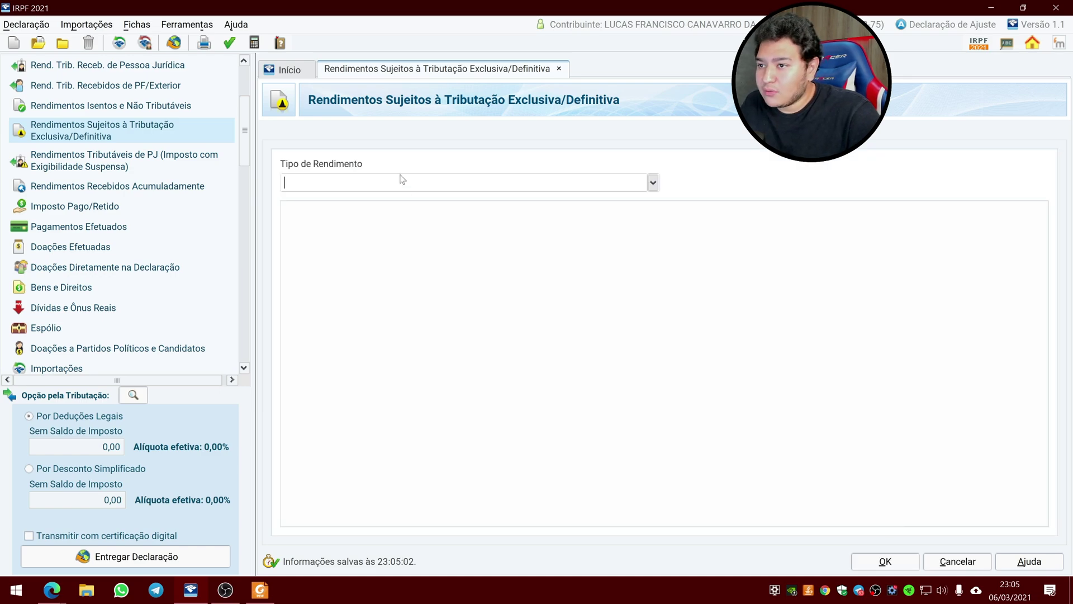
{"action": "type", "text": "fundo"}
{"action": "key", "text": "BackSpace"}
{"action": "key", "text": "BackSpace"}
{"action": "key", "text": "BackSpace"}
{"action": "key", "text": "BackSpace"}
{"action": "key", "text": "BackSpace"}
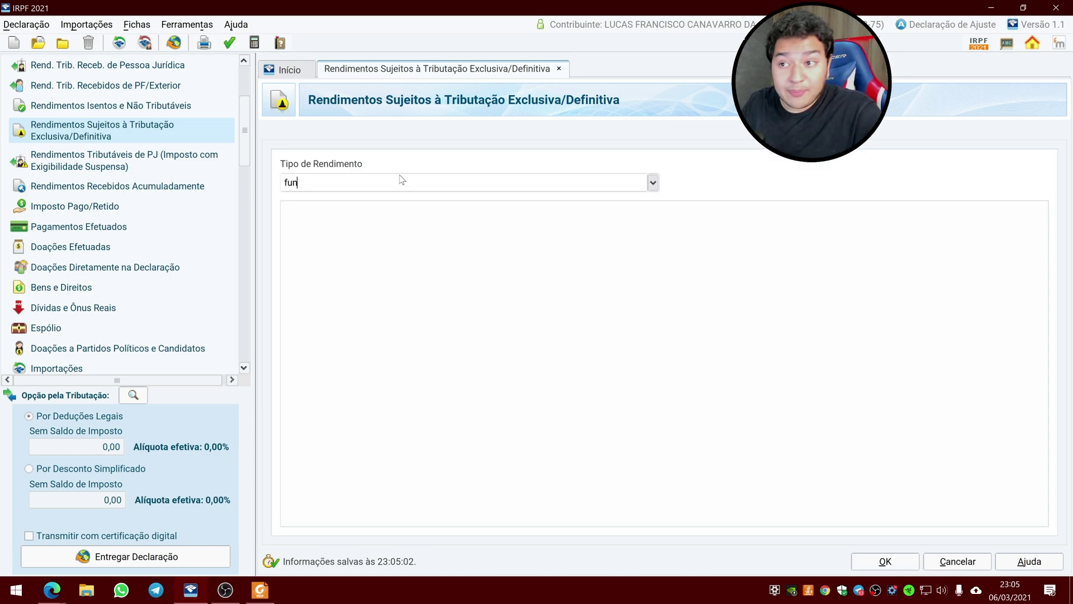
{"action": "type", "text": "rendi"}
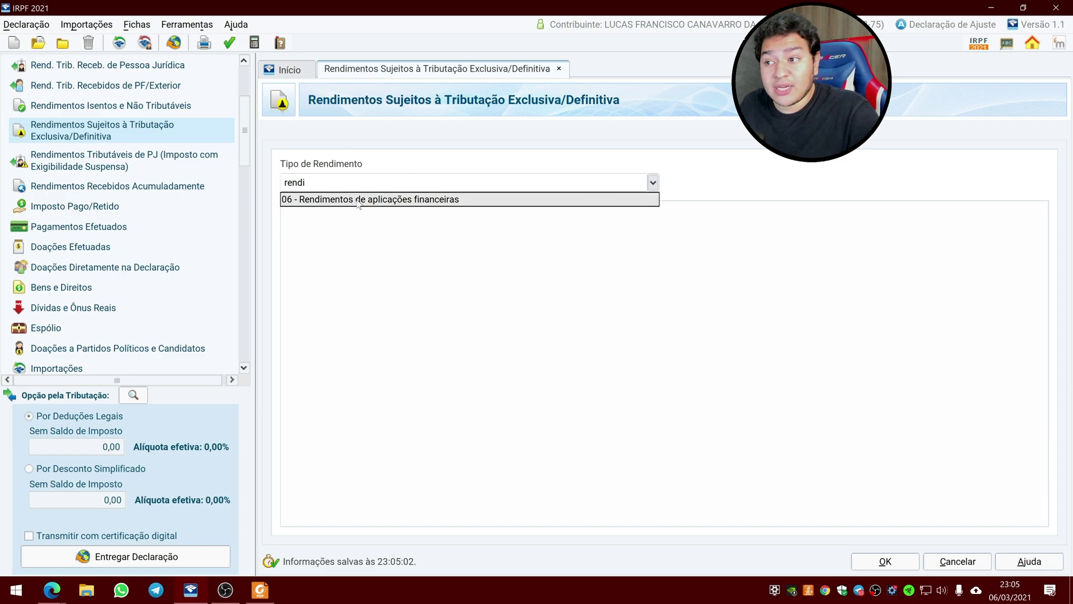
{"action": "left_click", "coordinate": [356, 200]}
{"action": "left_click", "coordinate": [340, 261]}
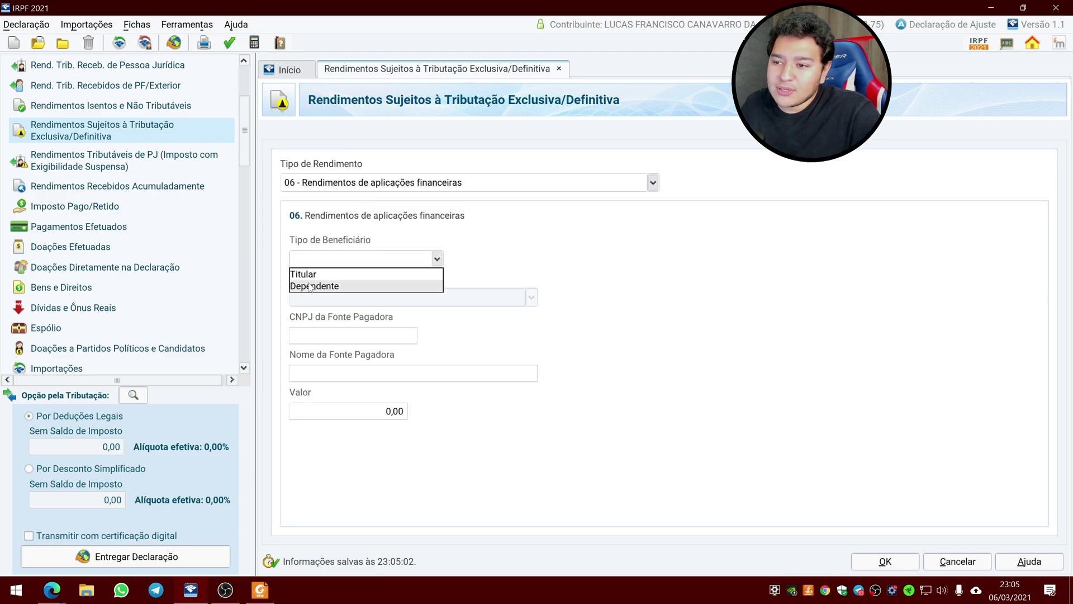
{"action": "left_click", "coordinate": [328, 275]}
{"action": "left_click", "coordinate": [339, 338]}
Paste the AZ Quest fund's CNPJ as the paying source and fill in its name.
{"action": "key", "text": "alt+Tab"}
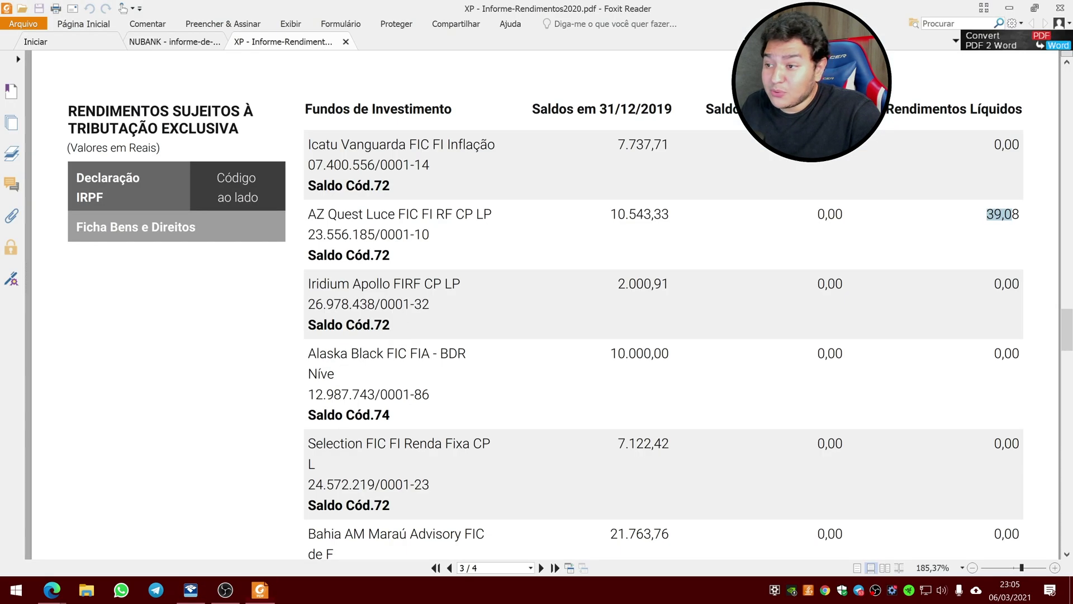
{"action": "left_click", "coordinate": [410, 256]}
{"action": "left_click_drag", "start_coordinate": [429, 234], "coordinate": [315, 234]}
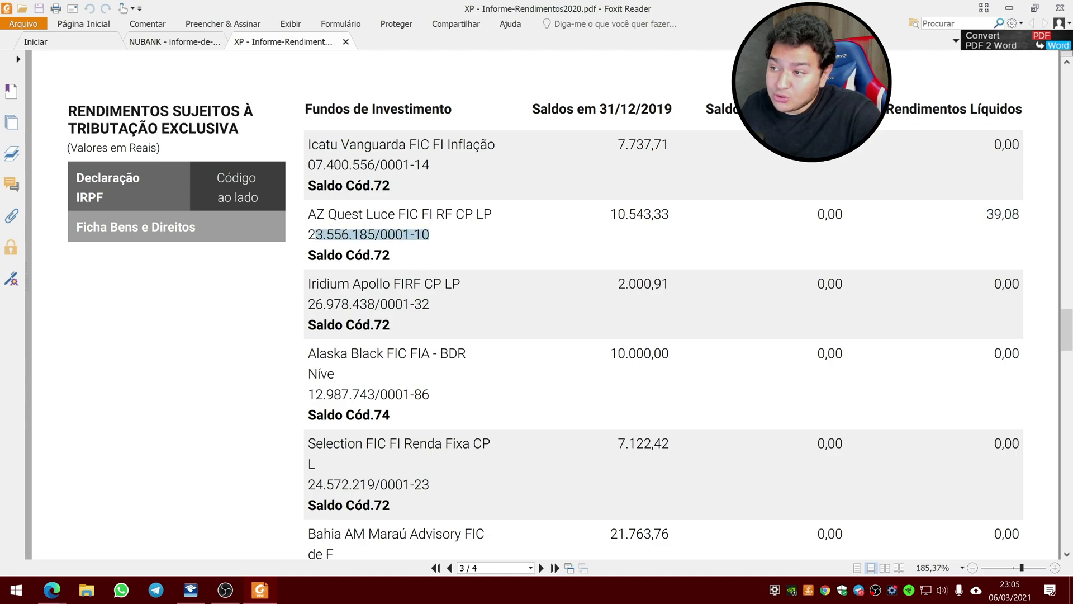
{"action": "key", "text": "ctrl+c"}
{"action": "key", "text": "alt+Tab"}
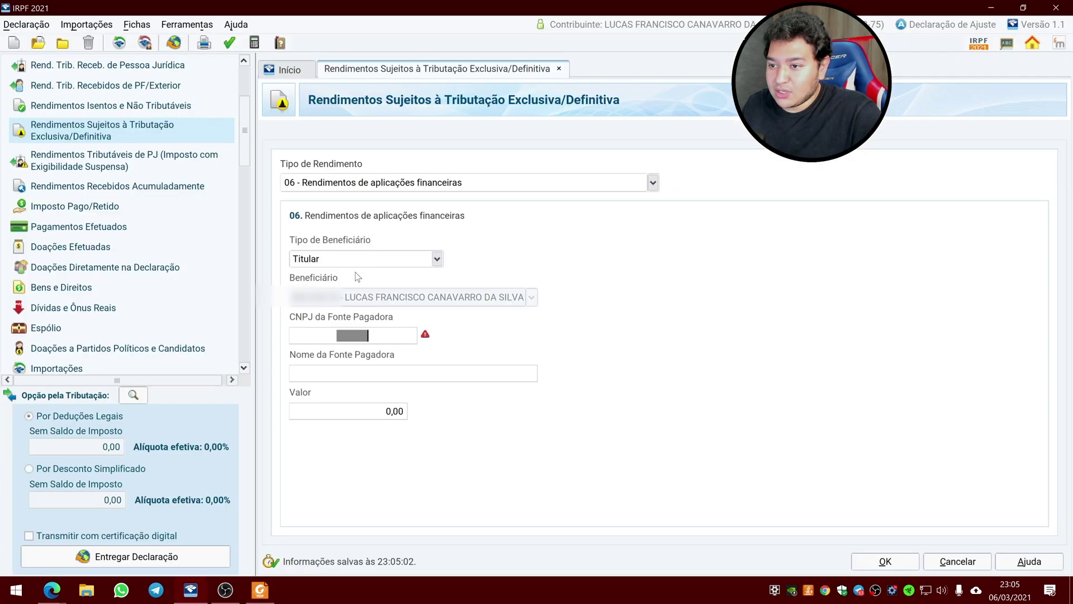
{"action": "key", "text": "ctrl+v"}
{"action": "left_click", "coordinate": [341, 376]}
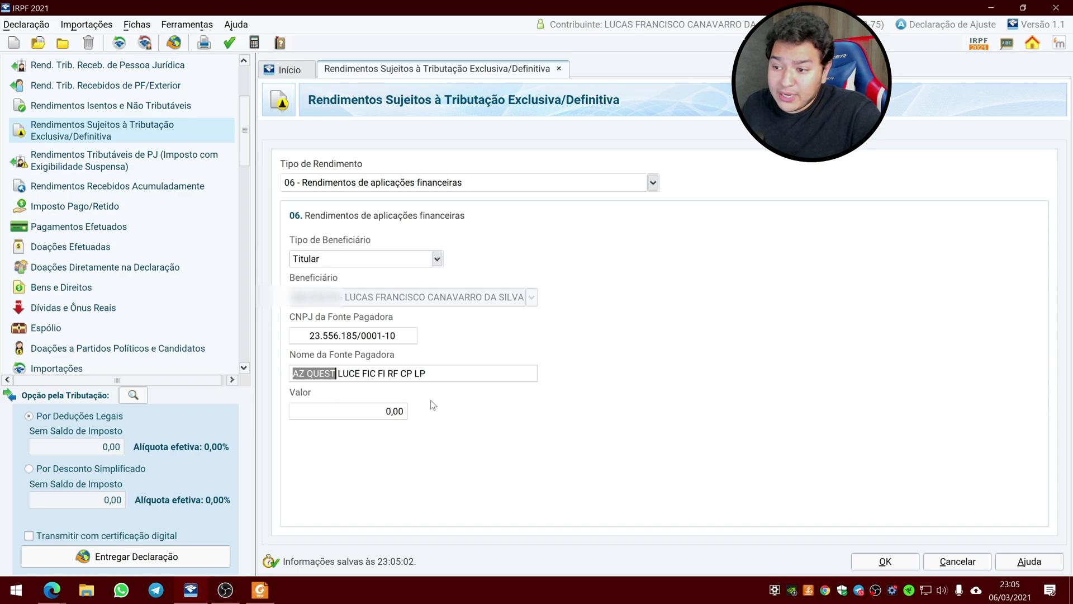
{"action": "key", "text": "Tab"}
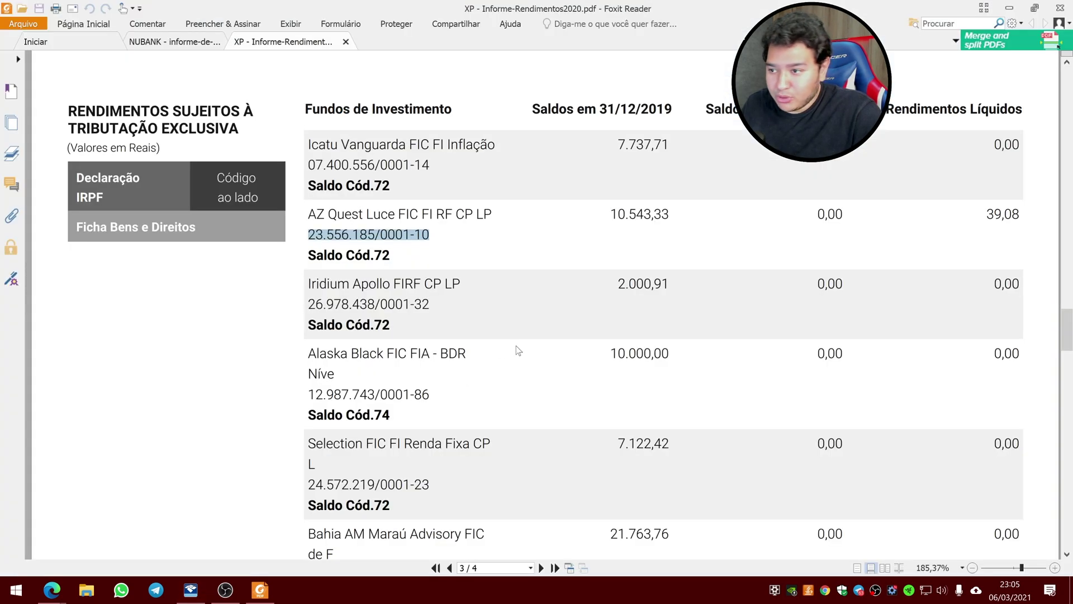
Enter 39,08 as the income value and save the entry.
{"action": "key", "text": "alt+Tab"}
{"action": "double_click", "coordinate": [1003, 214]}
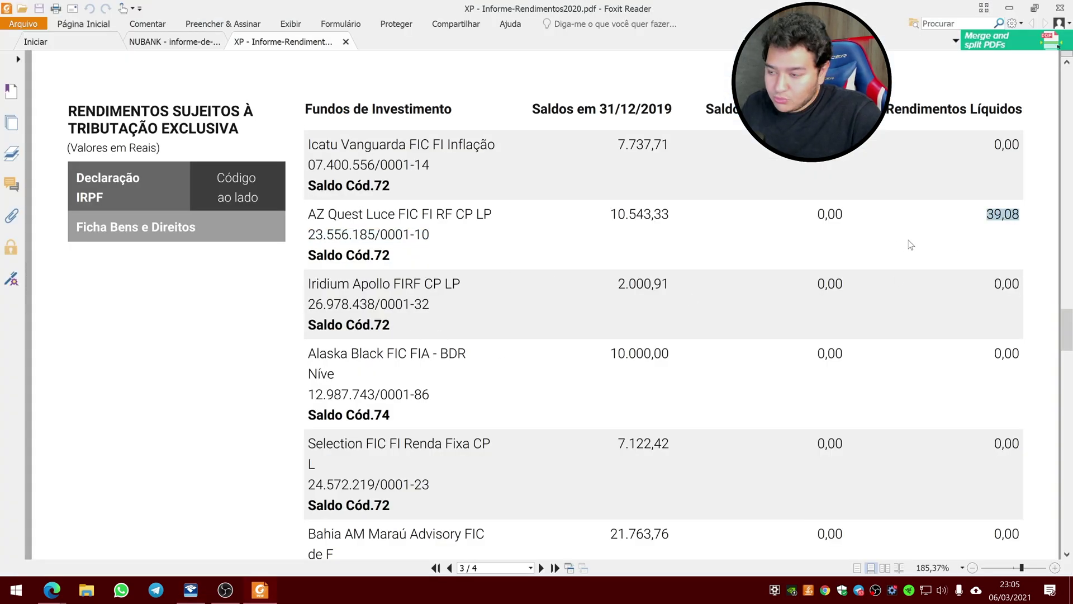
{"action": "key", "text": "ctrl+c"}
{"action": "key", "text": "alt+Tab"}
{"action": "key", "text": "ctrl+v"}
{"action": "left_click", "coordinate": [915, 566]}
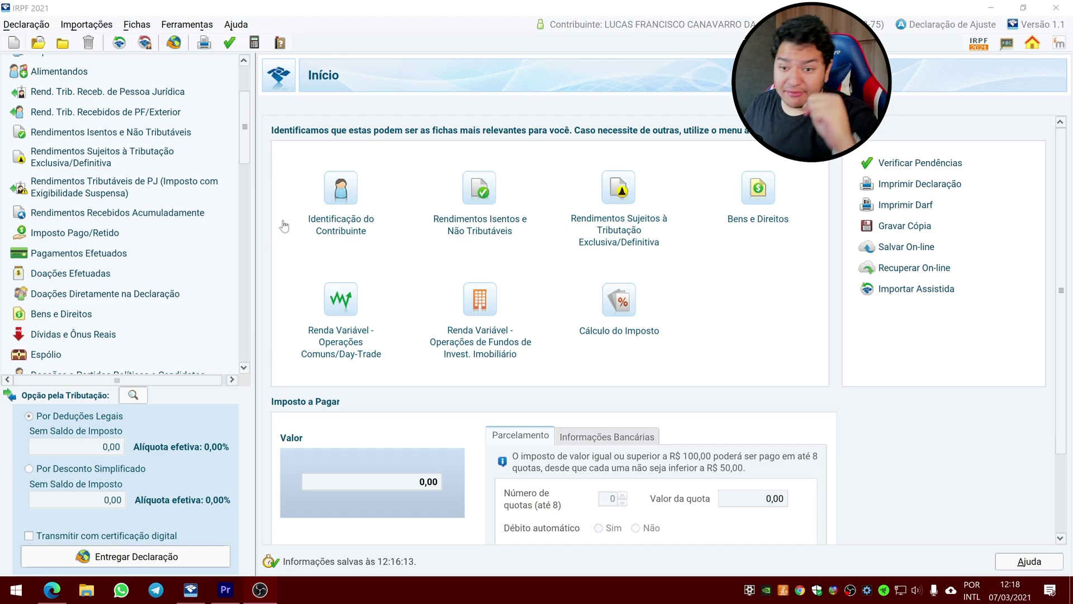
Find asset code 97 - VGBL by searching 'vgb', then return to the exclusive-taxation income list.
{"action": "left_click", "coordinate": [70, 314]}
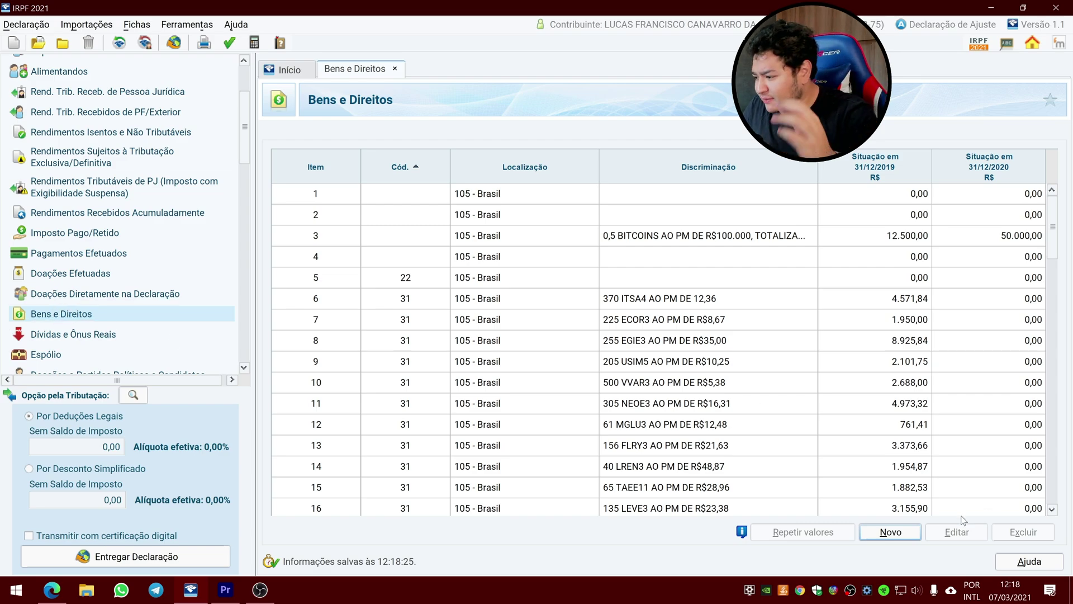
{"action": "left_click", "coordinate": [893, 534]}
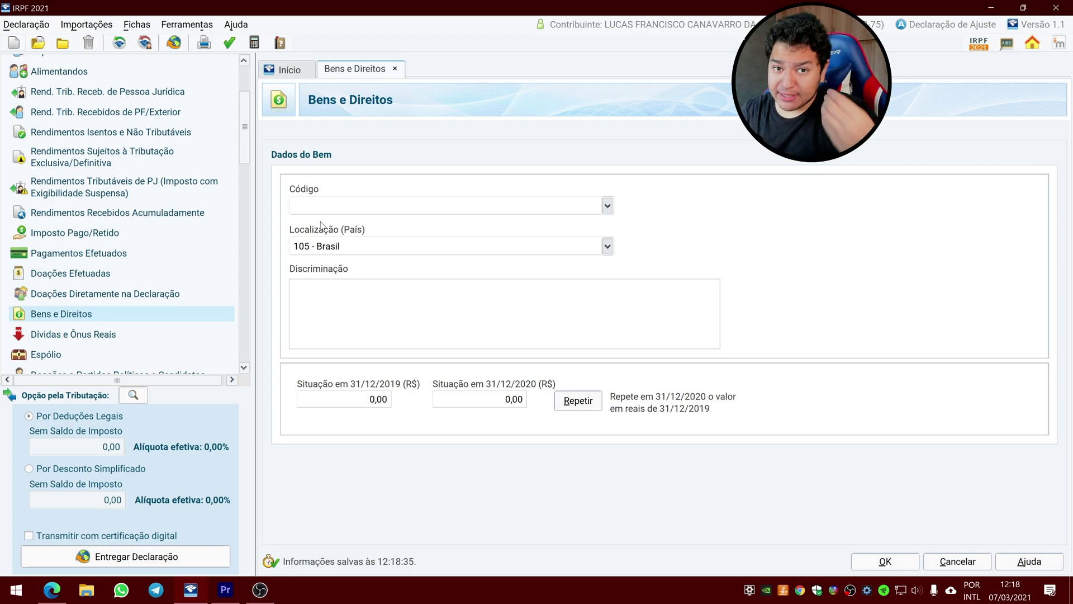
{"action": "type", "text": "vgb"}
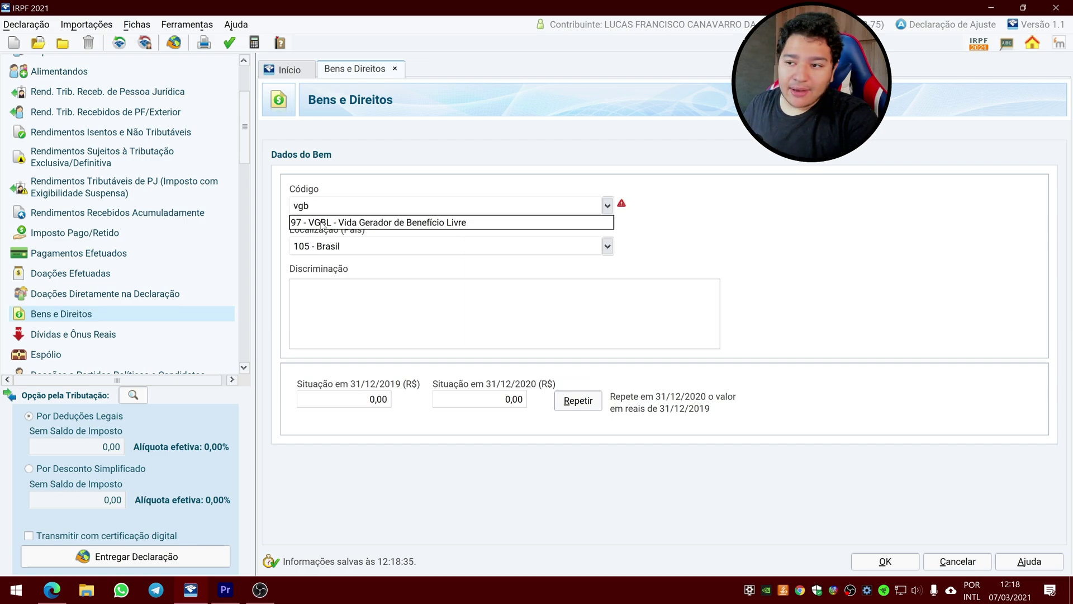
{"action": "left_click", "coordinate": [338, 222]}
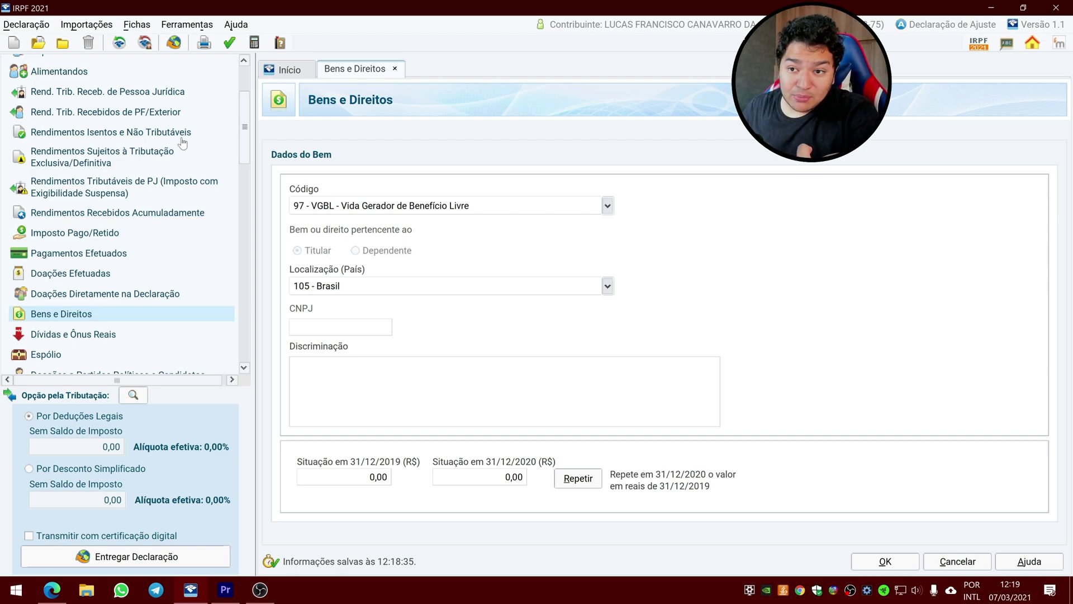
{"action": "left_click", "coordinate": [95, 156]}
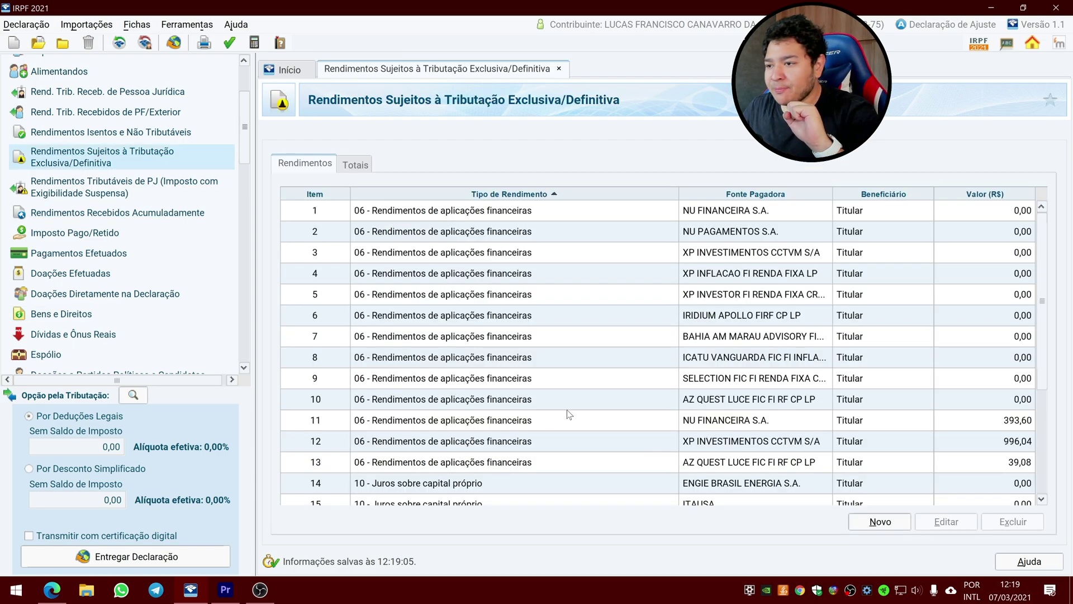
Search new-asset codes with 'pgbl', 'prev', 'com' and 'pg', then go to Pagamentos Efetuados.
{"action": "left_click", "coordinate": [491, 217]}
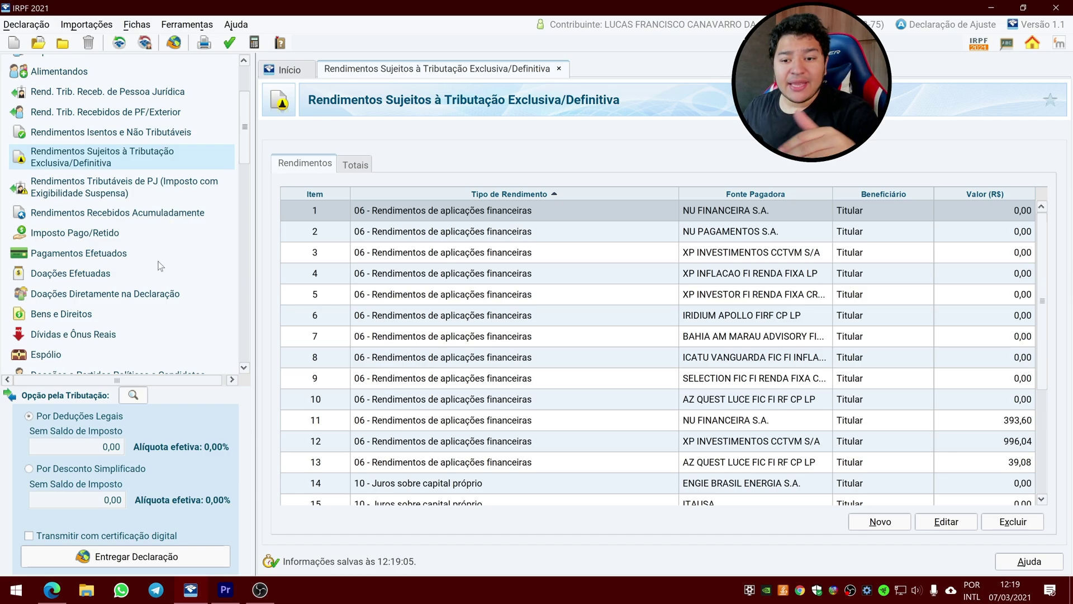
{"action": "left_click", "coordinate": [67, 316]}
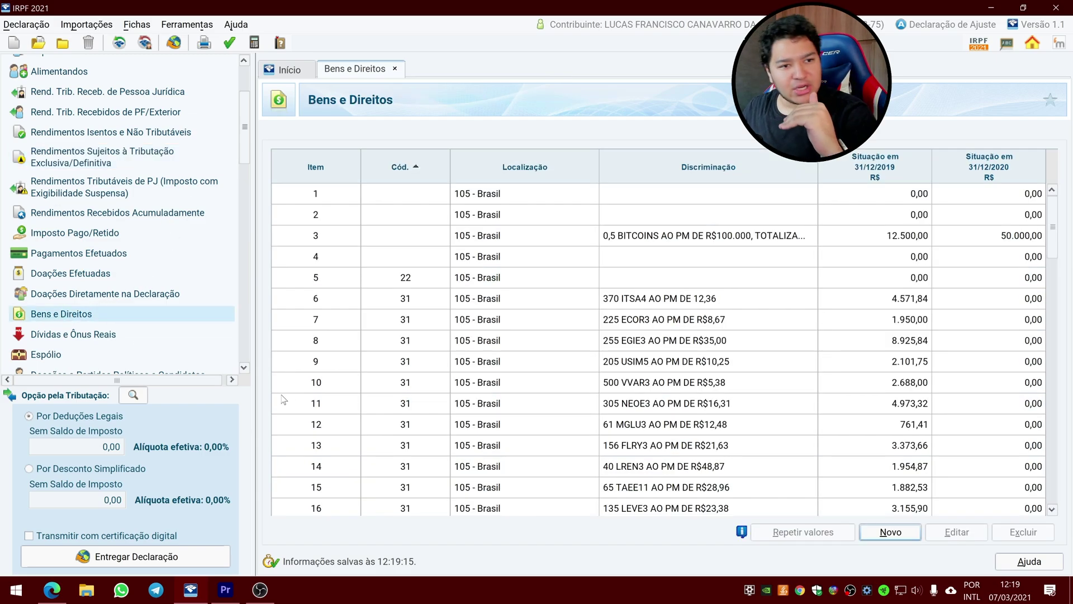
{"action": "left_click", "coordinate": [890, 536]}
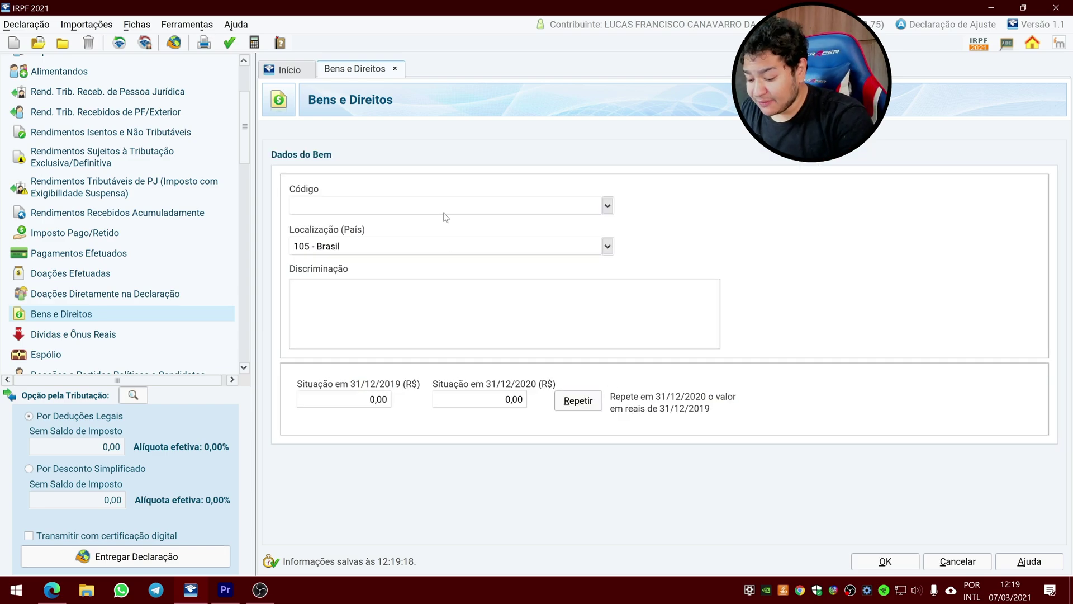
{"action": "type", "text": "pgbl"}
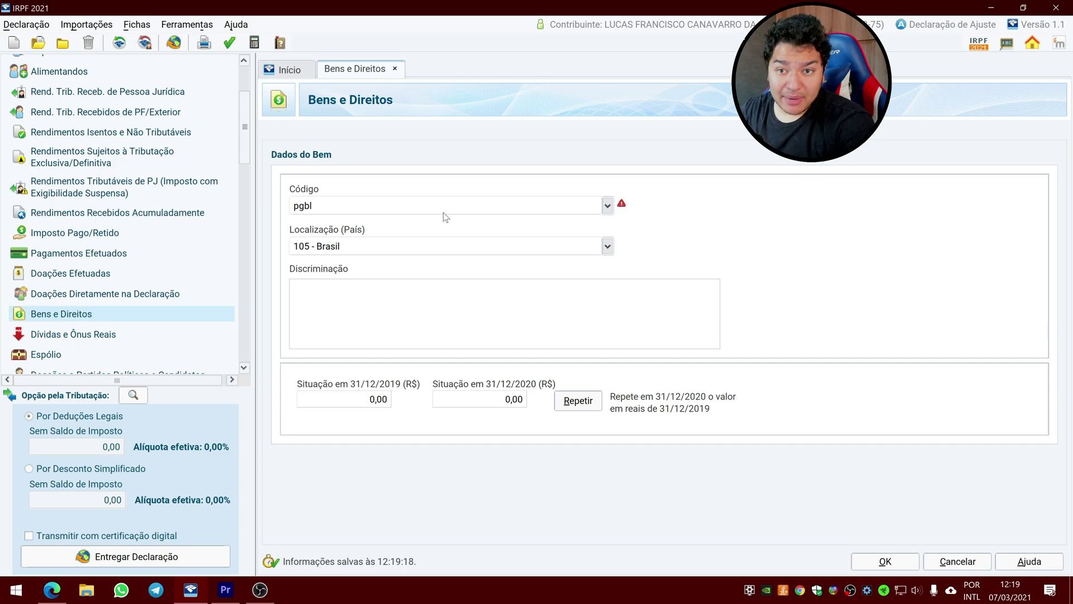
{"action": "key", "text": "BackSpace"}
{"action": "key", "text": "BackSpace"}
{"action": "key", "text": "BackSpace"}
{"action": "key", "text": "BackSpace"}
{"action": "type", "text": "prev"}
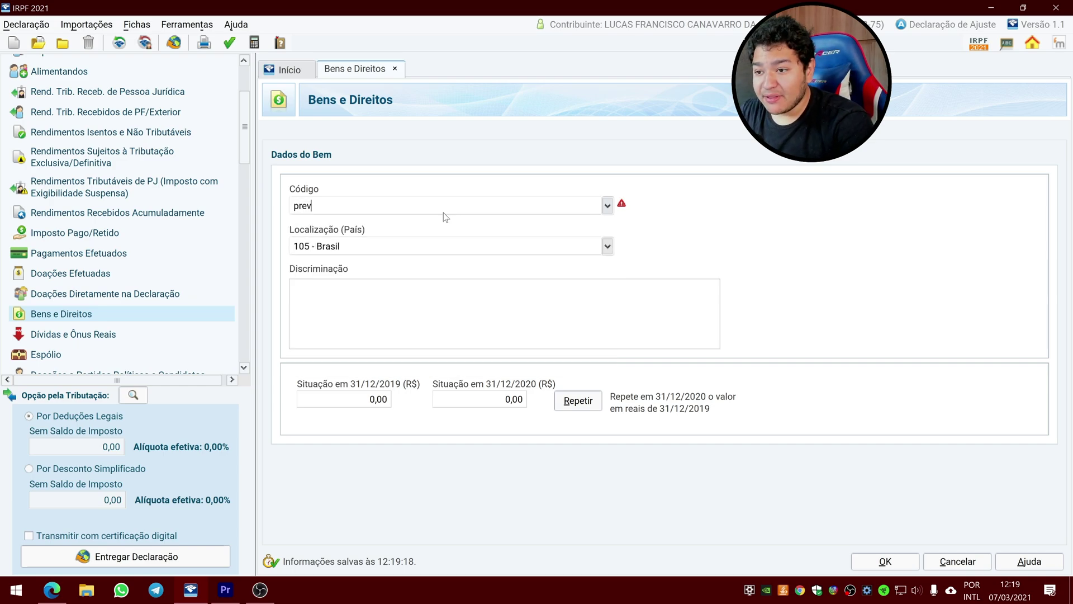
{"action": "key", "text": "BackSpace"}
{"action": "key", "text": "BackSpace"}
{"action": "key", "text": "BackSpace"}
{"action": "key", "text": "BackSpace"}
{"action": "type", "text": "com"}
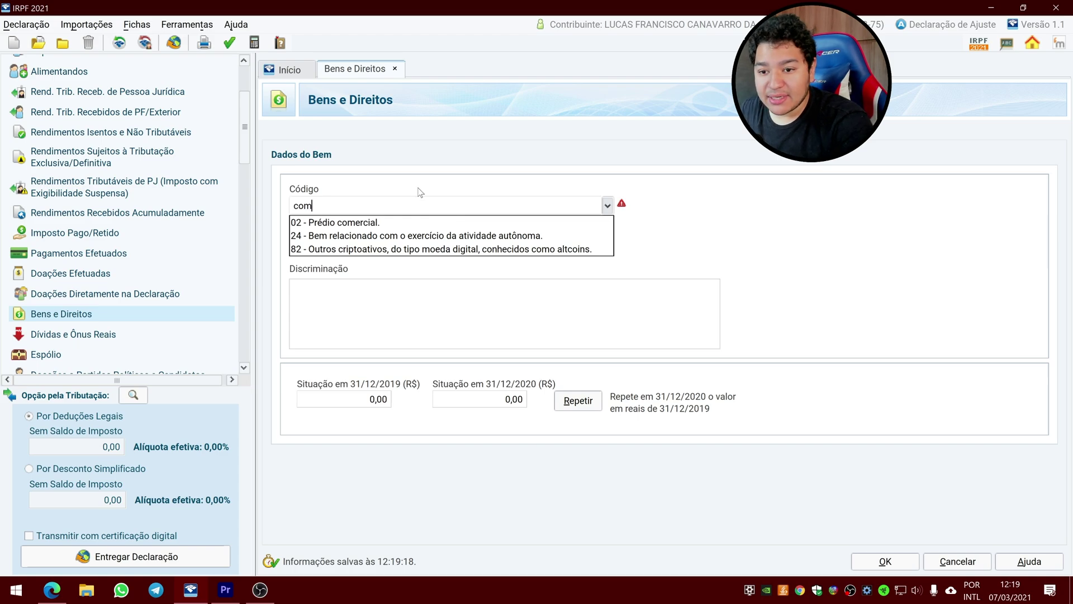
{"action": "key", "text": "ctrl+z"}
{"action": "key", "text": "BackSpace"}
{"action": "key", "text": "BackSpace"}
{"action": "key", "text": "BackSpace"}
{"action": "key", "text": "BackSpace"}
{"action": "key", "text": "BackSpace"}
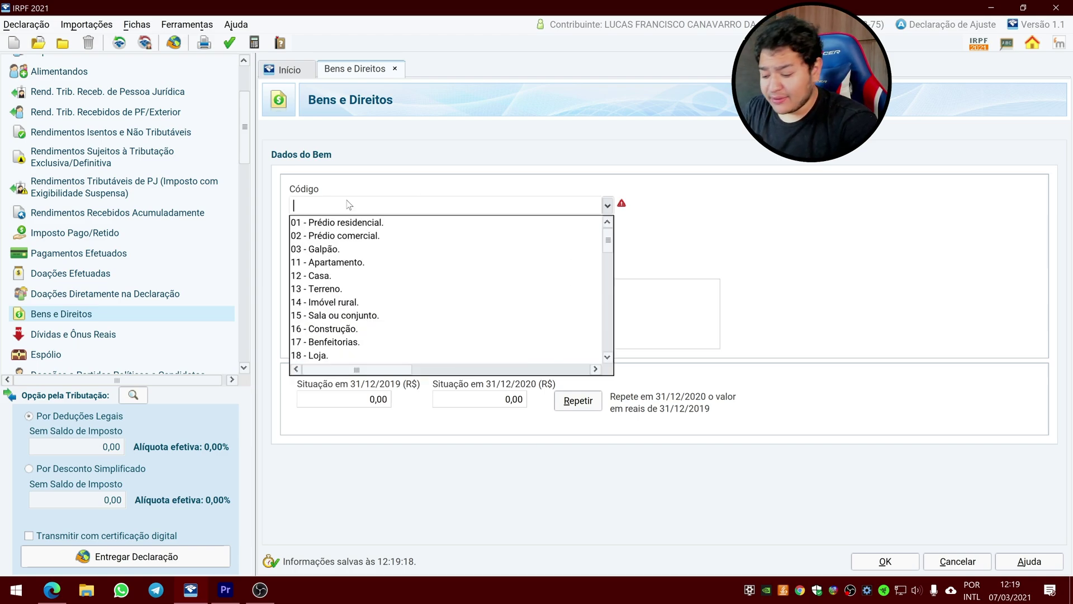
{"action": "type", "text": "pg"}
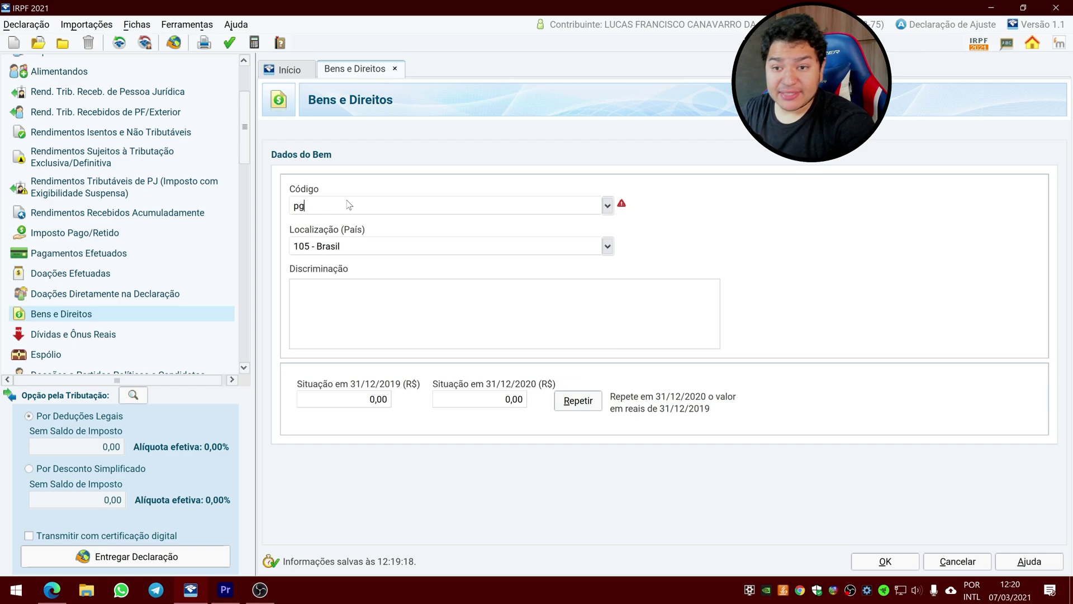
{"action": "key", "text": "BackSpace"}
{"action": "key", "text": "BackSpace"}
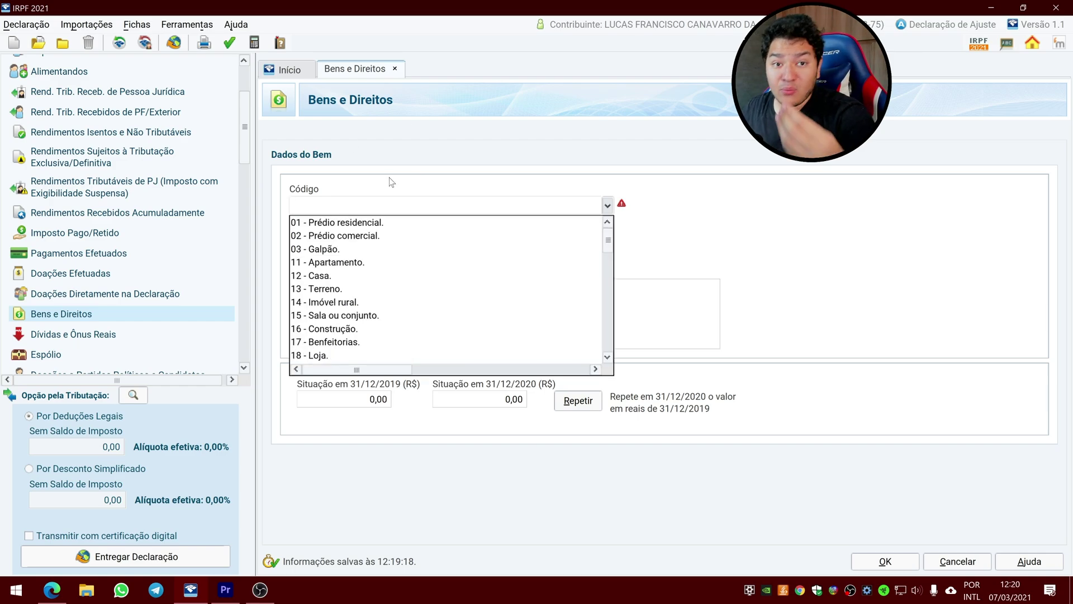
{"action": "left_click", "coordinate": [108, 255]}
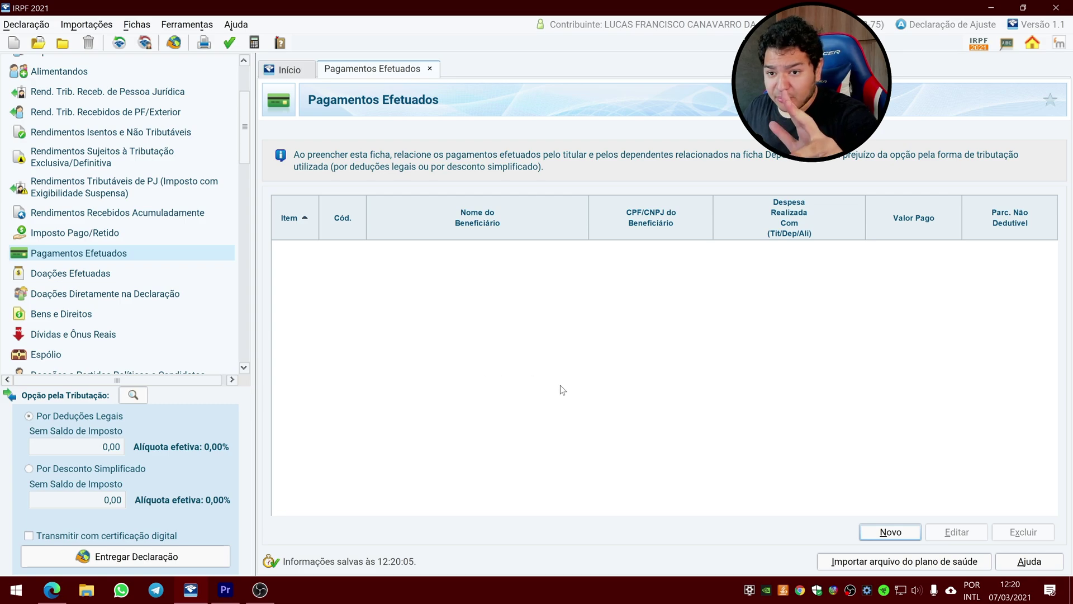
Create a payment with code 36 - Previdência Complementar and move to the entity's CNPJ and name fields.
{"action": "left_click", "coordinate": [872, 530]}
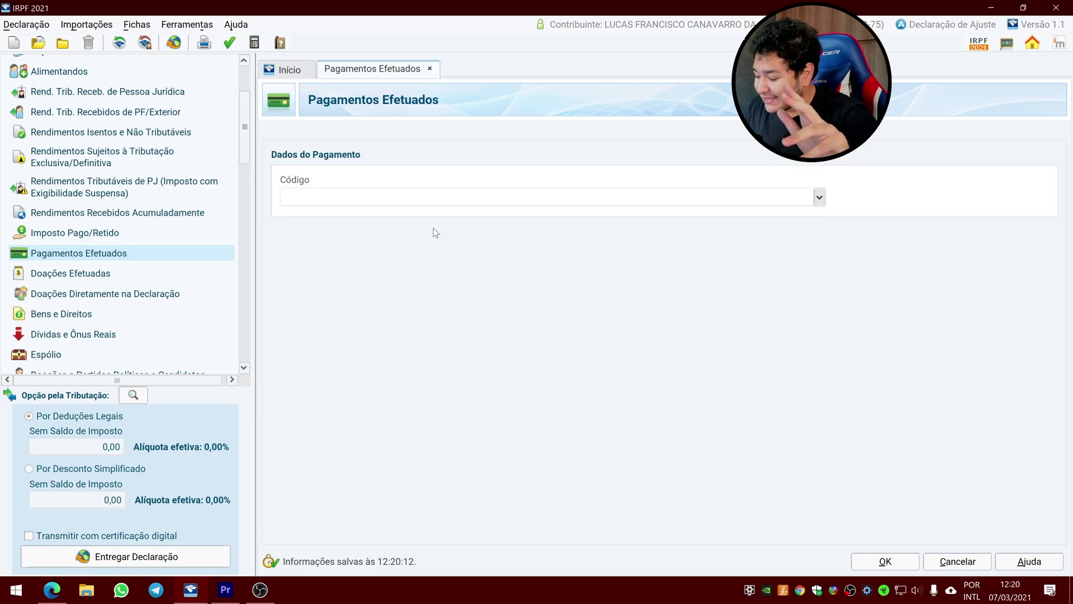
{"action": "type", "text": "36"}
{"action": "left_click", "coordinate": [391, 218]}
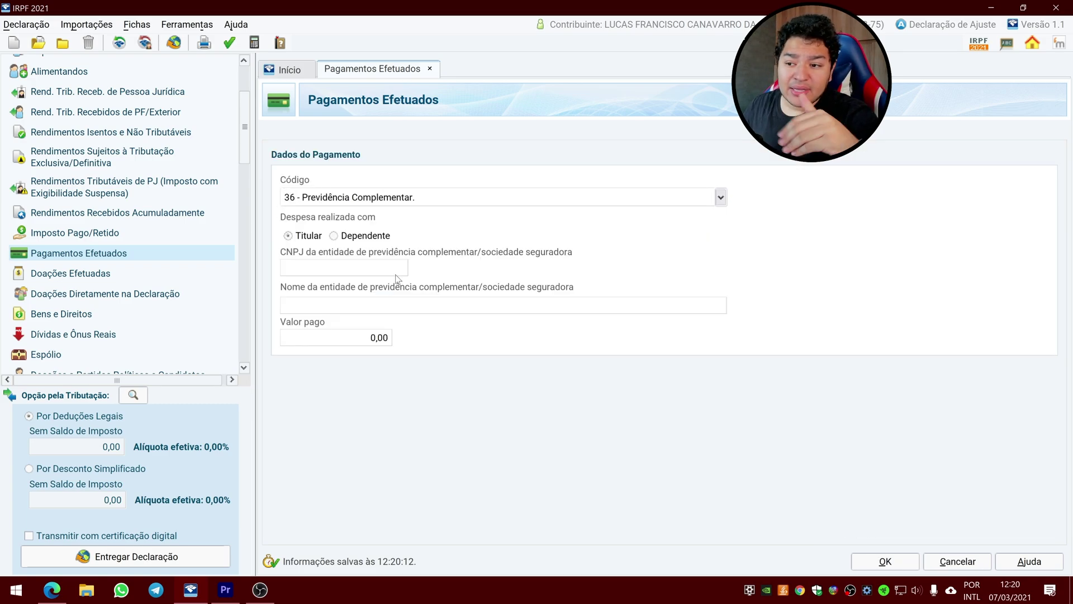
{"action": "left_click", "coordinate": [361, 338]}
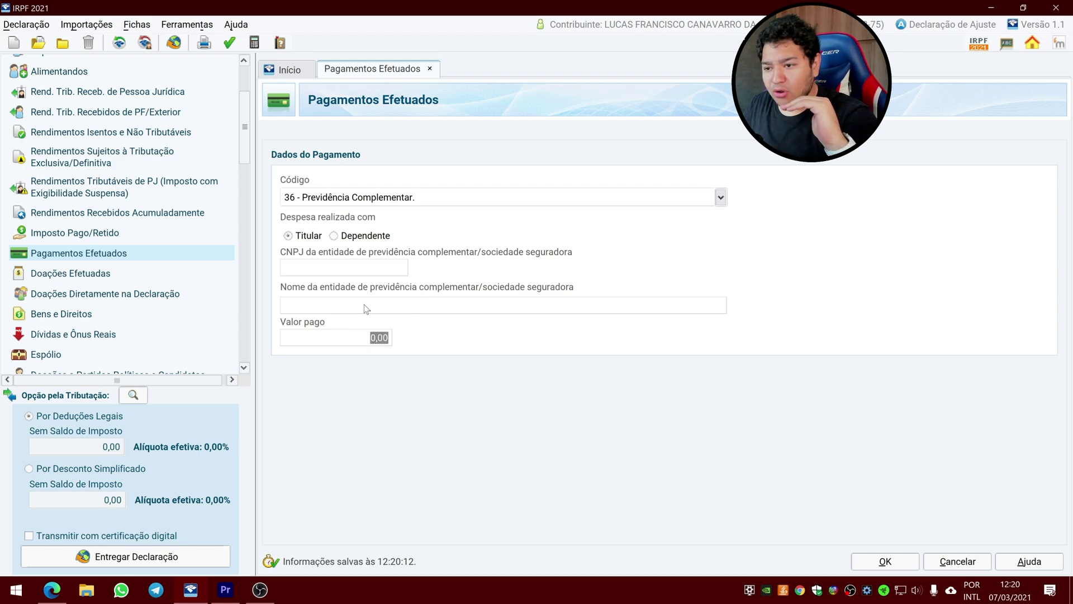
{"action": "left_click", "coordinate": [352, 266]}
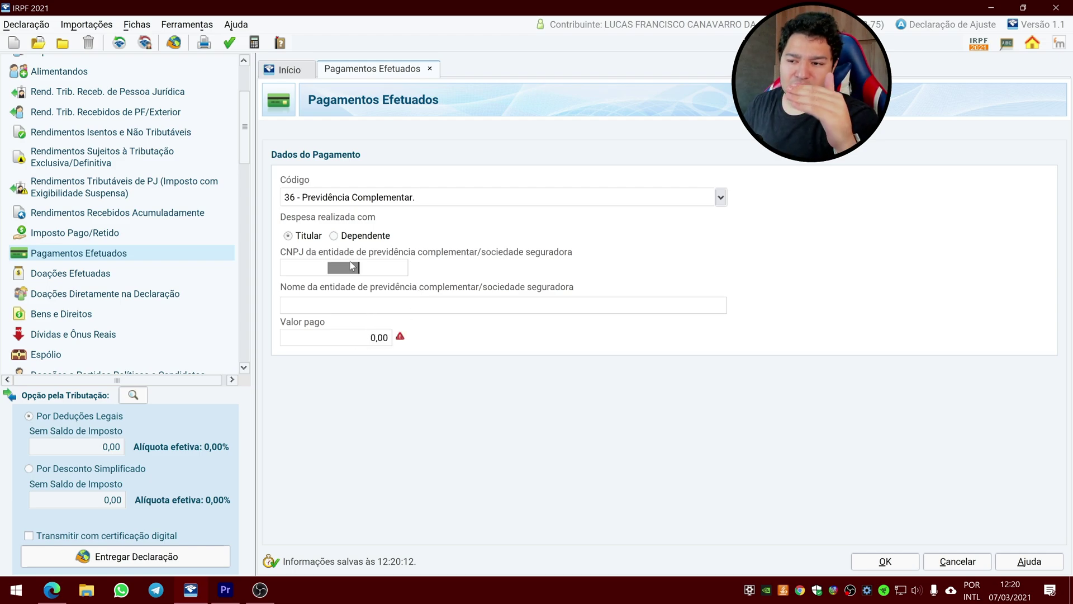
{"action": "left_click", "coordinate": [365, 306]}
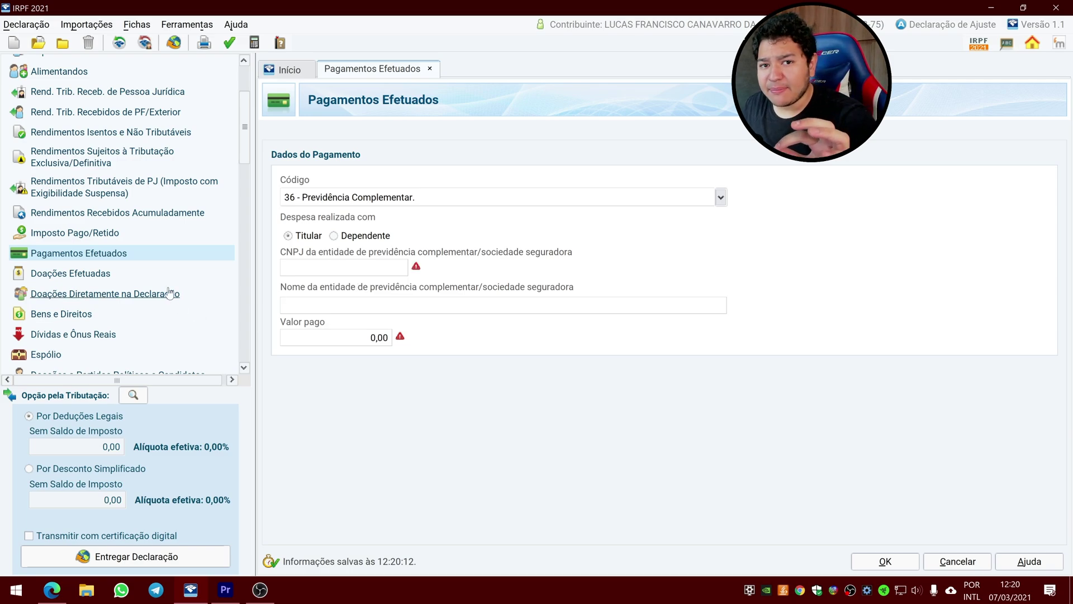
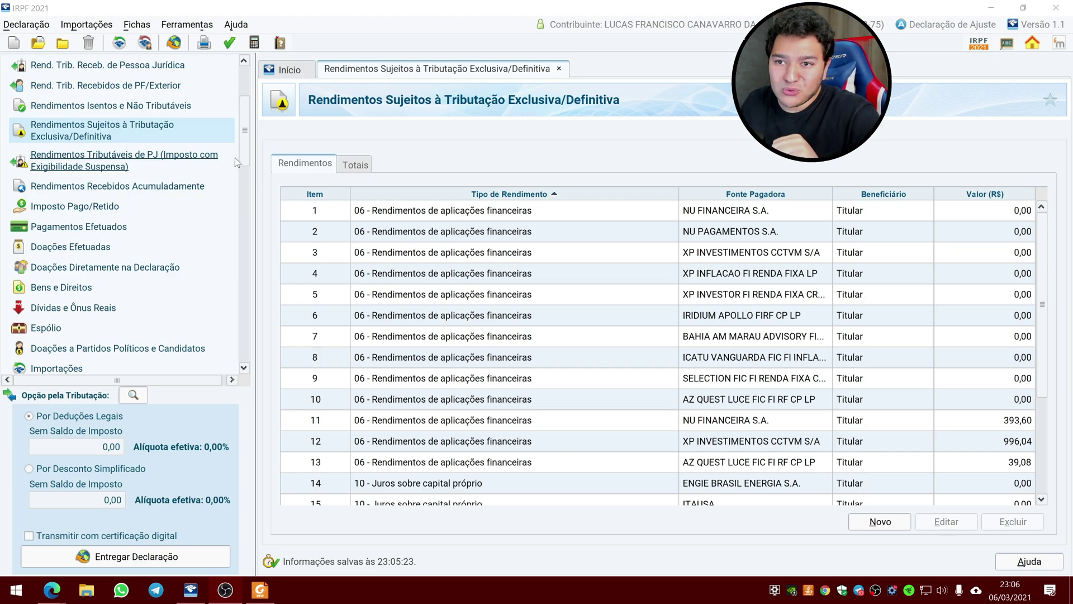
Open Bens e Direitos, review the last entries and the 294.277,83 total, and start a new asset.
{"action": "left_click_drag", "start_coordinate": [245, 121], "coordinate": [242, 116]}
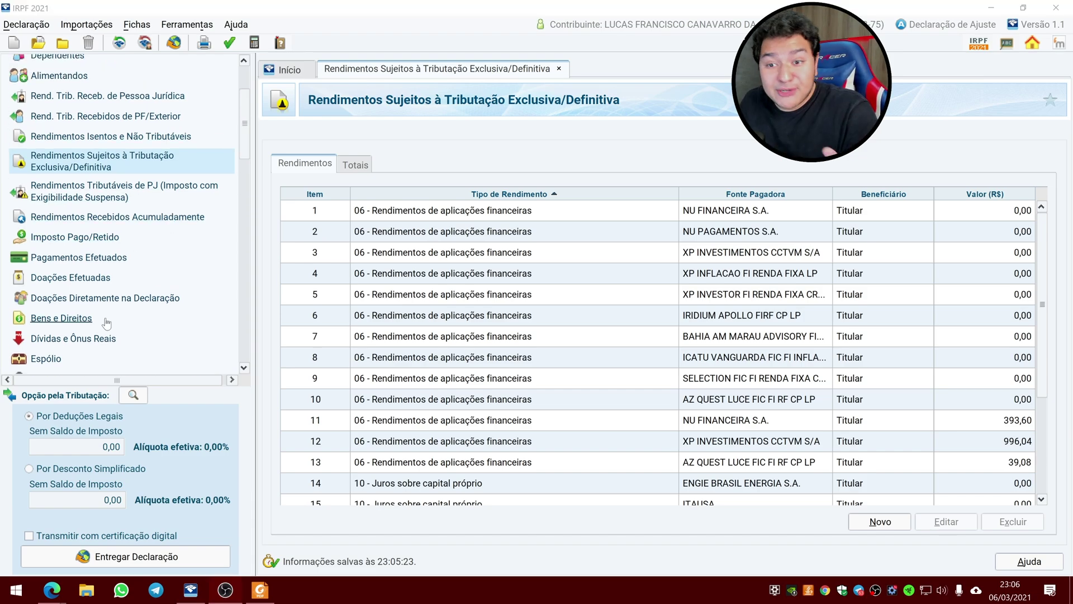
{"action": "left_click", "coordinate": [77, 317]}
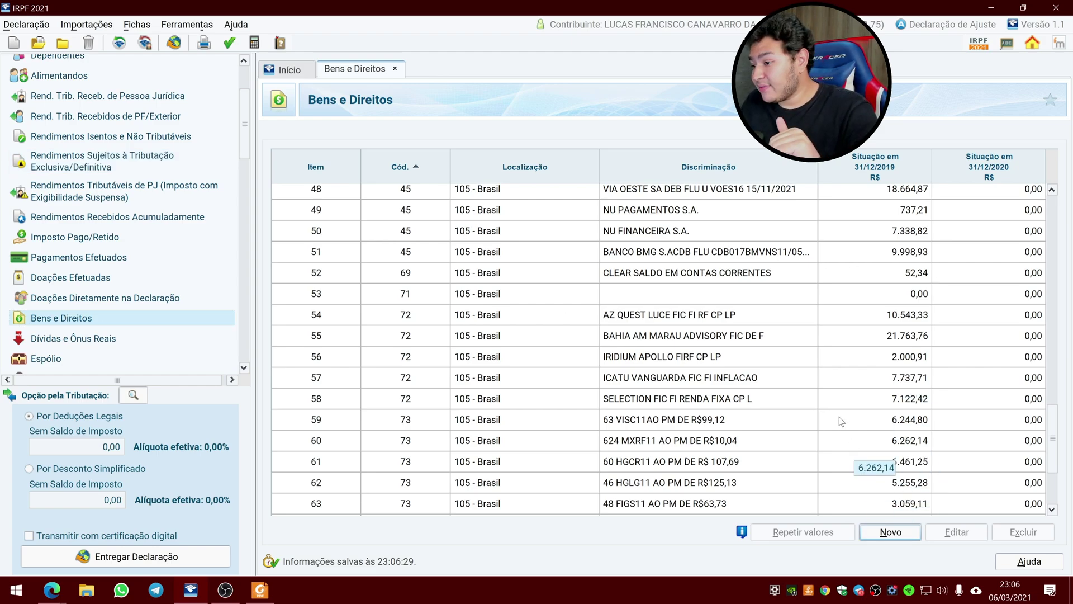
{"action": "scroll", "coordinate": [889, 470], "scroll_direction": "down", "scroll_amount": 3}
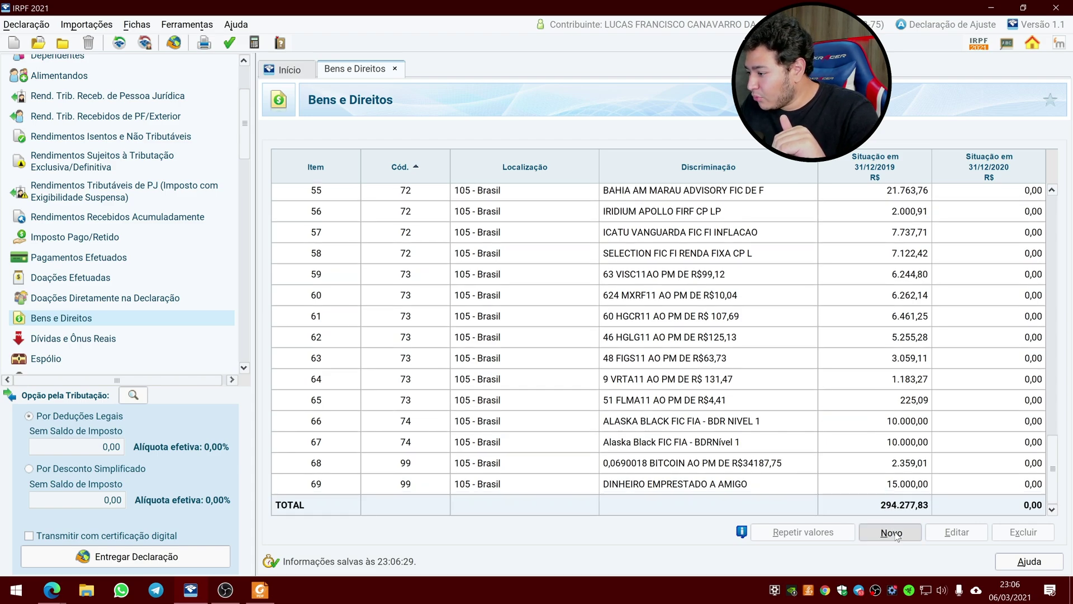
{"action": "left_click", "coordinate": [890, 531]}
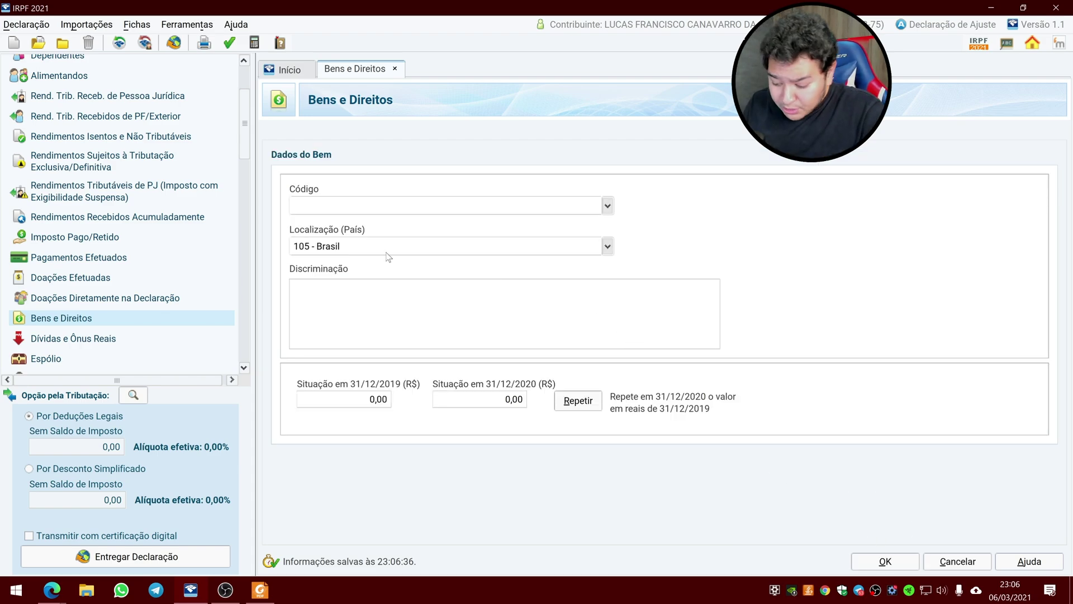
Classify the new asset as code 73 – Fundo de Investimento Imobiliário.
{"action": "type", "text": "imobi"}
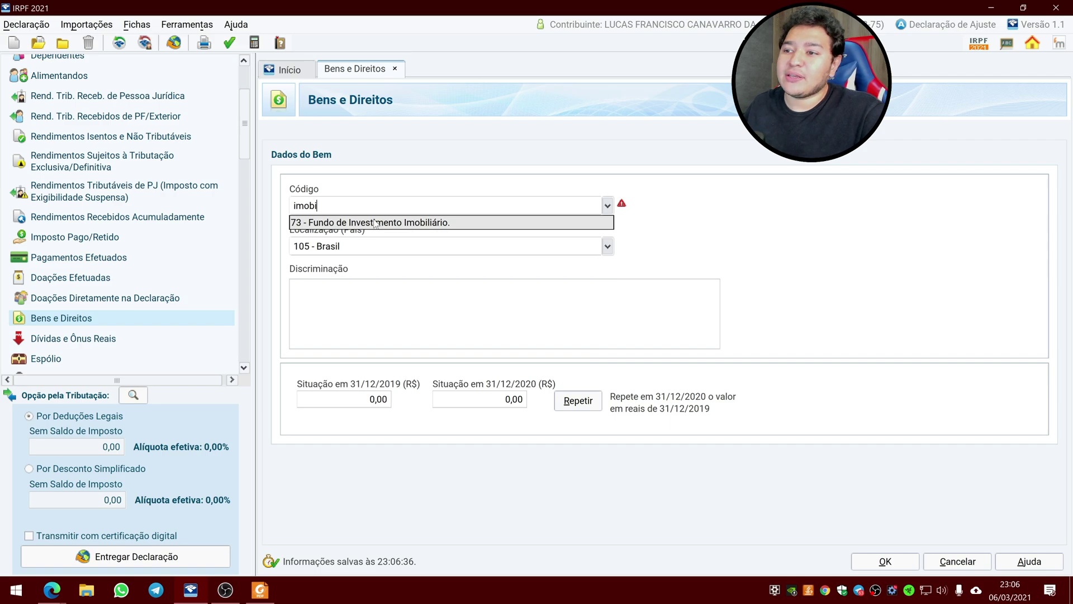
{"action": "left_click_drag", "start_coordinate": [332, 210], "coordinate": [290, 207]}
{"action": "key", "text": "BackSpace"}
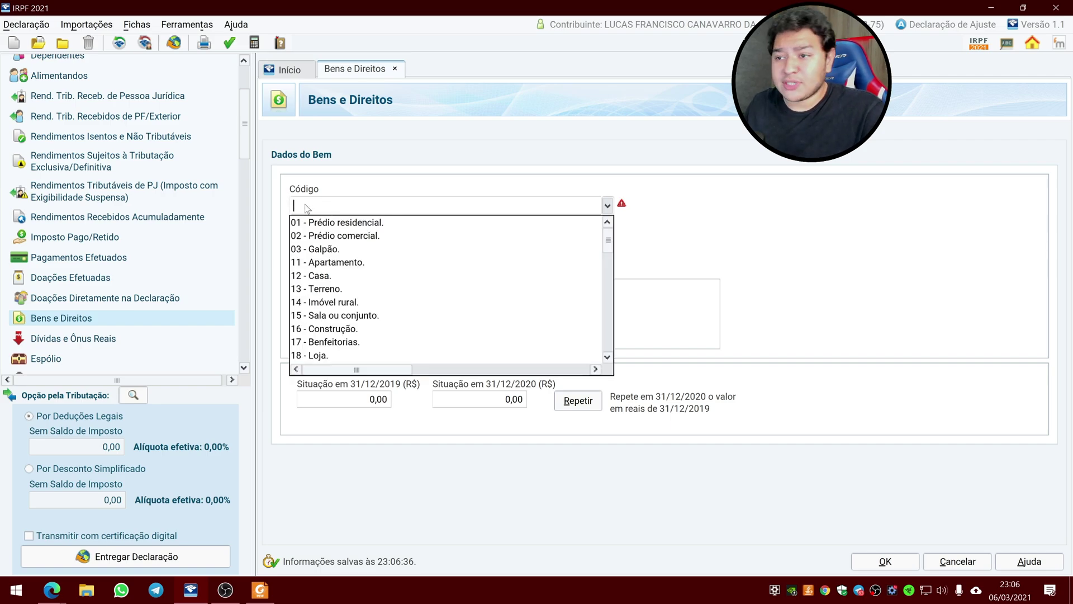
{"action": "type", "text": "73"}
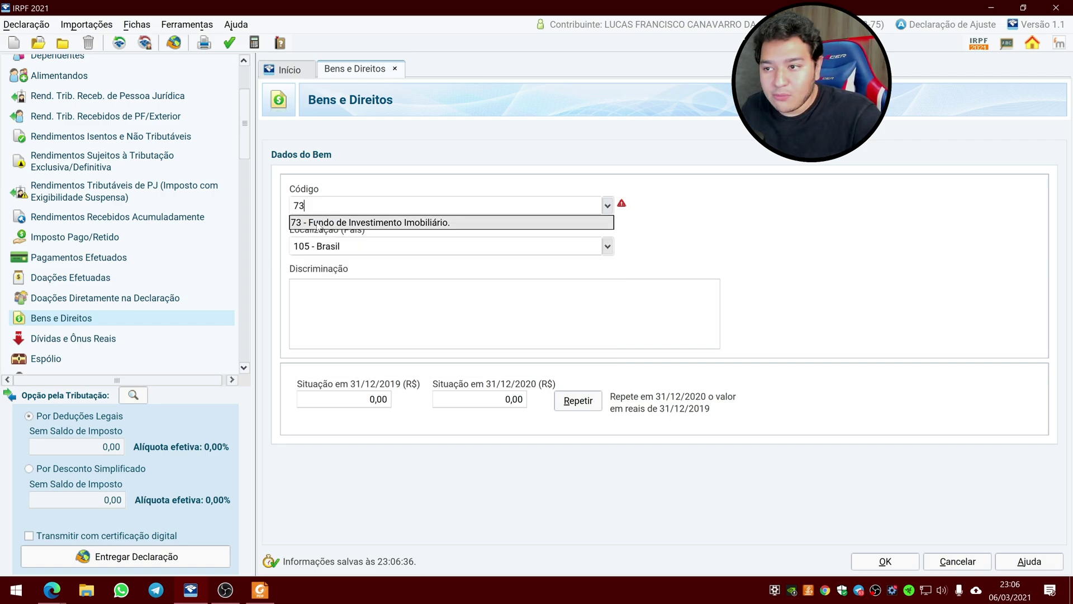
{"action": "left_click", "coordinate": [317, 222]}
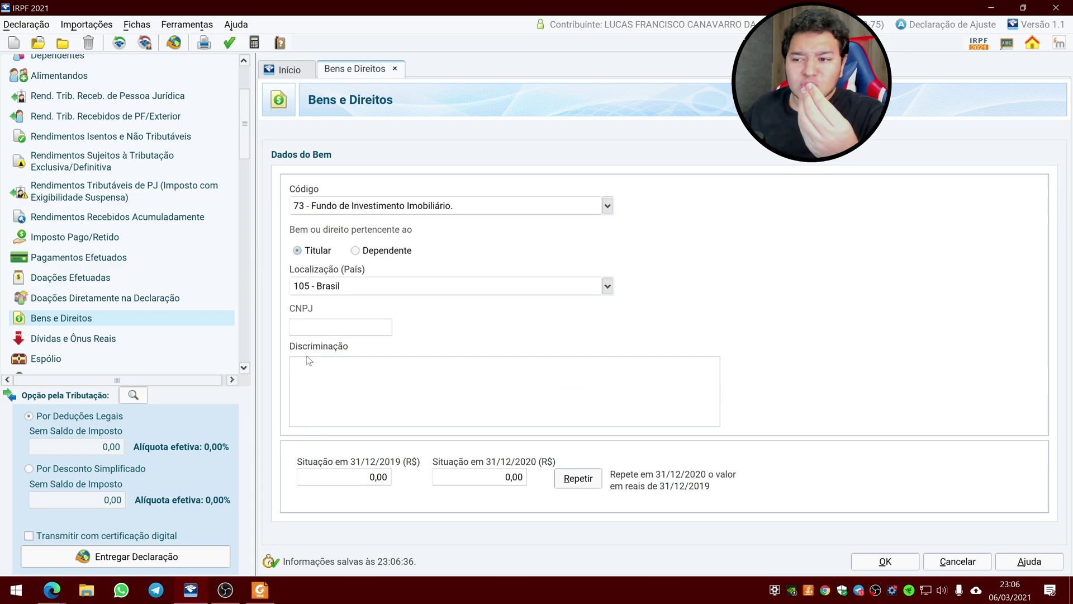
Paste a CNPJ into the asset's CNPJ field and switch to another window.
{"action": "left_click", "coordinate": [316, 329]}
{"action": "key", "text": "ctrl+v"}
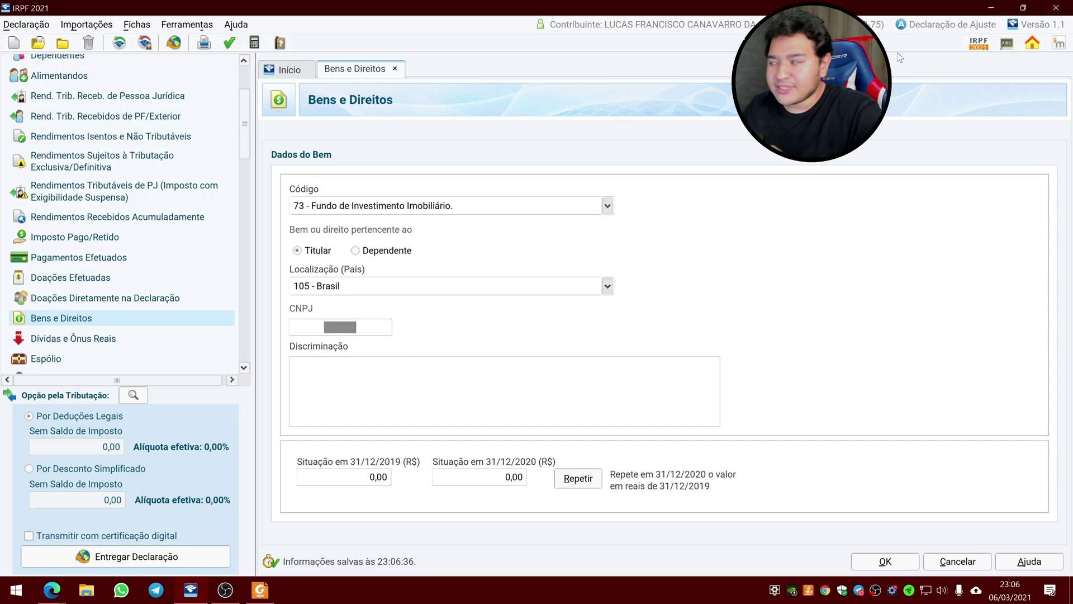
{"action": "key", "text": "alt+Tab"}
{"action": "key", "text": "alt+Tab"}
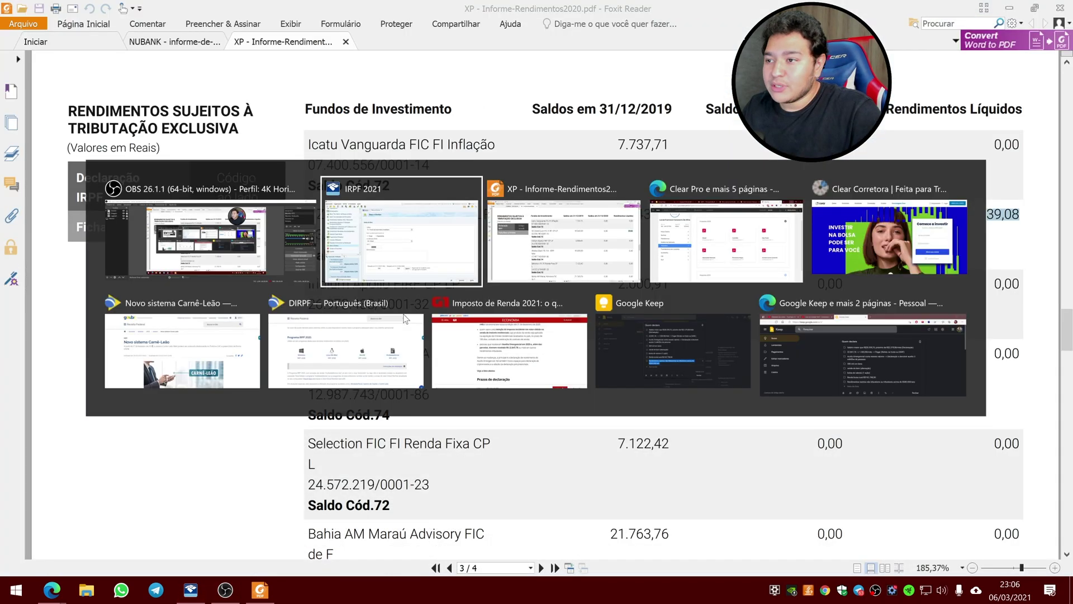
Search Google for 'visc11' in a new browser tab and check the fund's share price.
{"action": "left_click", "coordinate": [721, 263]}
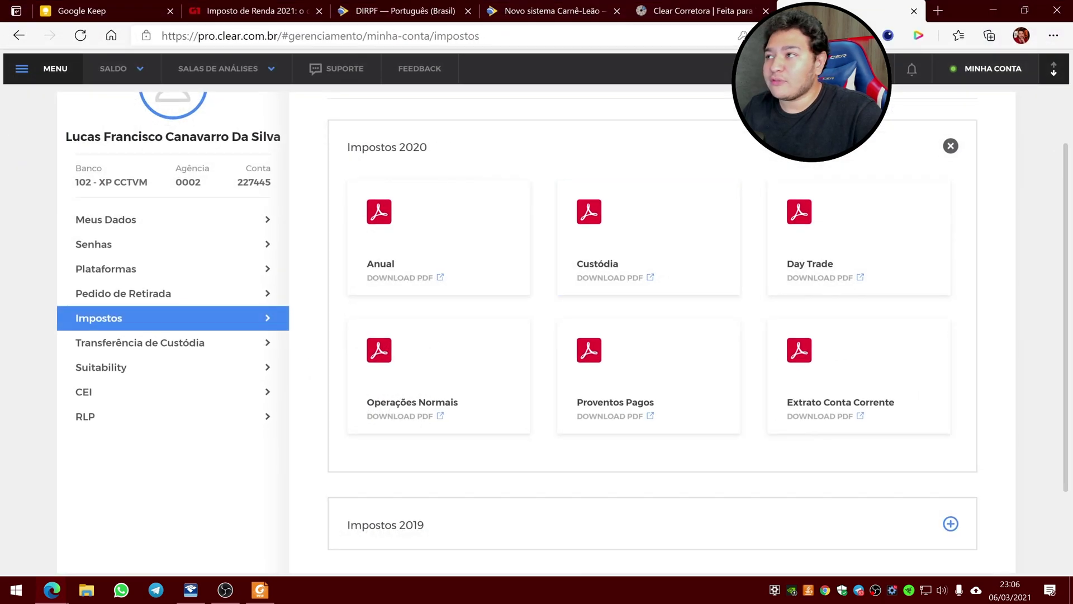
{"action": "left_click", "coordinate": [938, 11]}
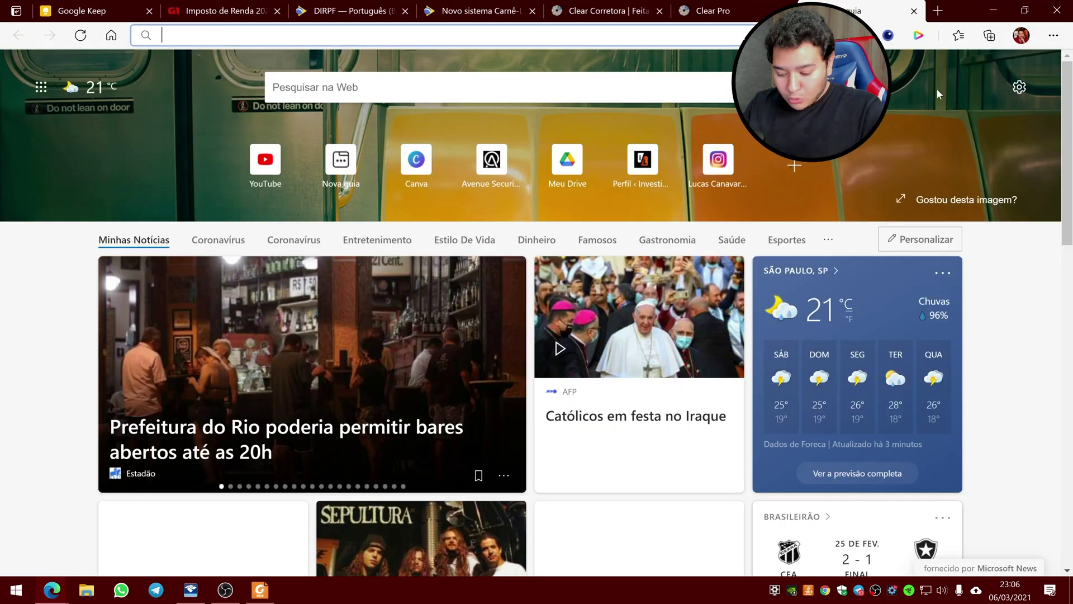
{"action": "type", "text": "goo"}
{"action": "key", "text": "Return"}
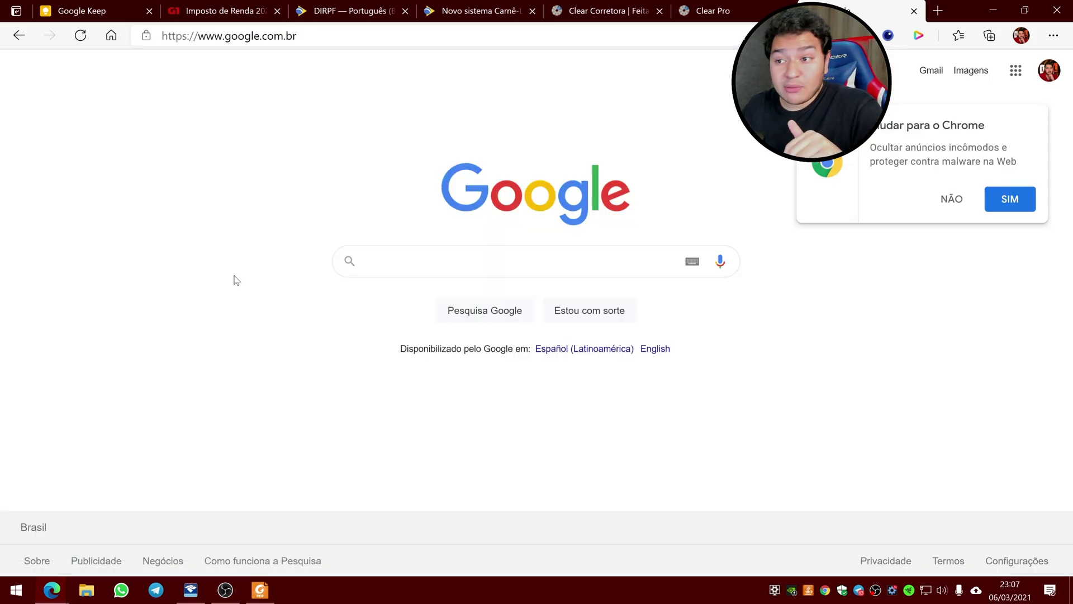
{"action": "left_click", "coordinate": [400, 264]}
{"action": "type", "text": "v"}
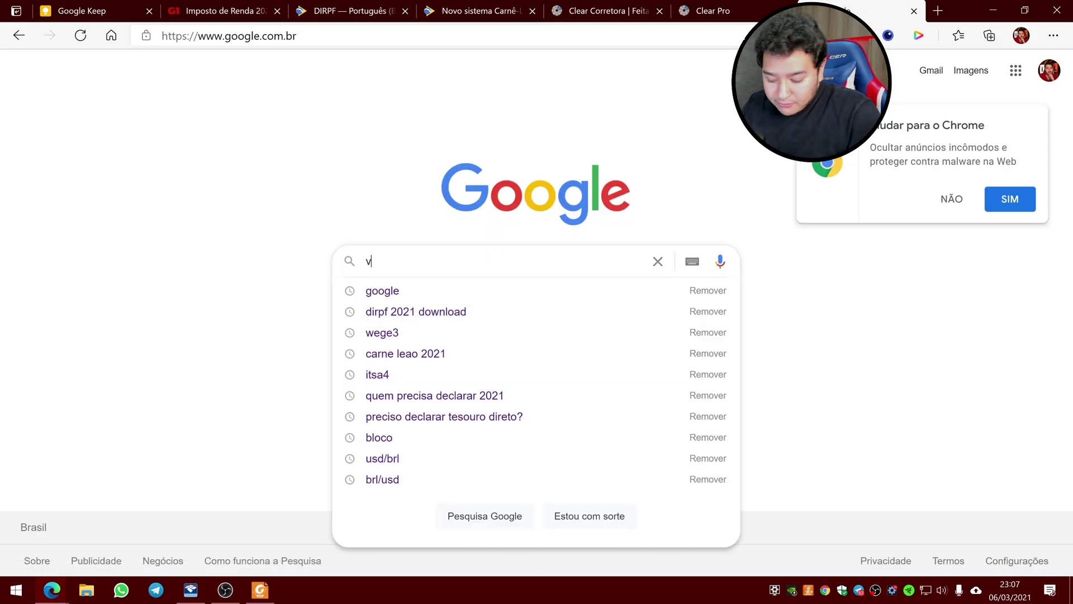
{"action": "type", "text": "isc11"}
{"action": "key", "text": "Return"}
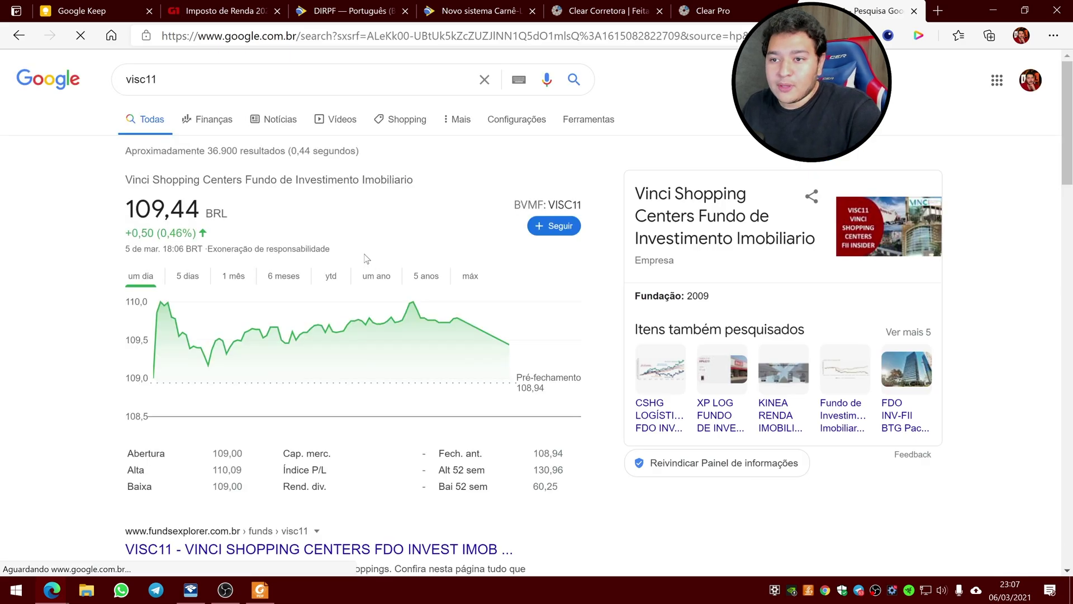
{"action": "left_click_drag", "start_coordinate": [123, 208], "coordinate": [164, 210]}
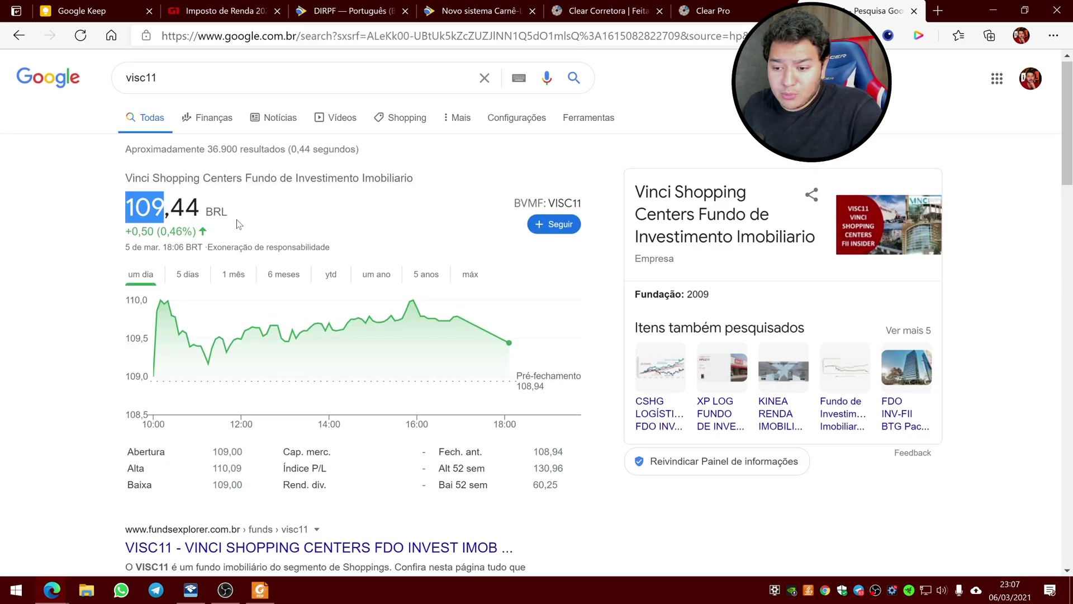
{"action": "scroll", "coordinate": [239, 223], "scroll_direction": "down", "scroll_amount": 4}
{"action": "scroll", "coordinate": [239, 223], "scroll_direction": "up", "scroll_amount": 4}
{"action": "left_click", "coordinate": [227, 78]}
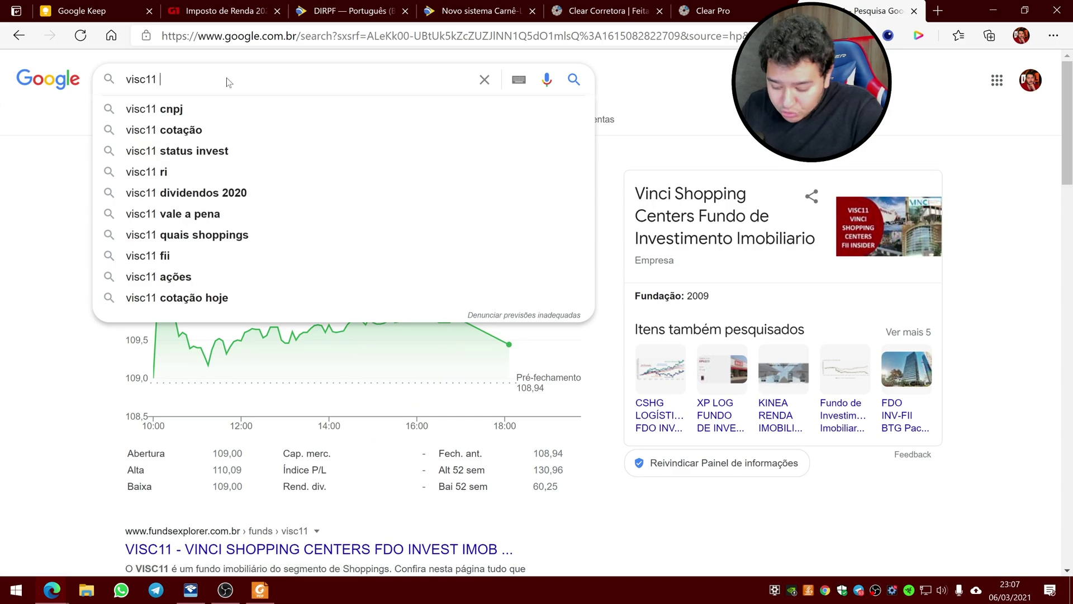
{"action": "type", "text": "cnpj"}
{"action": "key", "text": "Return"}
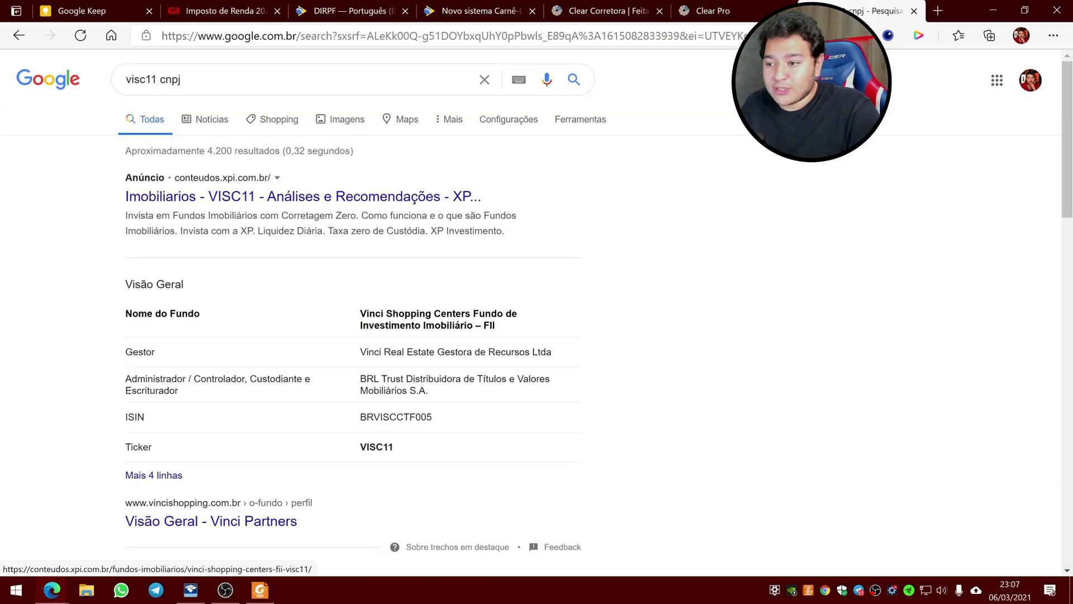
{"action": "scroll", "coordinate": [188, 326], "scroll_direction": "down", "scroll_amount": 3}
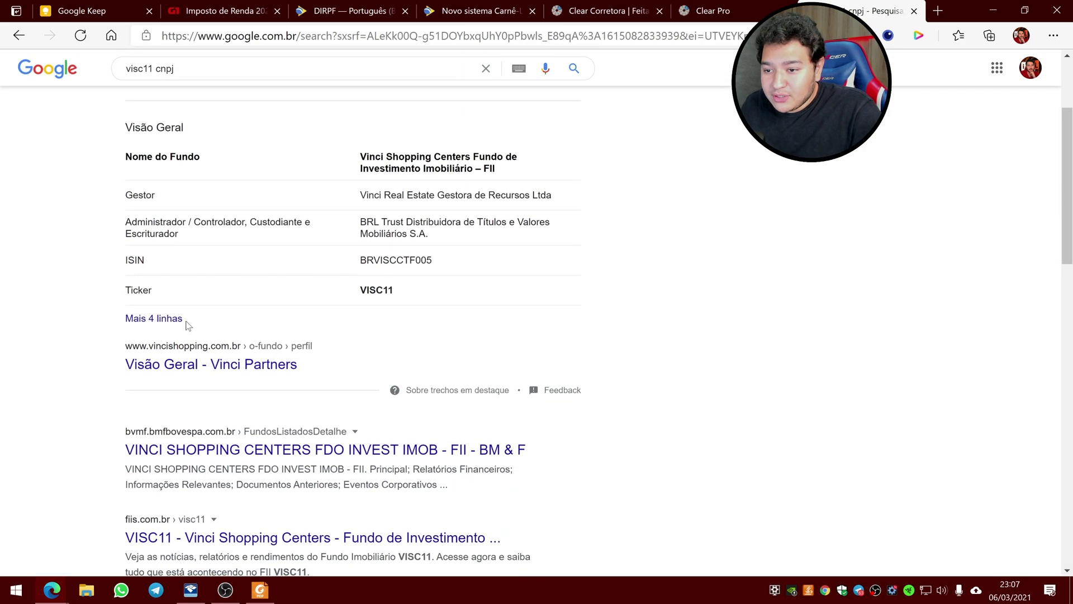
{"action": "left_click", "coordinate": [179, 366]}
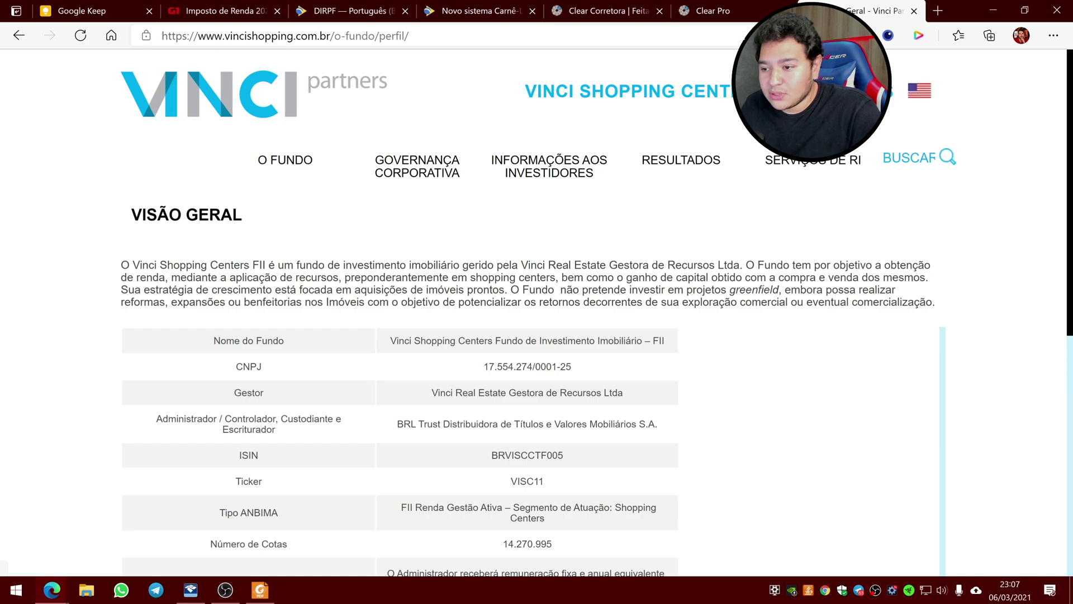
{"action": "scroll", "coordinate": [495, 204], "scroll_direction": "down", "scroll_amount": 3}
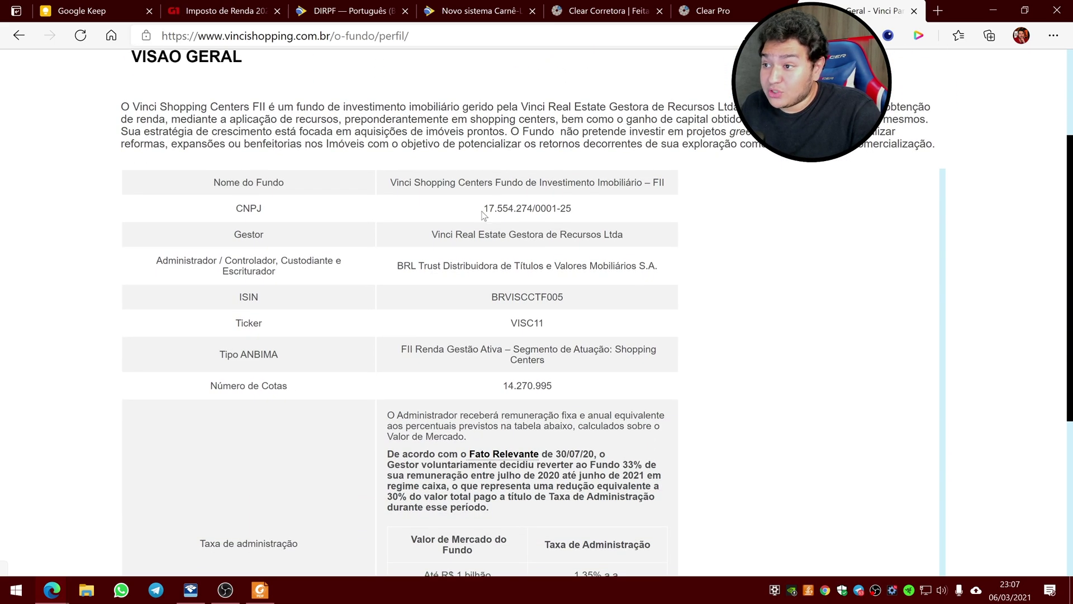
{"action": "left_click_drag", "start_coordinate": [482, 208], "coordinate": [577, 211]}
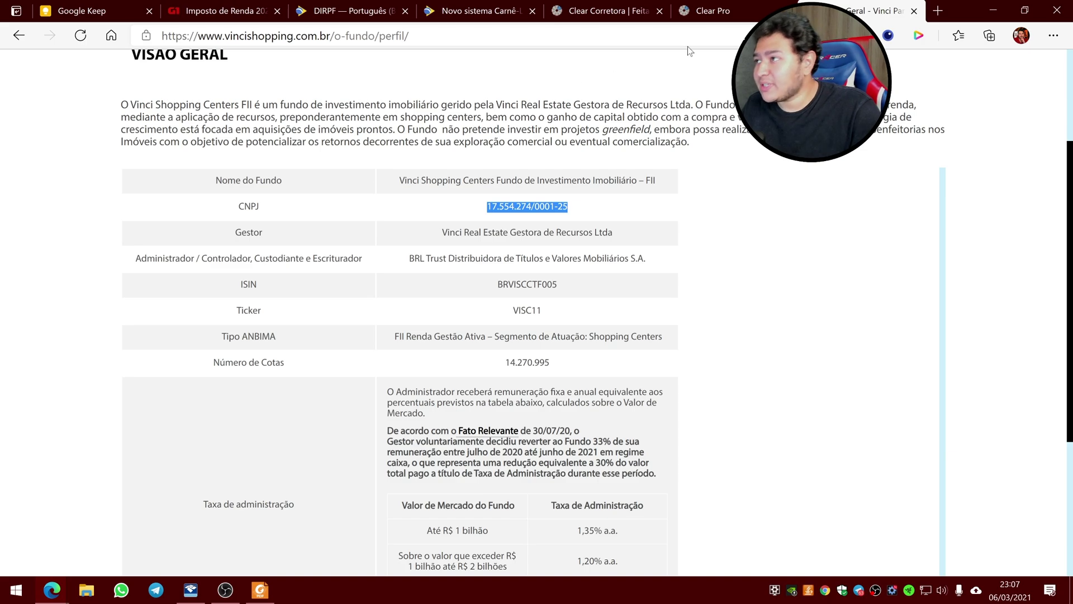
Go to fiis.com.br, search 'visc' and open the VISC11 fund page.
{"action": "left_click", "coordinate": [571, 29]}
{"action": "type", "text": "fiis.com.br"}
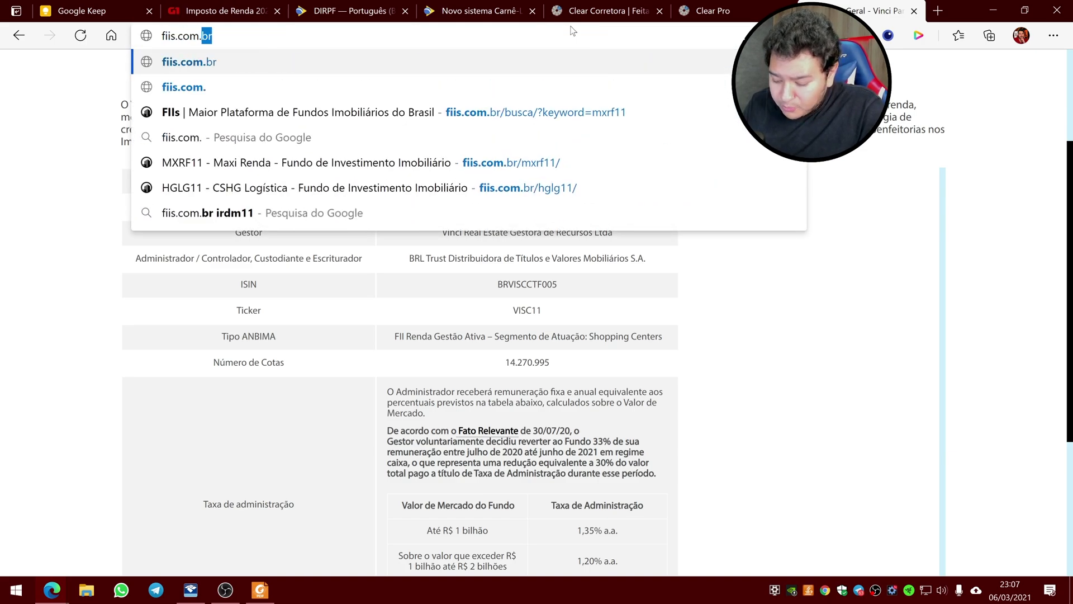
{"action": "key", "text": "Return"}
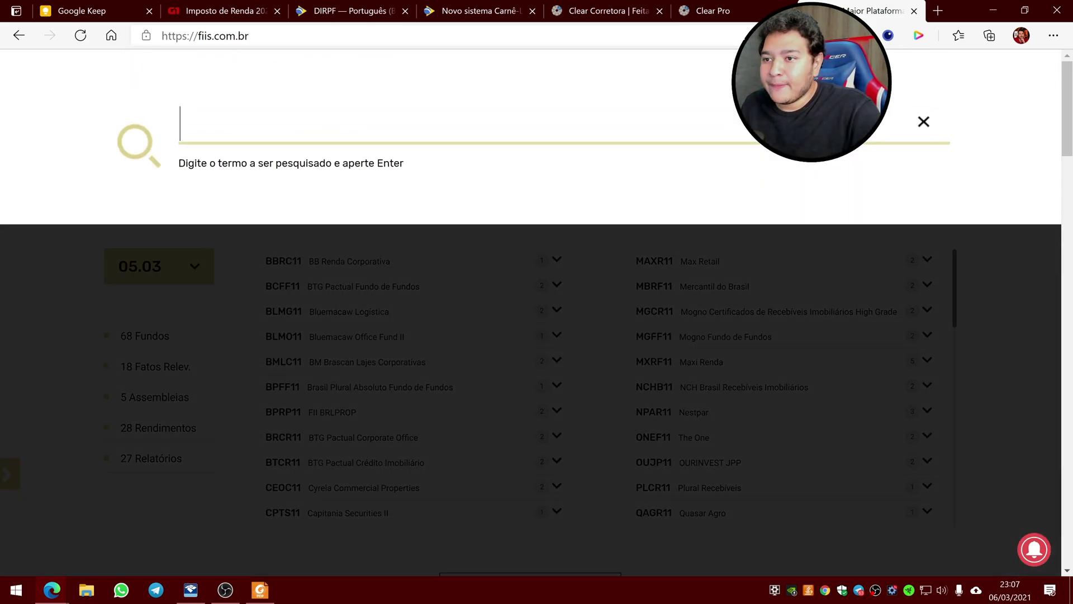
{"action": "type", "text": "visc"}
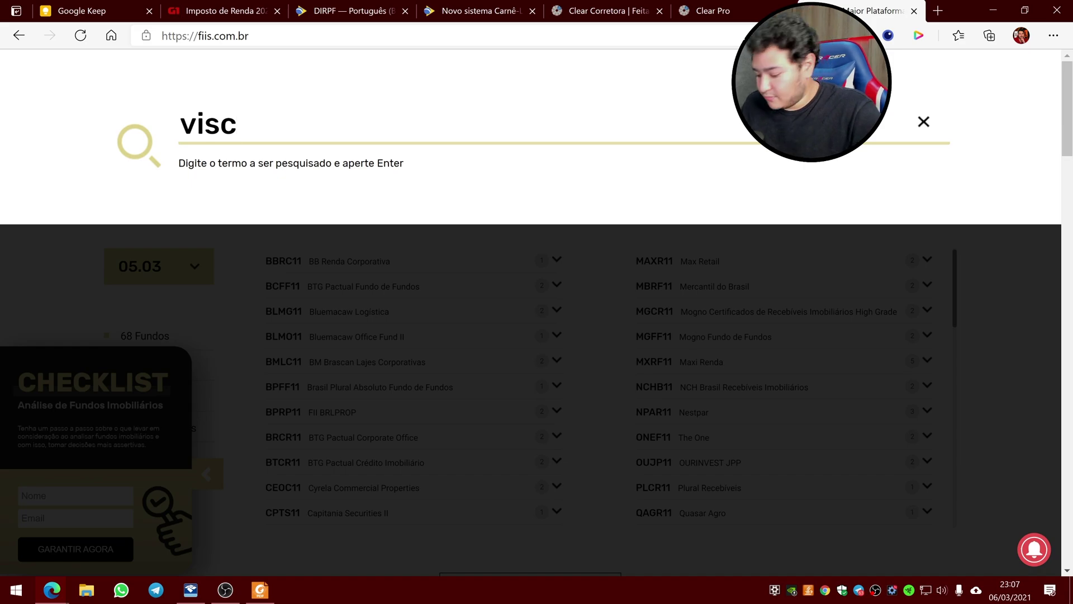
{"action": "key", "text": "Return"}
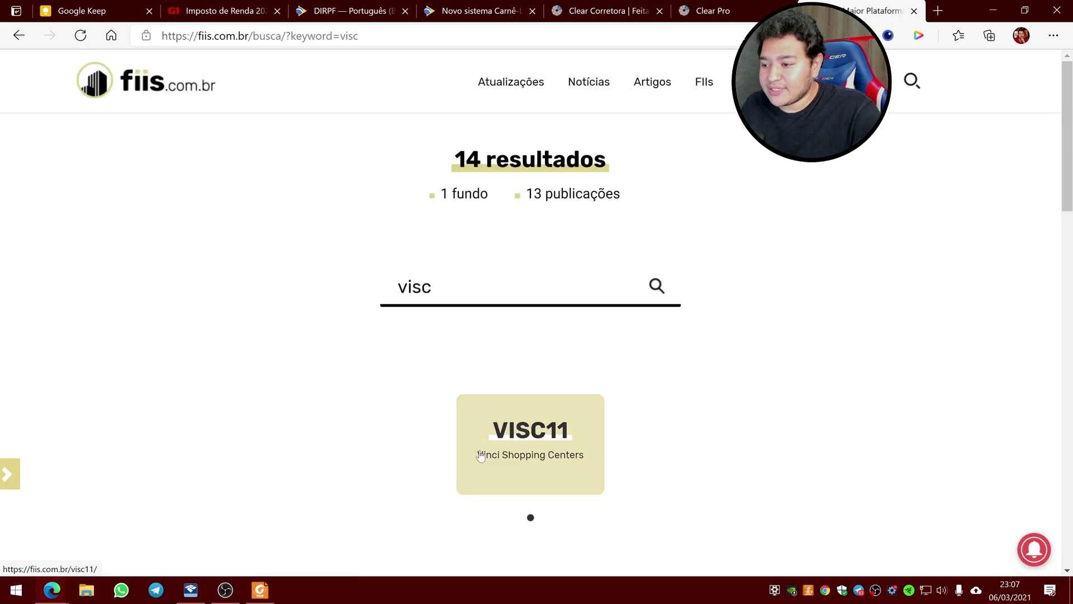
{"action": "left_click", "coordinate": [532, 450]}
{"action": "scroll", "coordinate": [535, 435], "scroll_direction": "down", "scroll_amount": 7}
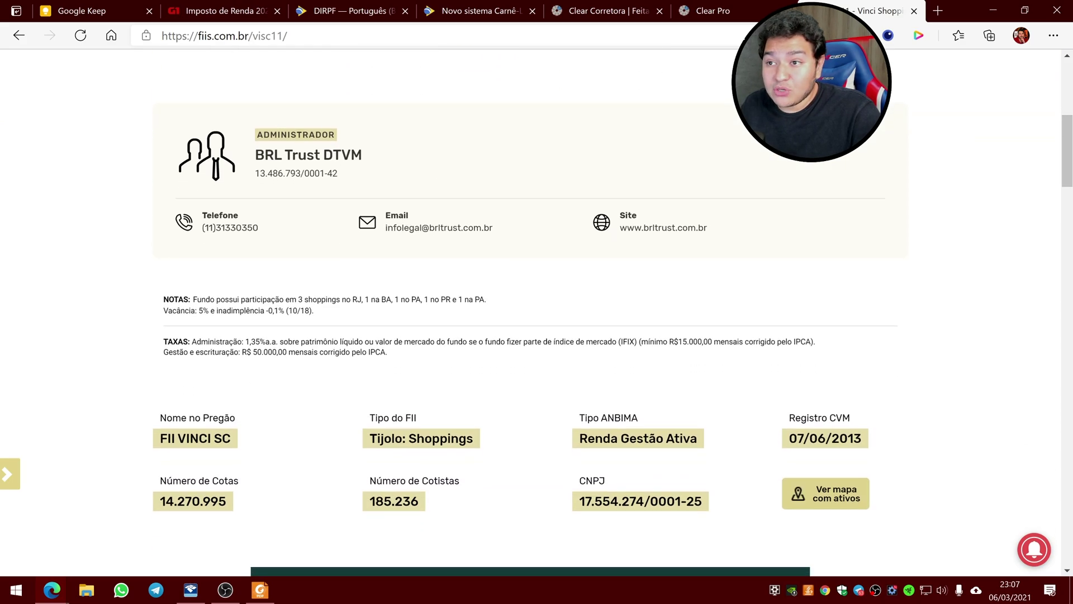
{"action": "left_click_drag", "start_coordinate": [263, 135], "coordinate": [292, 136]}
{"action": "left_click", "coordinate": [292, 135]}
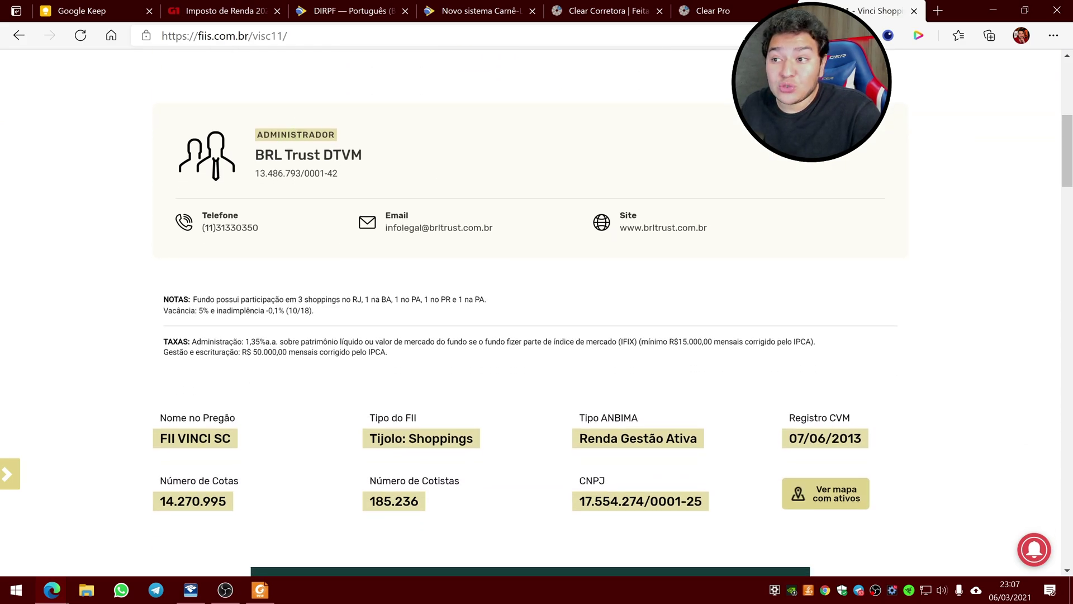
{"action": "mouse_move", "coordinate": [340, 172]}
{"action": "left_mouse_down"}
{"action": "mouse_move", "coordinate": [249, 170]}
{"action": "mouse_move", "coordinate": [338, 173]}
{"action": "left_mouse_up"}
{"action": "left_click", "coordinate": [250, 170]}
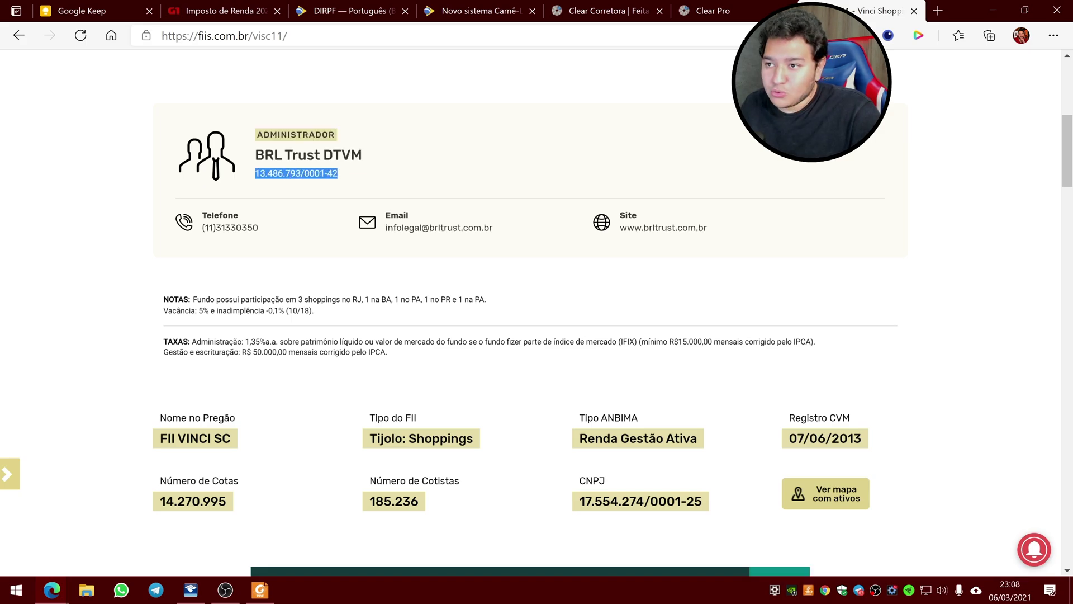
{"action": "key", "text": "alt+Tab"}
{"action": "key", "text": "alt+Tab"}
{"action": "key", "text": "alt+Tab"}
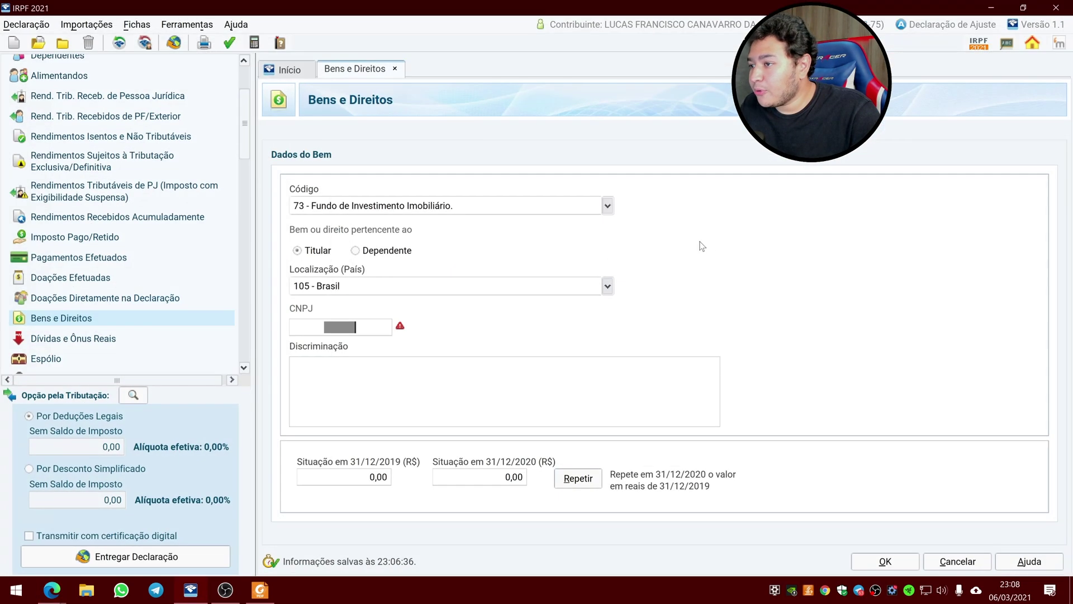
{"action": "left_click", "coordinate": [328, 331]}
{"action": "key", "text": "ctrl+v"}
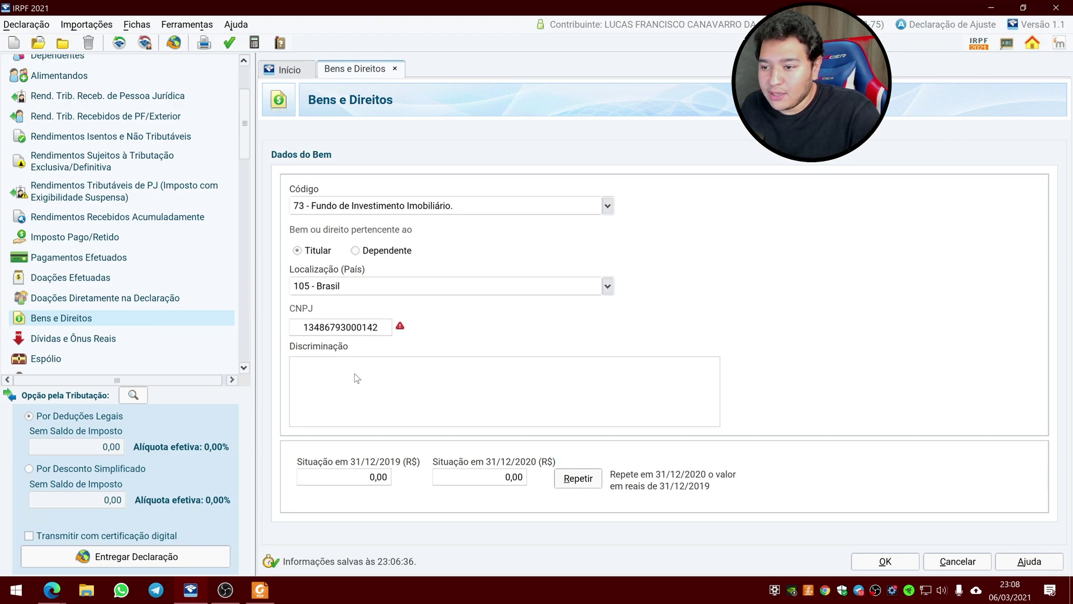
{"action": "left_click", "coordinate": [356, 377]}
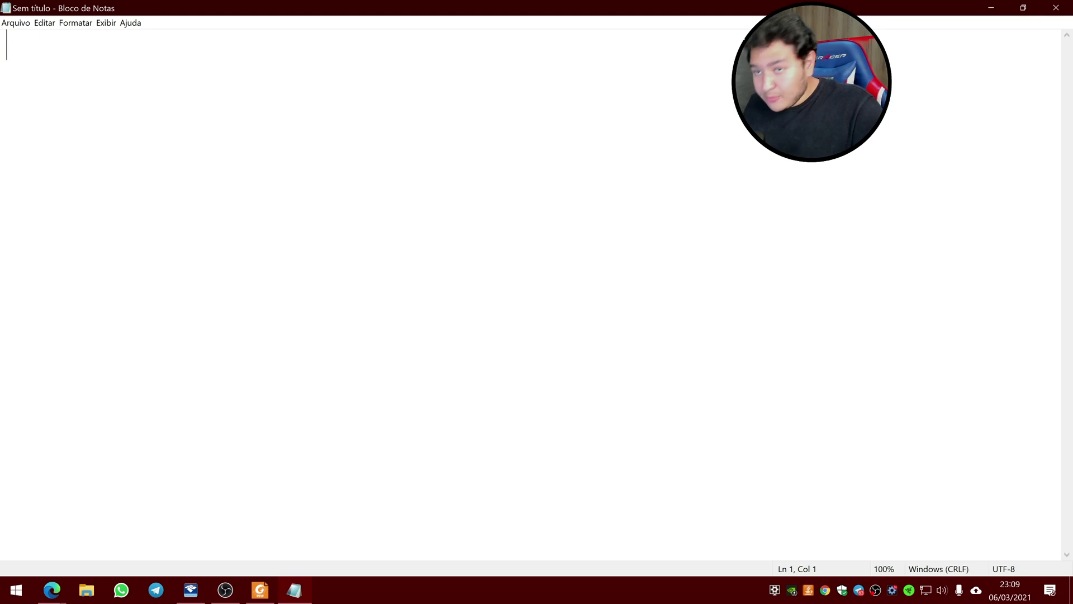
Type two purchase lines: 5 cotas visc11 at R$100 and 10 cotas visc11 at 110.
{"action": "type", "text": "5 coras"}
{"action": "key", "text": "BackSpace"}
{"action": "key", "text": "BackSpace"}
{"action": "key", "text": "BackSpace"}
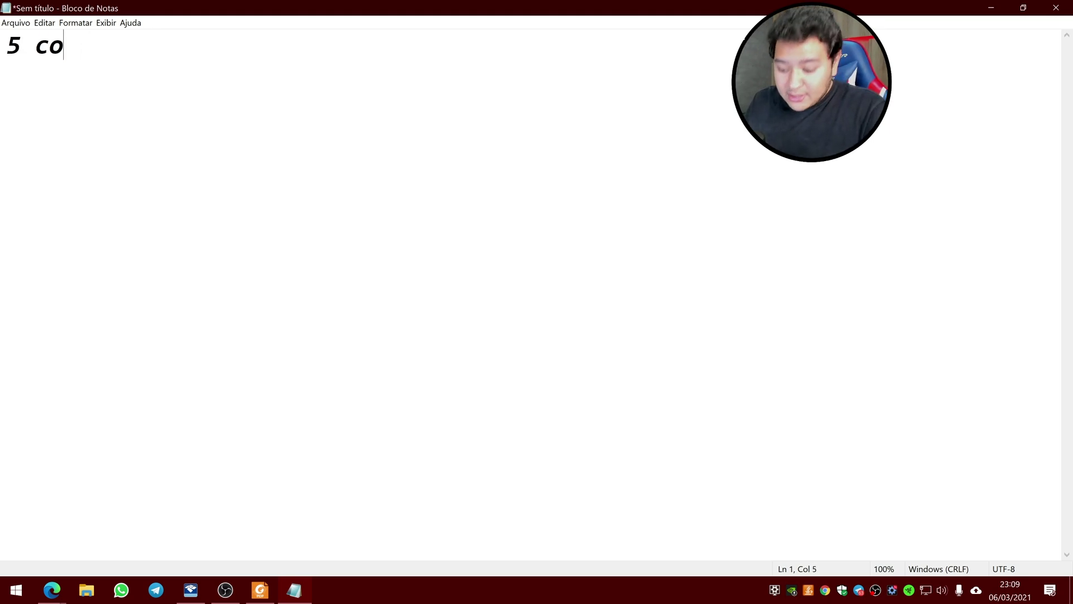
{"action": "type", "text": "tas vics"}
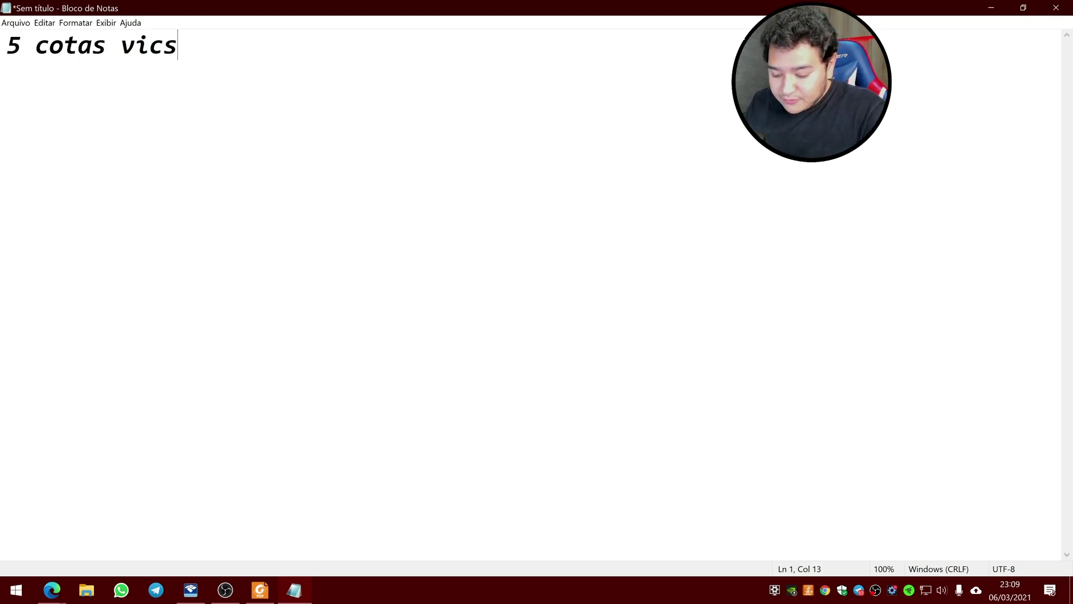
{"action": "key", "text": "BackSpace"}
{"action": "key", "text": "BackSpace"}
{"action": "type", "text": "sc 11"}
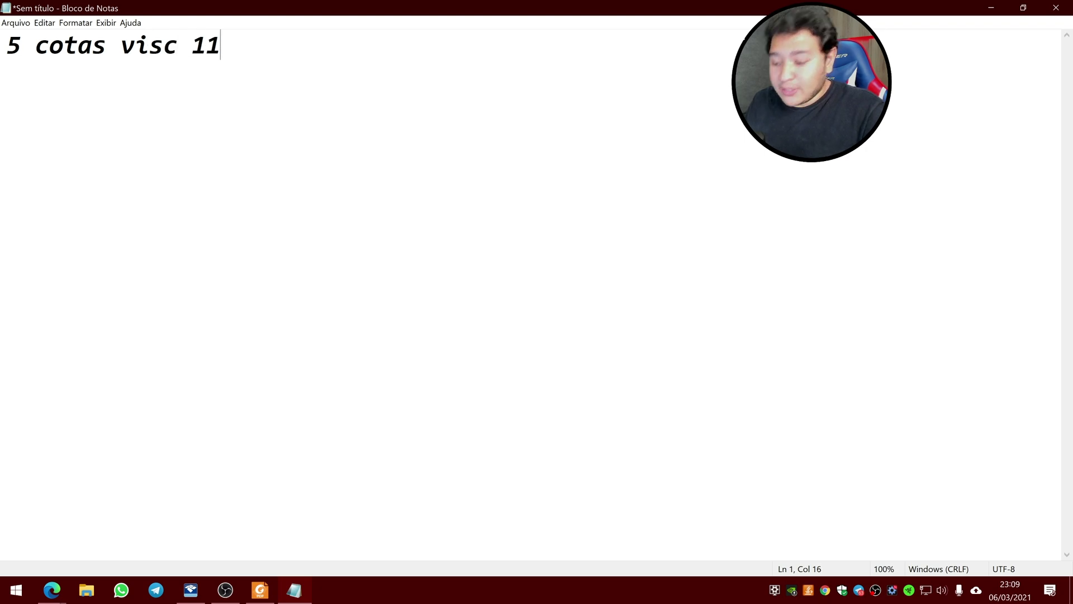
{"action": "type", "text": " --> R$"}
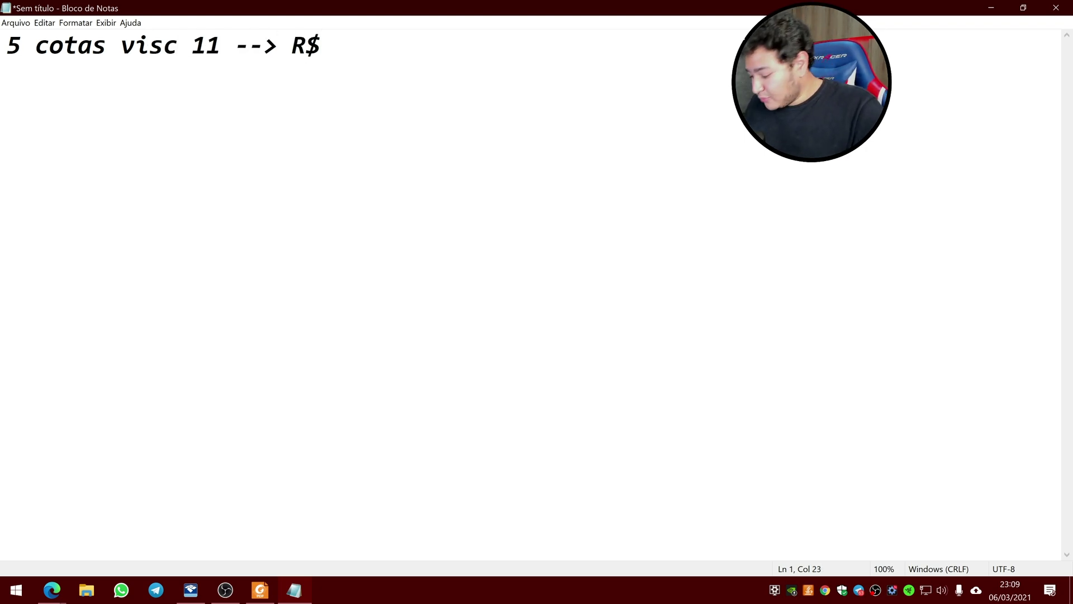
{"action": "type", "text": "100"}
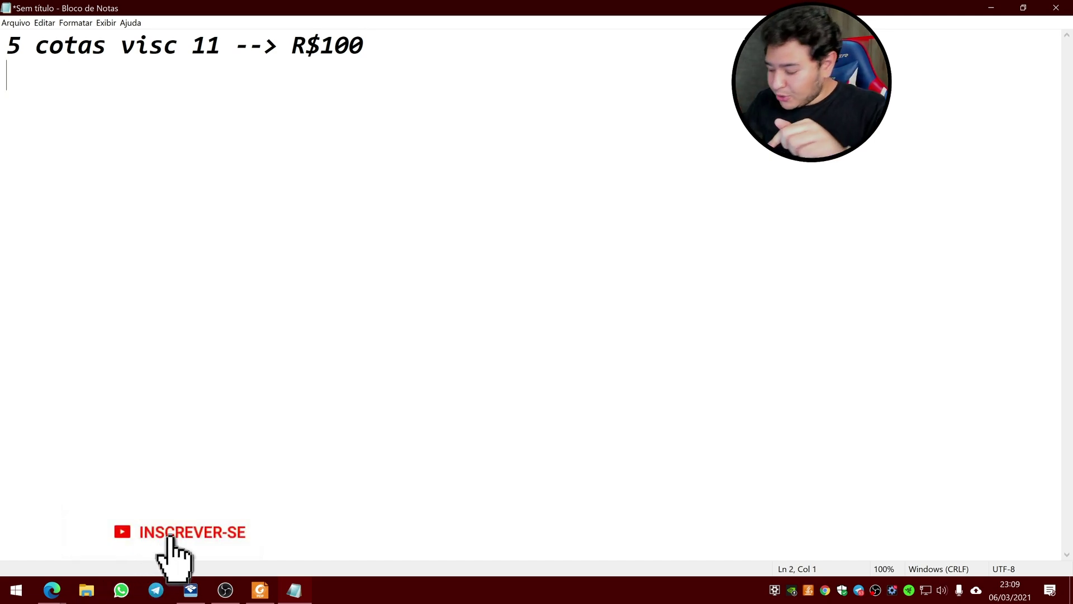
{"action": "type", "text": "10 cota"}
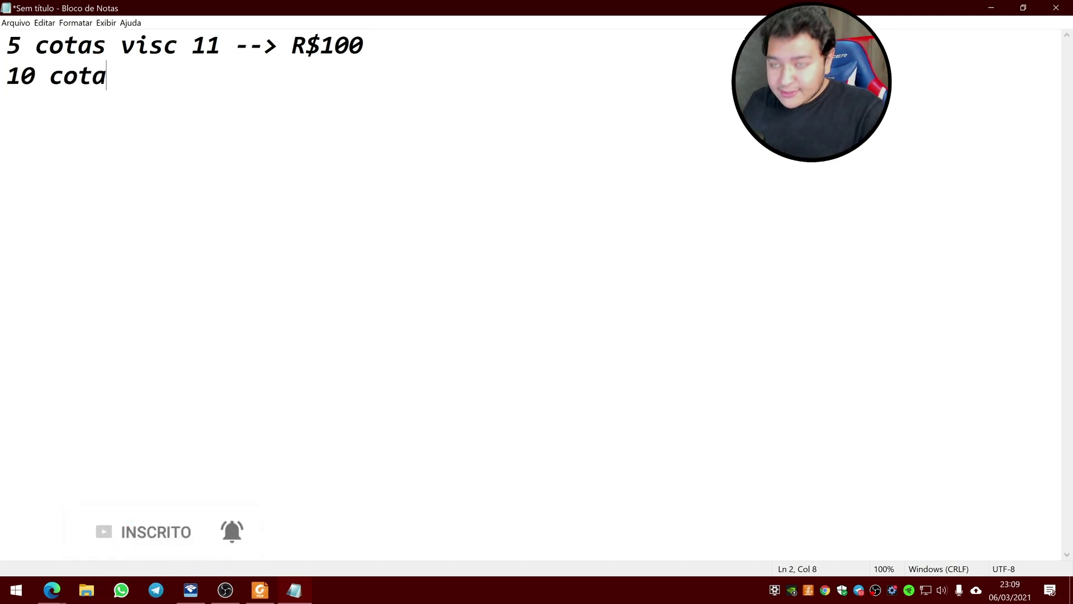
{"action": "type", "text": "s visc"}
{"action": "key", "text": "BackSpace"}
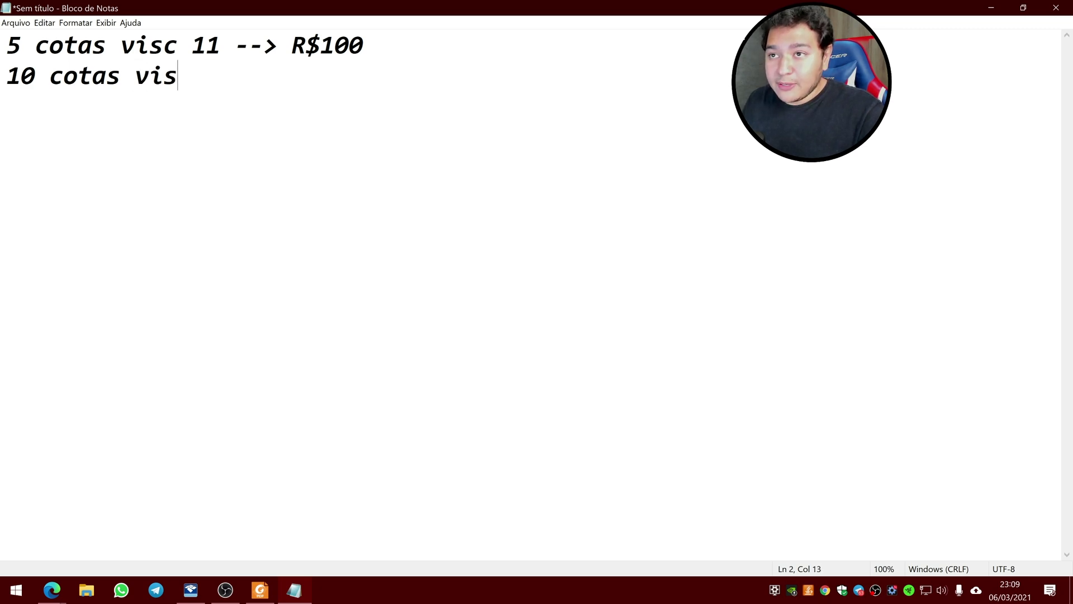
{"action": "type", "text": "1"}
{"action": "key", "text": "BackSpace"}
{"action": "type", "text": "c11 -->"}
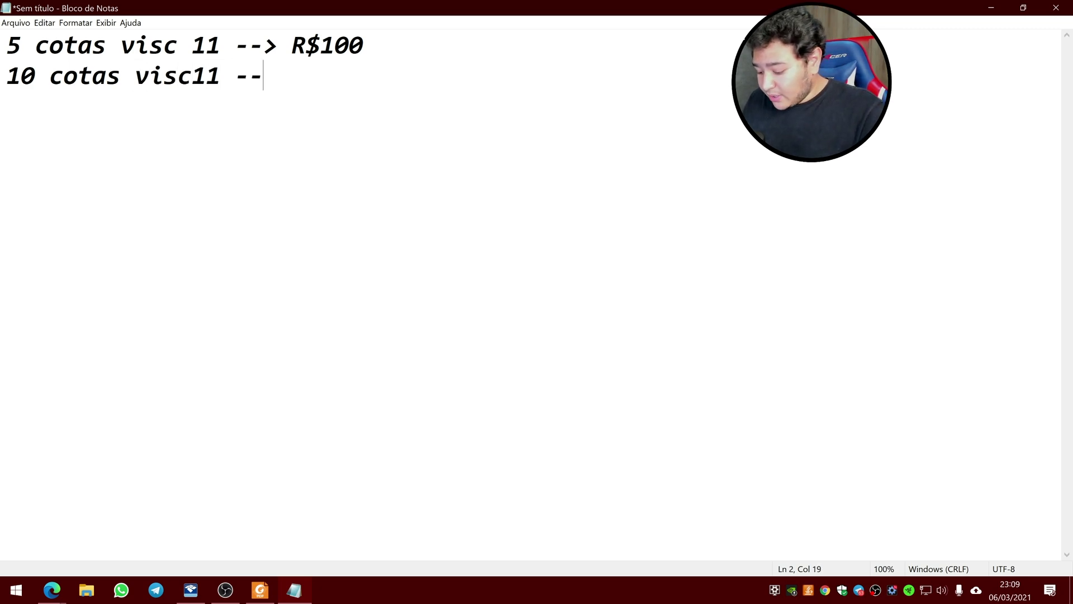
{"action": "type", "text": "110"}
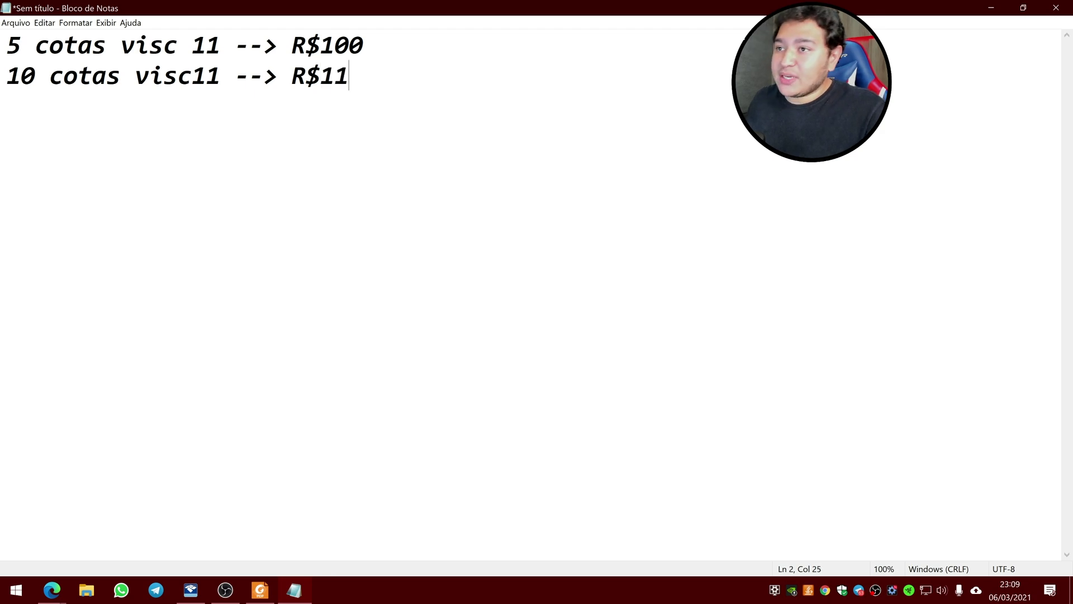
{"action": "key", "text": "Return"}
{"action": "key", "text": "Return"}
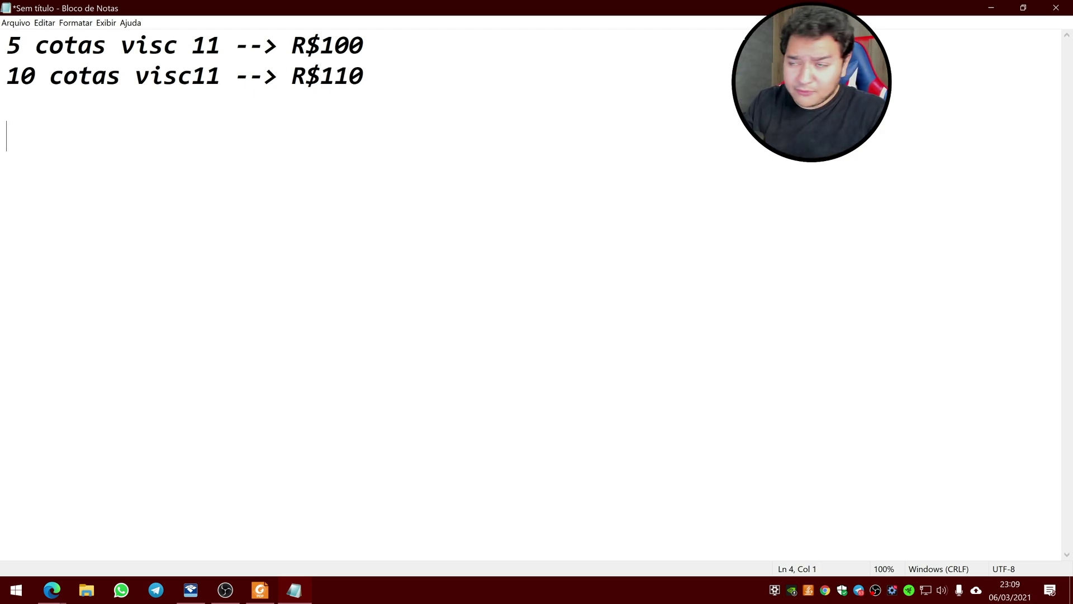
Add a 'Cotação 150,00' line below the two share purchase lines.
{"action": "type", "text": "Cotaçaão"}
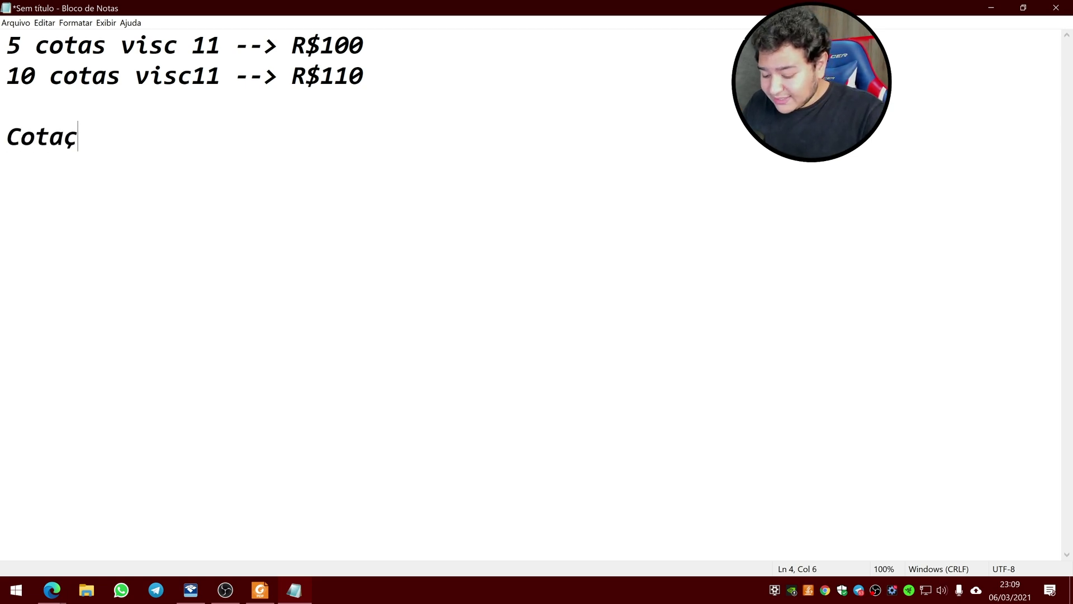
{"action": "key", "text": "BackSpace"}
{"action": "key", "text": "BackSpace"}
{"action": "key", "text": "BackSpace"}
{"action": "type", "text": "ã"}
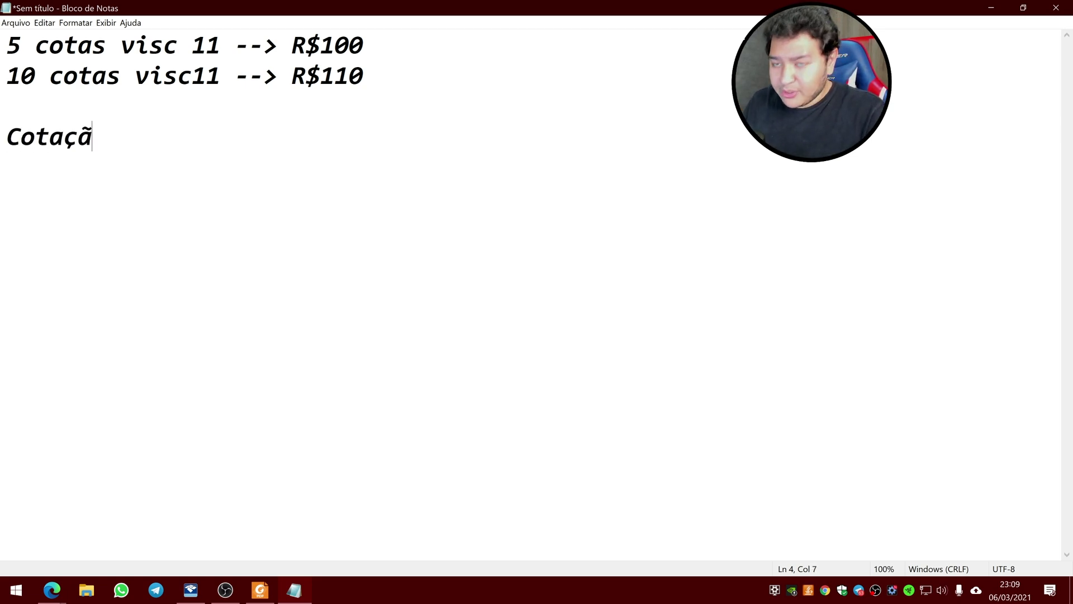
{"action": "type", "text": "o 150,00"}
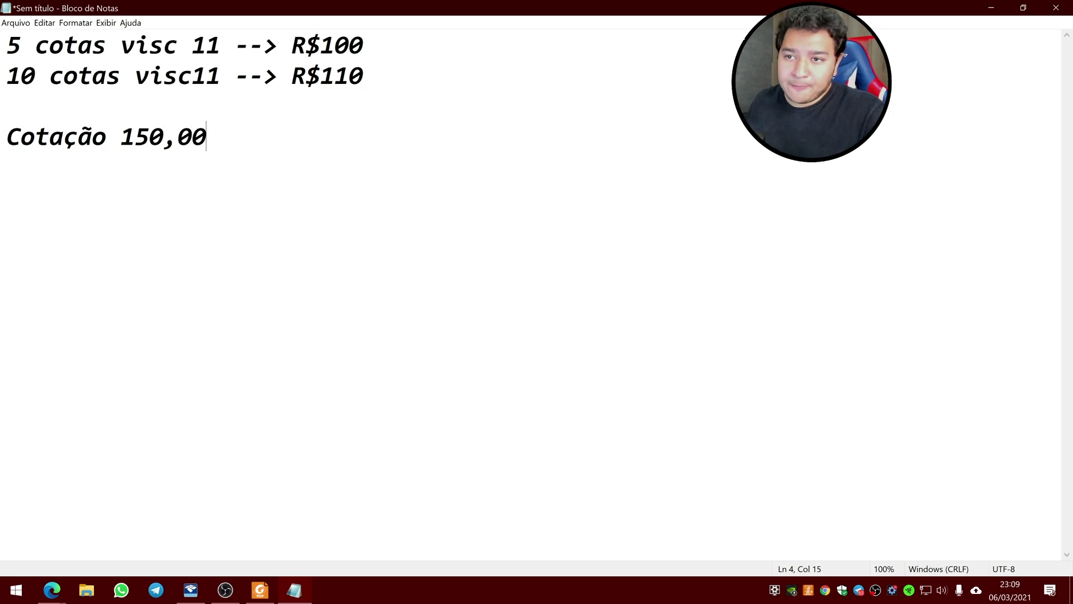
{"action": "key", "text": "shift+Home"}
{"action": "key", "text": "ctrl+shift+Right"}
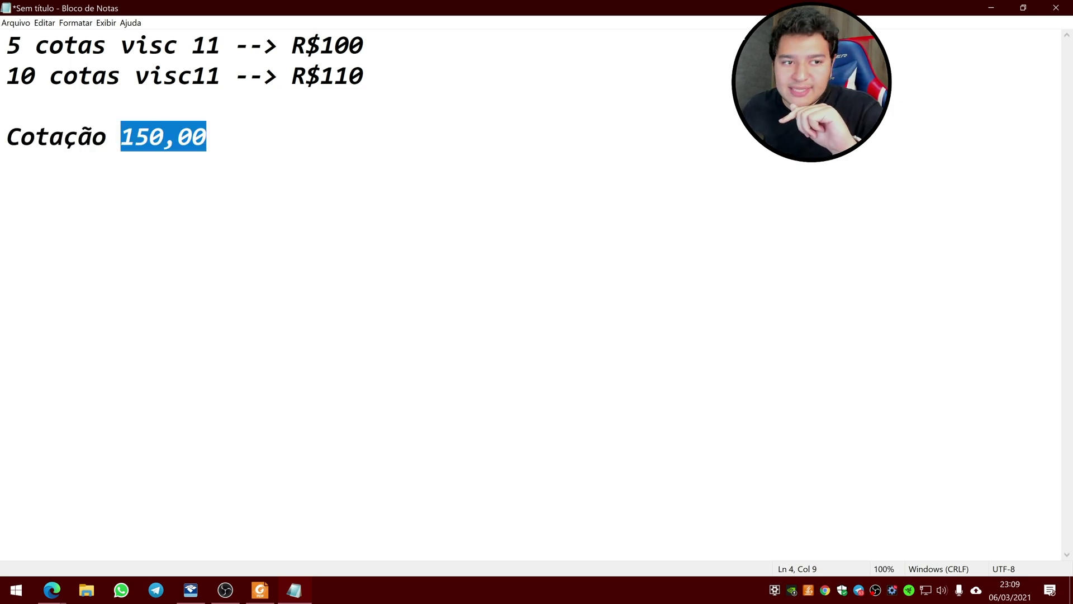
{"action": "key", "text": "Left"}
{"action": "key", "text": "Right"}
{"action": "key", "text": "Right"}
{"action": "key", "text": "Right"}
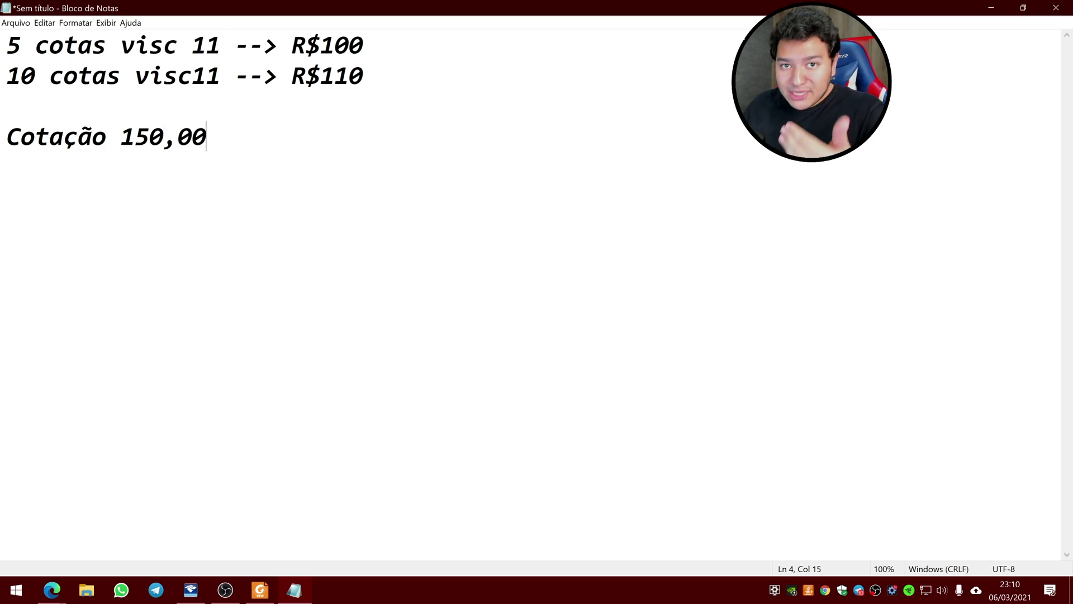
{"action": "key", "text": "shift+Left"}
{"action": "key", "text": "shift+Left"}
{"action": "key", "text": "shift+Left"}
{"action": "key", "text": "shift+Left"}
{"action": "key", "text": "shift+Left"}
{"action": "key", "text": "shift+Left"}
{"action": "key", "text": "shift+Left"}
{"action": "key", "text": "shift+Left"}
{"action": "key", "text": "shift+Left"}
{"action": "key", "text": "shift+Left"}
{"action": "key", "text": "shift+Left"}
{"action": "key", "text": "shift+Left"}
{"action": "key", "text": "shift+Left"}
{"action": "key", "text": "shift+Left"}
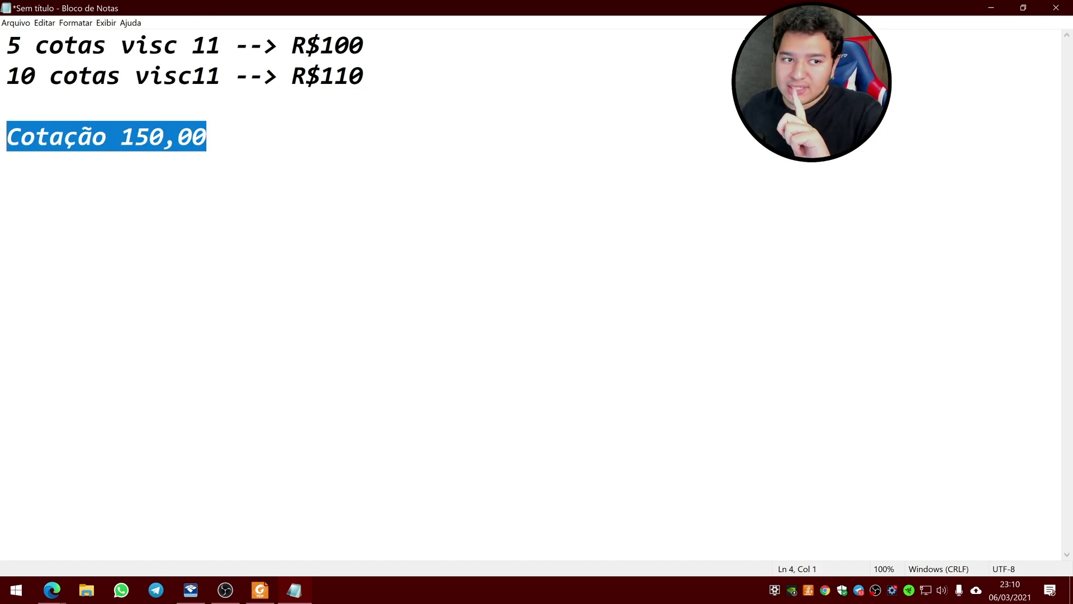
{"action": "left_click", "coordinate": [178, 137]}
{"action": "left_click_drag", "start_coordinate": [363, 75], "coordinate": [6, 44]}
{"action": "left_click", "coordinate": [120, 76]}
{"action": "left_click", "coordinate": [349, 76]}
{"action": "left_click_drag", "start_coordinate": [364, 75], "coordinate": [7, 44]}
{"action": "left_click", "coordinate": [363, 76]}
Insert a 'Preço Médio -->' line between the purchase lines and Cotação.
{"action": "key", "text": "Return"}
{"action": "key", "text": "Return"}
{"action": "type", "text": "Preço M;"}
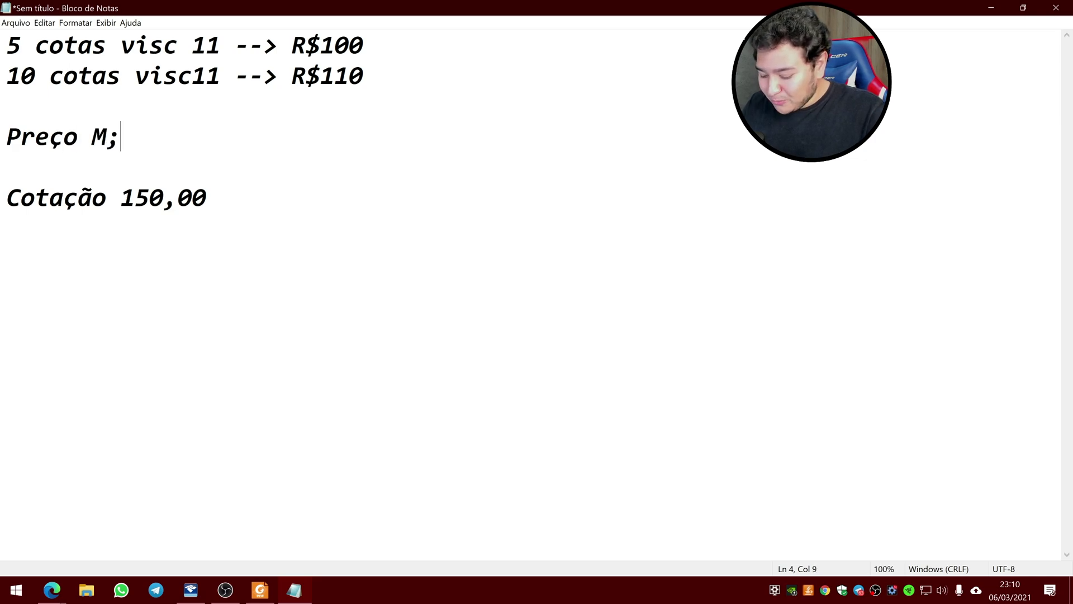
{"action": "key", "text": "BackSpace"}
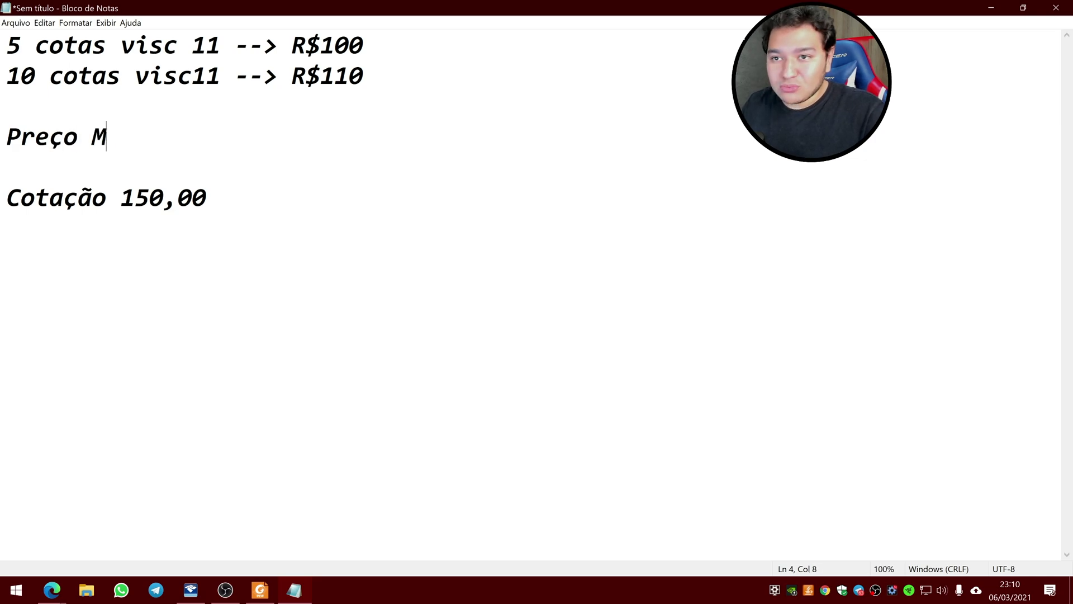
{"action": "type", "text": "édio =-"}
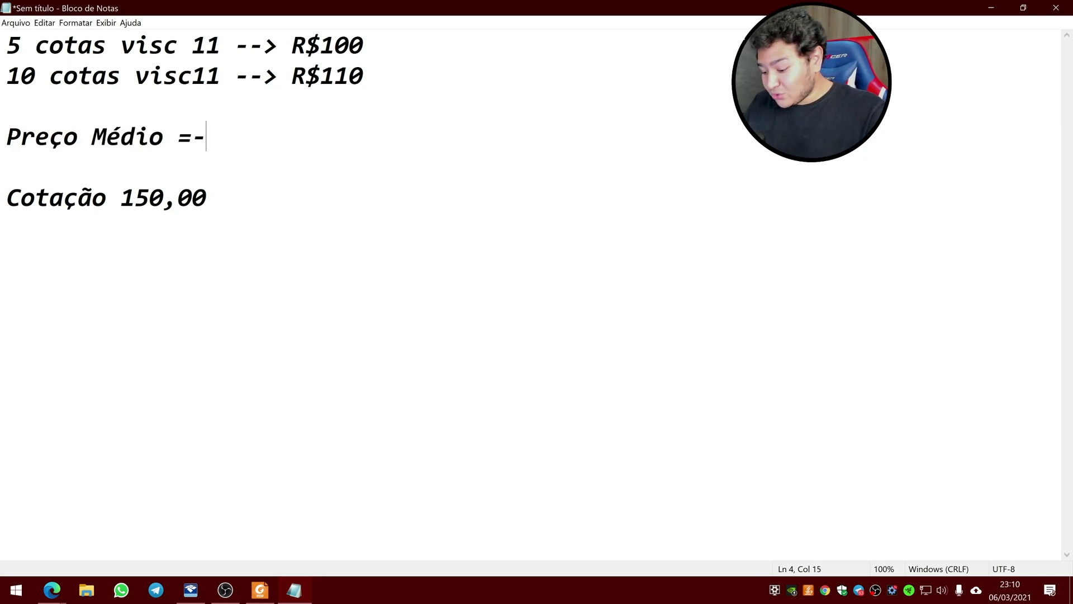
{"action": "key", "text": "BackSpace"}
{"action": "key", "text": "BackSpace"}
{"action": "type", "text": "-->"}
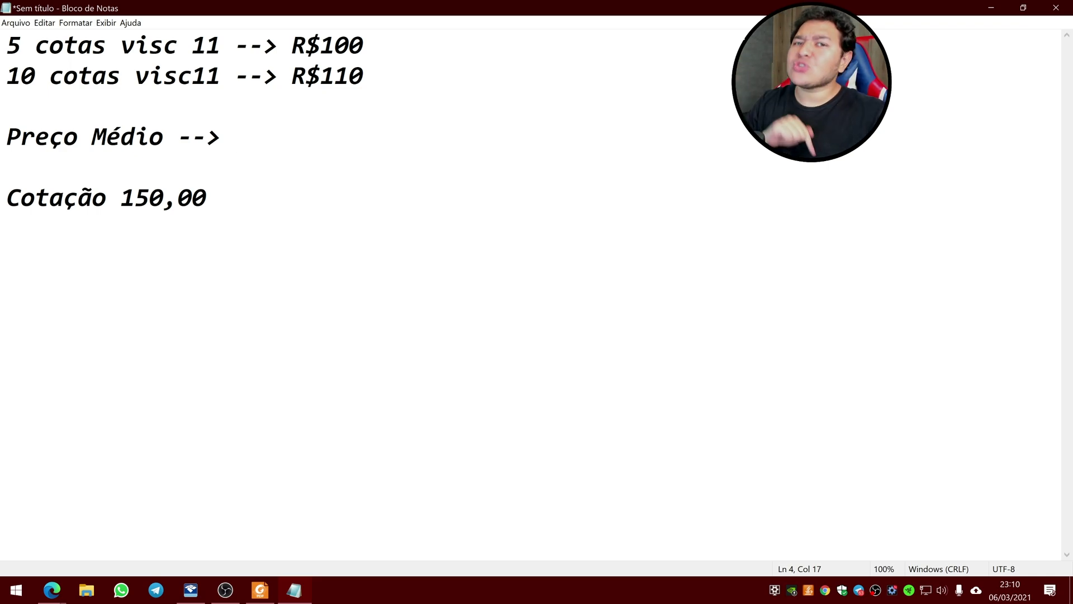
Append totals to the purchase lines: --> R$500 and --> R$1100.
{"action": "left_click", "coordinate": [364, 45]}
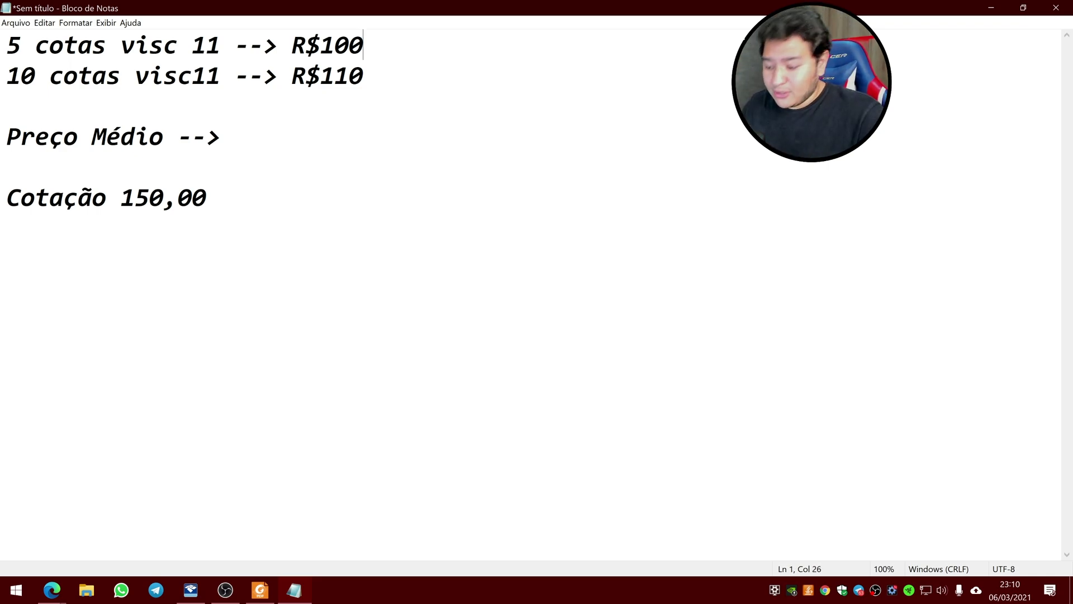
{"action": "type", "text": "--> R$500"}
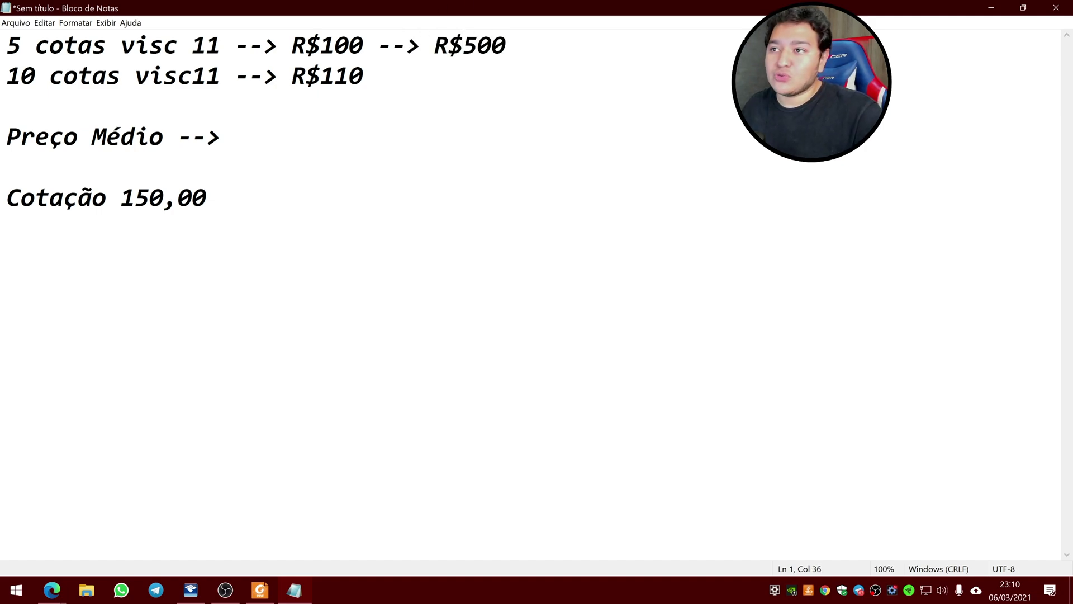
{"action": "left_click_drag", "start_coordinate": [363, 46], "coordinate": [279, 46]}
{"action": "left_click_drag", "start_coordinate": [36, 46], "coordinate": [22, 46]}
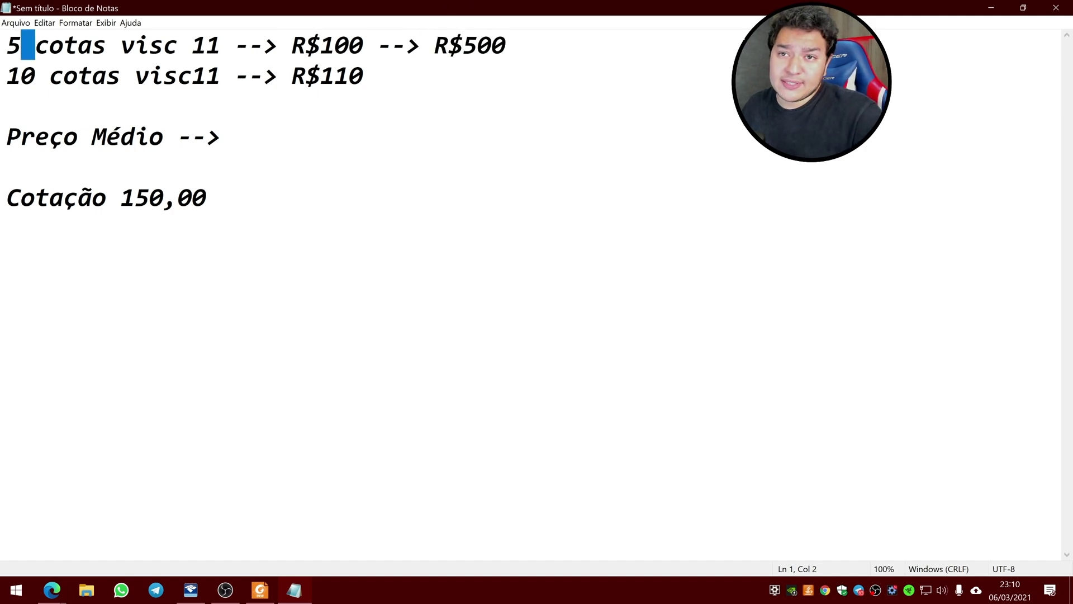
{"action": "left_click", "coordinate": [366, 76]}
{"action": "type", "text": "--> "}
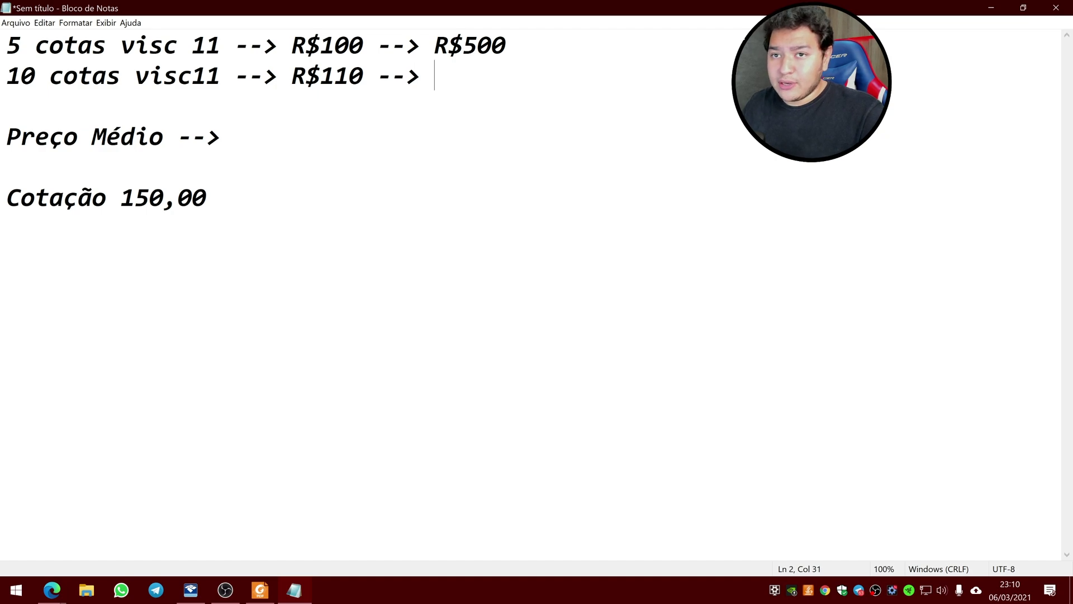
{"action": "type", "text": "1100"}
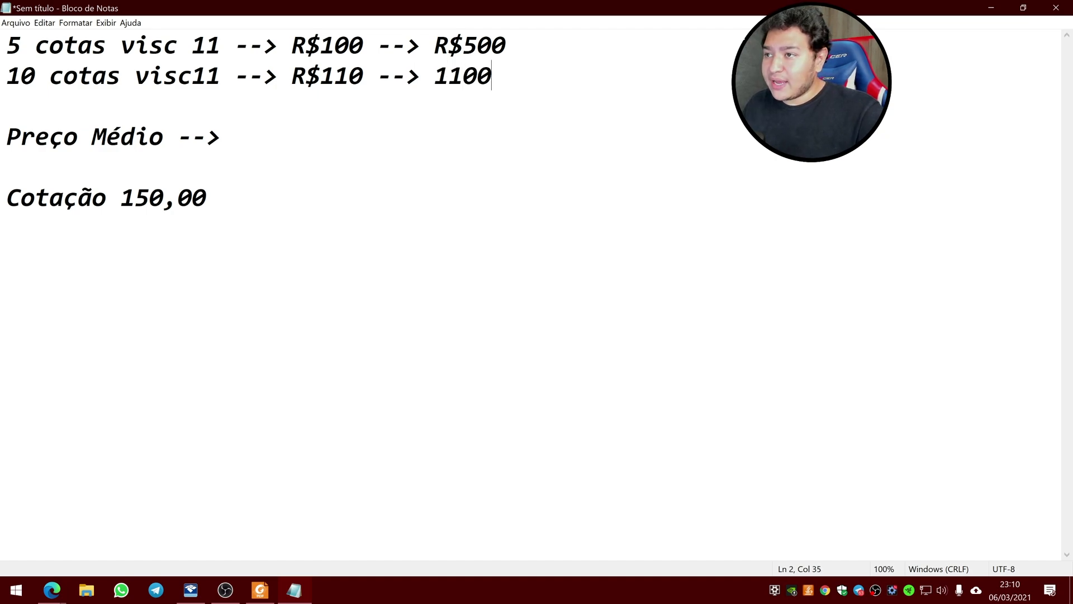
{"action": "left_click", "coordinate": [435, 76]}
{"action": "type", "text": "R$"}
Complete the Preço Médio line as 1.600/15 and launch the Calculator.
{"action": "left_click", "coordinate": [235, 137]}
{"action": "type", "text": "1"}
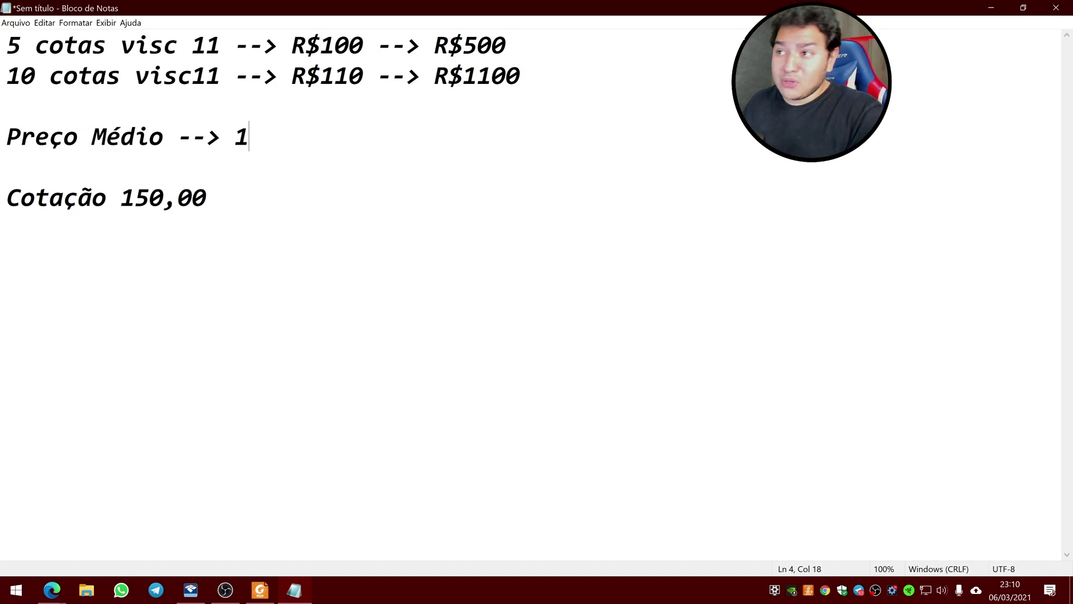
{"action": "left_click", "coordinate": [7, 106]}
{"action": "left_click_drag", "start_coordinate": [419, 45], "coordinate": [507, 45]}
{"action": "left_click", "coordinate": [249, 137]}
{"action": "type", "text": ".6"}
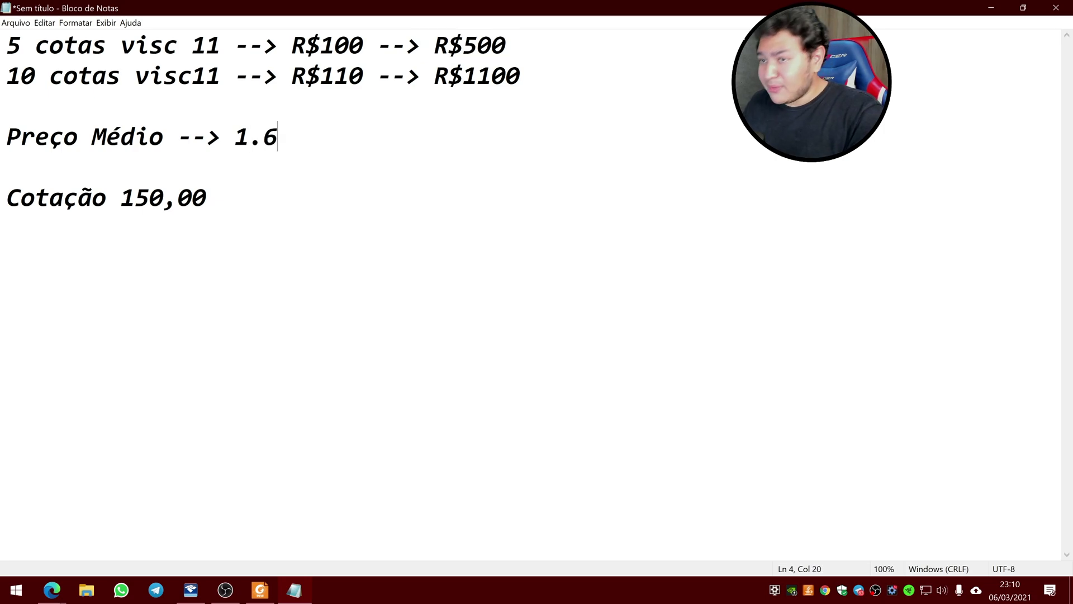
{"action": "type", "text": "00/"}
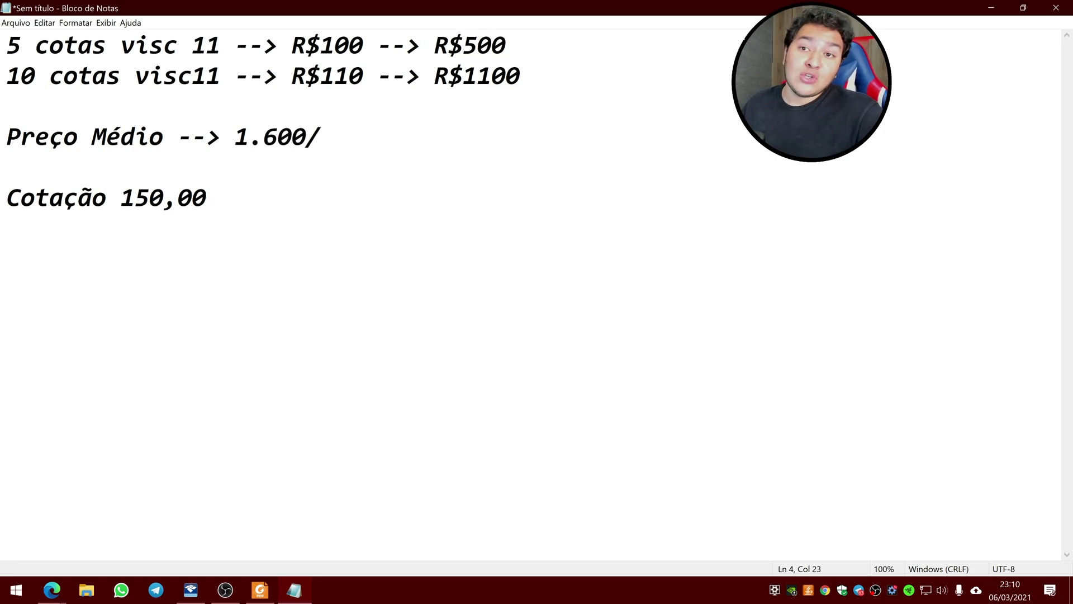
{"action": "left_click_drag", "start_coordinate": [35, 76], "coordinate": [6, 44]}
{"action": "left_click", "coordinate": [321, 137]}
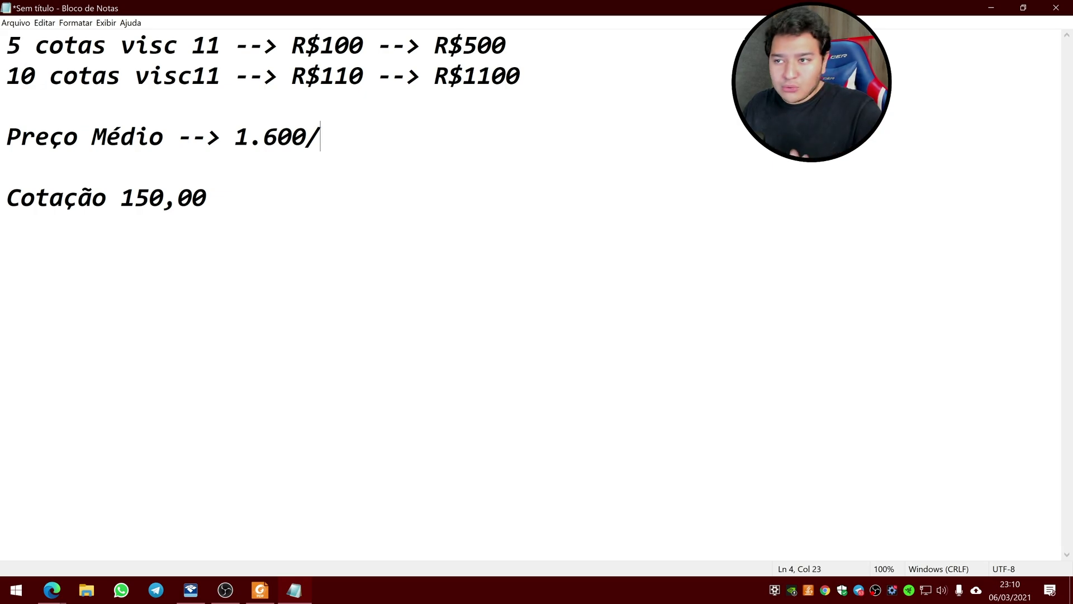
{"action": "type", "text": "15"}
{"action": "type", "text": " -->"}
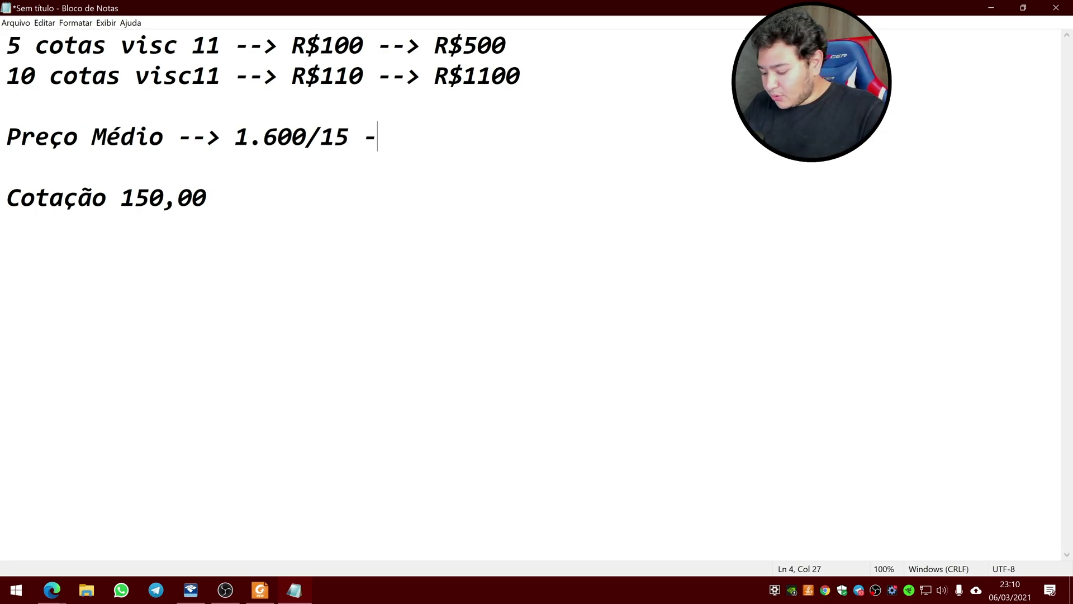
{"action": "key", "text": "super"}
{"action": "type", "text": "cal"}
{"action": "key", "text": "Return"}
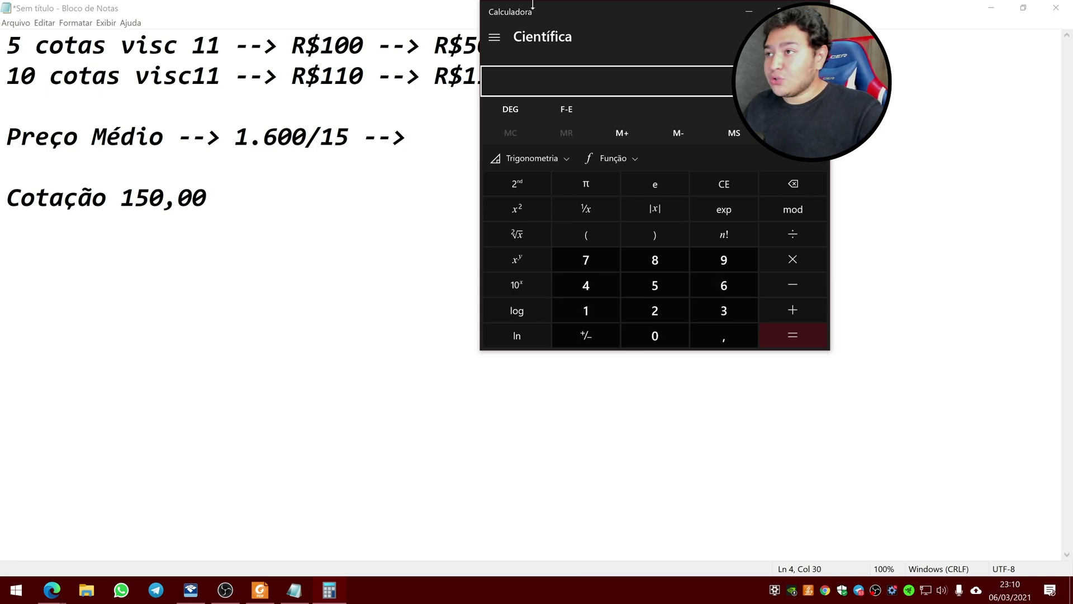
Compute 1600/15 in Calculator and enter the result as 'PM: R$106,66' in the notes.
{"action": "left_click_drag", "start_coordinate": [533, 5], "coordinate": [264, 87]}
{"action": "type", "text": "1600/15"}
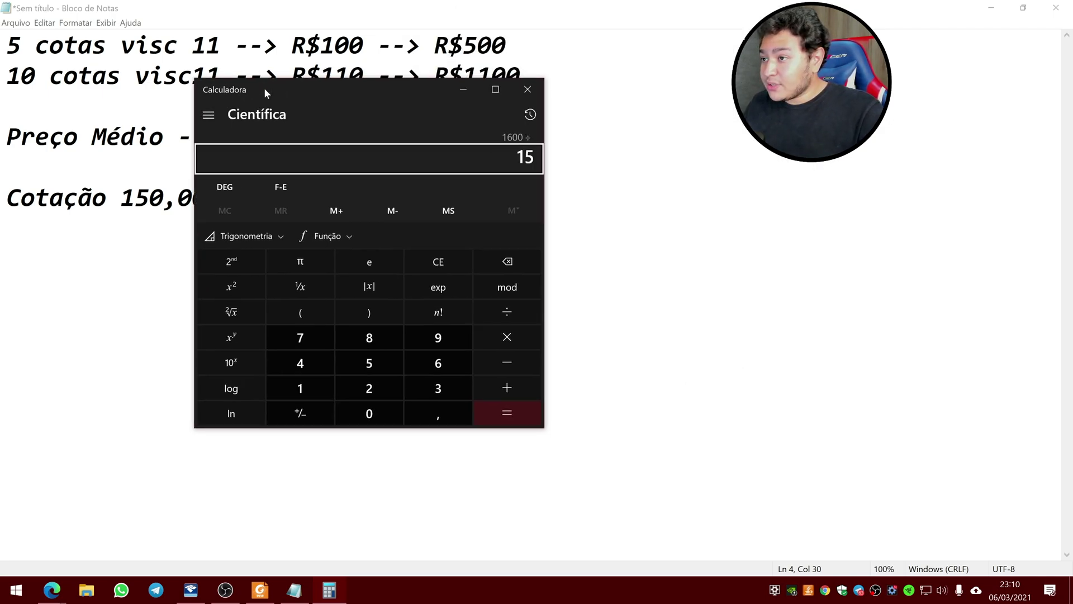
{"action": "key", "text": "Return"}
{"action": "left_click_drag", "start_coordinate": [210, 158], "coordinate": [252, 158]}
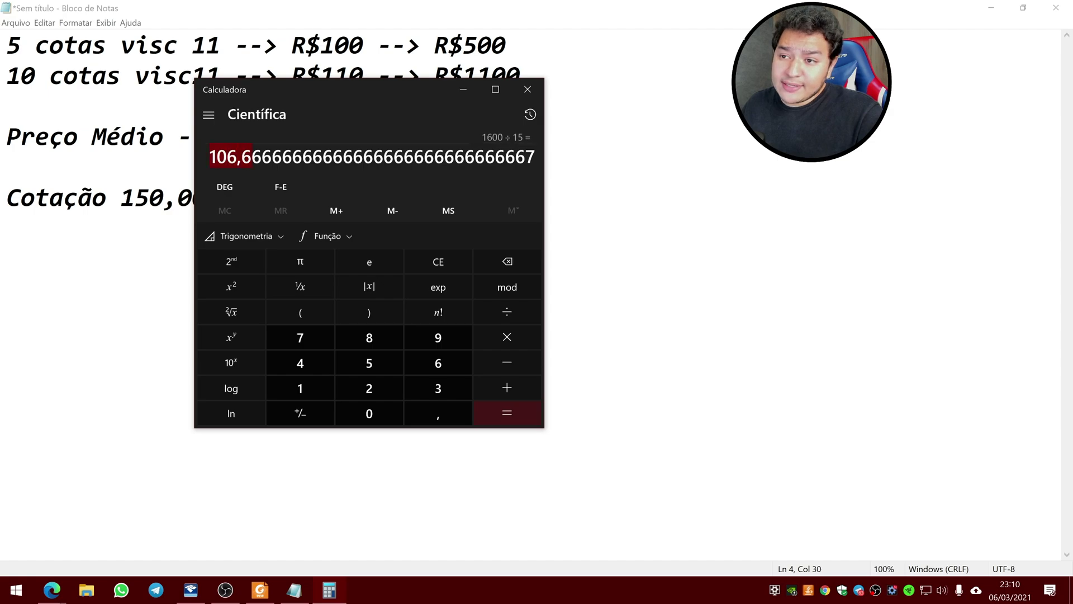
{"action": "key", "text": "ctrl+c"}
{"action": "left_click", "coordinate": [6, 166]}
{"action": "left_click", "coordinate": [420, 137]}
{"action": "key", "text": "ctrl+v"}
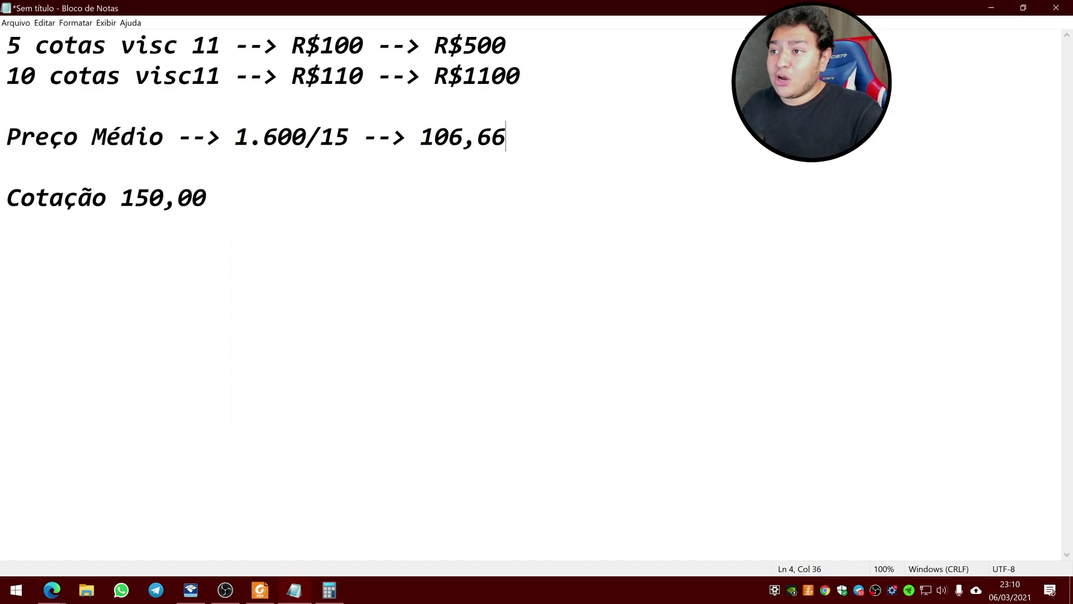
{"action": "left_click", "coordinate": [420, 137]}
{"action": "type", "text": "PM"}
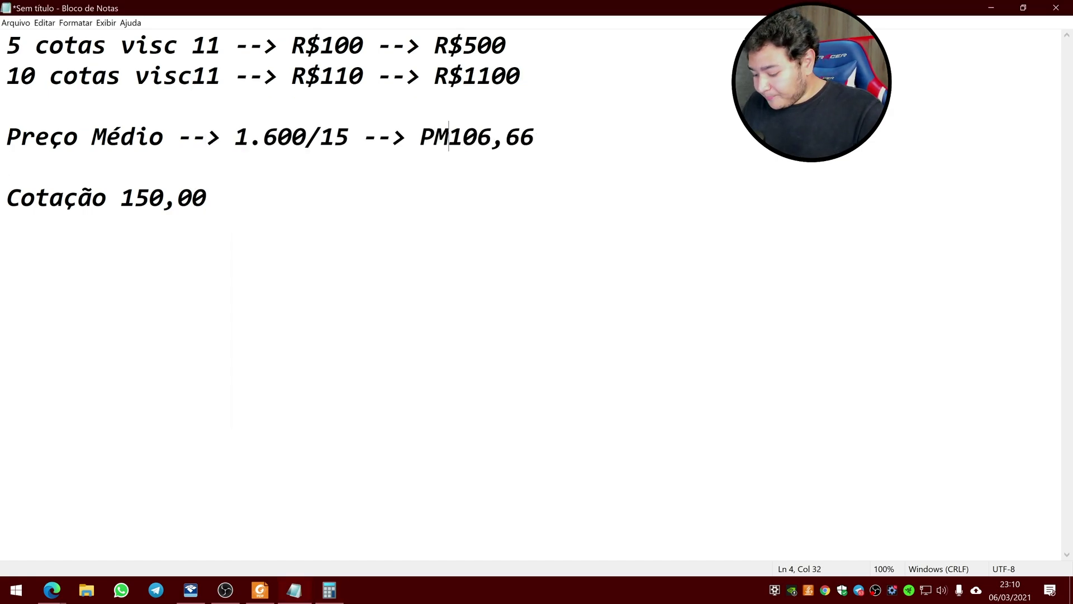
{"action": "type", "text": ": R$"}
Add a '3 cotas' line below the second purchase line in the notes.
{"action": "key", "text": "Right"}
{"action": "key", "text": "Right"}
{"action": "key", "text": "Right"}
{"action": "key", "text": "Right"}
{"action": "key", "text": "Right"}
{"action": "key", "text": "Right"}
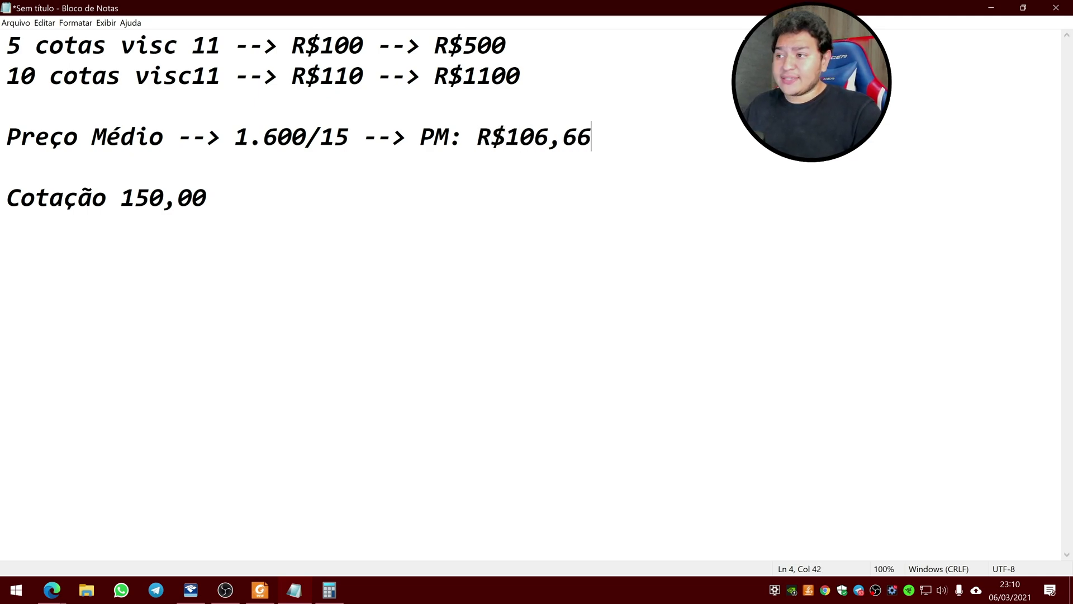
{"action": "key", "text": "shift+Left"}
{"action": "key", "text": "shift+Left"}
{"action": "key", "text": "shift+Left"}
{"action": "key", "text": "shift+Left"}
{"action": "key", "text": "shift+Left"}
{"action": "key", "text": "shift+Left"}
{"action": "key", "text": "shift+Left"}
{"action": "key", "text": "shift+Left"}
{"action": "key", "text": "Right"}
{"action": "key", "text": "shift+Left"}
{"action": "key", "text": "shift+Left"}
{"action": "key", "text": "shift+Left"}
{"action": "key", "text": "shift+Left"}
{"action": "key", "text": "shift+Left"}
{"action": "key", "text": "shift+Left"}
{"action": "key", "text": "shift+Left"}
{"action": "key", "text": "shift+Left"}
{"action": "key", "text": "shift+Left"}
{"action": "key", "text": "shift+Left"}
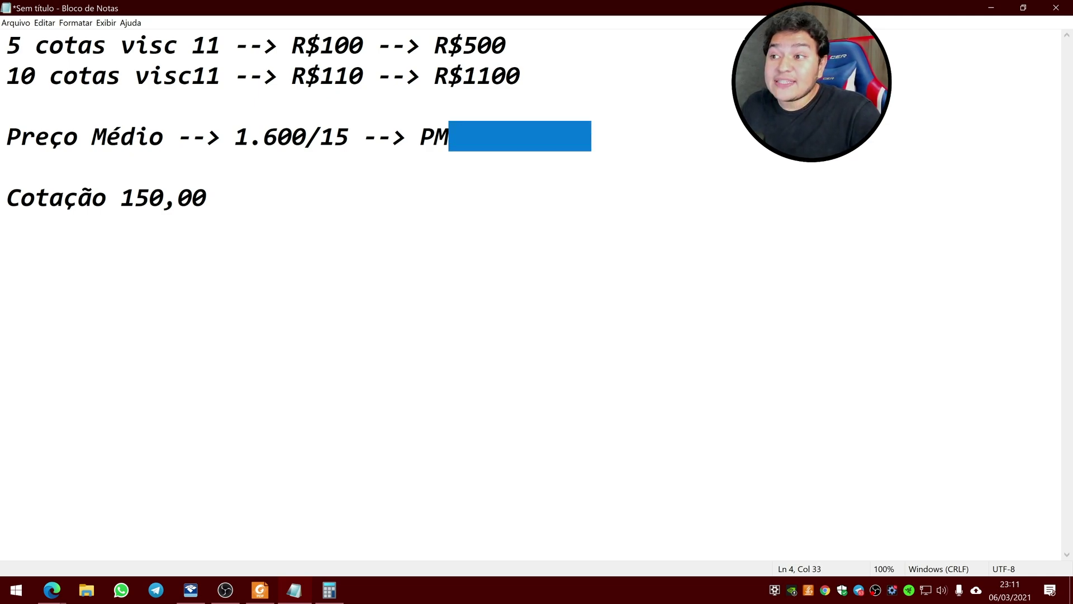
{"action": "key", "text": "shift+Left"}
{"action": "key", "text": "shift+Left"}
{"action": "key", "text": "shift+Left"}
{"action": "key", "text": "shift+Left"}
{"action": "key", "text": "shift+Left"}
{"action": "key", "text": "shift+Left"}
{"action": "key", "text": "shift+Left"}
{"action": "key", "text": "shift+Left"}
{"action": "key", "text": "shift+Left"}
{"action": "key", "text": "shift+Left"}
{"action": "key", "text": "shift+Left"}
{"action": "key", "text": "shift+Left"}
{"action": "key", "text": "shift+Left"}
{"action": "key", "text": "shift+Left"}
{"action": "key", "text": "shift+Left"}
{"action": "key", "text": "shift+Left"}
{"action": "key", "text": "shift+Left"}
{"action": "key", "text": "shift+Left"}
{"action": "key", "text": "shift+Left"}
{"action": "key", "text": "shift+Left"}
{"action": "key", "text": "Left"}
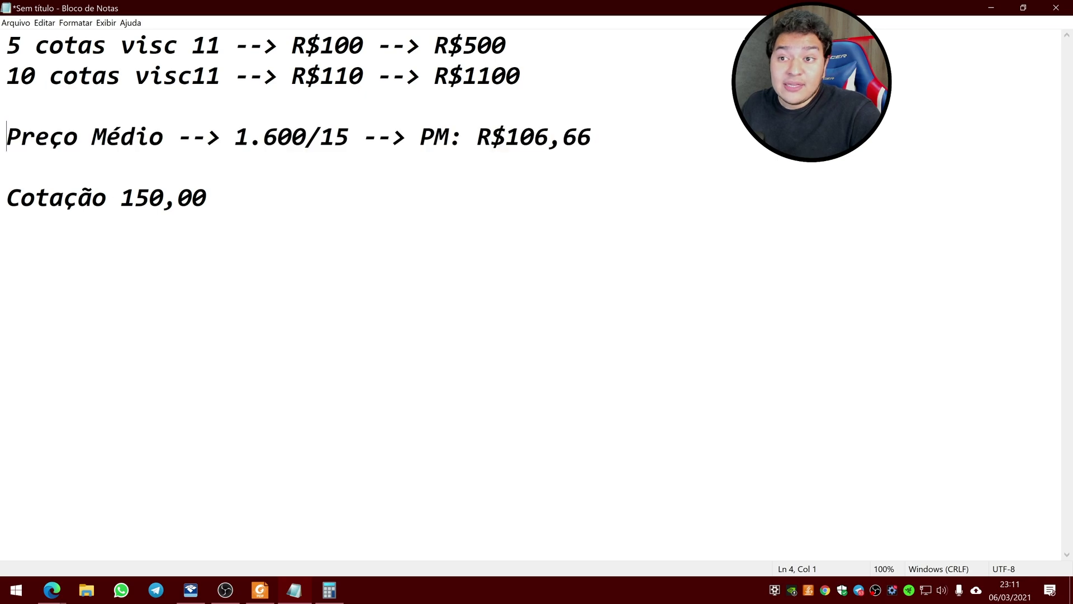
{"action": "left_click", "coordinate": [263, 137]}
{"action": "left_click", "coordinate": [521, 76]}
{"action": "key", "text": "Return"}
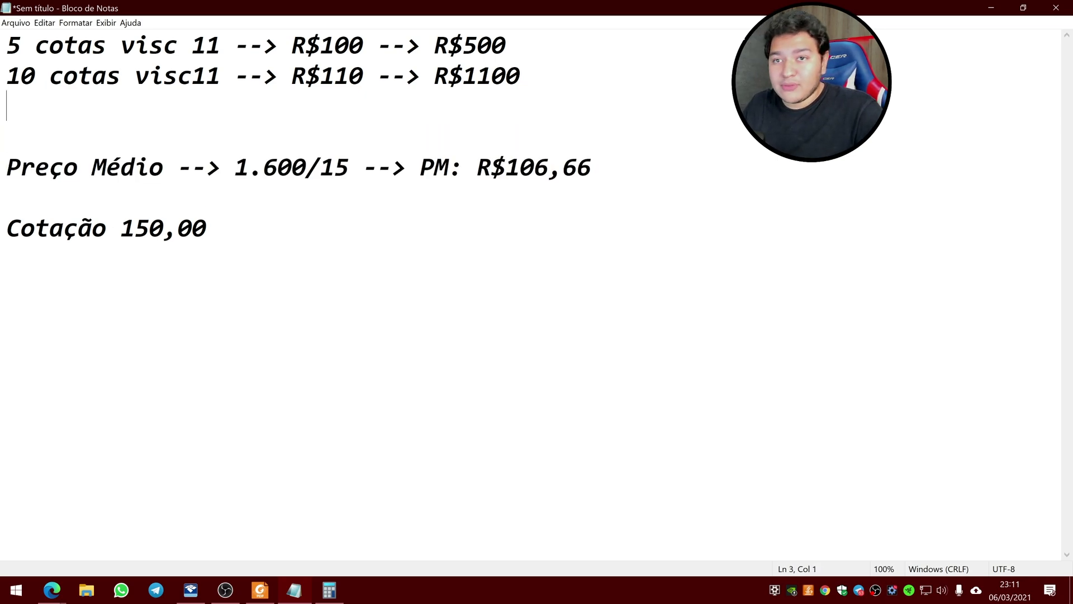
{"action": "type", "text": "3 cotas"}
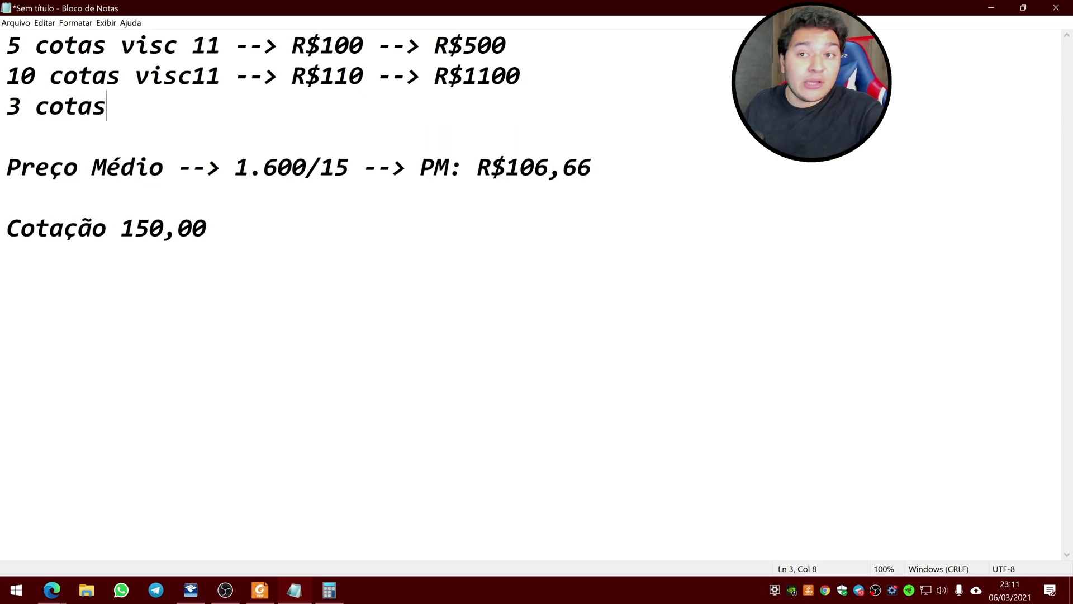
Review the '3 cotas' and 'PM: R$106,66' lines by highlighting them in the notes.
{"action": "left_click", "coordinate": [106, 106]}
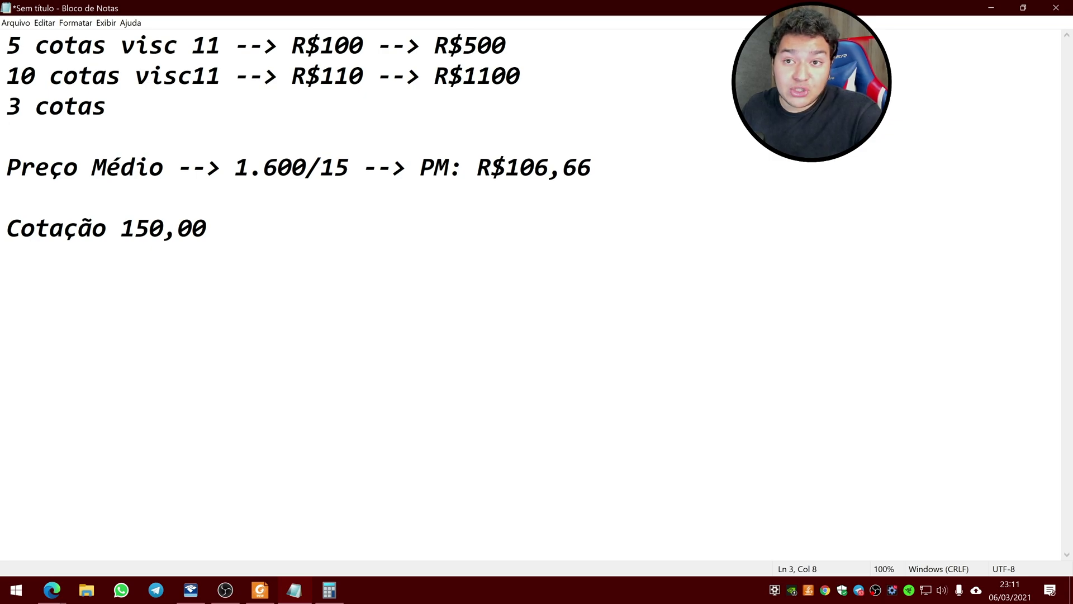
{"action": "key", "text": "shift+Home"}
{"action": "key", "text": "End"}
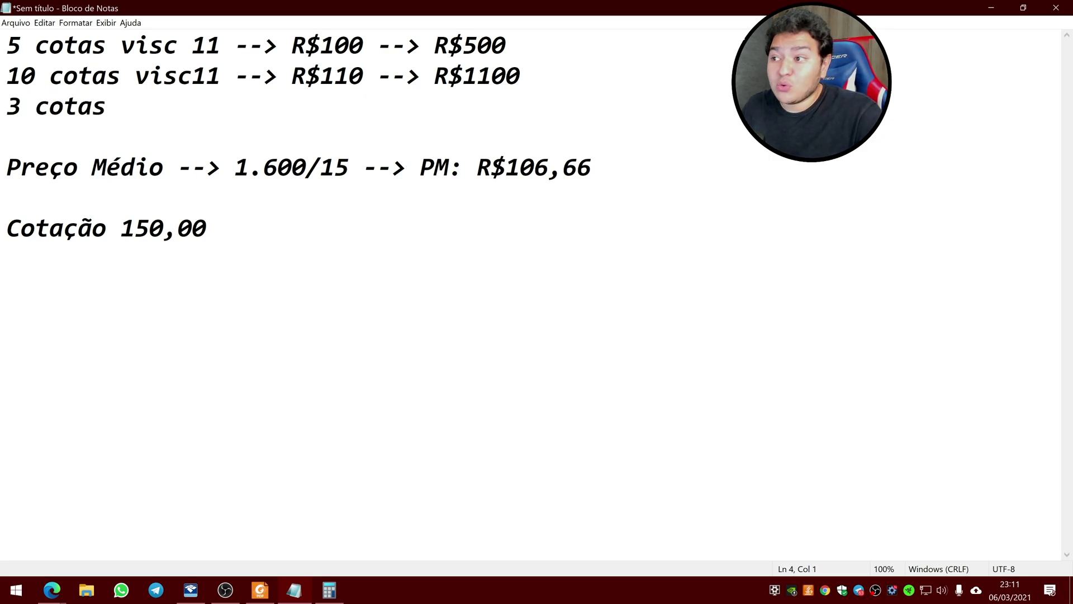
{"action": "key", "text": "Down"}
{"action": "key", "text": "End"}
{"action": "key", "text": "shift+Left"}
{"action": "key", "text": "shift+Left"}
{"action": "key", "text": "shift+Left"}
{"action": "key", "text": "shift+Left"}
{"action": "key", "text": "shift+Left"}
{"action": "key", "text": "shift+Left"}
{"action": "key", "text": "shift+Left"}
{"action": "key", "text": "shift+Left"}
{"action": "key", "text": "shift+Left"}
{"action": "key", "text": "shift+Left"}
{"action": "key", "text": "shift+Left"}
{"action": "key", "text": "shift+Left"}
{"action": "key", "text": "shift+Left"}
{"action": "key", "text": "End"}
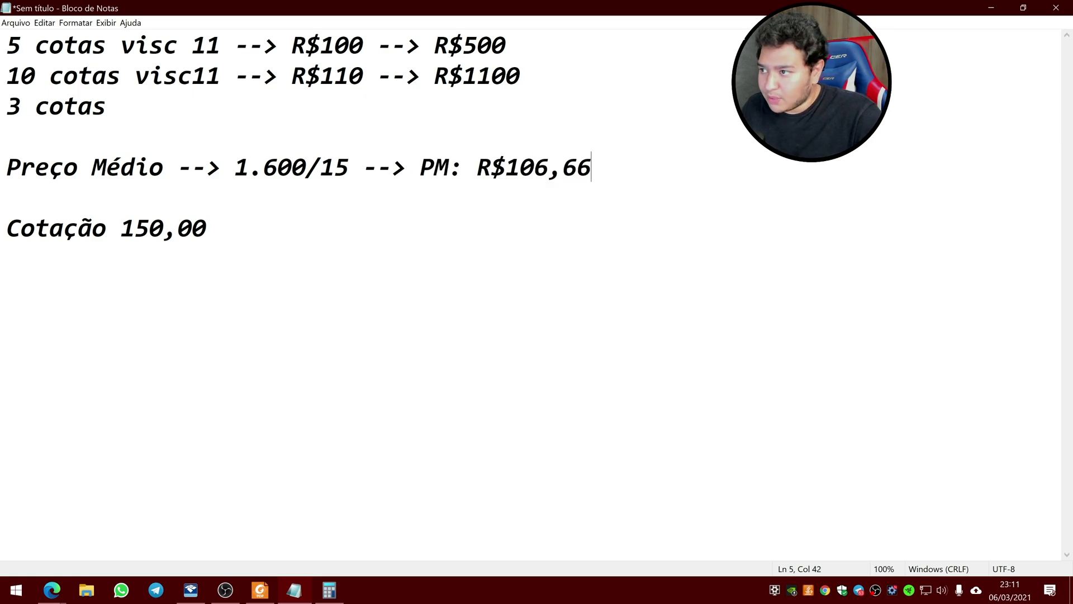
{"action": "key", "text": "shift+Left"}
{"action": "key", "text": "shift+Left"}
{"action": "key", "text": "shift+Left"}
{"action": "key", "text": "shift+Left"}
{"action": "key", "text": "shift+Left"}
{"action": "key", "text": "shift+Left"}
{"action": "key", "text": "shift+Left"}
{"action": "key", "text": "shift+Left"}
{"action": "key", "text": "shift+Left"}
{"action": "key", "text": "shift+Left"}
{"action": "key", "text": "shift+Left"}
{"action": "key", "text": "shift+Left"}
{"action": "left_click", "coordinate": [106, 106]}
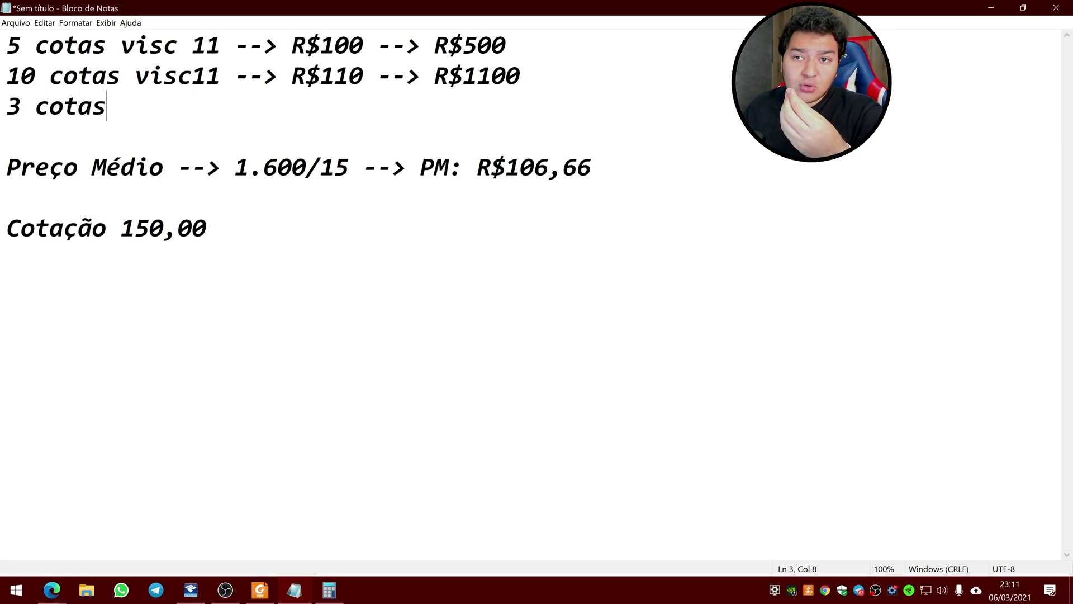
{"action": "key", "text": "shift+Left"}
{"action": "key", "text": "shift+Left"}
{"action": "key", "text": "shift+Left"}
{"action": "key", "text": "shift+Left"}
{"action": "key", "text": "shift+Left"}
{"action": "key", "text": "shift+Left"}
{"action": "key", "text": "shift+Left"}
{"action": "key", "text": "End"}
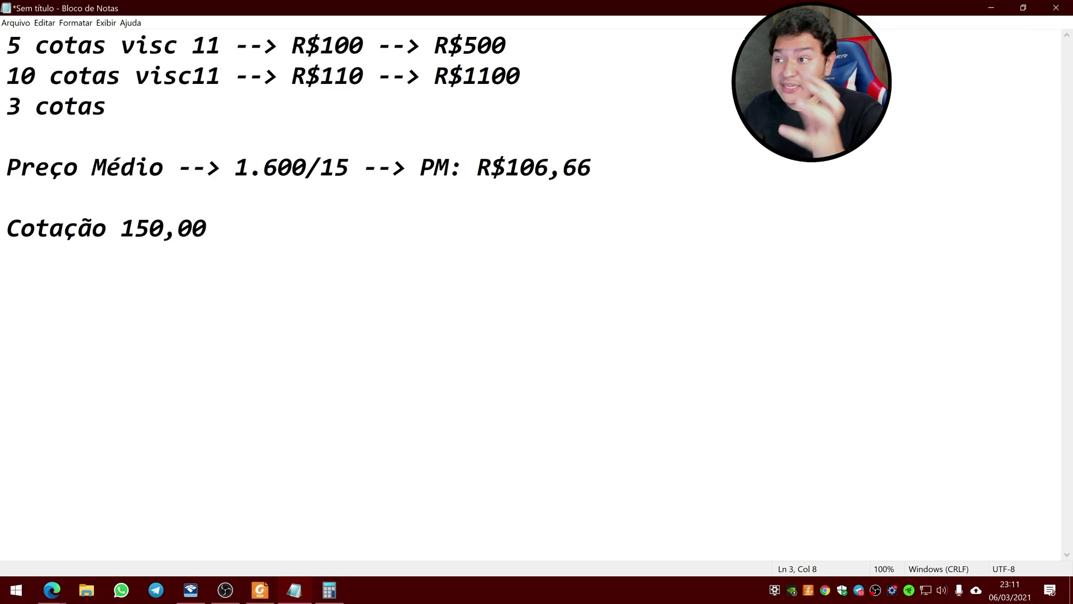
{"action": "key", "text": "Down"}
{"action": "key", "text": "Down"}
{"action": "key", "text": "Down"}
{"action": "key", "text": "Left"}
{"action": "key", "text": "shift+Left"}
{"action": "key", "text": "shift+Left"}
{"action": "key", "text": "shift+Left"}
{"action": "key", "text": "shift+Left"}
{"action": "key", "text": "shift+Left"}
{"action": "key", "text": "shift+Left"}
{"action": "key", "text": "shift+Left"}
{"action": "key", "text": "shift+Left"}
{"action": "key", "text": "shift+Left"}
Recheck the R$1100 purchase total and average-price lines, then minimise the notes.
{"action": "left_click", "coordinate": [563, 167]}
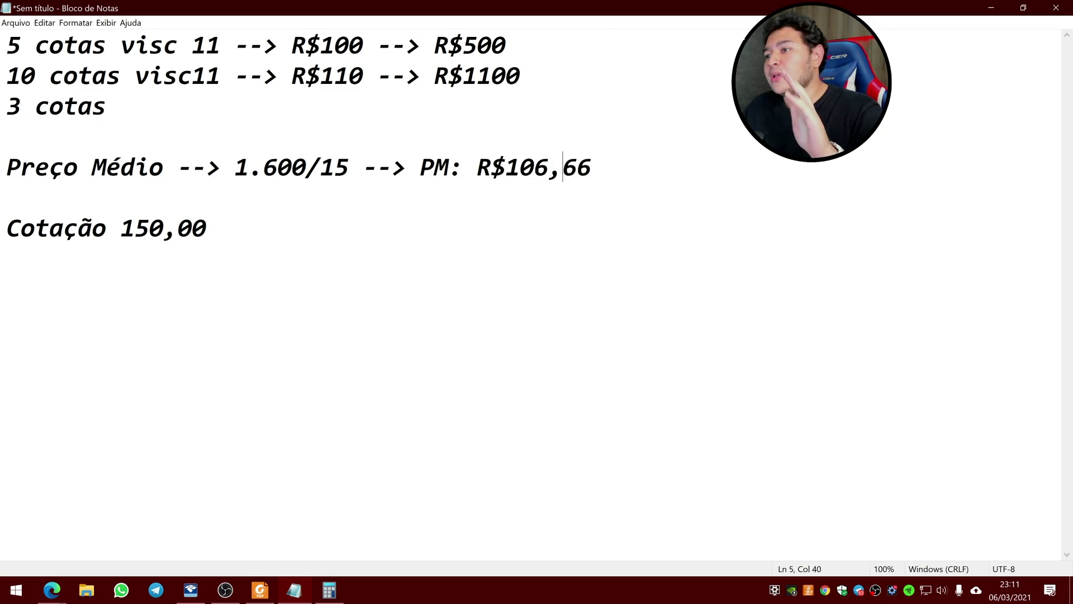
{"action": "key", "text": "Up"}
{"action": "key", "text": "Up"}
{"action": "key", "text": "shift+Left"}
{"action": "key", "text": "shift+Left"}
{"action": "key", "text": "shift+Left"}
{"action": "key", "text": "shift+Left"}
{"action": "key", "text": "shift+Left"}
{"action": "key", "text": "shift+Left"}
{"action": "key", "text": "shift+Left"}
{"action": "key", "text": "Down"}
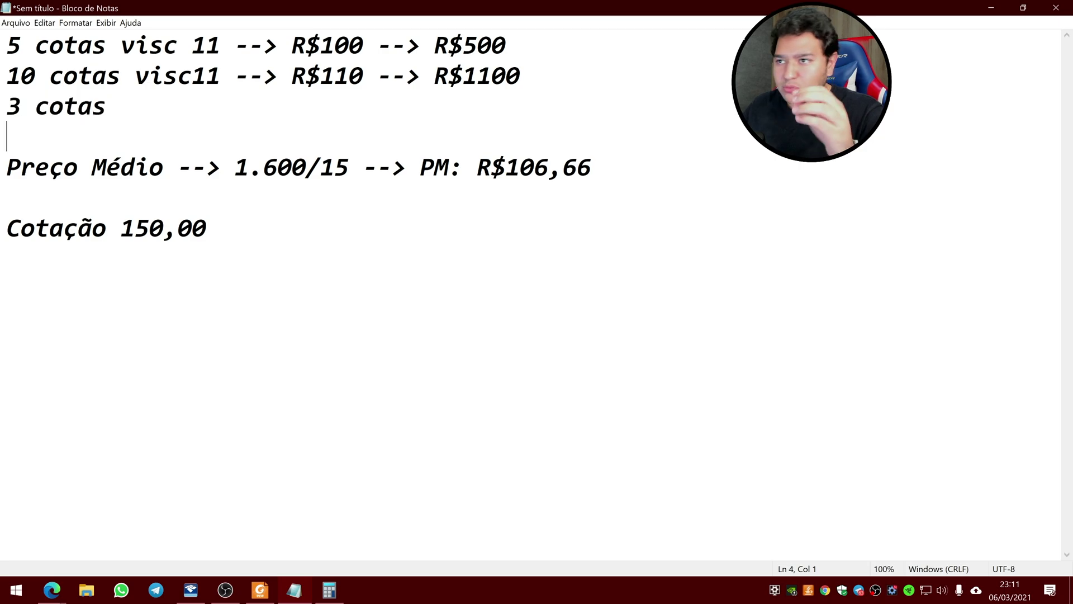
{"action": "key", "text": "Up"}
{"action": "key", "text": "End"}
{"action": "key", "text": "shift+Left"}
{"action": "key", "text": "shift+Left"}
{"action": "key", "text": "shift+Left"}
{"action": "key", "text": "shift+Left"}
{"action": "key", "text": "shift+Left"}
{"action": "key", "text": "shift+Left"}
{"action": "key", "text": "shift+Left"}
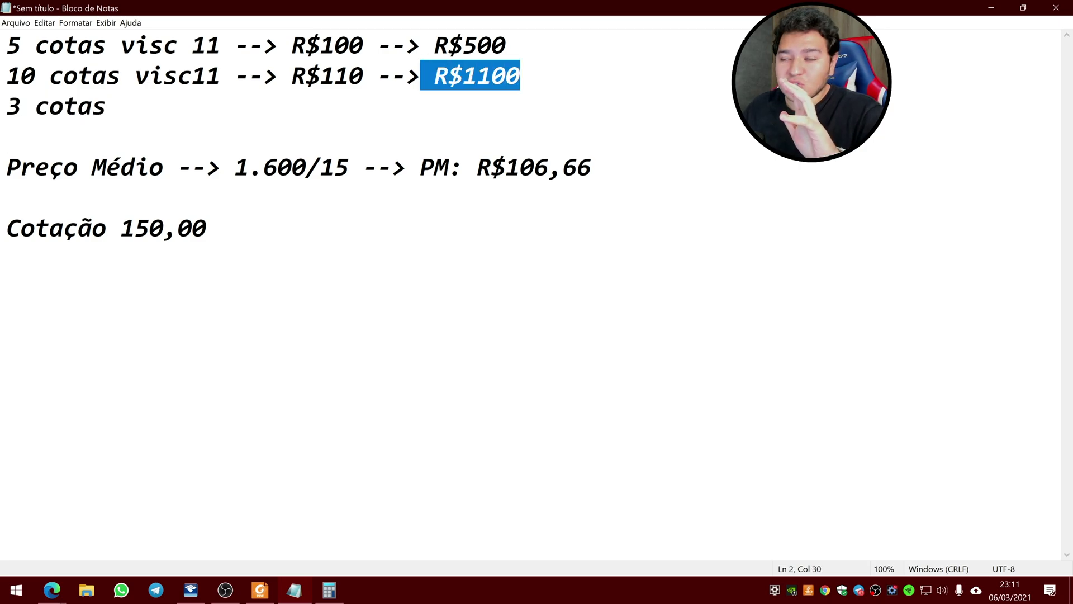
{"action": "key", "text": "Down"}
{"action": "key", "text": "Down"}
{"action": "key", "text": "Down"}
{"action": "key", "text": "End"}
{"action": "key", "text": "shift+Left"}
{"action": "key", "text": "shift+Left"}
{"action": "key", "text": "shift+Left"}
{"action": "key", "text": "shift+Left"}
{"action": "key", "text": "shift+Left"}
{"action": "key", "text": "shift+Left"}
{"action": "key", "text": "shift+Left"}
{"action": "key", "text": "shift+Left"}
{"action": "key", "text": "shift+Left"}
{"action": "key", "text": "shift+Left"}
{"action": "key", "text": "shift+Left"}
{"action": "key", "text": "shift+Left"}
{"action": "key", "text": "Down"}
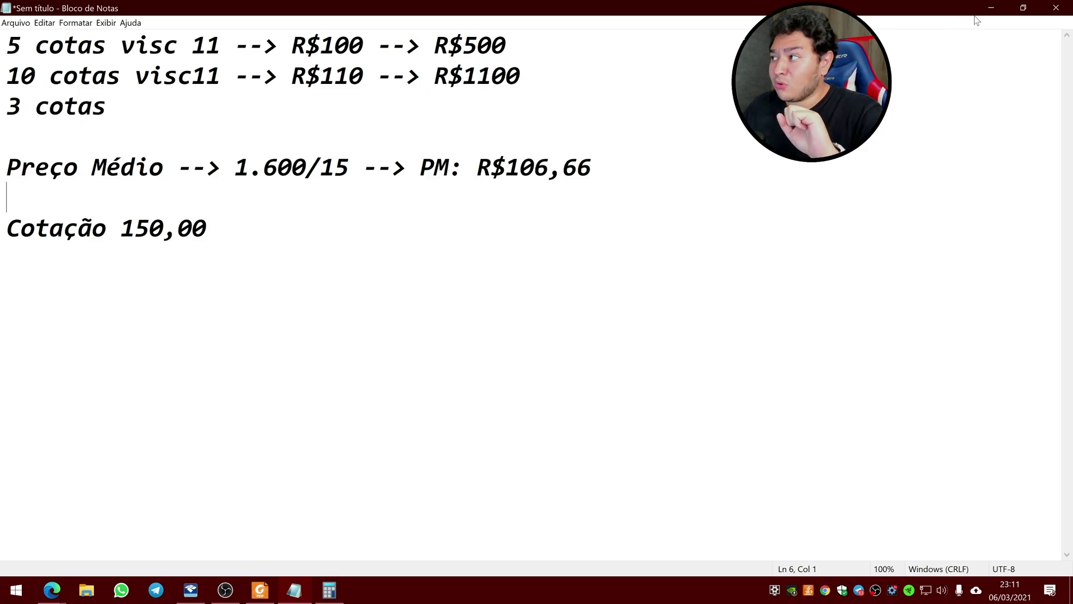
{"action": "left_click", "coordinate": [991, 8]}
Delete the '3 cotas' line from the notes.
{"action": "left_click", "coordinate": [191, 591]}
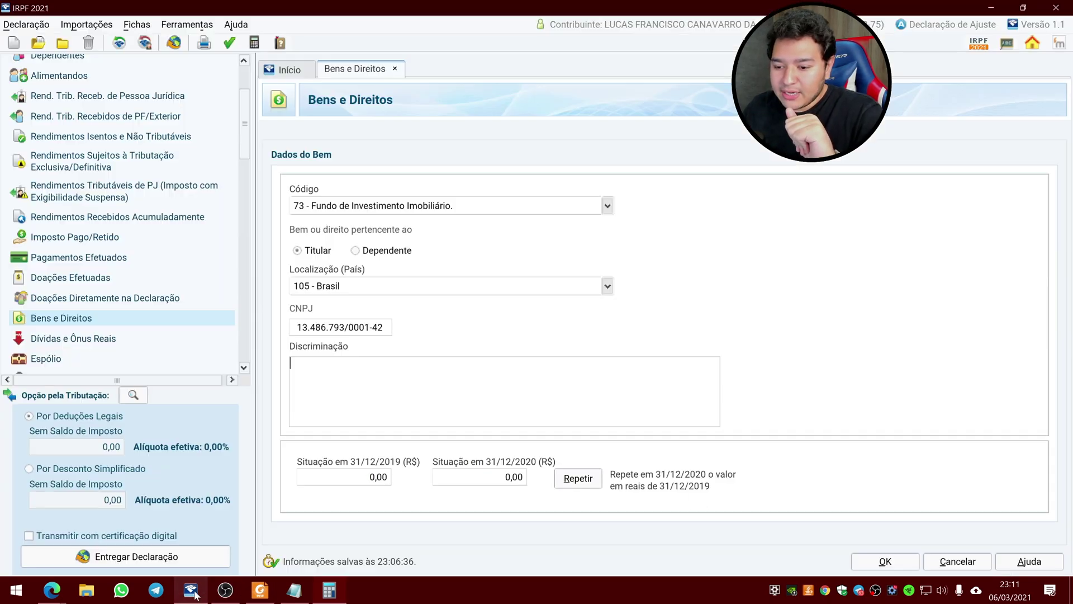
{"action": "key", "text": "alt+Tab"}
{"action": "key", "text": "alt+Tab"}
{"action": "key", "text": "Tab"}
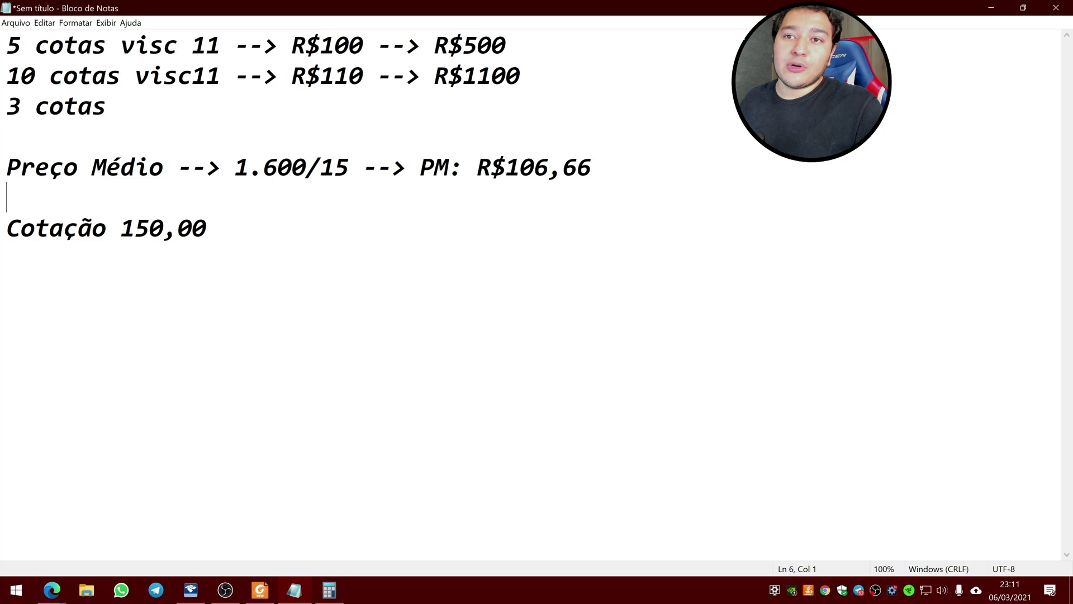
{"action": "left_click", "coordinate": [7, 136]}
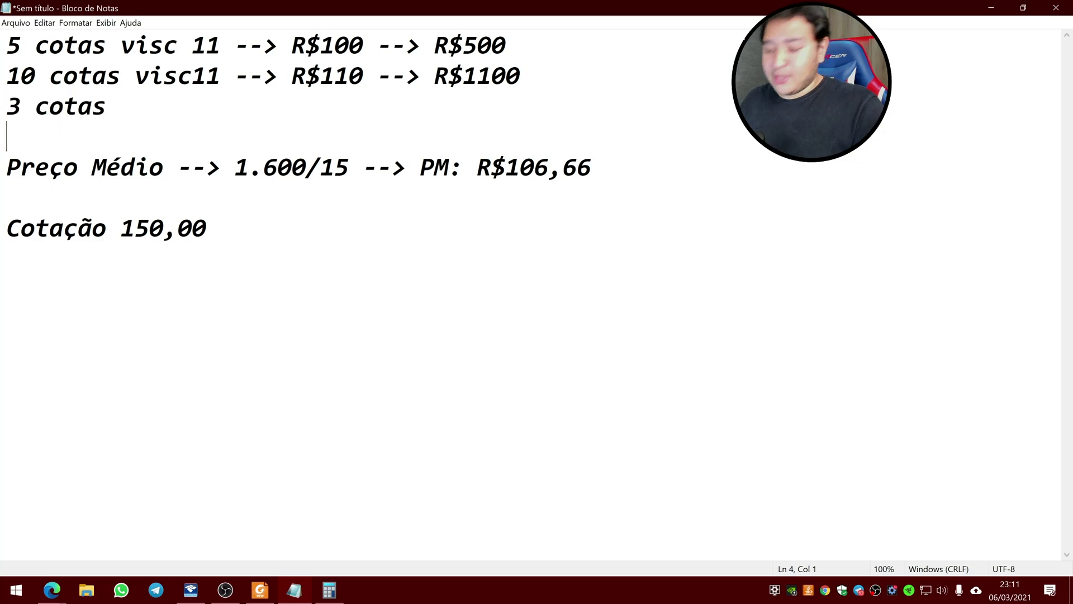
{"action": "key", "text": "Up"}
{"action": "key", "text": "shift+End"}
{"action": "key", "text": "BackSpace"}
{"action": "key", "text": "alt+Tab"}
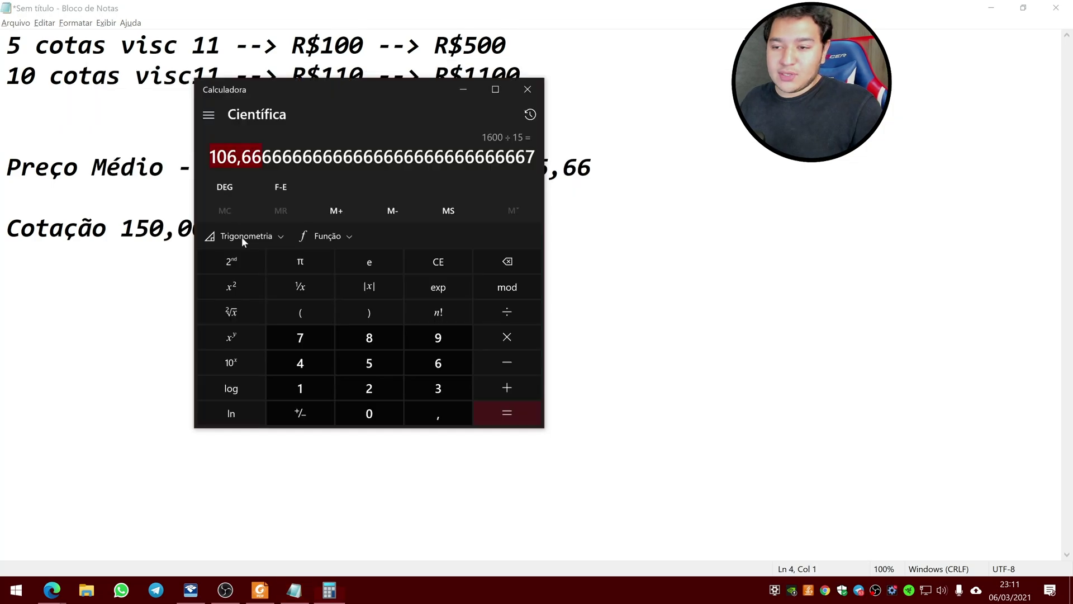
{"action": "left_click", "coordinate": [135, 228]}
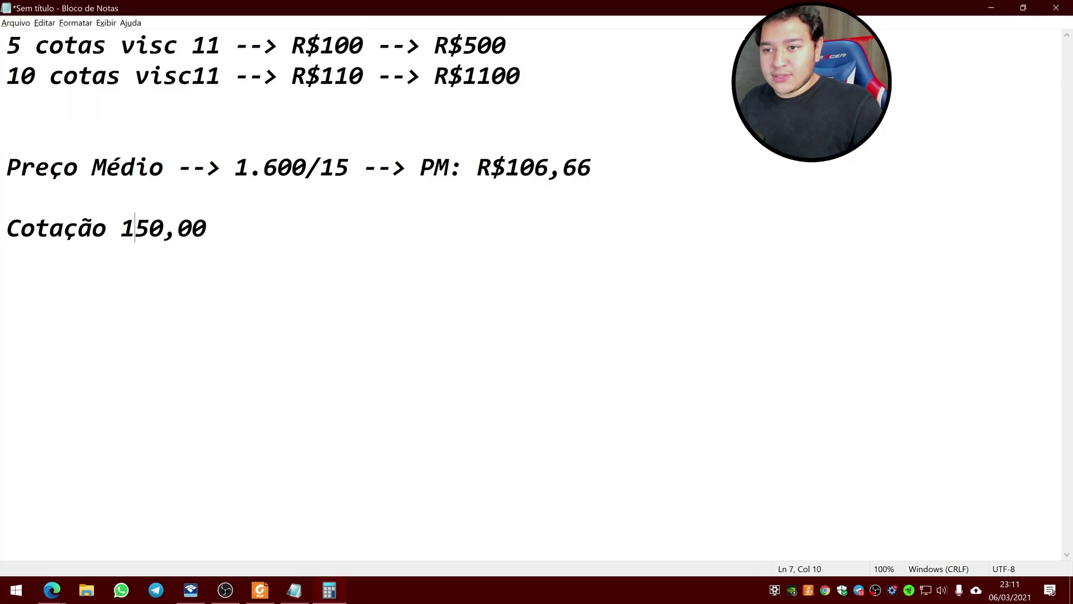
Write the Discriminação as '15 COTAS DE VISC 11 AO PM DE R$106,66', leading into the total.
{"action": "left_click", "coordinate": [191, 589]}
{"action": "left_click", "coordinate": [354, 379]}
{"action": "type", "text": "15"}
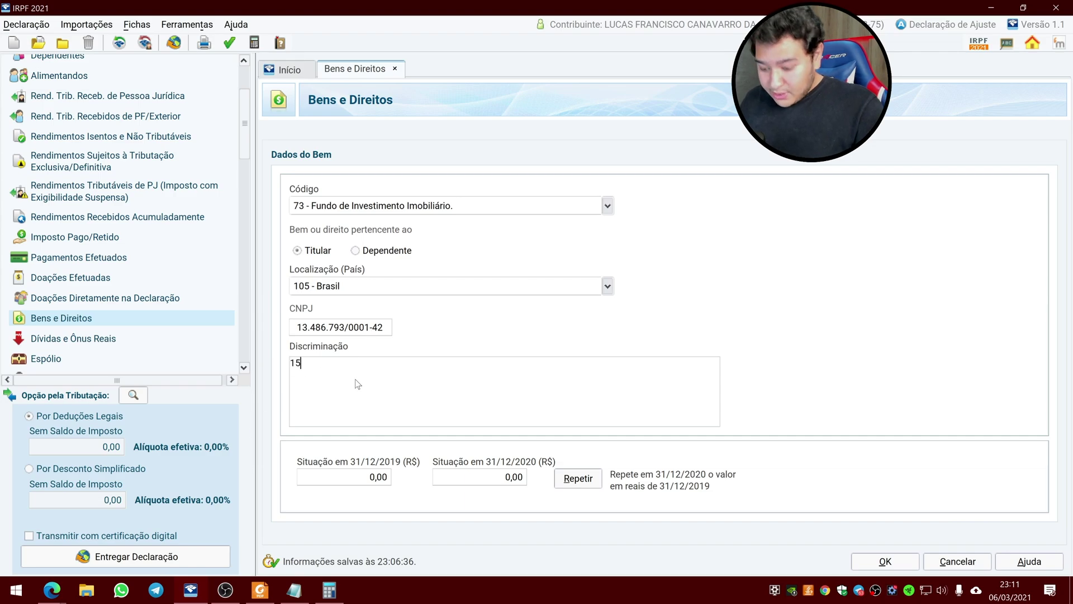
{"action": "type", "text": " cotas d"}
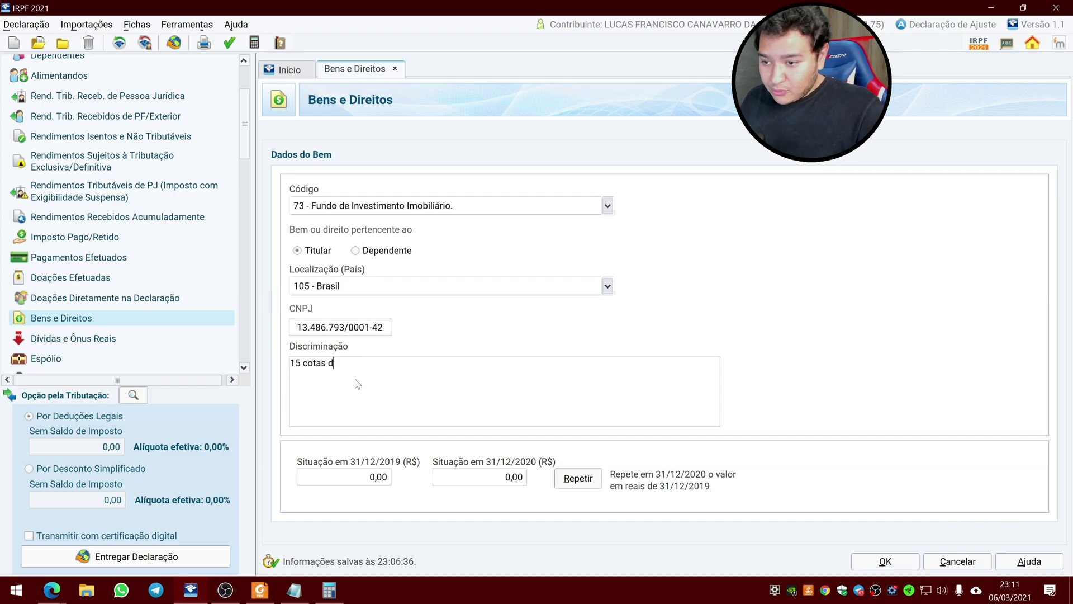
{"action": "key", "text": "BackSpace"}
{"action": "key", "text": "BackSpace"}
{"action": "key", "text": "BackSpace"}
{"action": "key", "text": "BackSpace"}
{"action": "key", "text": "BackSpace"}
{"action": "key", "text": "BackSpace"}
{"action": "key", "text": "BackSpace"}
{"action": "type", "text": "COTAS DE VISC"}
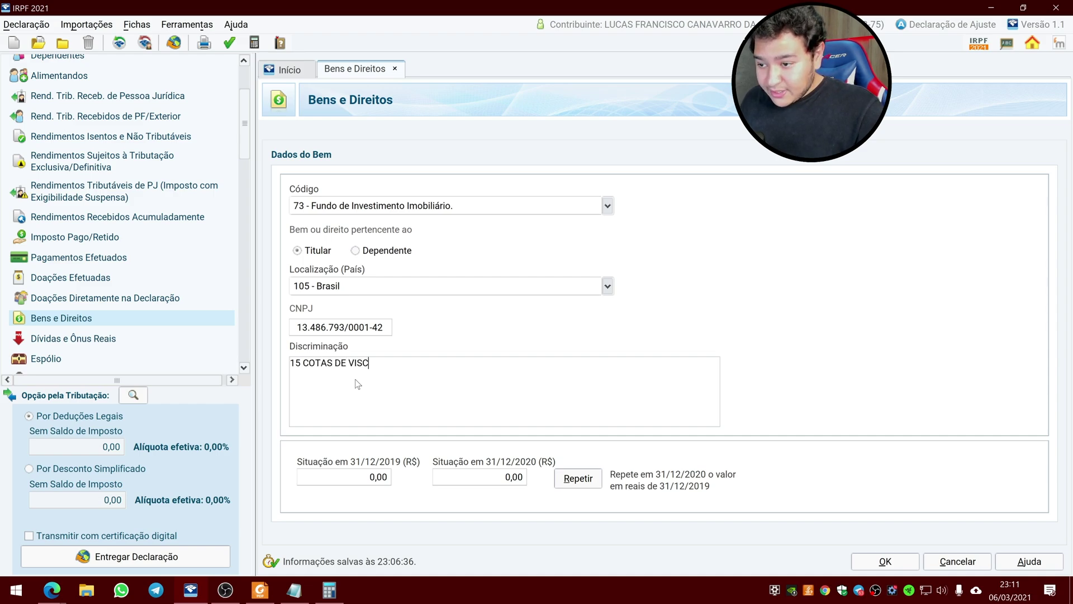
{"action": "type", "text": " 11 AO PM"}
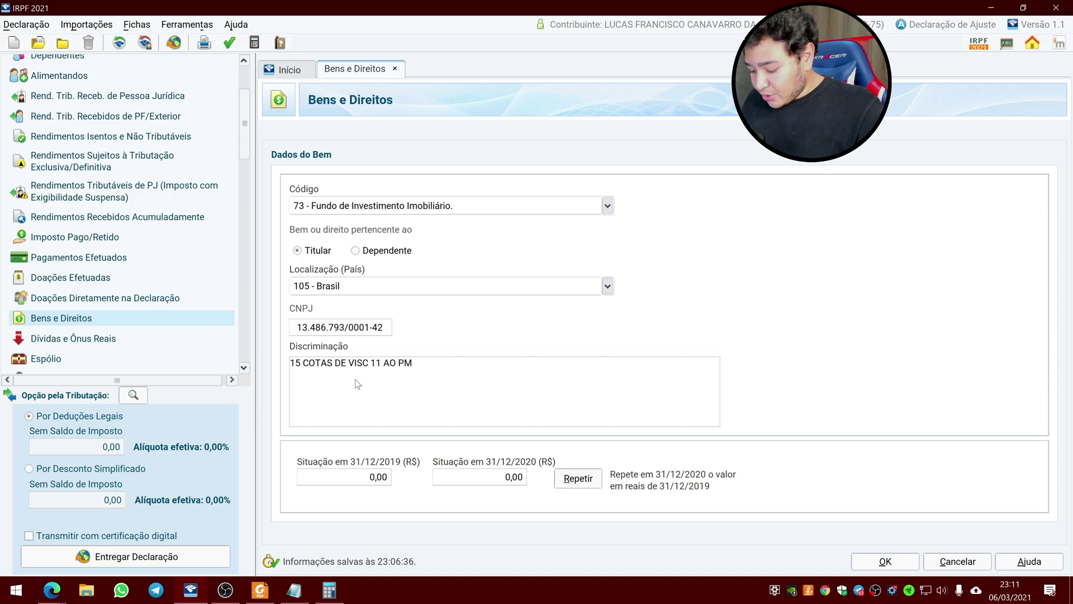
{"action": "type", "text": " DE"}
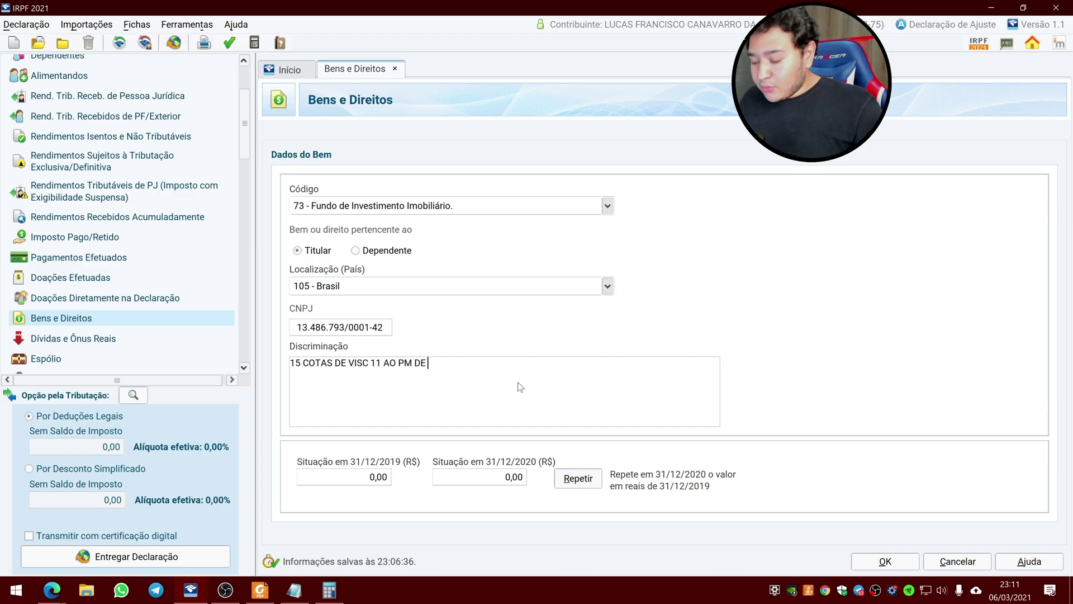
{"action": "type", "text": "106,66"}
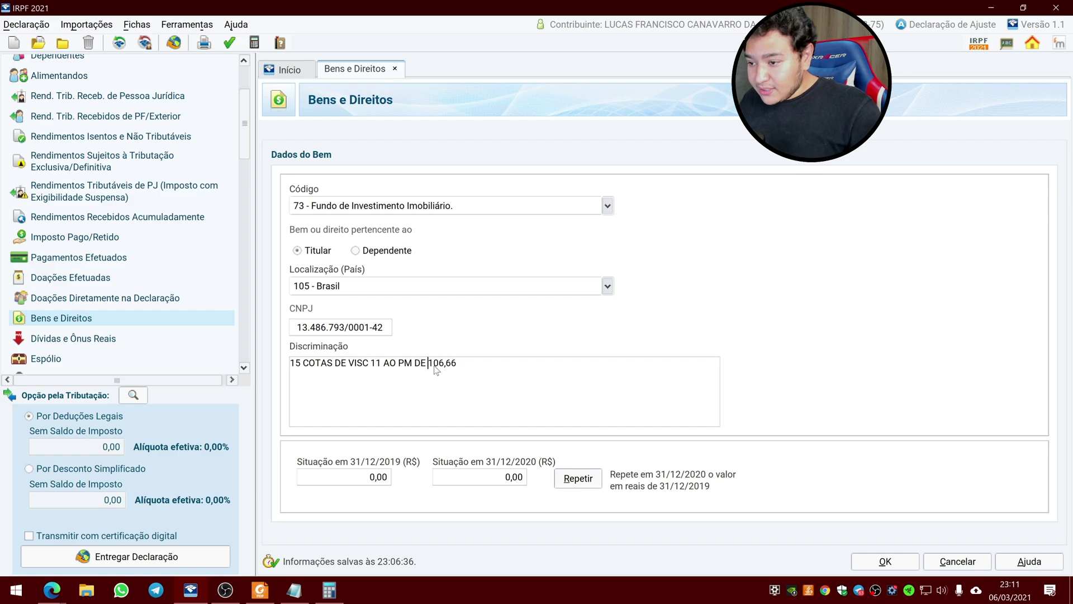
{"action": "left_click", "coordinate": [428, 362]}
{"action": "type", "text": "R$"}
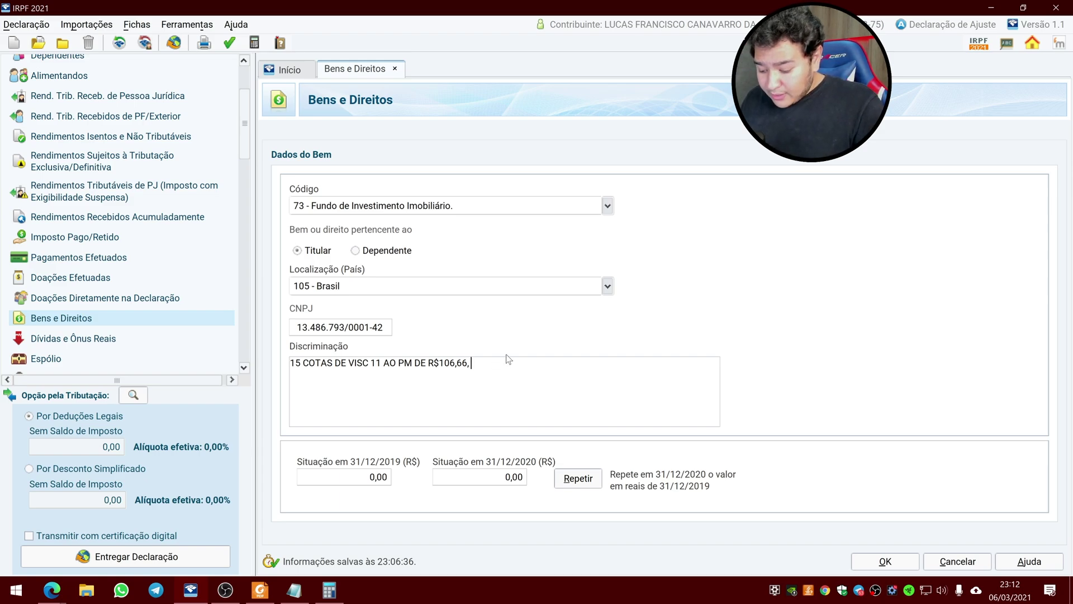
{"action": "type", "text": "alizando o valo"}
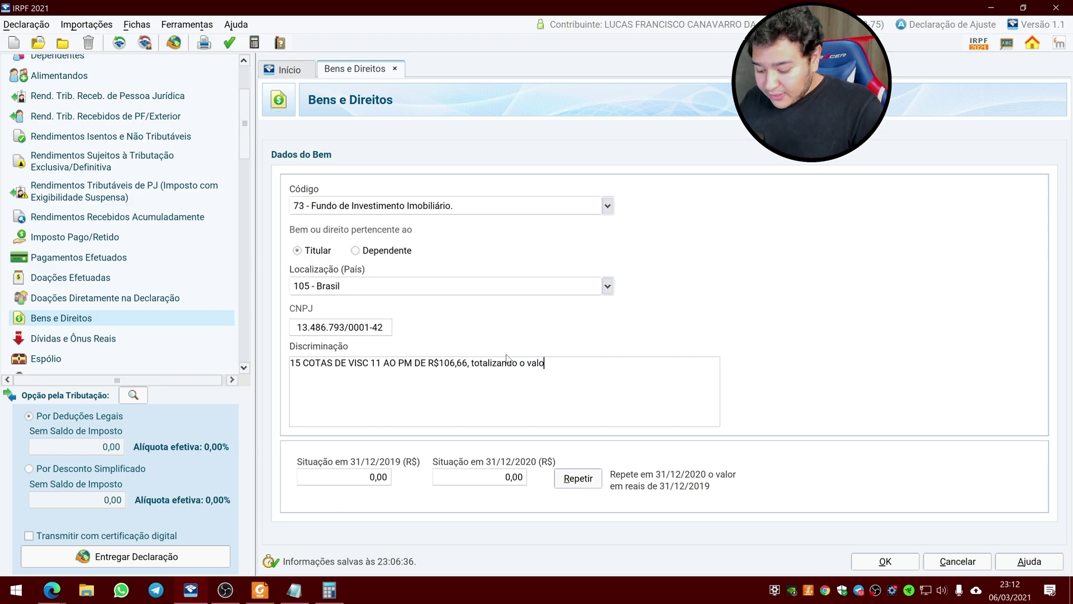
{"action": "type", "text": "re deR$"}
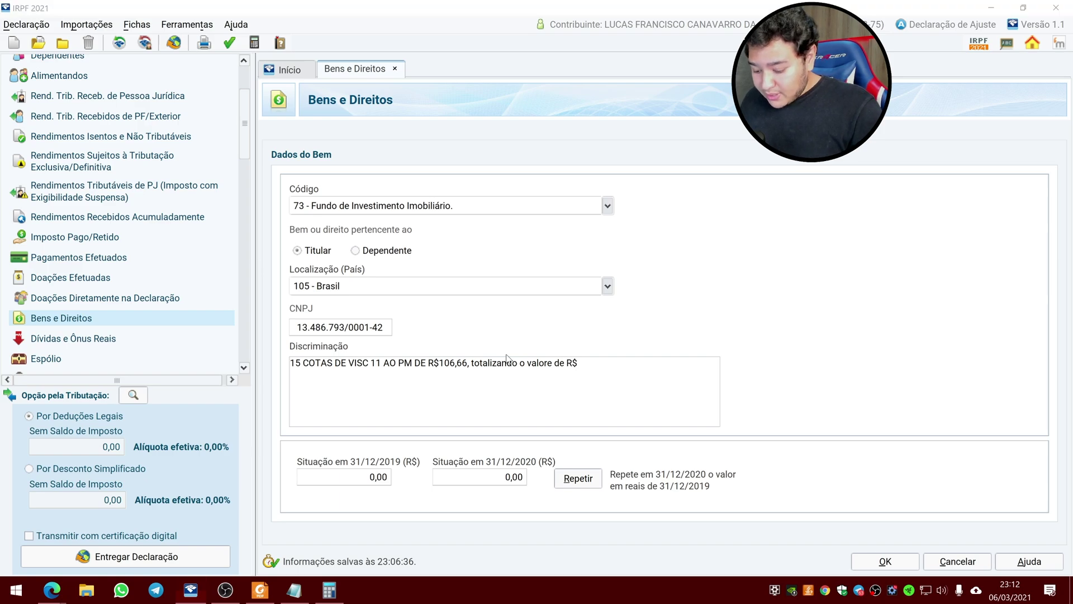
Check 15 × 106,66 in Calculator and append the R$1.600 total to the description.
{"action": "key", "text": "super"}
{"action": "type", "text": "calc"}
{"action": "key", "text": "Return"}
{"action": "type", "text": "106,"}
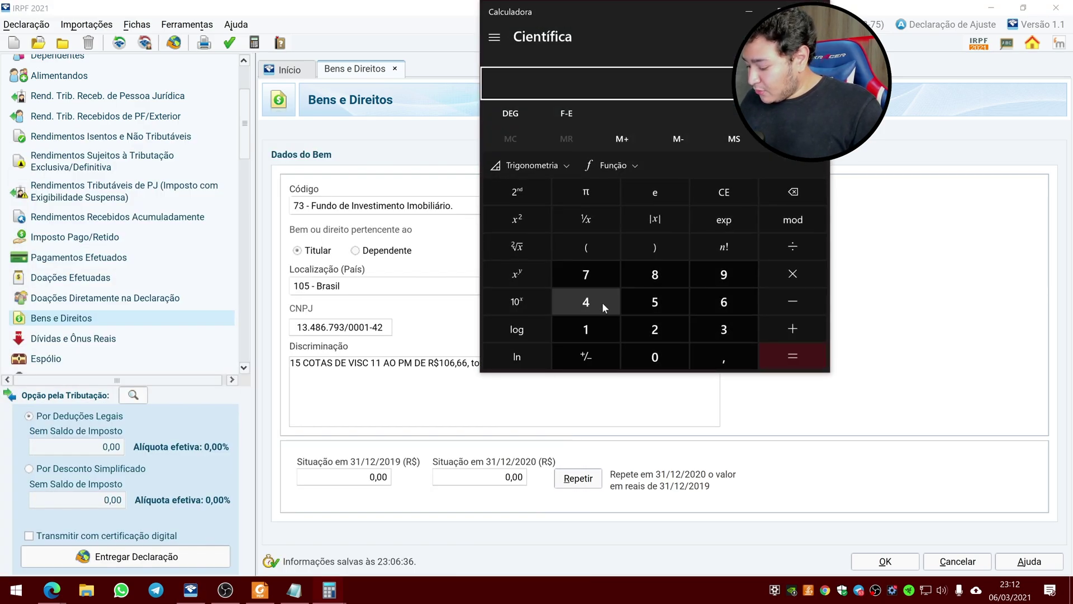
{"action": "type", "text": "6"}
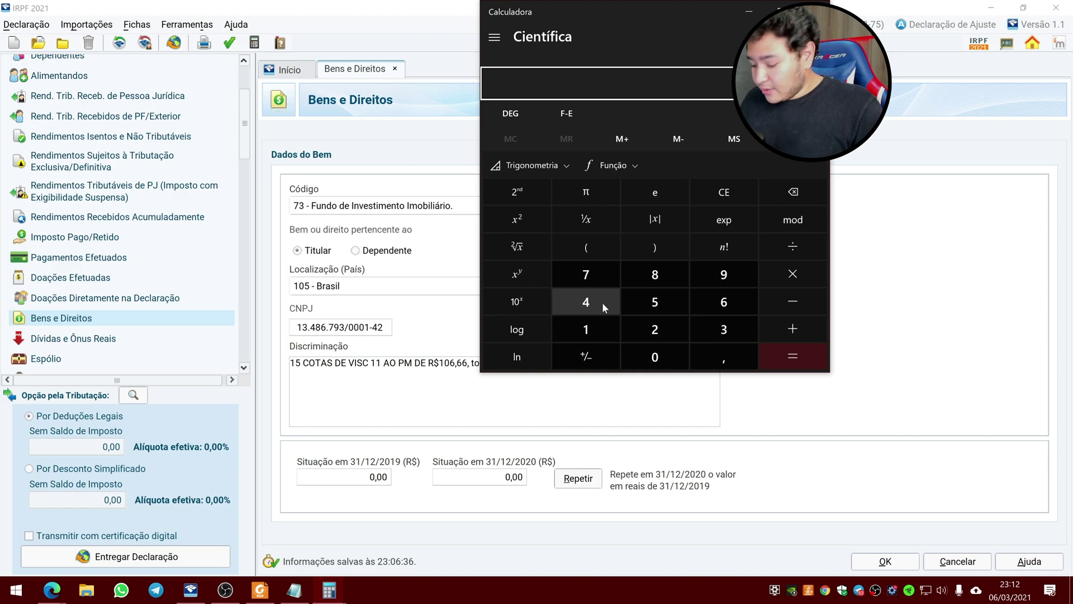
{"action": "left_click_drag", "start_coordinate": [617, 21], "coordinate": [132, 78]}
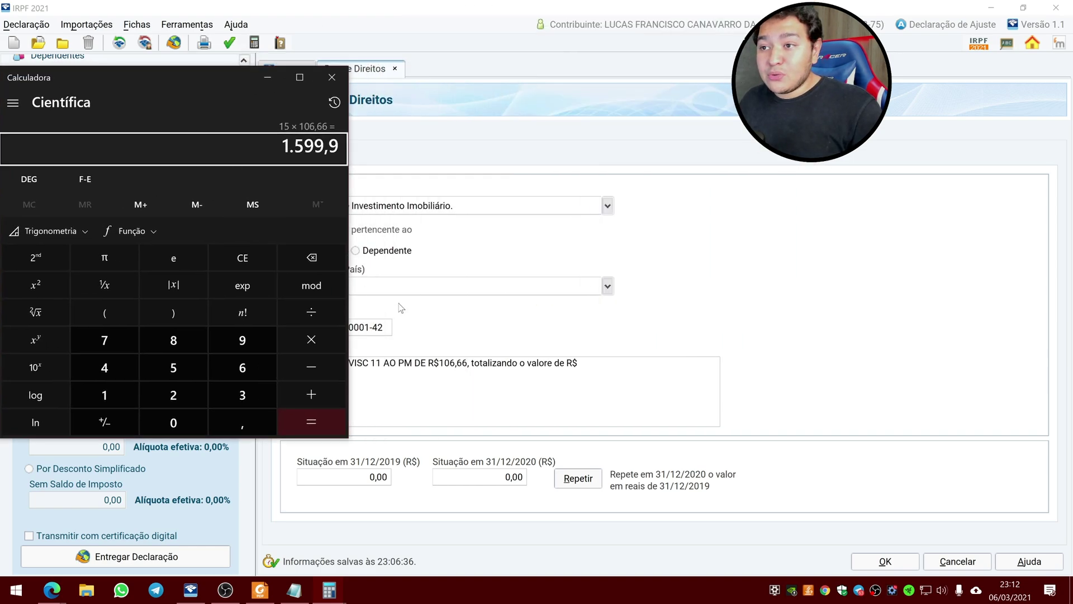
{"action": "left_click", "coordinate": [632, 383]}
{"action": "type", "text": "1.600"}
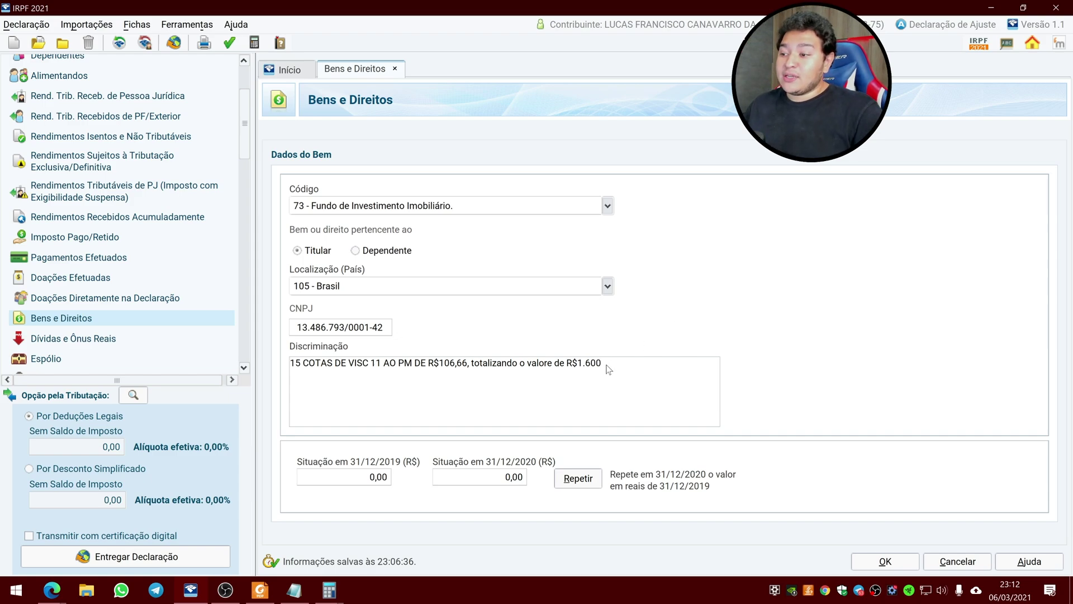
{"action": "left_click_drag", "start_coordinate": [605, 364], "coordinate": [567, 364]}
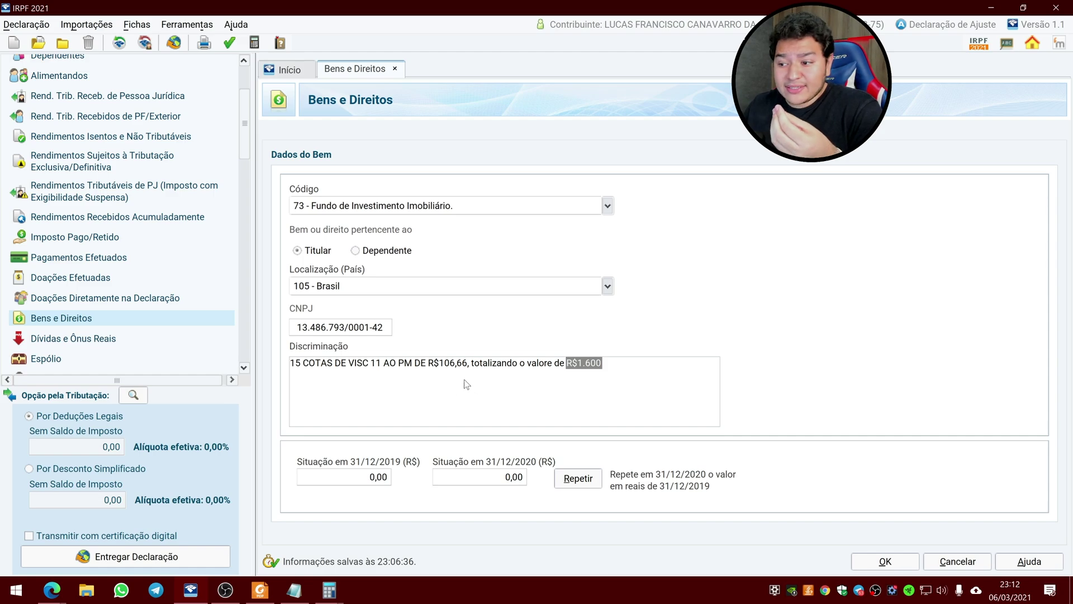
Correct 'valore' to 'valor' in the VISC 11 description.
{"action": "left_click", "coordinate": [502, 483]}
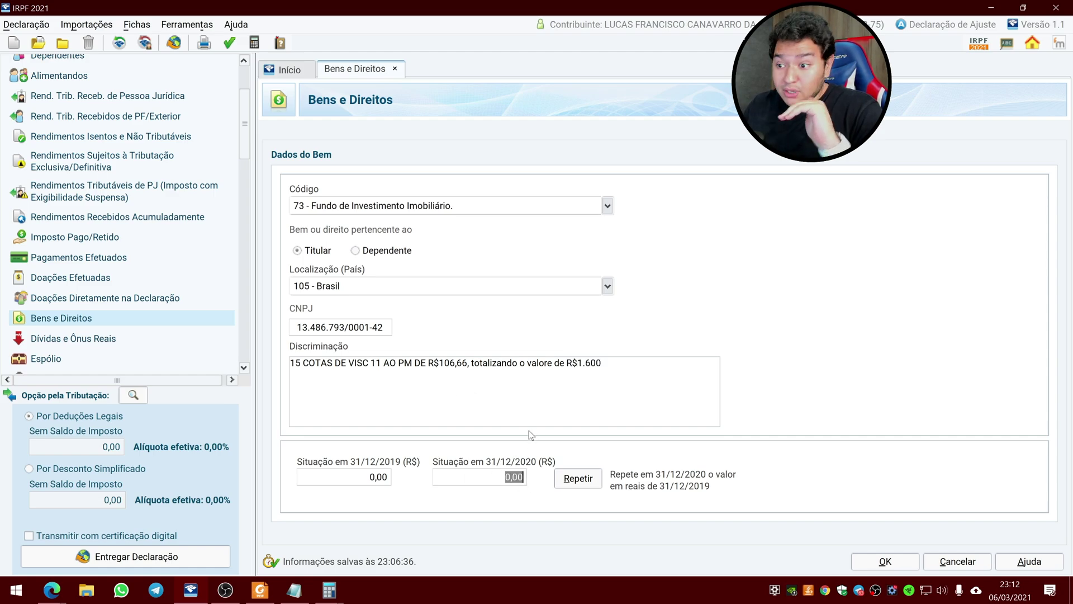
{"action": "left_click_drag", "start_coordinate": [543, 363], "coordinate": [548, 363]}
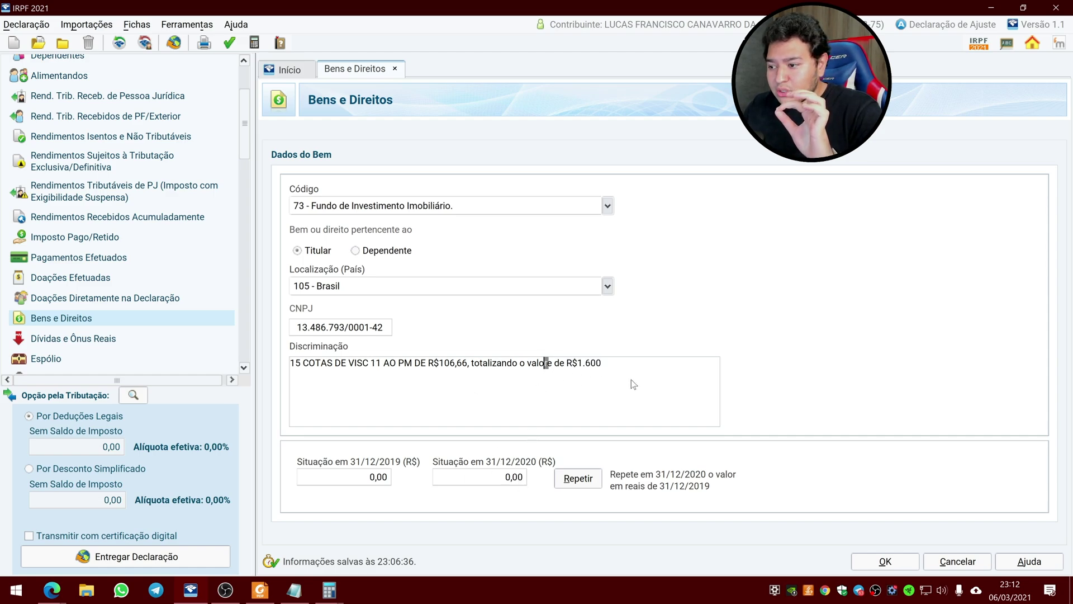
{"action": "key", "text": "Right"}
{"action": "key", "text": "Delete"}
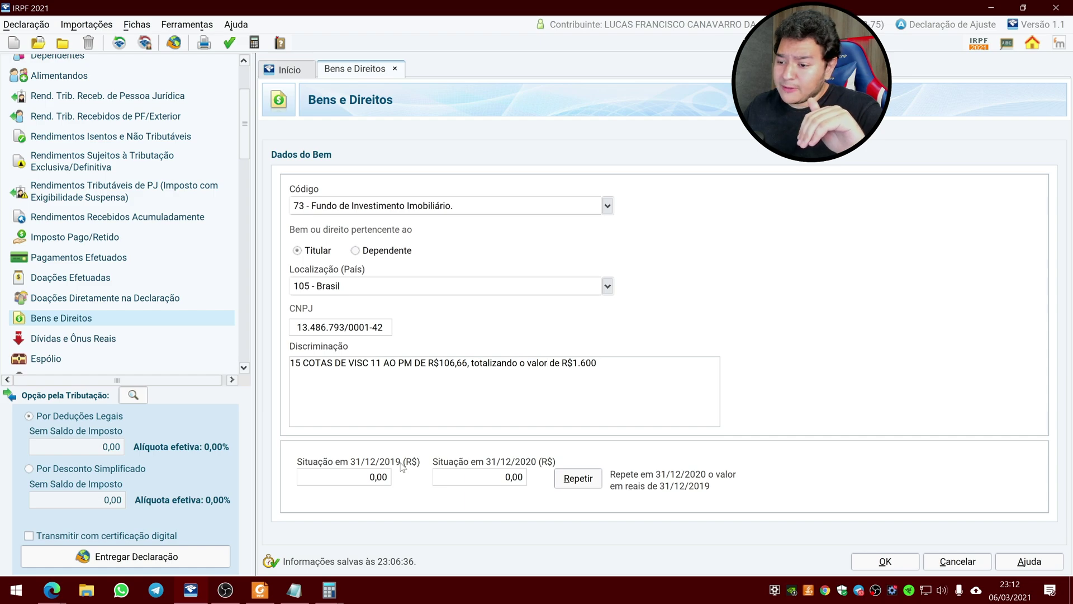
Enter 1.600,00 as the 31/12/2020 value and save the VISC 11 item.
{"action": "left_click", "coordinate": [355, 480]}
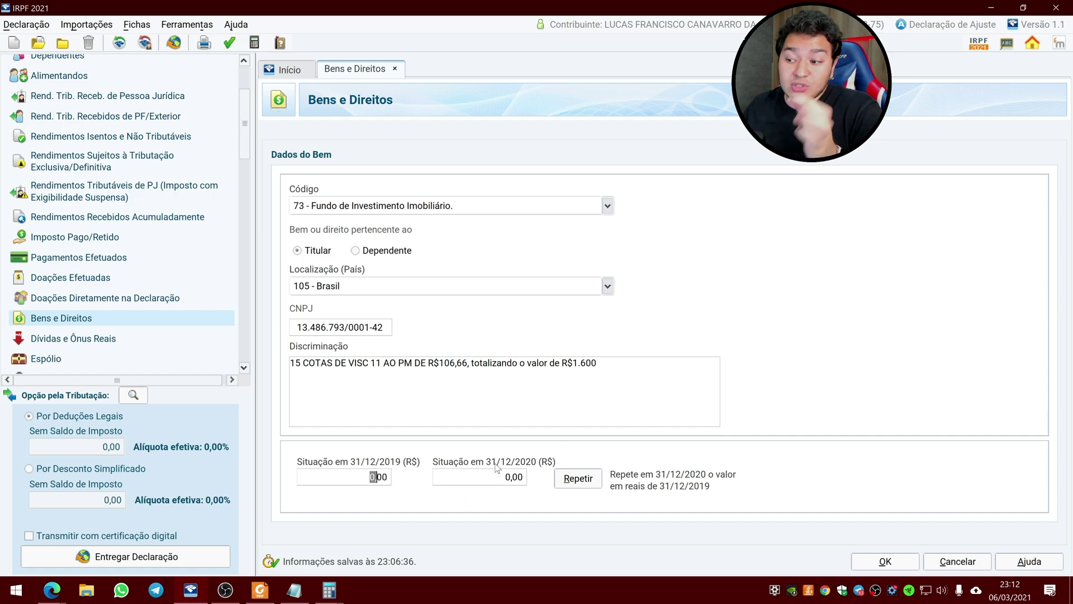
{"action": "left_click", "coordinate": [510, 478]}
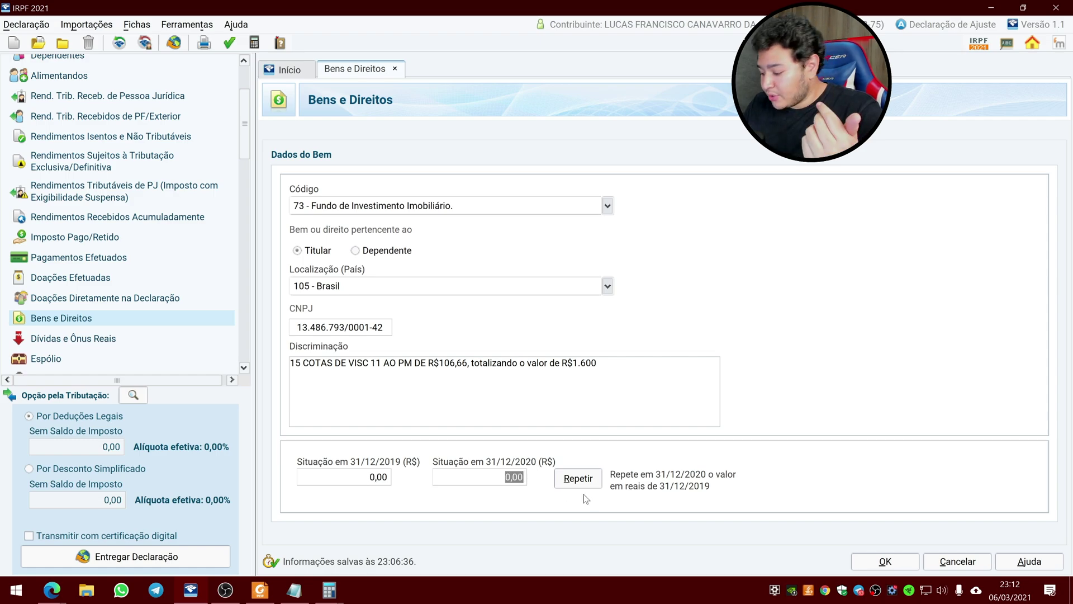
{"action": "type", "text": "16000"}
{"action": "key", "text": "BackSpace"}
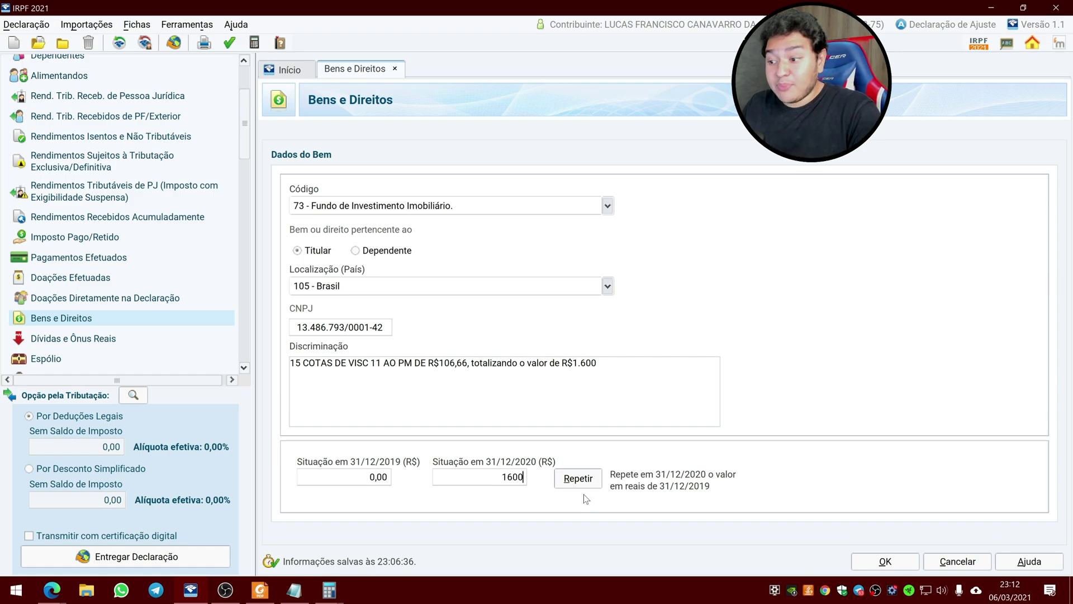
{"action": "type", "text": ","}
{"action": "key", "text": "BackSpace"}
{"action": "key", "text": "Tab"}
{"action": "left_click", "coordinate": [512, 474]}
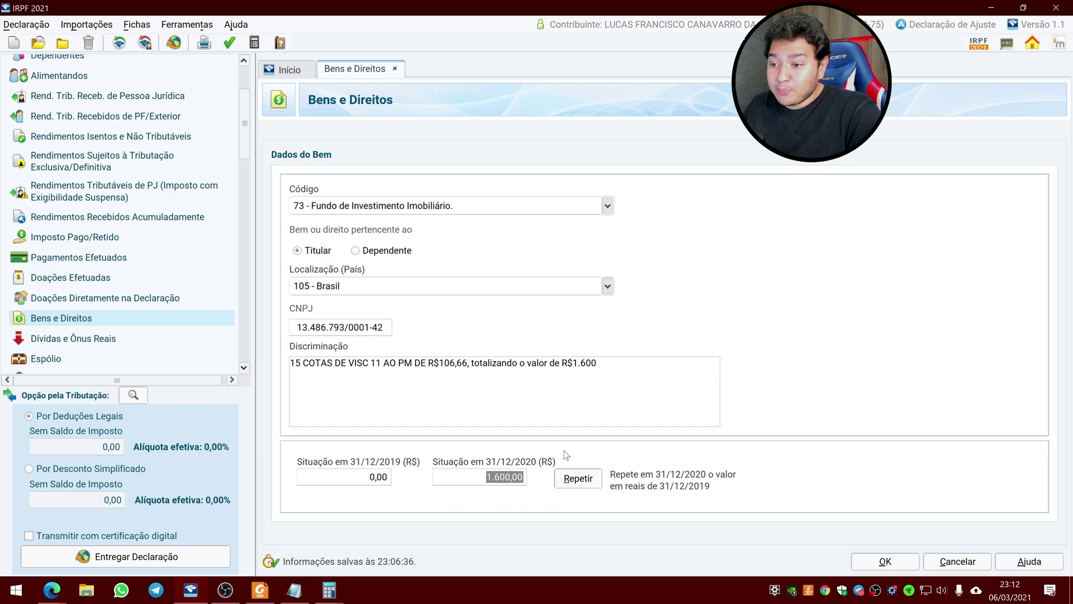
{"action": "left_click", "coordinate": [886, 561]}
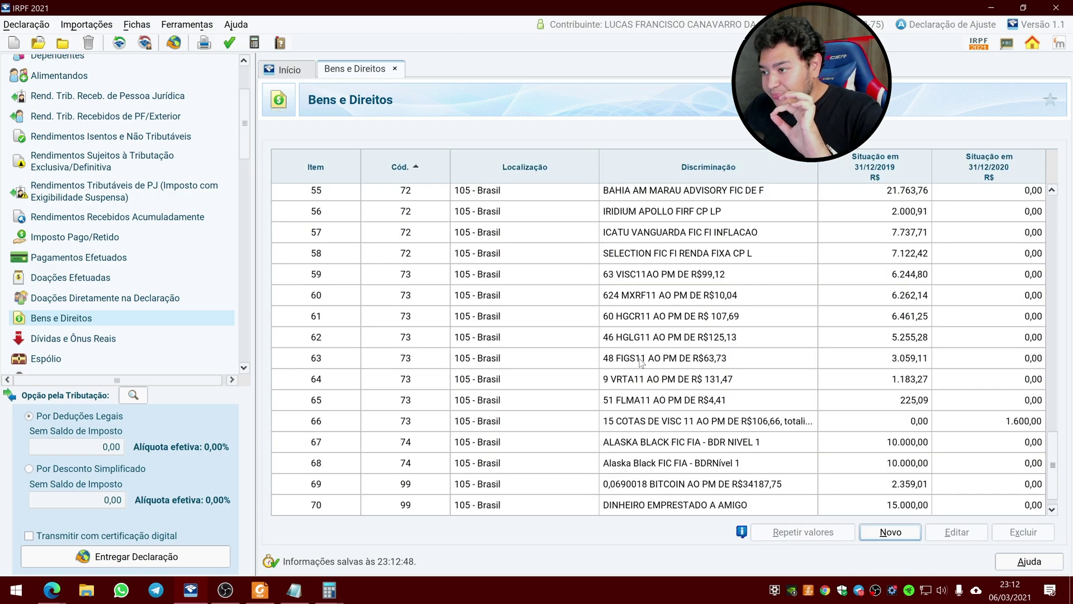
{"action": "scroll", "coordinate": [731, 346], "scroll_direction": "up", "scroll_amount": 5}
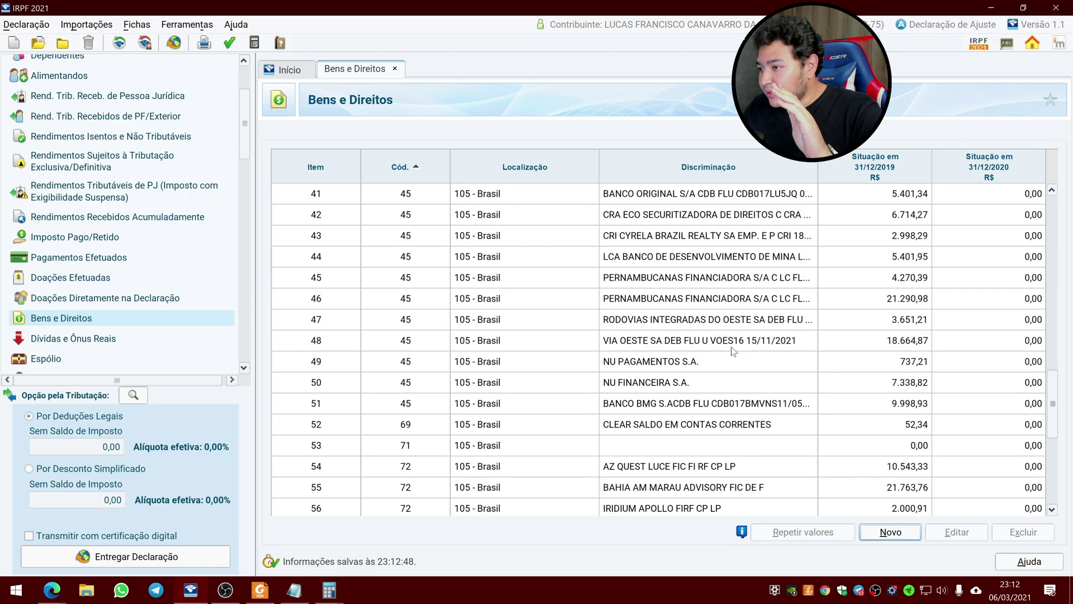
{"action": "scroll", "coordinate": [731, 346], "scroll_direction": "up", "scroll_amount": 13}
{"action": "scroll", "coordinate": [731, 346], "scroll_direction": "down", "scroll_amount": 3}
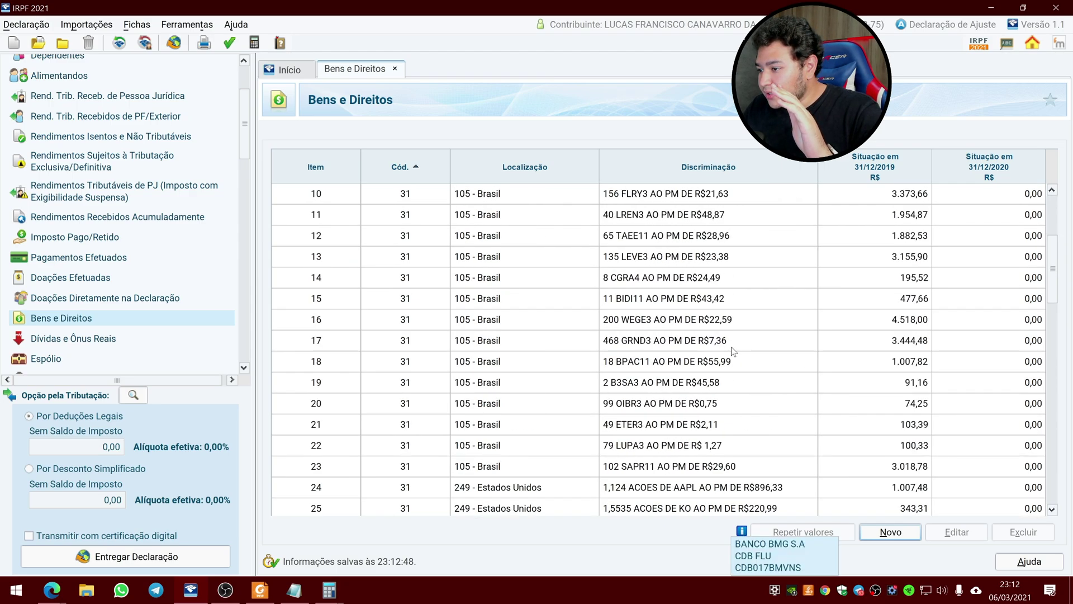
{"action": "scroll", "coordinate": [731, 346], "scroll_direction": "down", "scroll_amount": 4}
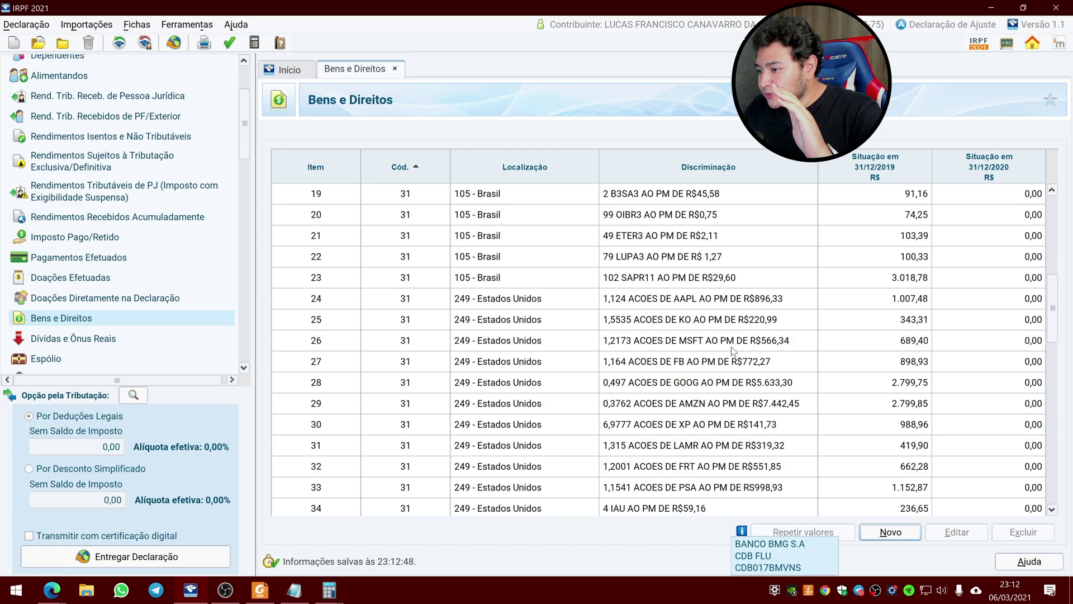
{"action": "scroll", "coordinate": [731, 347], "scroll_direction": "down", "scroll_amount": 8}
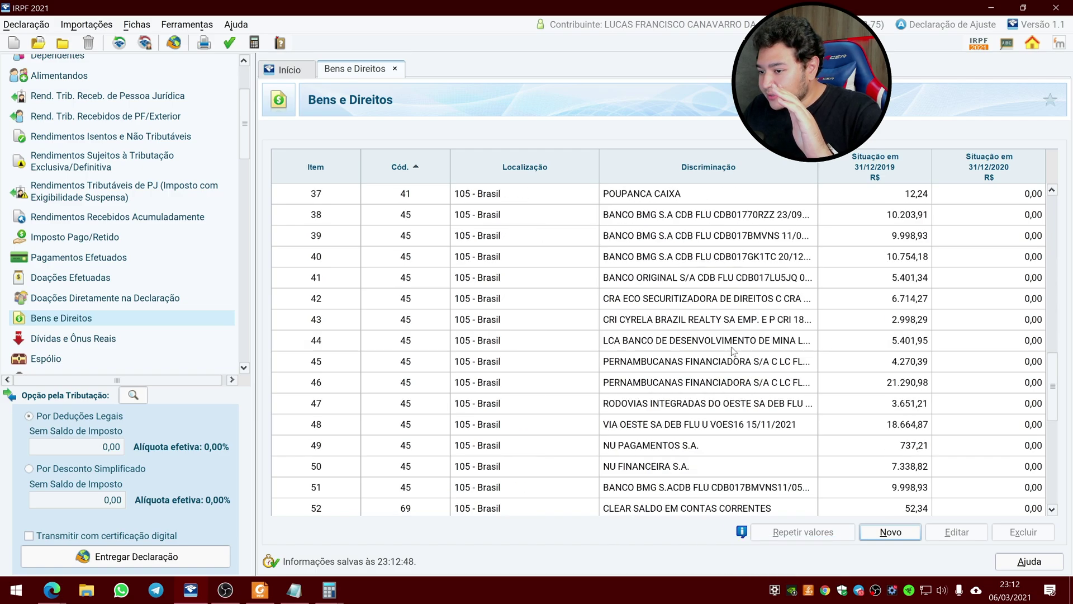
{"action": "scroll", "coordinate": [704, 358], "scroll_direction": "down", "scroll_amount": 3}
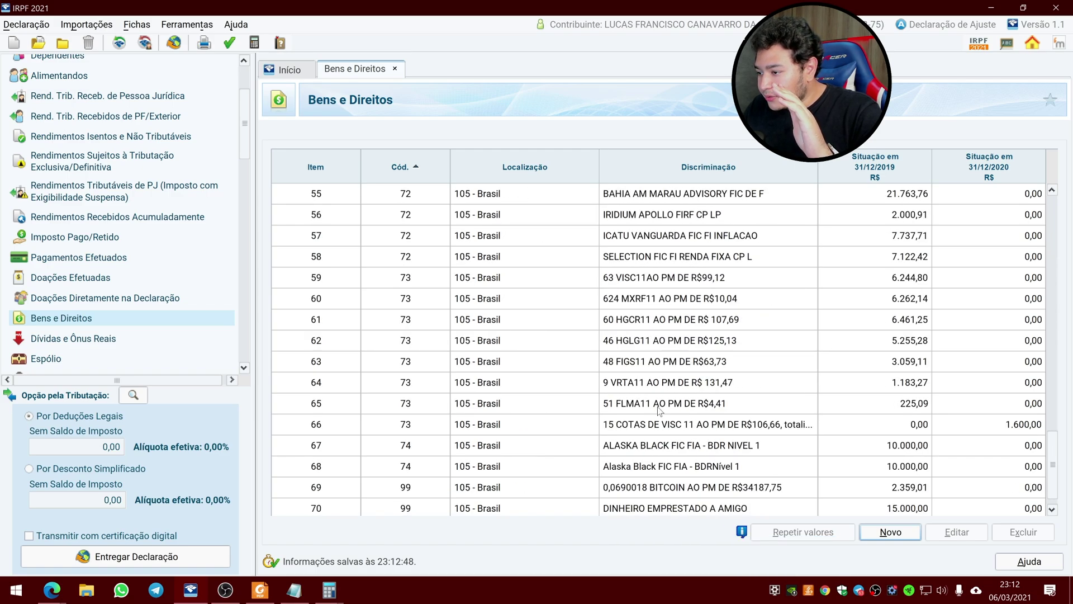
{"action": "left_click", "coordinate": [627, 423]}
{"action": "scroll", "coordinate": [632, 422], "scroll_direction": "down", "scroll_amount": 1}
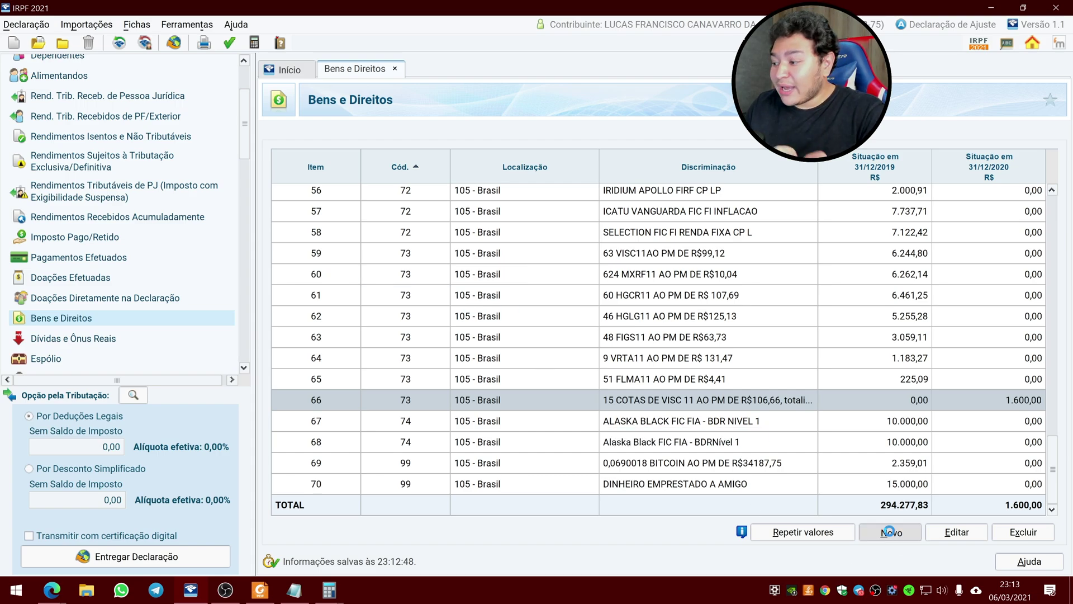
Start a new asset and search the Código list for property ('imo') and vehicle ('auto') codes.
{"action": "left_click", "coordinate": [916, 533]}
{"action": "type", "text": "imo"}
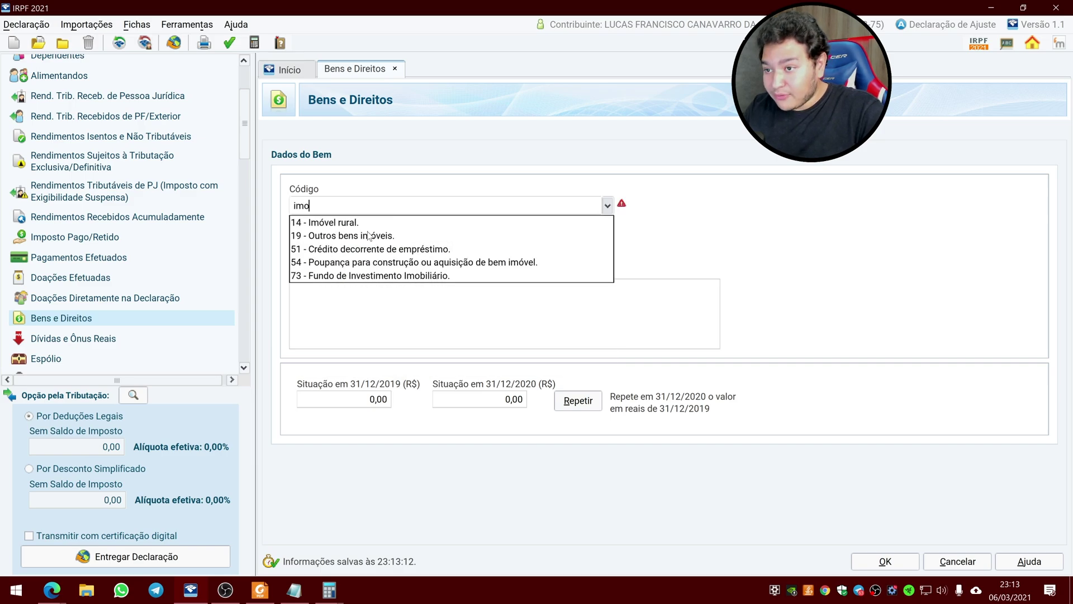
{"action": "key", "text": "BackSpace"}
{"action": "key", "text": "BackSpace"}
{"action": "key", "text": "BackSpace"}
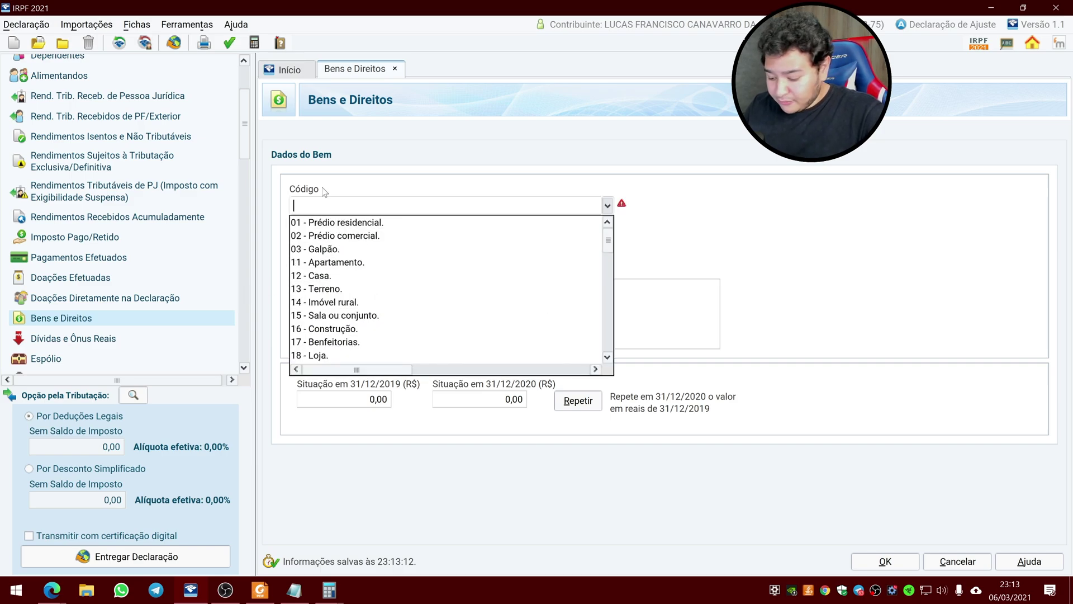
{"action": "type", "text": "auto"}
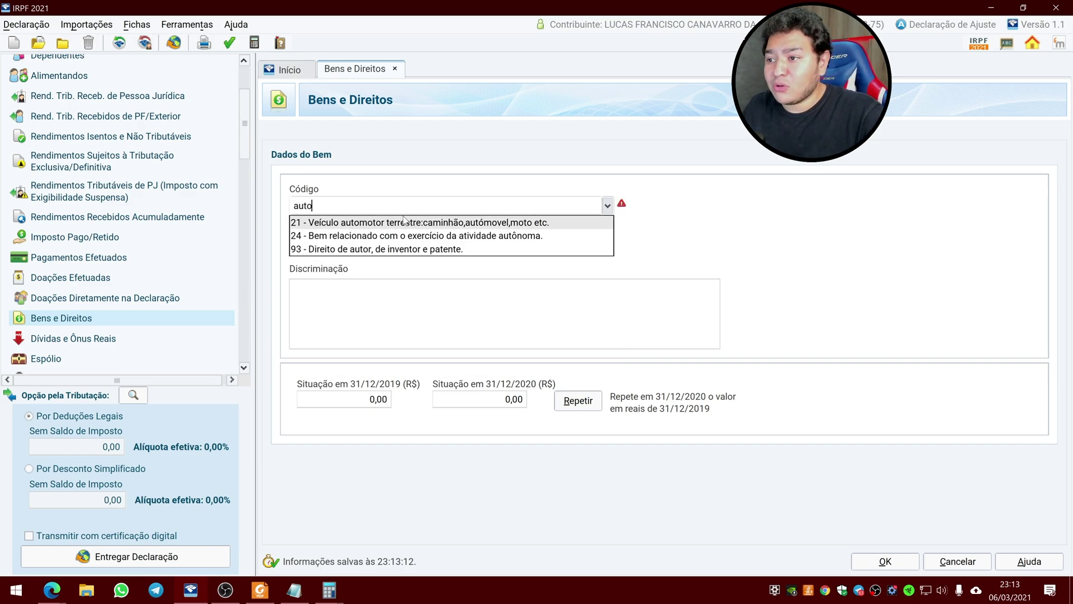
{"action": "left_click", "coordinate": [378, 338]}
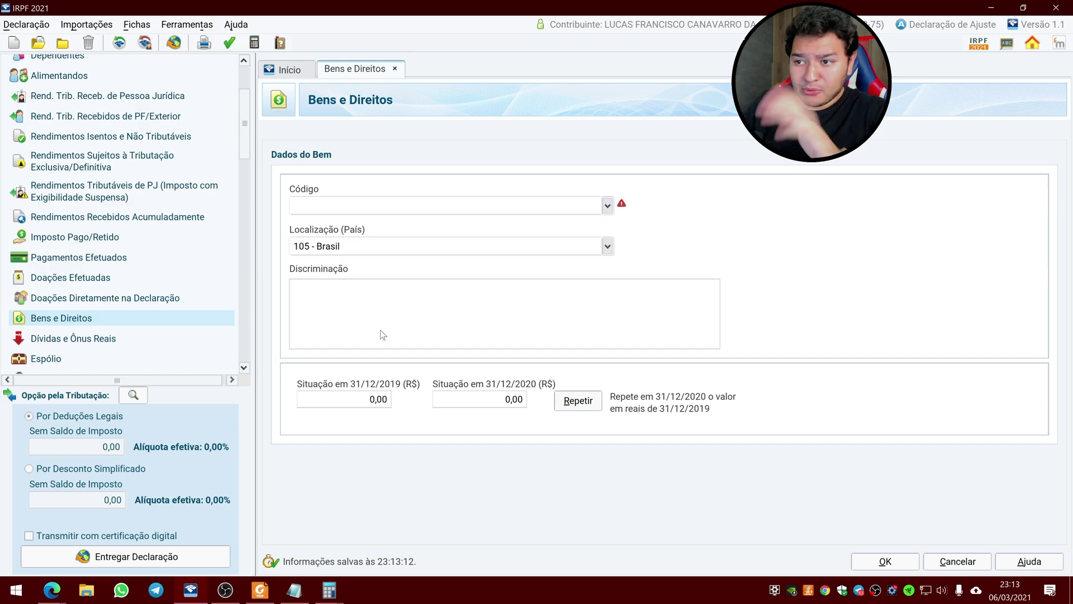
Search 'aero', pick code 22 - Aeronave, then return to the Bens e Direitos list.
{"action": "left_click", "coordinate": [379, 210]}
{"action": "type", "text": "hel"}
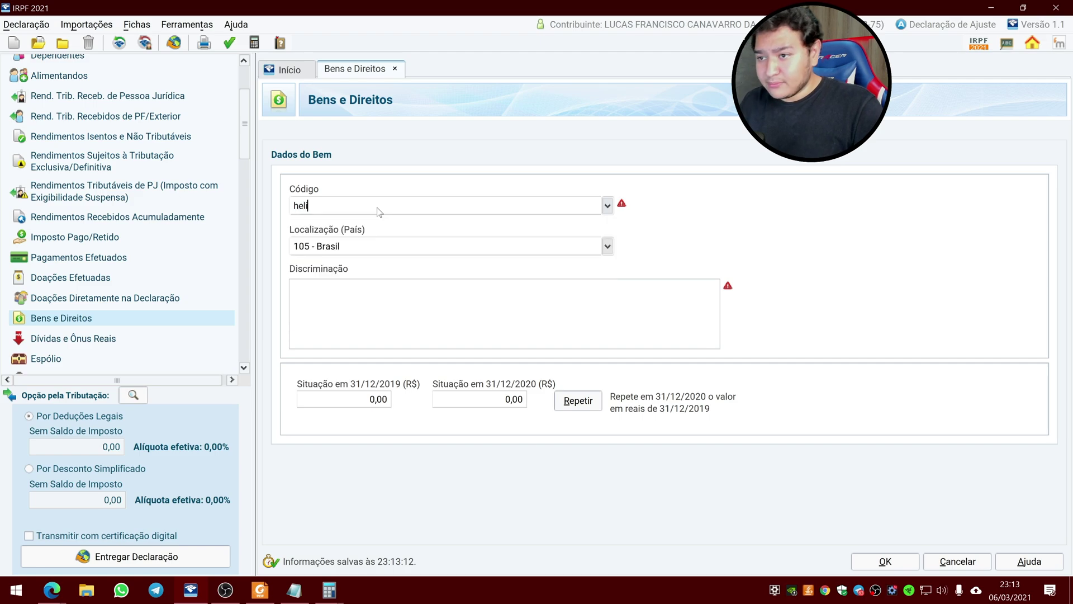
{"action": "key", "text": "BackSpace"}
{"action": "key", "text": "BackSpace"}
{"action": "type", "text": "avi"}
{"action": "key", "text": "BackSpace"}
{"action": "key", "text": "BackSpace"}
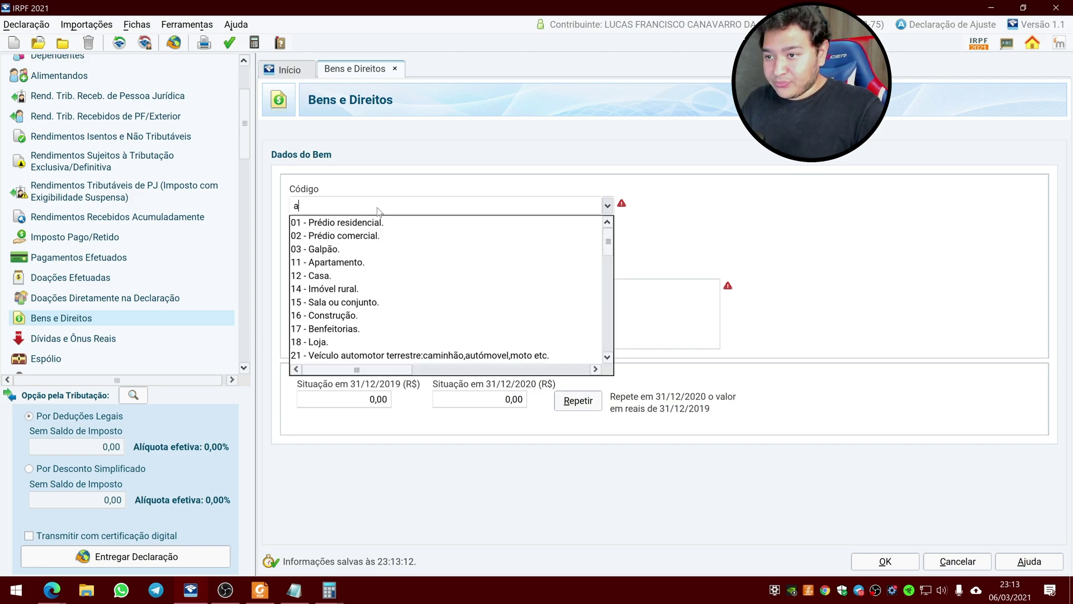
{"action": "type", "text": "ero"}
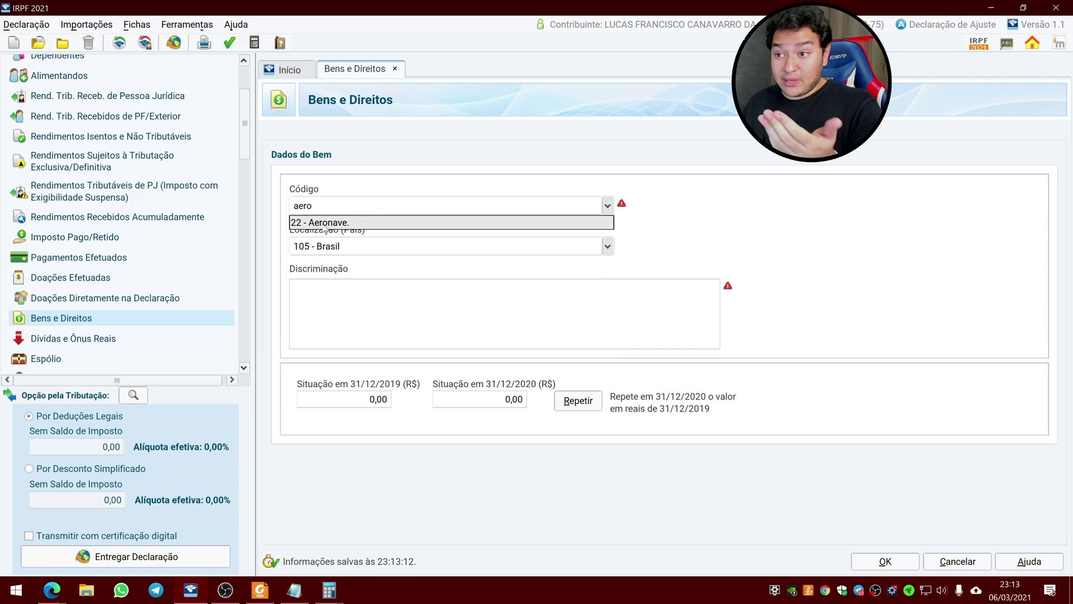
{"action": "left_click", "coordinate": [371, 306]}
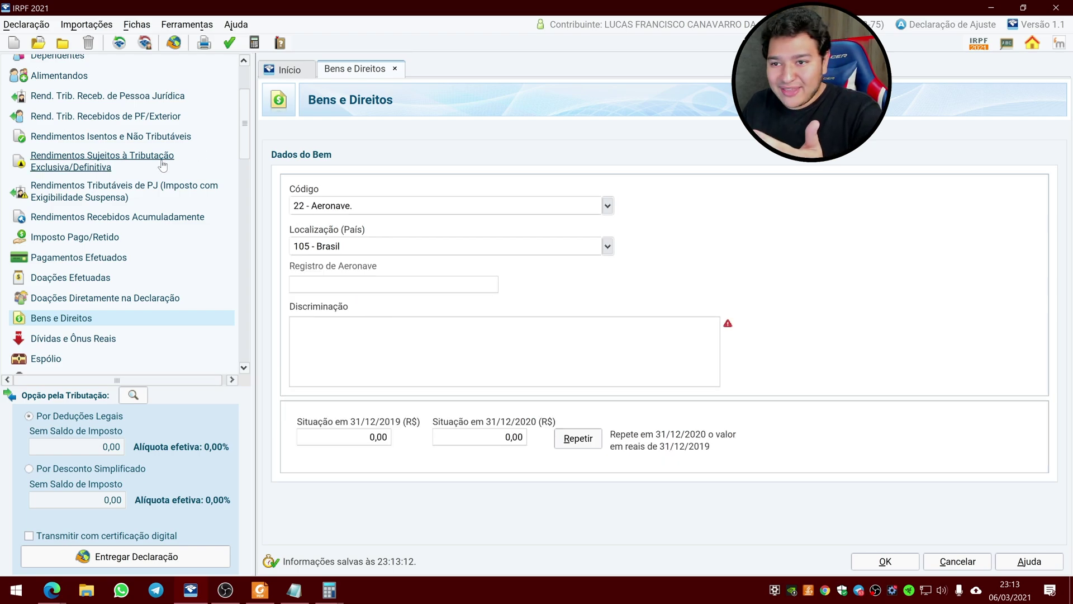
{"action": "left_click", "coordinate": [62, 317]}
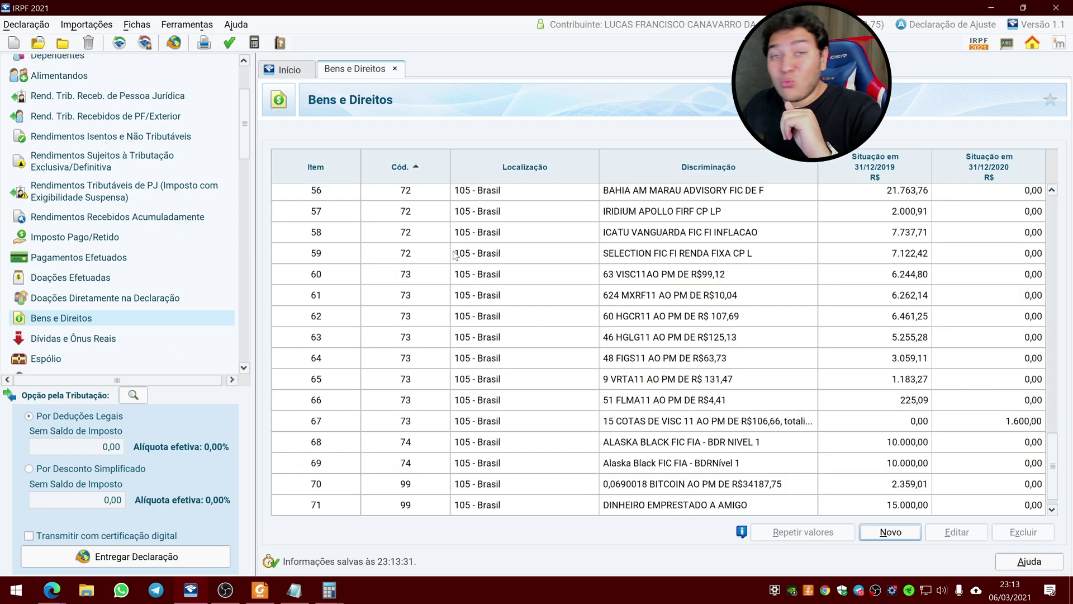
{"action": "scroll", "coordinate": [733, 406], "scroll_direction": "down", "scroll_amount": 1}
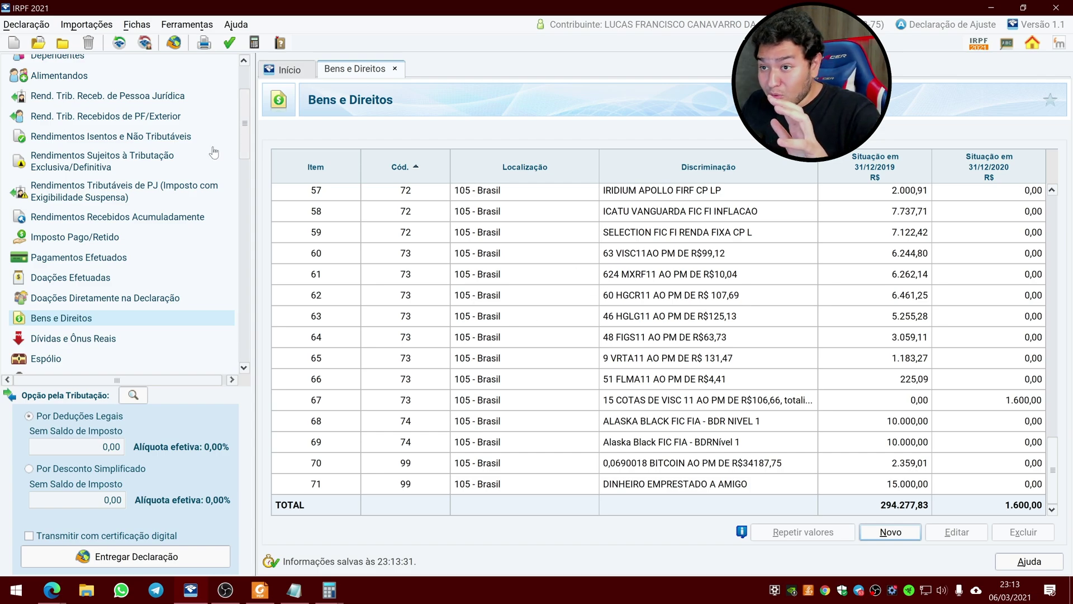
{"action": "left_click_drag", "start_coordinate": [246, 120], "coordinate": [246, 189]}
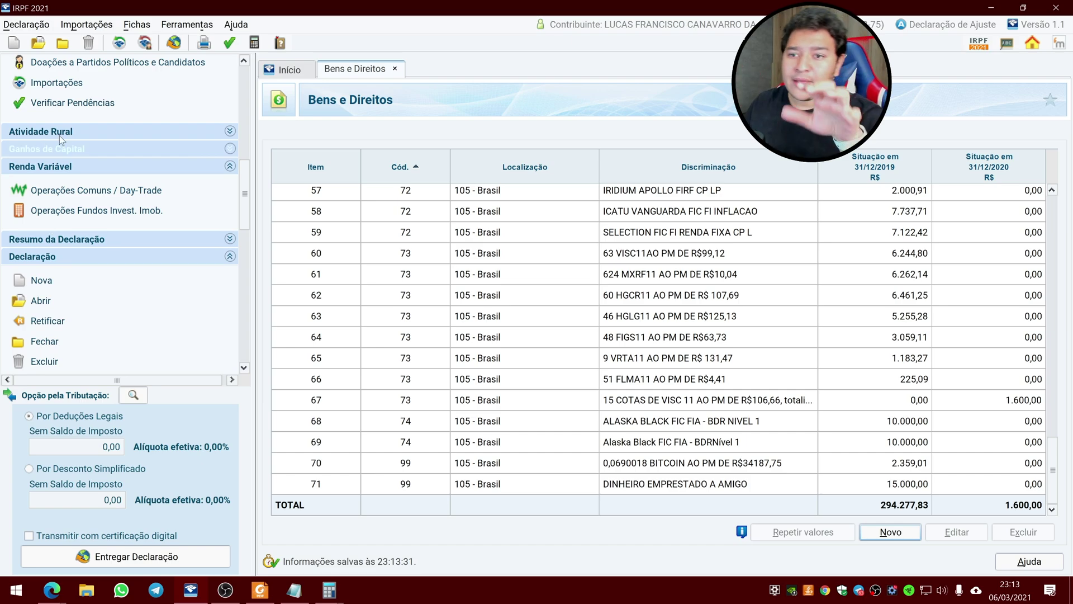
In the FII operations table, enter 6.000,00 as July's net result, giving 1.200,00 tax due.
{"action": "left_click", "coordinate": [112, 212]}
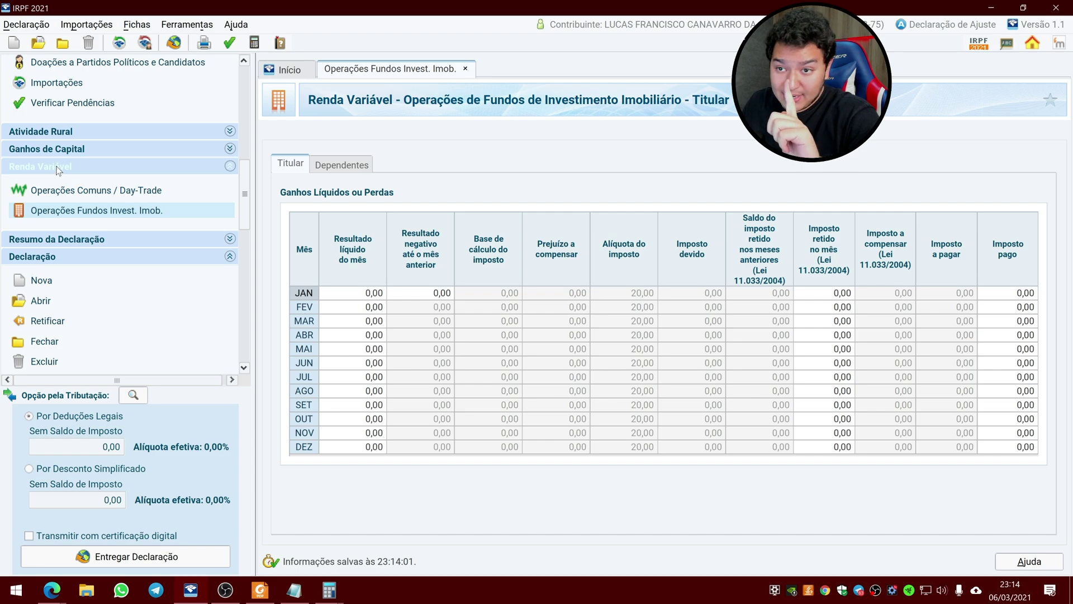
{"action": "left_click", "coordinate": [380, 293]}
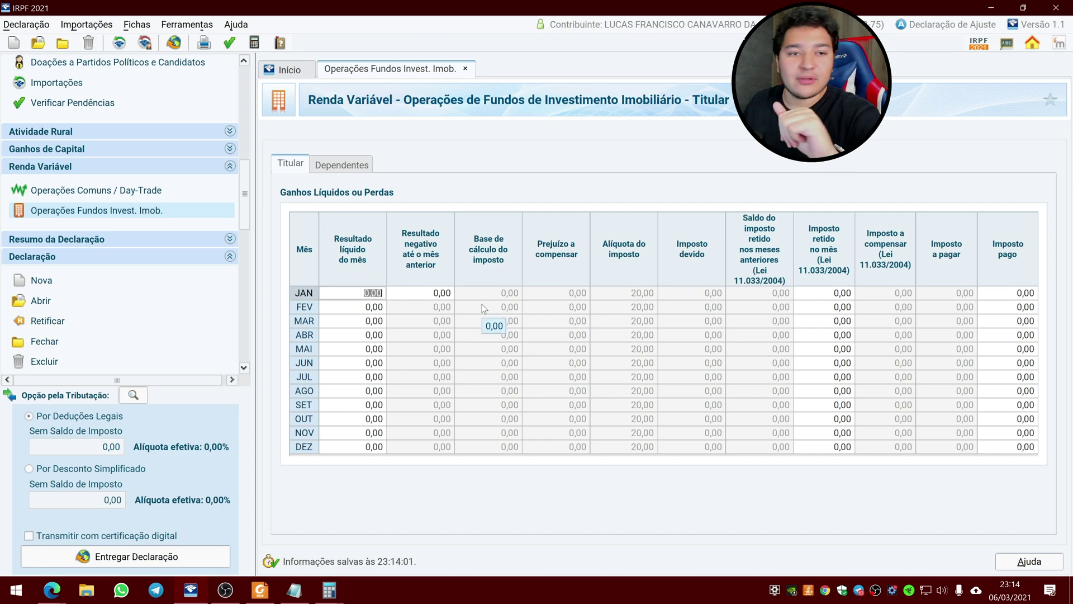
{"action": "left_click", "coordinate": [359, 376]}
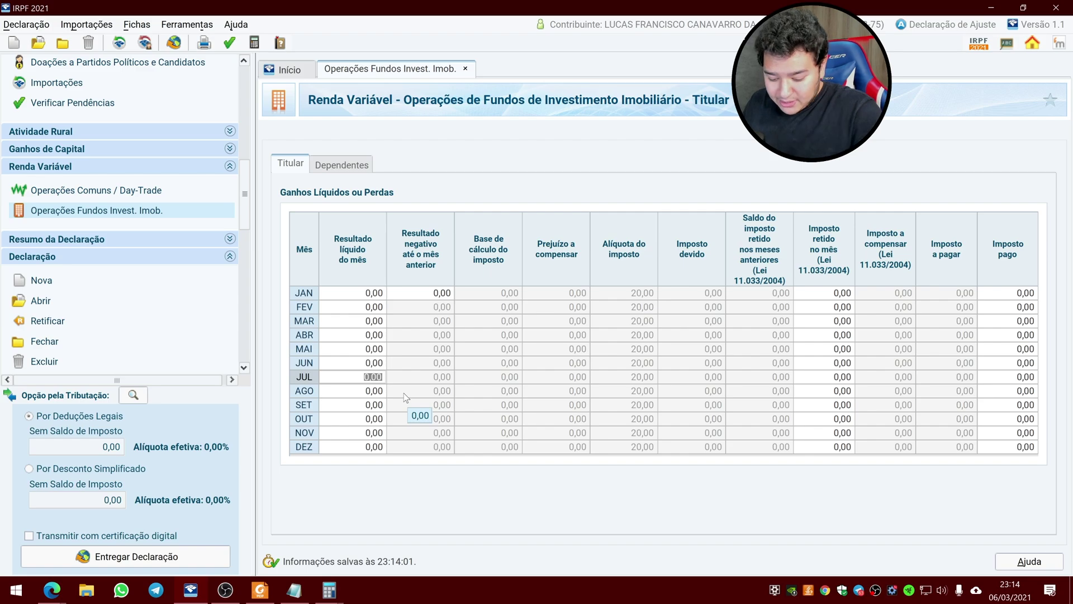
{"action": "key", "text": "super"}
{"action": "type", "text": "calc"}
{"action": "key", "text": "Return"}
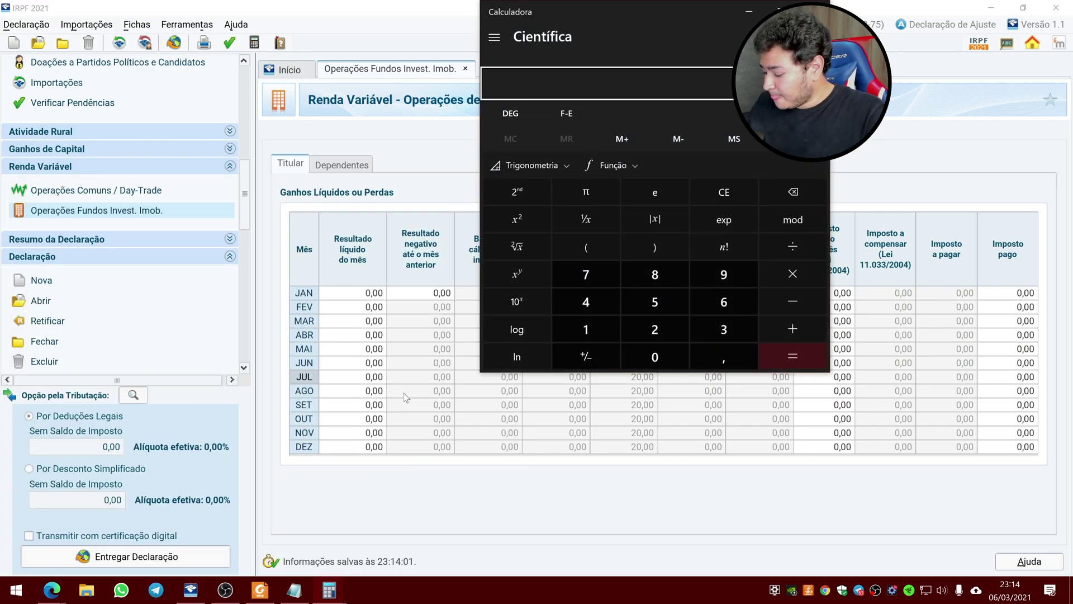
{"action": "left_click", "coordinate": [598, 390]}
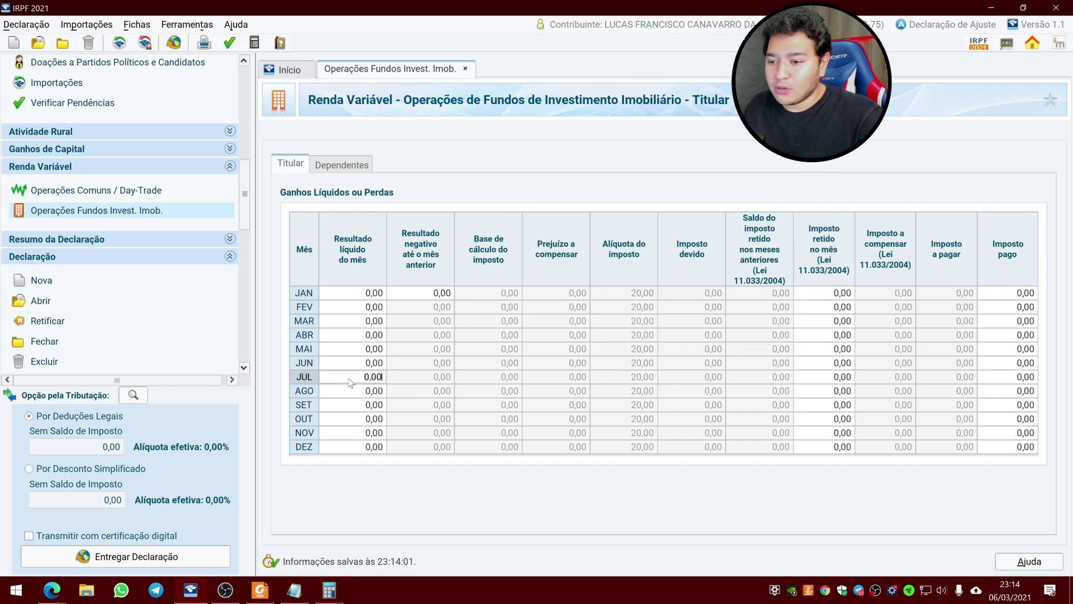
{"action": "type", "text": "6000"}
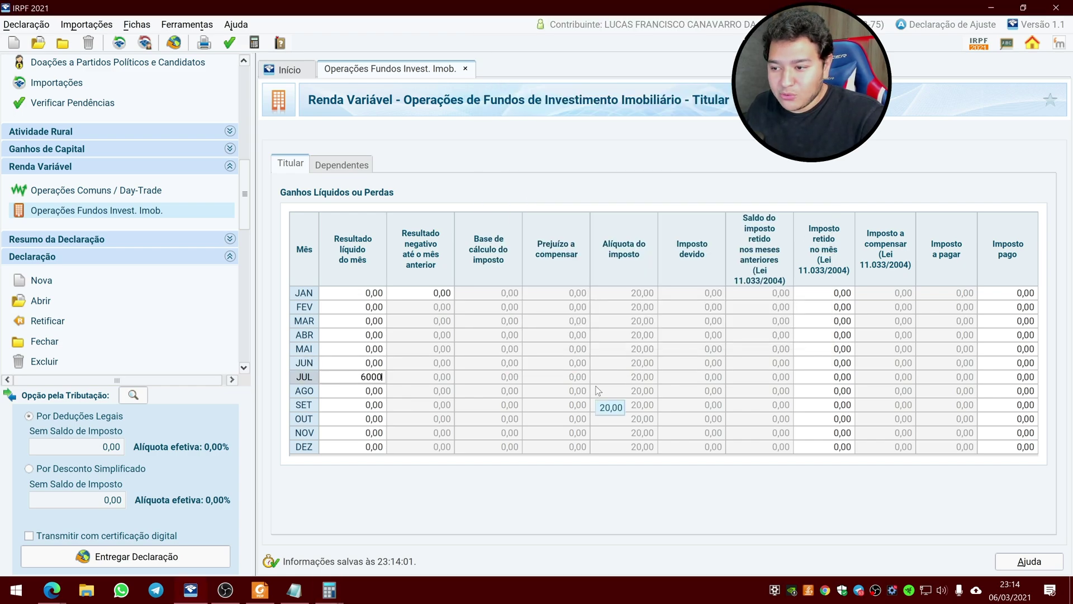
{"action": "key", "text": "Tab"}
{"action": "left_click", "coordinate": [693, 373]}
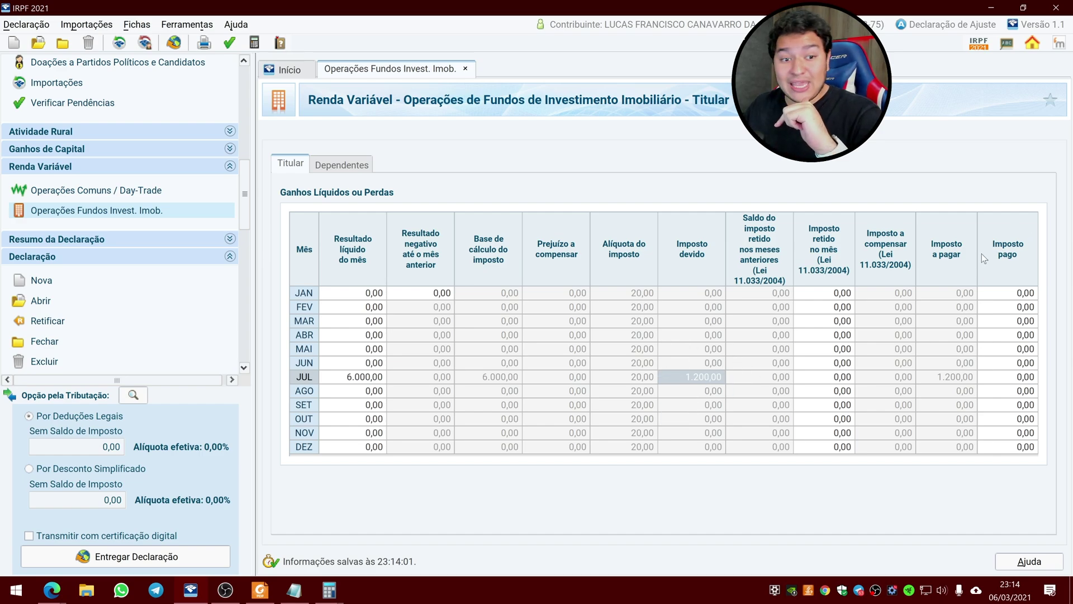
Enter 1.200,00 as July's tax paid in the FII operations table.
{"action": "left_click", "coordinate": [1017, 375]}
{"action": "type", "text": "120"}
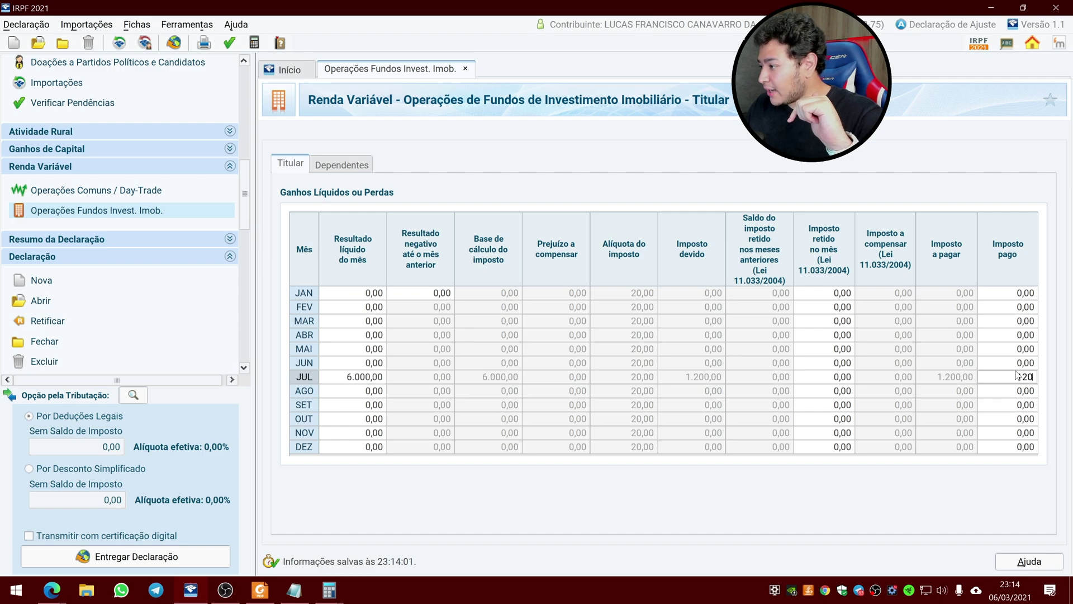
{"action": "type", "text": "001200"}
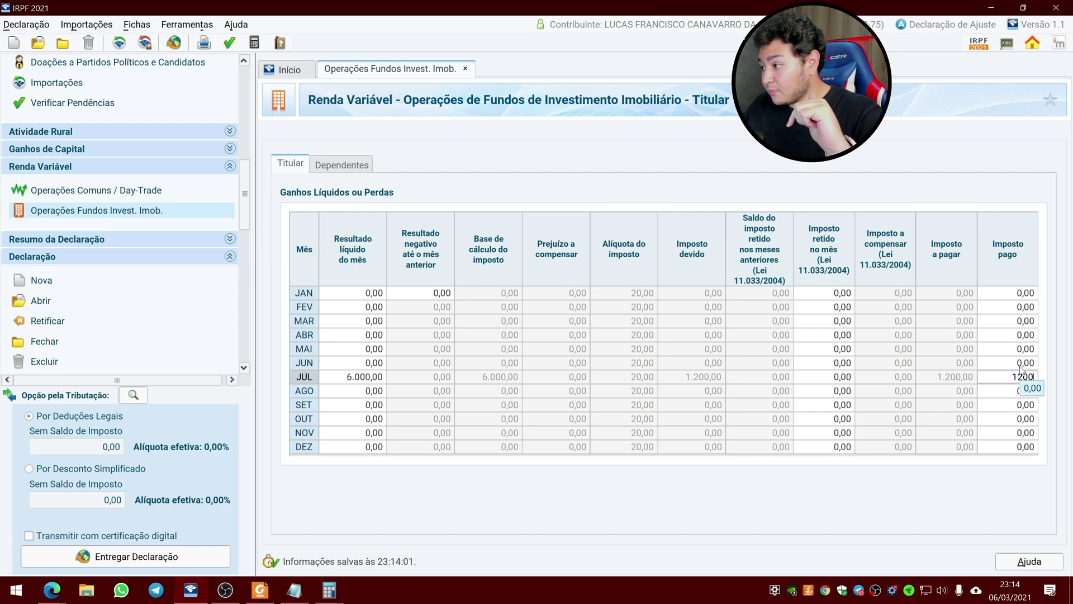
{"action": "key", "text": "Return"}
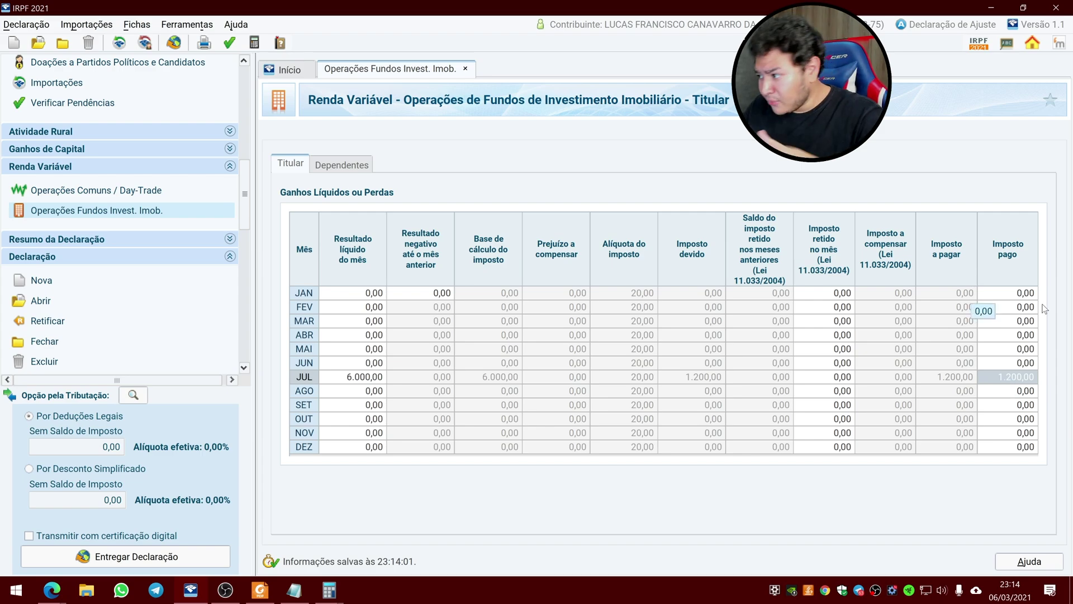
{"action": "double_click", "coordinate": [982, 375]}
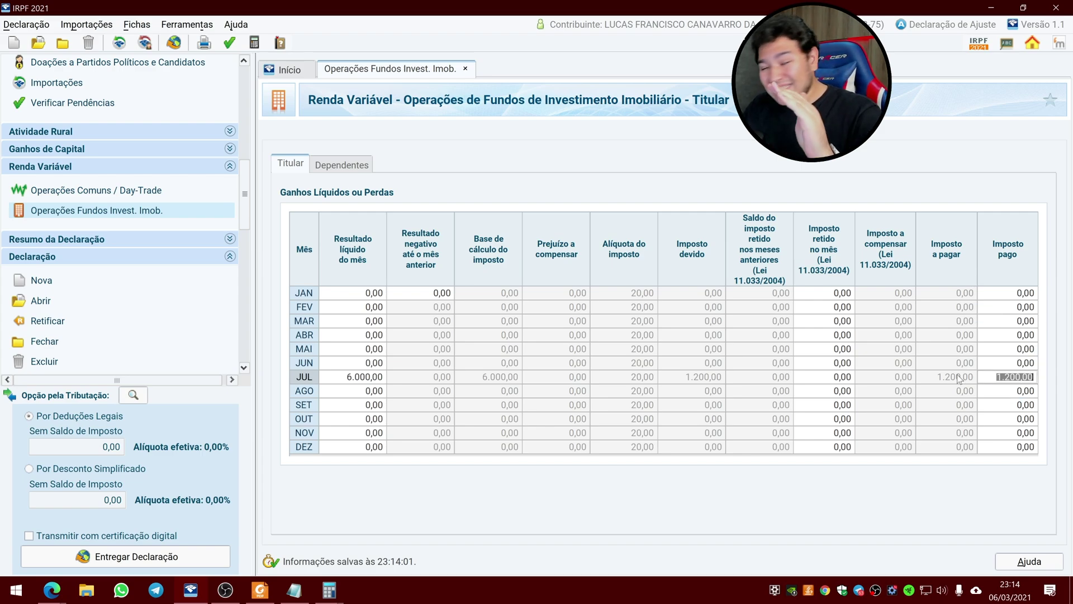
{"action": "left_click", "coordinate": [926, 378]}
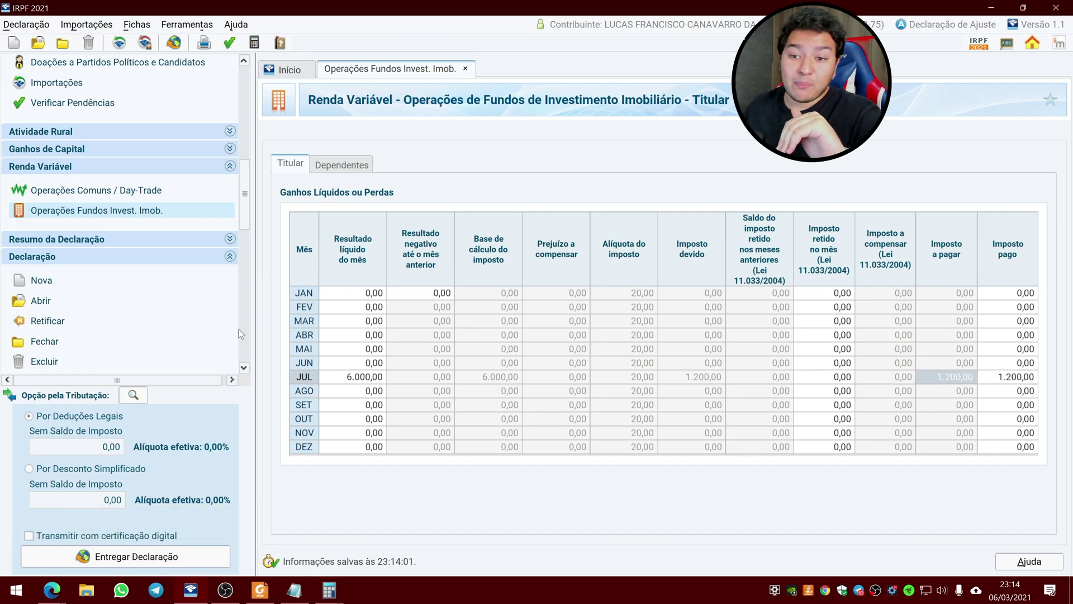
Review the June and July net-result and tax-due cells in the FII table.
{"action": "left_click_drag", "start_coordinate": [242, 198], "coordinate": [265, 179]}
{"action": "scroll", "coordinate": [232, 296], "scroll_direction": "down", "scroll_amount": 1}
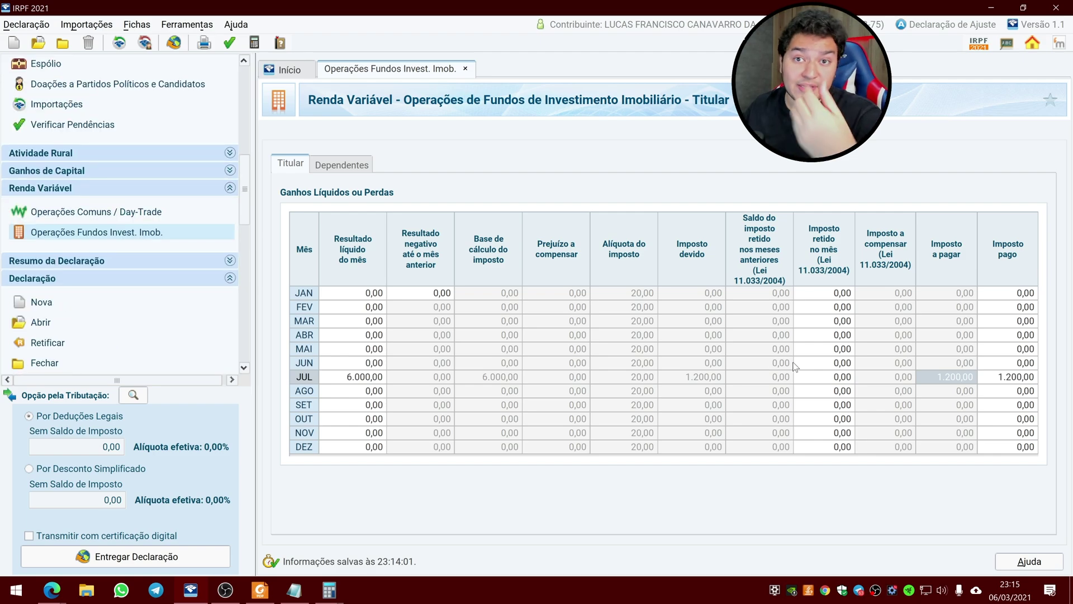
{"action": "left_click", "coordinate": [363, 376]}
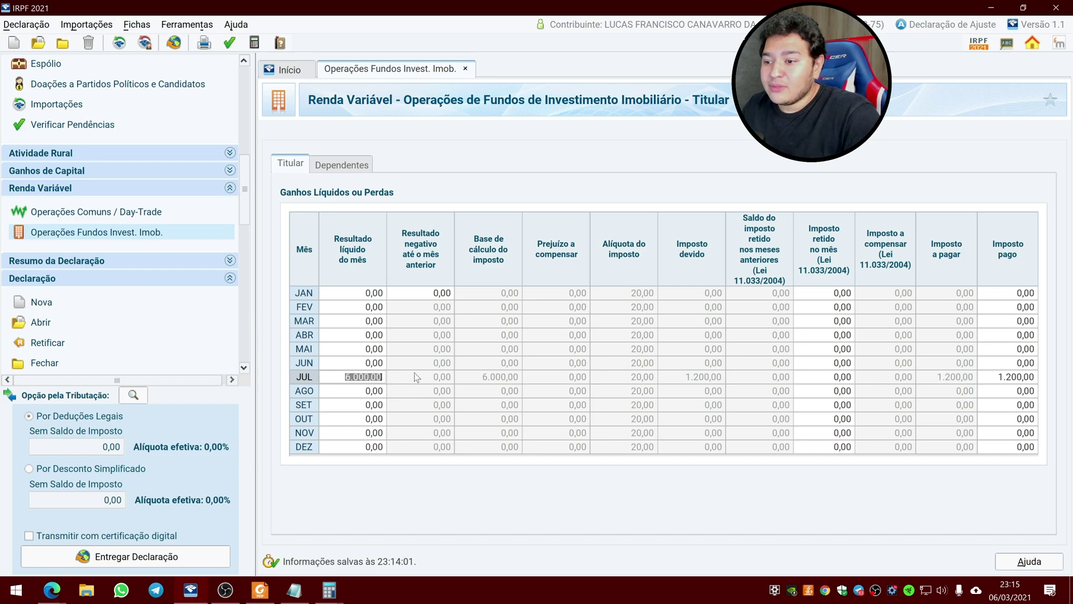
{"action": "left_click", "coordinate": [356, 364]}
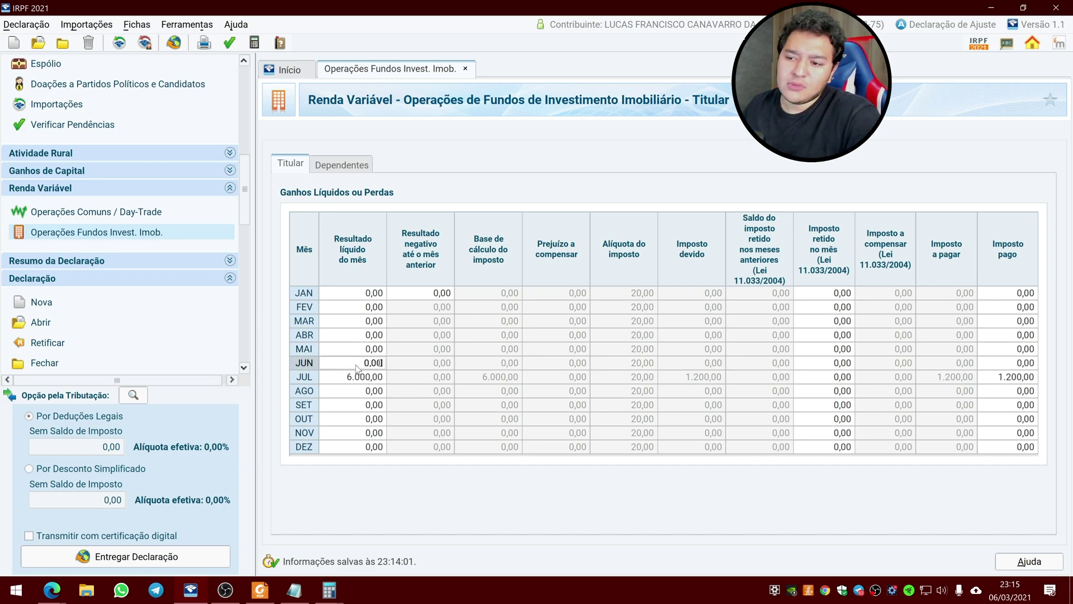
{"action": "double_click", "coordinate": [377, 362]}
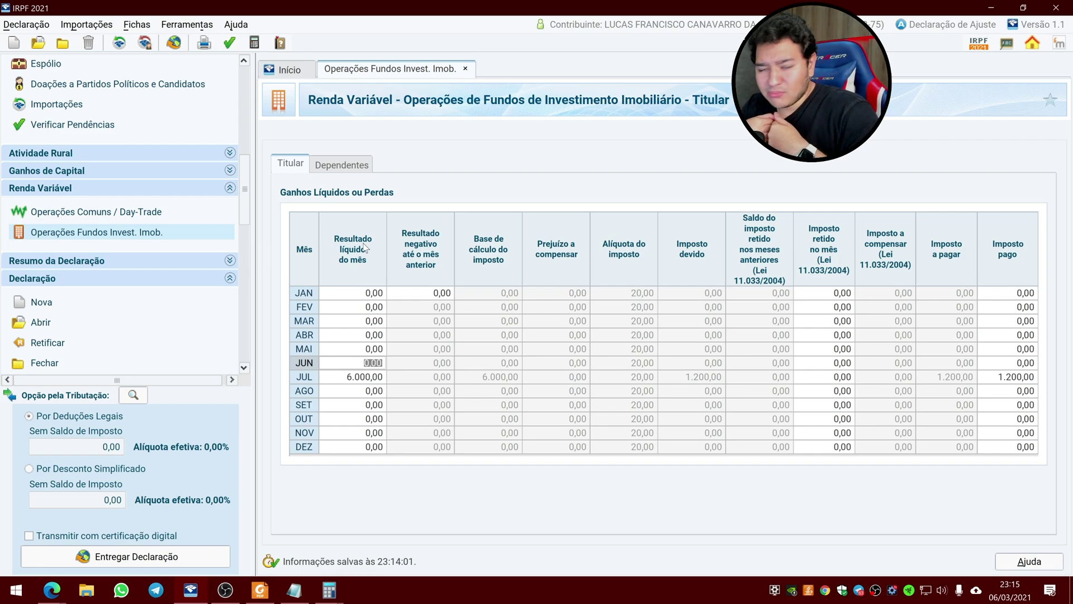
{"action": "double_click", "coordinate": [362, 374]}
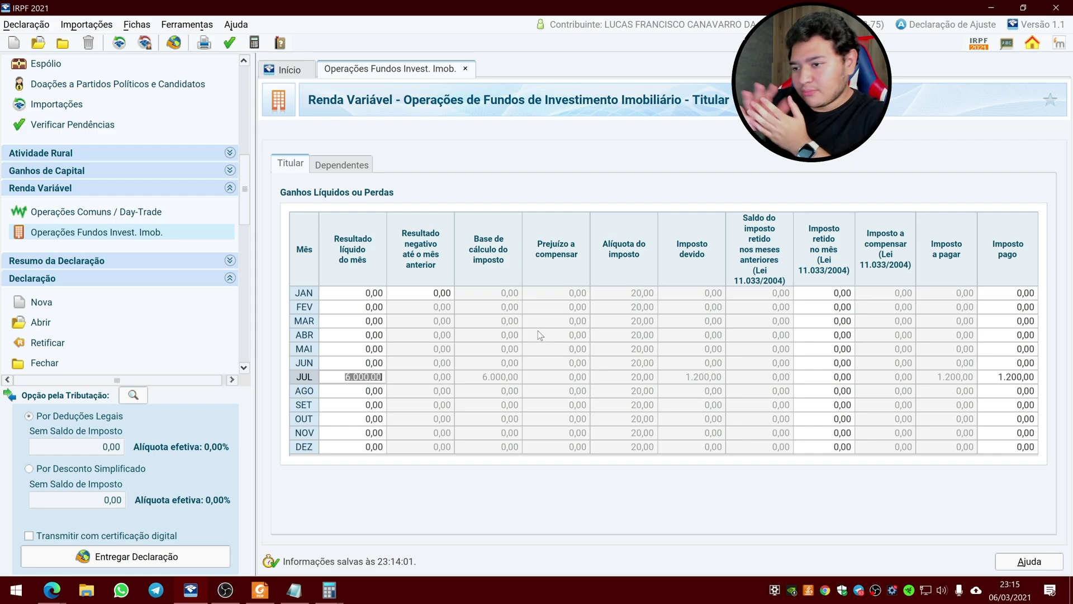
{"action": "left_click", "coordinate": [421, 389]}
{"action": "left_click", "coordinate": [374, 376]}
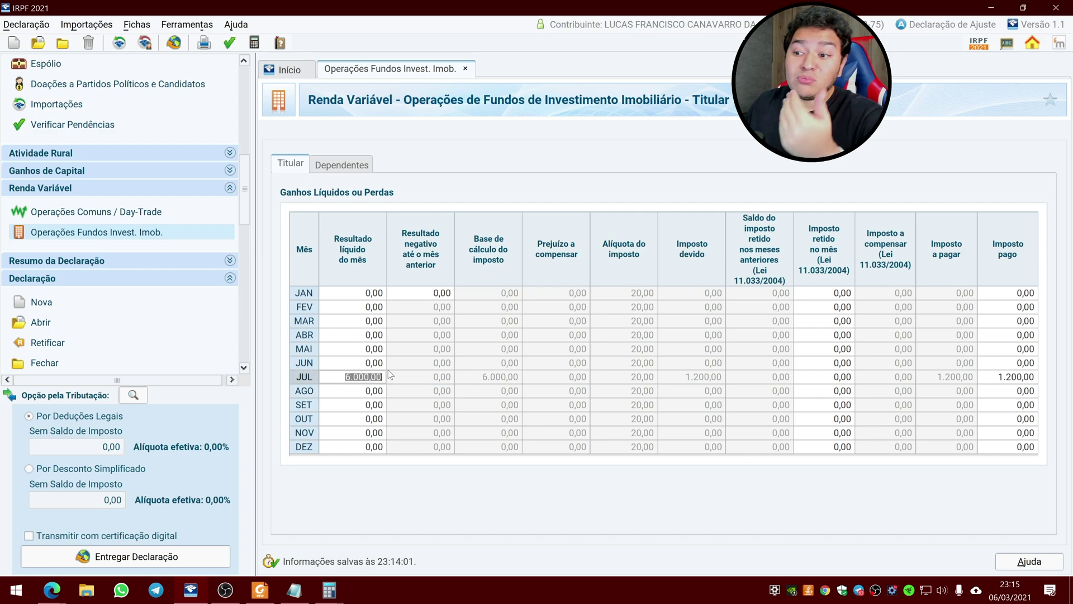
{"action": "left_click", "coordinate": [395, 361]}
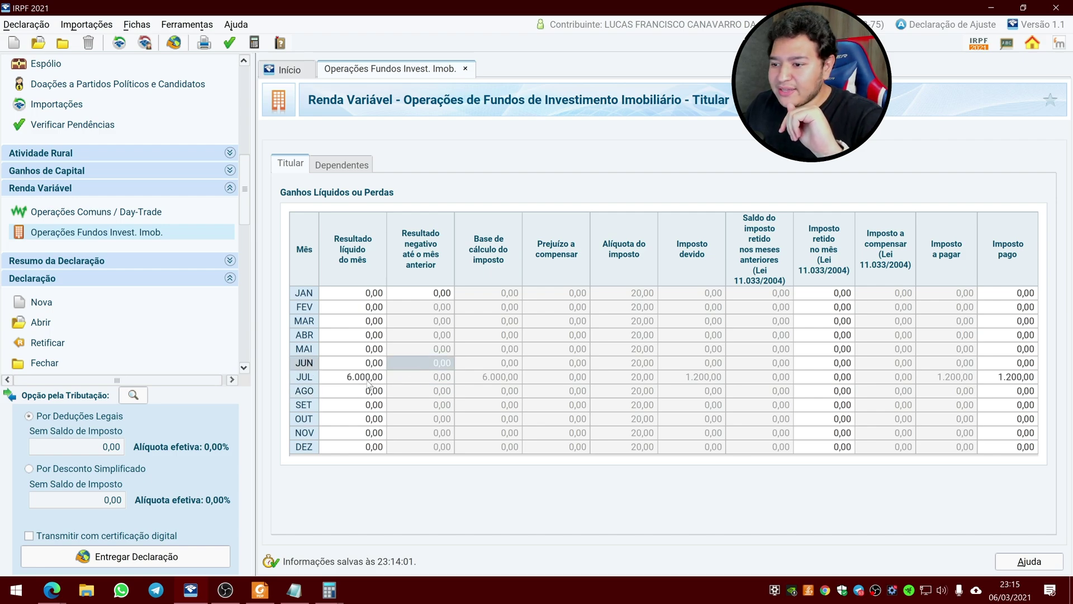
{"action": "left_click", "coordinate": [367, 377]}
{"action": "left_click", "coordinate": [716, 375]}
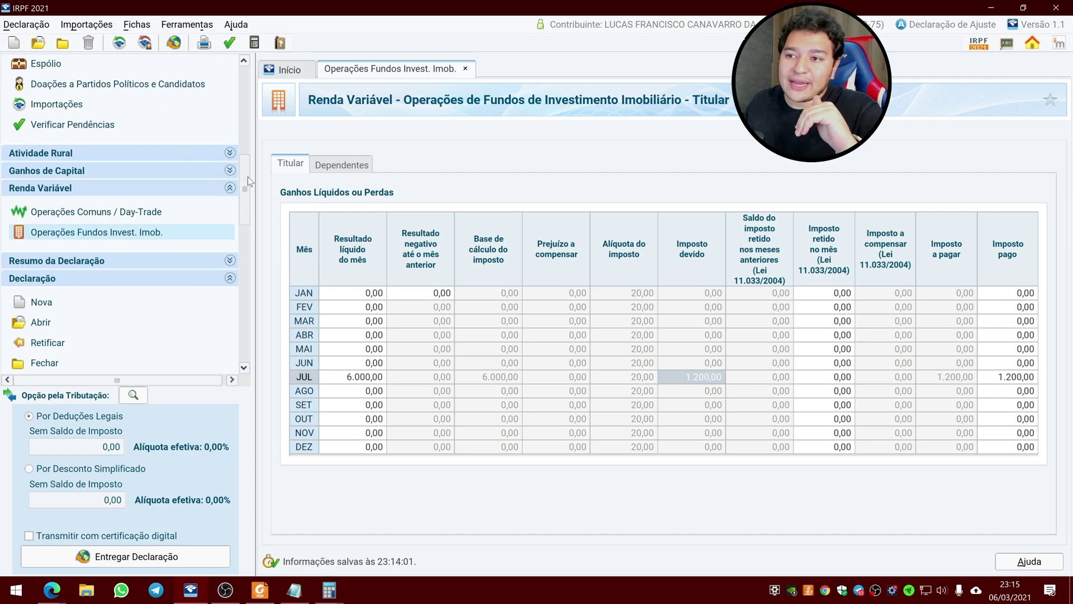
{"action": "scroll", "coordinate": [247, 177], "scroll_direction": "up", "scroll_amount": 3}
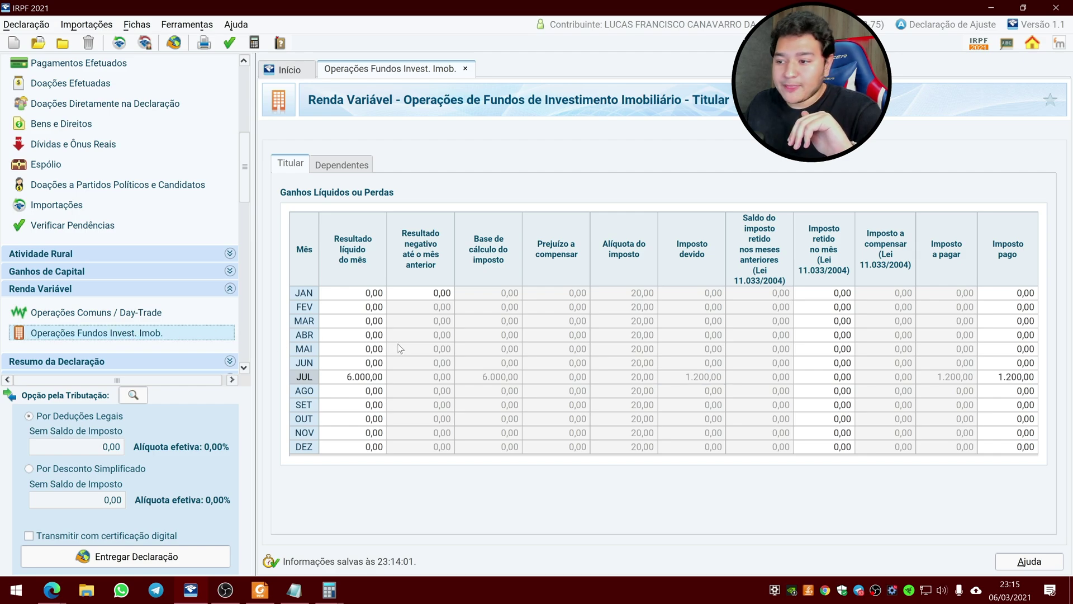
{"action": "left_click", "coordinate": [421, 364]}
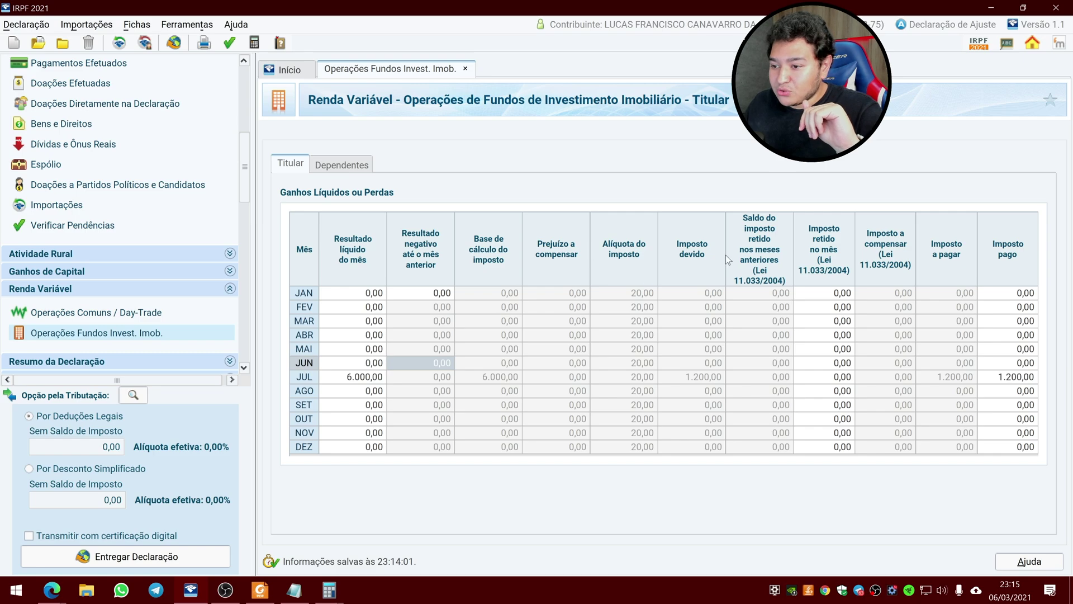
{"action": "key", "text": "Left"}
{"action": "key", "text": "BackSpace"}
{"action": "type", "text": "-1200"}
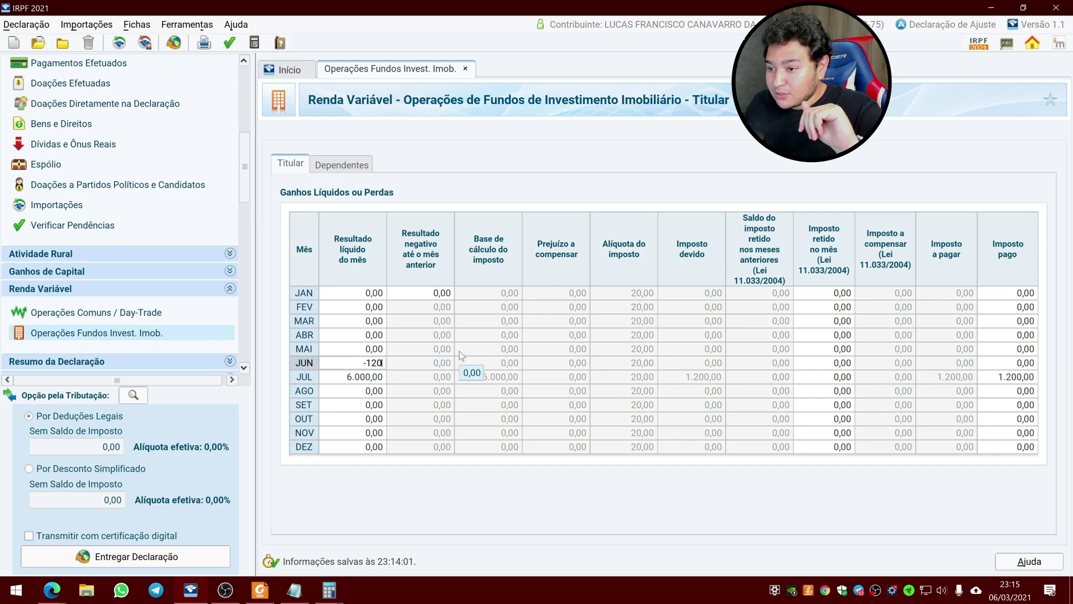
{"action": "left_click", "coordinate": [542, 306]}
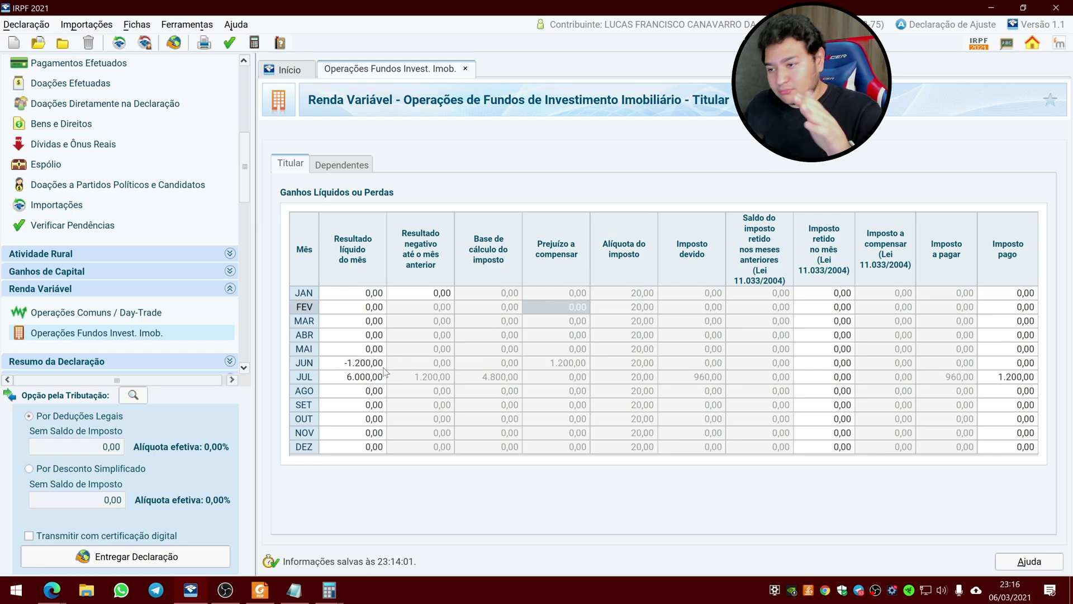
{"action": "left_click", "coordinate": [430, 378]}
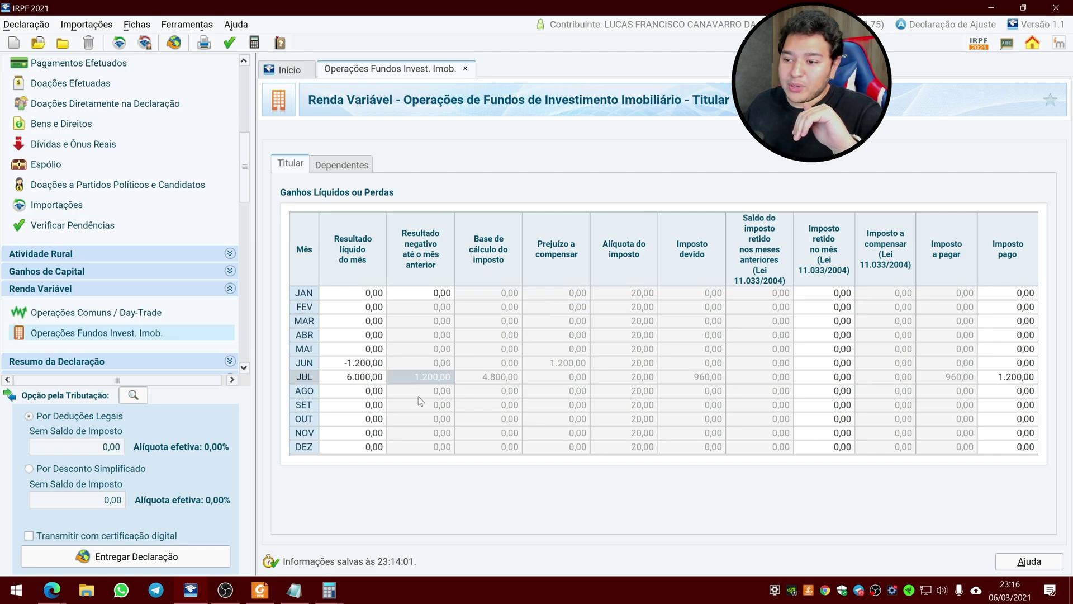
{"action": "left_click", "coordinate": [378, 365]}
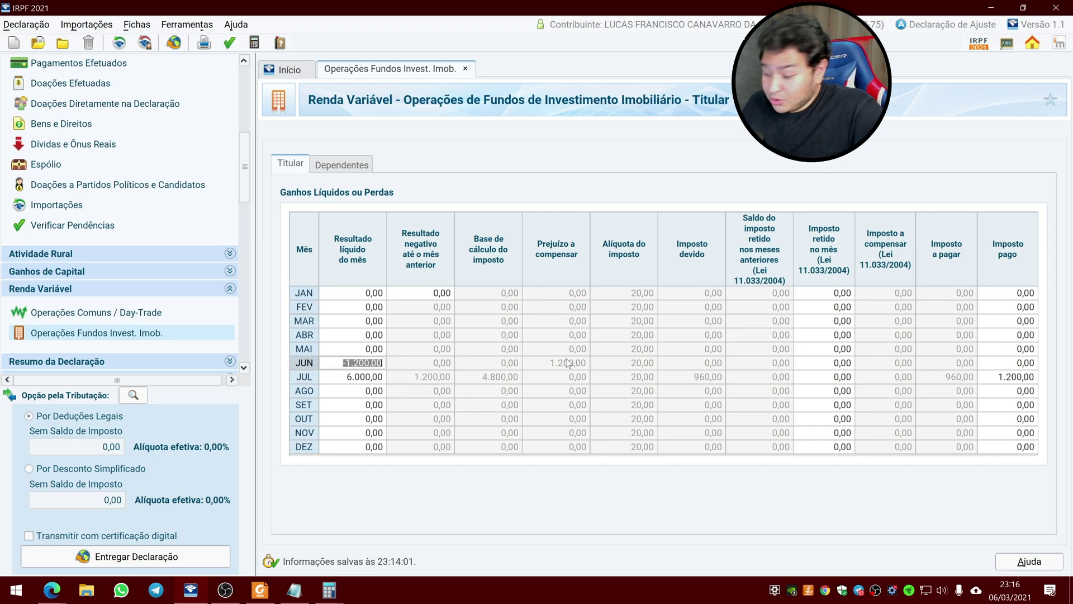
{"action": "type", "text": "0"}
{"action": "left_click", "coordinate": [593, 335]}
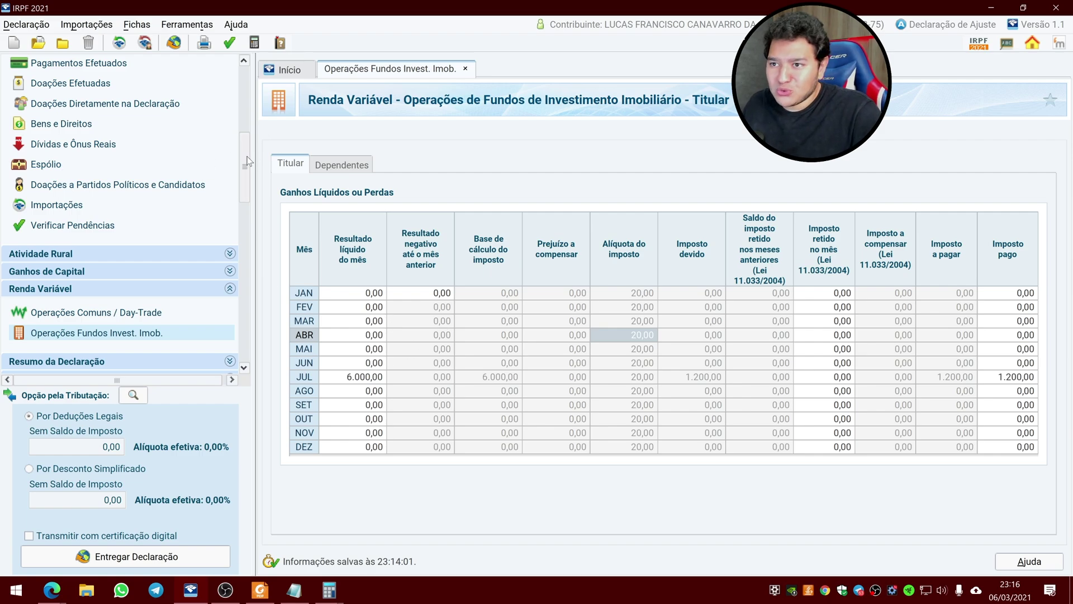
{"action": "scroll", "coordinate": [247, 148], "scroll_direction": "up", "scroll_amount": 2}
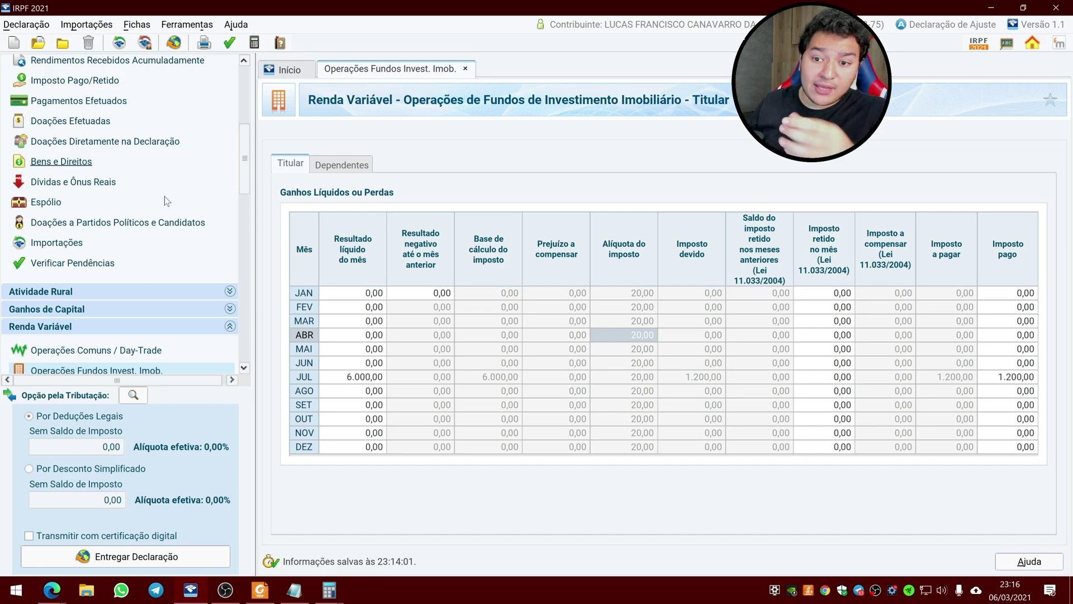
{"action": "scroll", "coordinate": [164, 196], "scroll_direction": "down", "scroll_amount": 3}
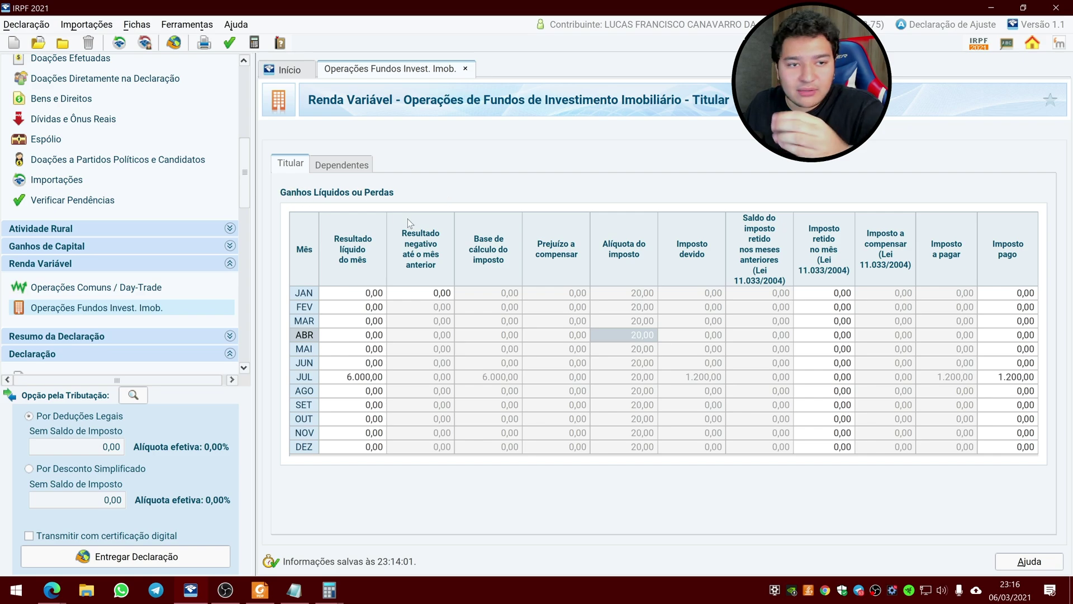
{"action": "scroll", "coordinate": [244, 195], "scroll_direction": "up", "scroll_amount": 8}
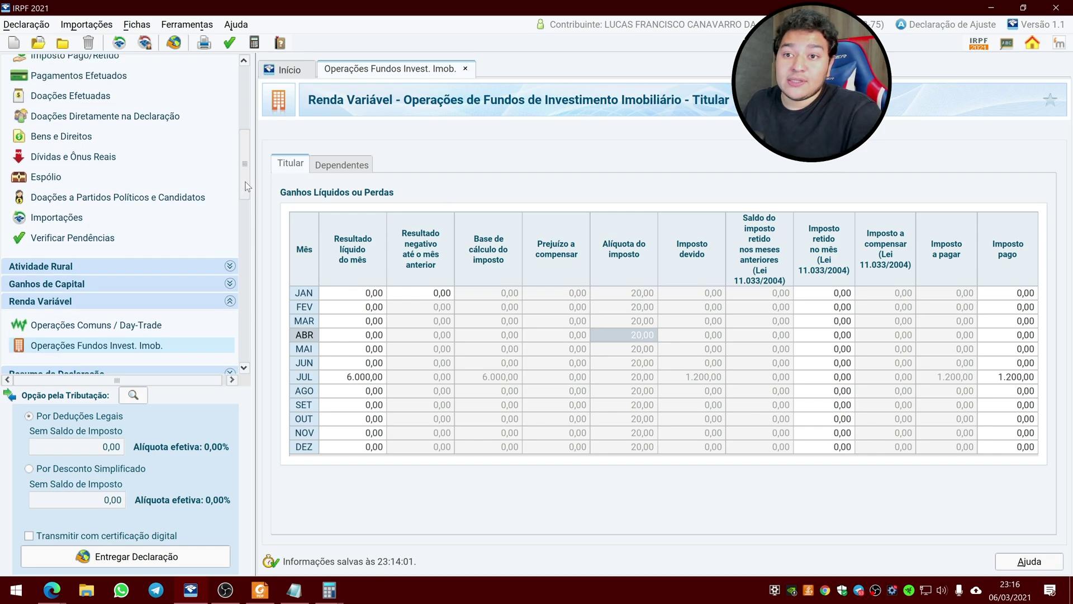
{"action": "scroll", "coordinate": [246, 124], "scroll_direction": "up", "scroll_amount": 1}
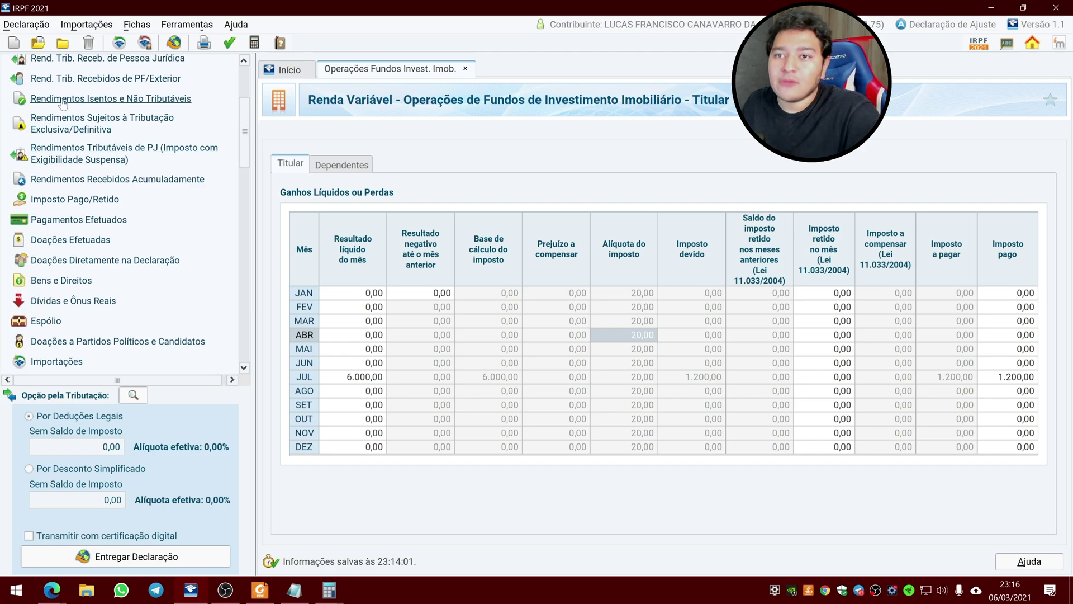
Start a 26 - Outros exempt-income entry with Titular as beneficiary and focus the payer CPF/CNPJ field.
{"action": "left_click", "coordinate": [89, 99]}
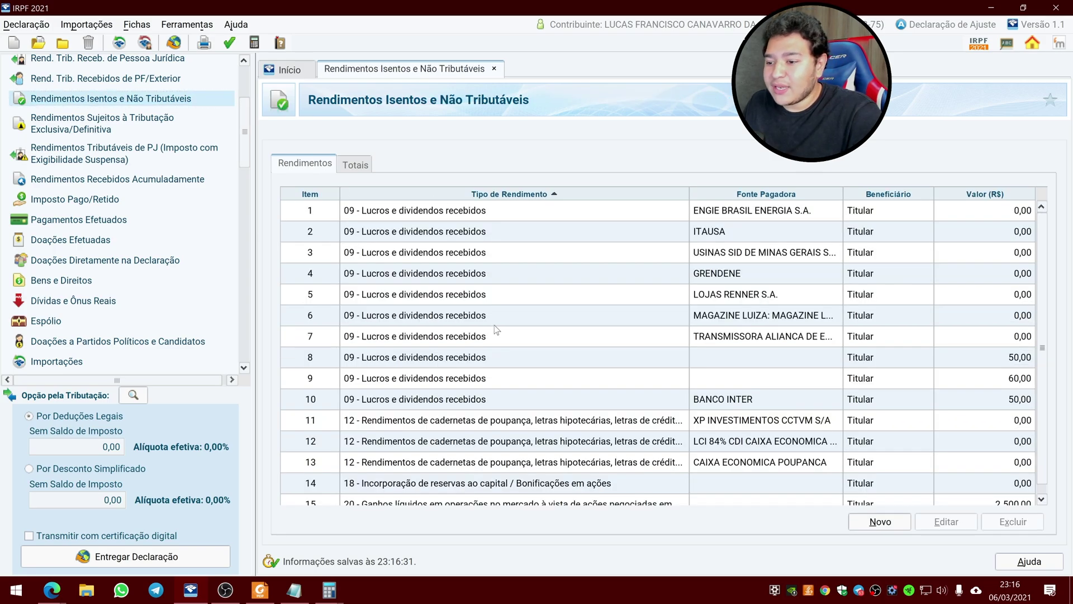
{"action": "scroll", "coordinate": [494, 324], "scroll_direction": "down", "scroll_amount": 1}
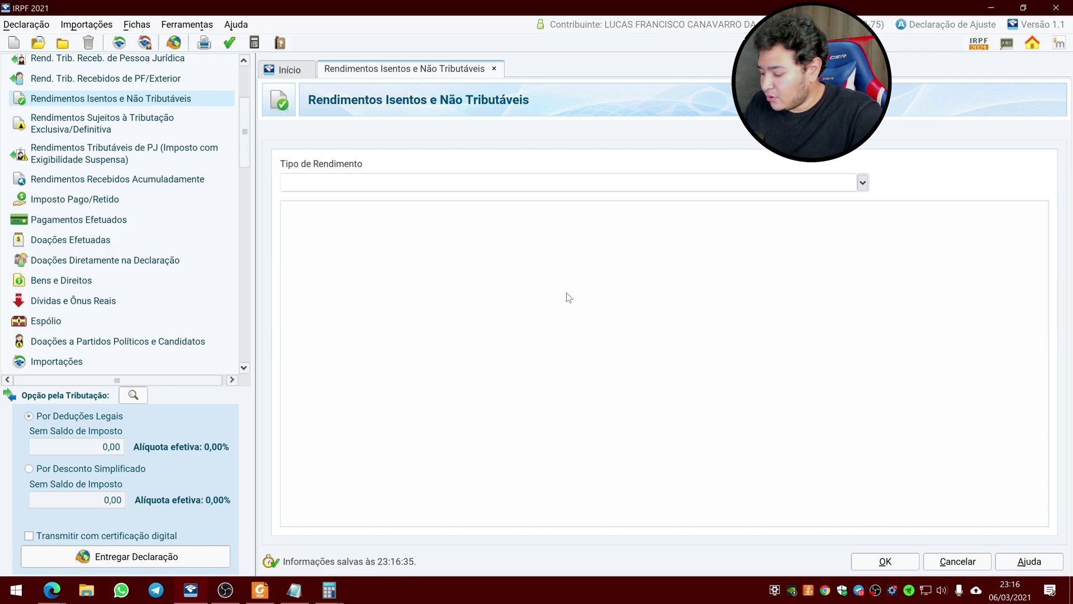
{"action": "type", "text": "26"}
{"action": "left_click", "coordinate": [316, 201]}
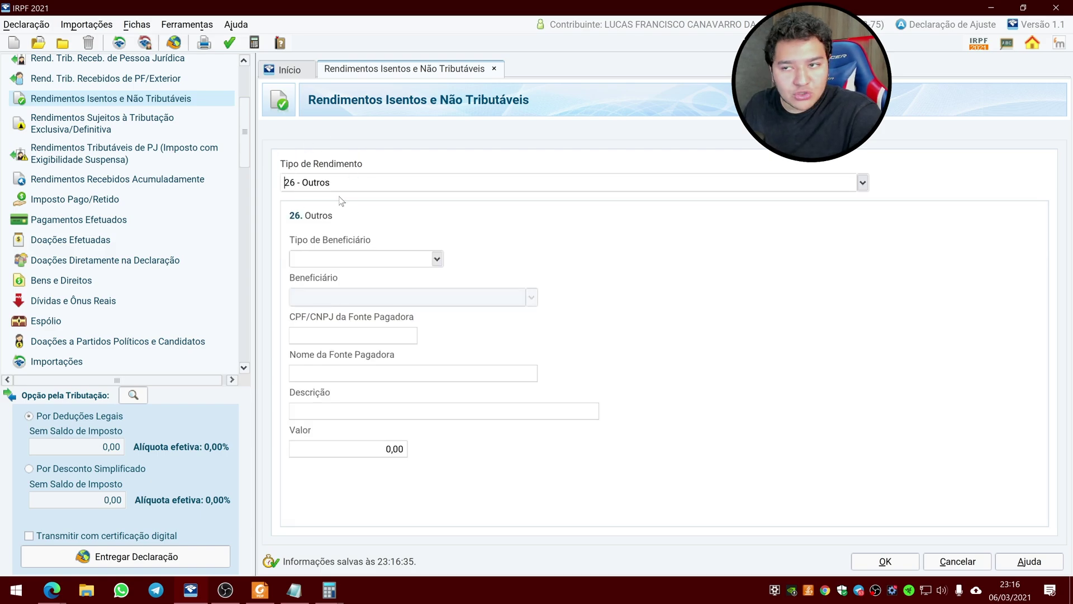
{"action": "left_click", "coordinate": [334, 260]}
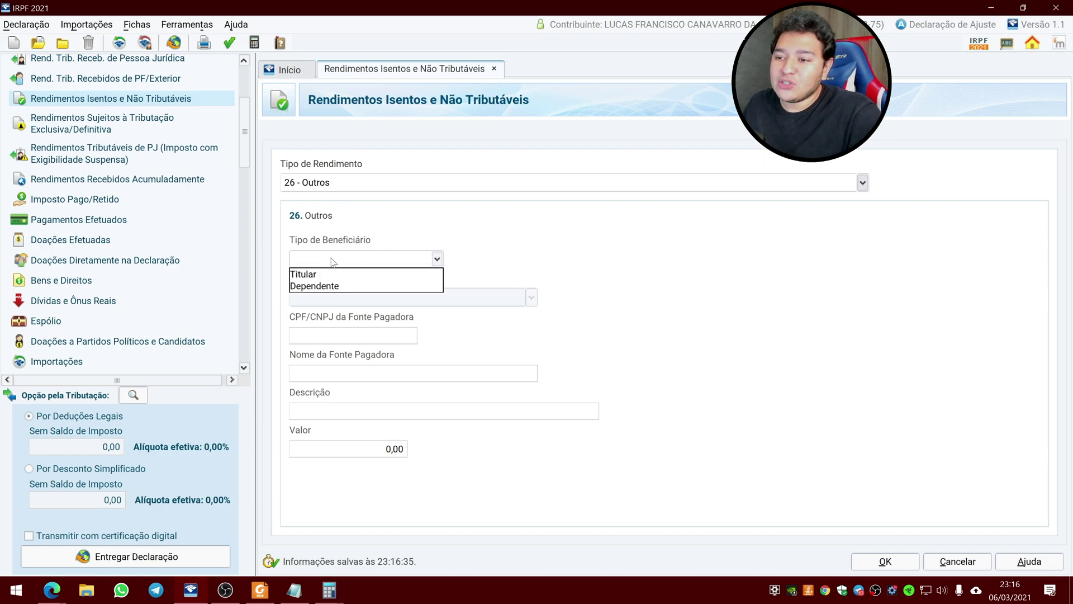
{"action": "left_click", "coordinate": [338, 273]}
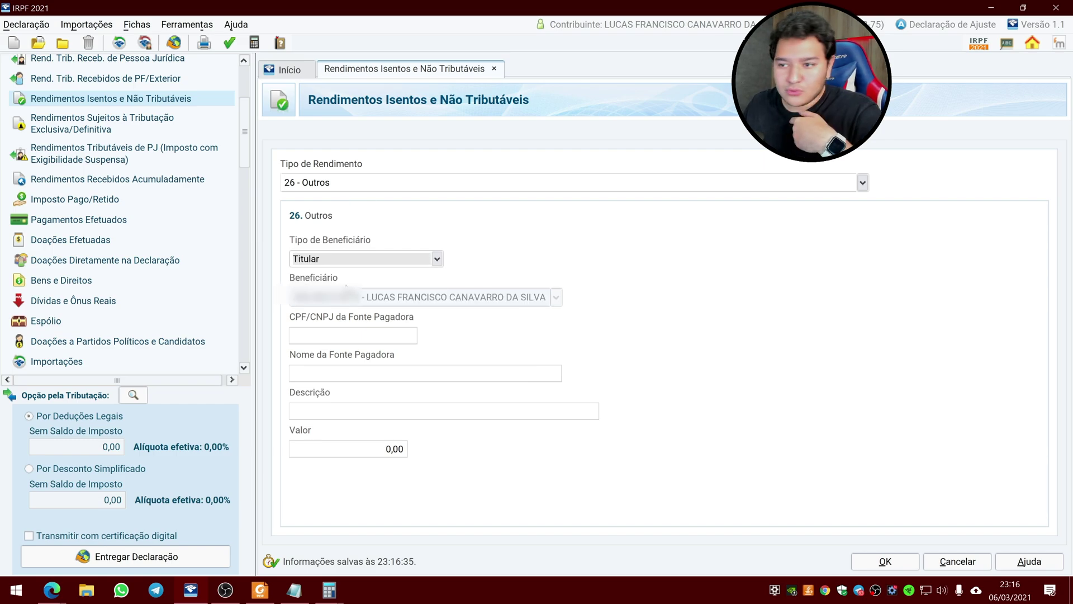
{"action": "left_click", "coordinate": [356, 332]}
{"action": "key", "text": "alt+Tab"}
{"action": "key", "text": "alt+Tab"}
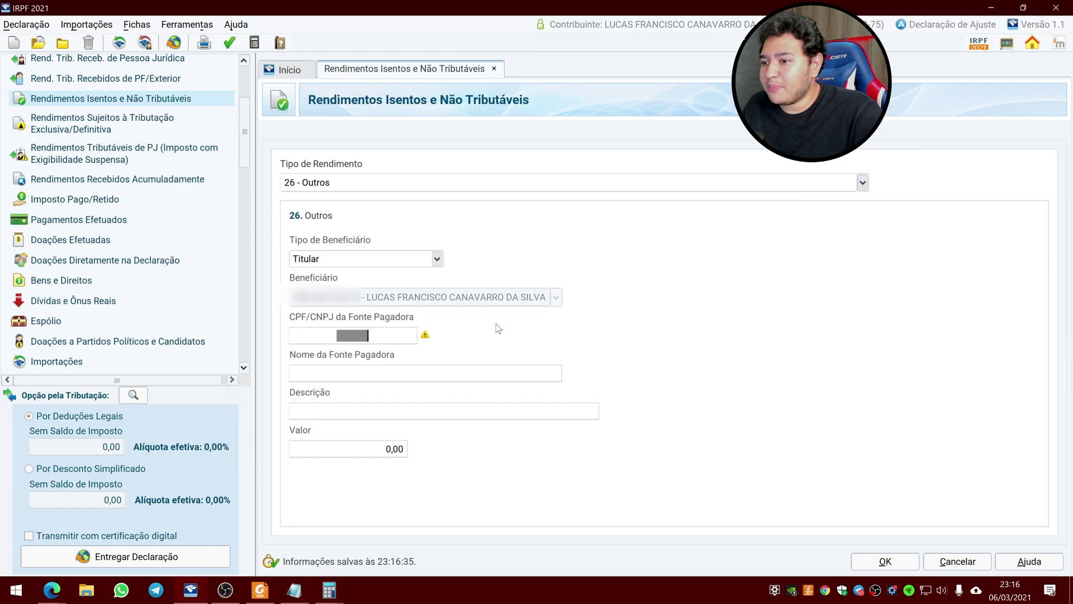
{"action": "key", "text": "alt+Tab"}
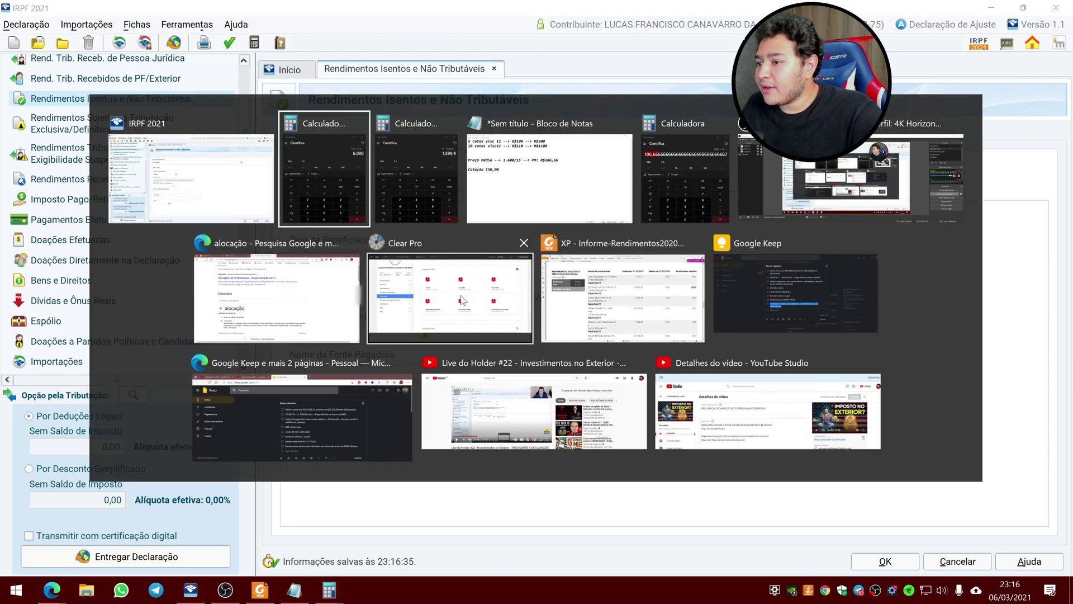
Go to fiis.com.br in the browser and search the site for visc11.
{"action": "left_click", "coordinate": [462, 300]}
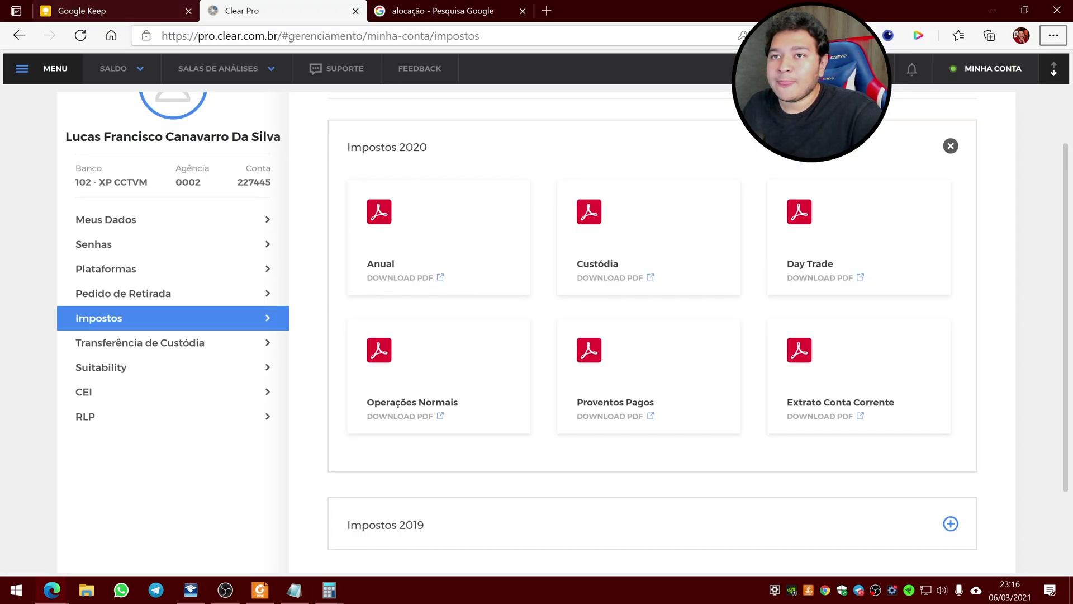
{"action": "key", "text": "ctrl+Tab"}
{"action": "key", "text": "ctrl+l"}
{"action": "type", "text": "fii"}
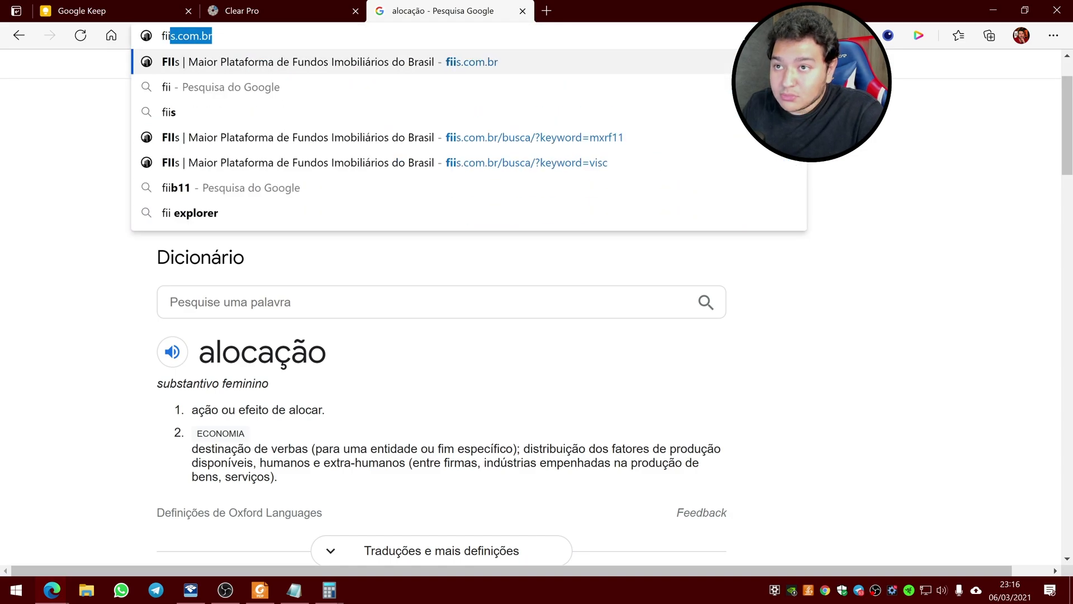
{"action": "key", "text": "Return"}
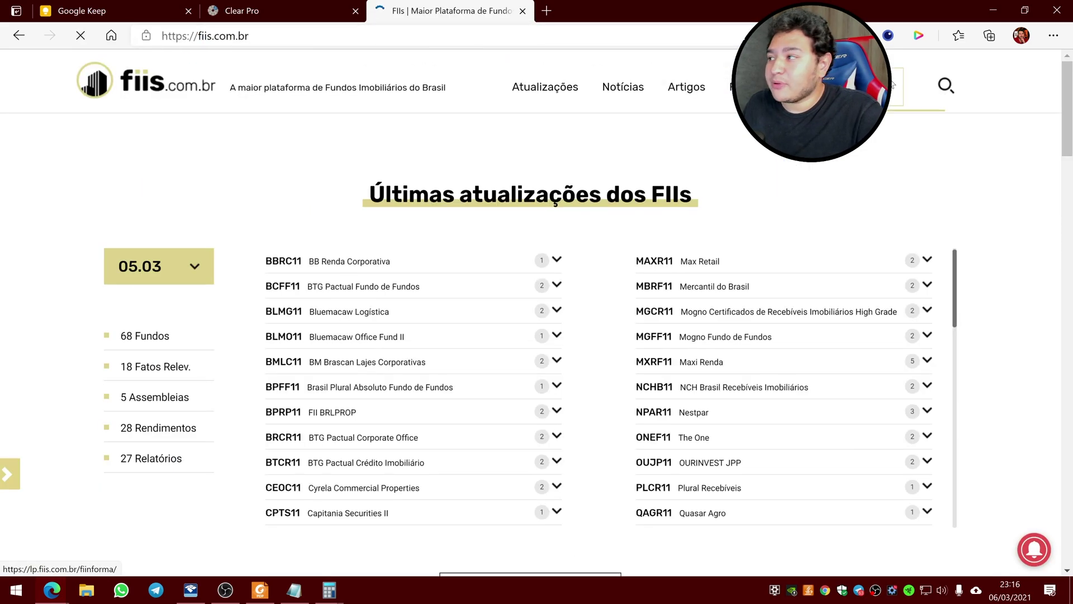
{"action": "left_click", "coordinate": [946, 85]}
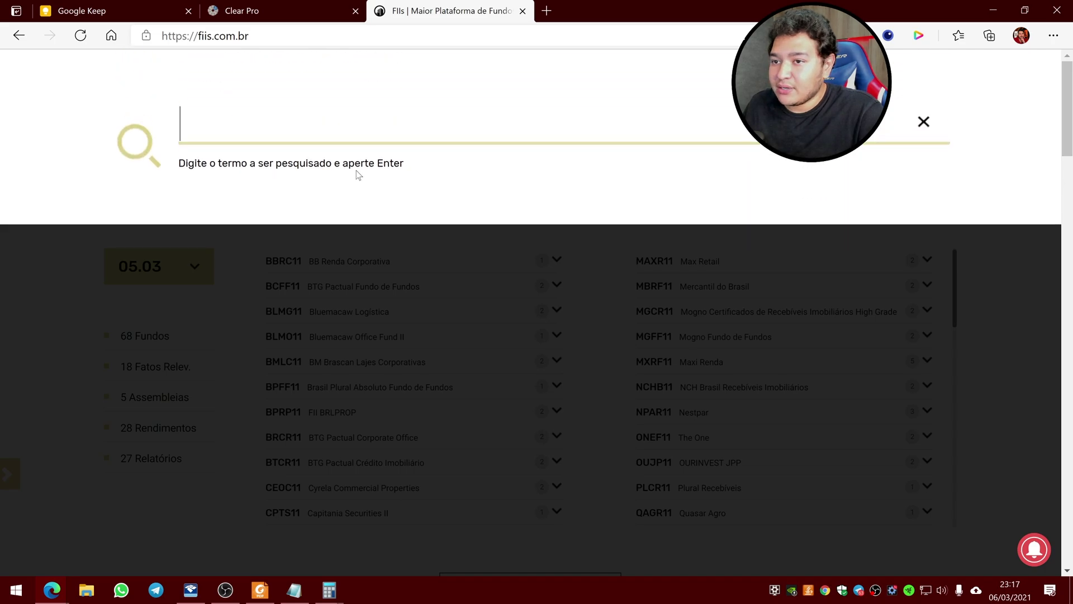
{"action": "type", "text": "visc11"}
{"action": "key", "text": "Return"}
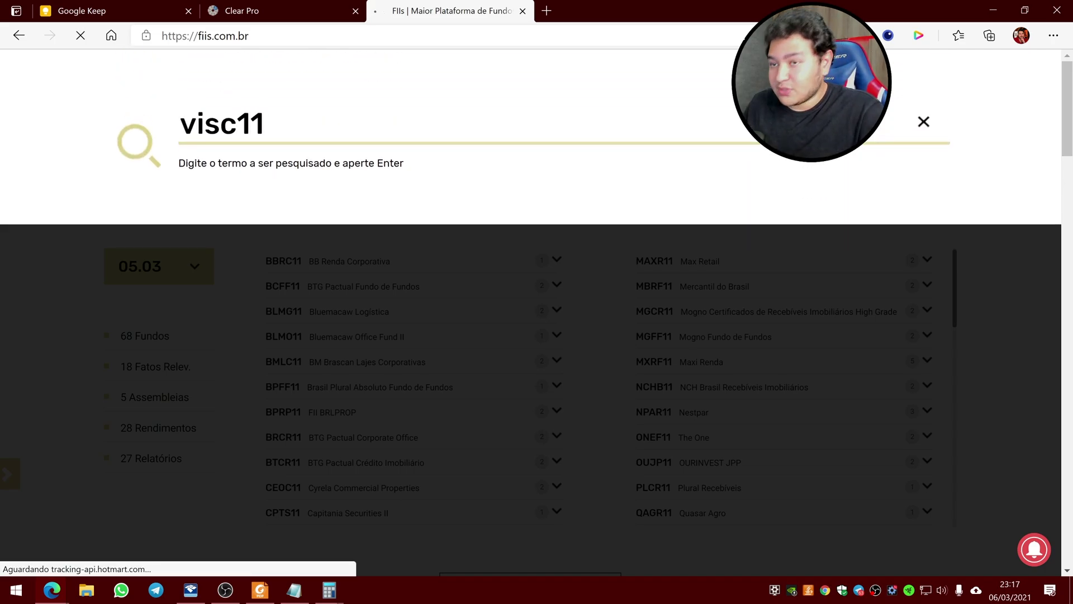
{"action": "left_click", "coordinate": [492, 451]}
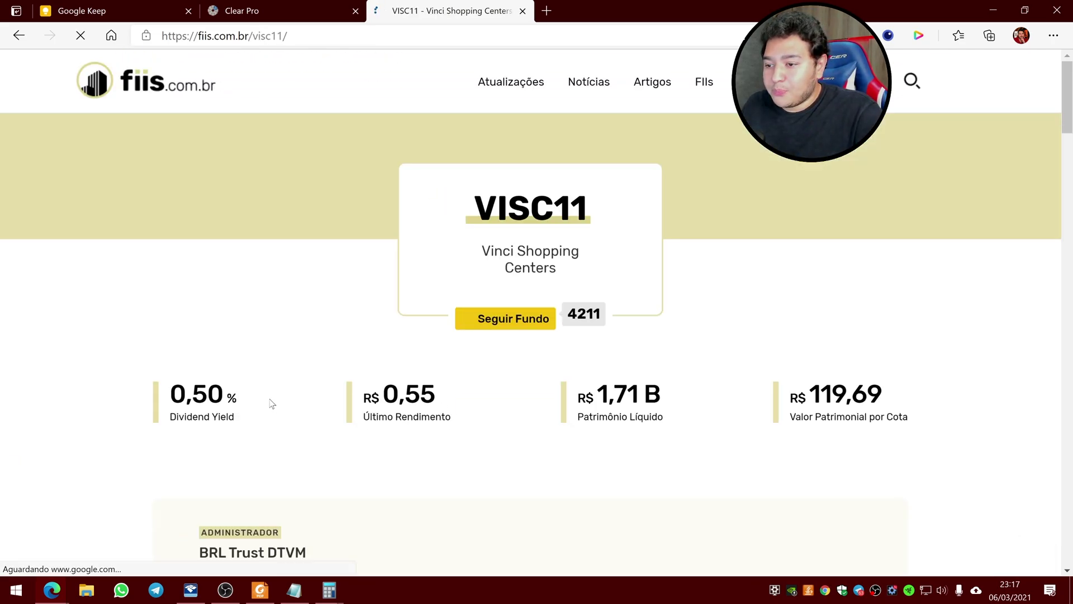
{"action": "scroll", "coordinate": [272, 403], "scroll_direction": "down", "scroll_amount": 3}
{"action": "left_click_drag", "start_coordinate": [256, 412], "coordinate": [338, 412]}
{"action": "key", "text": "ctrl+c"}
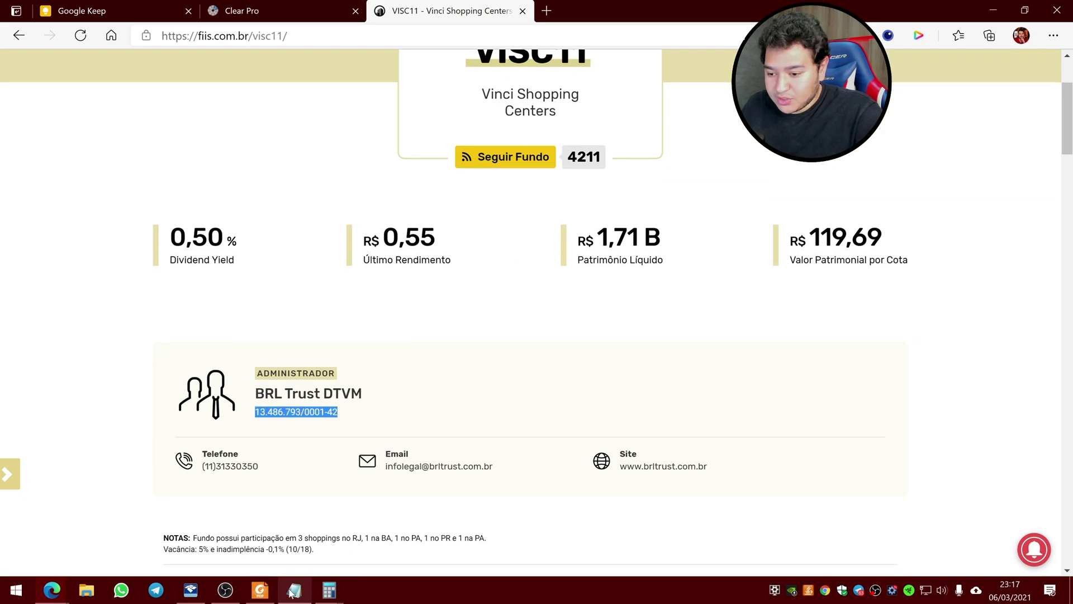
{"action": "left_click", "coordinate": [191, 590]}
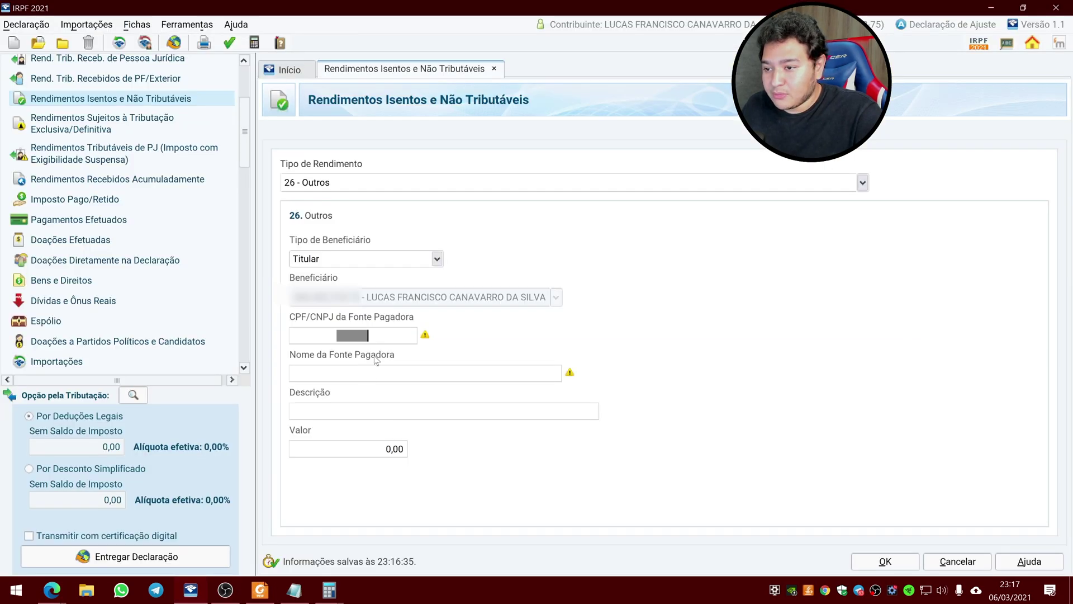
{"action": "key", "text": "ctrl+v"}
Copy the administrator name BRL Trust DTVM into the payer name field.
{"action": "key", "text": "alt+Tab"}
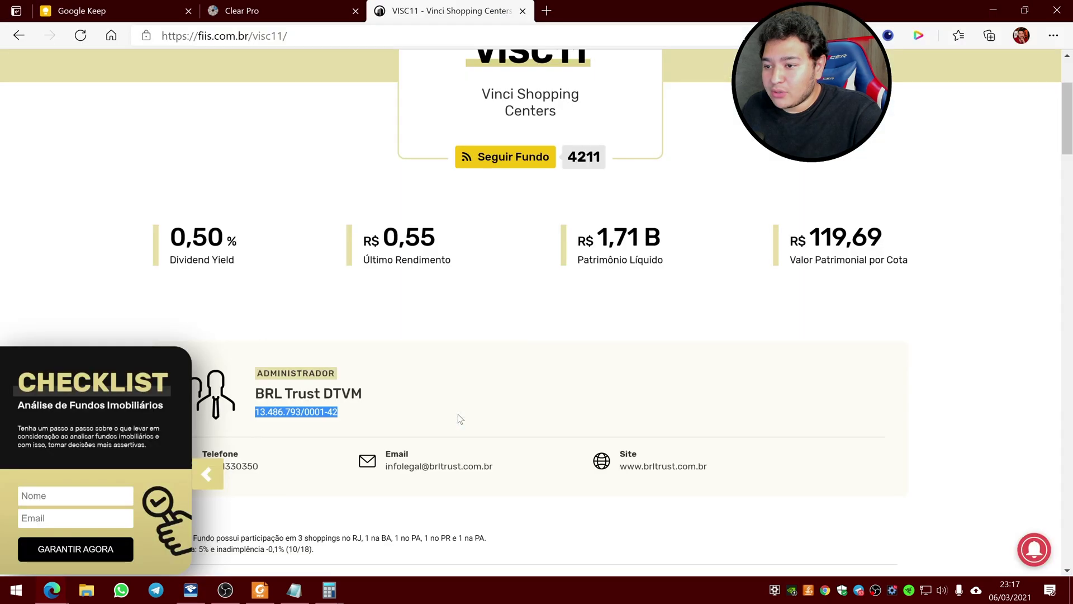
{"action": "left_click_drag", "start_coordinate": [255, 392], "coordinate": [362, 394]}
{"action": "key", "text": "ctrl+c"}
{"action": "left_click", "coordinate": [367, 394]}
{"action": "left_click", "coordinate": [273, 394]}
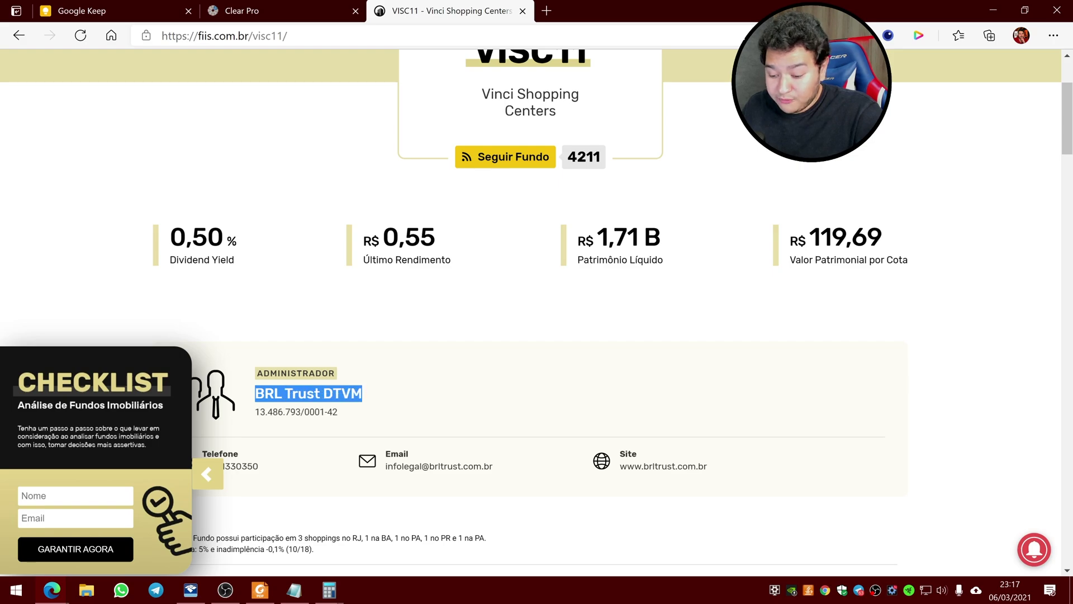
{"action": "key", "text": "alt+Tab"}
{"action": "key", "text": "ctrl+v"}
{"action": "left_click", "coordinate": [351, 413]}
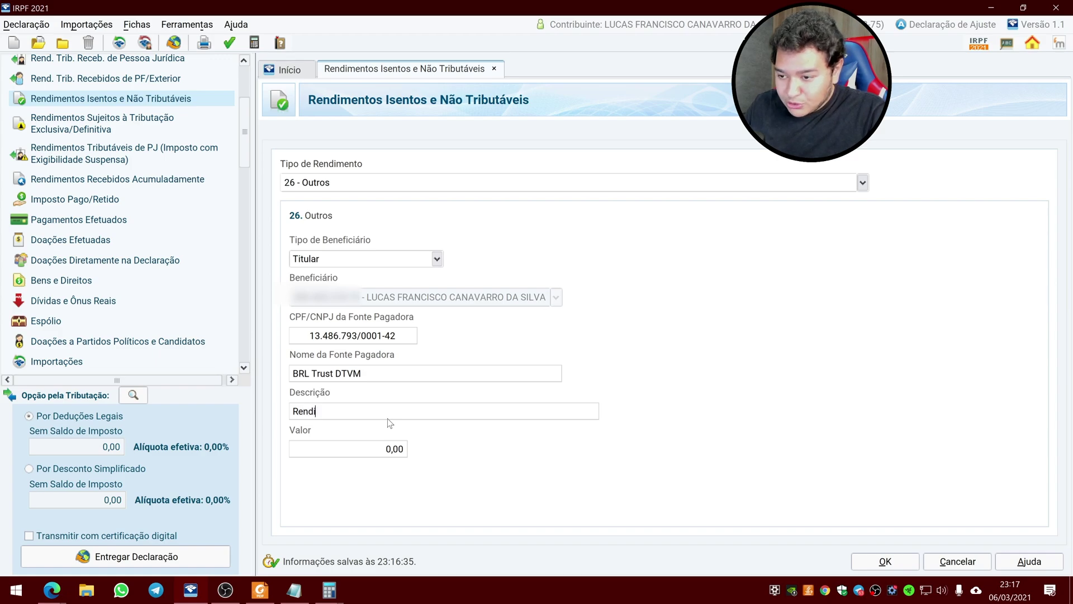
Enter description 'Rendimentos de 15 cotas de VISC11' and value 150, then minimize IRPF.
{"action": "type", "text": "Rendimentos de 15"}
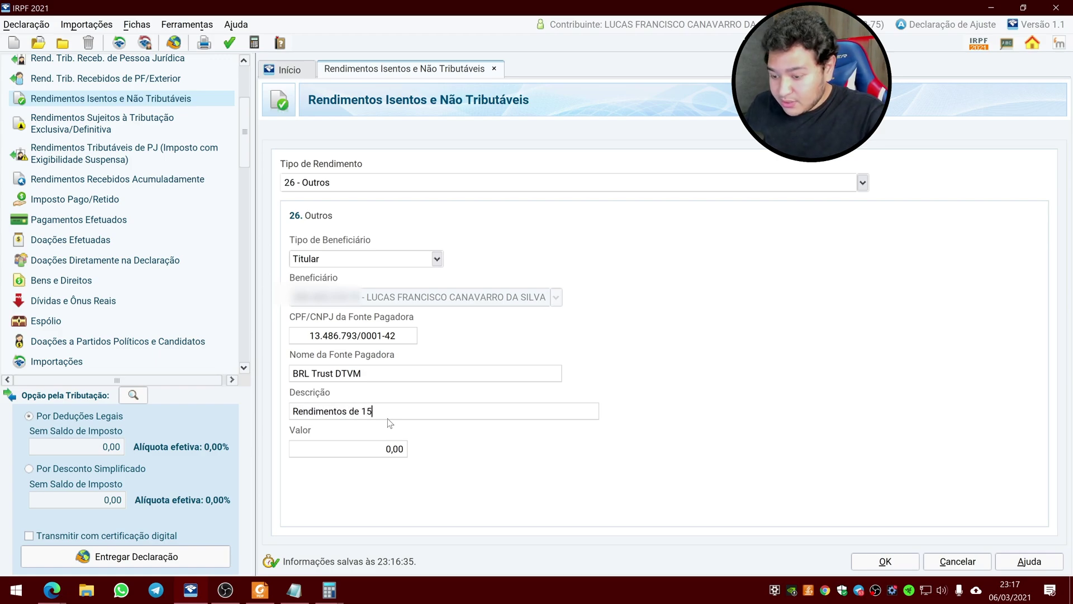
{"action": "type", "text": " cotas de VISC11"}
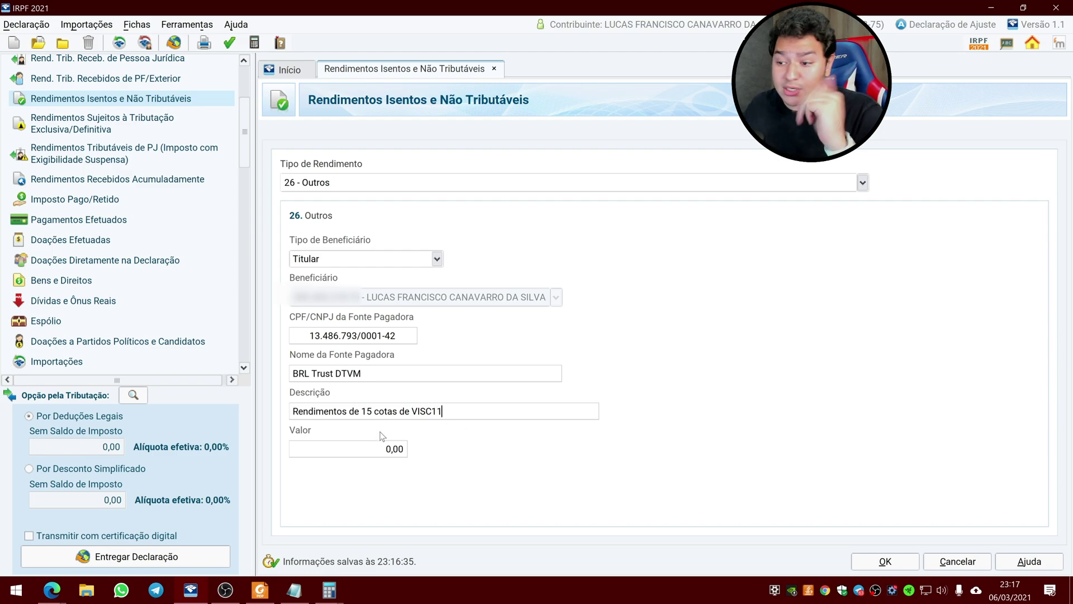
{"action": "key", "text": "Tab"}
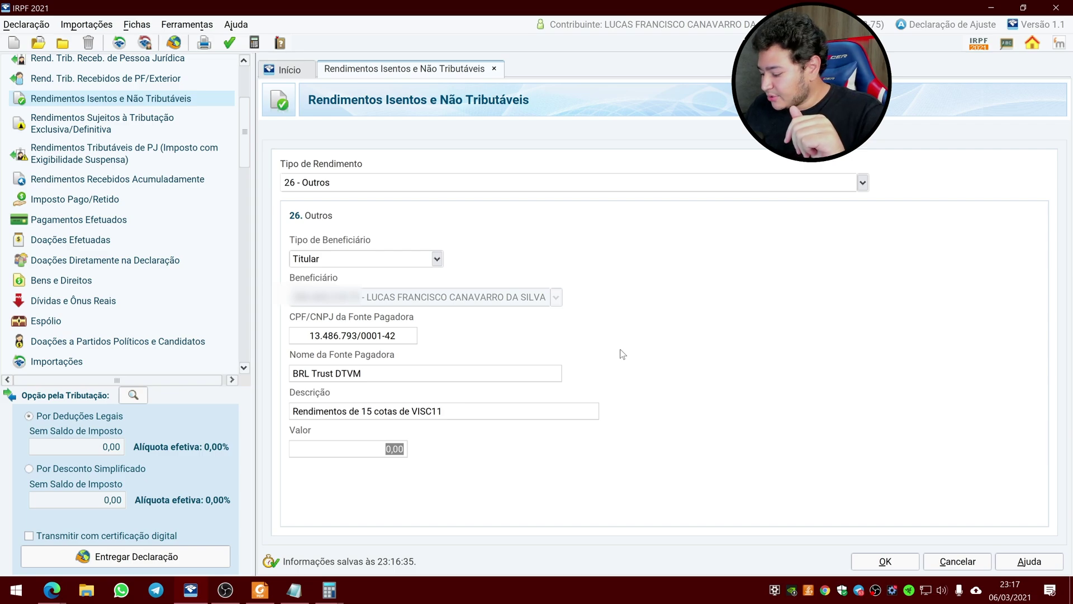
{"action": "type", "text": "150"}
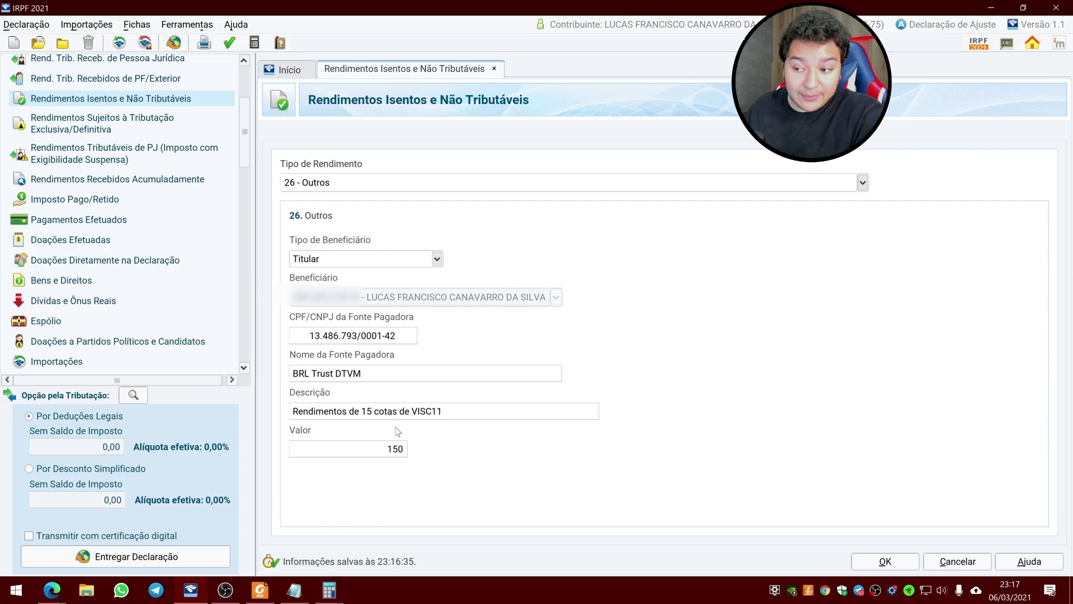
{"action": "left_click", "coordinate": [987, 8]}
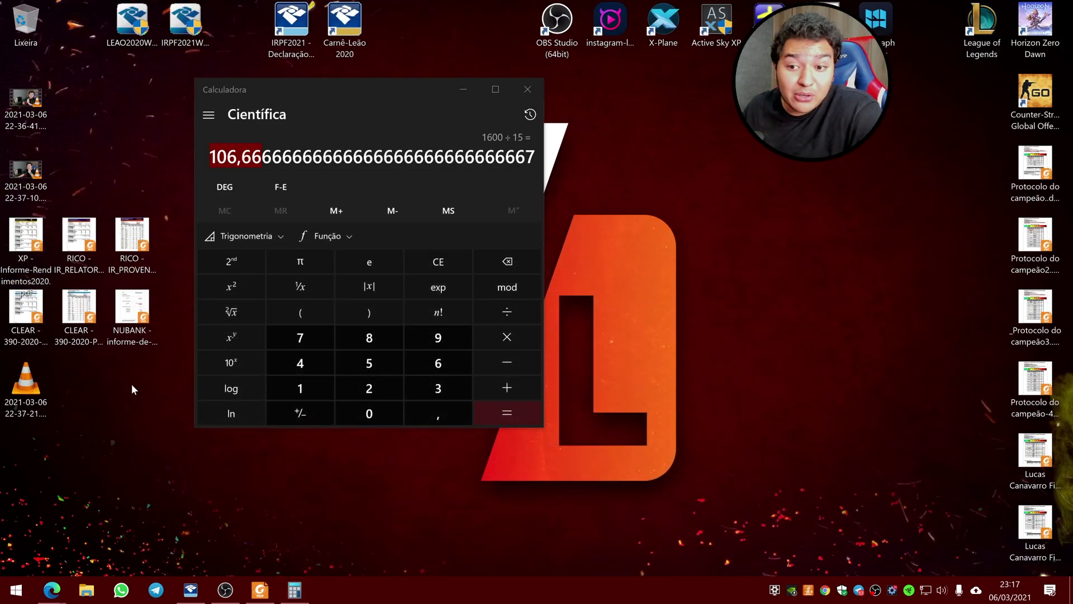
Close the calculator and move the RICO IR_PROVENTOS_PAGOS_2020.pdf icon to a free desktop spot.
{"action": "left_click", "coordinate": [104, 324]}
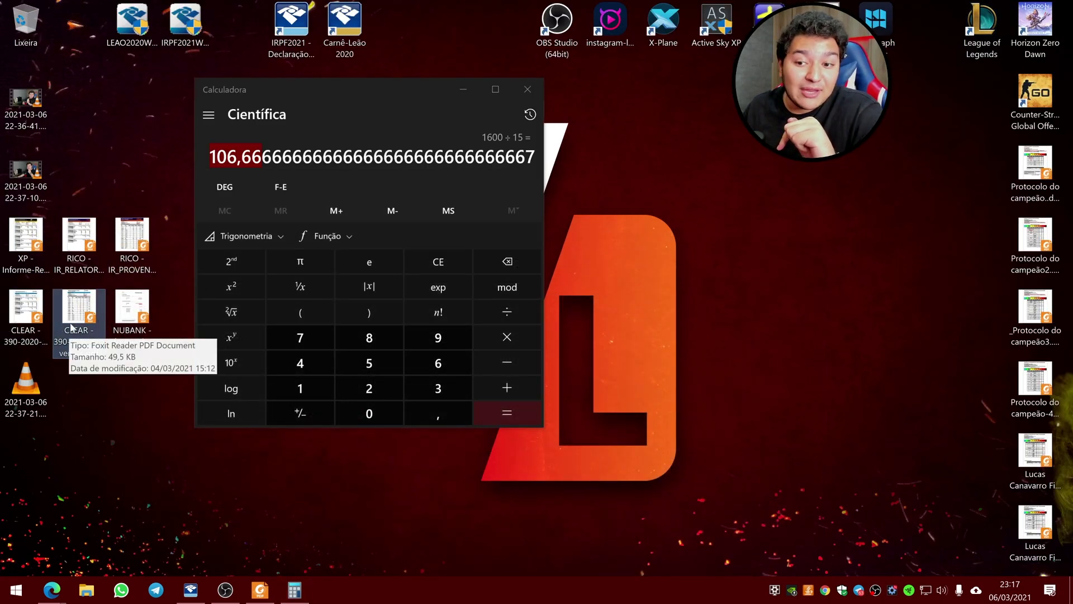
{"action": "left_click", "coordinate": [132, 246]}
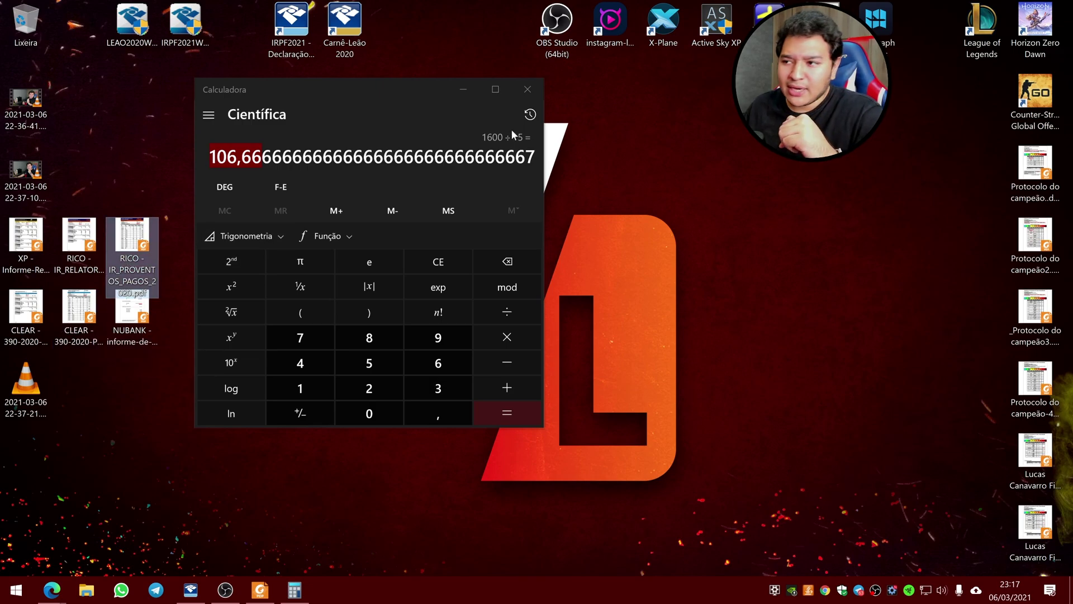
{"action": "left_click", "coordinate": [527, 90]}
{"action": "left_click_drag", "start_coordinate": [148, 235], "coordinate": [252, 174]}
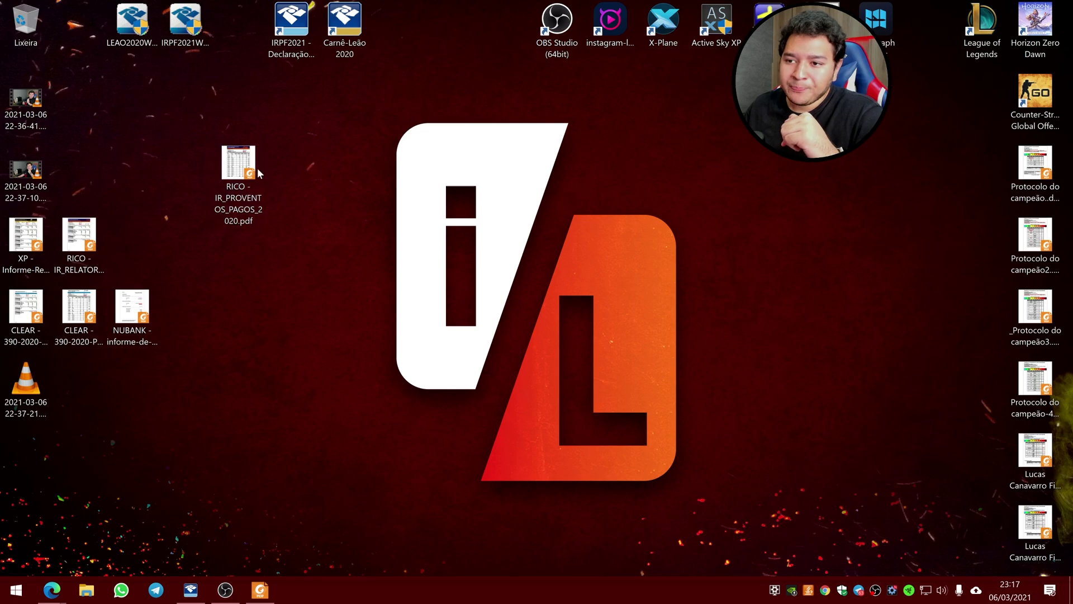
Open the RICO proventos 2020 PDF in Foxit Reader and switch to the text-selection tool.
{"action": "double_click", "coordinate": [239, 178]}
{"action": "scroll", "coordinate": [239, 177], "scroll_direction": "down", "scroll_amount": 10}
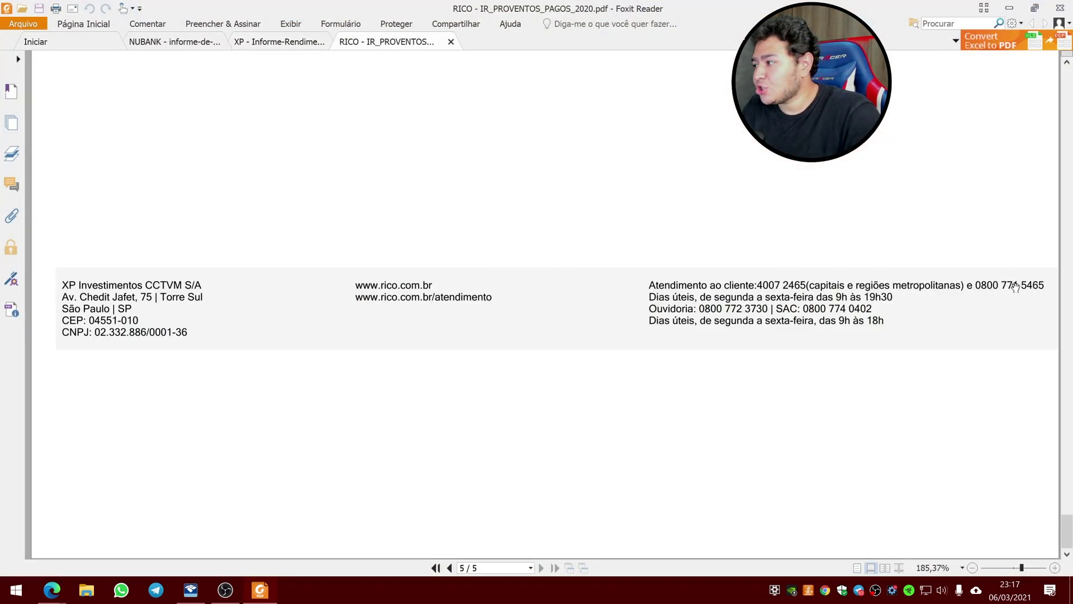
{"action": "left_click_drag", "start_coordinate": [1067, 531], "coordinate": [1065, 61]}
{"action": "scroll", "coordinate": [445, 350], "scroll_direction": "down", "scroll_amount": 10}
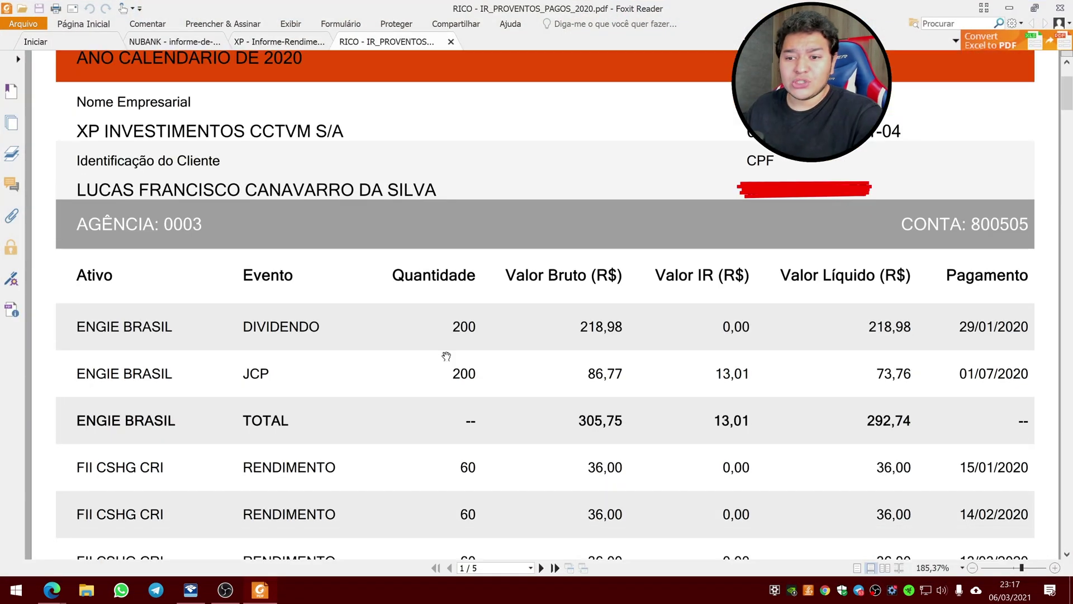
{"action": "scroll", "coordinate": [207, 284], "scroll_direction": "up", "scroll_amount": 1}
{"action": "scroll", "coordinate": [210, 287], "scroll_direction": "up", "scroll_amount": 1}
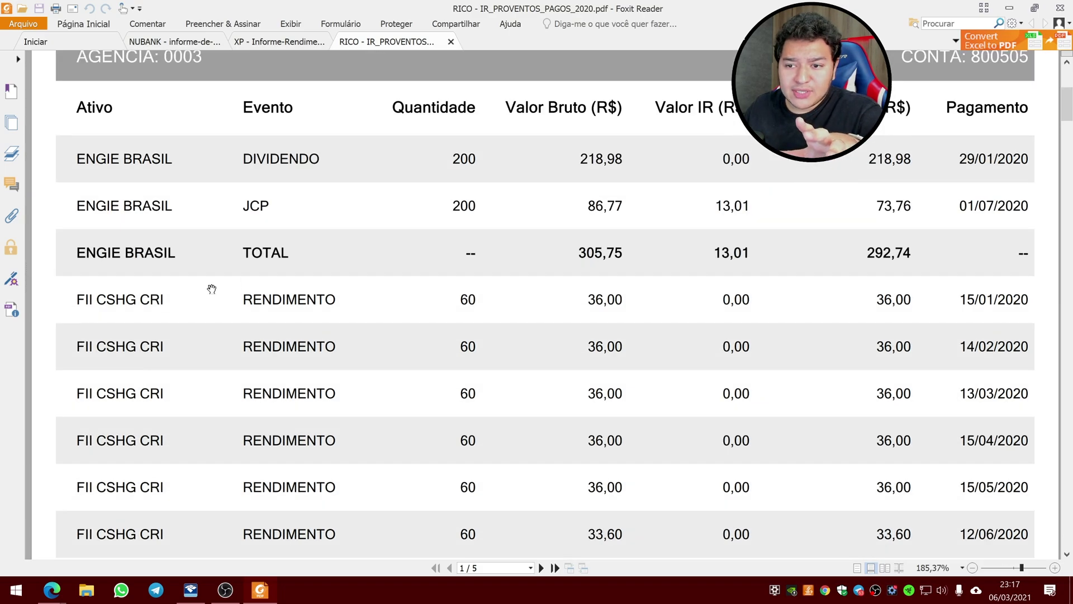
{"action": "scroll", "coordinate": [210, 287], "scroll_direction": "down", "scroll_amount": 1}
{"action": "left_click", "coordinate": [83, 24]}
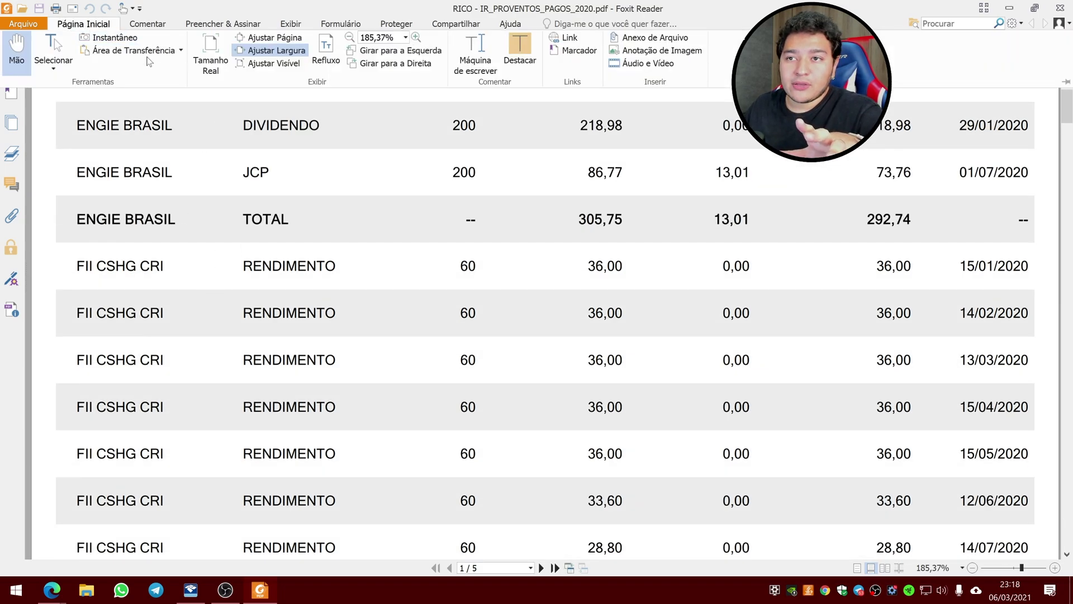
{"action": "left_click", "coordinate": [53, 56]}
Try selecting the fund name FII CSHG CRI in the income table.
{"action": "left_click_drag", "start_coordinate": [79, 266], "coordinate": [165, 266]}
{"action": "left_click", "coordinate": [252, 266]}
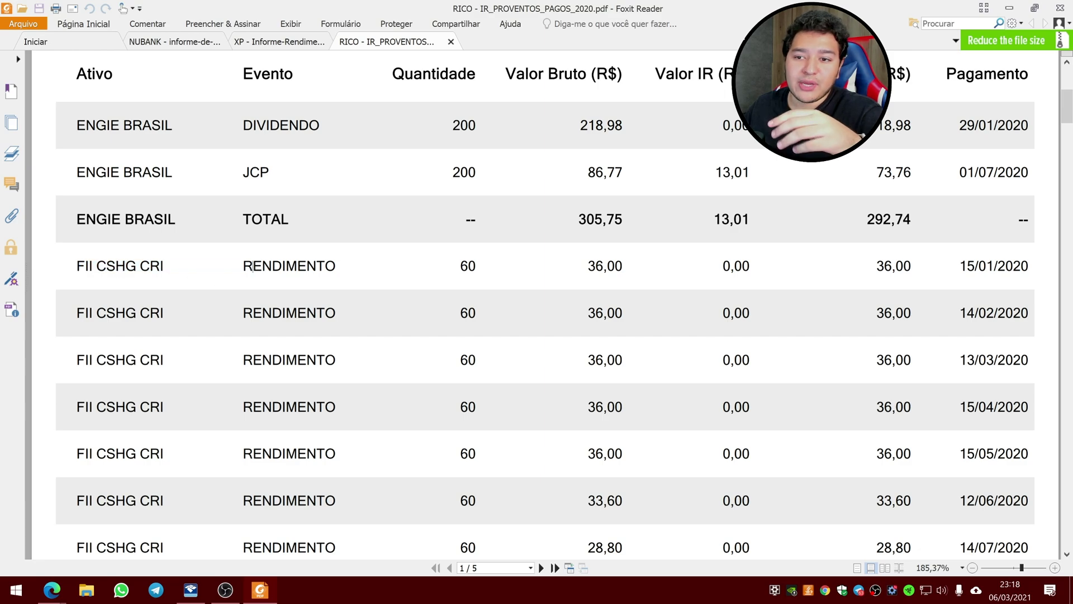
{"action": "left_click_drag", "start_coordinate": [97, 266], "coordinate": [150, 266]}
{"action": "left_click", "coordinate": [136, 266]}
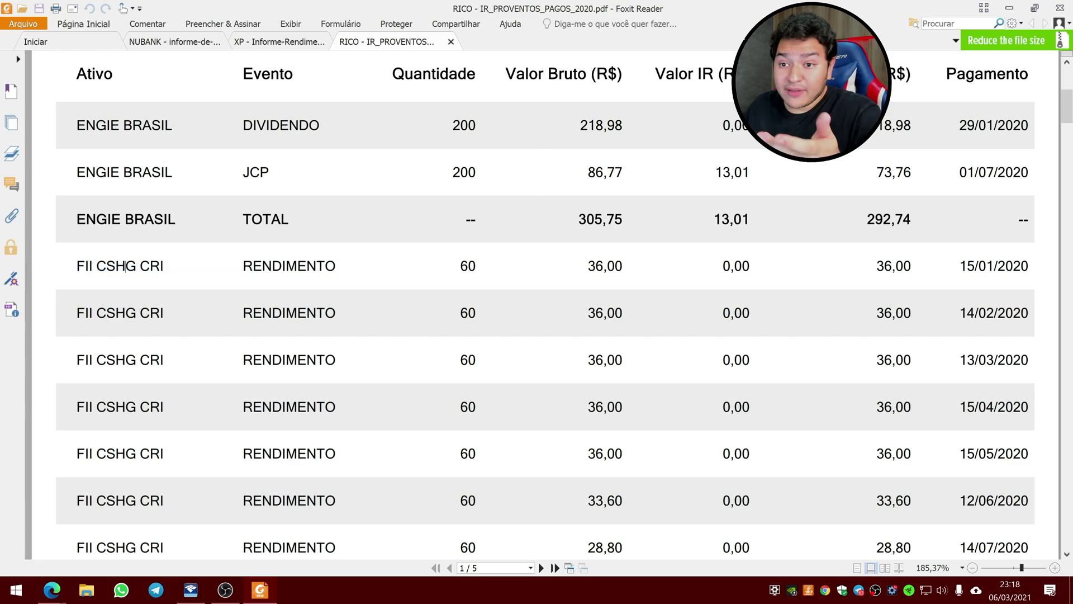
{"action": "left_click_drag", "start_coordinate": [75, 266], "coordinate": [164, 266]}
{"action": "left_click", "coordinate": [164, 266]}
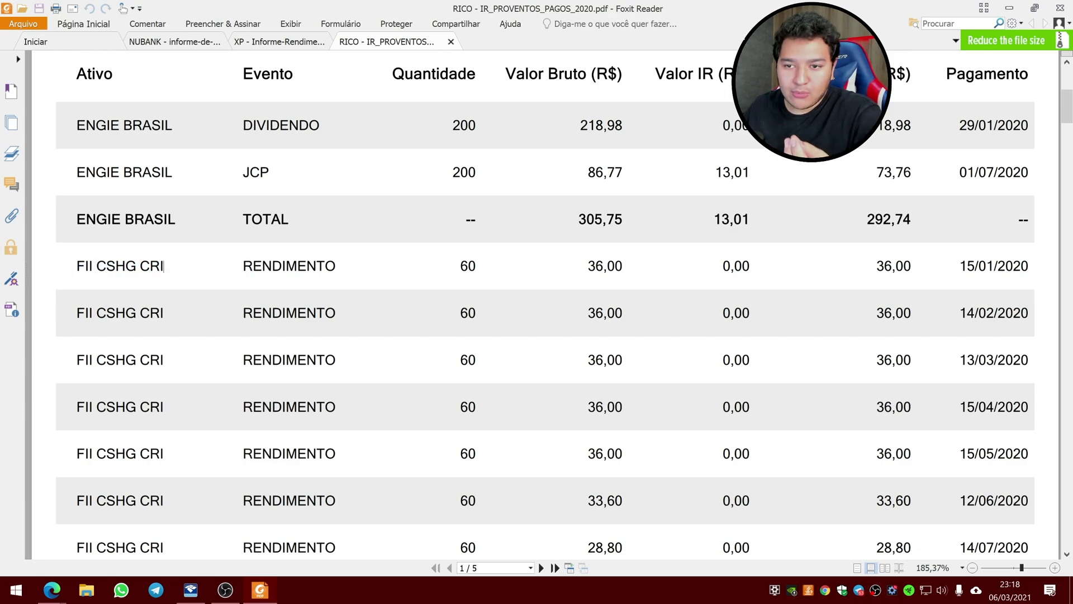
{"action": "left_click_drag", "start_coordinate": [76, 266], "coordinate": [164, 266]}
{"action": "left_click", "coordinate": [96, 266]}
{"action": "left_click", "coordinate": [140, 266]}
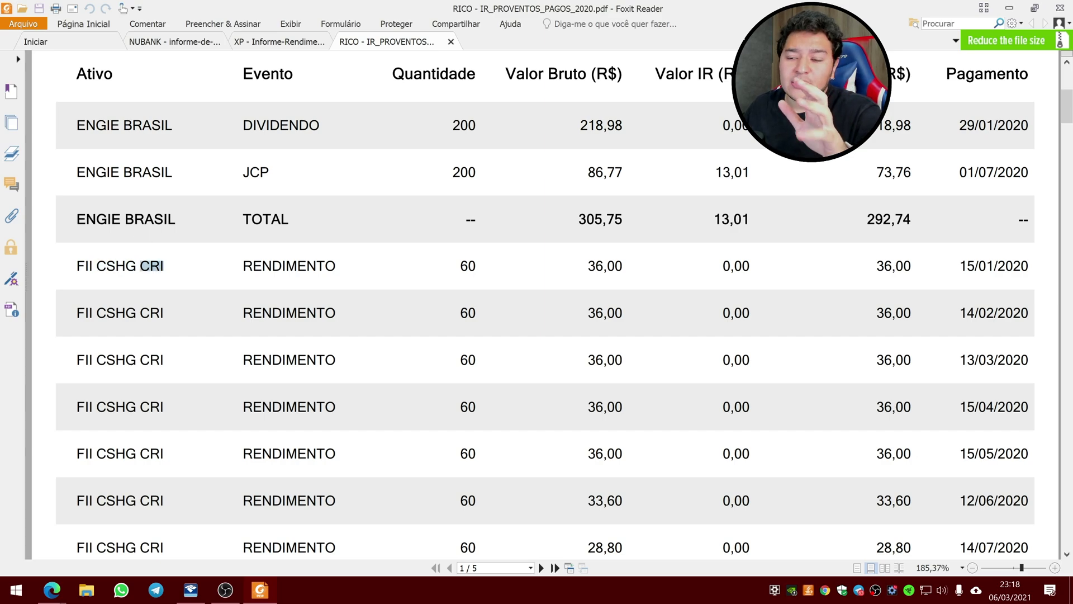
Select the FII CSHG CRI total of 271,20 in its TOTAL row.
{"action": "scroll", "coordinate": [545, 305], "scroll_direction": "down", "scroll_amount": 1}
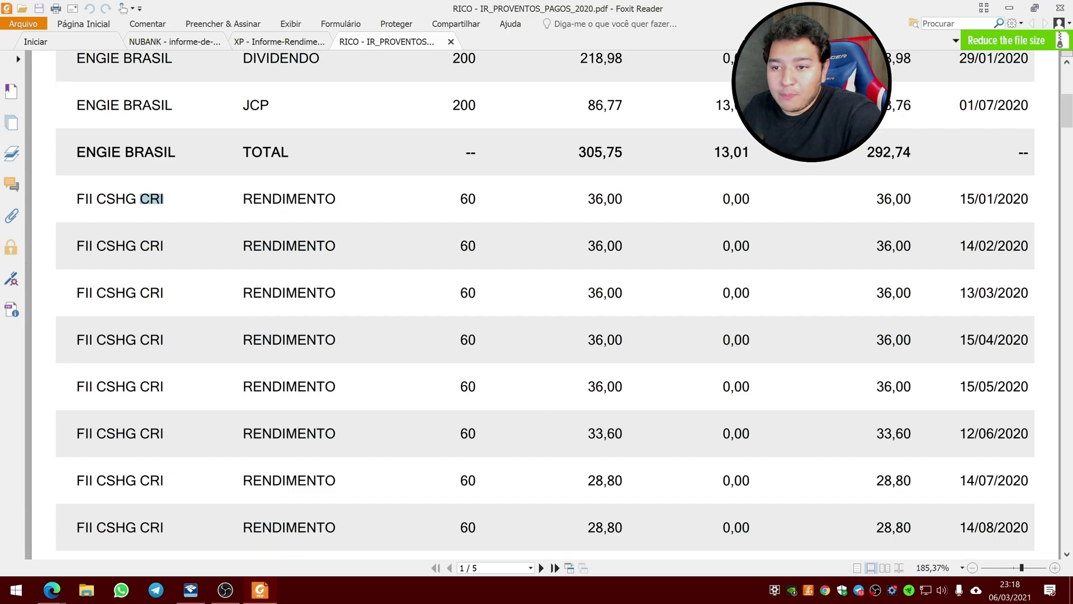
{"action": "left_click_drag", "start_coordinate": [76, 199], "coordinate": [249, 528]}
{"action": "scroll", "coordinate": [164, 336], "scroll_direction": "down", "scroll_amount": 1}
{"action": "scroll", "coordinate": [249, 448], "scroll_direction": "down", "scroll_amount": 3}
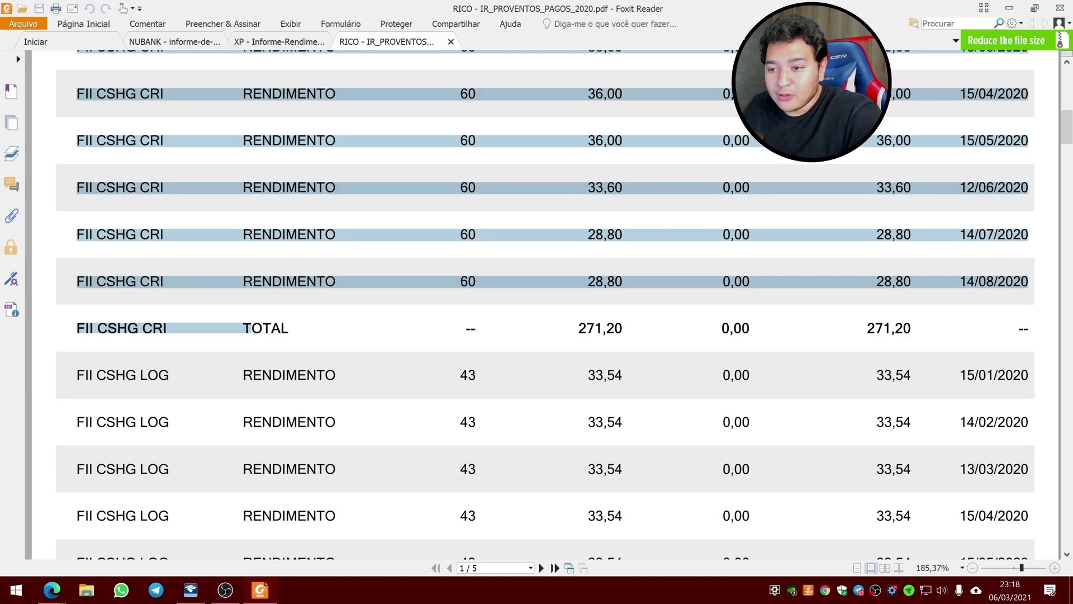
{"action": "left_click", "coordinate": [247, 328]}
{"action": "left_click_drag", "start_coordinate": [246, 328], "coordinate": [373, 343]}
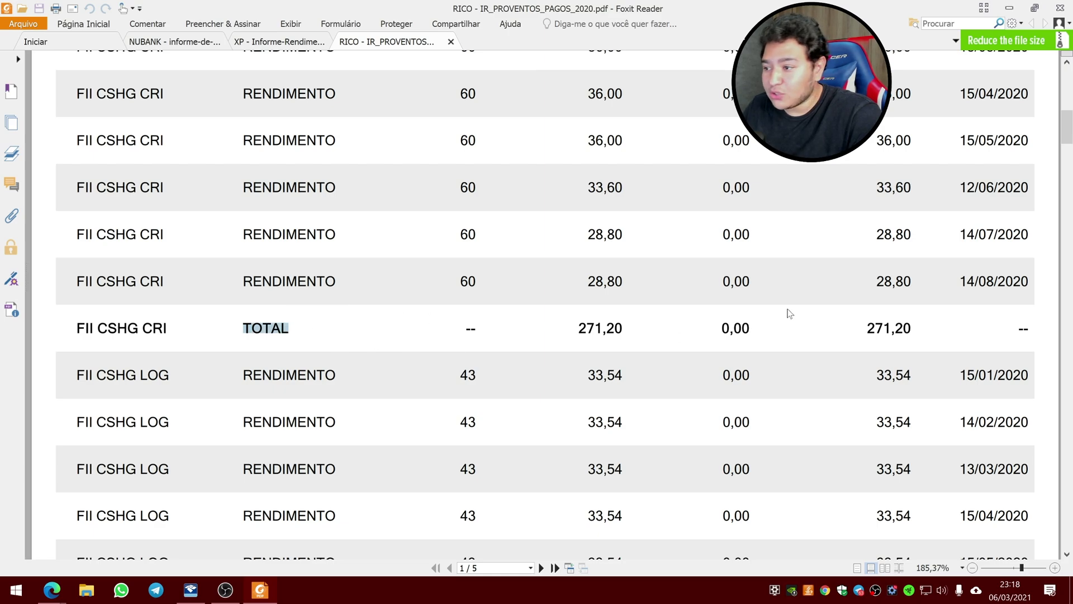
{"action": "left_click_drag", "start_coordinate": [579, 328], "coordinate": [622, 329]}
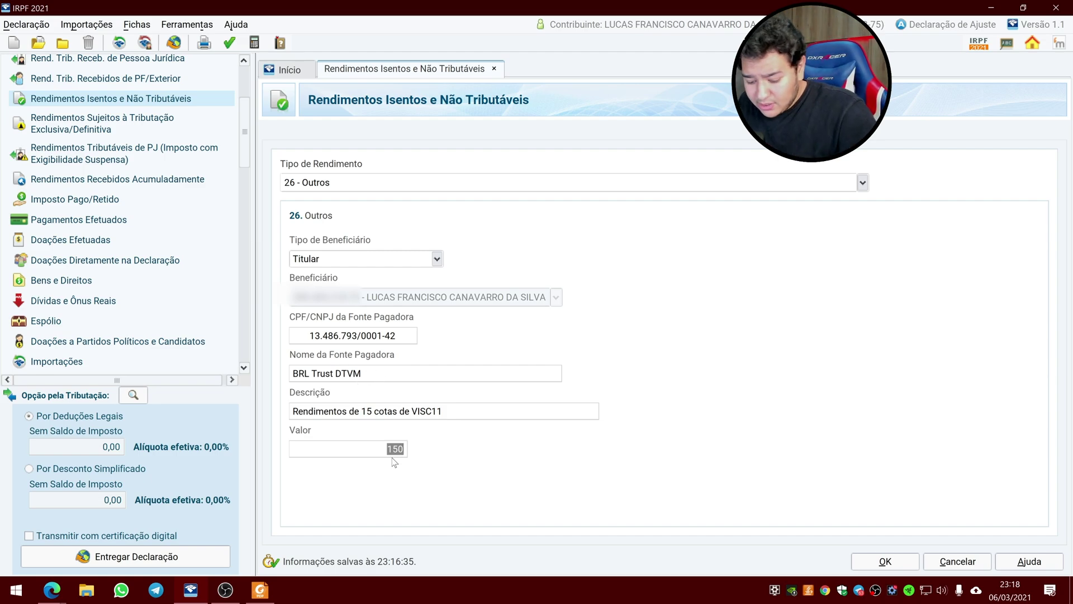
Close the Clear Pro tab, recopy 271,20 from the RICO PDF and paste it into Valor.
{"action": "key", "text": "ctrl+v"}
{"action": "key", "text": "alt+Tab"}
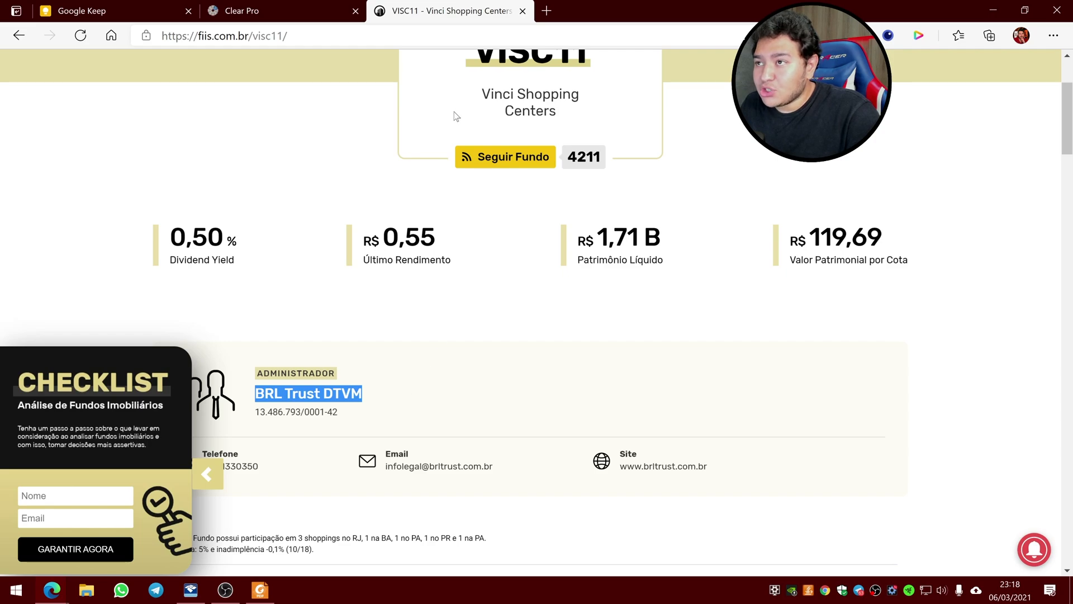
{"action": "left_click", "coordinate": [355, 10]}
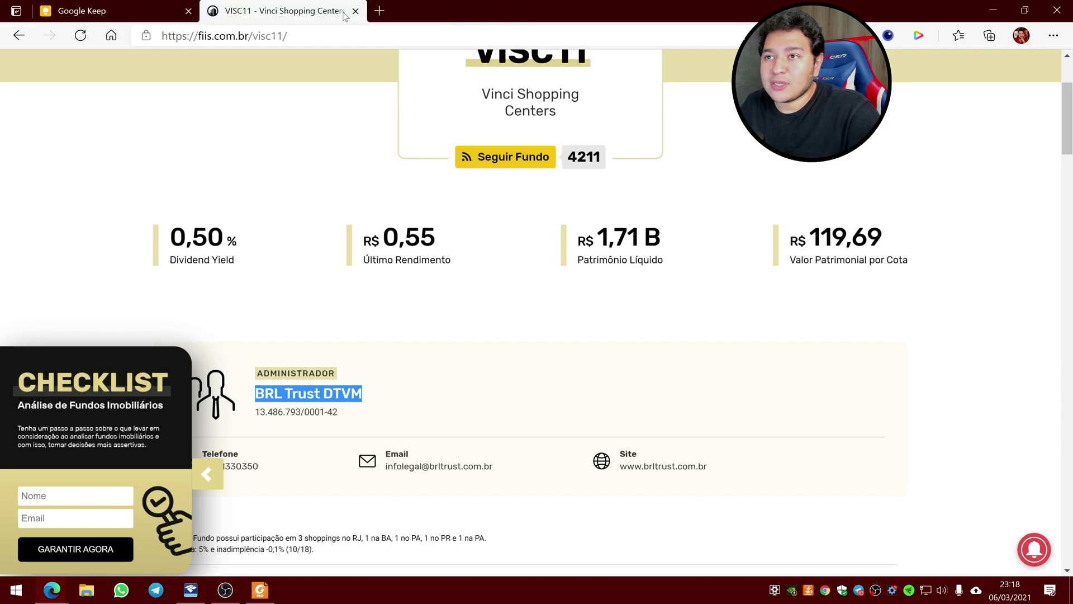
{"action": "left_click", "coordinate": [260, 589]}
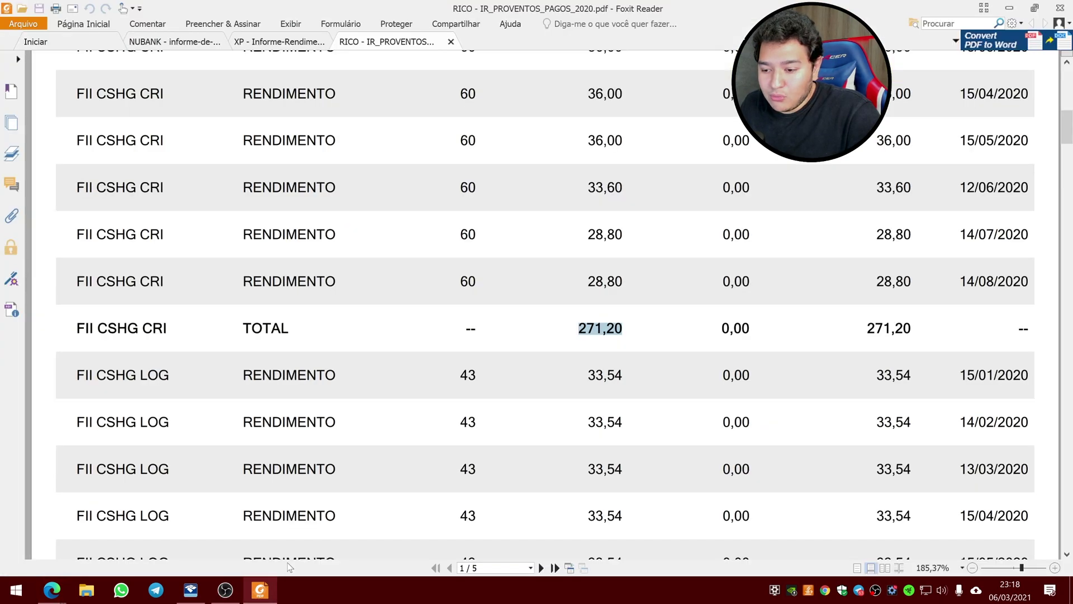
{"action": "left_click", "coordinate": [585, 328]}
{"action": "left_click_drag", "start_coordinate": [578, 329], "coordinate": [622, 330]}
{"action": "key", "text": "ctrl+c"}
{"action": "key", "text": "alt+Tab"}
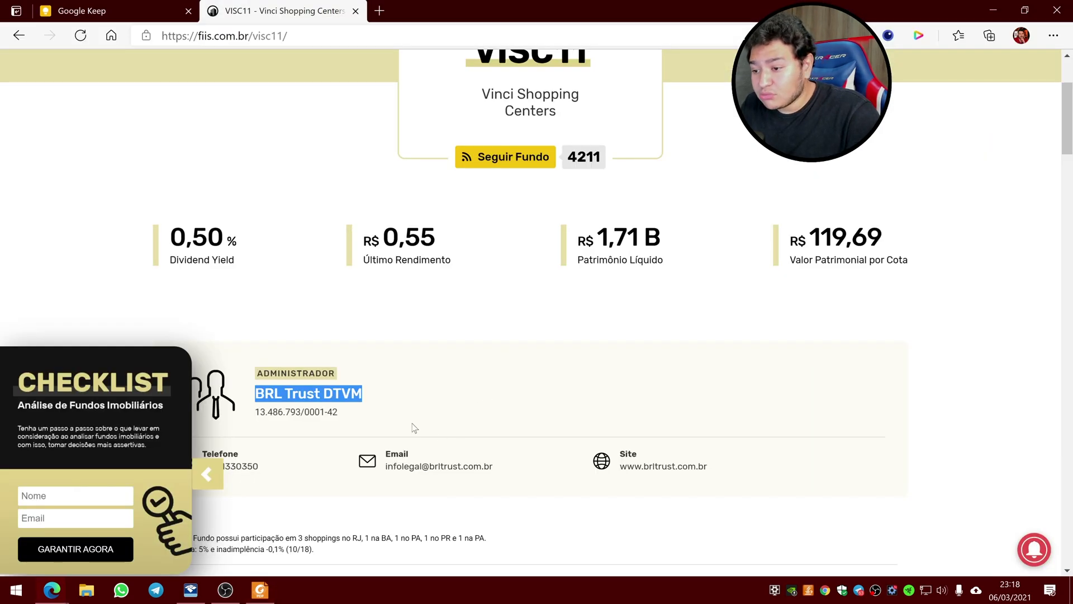
{"action": "key", "text": "alt+Tab"}
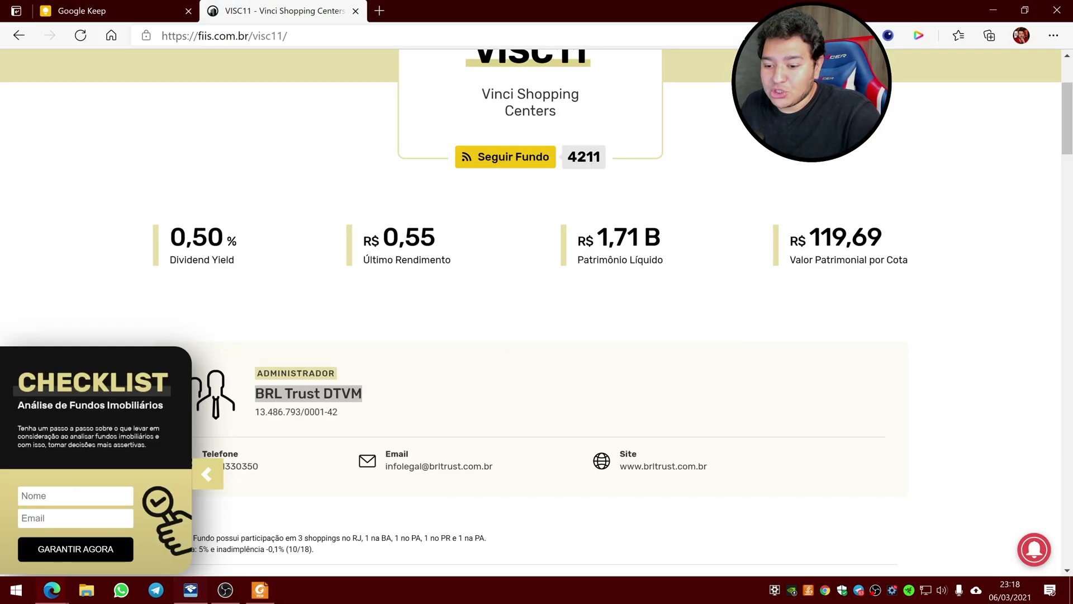
{"action": "key", "text": "ctrl+v"}
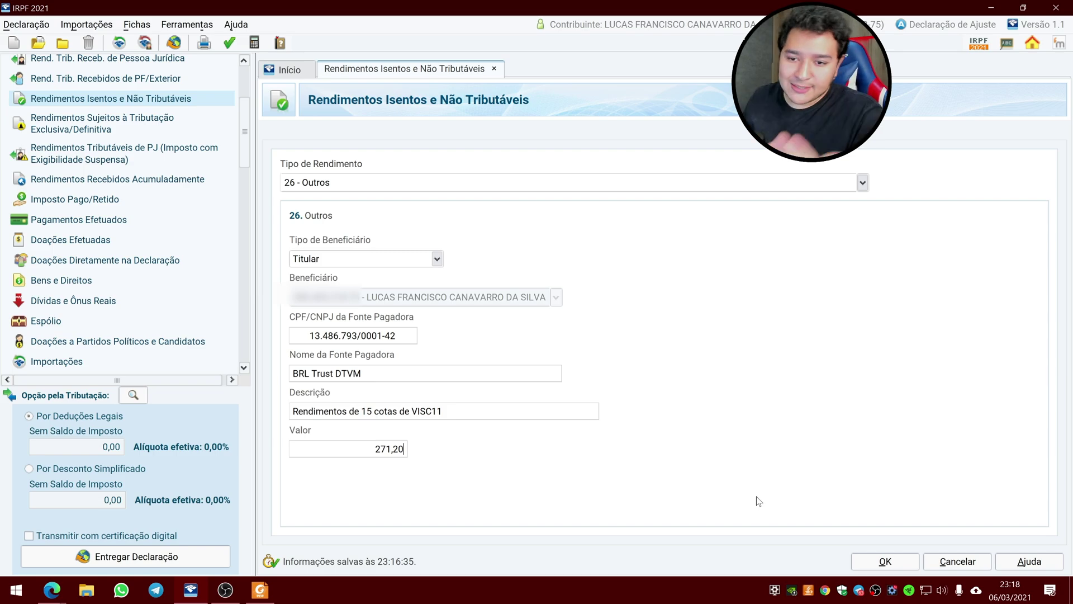
Review the entry's paying-source name and description text.
{"action": "scroll", "coordinate": [111, 262], "scroll_direction": "down", "scroll_amount": 3}
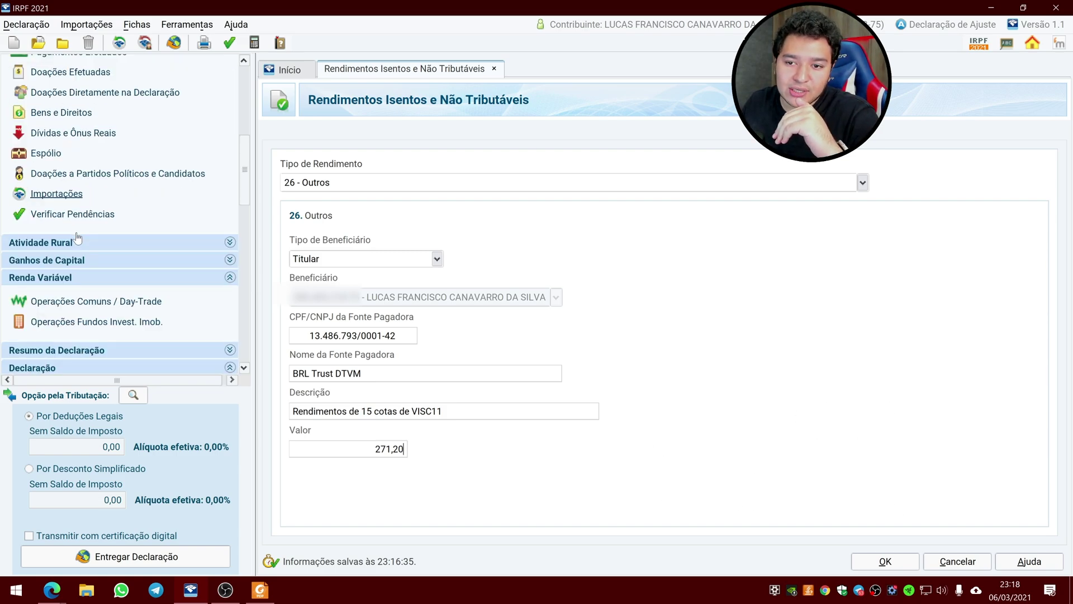
{"action": "scroll", "coordinate": [127, 324], "scroll_direction": "up", "scroll_amount": 4}
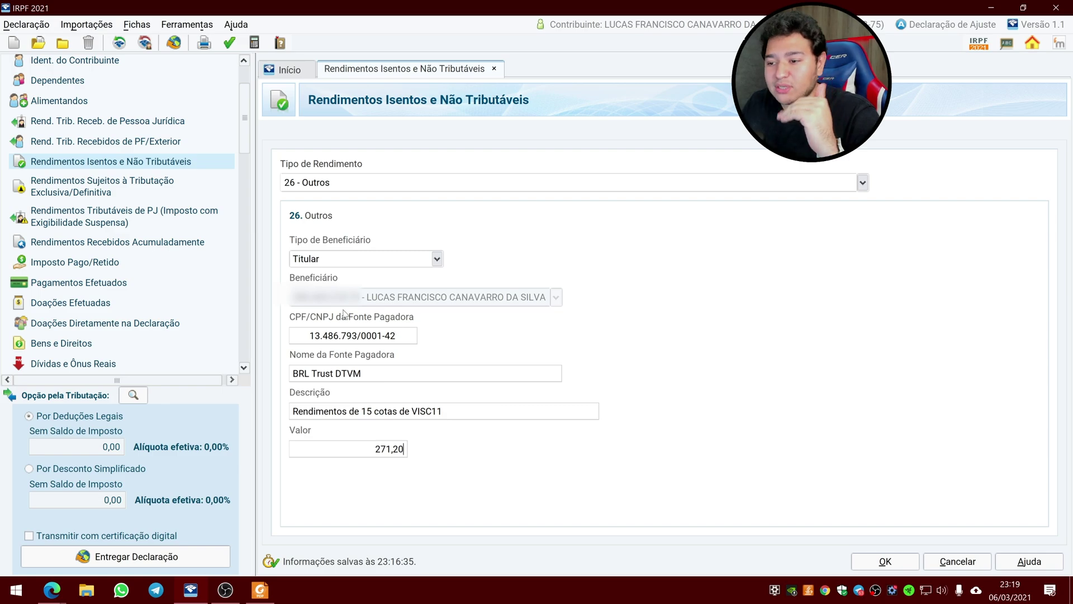
{"action": "left_click", "coordinate": [364, 375]}
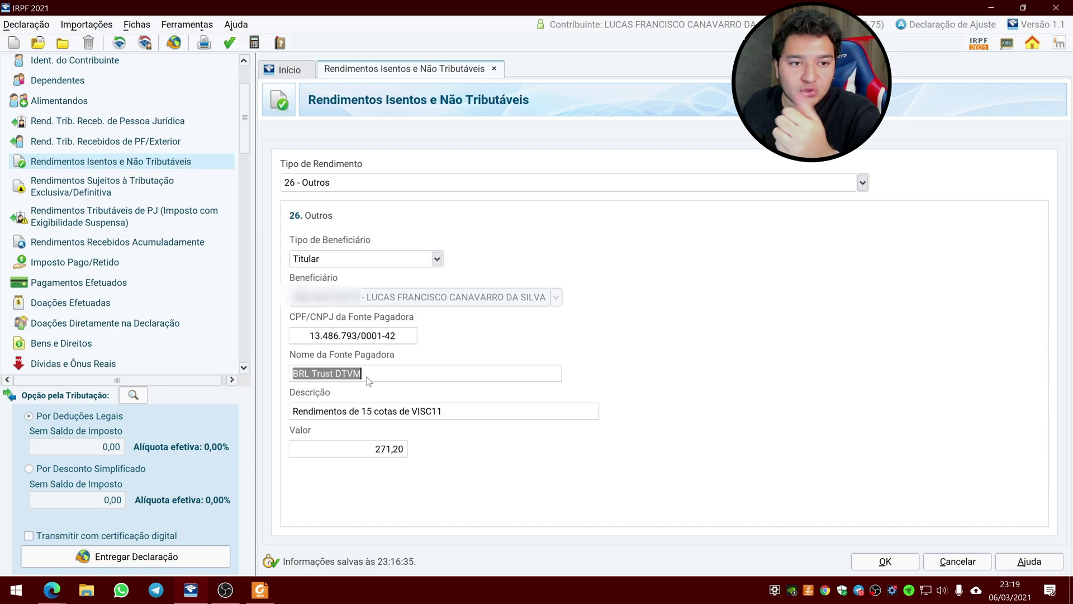
{"action": "left_click_drag", "start_coordinate": [329, 412], "coordinate": [293, 412]}
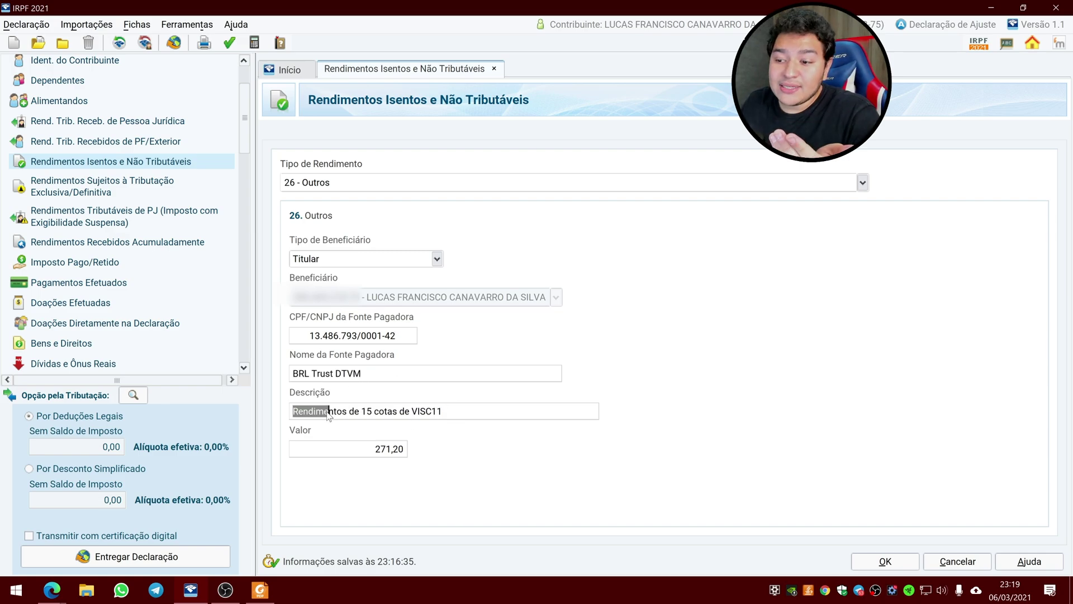
{"action": "left_click", "coordinate": [329, 412]}
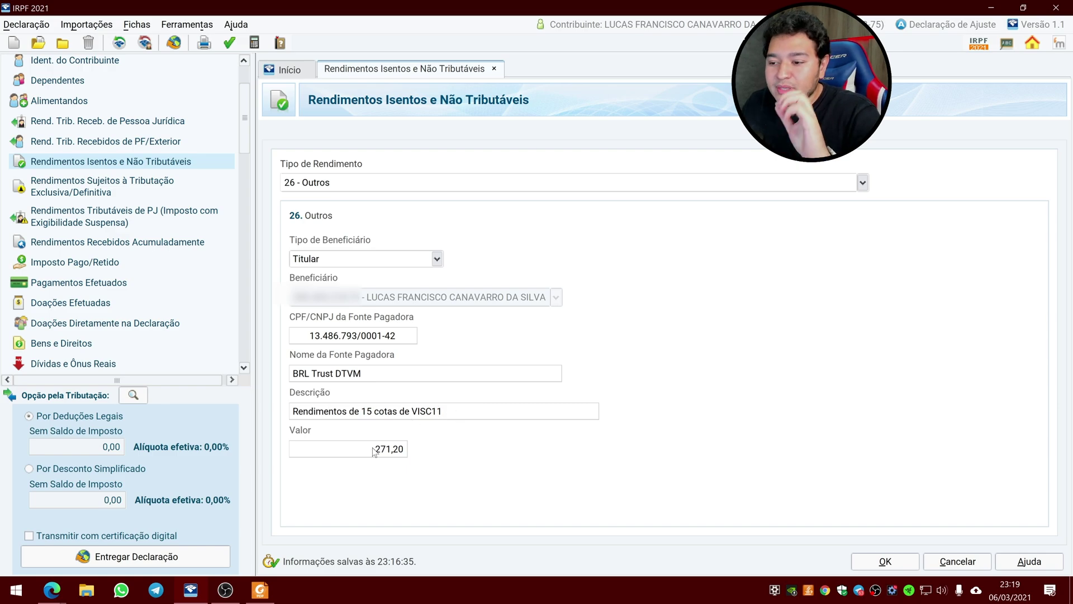
Back in the RICO PDF, highlight RENDIMENTO and TOTAL in the FII CSHG CRI rows.
{"action": "left_click", "coordinate": [260, 590]}
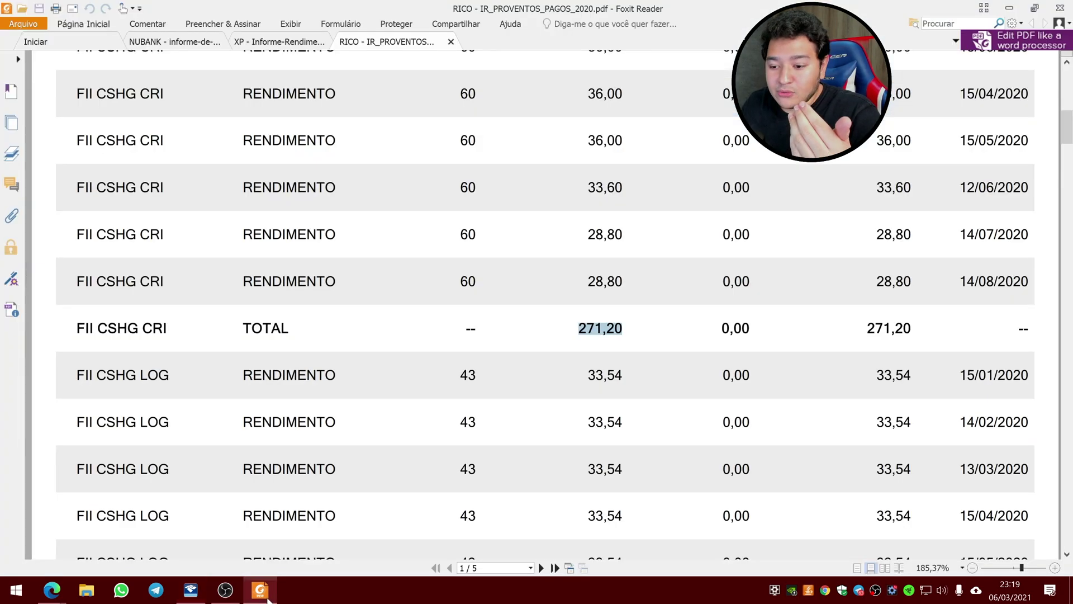
{"action": "scroll", "coordinate": [363, 290], "scroll_direction": "up", "scroll_amount": 2}
{"action": "left_click", "coordinate": [251, 156]}
{"action": "double_click", "coordinate": [288, 207]}
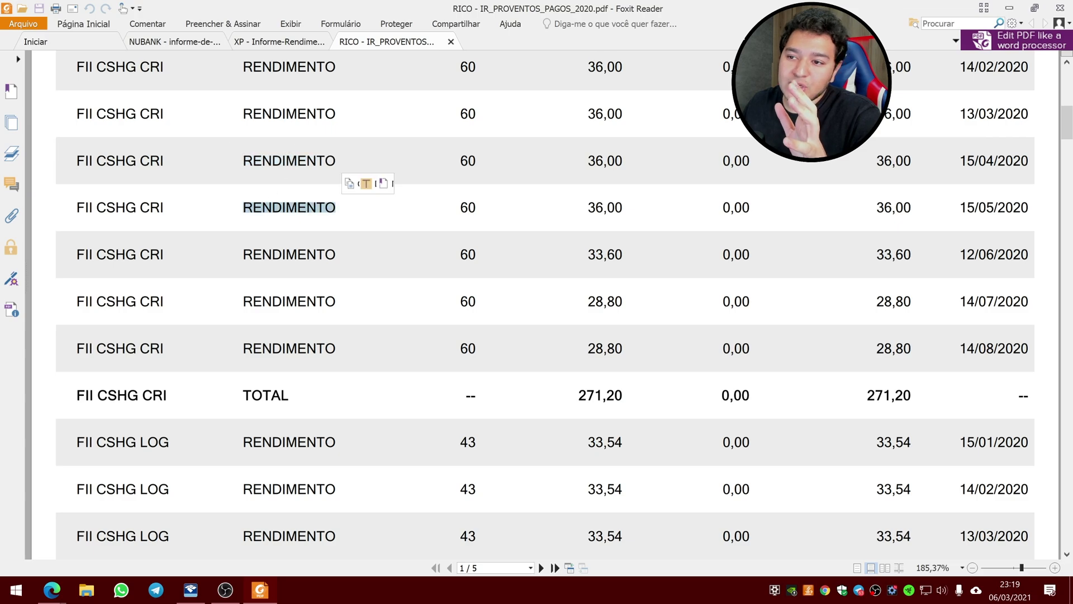
{"action": "left_click", "coordinate": [243, 256]}
{"action": "left_click_drag", "start_coordinate": [244, 395], "coordinate": [289, 397]}
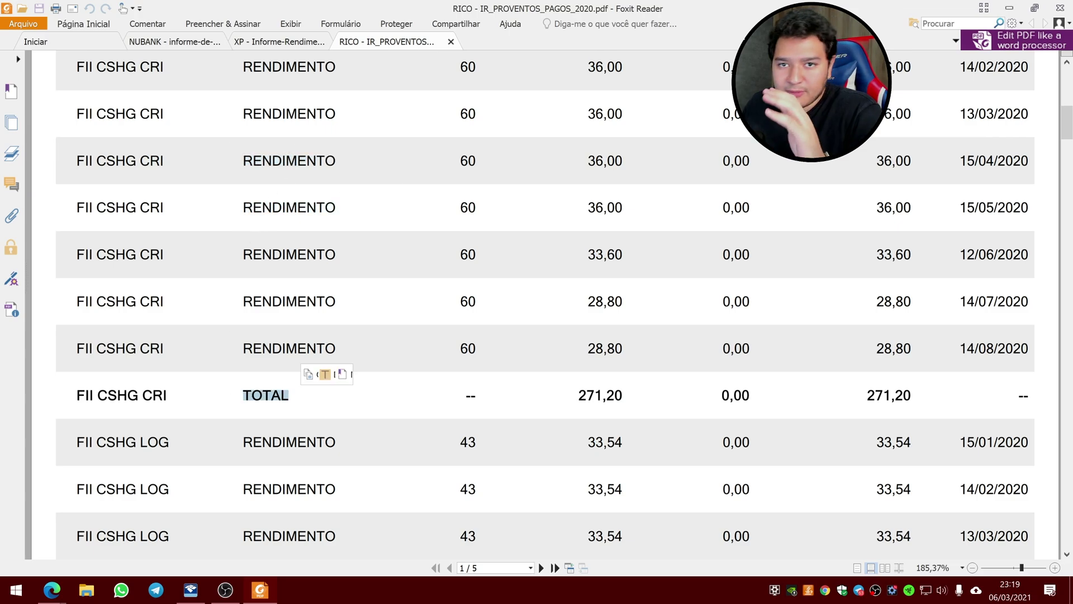
Go over the CRI rows from the 14/02/2020 entry down to the TOTAL row.
{"action": "scroll", "coordinate": [254, 392], "scroll_direction": "up", "scroll_amount": 3}
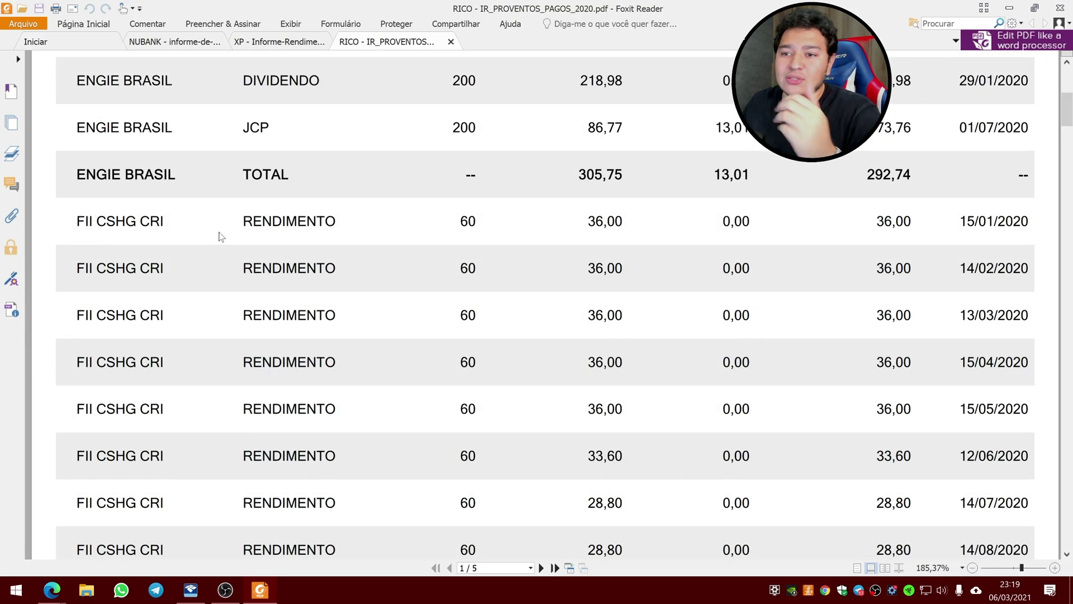
{"action": "left_click_drag", "start_coordinate": [243, 222], "coordinate": [305, 223]}
{"action": "double_click", "coordinate": [289, 268]}
{"action": "left_click_drag", "start_coordinate": [83, 267], "coordinate": [190, 295]}
{"action": "left_click", "coordinate": [193, 296]}
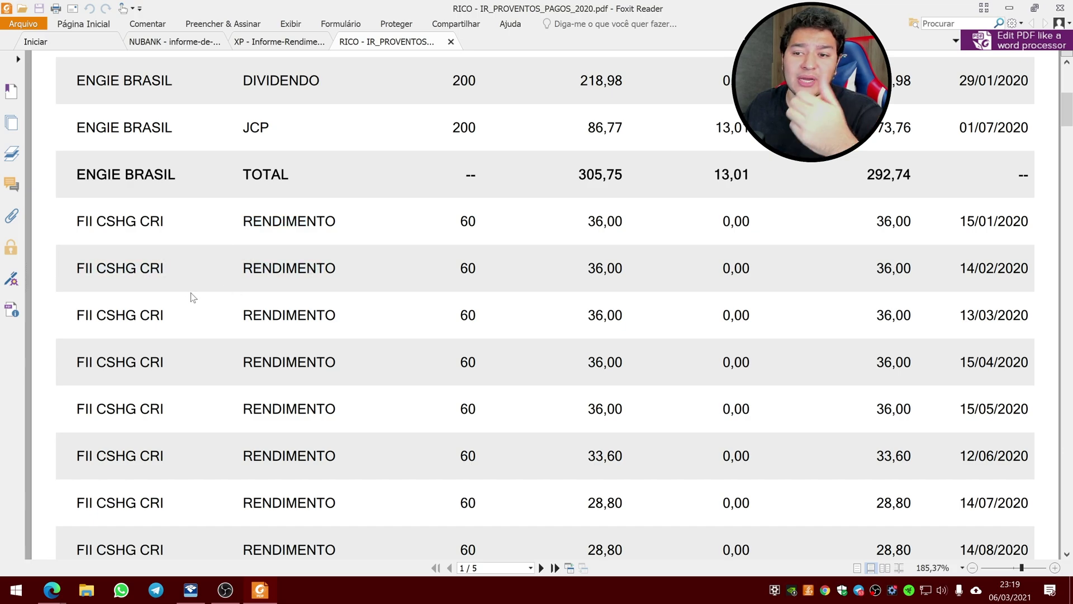
{"action": "mouse_move", "coordinate": [244, 316]}
{"action": "left_mouse_down"}
{"action": "mouse_move", "coordinate": [298, 316]}
{"action": "mouse_move", "coordinate": [229, 339]}
{"action": "left_mouse_up"}
{"action": "left_click_drag", "start_coordinate": [224, 343], "coordinate": [340, 351]}
{"action": "left_click_drag", "start_coordinate": [252, 410], "coordinate": [359, 409]}
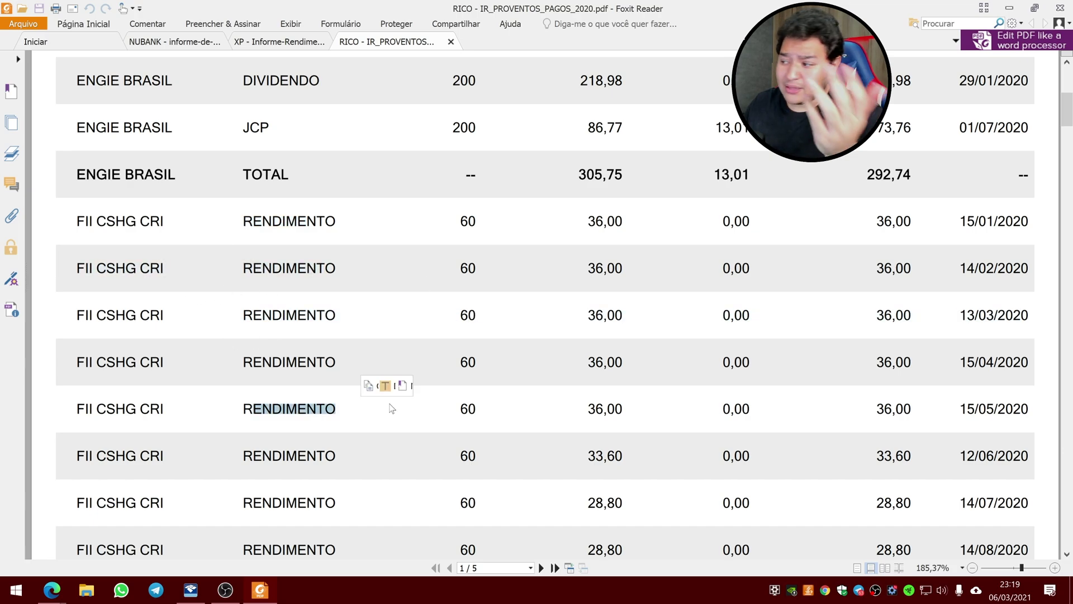
{"action": "scroll", "coordinate": [390, 404], "scroll_direction": "down", "scroll_amount": 1}
{"action": "scroll", "coordinate": [403, 380], "scroll_direction": "down", "scroll_amount": 1}
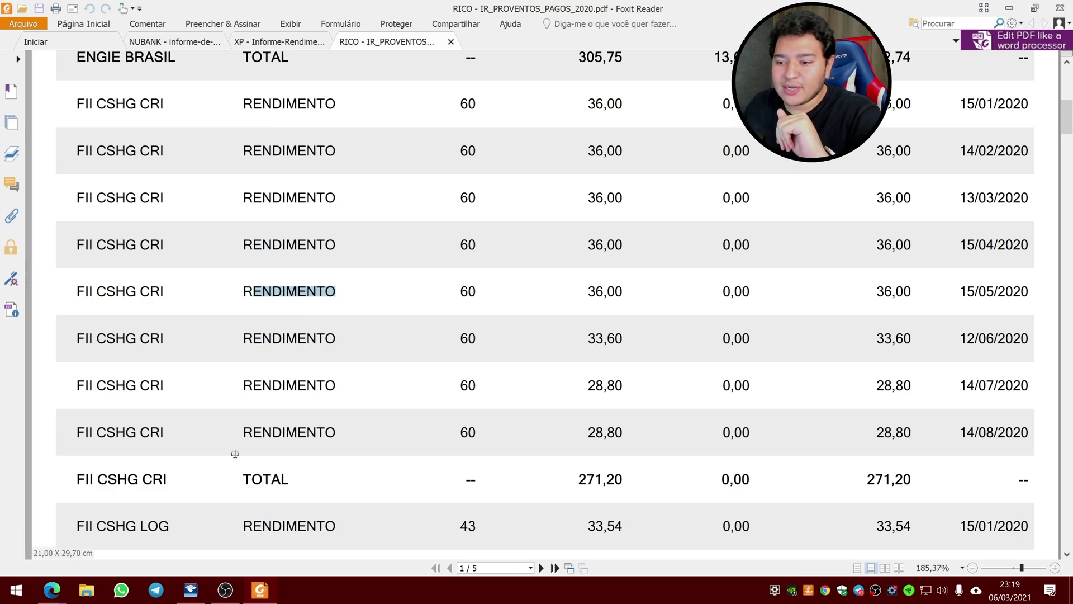
{"action": "double_click", "coordinate": [266, 479]}
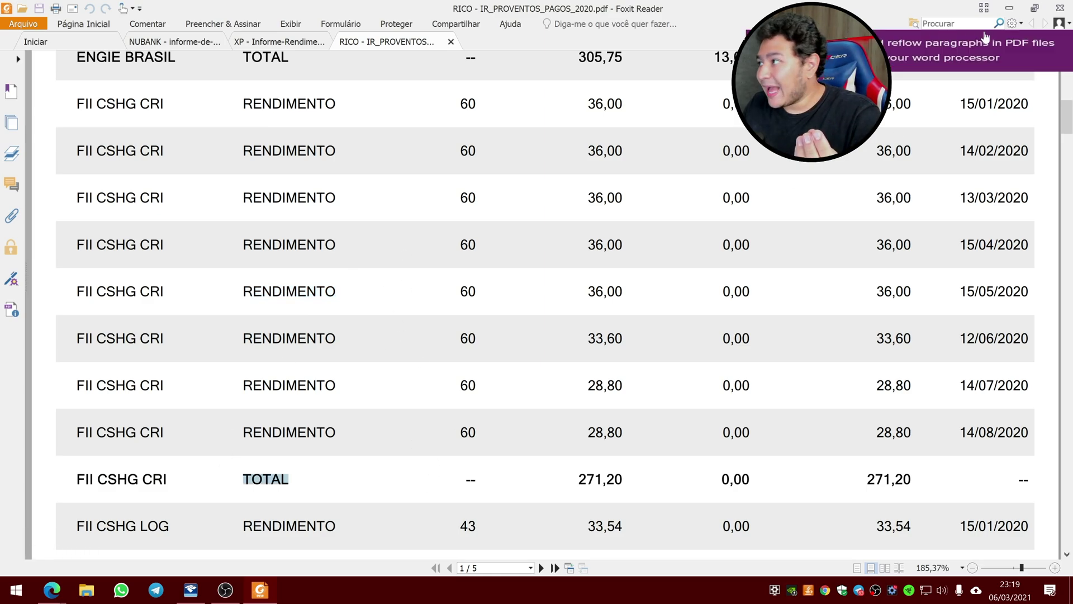
Start a new Bens e Direitos asset with code 31 – Ações and focus its CNPJ field.
{"action": "left_click", "coordinate": [1010, 9]}
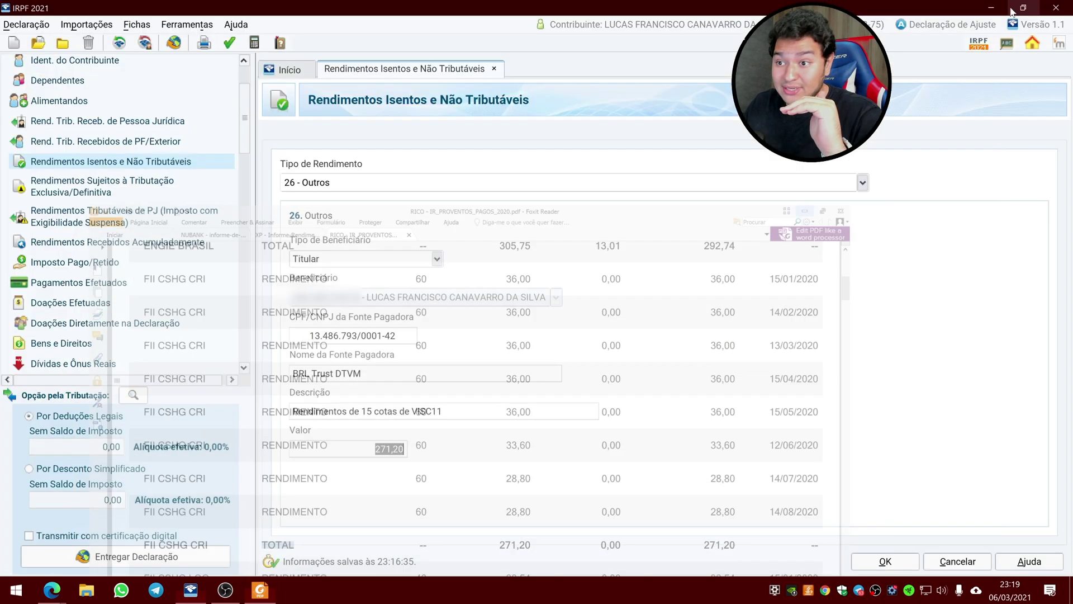
{"action": "left_click", "coordinate": [67, 343]}
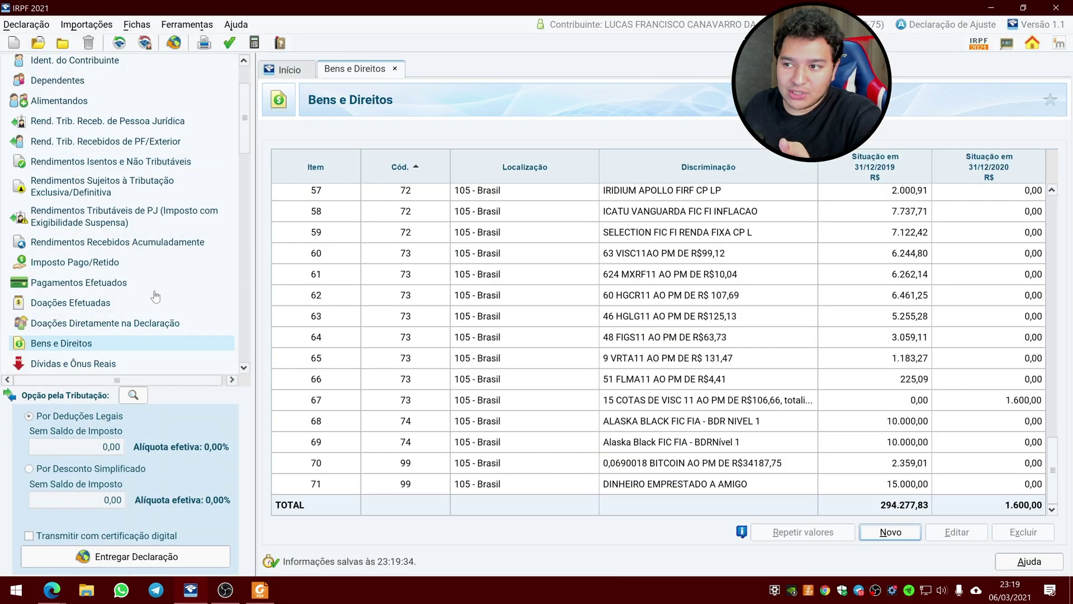
{"action": "left_click", "coordinate": [894, 532]}
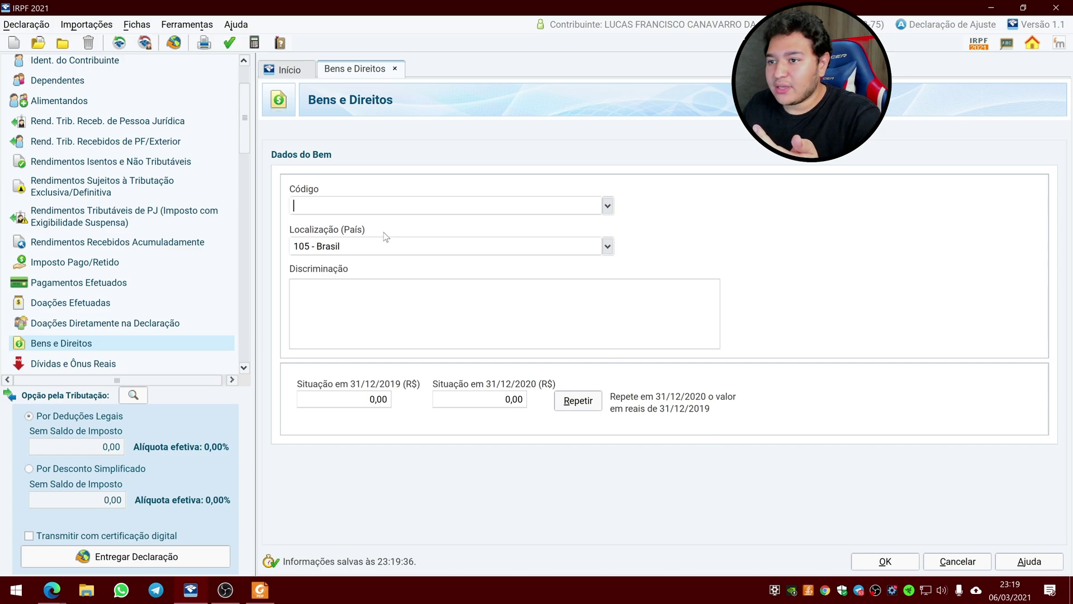
{"action": "type", "text": "31"}
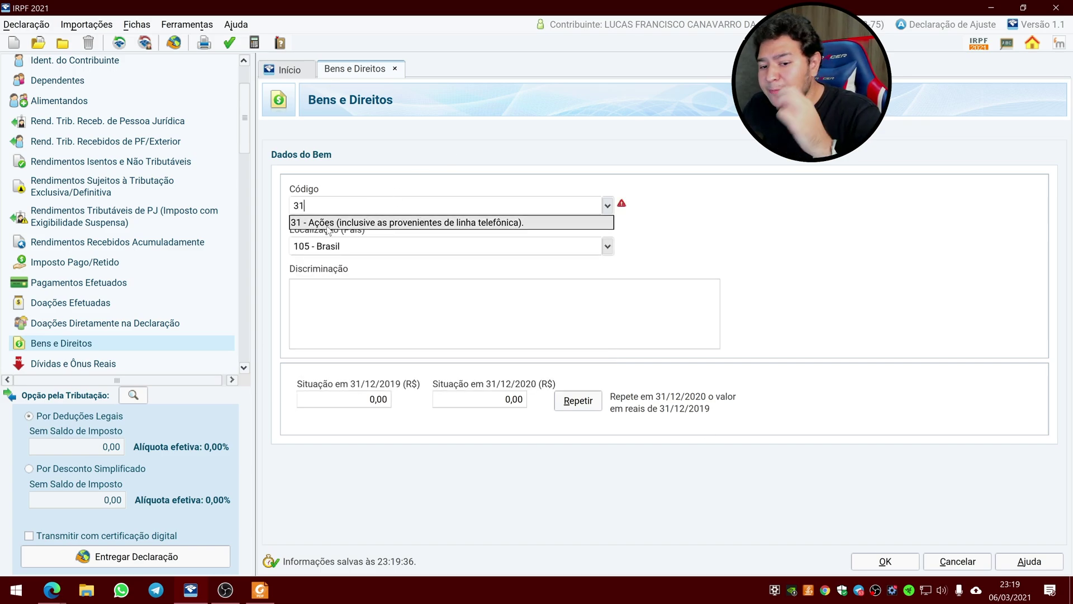
{"action": "left_click", "coordinate": [327, 224]}
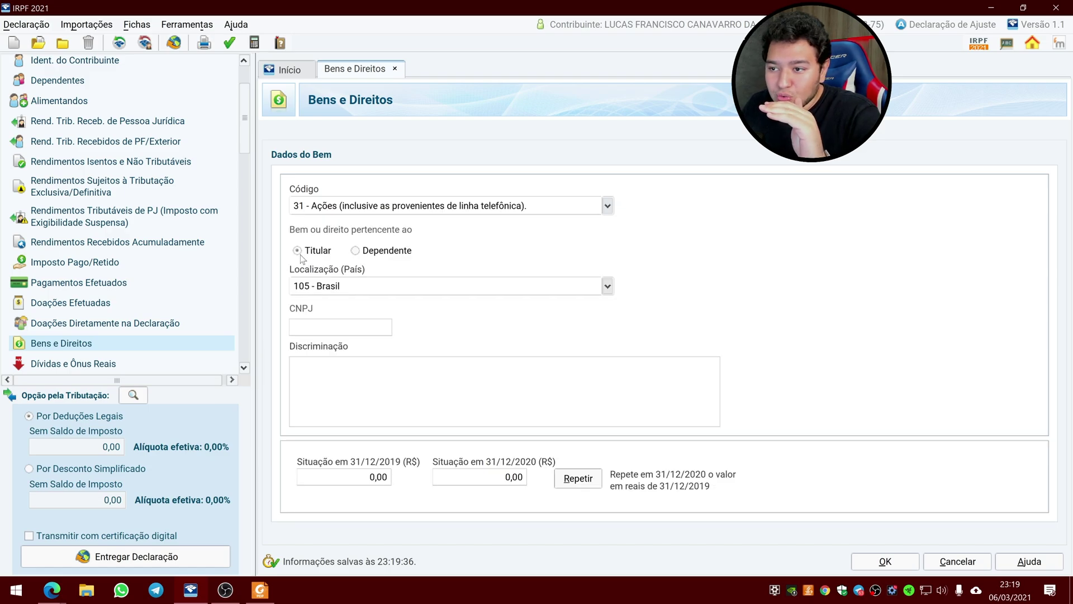
{"action": "double_click", "coordinate": [322, 329]}
{"action": "key", "text": "alt+Tab"}
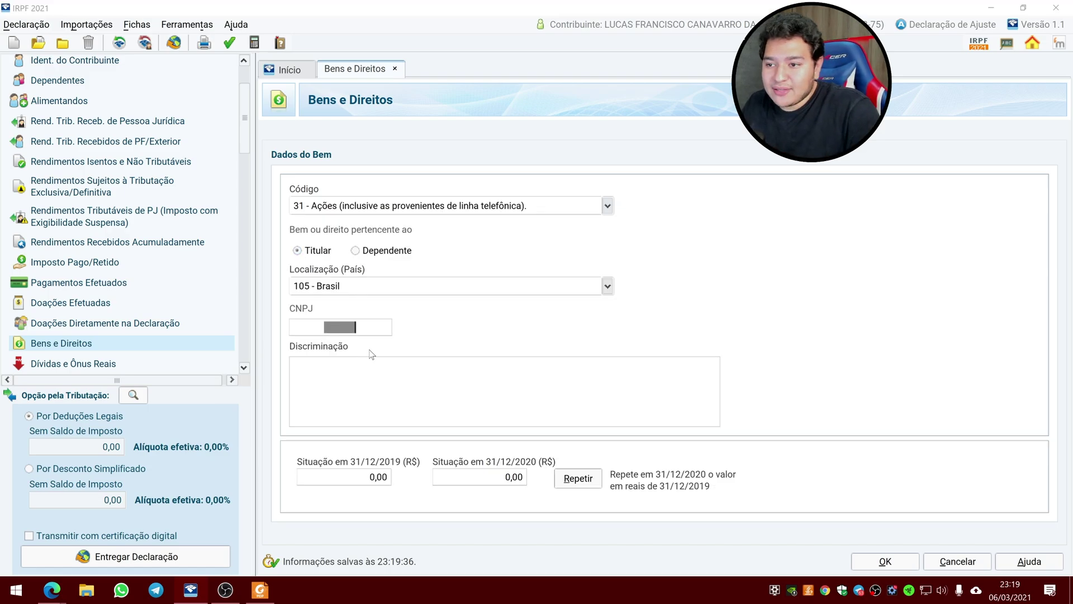
{"action": "scroll", "coordinate": [422, 366], "scroll_direction": "up", "scroll_amount": 5}
Take the ENGIE BRASIL name from the PDF and search Google for 'cnpj engie brasil'.
{"action": "scroll", "coordinate": [426, 372], "scroll_direction": "down", "scroll_amount": 1}
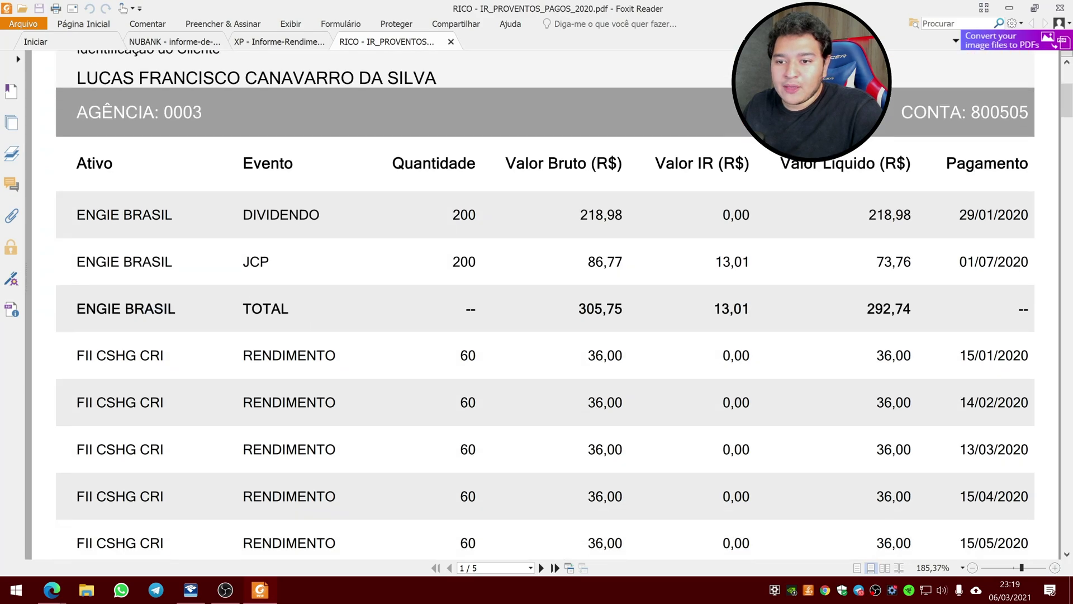
{"action": "left_click_drag", "start_coordinate": [77, 214], "coordinate": [167, 214]}
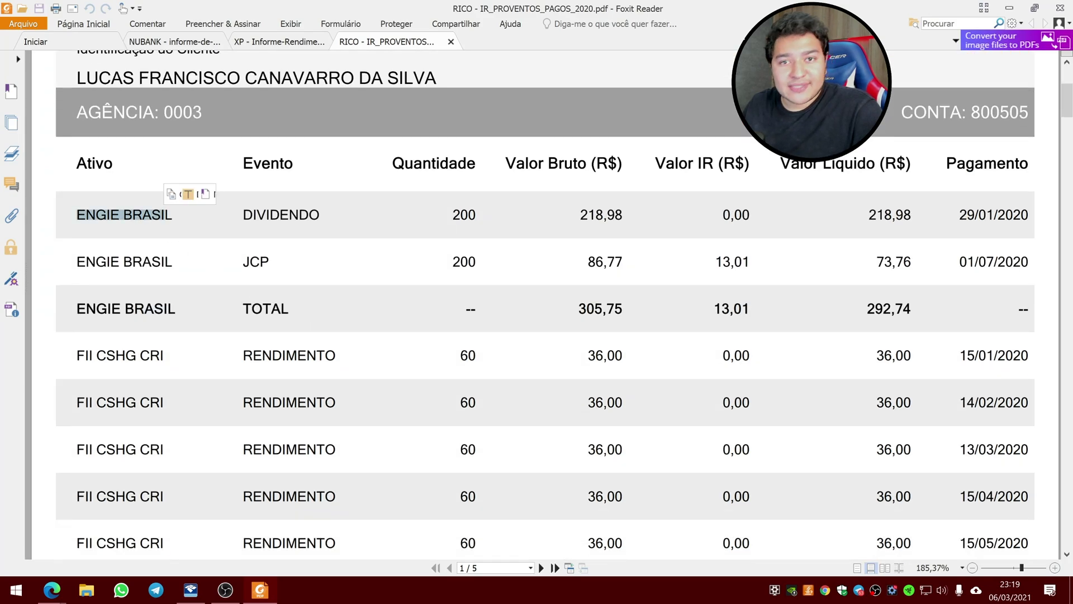
{"action": "key", "text": "alt+Tab"}
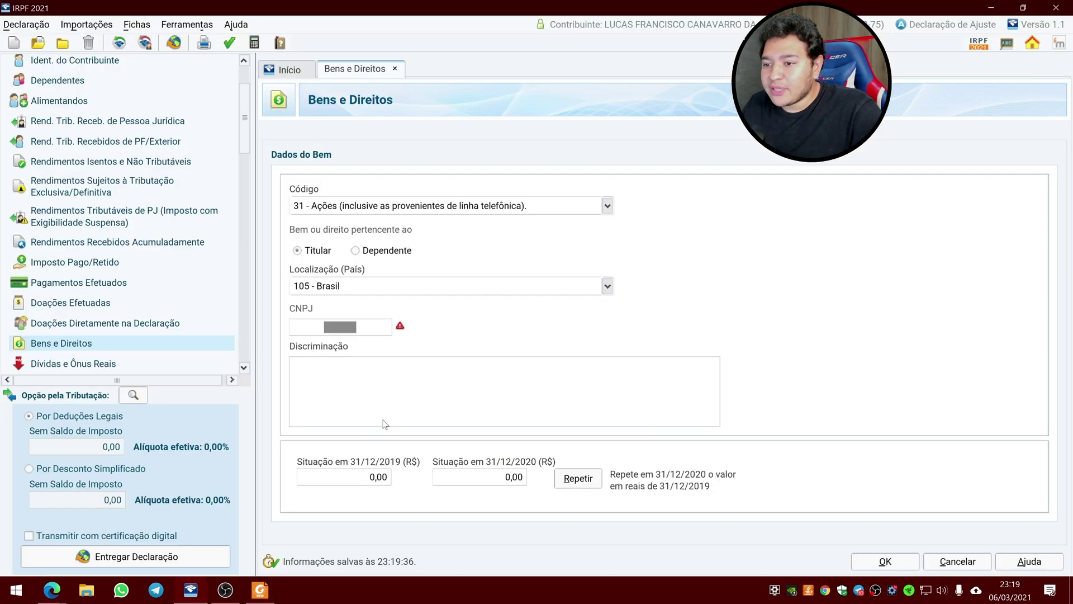
{"action": "left_click", "coordinate": [223, 553]}
{"action": "left_click", "coordinate": [289, 39]}
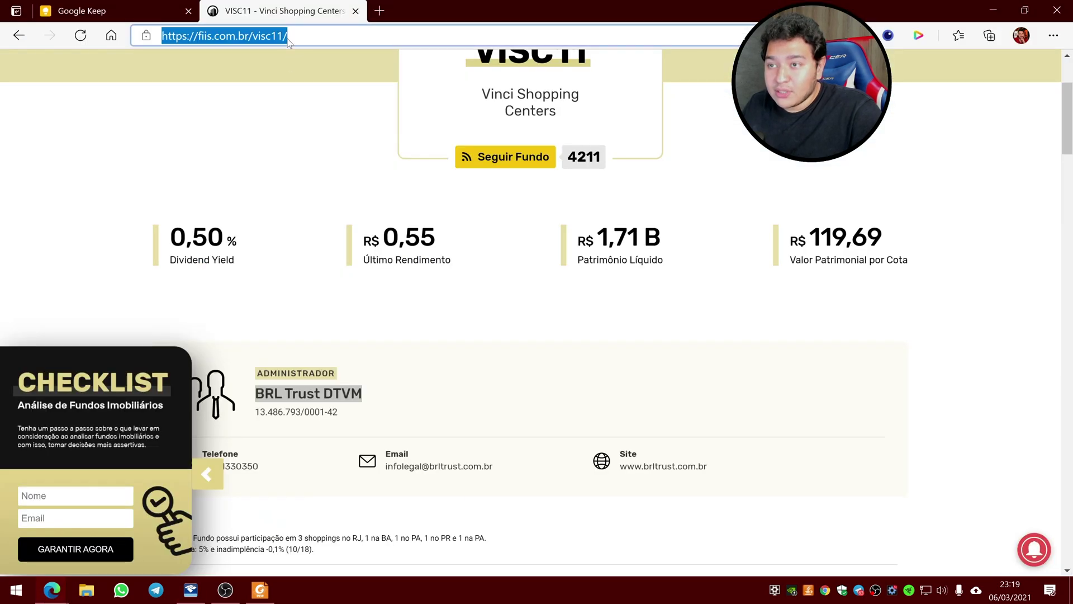
{"action": "type", "text": "cnpj en"}
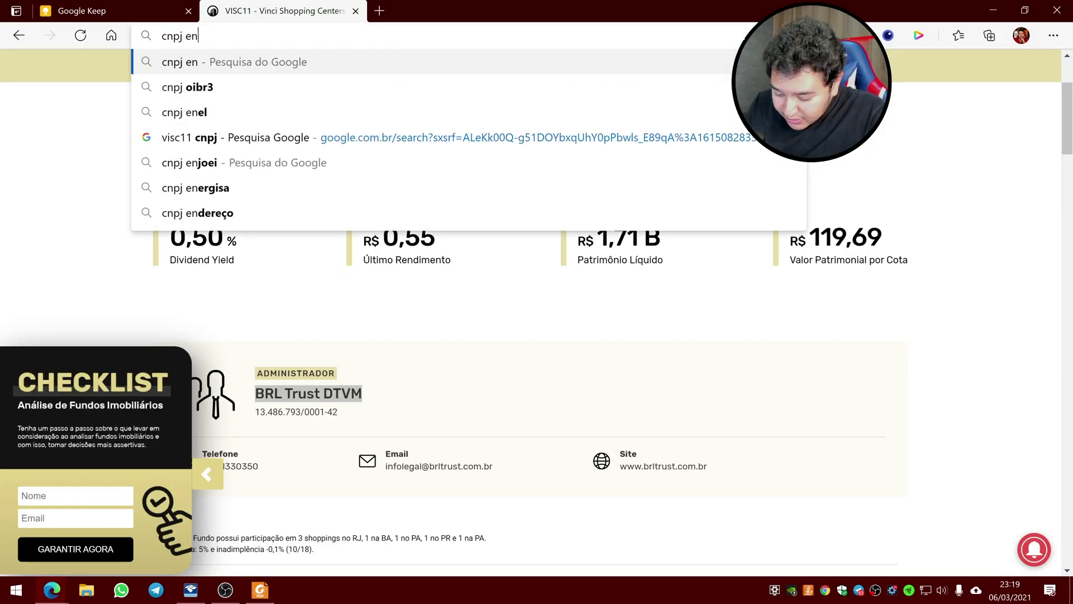
{"action": "type", "text": "gie brasil"}
{"action": "key", "text": "Return"}
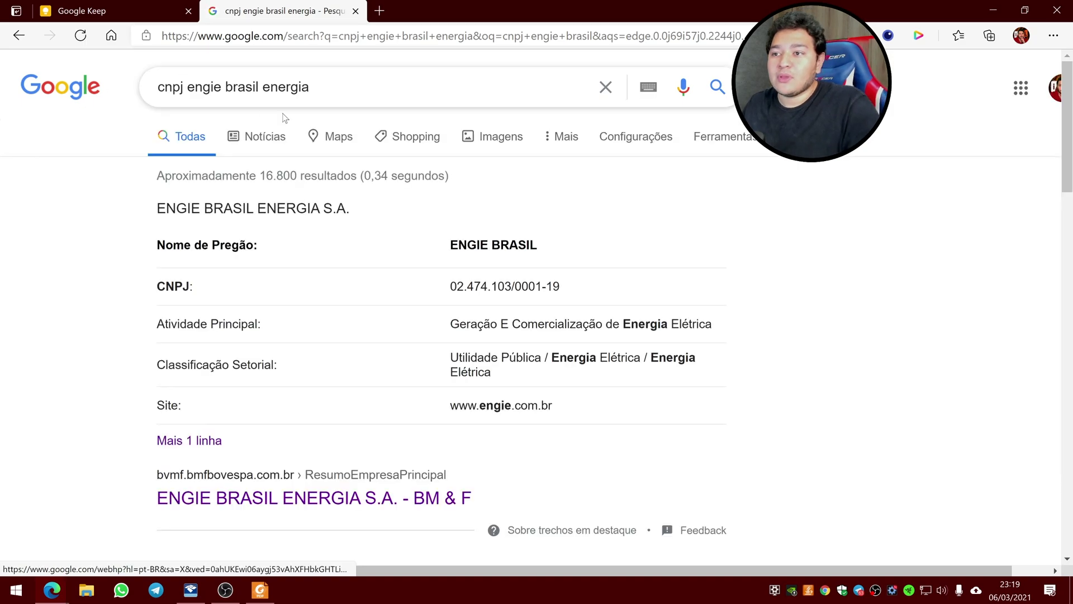
{"action": "scroll", "coordinate": [567, 247], "scroll_direction": "down", "scroll_amount": 3}
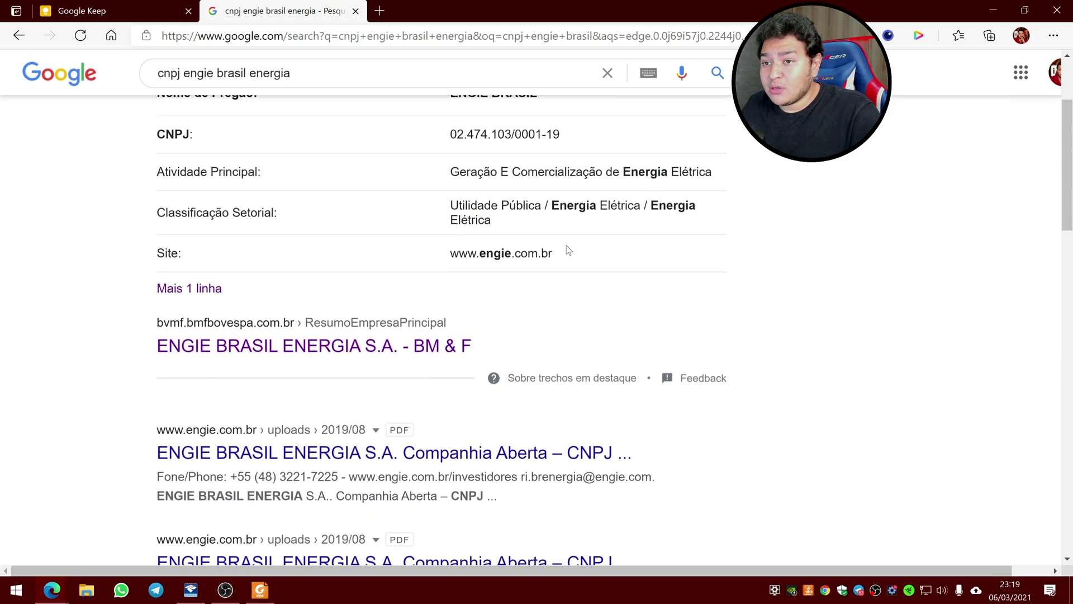
{"action": "scroll", "coordinate": [571, 247], "scroll_direction": "up", "scroll_amount": 2}
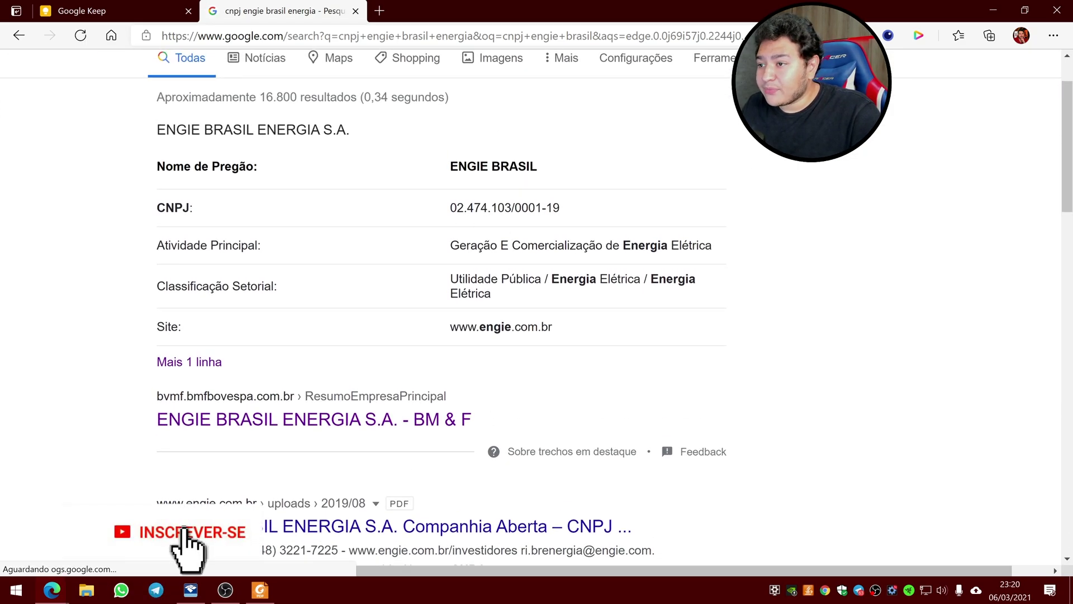
{"action": "left_click_drag", "start_coordinate": [451, 208], "coordinate": [560, 208]}
{"action": "key", "text": "alt+Tab"}
{"action": "key", "text": "ctrl+v"}
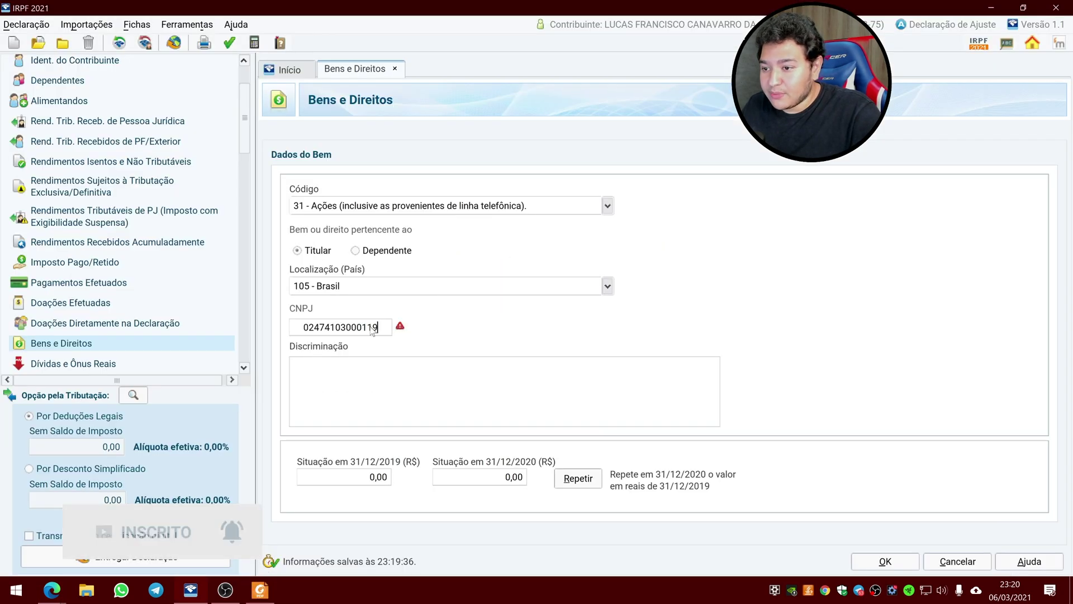
{"action": "left_click", "coordinate": [371, 393]}
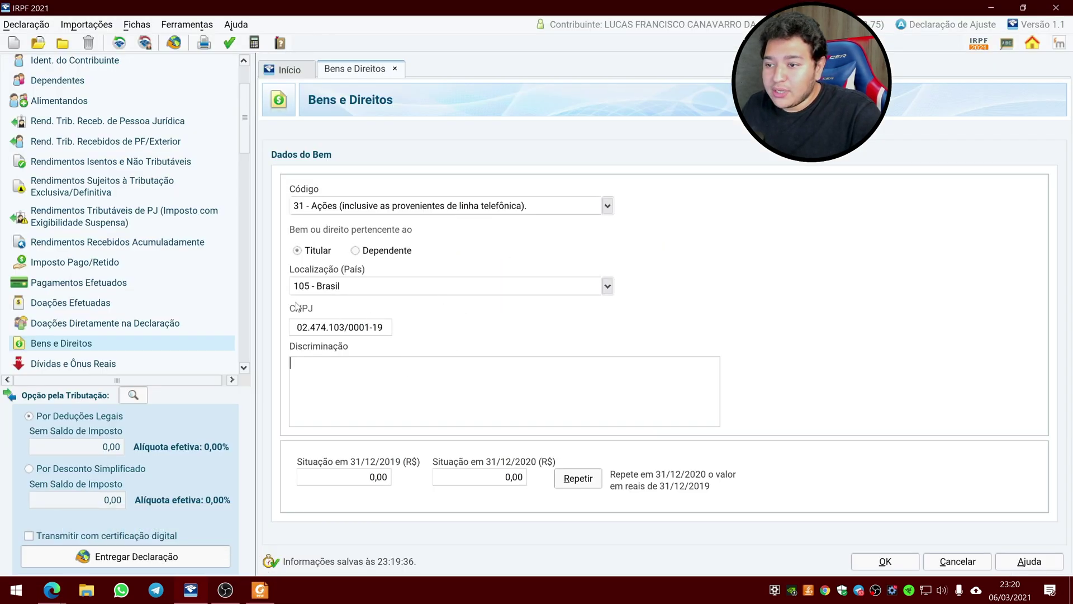
{"action": "left_click", "coordinate": [328, 367]}
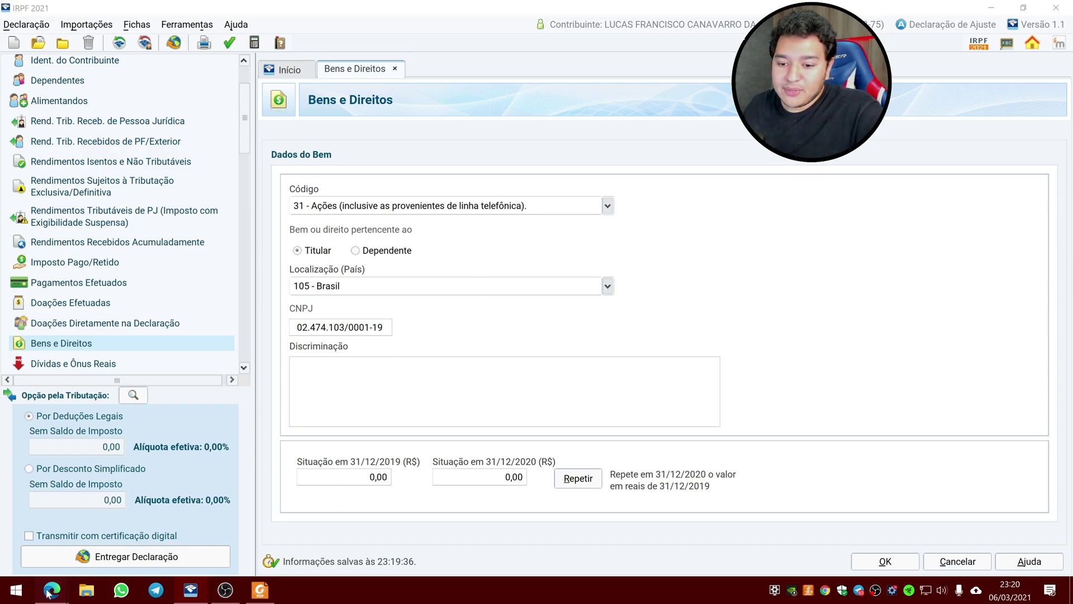
{"action": "mouse_move", "coordinate": [49, 591]}
{"action": "left_click", "coordinate": [229, 536]}
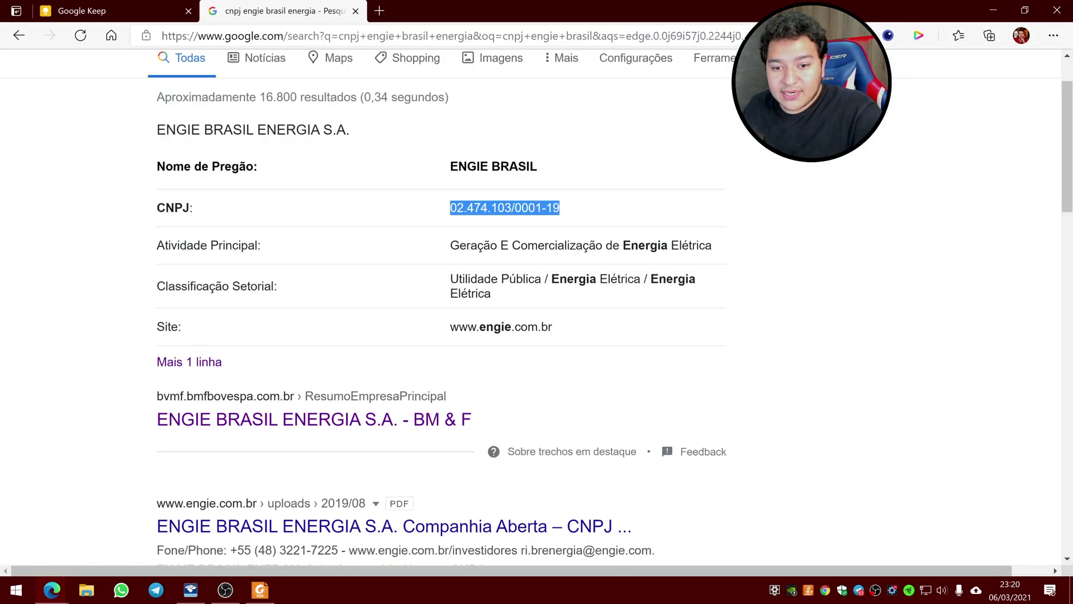
{"action": "key", "text": "alt+Tab"}
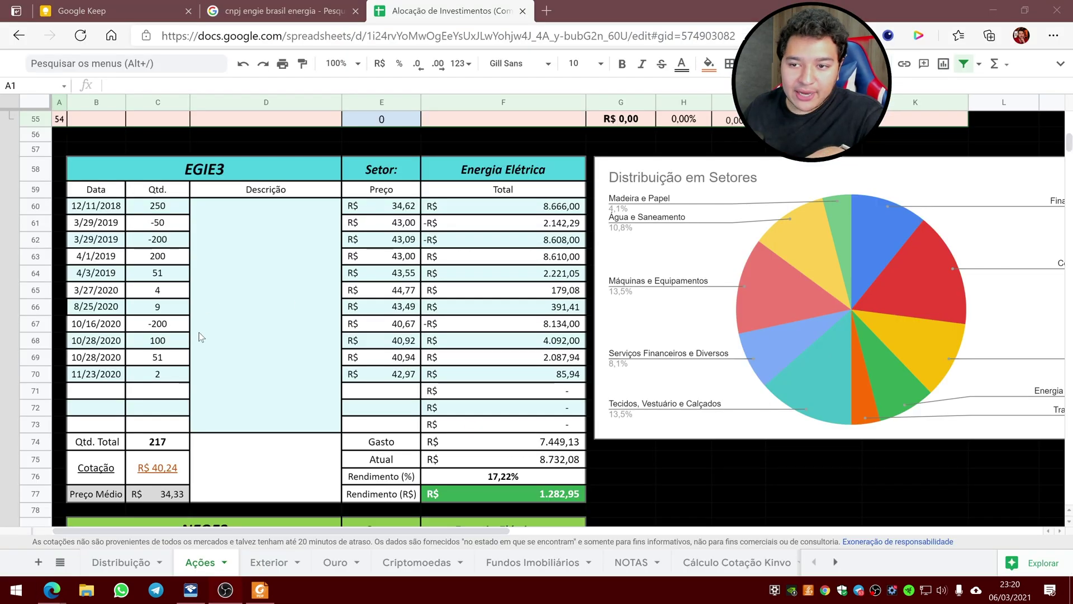
Read the EGIE3 Qtd. Total of 217 in C74 and Preço Médio R$ 34,33 in C77.
{"action": "left_click", "coordinate": [181, 405]}
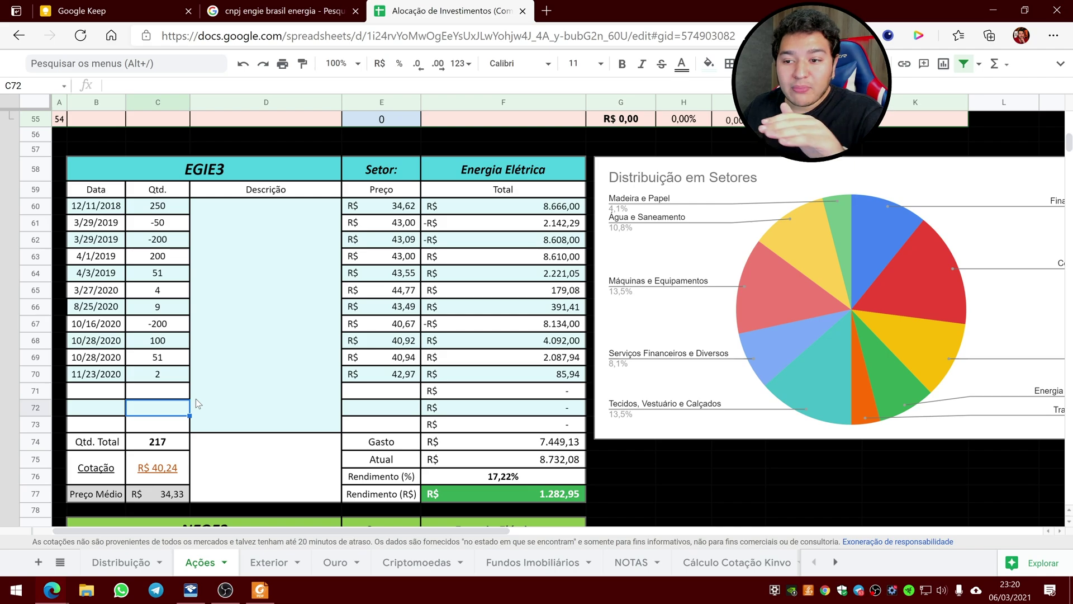
{"action": "left_click", "coordinate": [158, 499]}
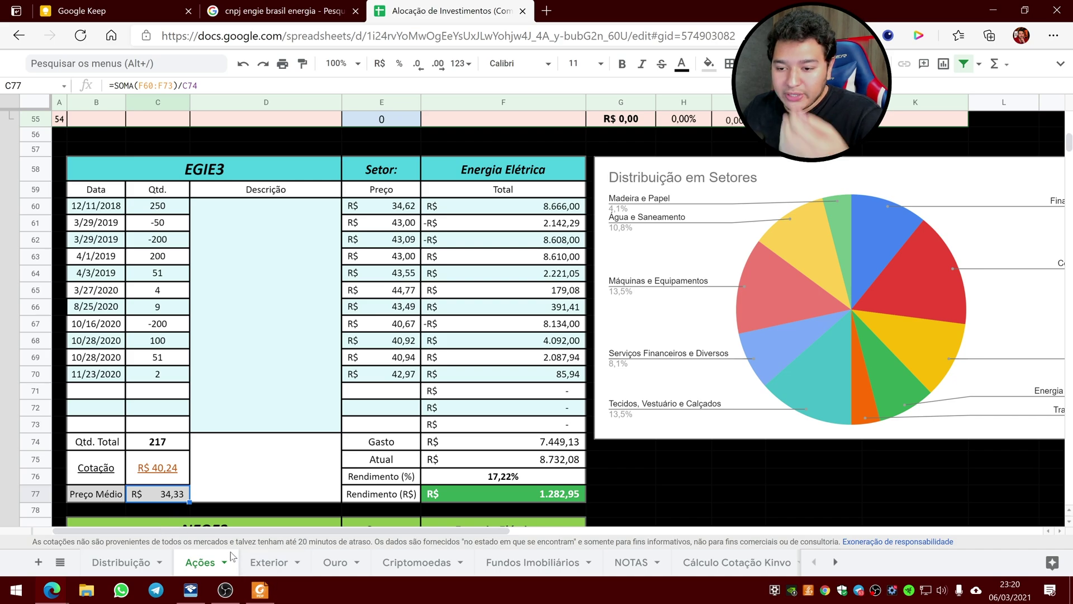
{"action": "left_click", "coordinate": [157, 445]}
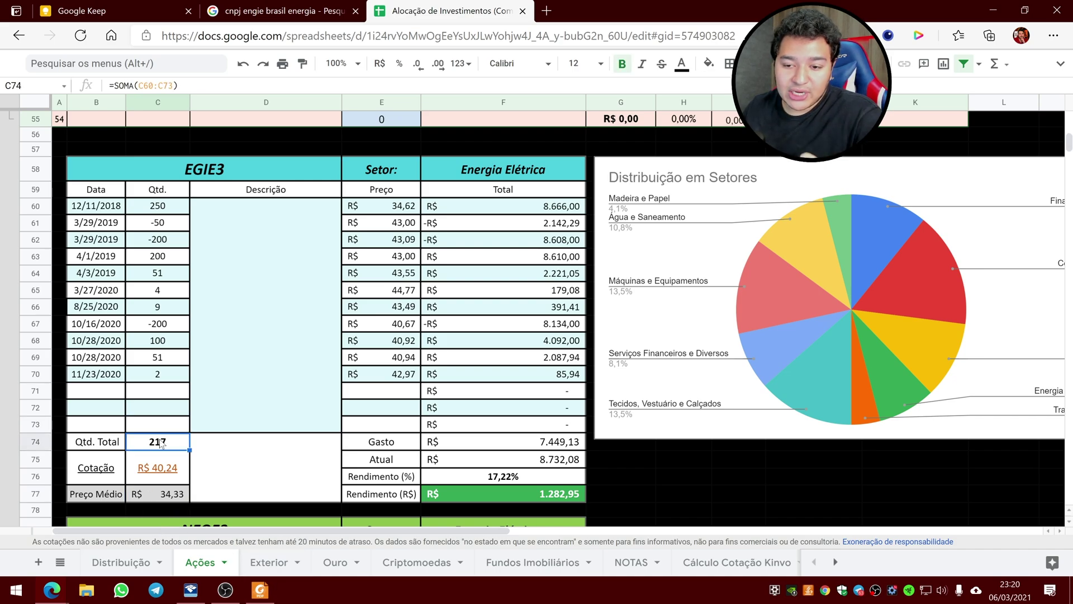
{"action": "left_click", "coordinate": [163, 494]}
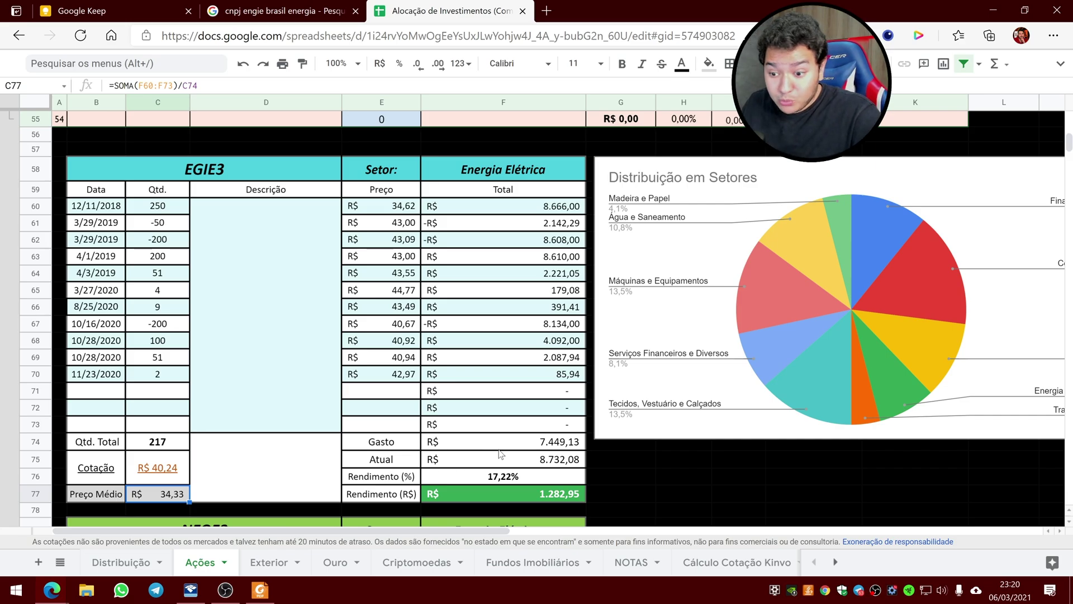
Write the asset description '217 AÇÕES DE EGIE3 AO PM DE R$34,33, total de R$'.
{"action": "left_click", "coordinate": [191, 590]}
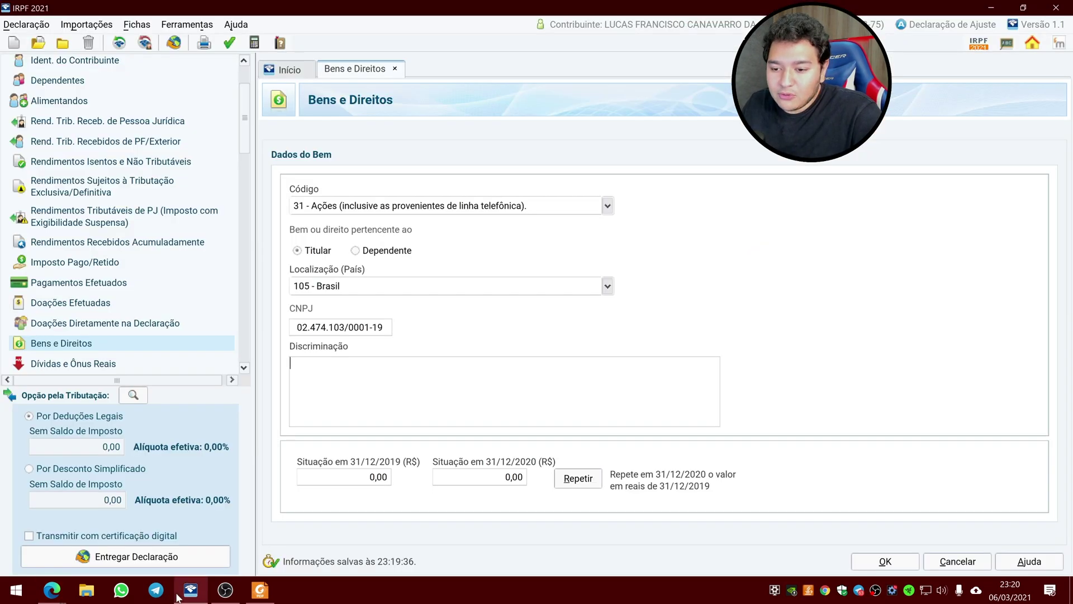
{"action": "key", "text": "alt+Tab"}
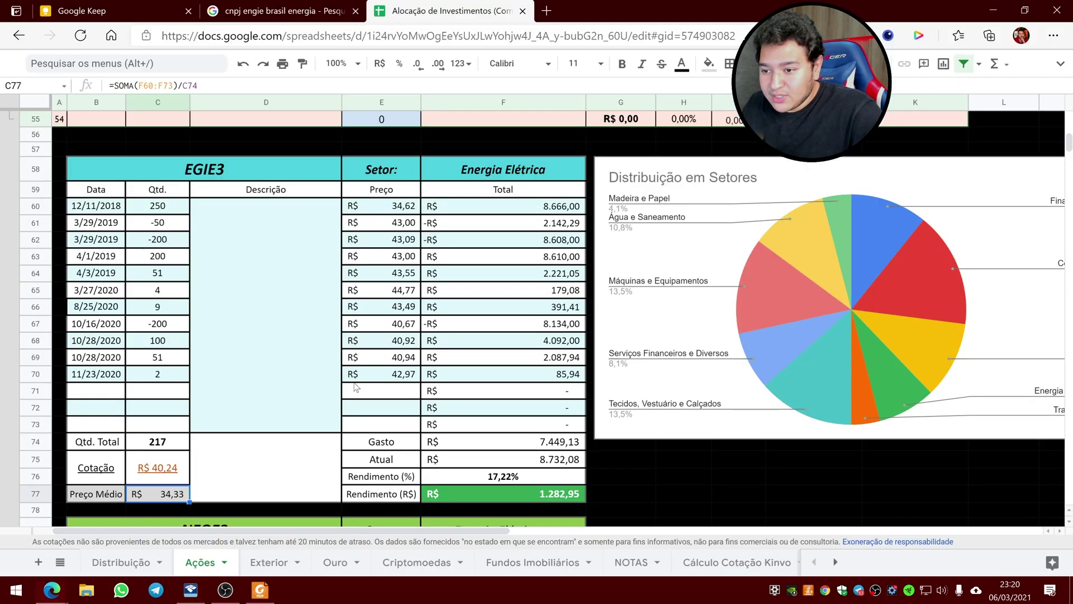
{"action": "key", "text": "alt+Tab"}
{"action": "type", "text": "21"}
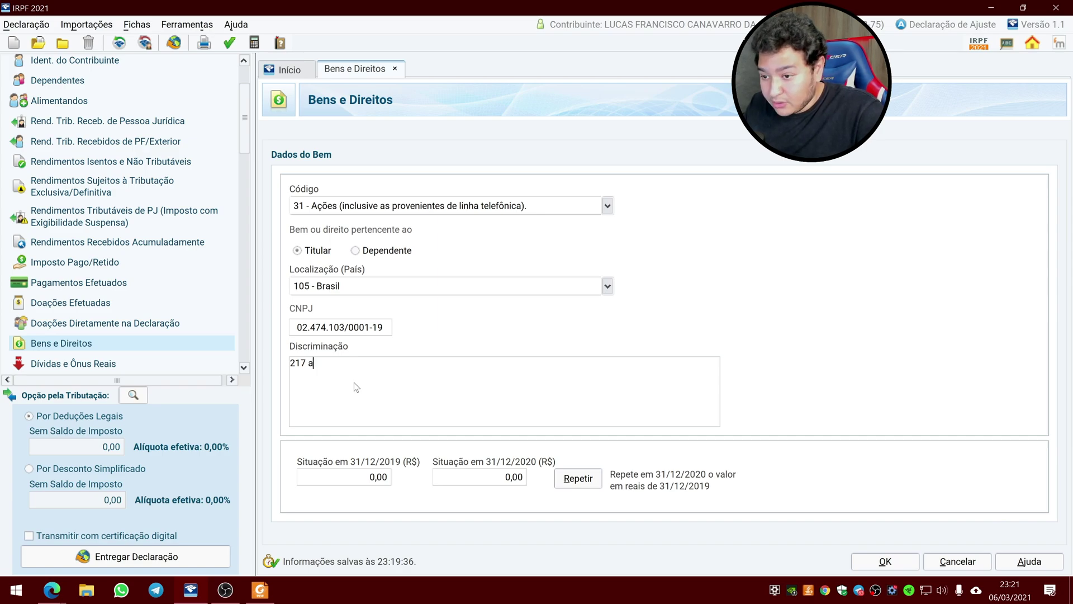
{"action": "type", "text": "7 AÇÕE"}
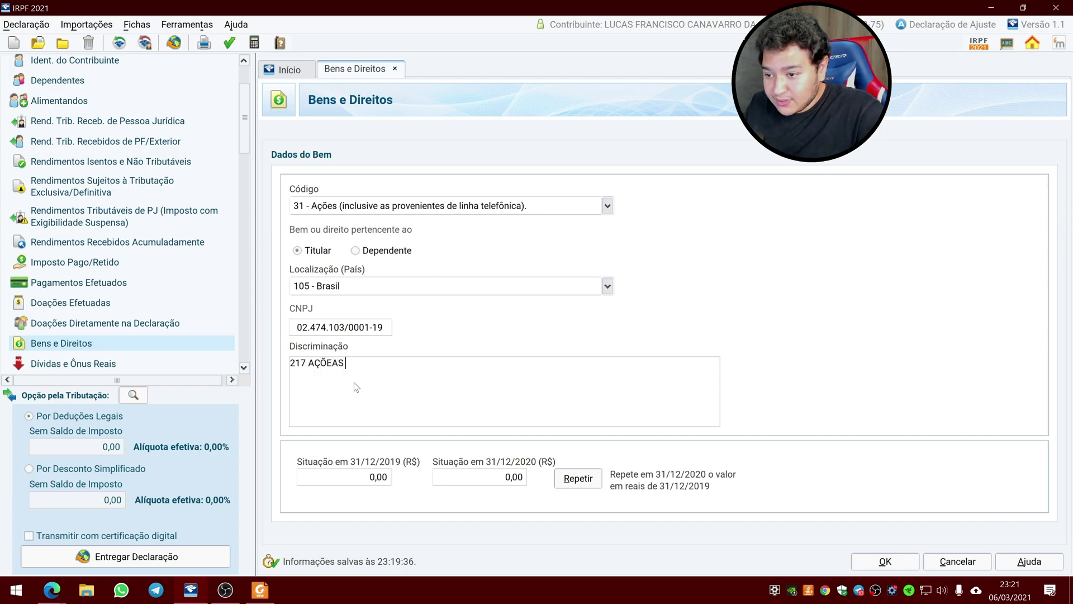
{"action": "type", "text": "S DE EGIE3"}
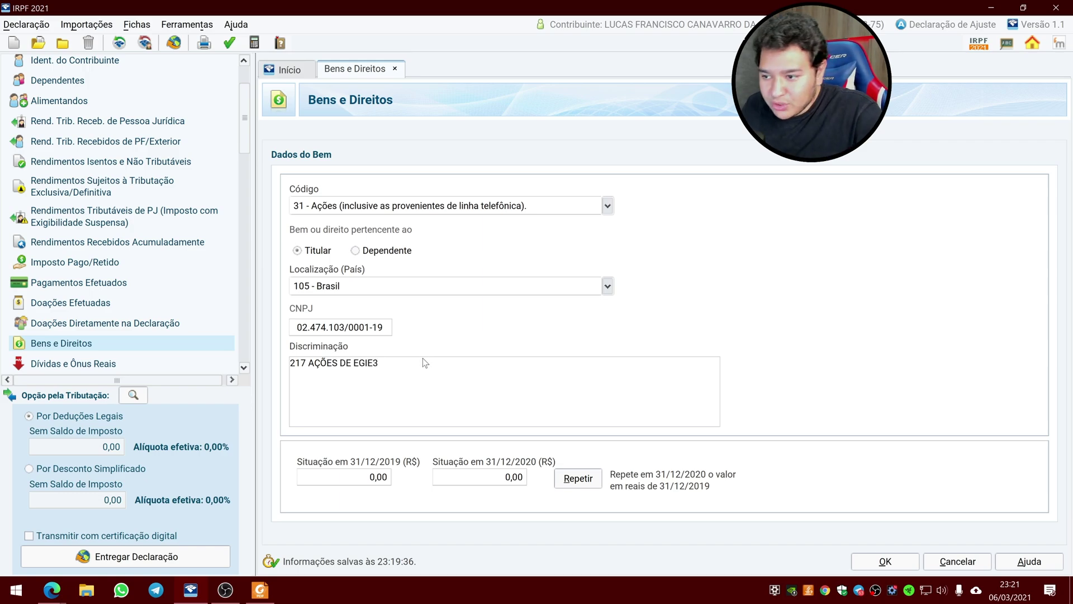
{"action": "type", "text": " AO "}
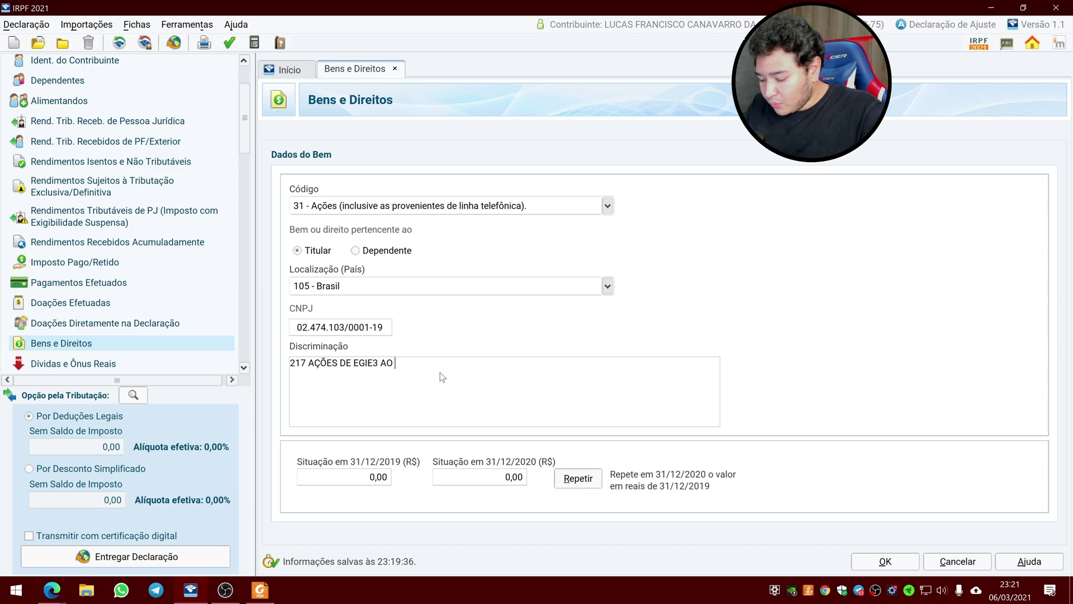
{"action": "type", "text": "PM DE"}
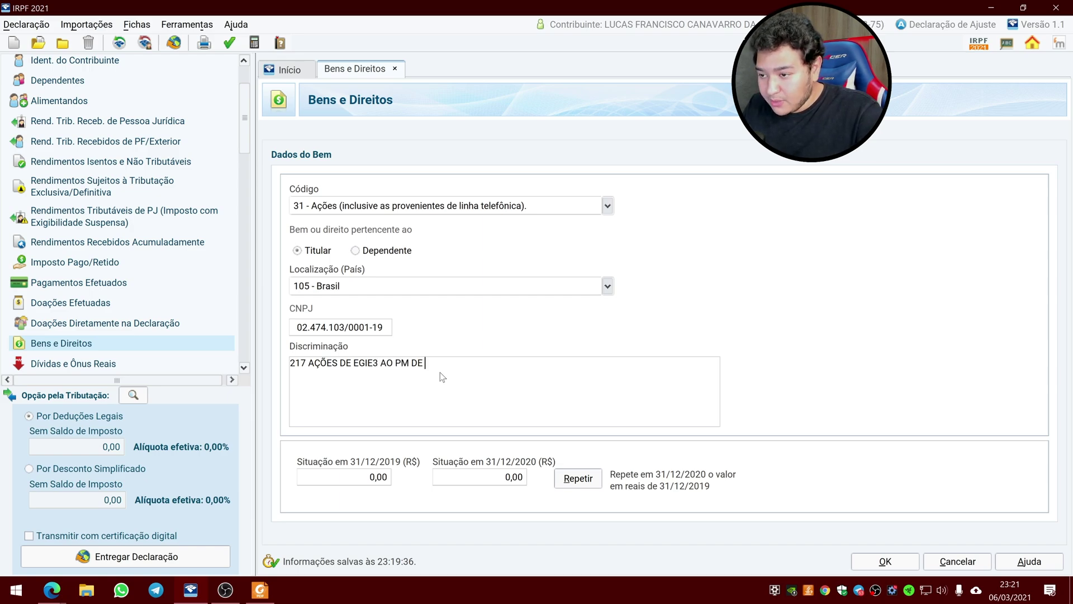
{"action": "key", "text": "alt+Tab"}
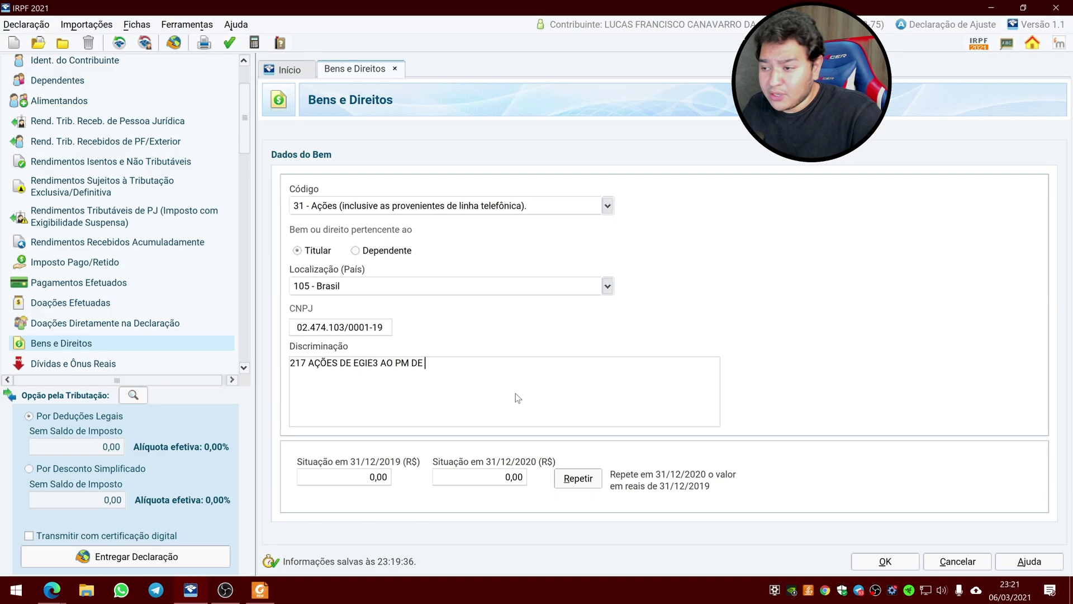
{"action": "key", "text": "alt+Tab"}
{"action": "type", "text": "34,33"}
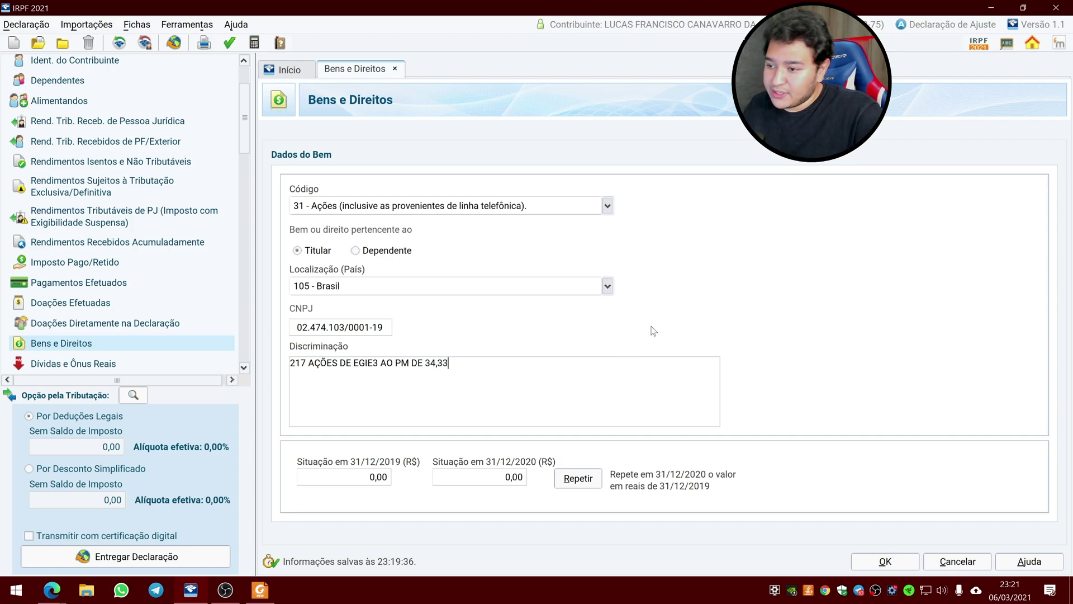
{"action": "left_click", "coordinate": [425, 363]}
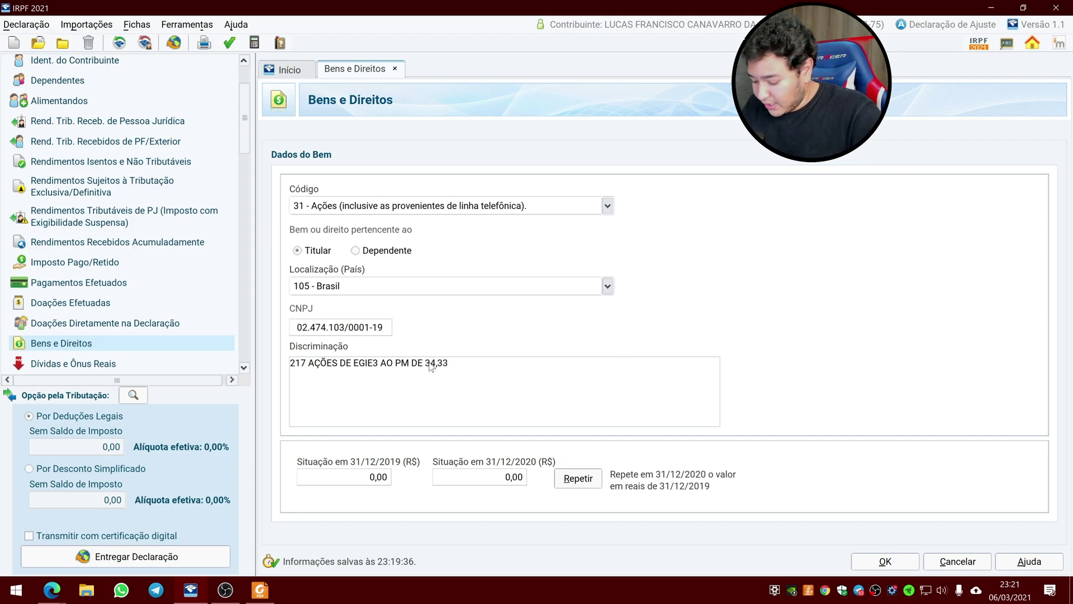
{"action": "type", "text": "R$"}
{"action": "left_click", "coordinate": [491, 362]}
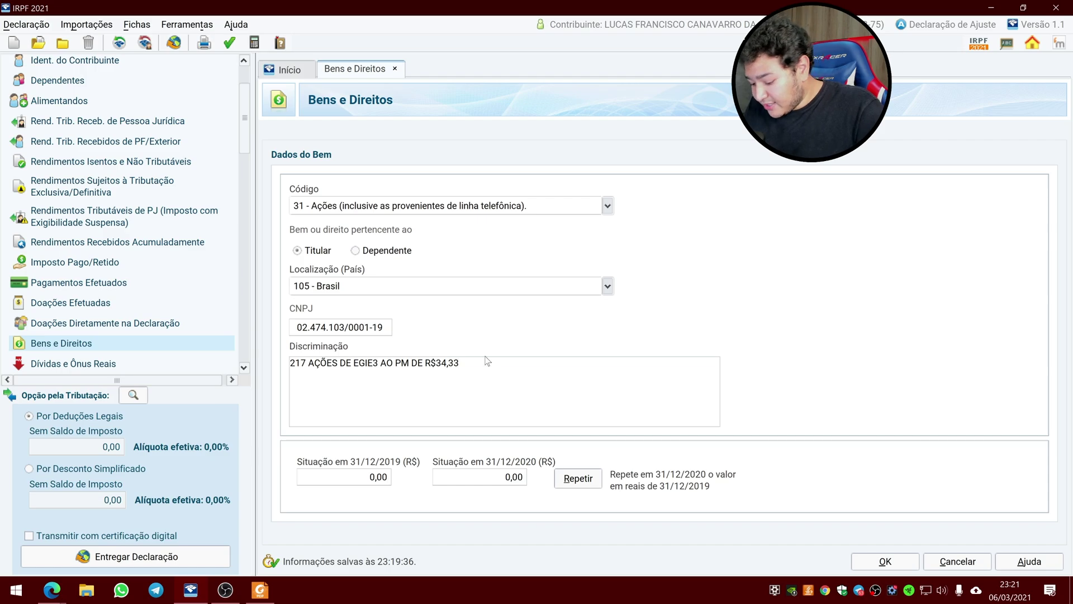
{"action": "type", "text": ", total"}
{"action": "type", "text": " de R$"}
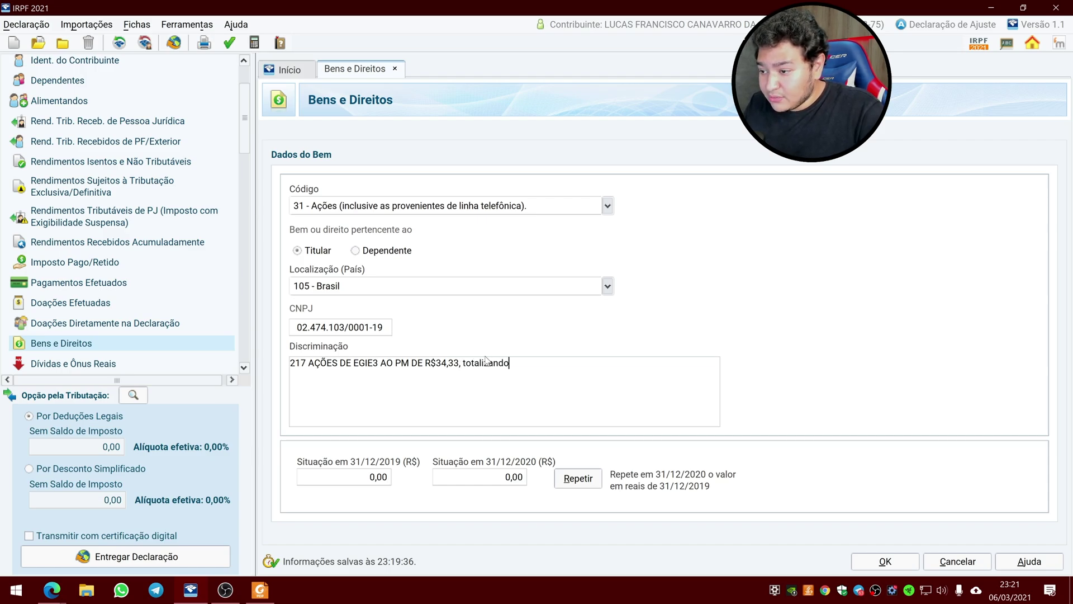
Launch Calculadora from the Windows search to work out the total.
{"action": "key", "text": "super"}
{"action": "type", "text": "cal"}
{"action": "key", "text": "Return"}
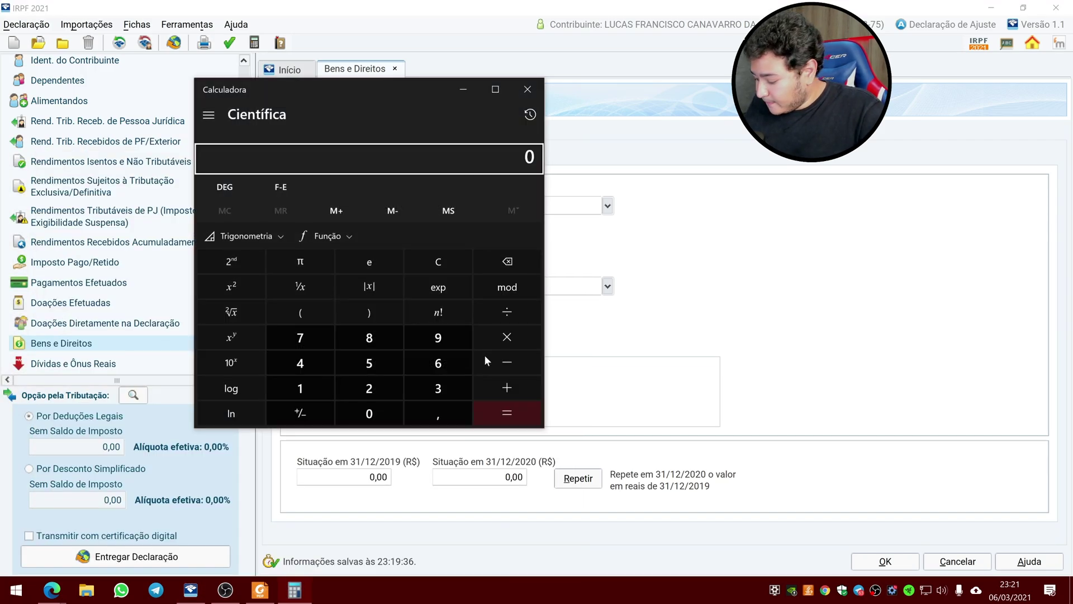
Compute 217 × 34,33 and append 'totalizando R$7.449,61' to the EGIE3 description.
{"action": "type", "text": "217*"}
{"action": "left_click_drag", "start_coordinate": [429, 85], "coordinate": [242, 96]}
{"action": "type", "text": "34,33"}
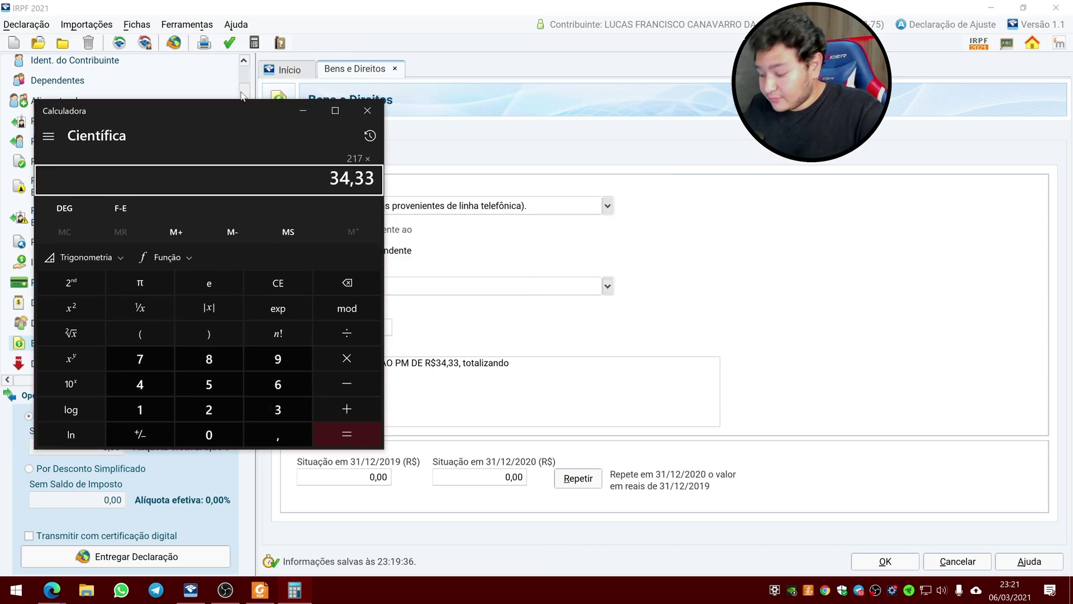
{"action": "key", "text": "Return"}
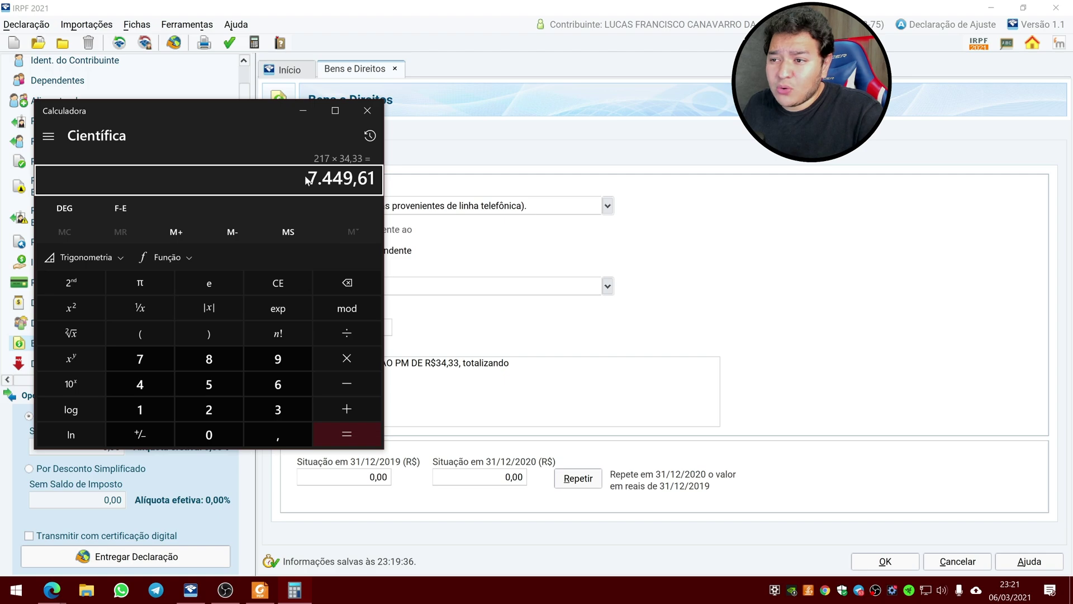
{"action": "left_click_drag", "start_coordinate": [308, 178], "coordinate": [321, 178]}
{"action": "key", "text": "ctrl+c"}
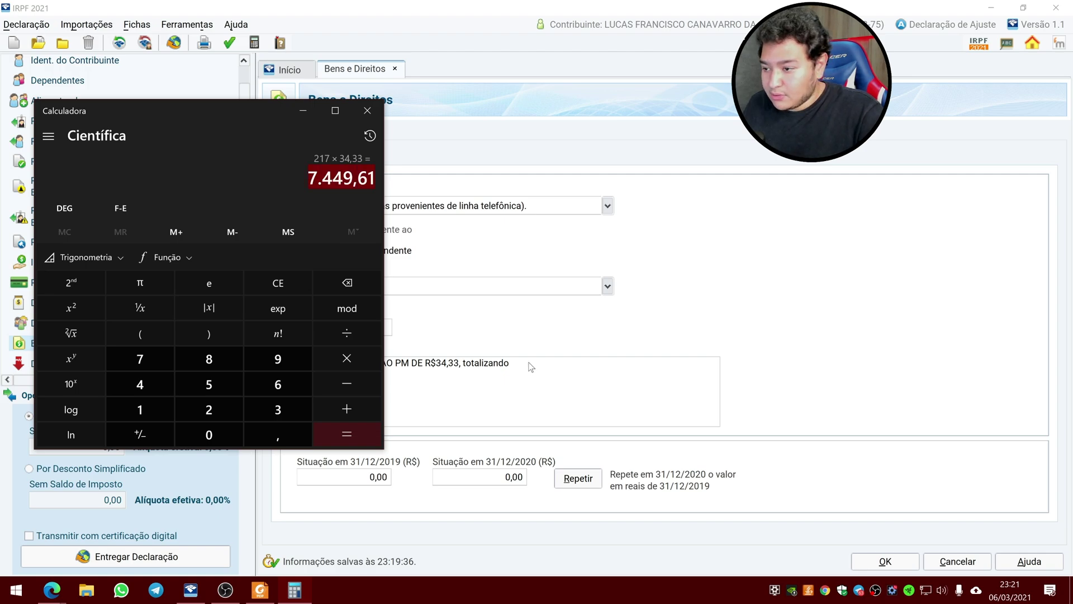
{"action": "left_click", "coordinate": [513, 365]}
{"action": "key", "text": "ctrl+v"}
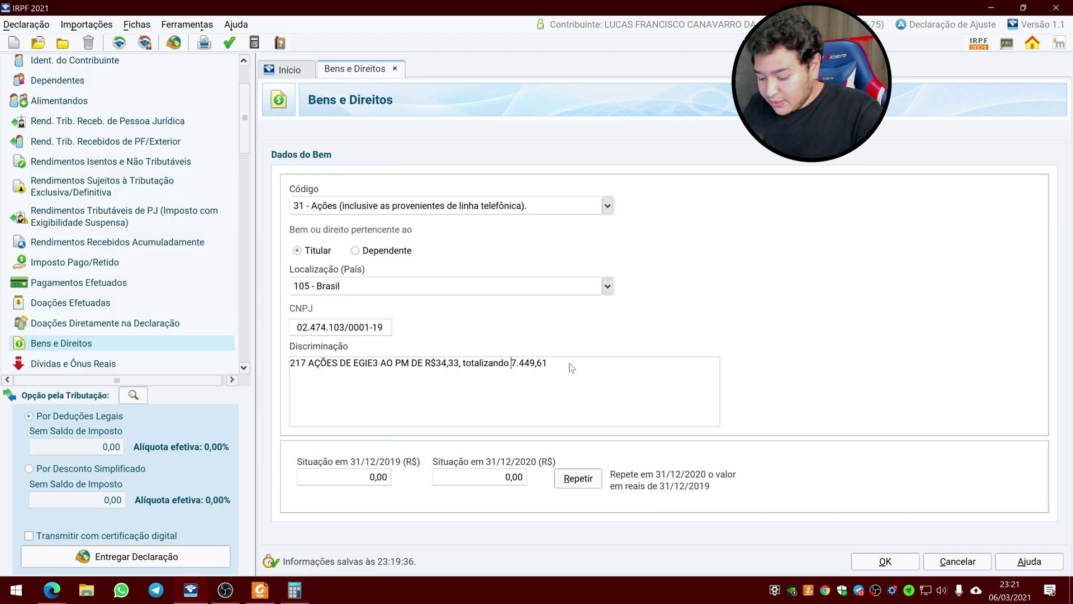
{"action": "left_click", "coordinate": [512, 364]}
{"action": "type", "text": "R$"}
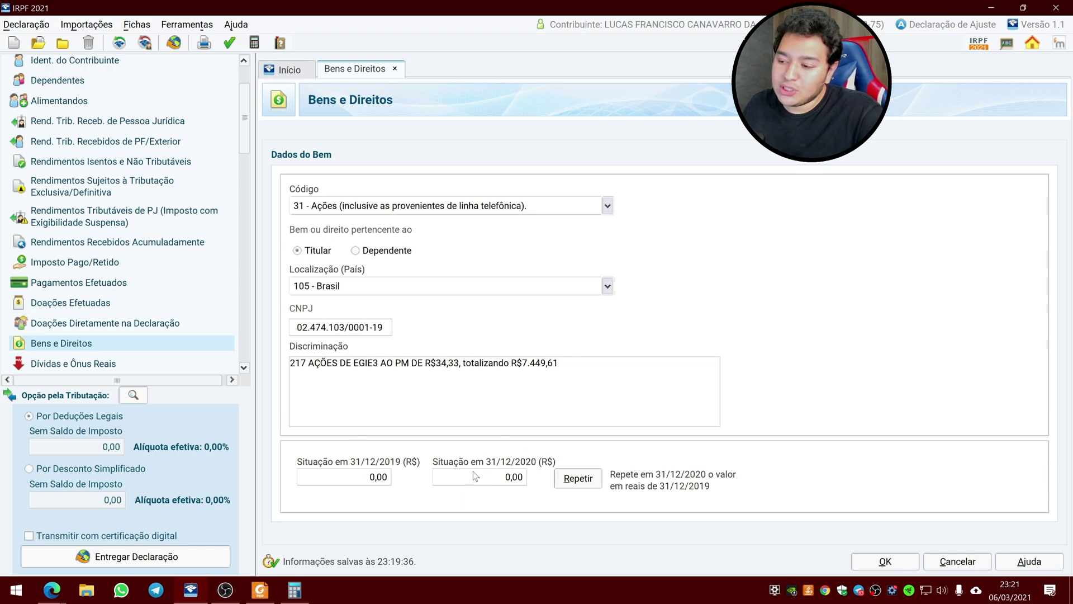
Enter 7449,61 as the 31/12/2020 value and double-check it against the calculator.
{"action": "left_click", "coordinate": [514, 480]}
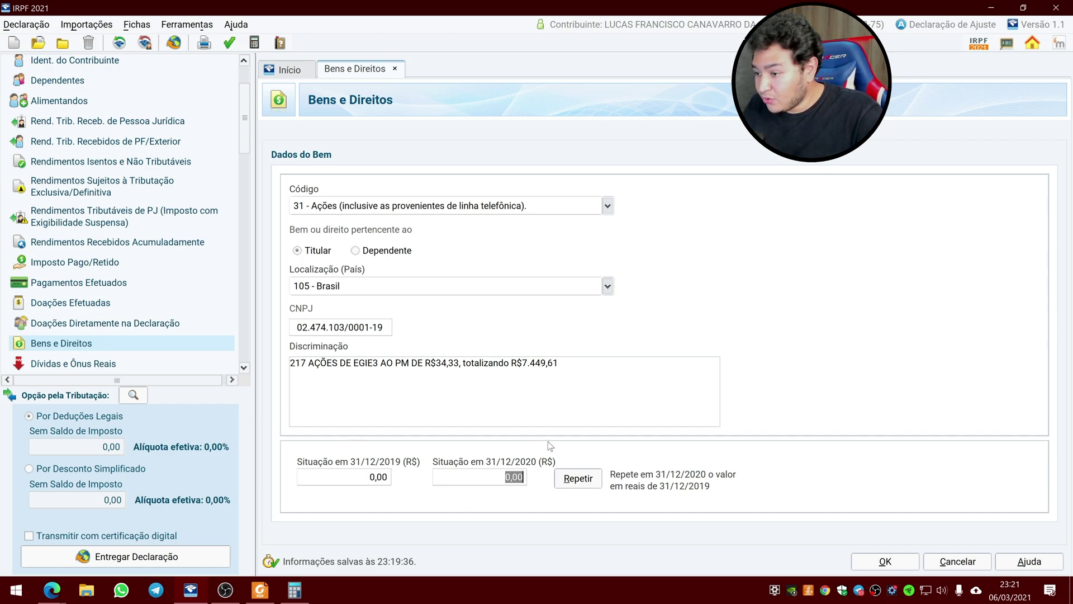
{"action": "type", "text": "7449,61"}
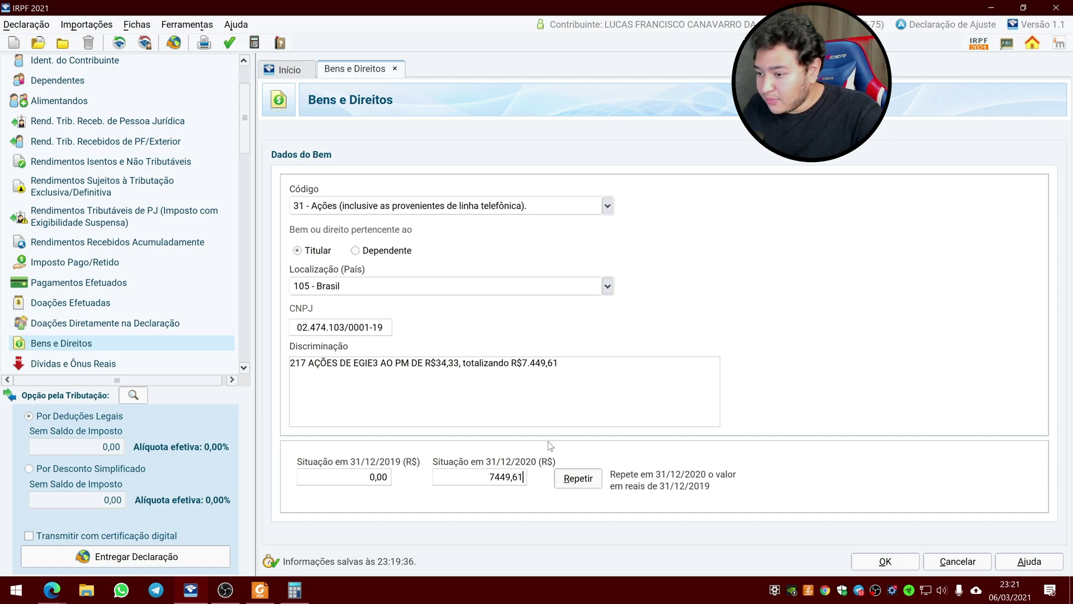
{"action": "left_click", "coordinate": [382, 479]}
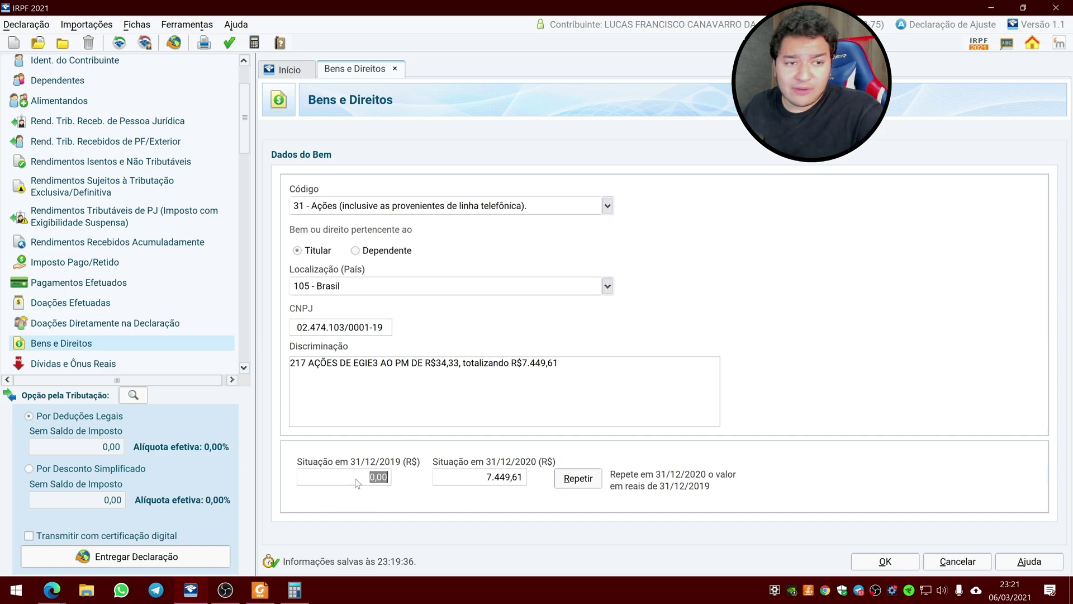
{"action": "key", "text": "alt+Tab"}
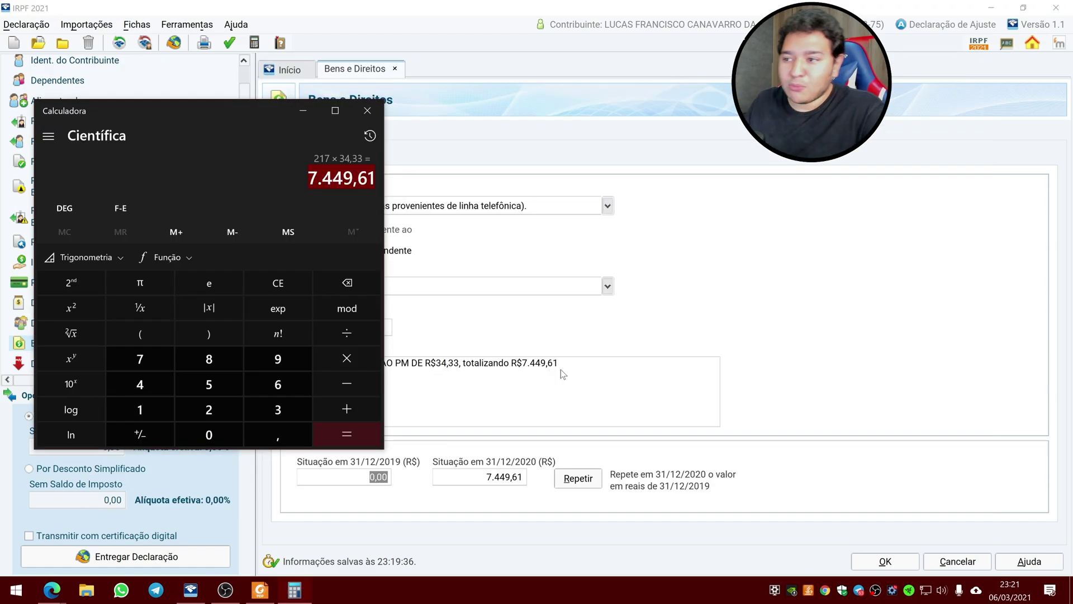
{"action": "left_click", "coordinate": [192, 591]}
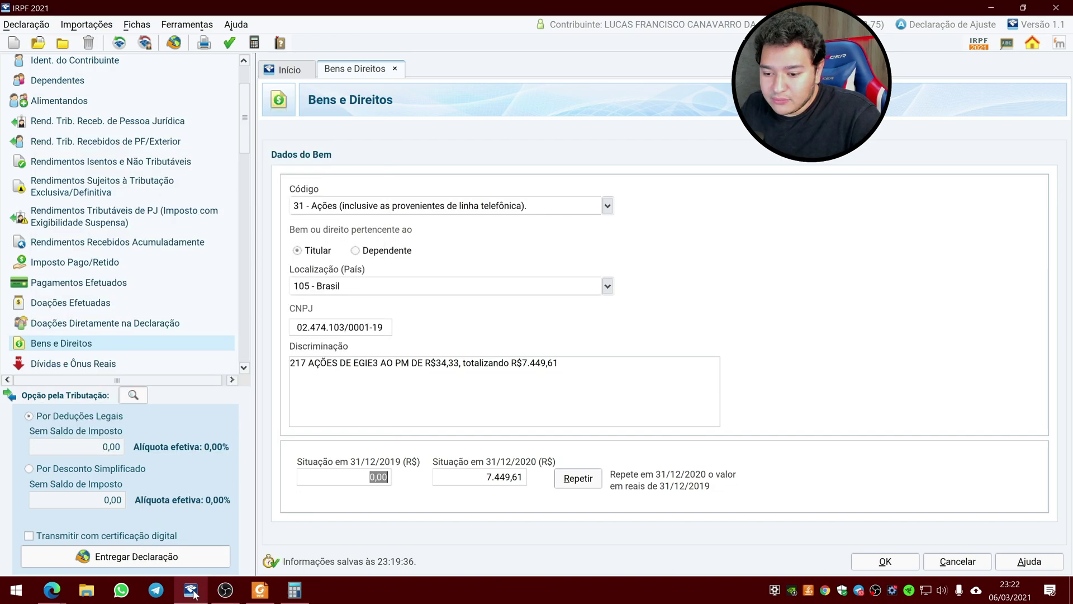
Clear the 2020 EGIE3 trades, including November's, from B65:C70 and E65:E70 in Google Sheets.
{"action": "left_click", "coordinate": [69, 591]}
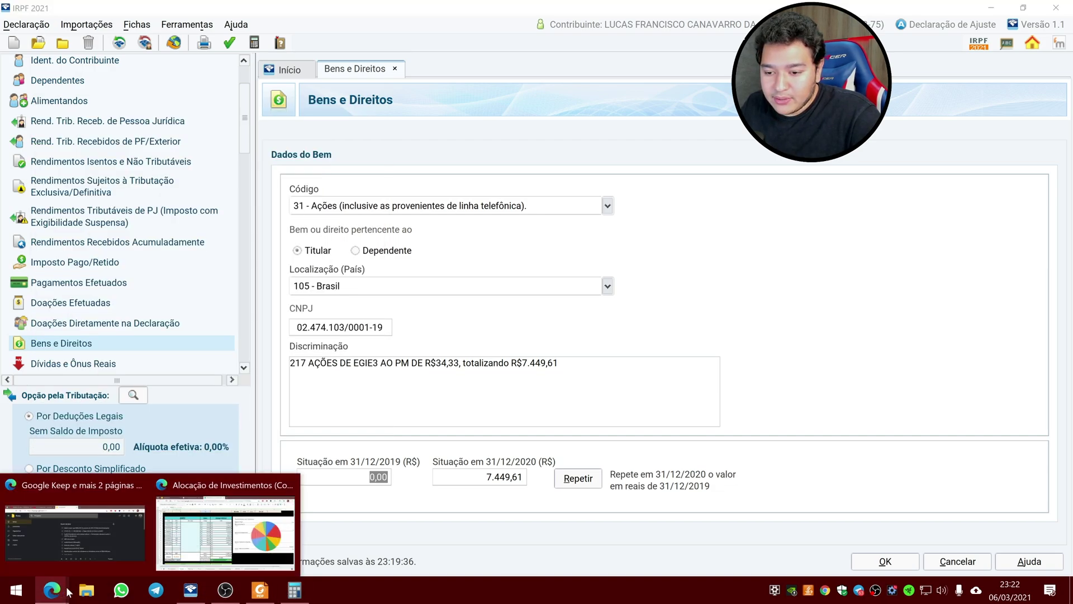
{"action": "left_click", "coordinate": [224, 528]}
{"action": "left_click", "coordinate": [503, 373]}
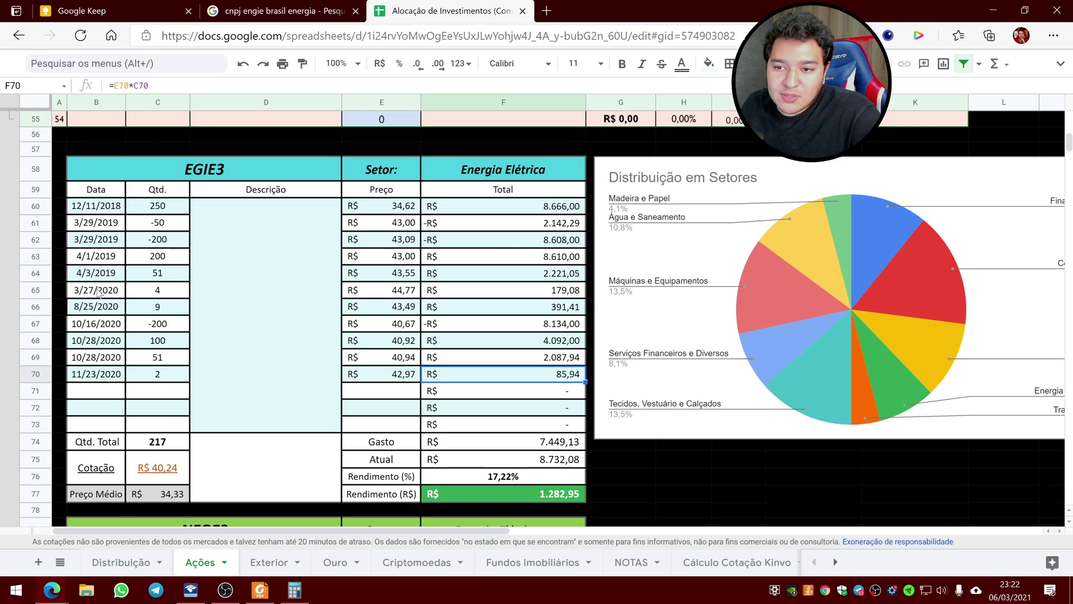
{"action": "left_click_drag", "start_coordinate": [101, 294], "coordinate": [177, 366]}
{"action": "left_click", "coordinate": [380, 322]}
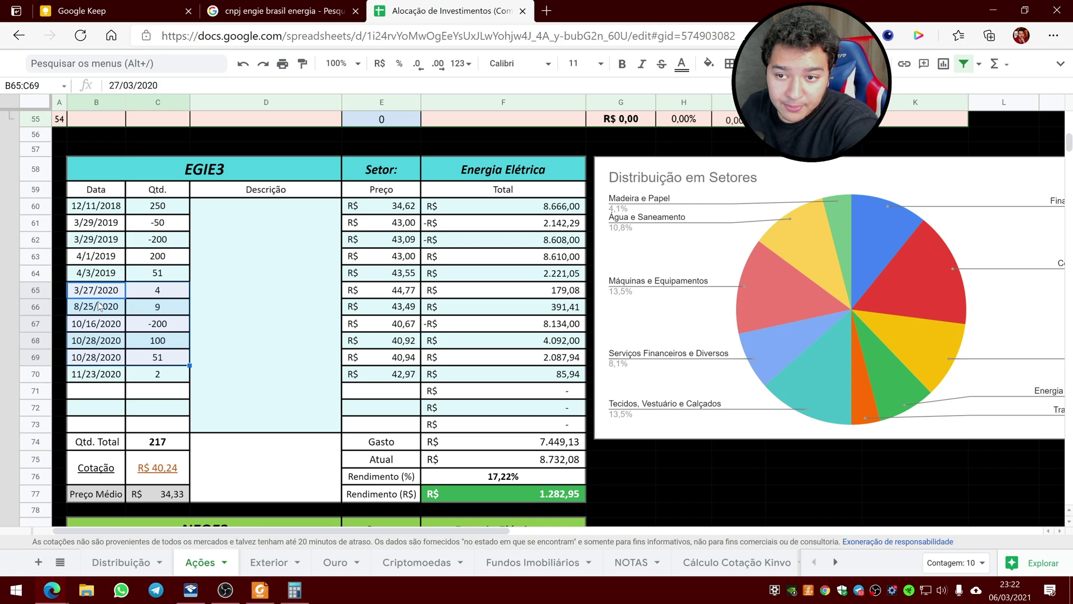
{"action": "key", "text": "Delete"}
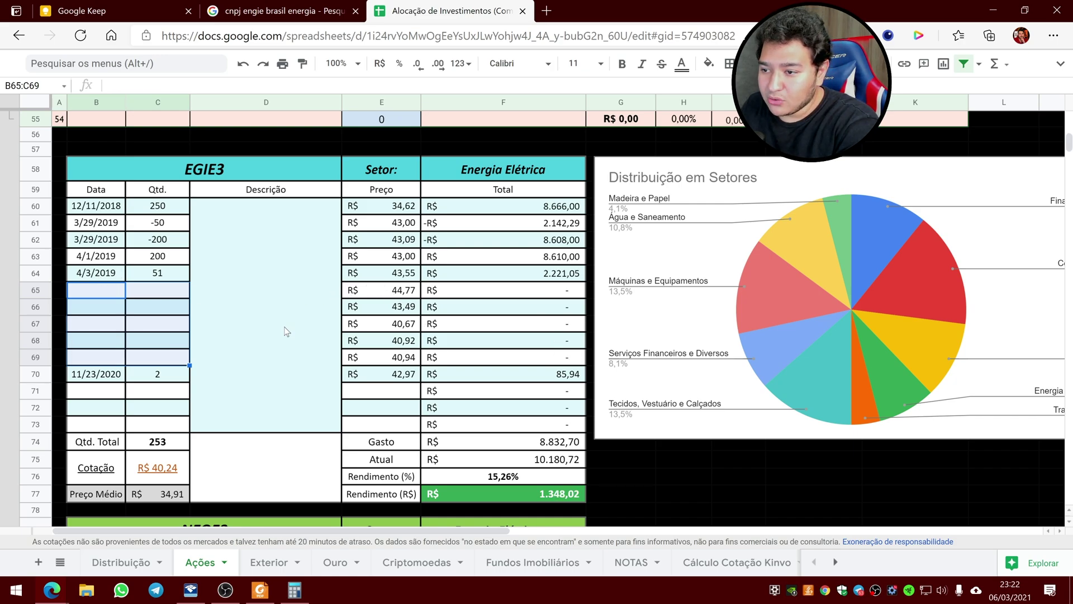
{"action": "left_click_drag", "start_coordinate": [114, 372], "coordinate": [152, 374]}
{"action": "key", "text": "Delete"}
{"action": "left_click_drag", "start_coordinate": [376, 274], "coordinate": [378, 358]}
{"action": "left_click", "coordinate": [377, 390]}
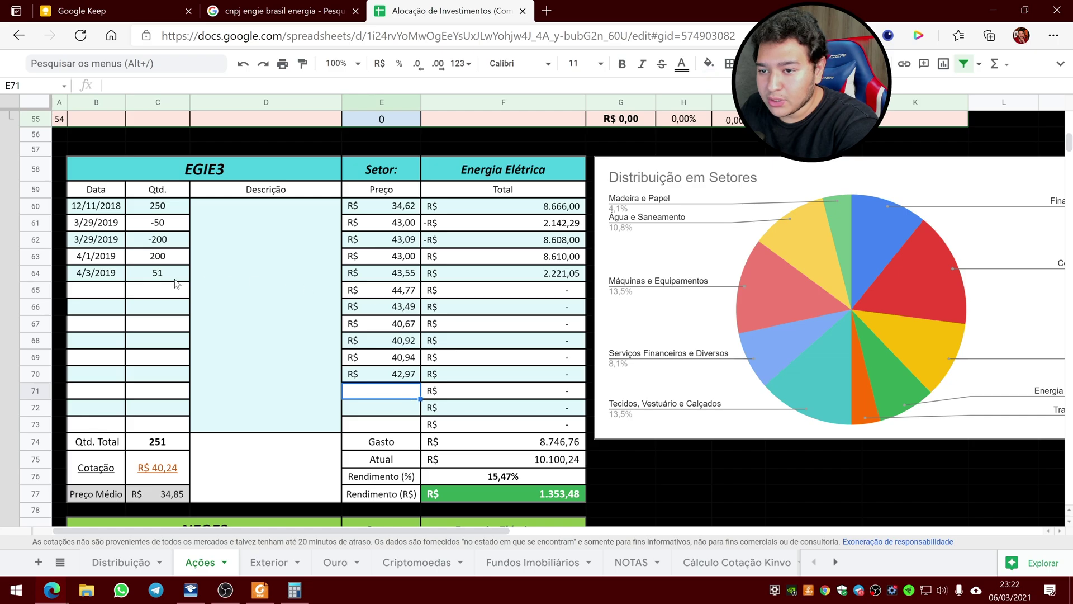
Check the 251-share total and 34,85 average, then compute 251 × 34,85 = 8.747,35 in Calculadora.
{"action": "left_click", "coordinate": [167, 496]}
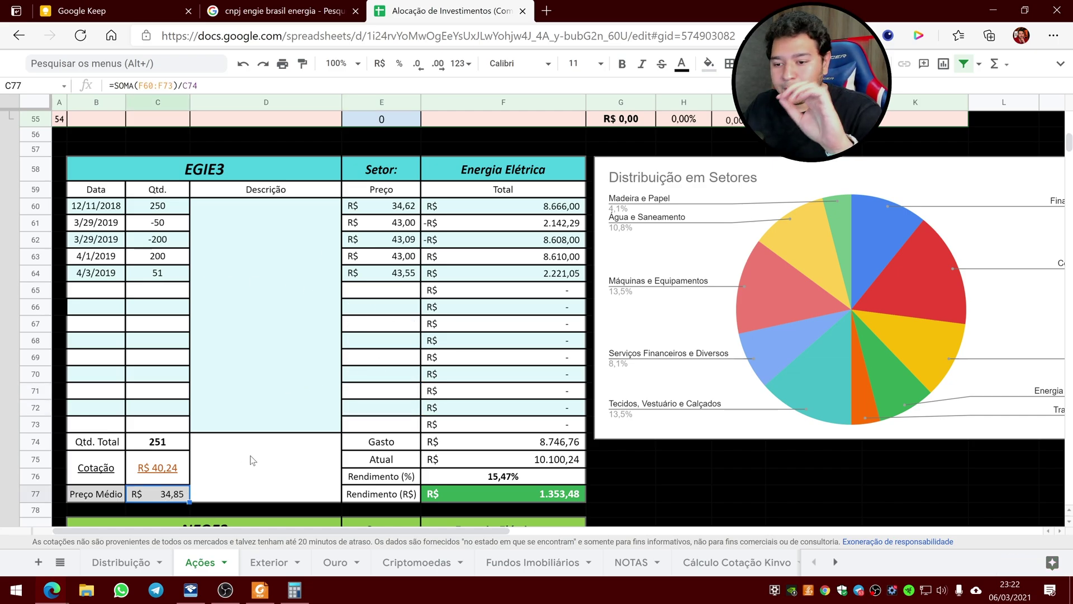
{"action": "left_click", "coordinate": [159, 442]}
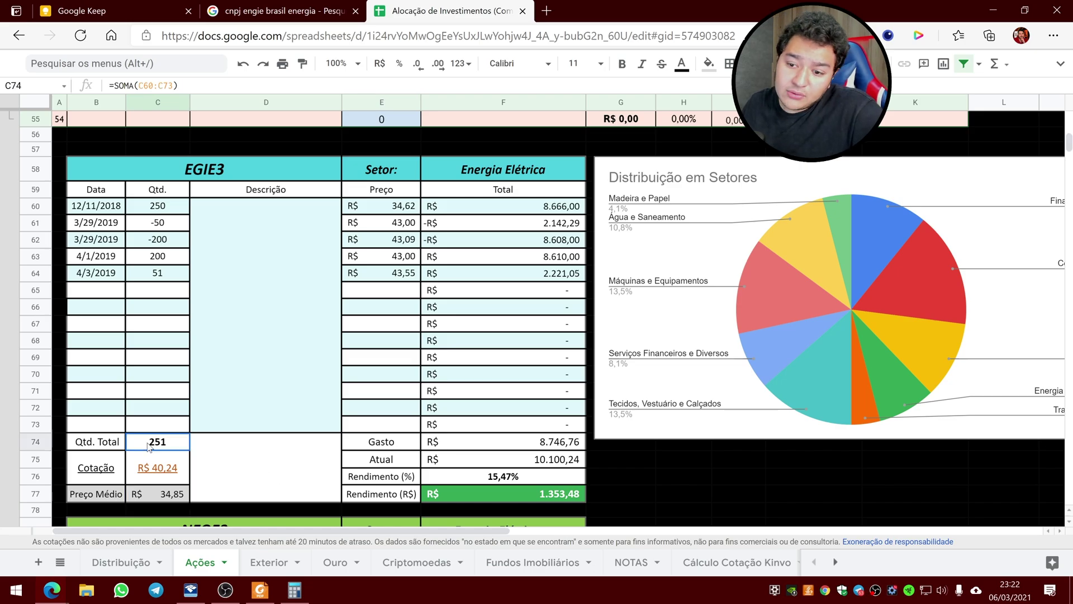
{"action": "left_click", "coordinate": [179, 499]}
{"action": "key", "text": "super"}
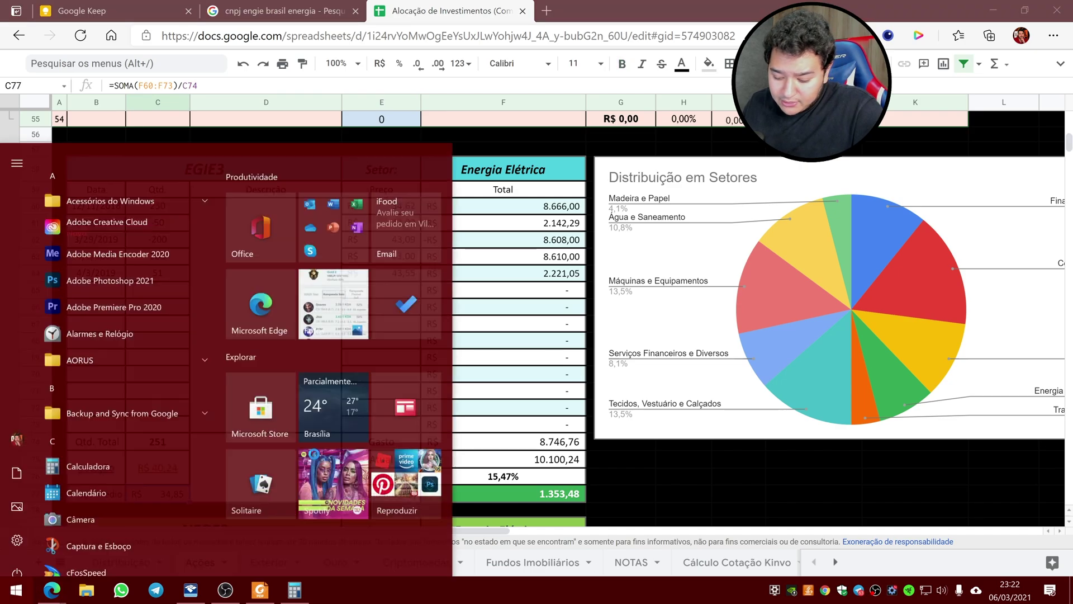
{"action": "type", "text": "cal"}
{"action": "key", "text": "Return"}
{"action": "type", "text": "251 × "}
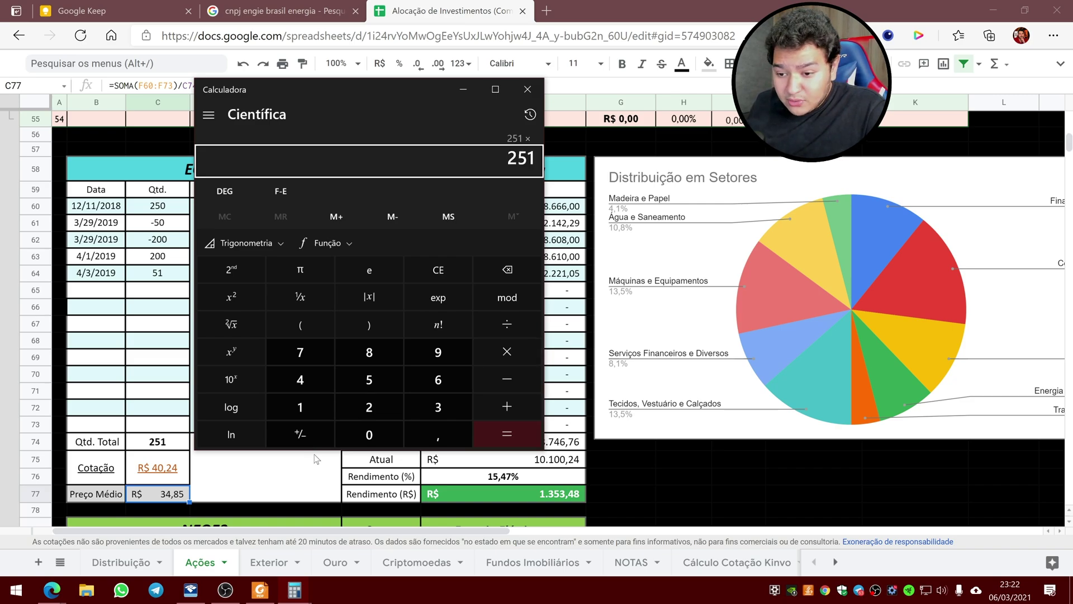
{"action": "type", "text": "34,85"}
{"action": "key", "text": "Return"}
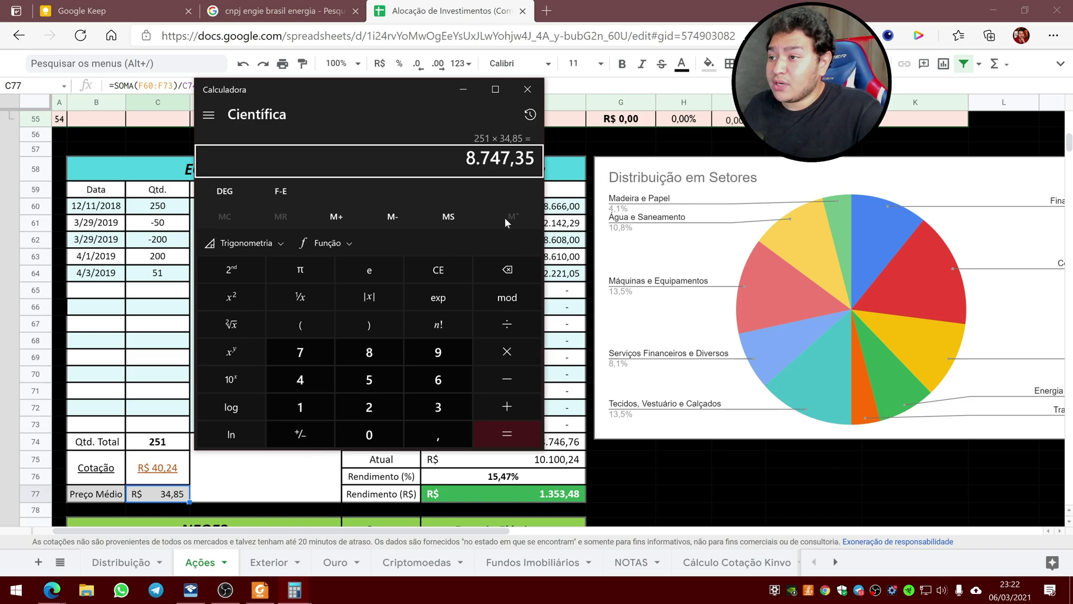
{"action": "left_click", "coordinate": [550, 238]}
Enter 8747 as the EGIE3 asset's 31/12/2019 value and scroll the Fichas list up.
{"action": "left_click", "coordinate": [189, 591]}
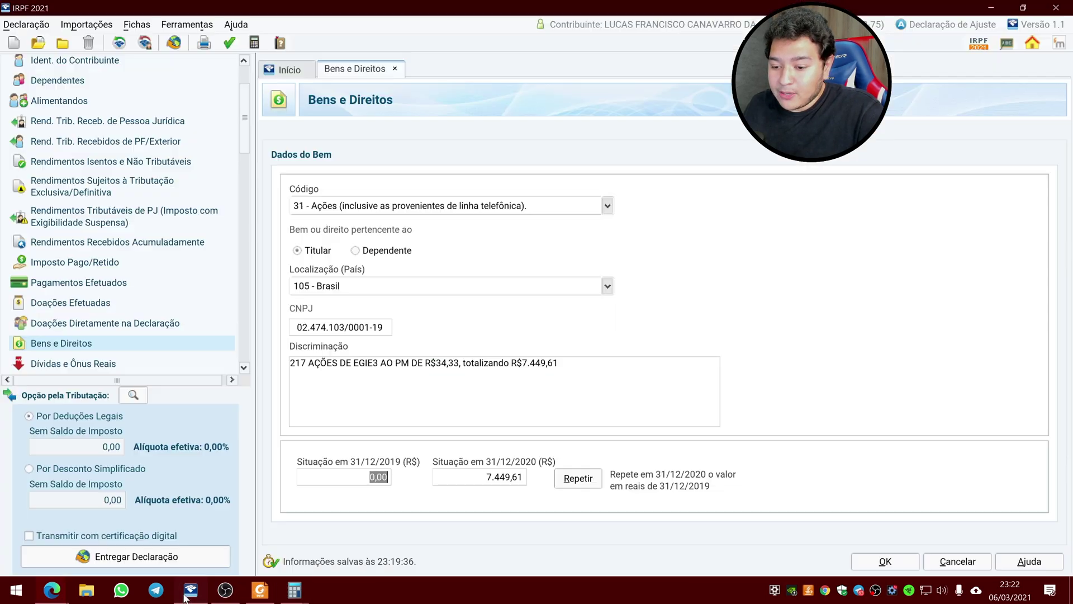
{"action": "type", "text": "8747"}
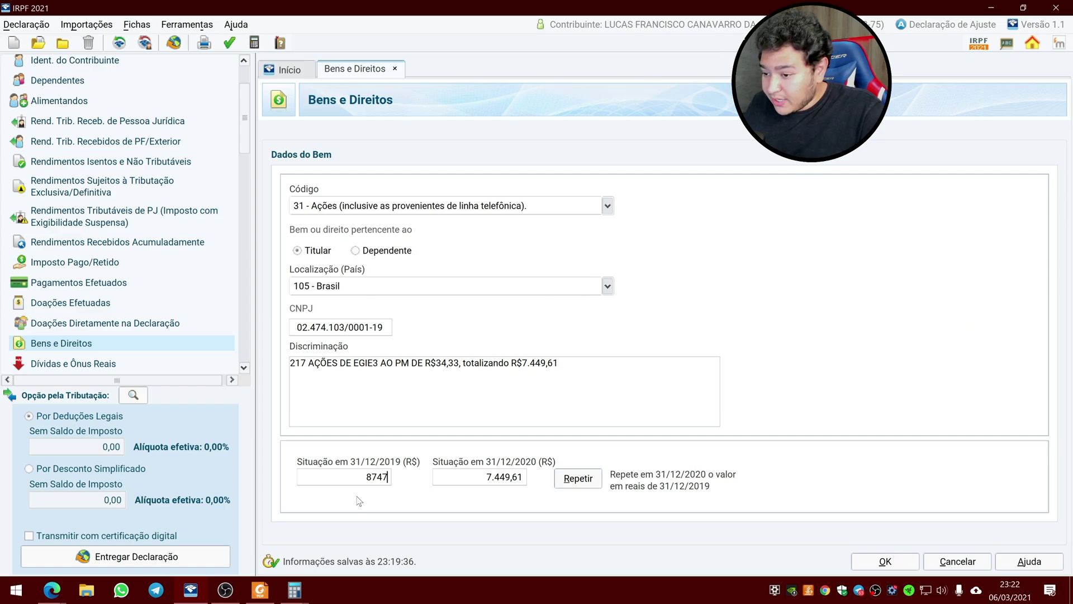
{"action": "key", "text": "Tab"}
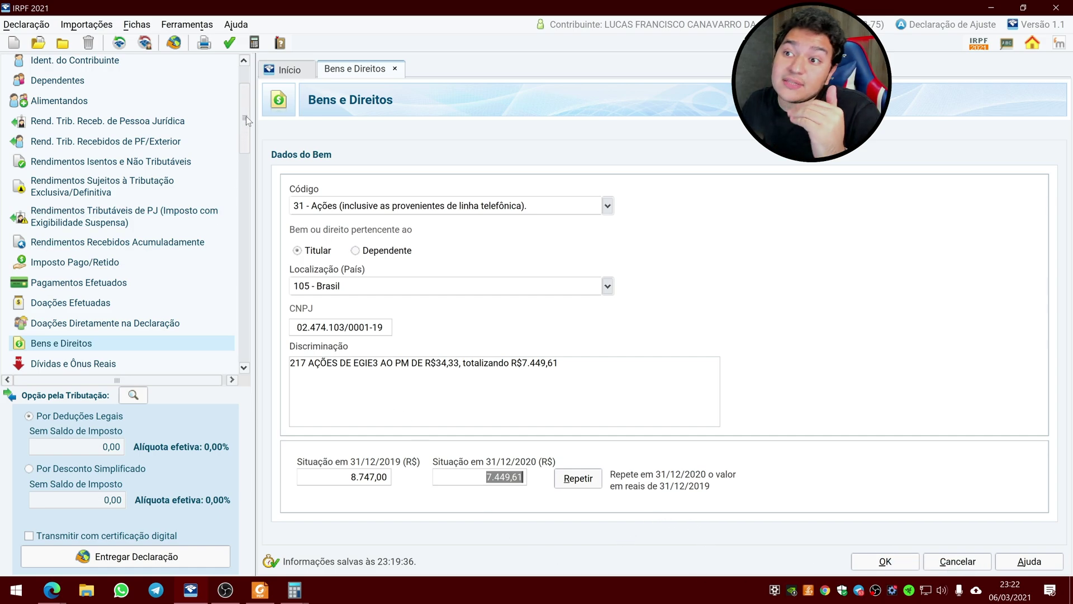
{"action": "mouse_move", "coordinate": [246, 117]}
{"action": "left_mouse_down"}
{"action": "mouse_move", "coordinate": [241, 173]}
{"action": "mouse_move", "coordinate": [243, 109]}
{"action": "left_mouse_up"}
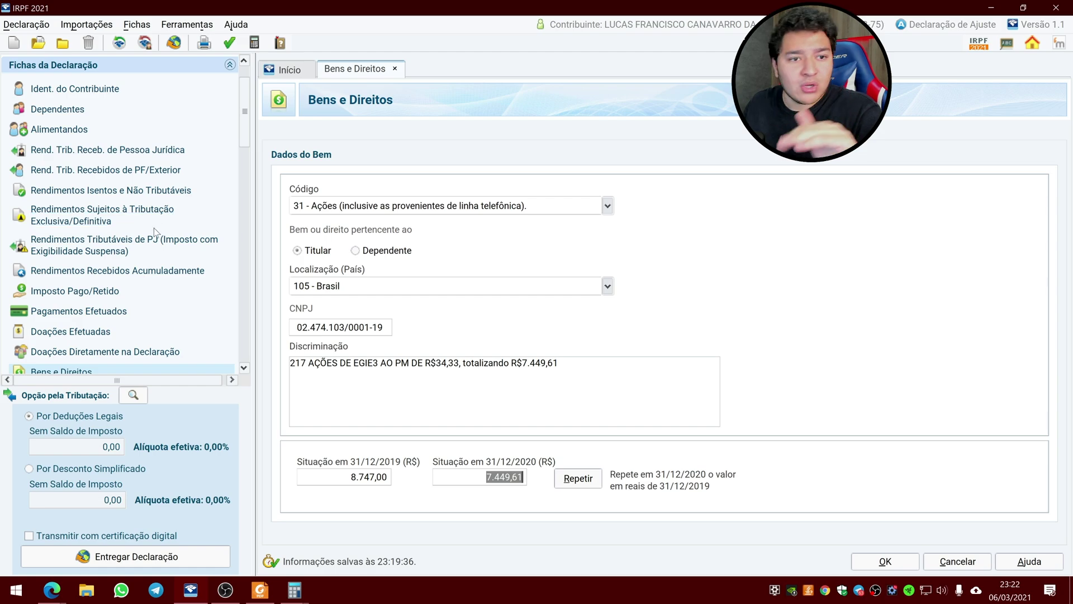
Add a new Rendimentos Isentos entry with income type 20, share-sale gains up to R$ 20.000.
{"action": "left_click", "coordinate": [112, 191]}
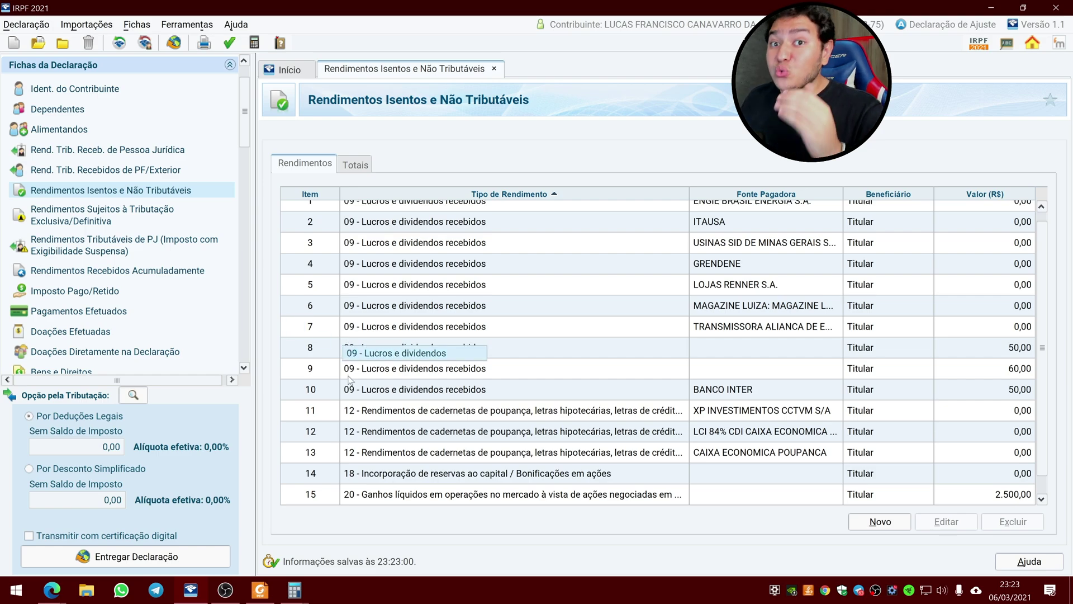
{"action": "left_click", "coordinate": [880, 527]}
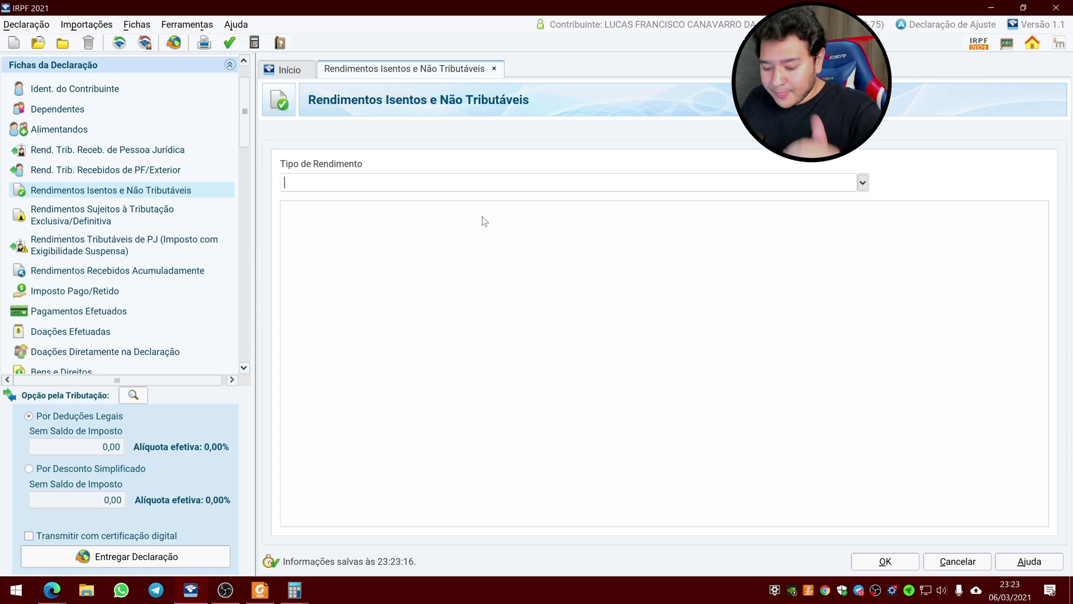
{"action": "type", "text": "ganho"}
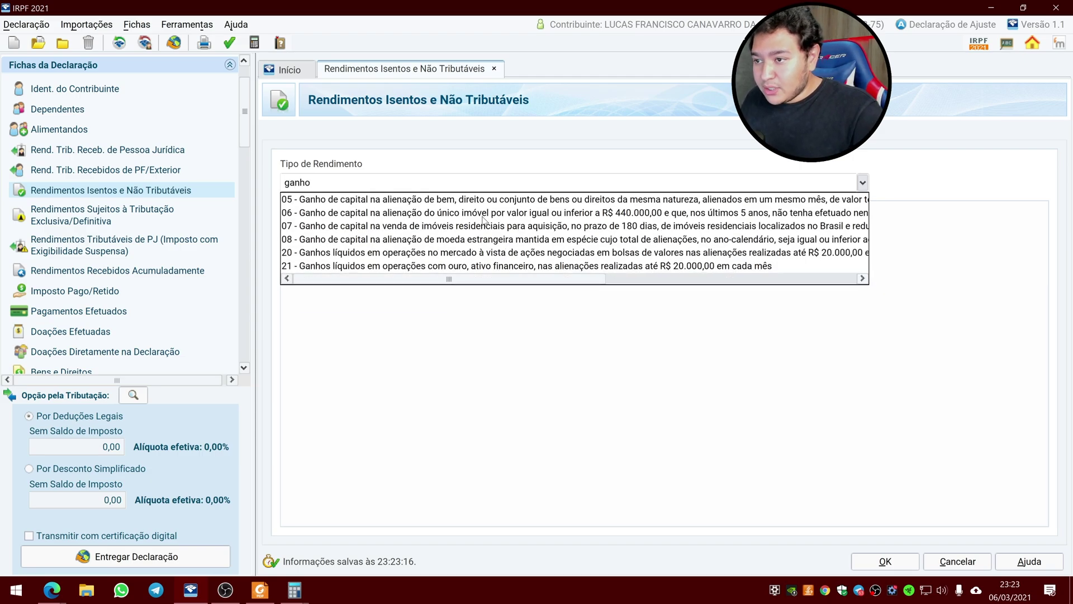
{"action": "key", "text": "BackSpace"}
{"action": "key", "text": "BackSpace"}
{"action": "key", "text": "BackSpace"}
{"action": "key", "text": "BackSpace"}
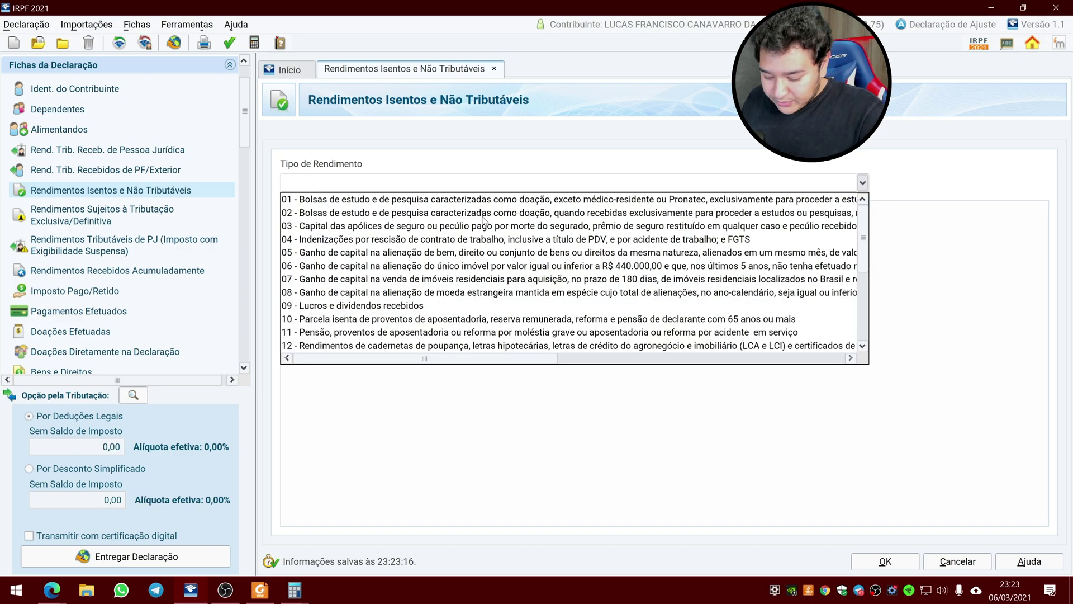
{"action": "type", "text": "bolsa"}
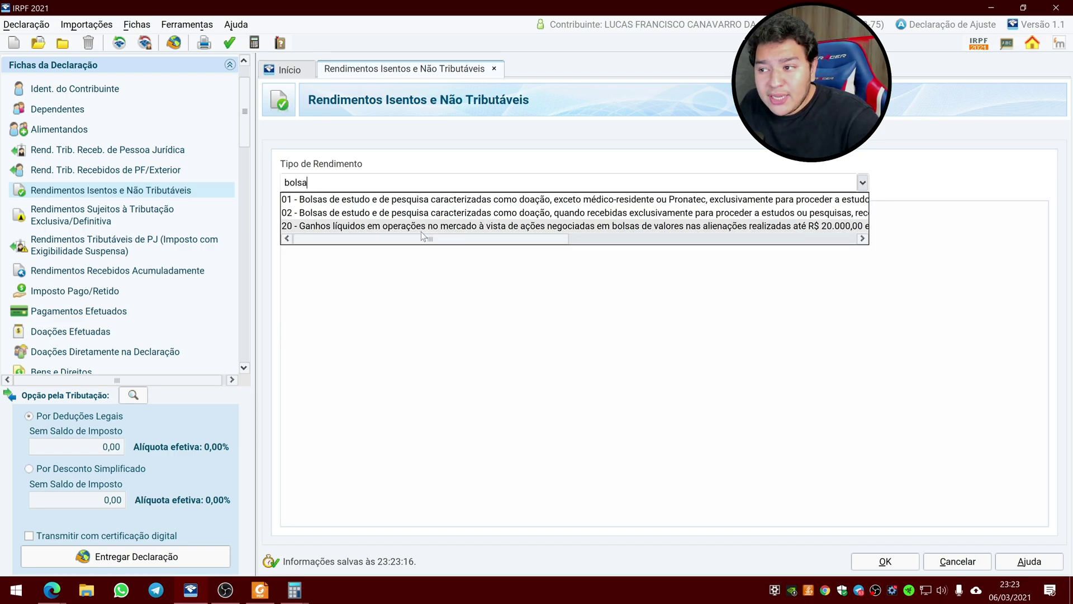
{"action": "left_click_drag", "start_coordinate": [542, 240], "coordinate": [580, 241]}
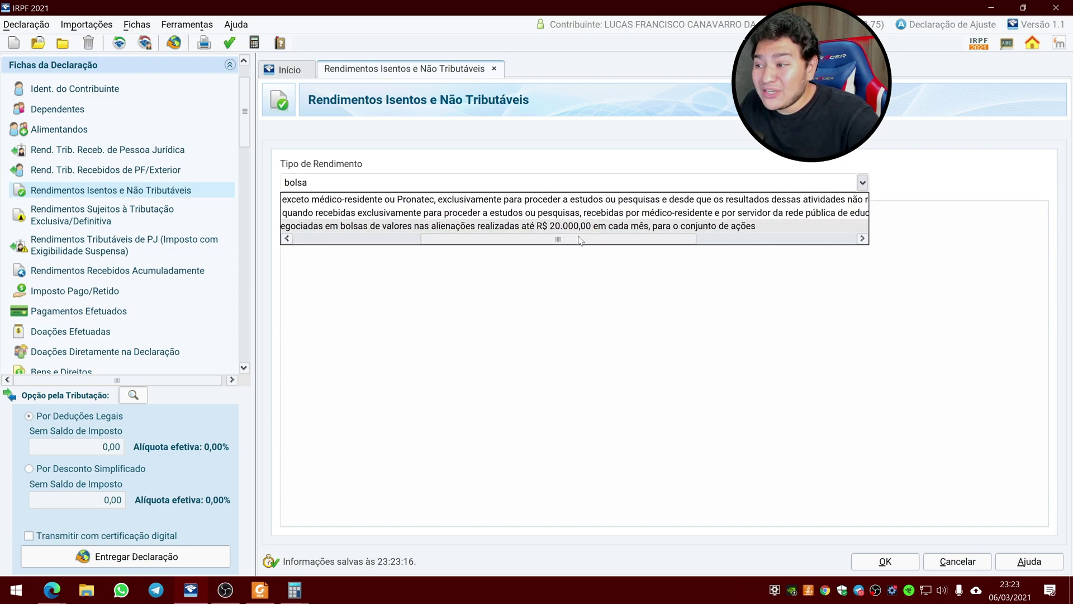
{"action": "left_click", "coordinate": [626, 226]}
Set the beneficiary to Titular and the value to 5000.
{"action": "left_click", "coordinate": [369, 258]}
{"action": "left_click", "coordinate": [306, 273]}
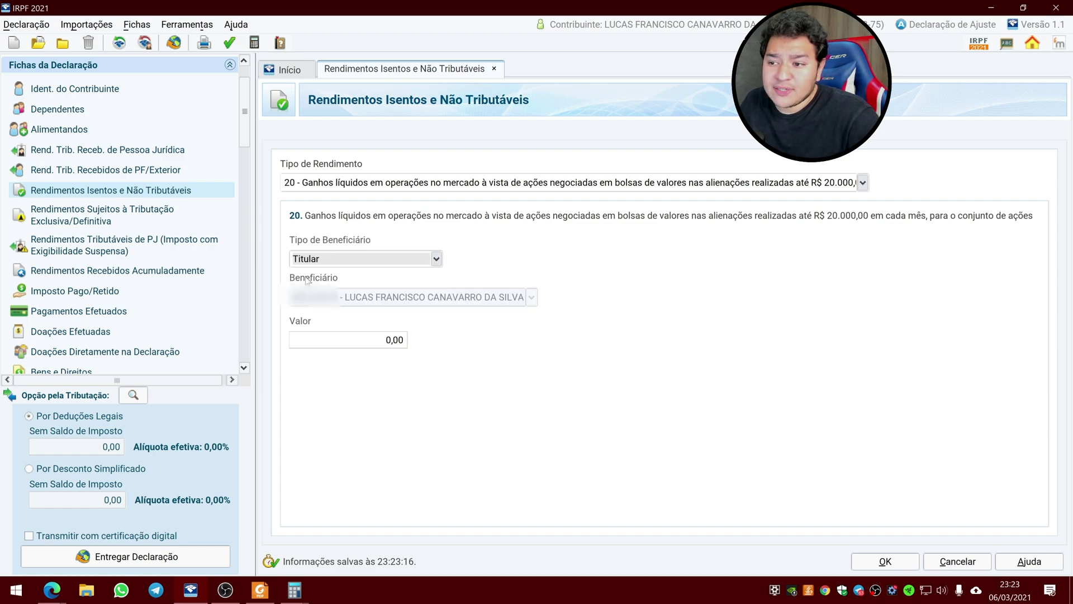
{"action": "left_click", "coordinate": [380, 343]}
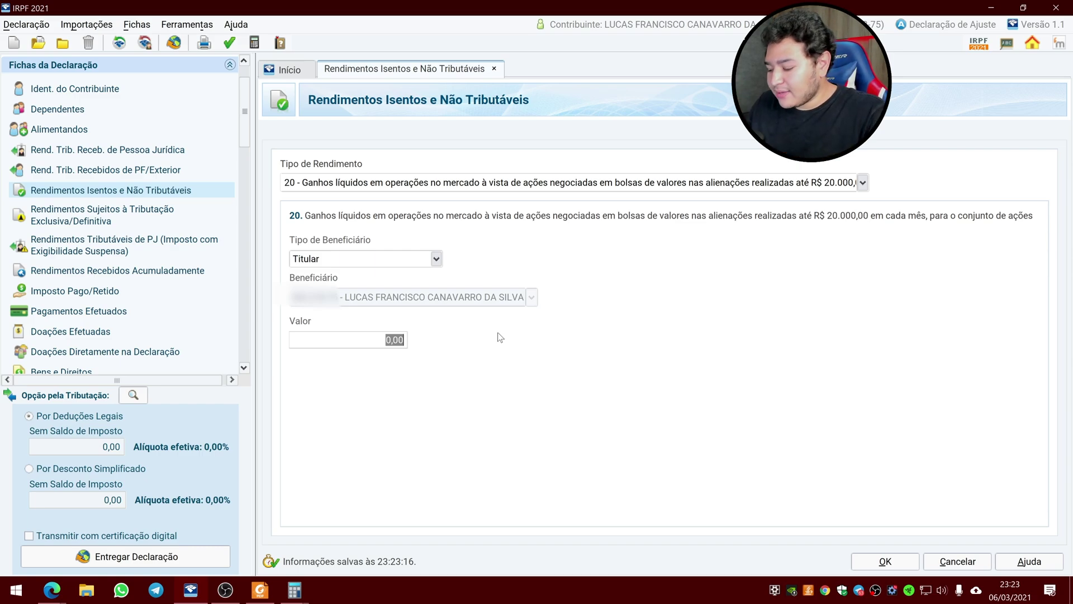
{"action": "type", "text": "5000"}
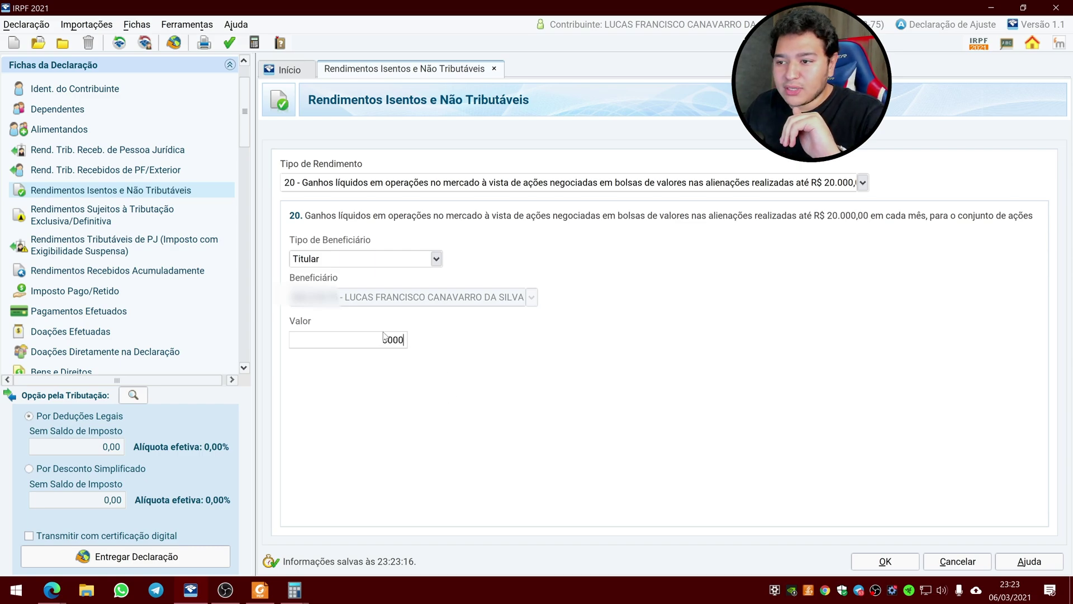
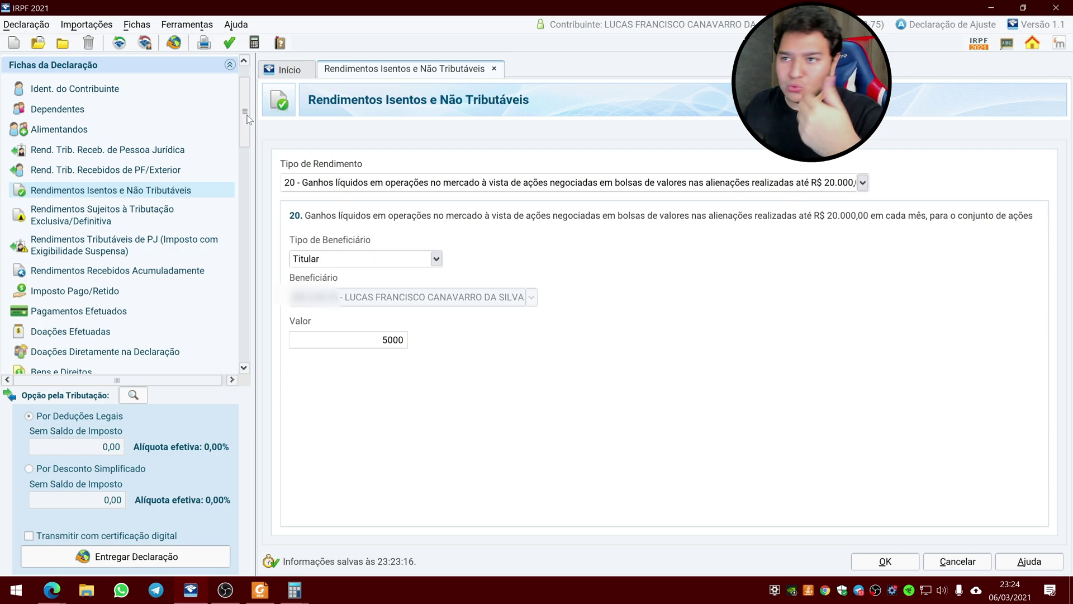
Scroll the Fichas list down to Renda Variável and open Operações Comuns / Day-Trade.
{"action": "left_click_drag", "start_coordinate": [247, 119], "coordinate": [249, 193]}
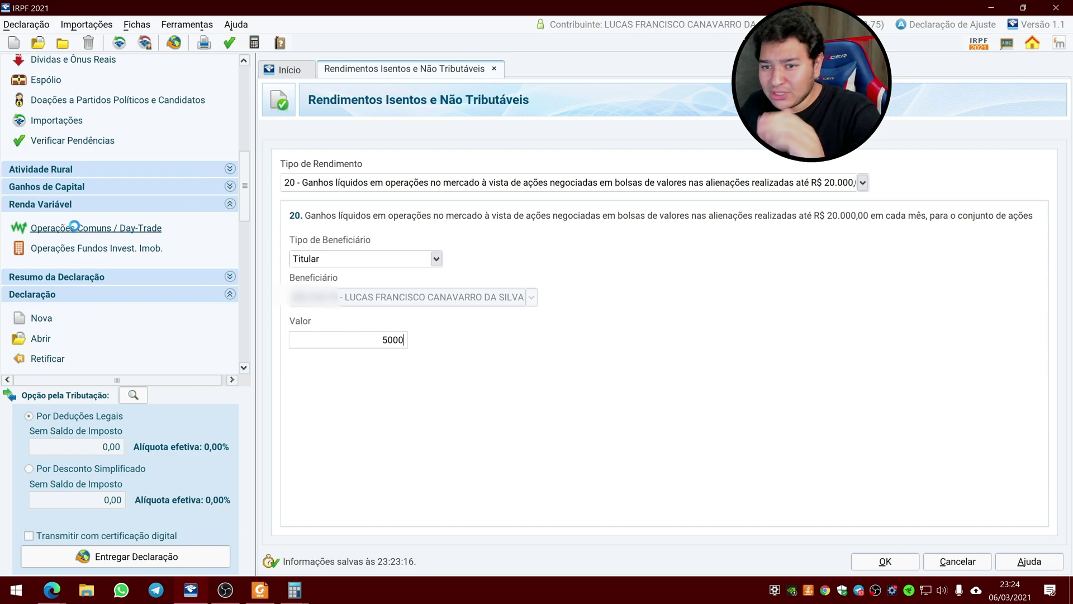
{"action": "left_click", "coordinate": [75, 230]}
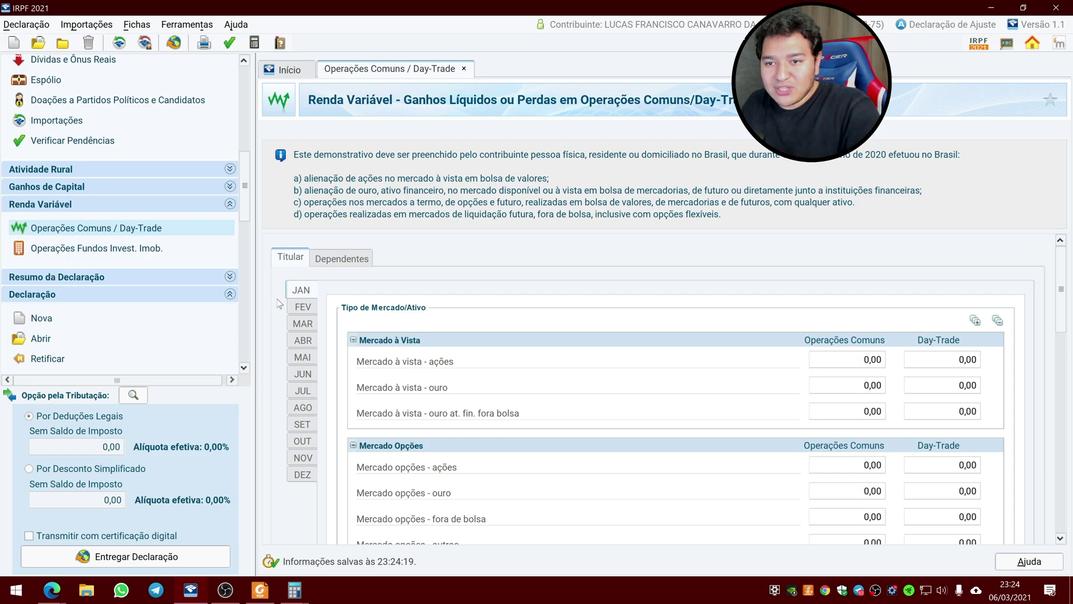
Select January and enter a 2.000,00 common-operation gain for Mercado à vista – ações.
{"action": "scroll", "coordinate": [430, 340], "scroll_direction": "down", "scroll_amount": 1}
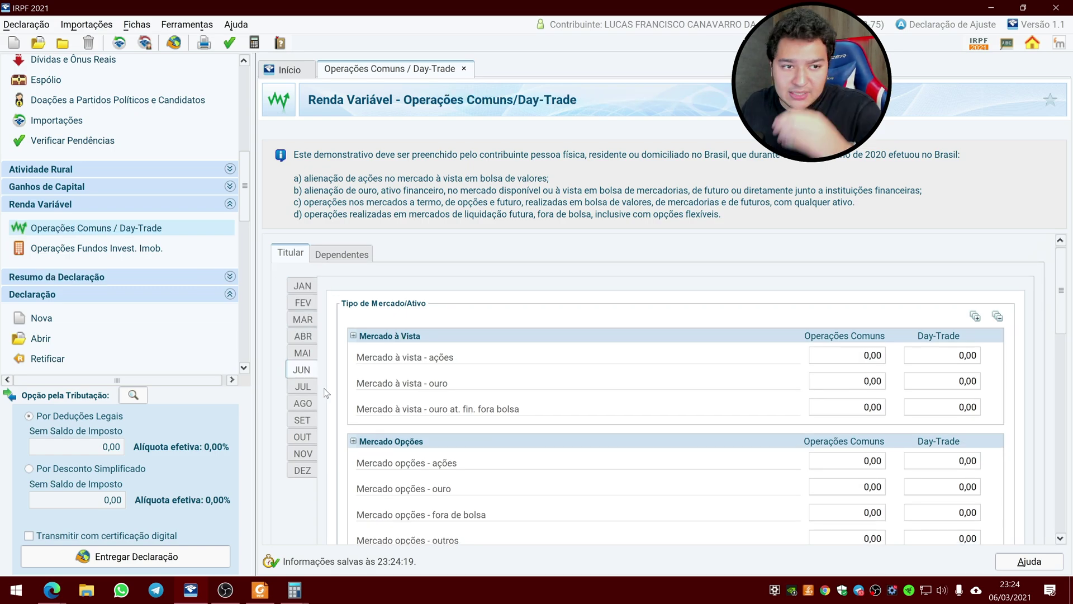
{"action": "left_click", "coordinate": [302, 286]}
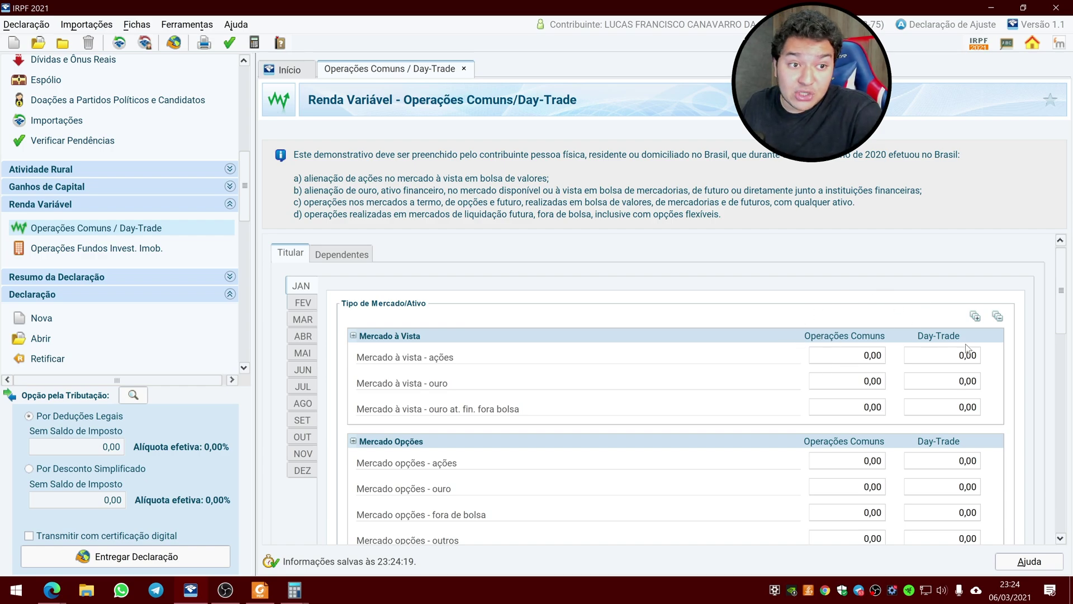
{"action": "left_click", "coordinate": [869, 358]}
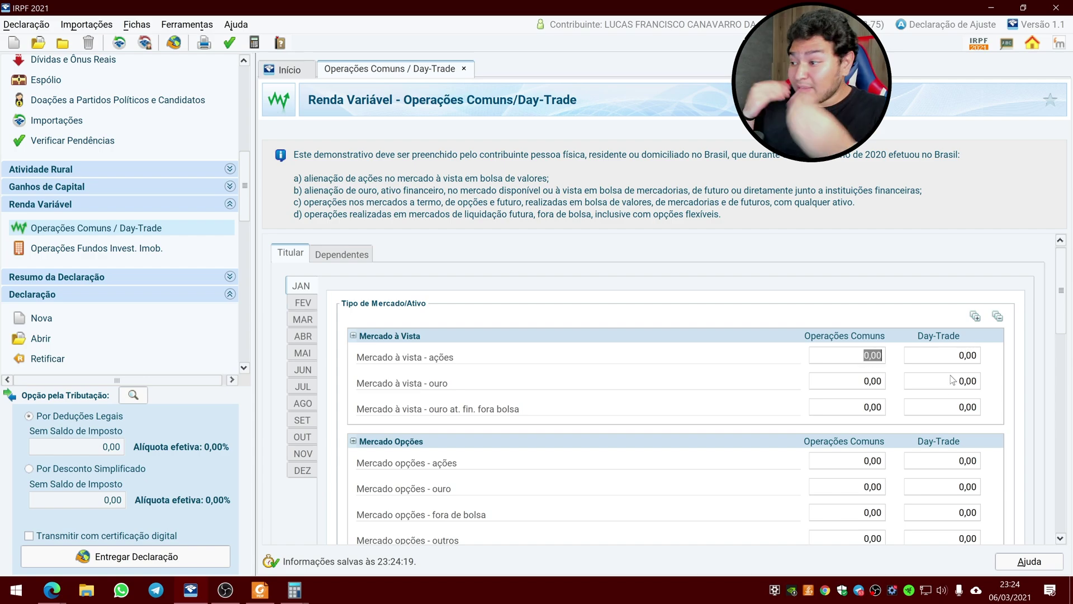
{"action": "scroll", "coordinate": [875, 425], "scroll_direction": "down", "scroll_amount": 1}
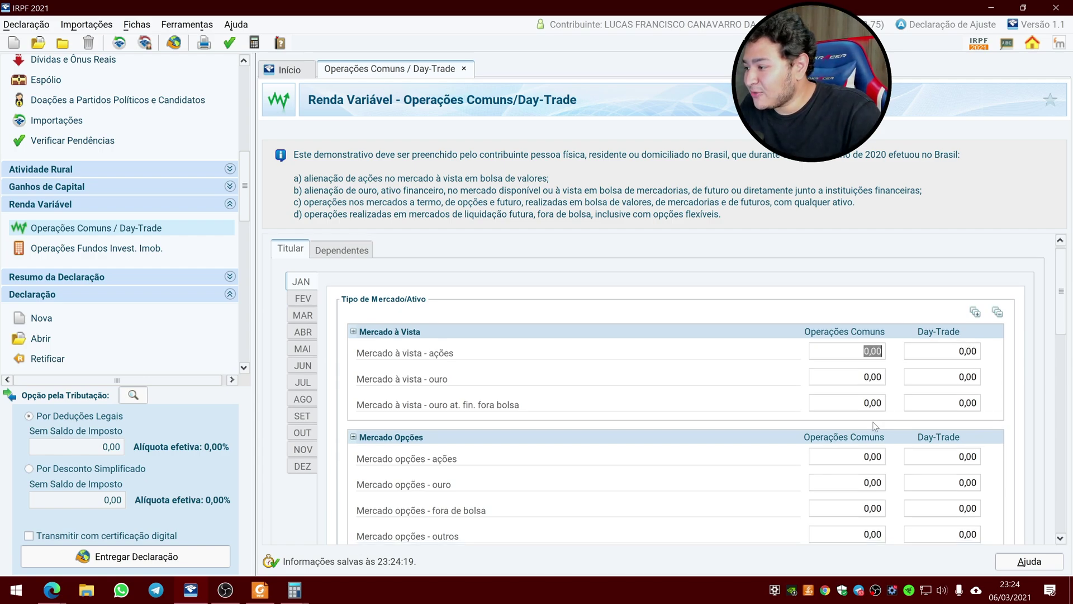
{"action": "scroll", "coordinate": [584, 430], "scroll_direction": "down", "scroll_amount": 1}
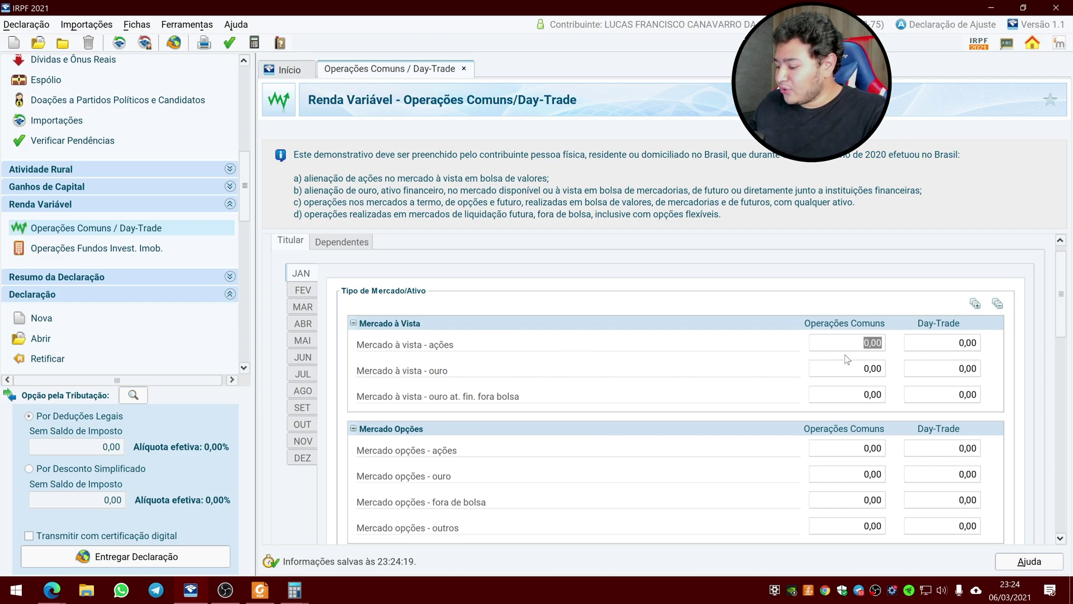
{"action": "type", "text": "2000"}
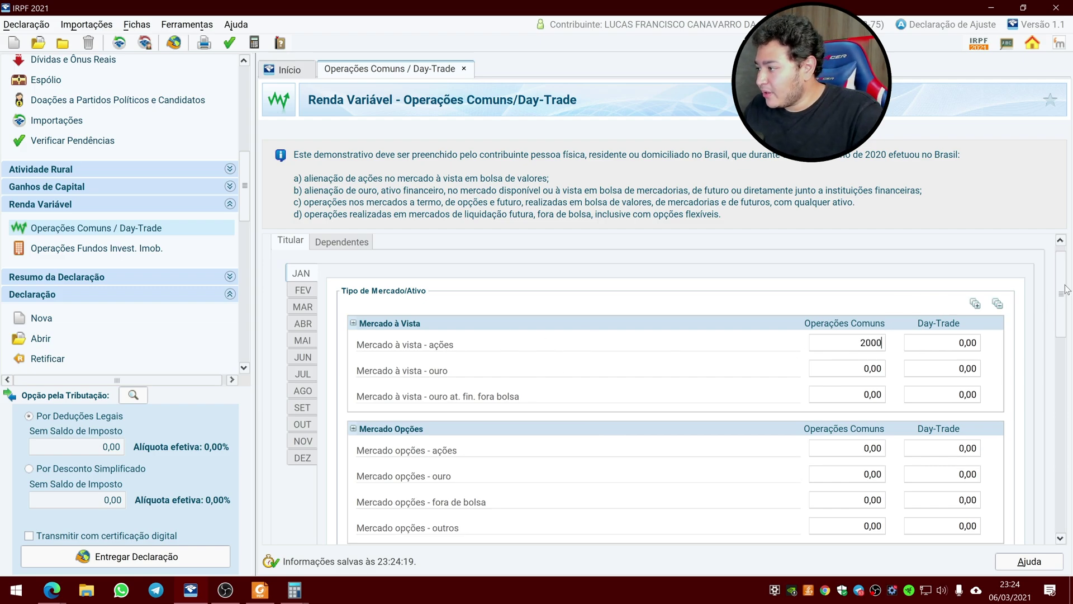
{"action": "left_click", "coordinate": [960, 346]}
After checking the tax due, enter 300,00 as January's Imposto pago.
{"action": "left_click_drag", "start_coordinate": [1059, 295], "coordinate": [1053, 445]}
{"action": "left_click_drag", "start_coordinate": [850, 395], "coordinate": [881, 394]}
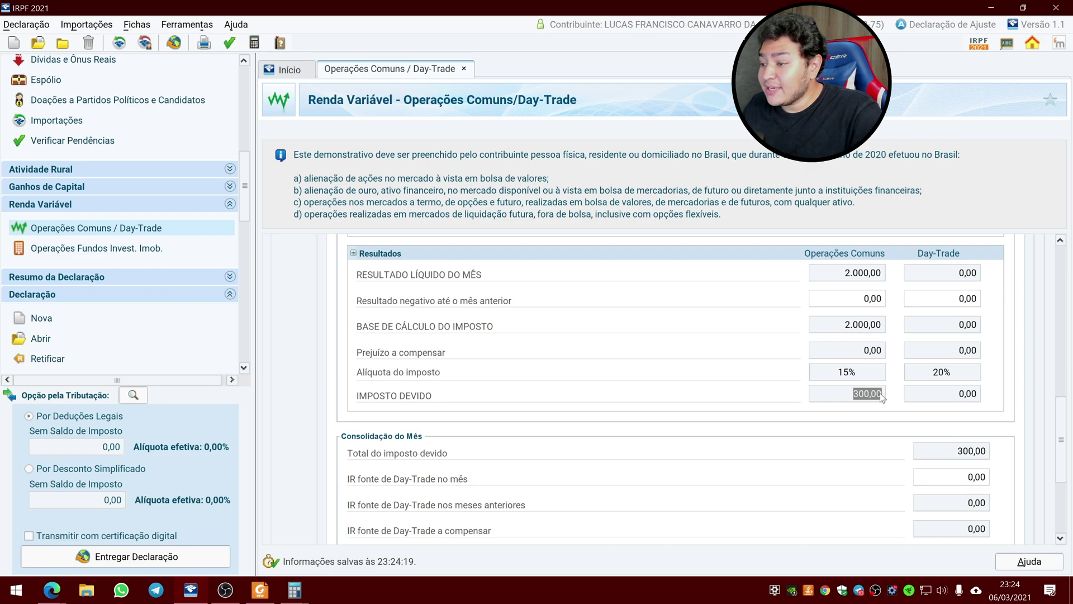
{"action": "left_click_drag", "start_coordinate": [958, 394], "coordinate": [977, 395]}
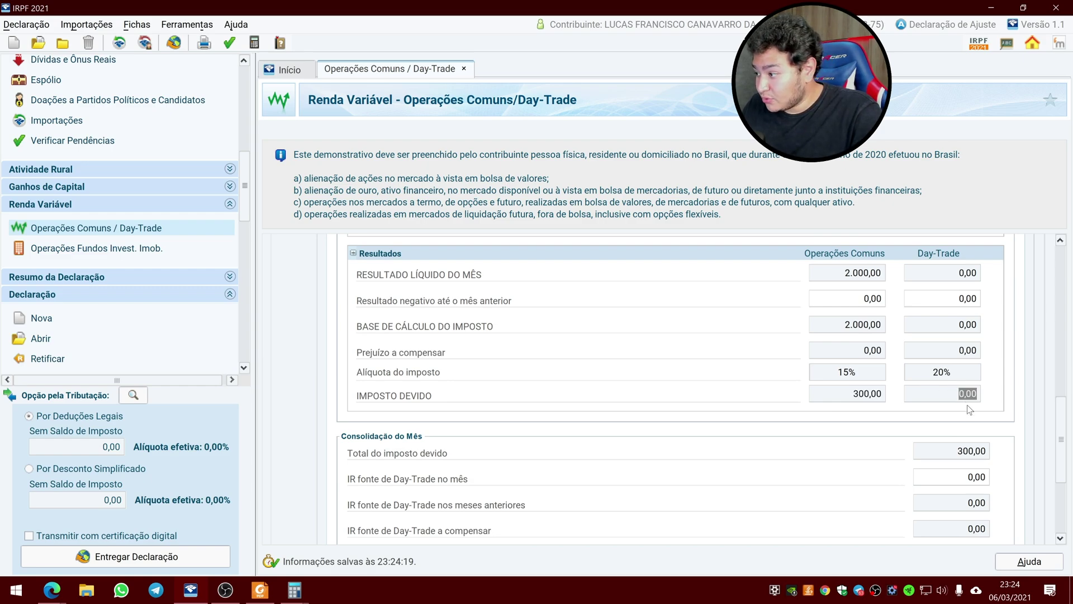
{"action": "left_click", "coordinate": [959, 399]}
{"action": "scroll", "coordinate": [894, 413], "scroll_direction": "down", "scroll_amount": 3}
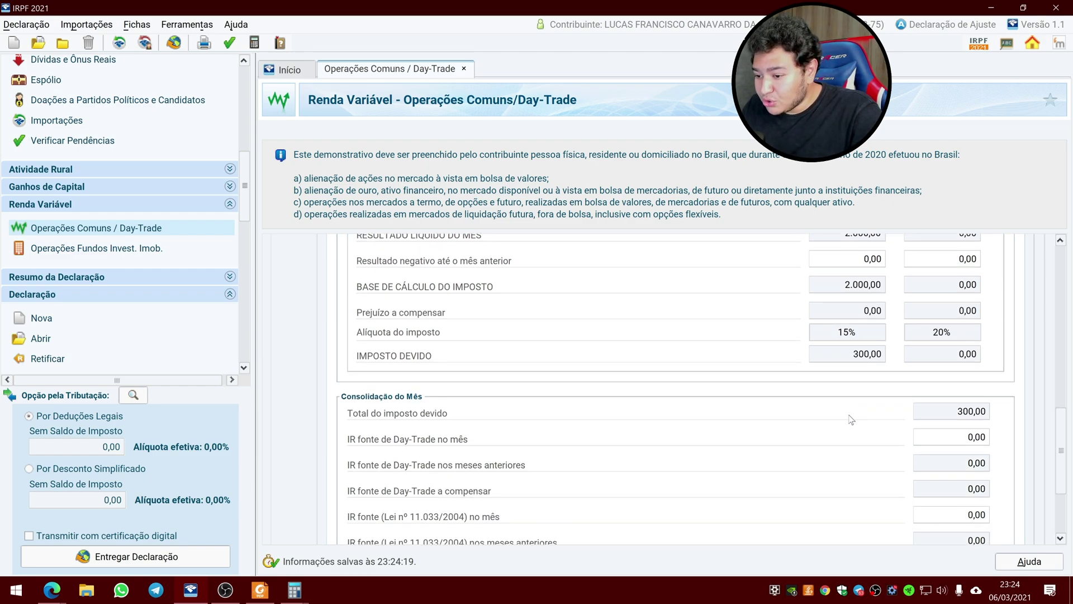
{"action": "scroll", "coordinate": [850, 428], "scroll_direction": "down", "scroll_amount": 3}
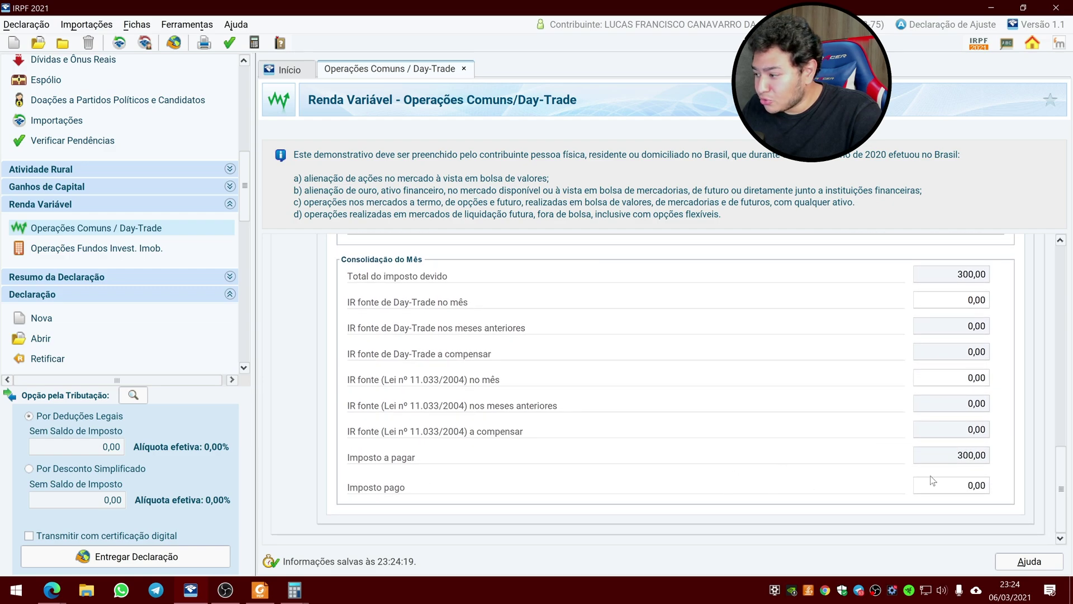
{"action": "left_click", "coordinate": [990, 486]}
{"action": "type", "text": "300"}
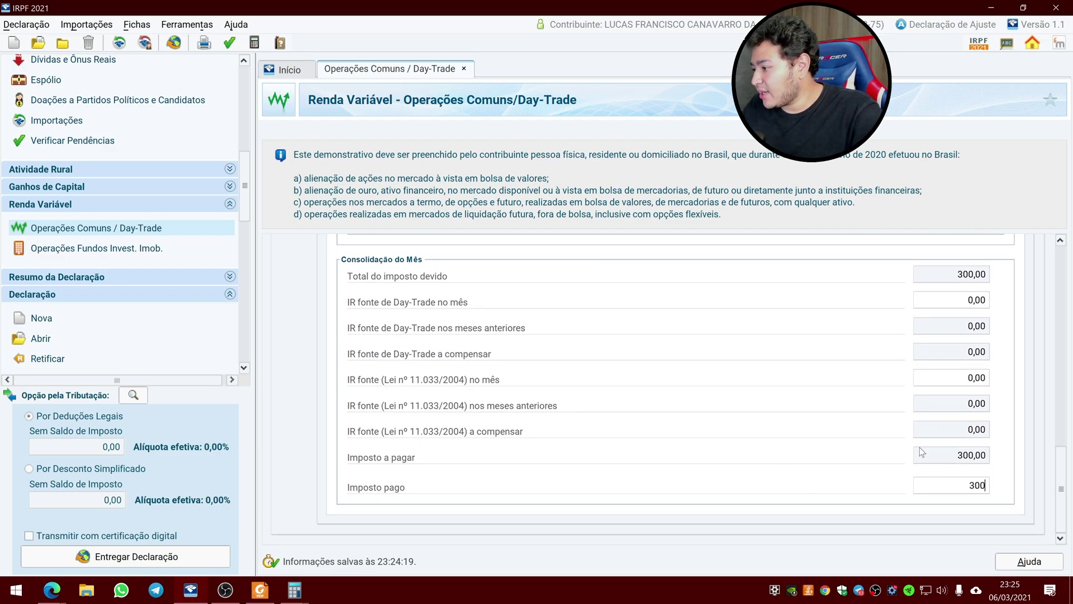
{"action": "key", "text": "Tab"}
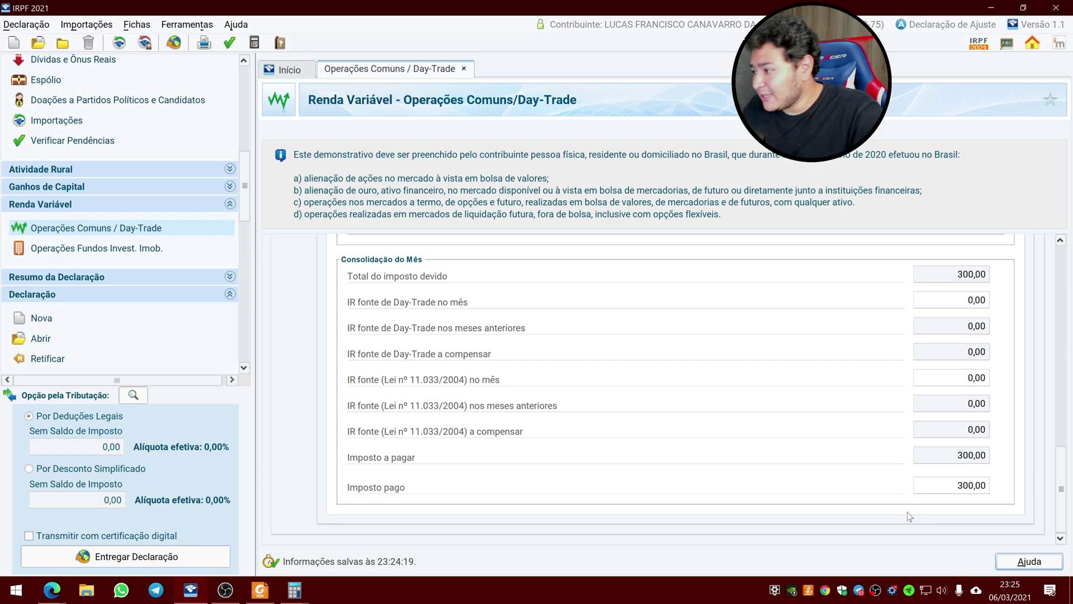
{"action": "left_click_drag", "start_coordinate": [1060, 461], "coordinate": [1070, 253]}
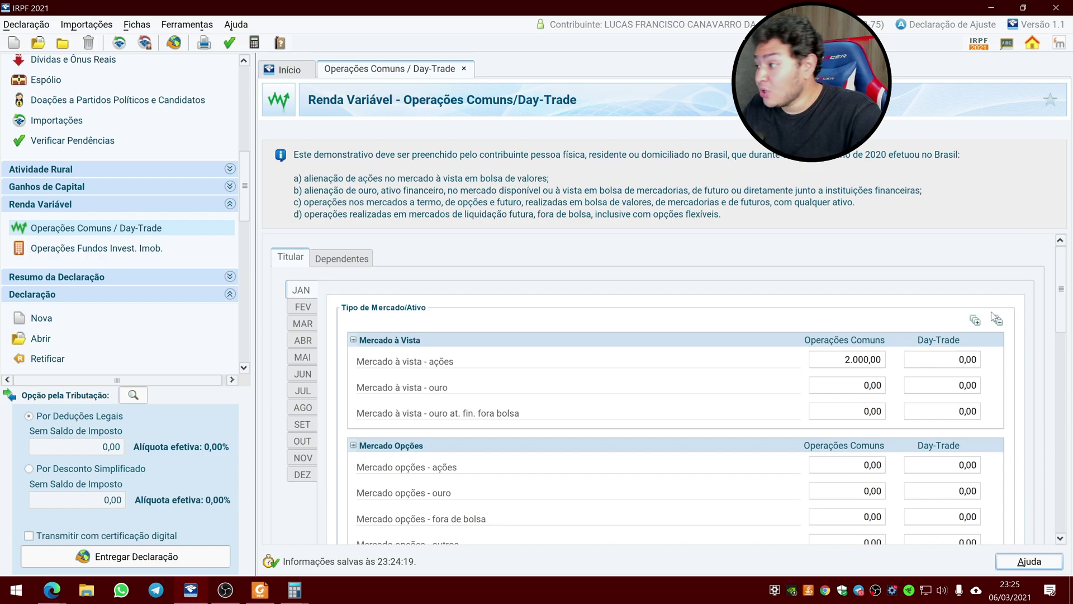
Enter a 2.000,00 January day-trade gain on spot-market shares and check the tax rates.
{"action": "left_click", "coordinate": [973, 361]}
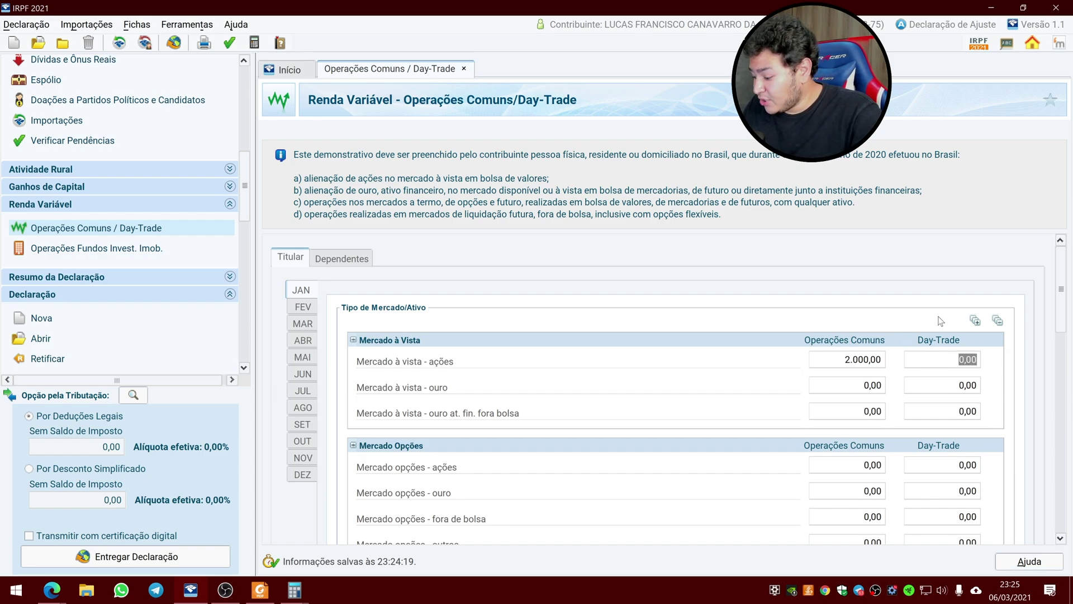
{"action": "type", "text": "2000"}
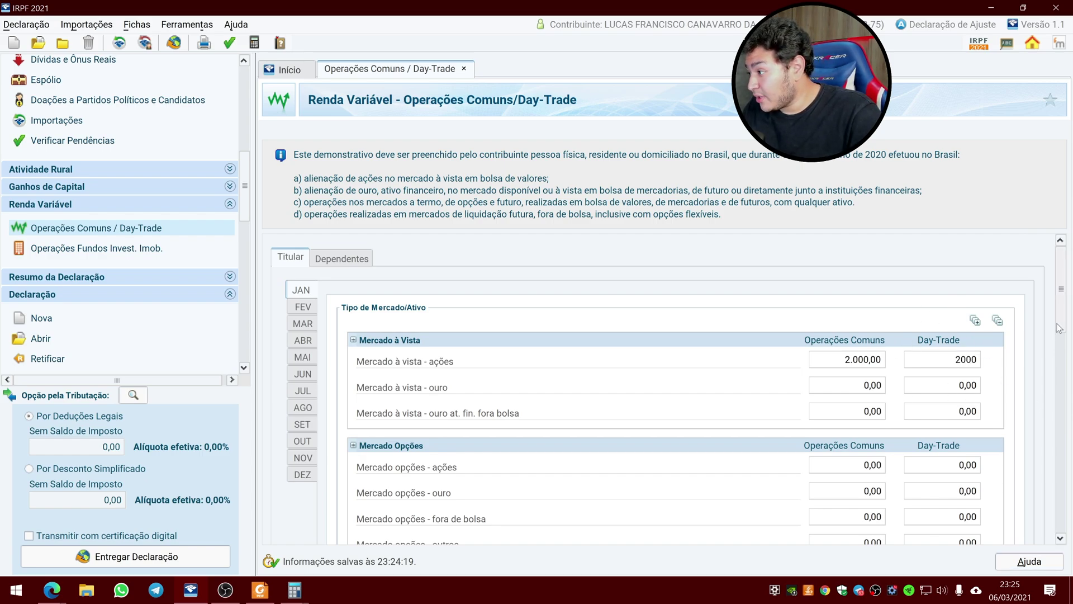
{"action": "key", "text": "Tab"}
{"action": "left_click_drag", "start_coordinate": [1060, 314], "coordinate": [1043, 398]}
{"action": "scroll", "coordinate": [1043, 398], "scroll_direction": "down", "scroll_amount": 3}
{"action": "left_click_drag", "start_coordinate": [932, 399], "coordinate": [948, 402]}
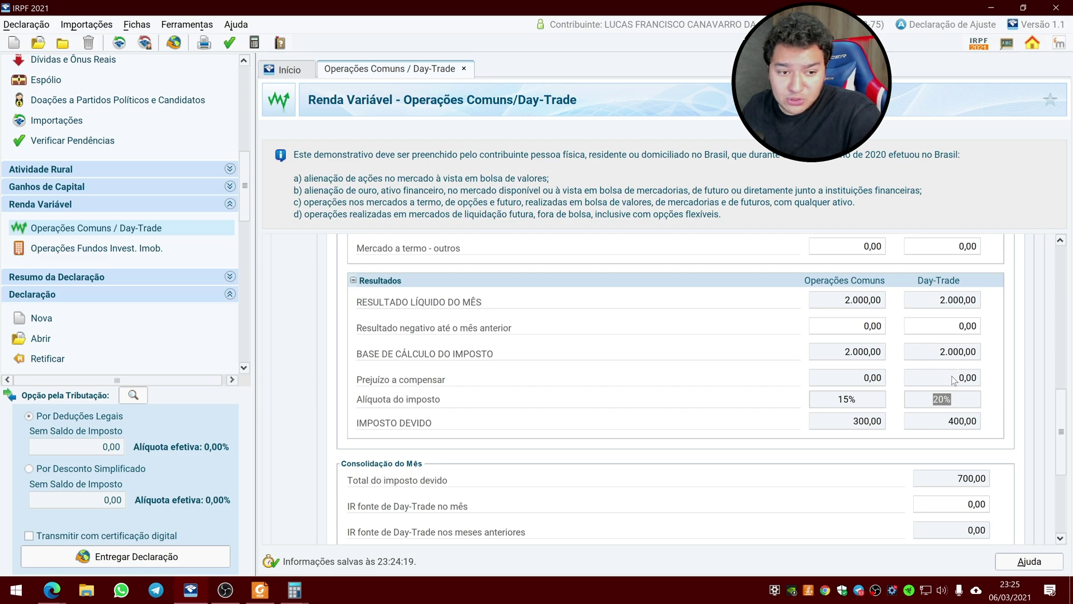
{"action": "left_click_drag", "start_coordinate": [842, 400], "coordinate": [855, 402]}
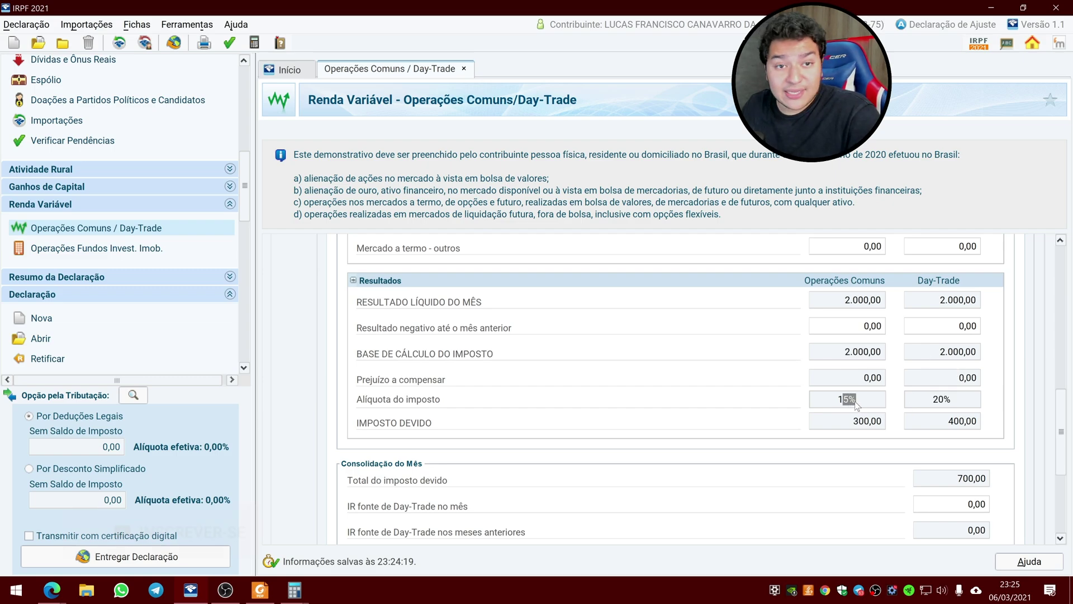
Change Imposto pago to 700,00 to match the total tax due.
{"action": "scroll", "coordinate": [950, 398], "scroll_direction": "down", "scroll_amount": 1}
{"action": "left_click_drag", "start_coordinate": [950, 394], "coordinate": [977, 398]}
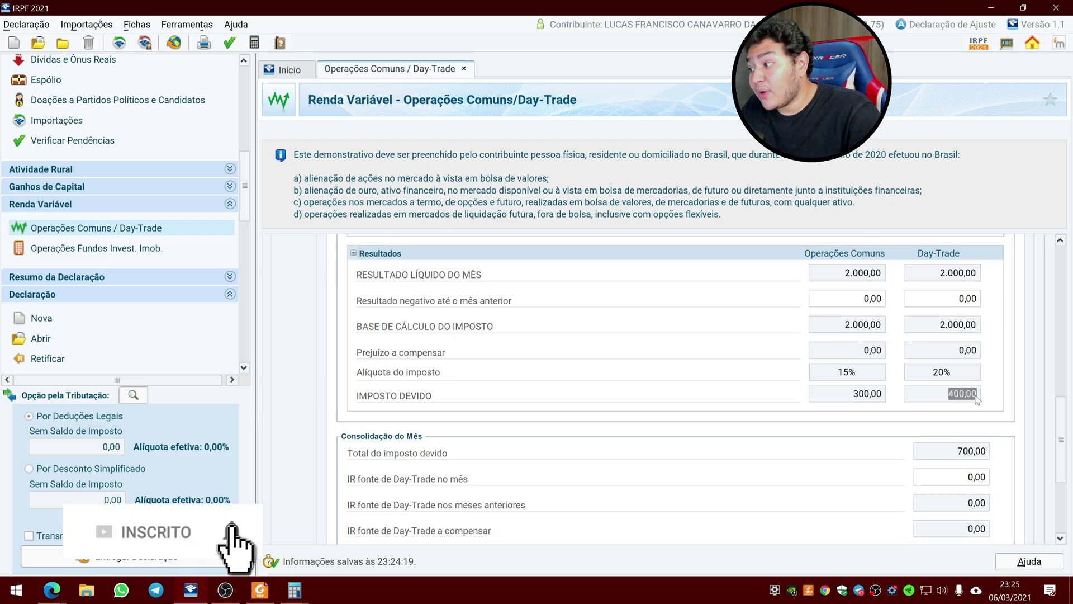
{"action": "left_click_drag", "start_coordinate": [957, 452], "coordinate": [982, 487]}
{"action": "scroll", "coordinate": [972, 475], "scroll_direction": "down", "scroll_amount": 5}
{"action": "type", "text": "700"}
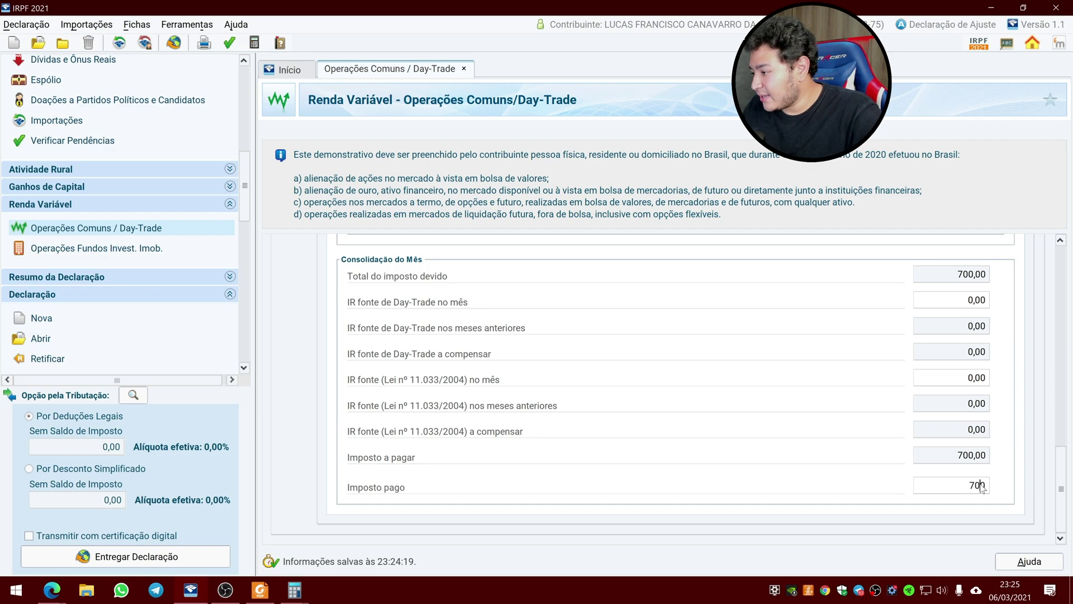
{"action": "key", "text": "Tab"}
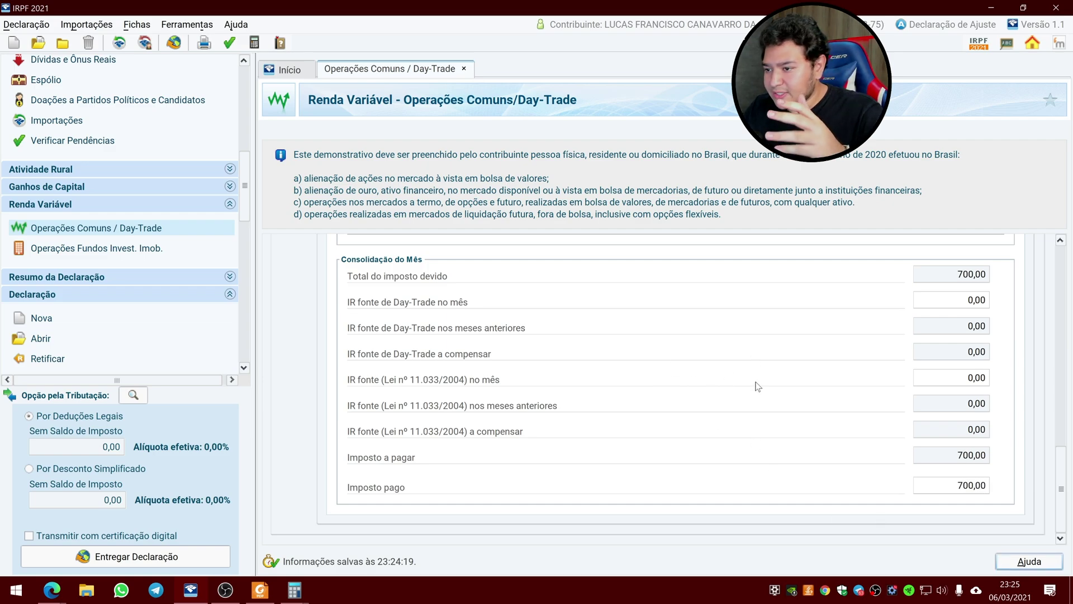
Scroll through the January form to review the month's net result.
{"action": "scroll", "coordinate": [1062, 447], "scroll_direction": "up", "scroll_amount": 2}
{"action": "left_click_drag", "start_coordinate": [1064, 445], "coordinate": [1062, 252]}
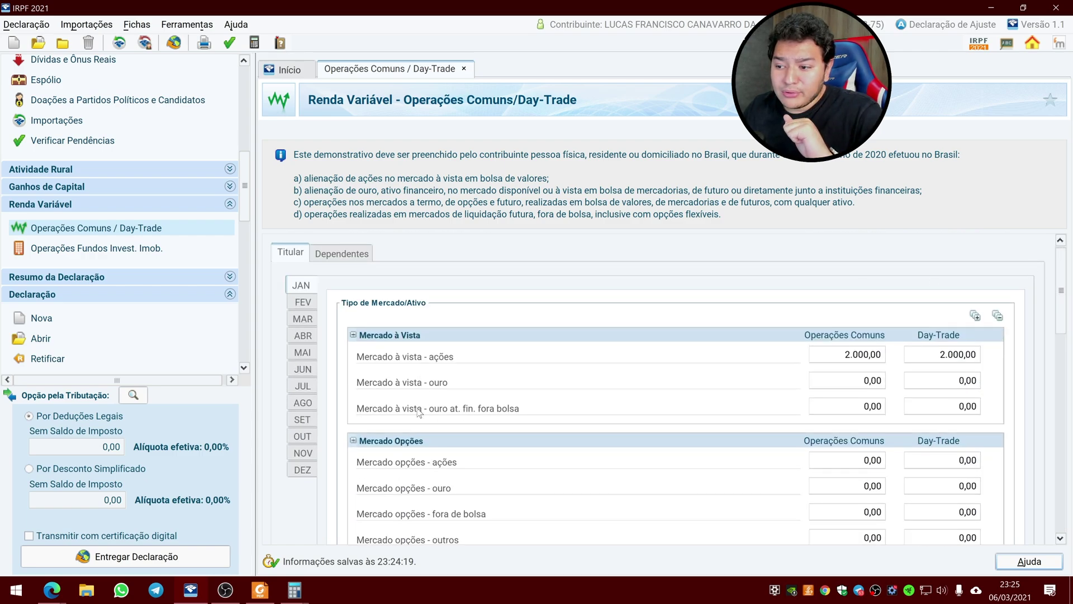
{"action": "scroll", "coordinate": [503, 391], "scroll_direction": "down", "scroll_amount": 2}
{"action": "scroll", "coordinate": [515, 399], "scroll_direction": "down", "scroll_amount": 2}
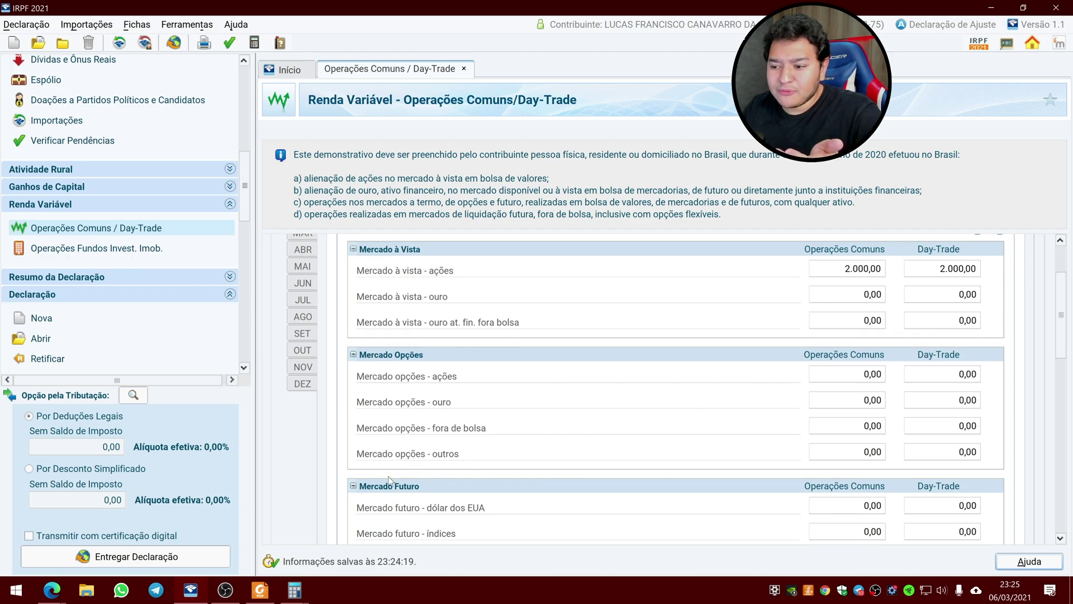
{"action": "left_click_drag", "start_coordinate": [1058, 298], "coordinate": [1028, 400]}
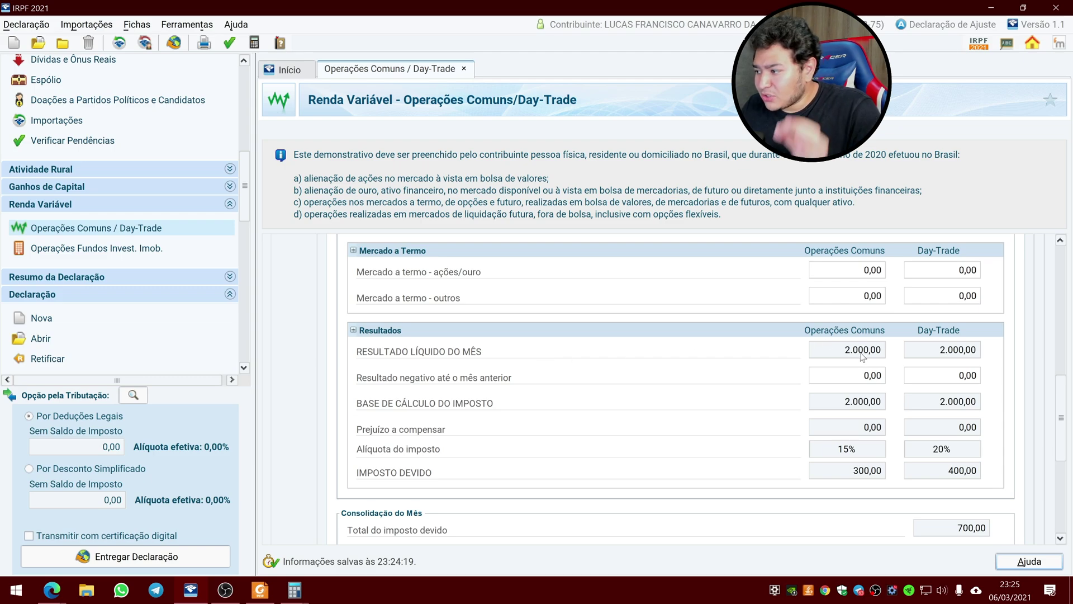
{"action": "left_click_drag", "start_coordinate": [846, 350], "coordinate": [866, 351]}
{"action": "scroll", "coordinate": [1062, 395], "scroll_direction": "up", "scroll_amount": 10}
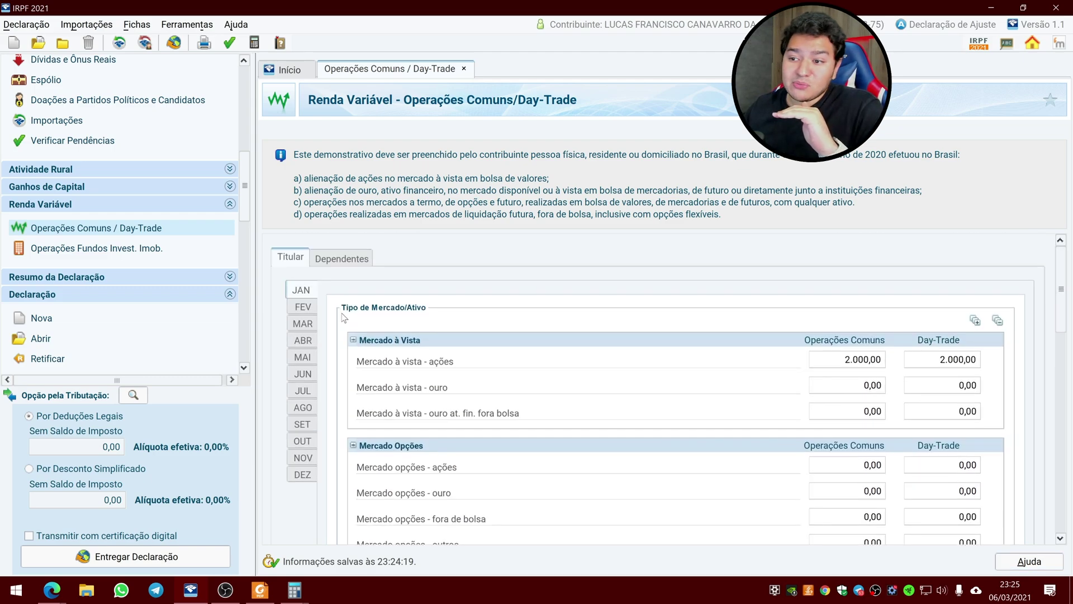
Check the May form and the Dependentes and Titular views, then minimize the declaration.
{"action": "left_click", "coordinate": [304, 356]}
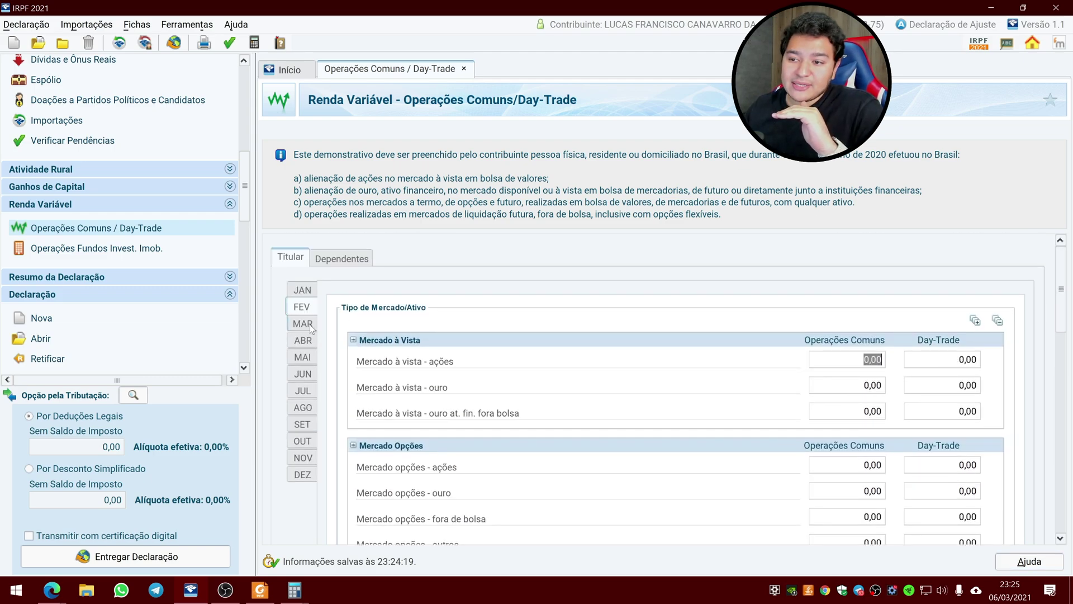
{"action": "left_click", "coordinate": [338, 262]}
{"action": "left_click", "coordinate": [286, 260]}
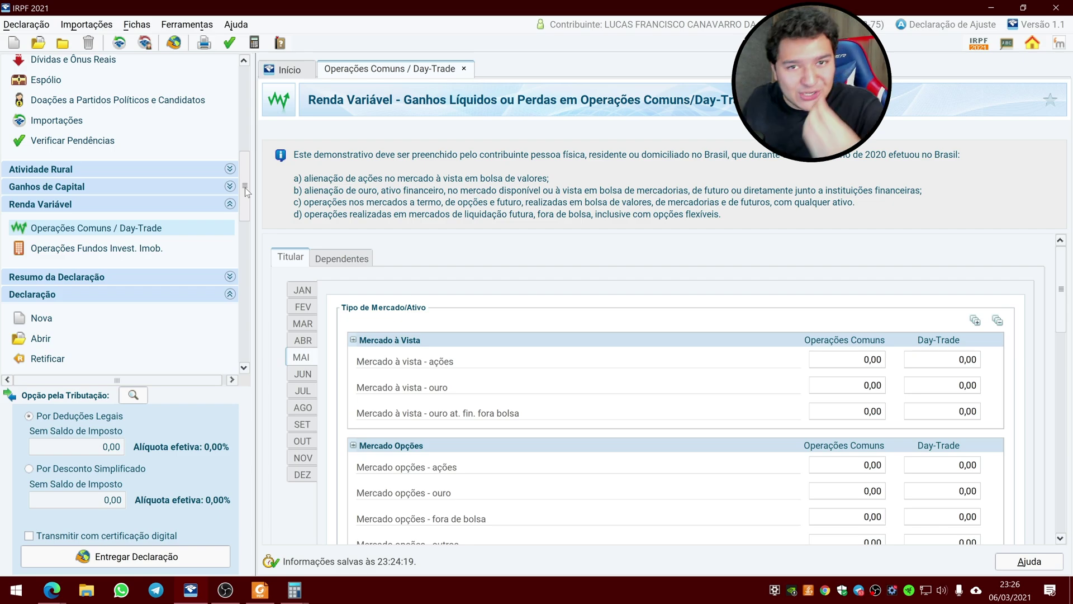
{"action": "left_click_drag", "start_coordinate": [245, 186], "coordinate": [246, 98]}
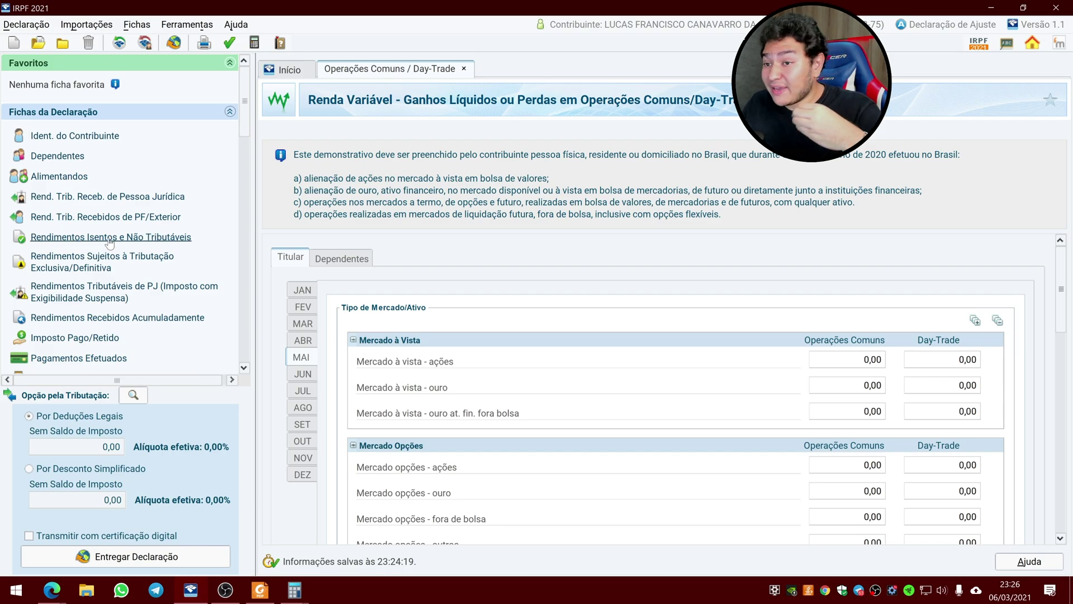
{"action": "left_click", "coordinate": [991, 7]}
Minimize the browser and close both calculators to reveal the RICO income report.
{"action": "left_click", "coordinate": [989, 8]}
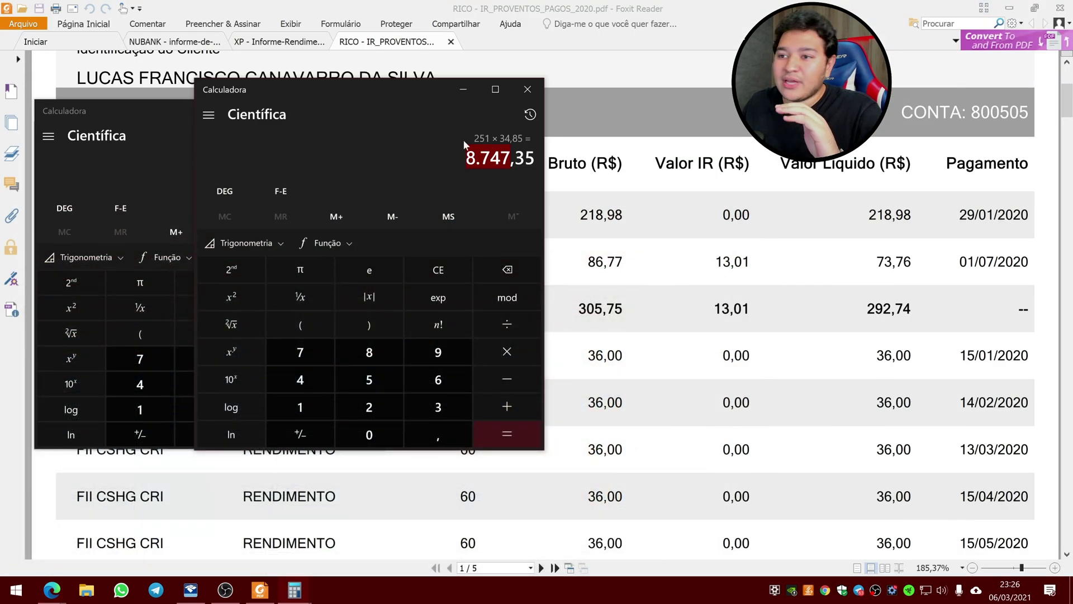
{"action": "left_click", "coordinate": [506, 110]}
{"action": "left_click", "coordinate": [366, 112]}
{"action": "scroll", "coordinate": [335, 268], "scroll_direction": "up", "scroll_amount": 3}
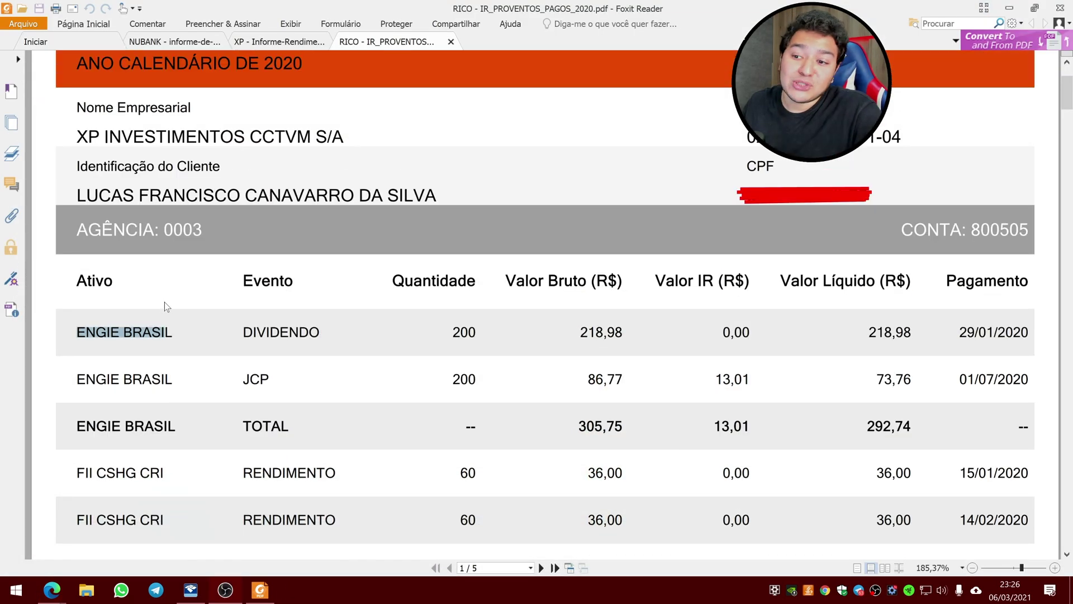
{"action": "scroll", "coordinate": [263, 353], "scroll_direction": "down", "scroll_amount": 2}
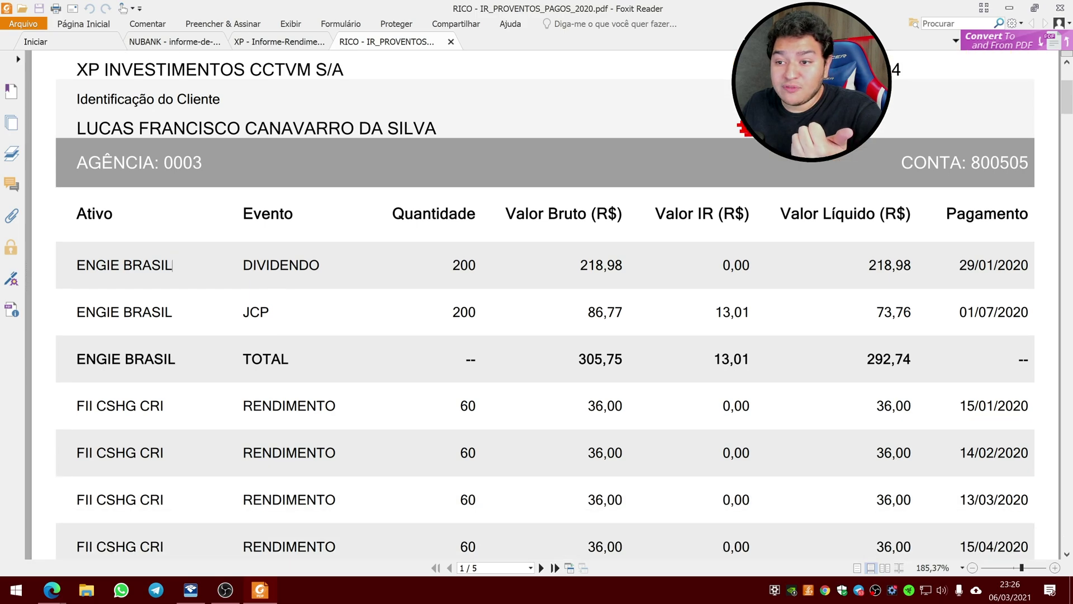
Select the ENGIE BRASIL DIVIDENDO and JCP event rows to compare them.
{"action": "left_click_drag", "start_coordinate": [251, 265], "coordinate": [320, 265]}
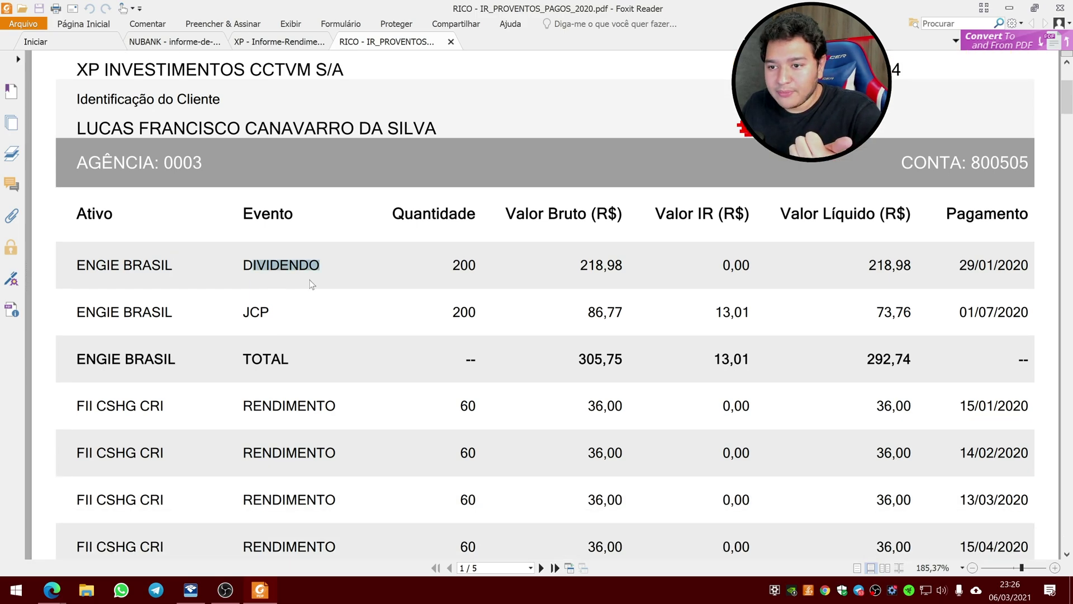
{"action": "left_click", "coordinate": [296, 294]}
{"action": "left_click_drag", "start_coordinate": [244, 312], "coordinate": [270, 312]}
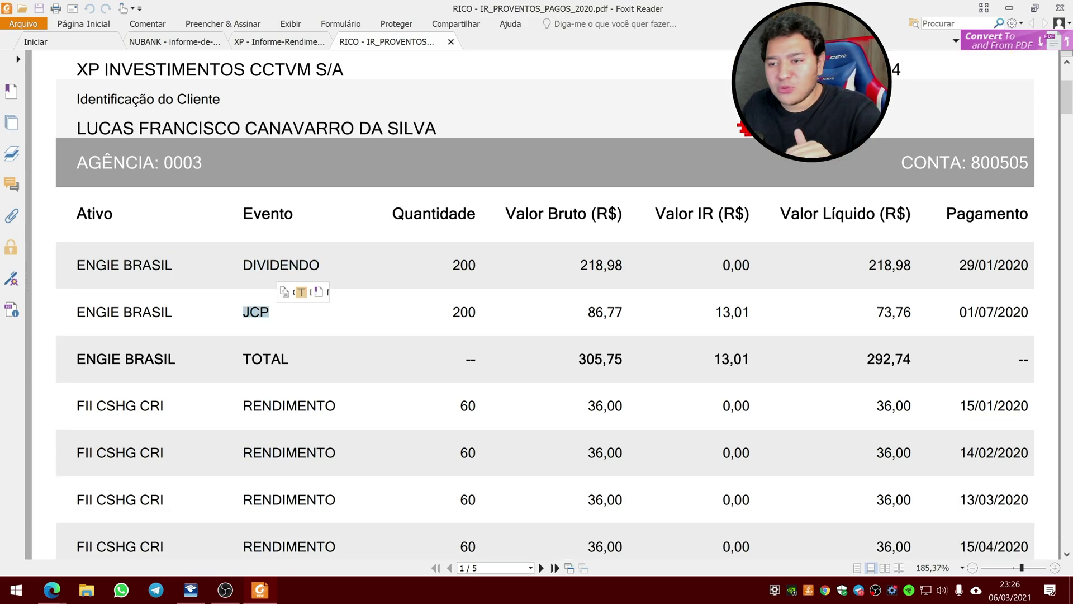
{"action": "left_click", "coordinate": [270, 312]}
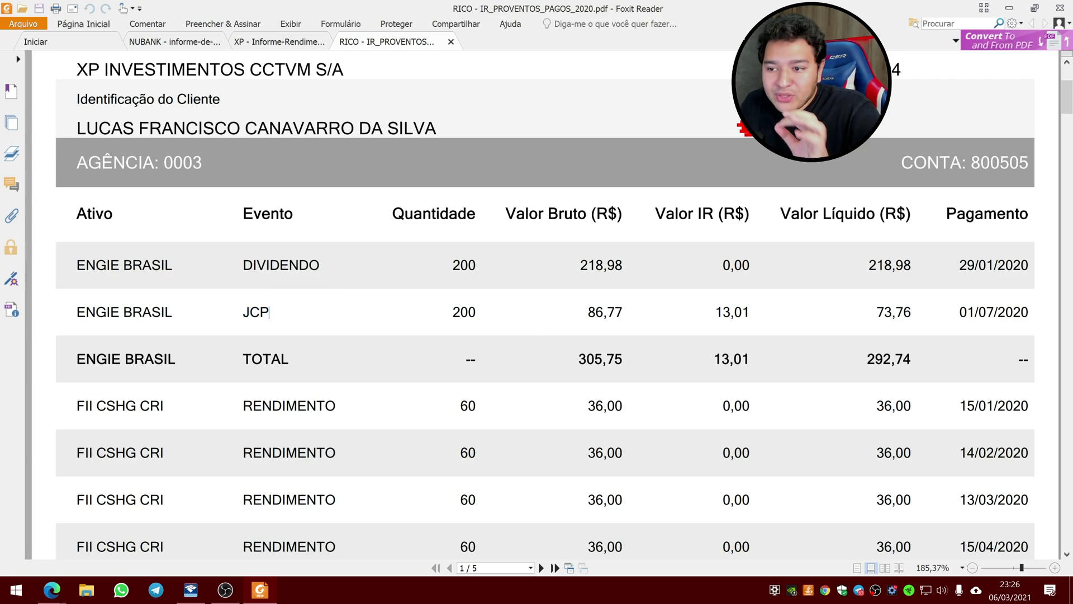
{"action": "double_click", "coordinate": [281, 265]}
{"action": "left_click", "coordinate": [244, 265]}
{"action": "left_click_drag", "start_coordinate": [244, 265], "coordinate": [320, 265]}
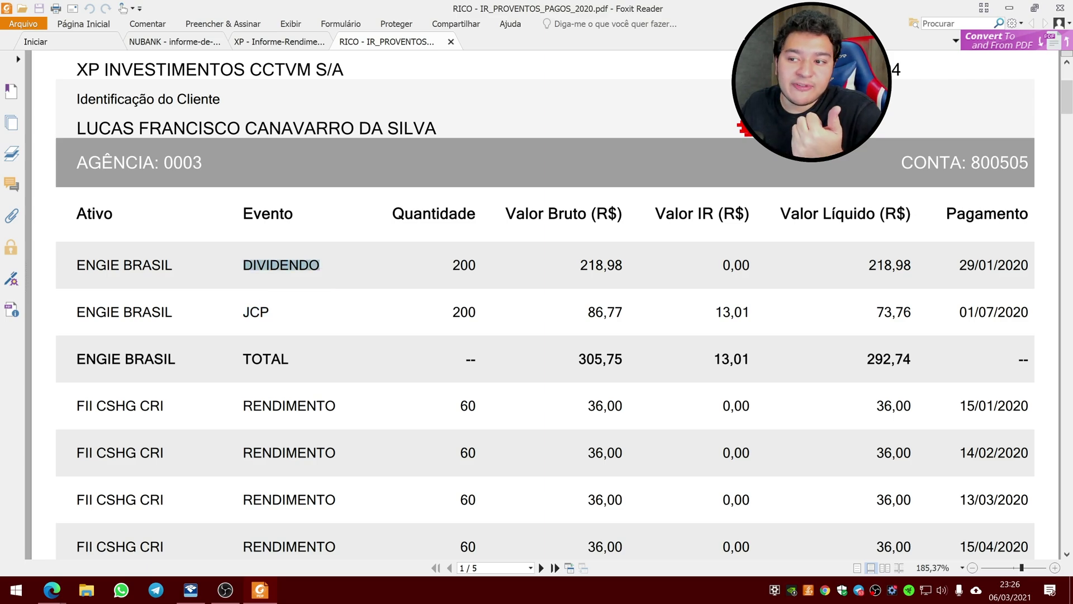
{"action": "left_click_drag", "start_coordinate": [243, 312], "coordinate": [270, 312]}
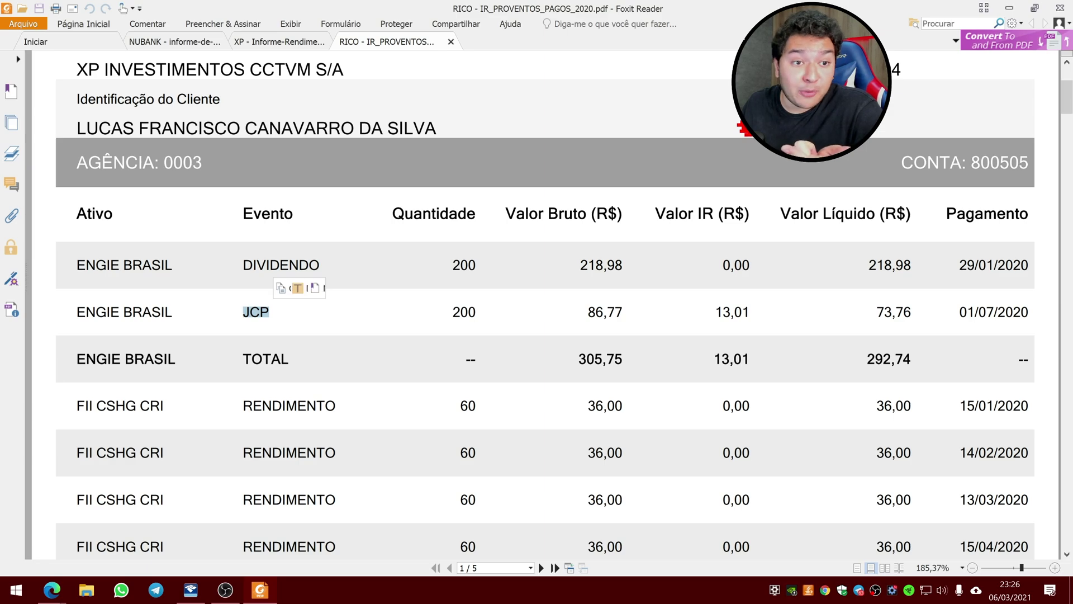
{"action": "left_click", "coordinate": [293, 302]}
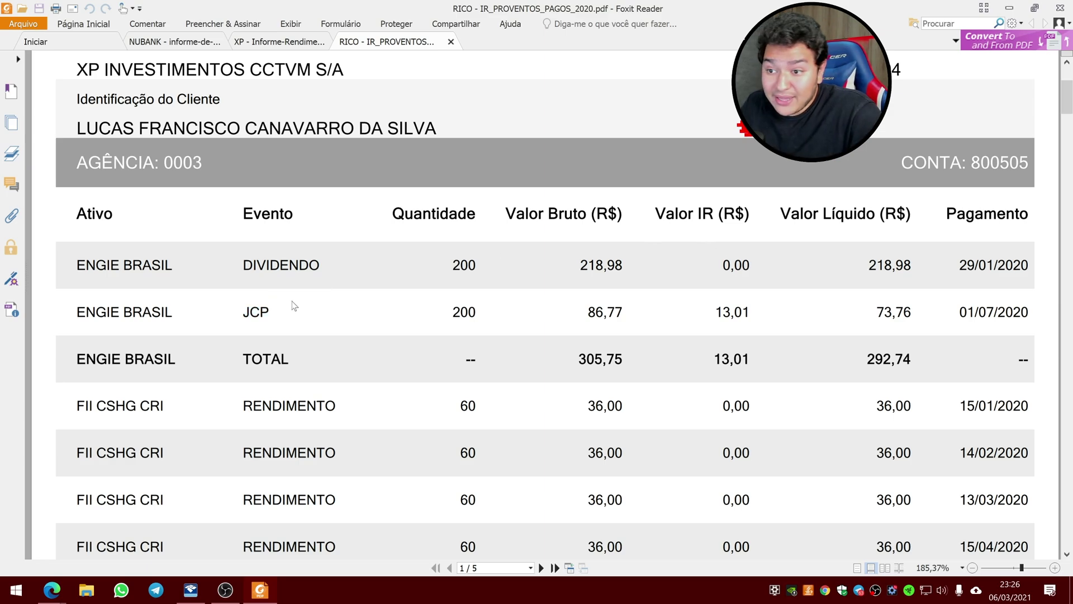
{"action": "left_click_drag", "start_coordinate": [244, 265], "coordinate": [320, 265]}
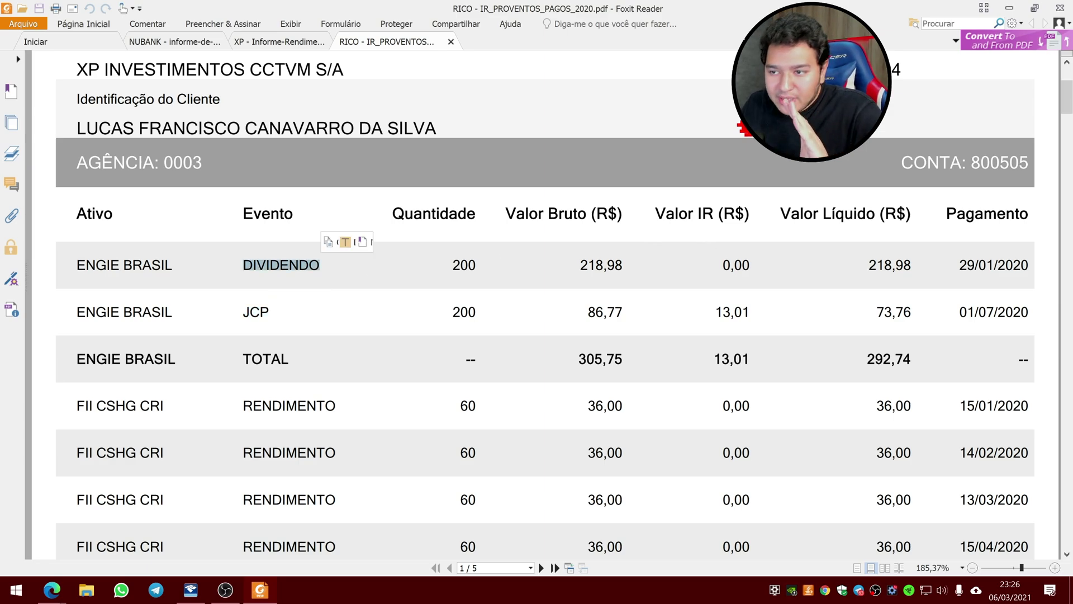
{"action": "left_click", "coordinate": [525, 286]}
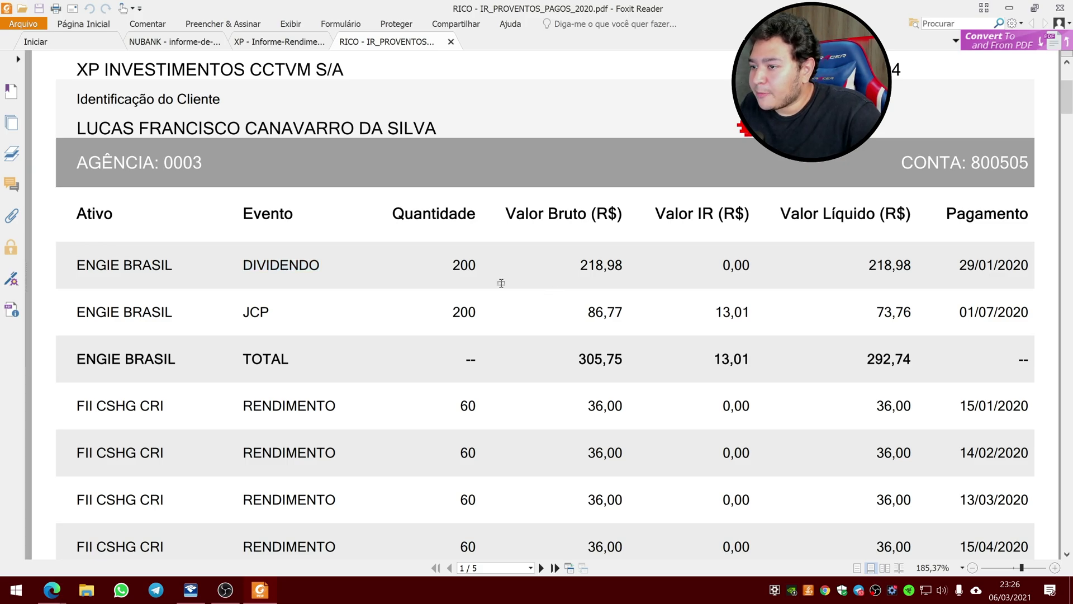
Back in the declaration, start a new Rendimentos Isentos entry of type 18, Bonificações em ações.
{"action": "left_click", "coordinate": [191, 590]}
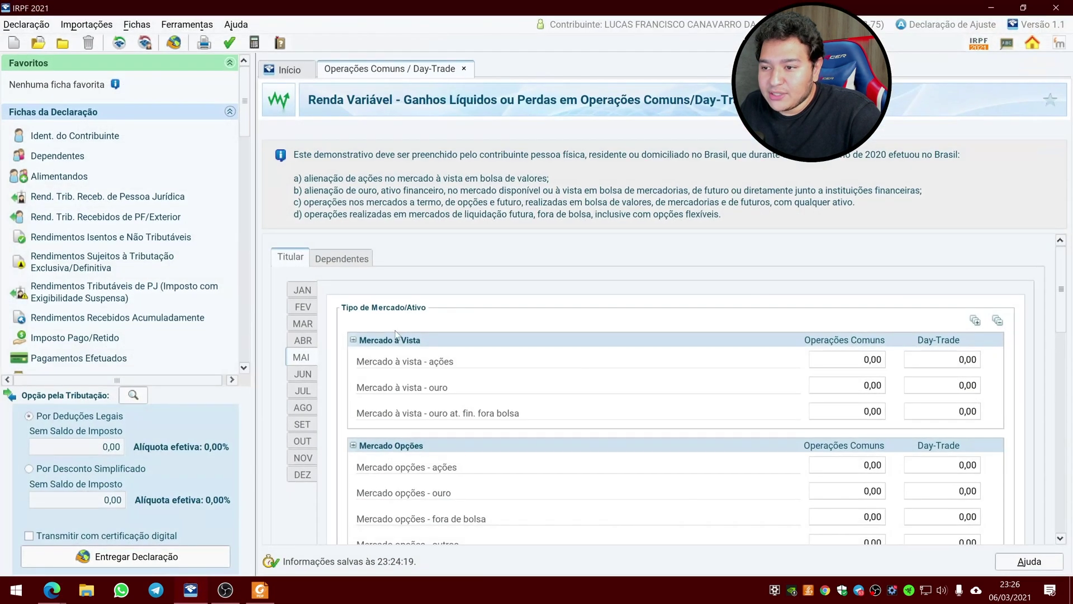
{"action": "left_click", "coordinate": [110, 239]}
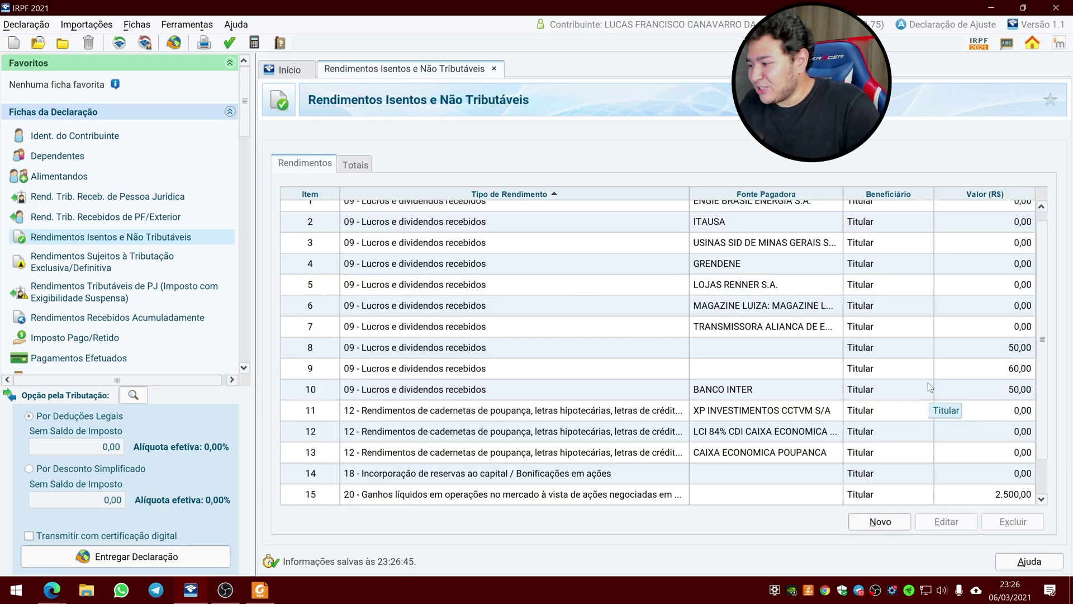
{"action": "left_click", "coordinate": [877, 519]}
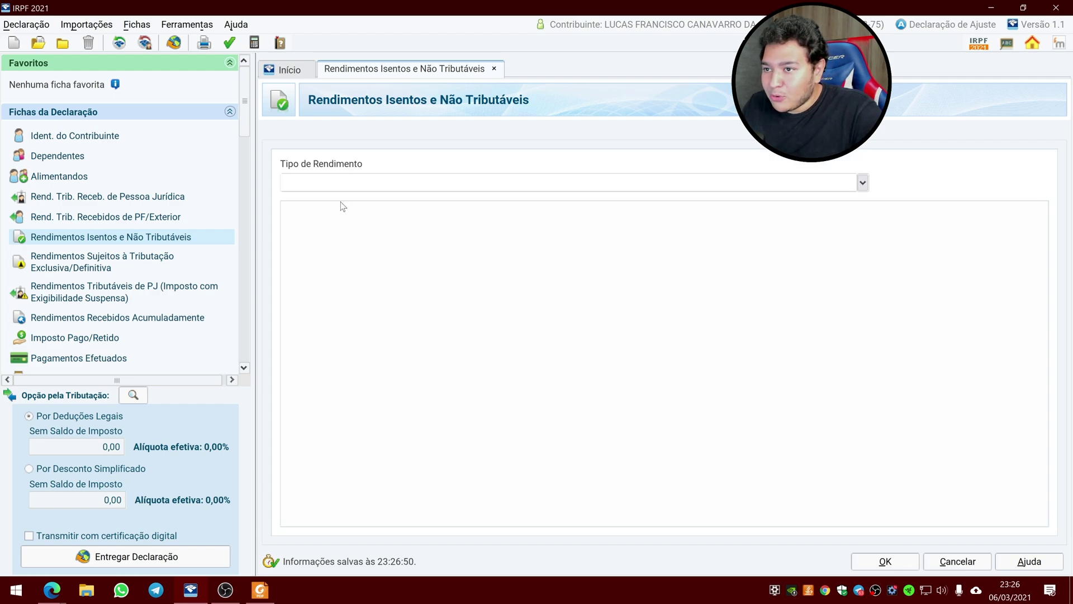
{"action": "type", "text": "boni"}
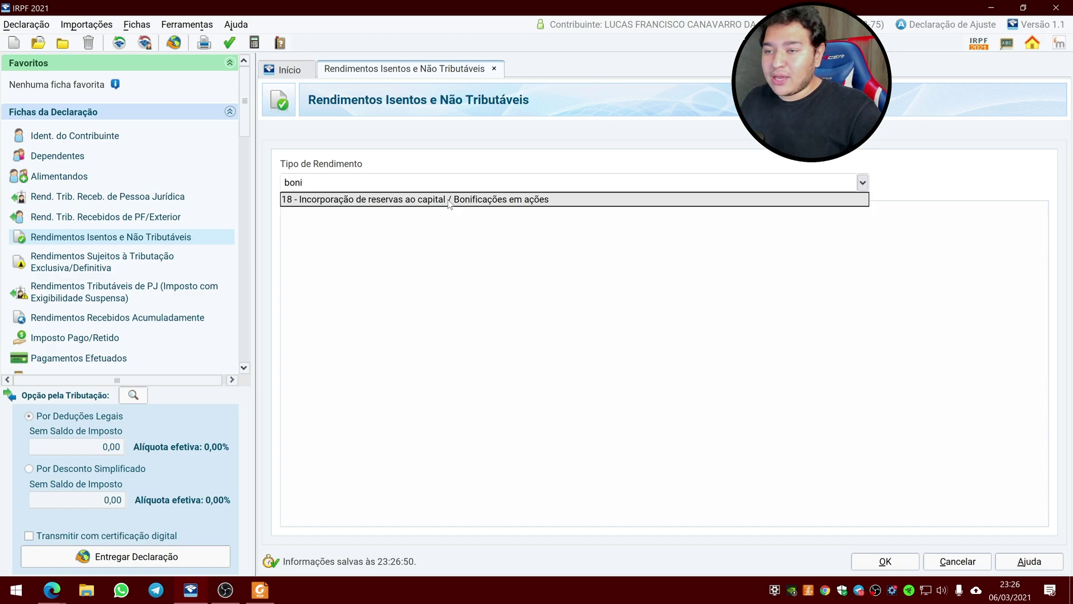
{"action": "left_click", "coordinate": [449, 200]}
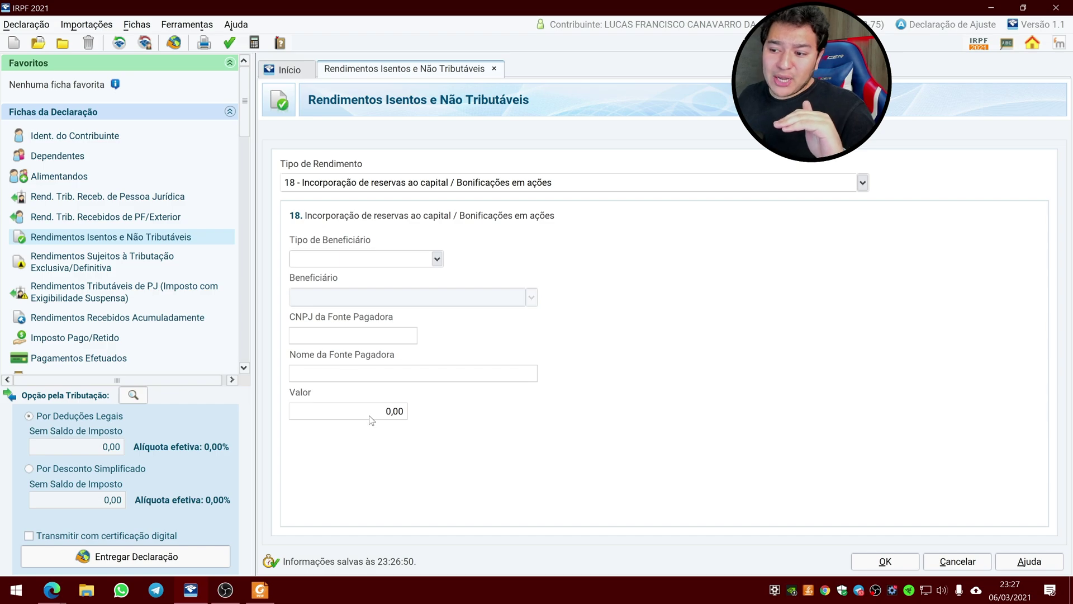
{"action": "key", "text": "Tab"}
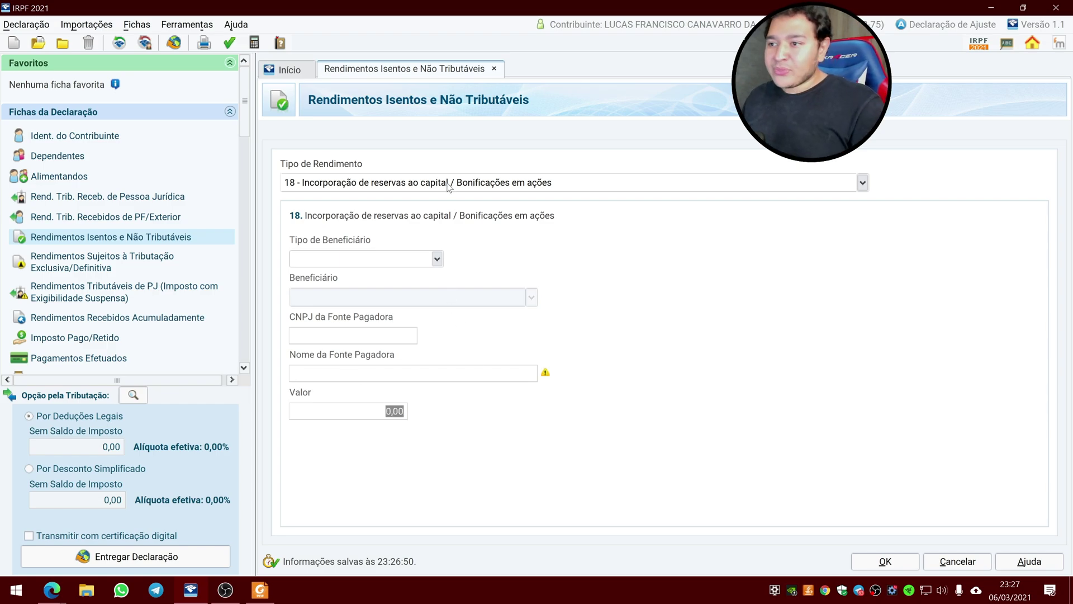
{"action": "key", "text": "Tab"}
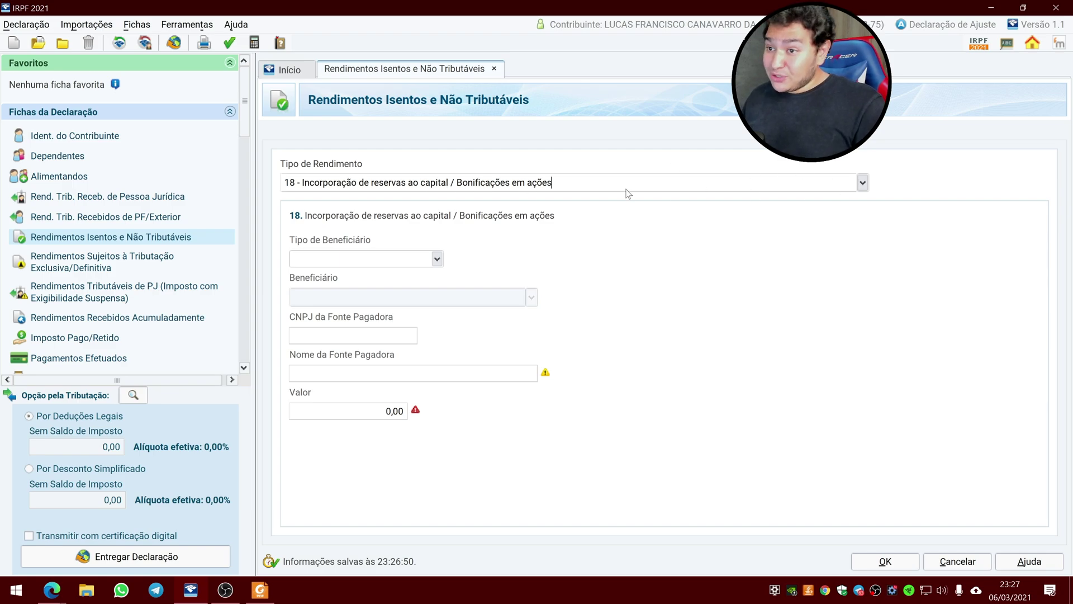
{"action": "key", "text": "ctrl+a"}
Change the income type to 09 – Lucros e dividendos recebidos with Titular as beneficiary.
{"action": "type", "text": "divi"}
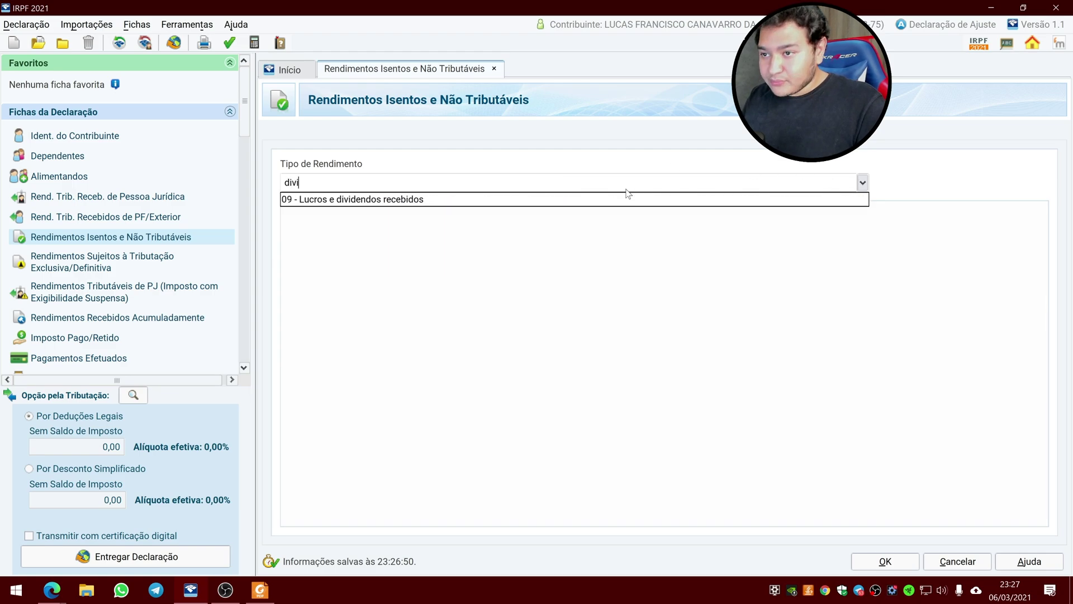
{"action": "left_click", "coordinate": [358, 200]}
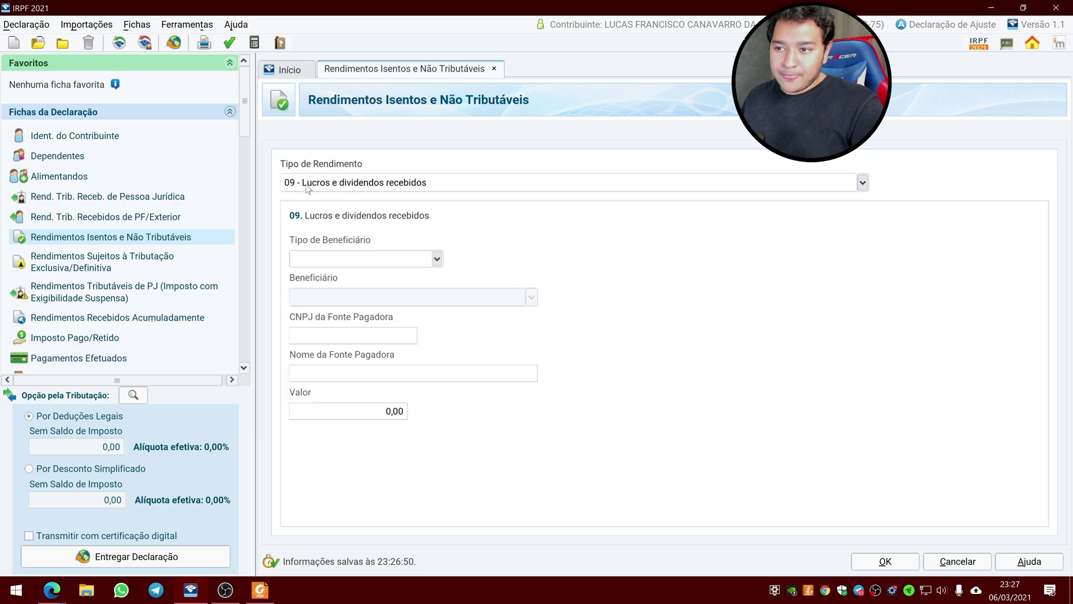
{"action": "left_click", "coordinate": [356, 260]}
{"action": "left_click", "coordinate": [314, 276]}
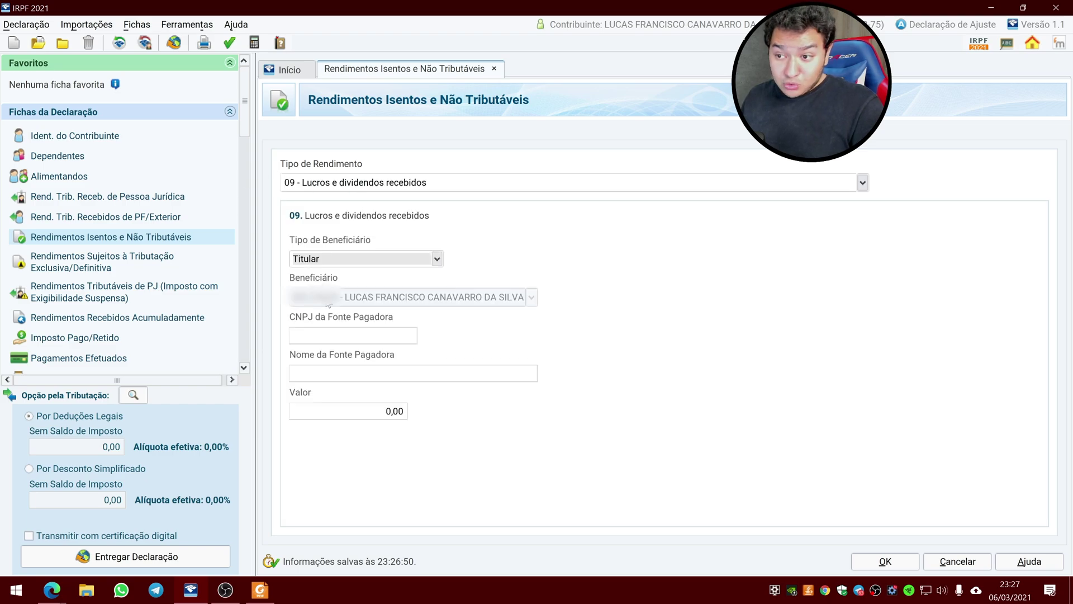
{"action": "left_click", "coordinate": [321, 335]}
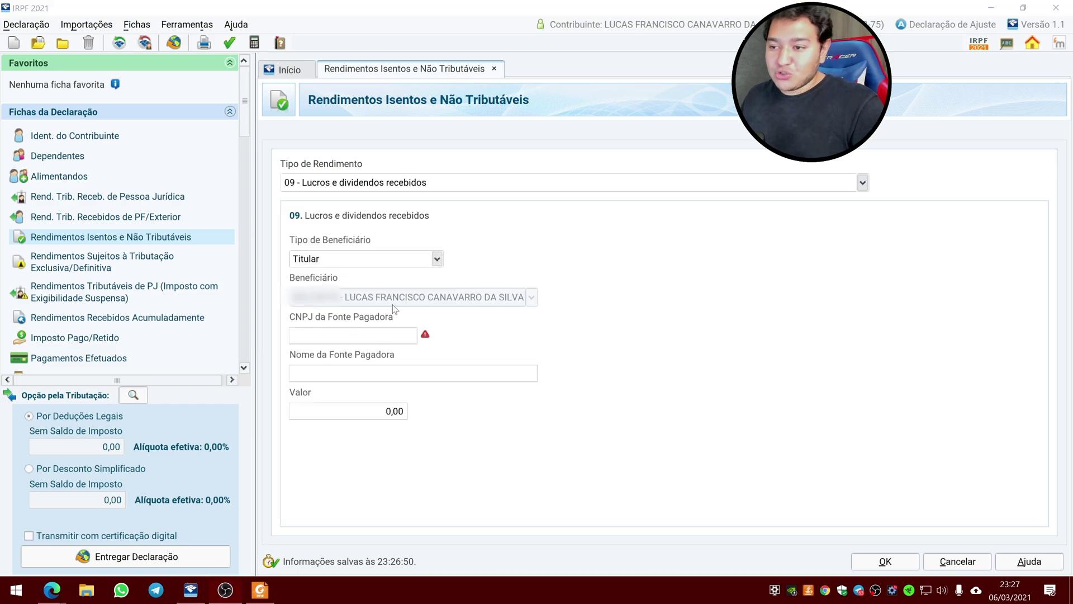
{"action": "mouse_move", "coordinate": [62, 591]}
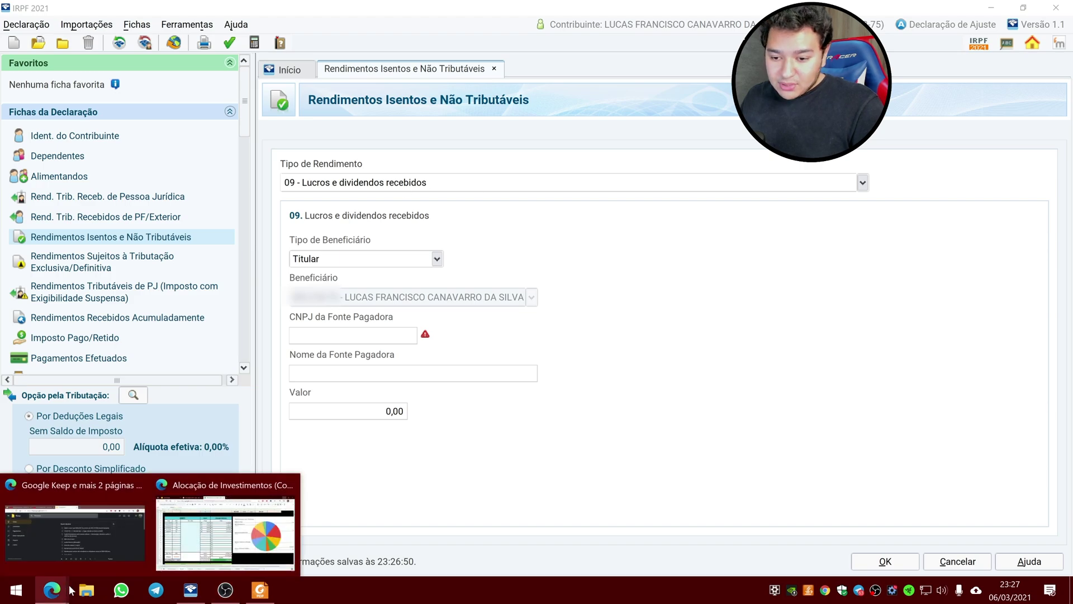
{"action": "left_click", "coordinate": [241, 531]}
{"action": "left_click", "coordinate": [226, 8]}
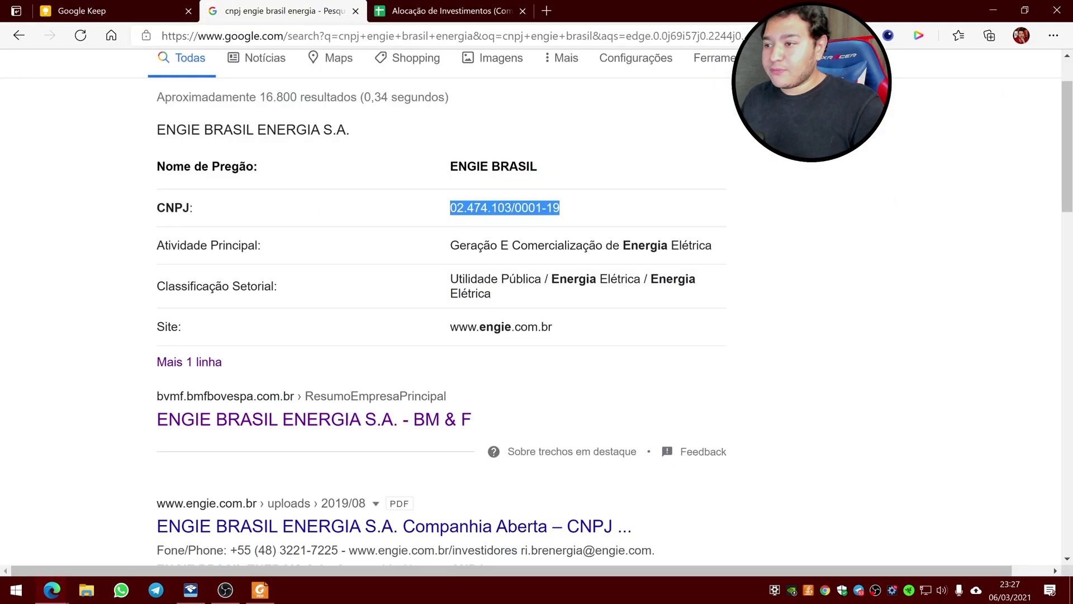
{"action": "right_click", "coordinate": [521, 212]}
{"action": "left_click", "coordinate": [565, 226]}
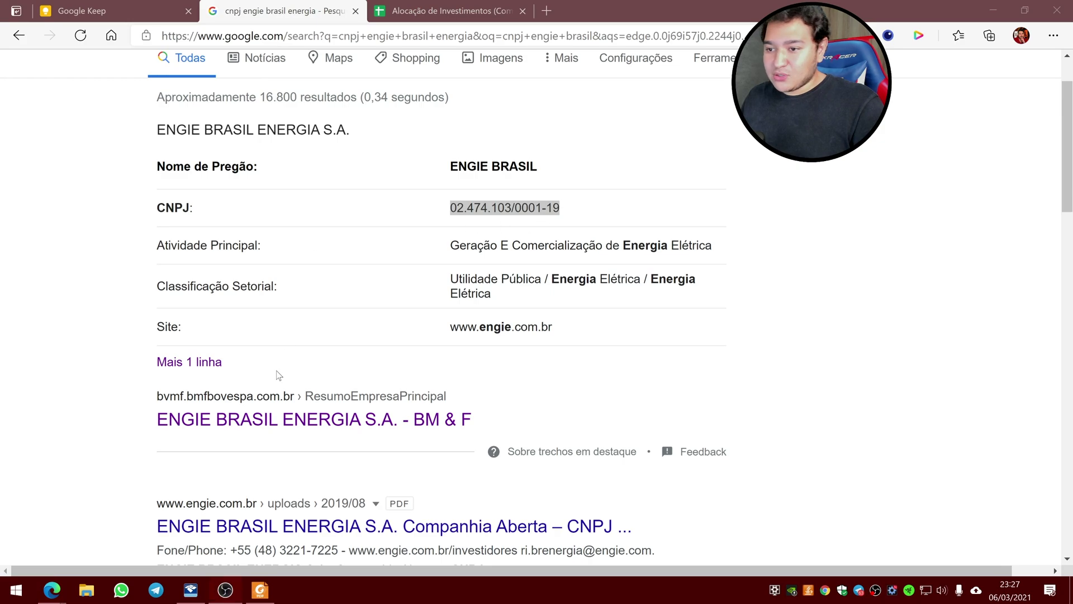
{"action": "left_click", "coordinate": [191, 589]}
{"action": "key", "text": "Tab"}
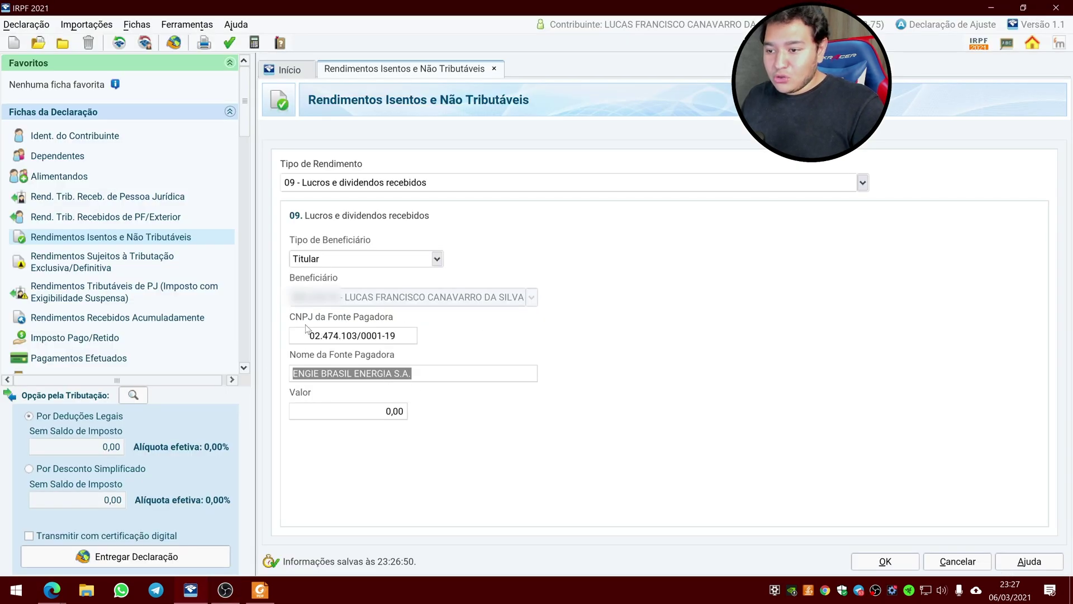
{"action": "key", "text": "alt+Tab"}
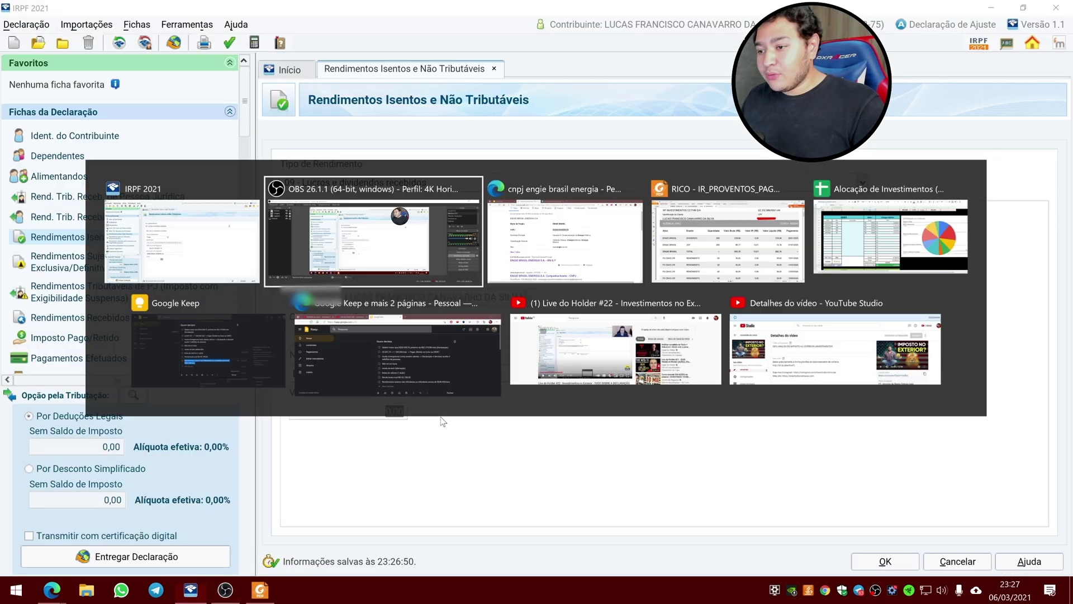
{"action": "key", "text": "alt+Tab"}
{"action": "key", "text": "alt+Tab"}
In the RICO statement, confirm the ENGIE dividend's 218,98 gross and net values and 0,00 tax.
{"action": "left_click", "coordinate": [747, 241]}
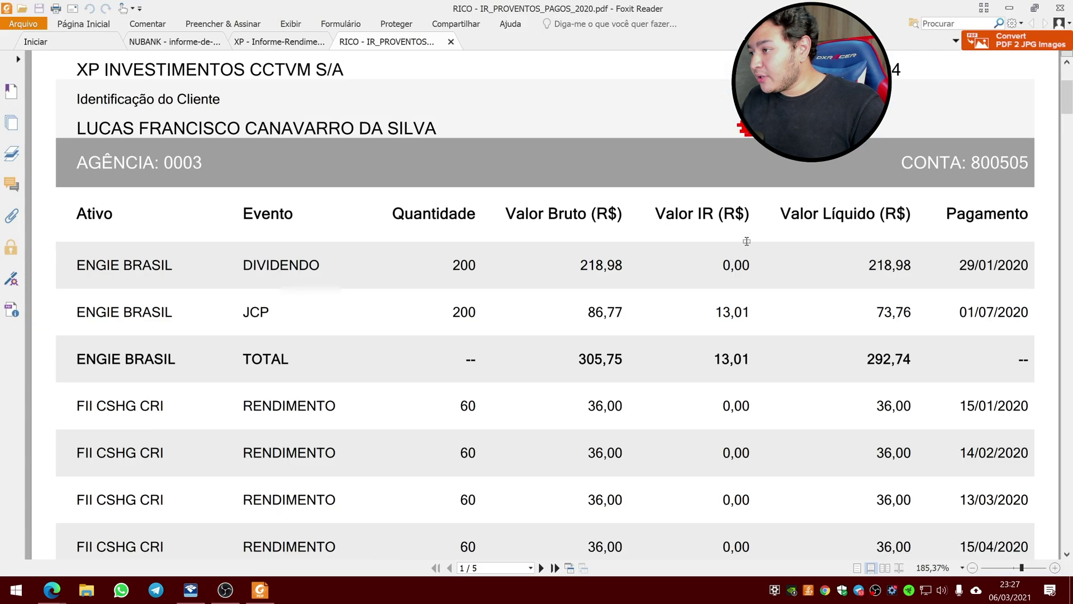
{"action": "left_click_drag", "start_coordinate": [580, 266], "coordinate": [615, 266]}
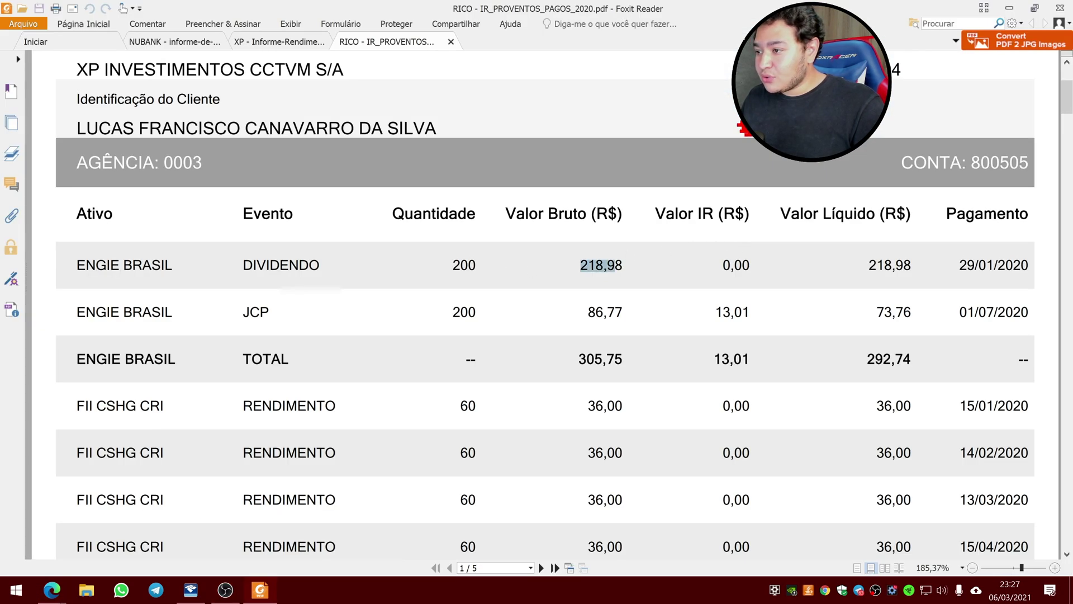
{"action": "left_click", "coordinate": [711, 302]}
{"action": "left_click_drag", "start_coordinate": [781, 214], "coordinate": [867, 213]}
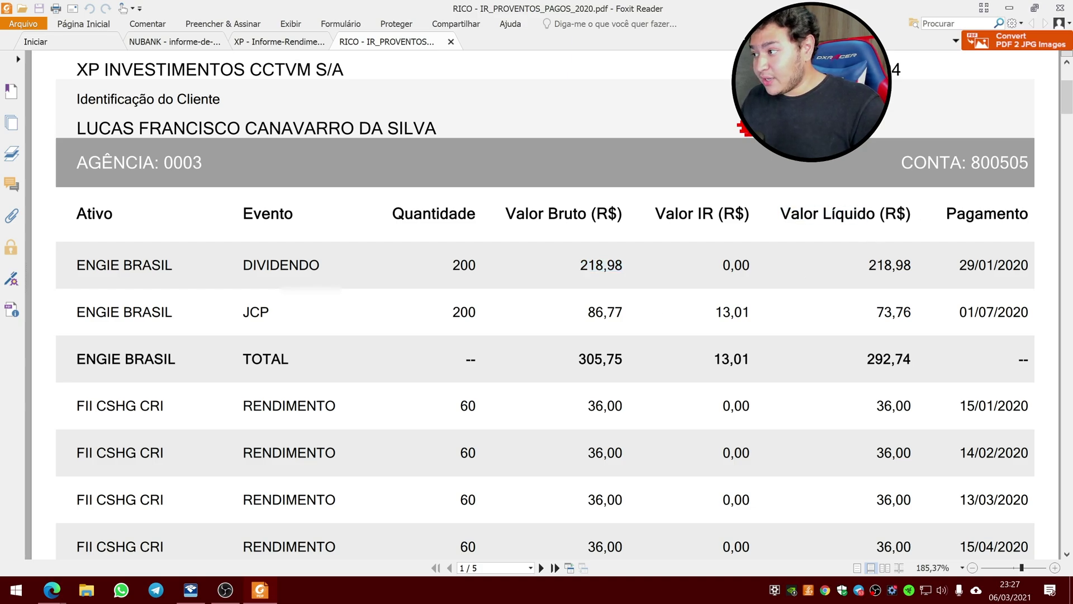
{"action": "left_click_drag", "start_coordinate": [869, 265], "coordinate": [912, 265]}
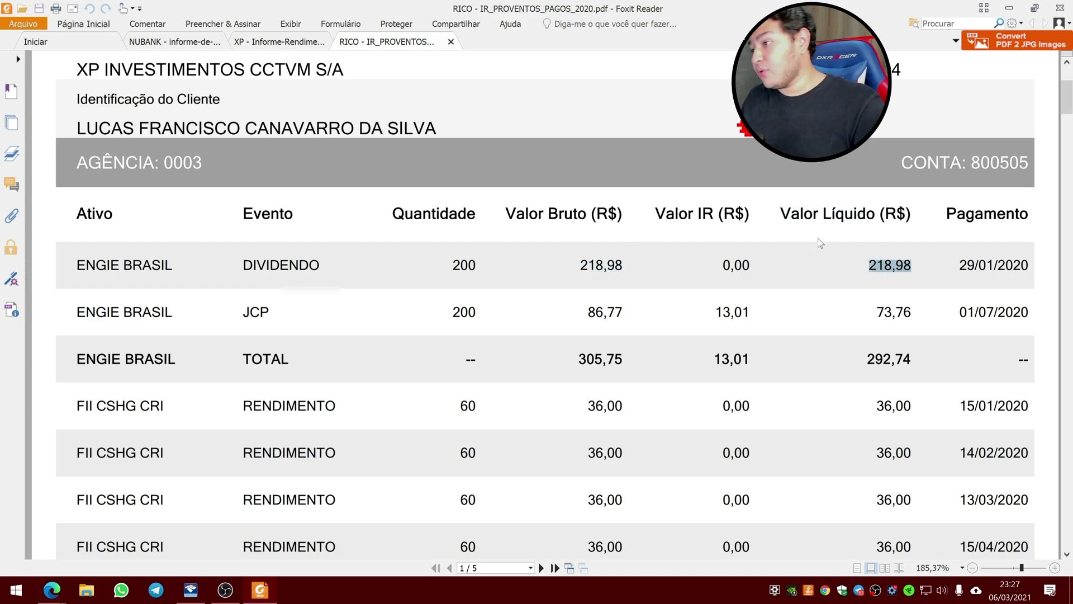
{"action": "left_click_drag", "start_coordinate": [656, 213], "coordinate": [736, 213]}
{"action": "left_click_drag", "start_coordinate": [722, 266], "coordinate": [749, 265]}
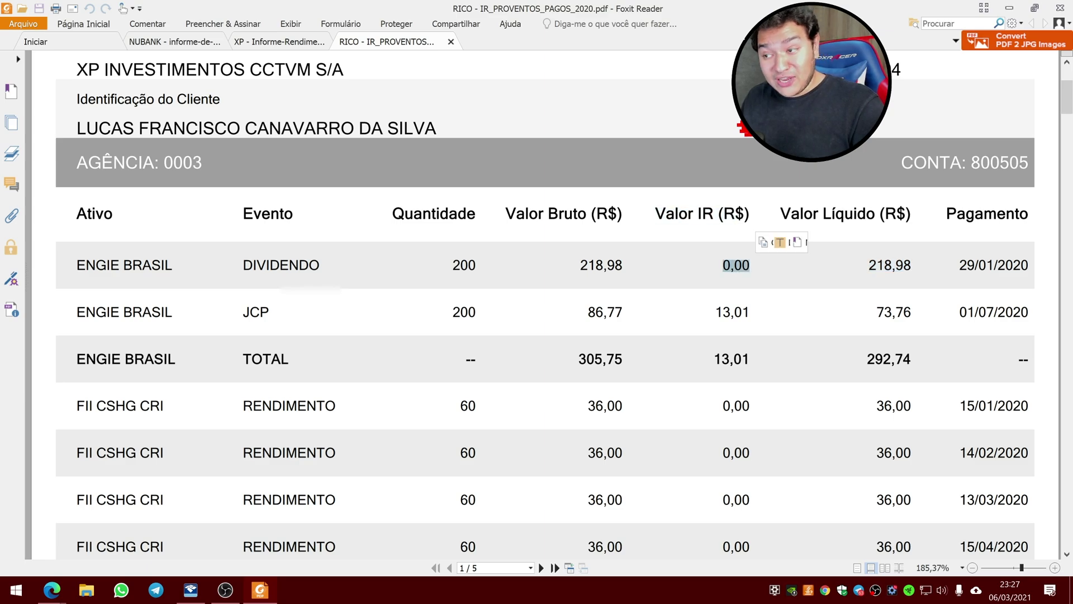
{"action": "left_click", "coordinate": [857, 254]}
{"action": "key", "text": "alt+Tab"}
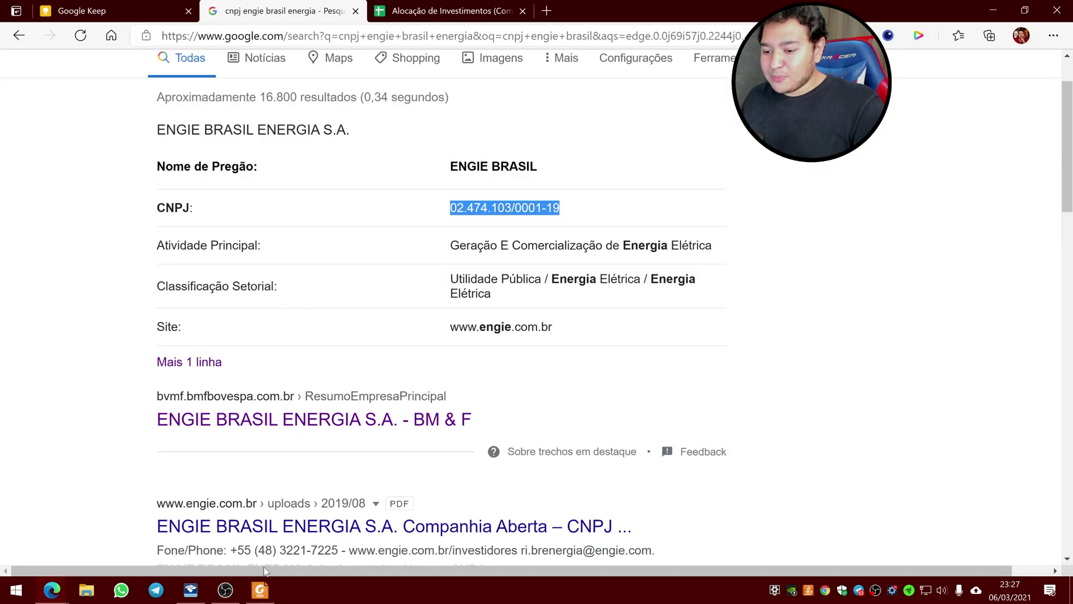
Enter 218,98 as the dividend value, save it, and reopen item 11 to verify.
{"action": "left_click", "coordinate": [191, 590]}
{"action": "type", "text": "218,98"}
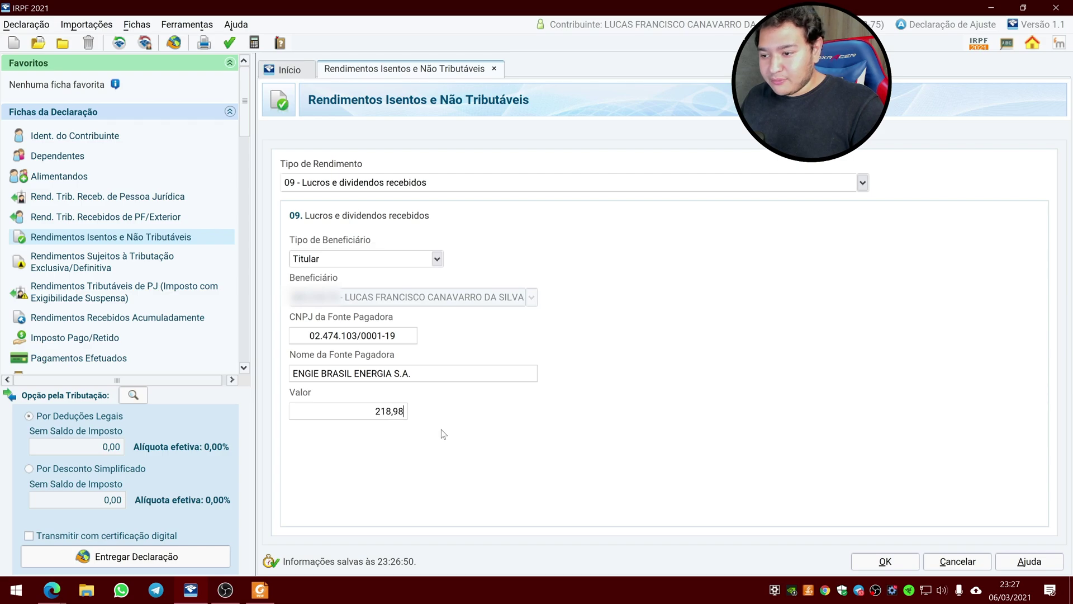
{"action": "left_click", "coordinate": [885, 561]}
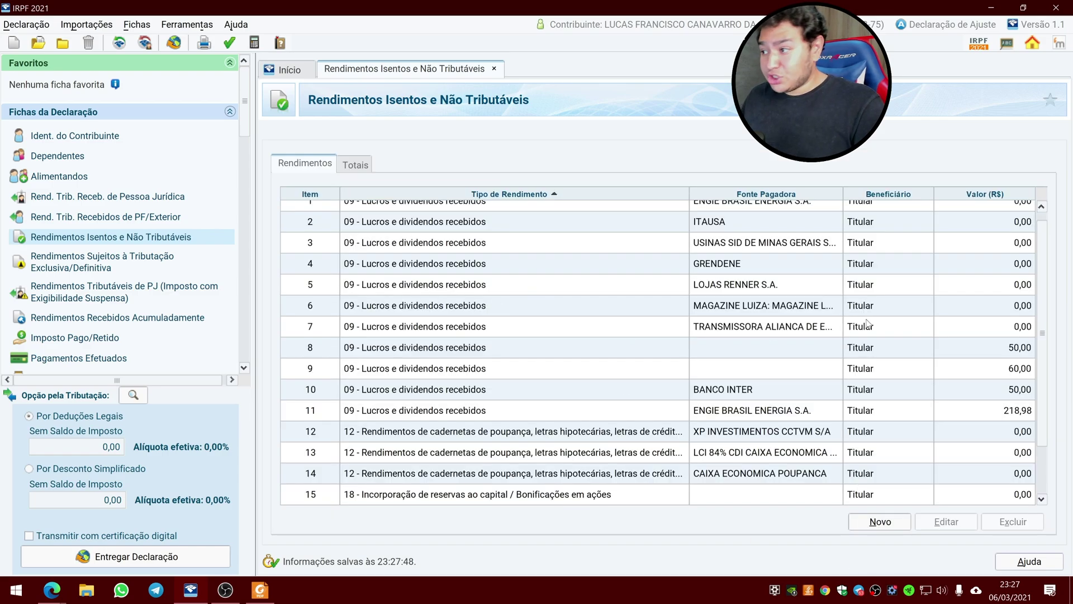
{"action": "scroll", "coordinate": [1011, 257], "scroll_direction": "down", "scroll_amount": 2}
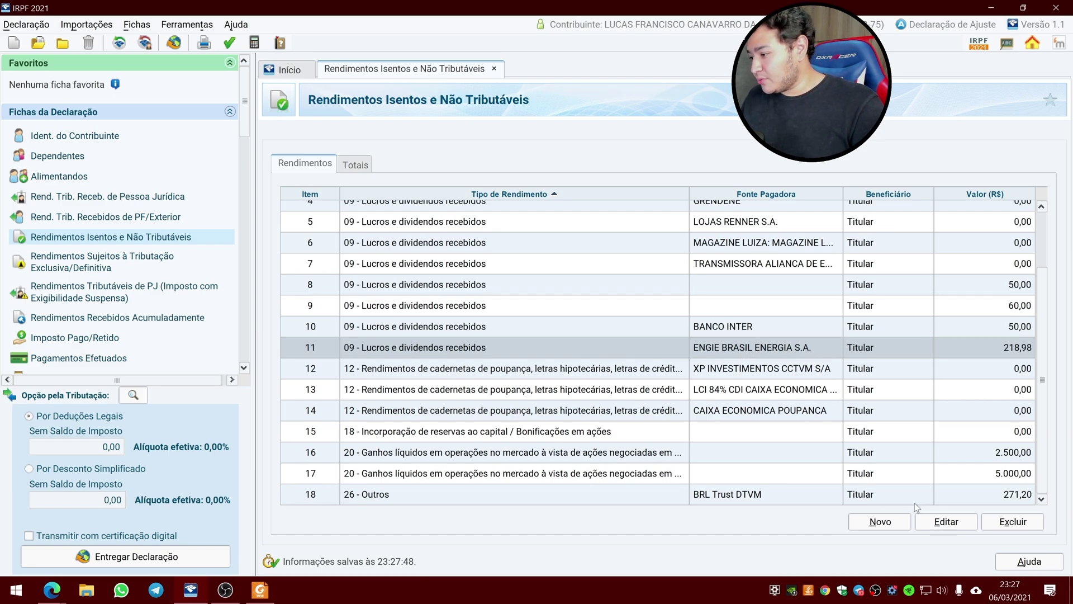
{"action": "left_click", "coordinate": [946, 521]}
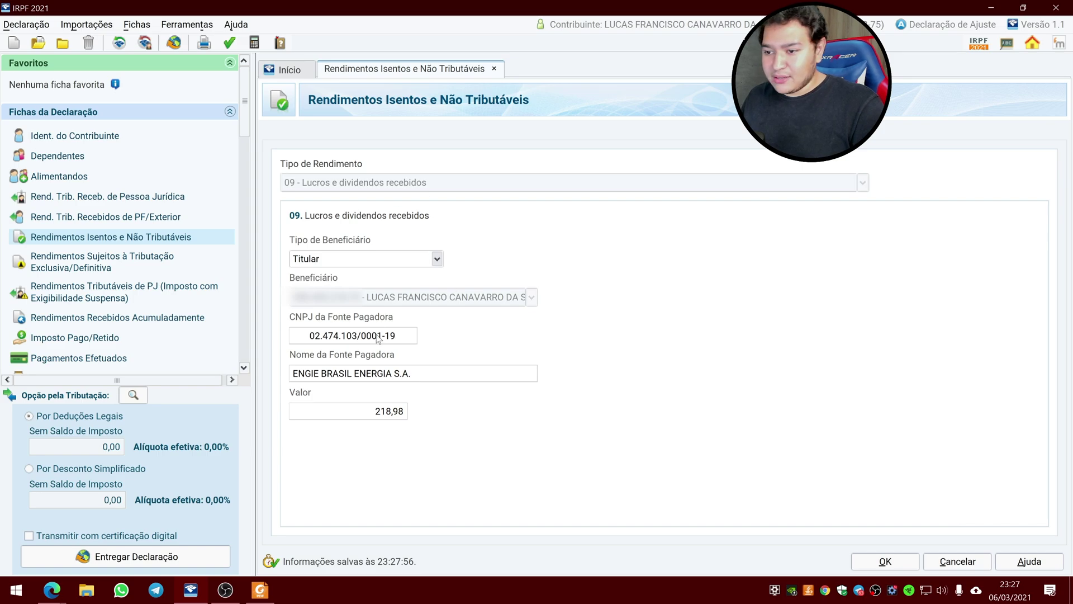
{"action": "left_click", "coordinate": [894, 561]}
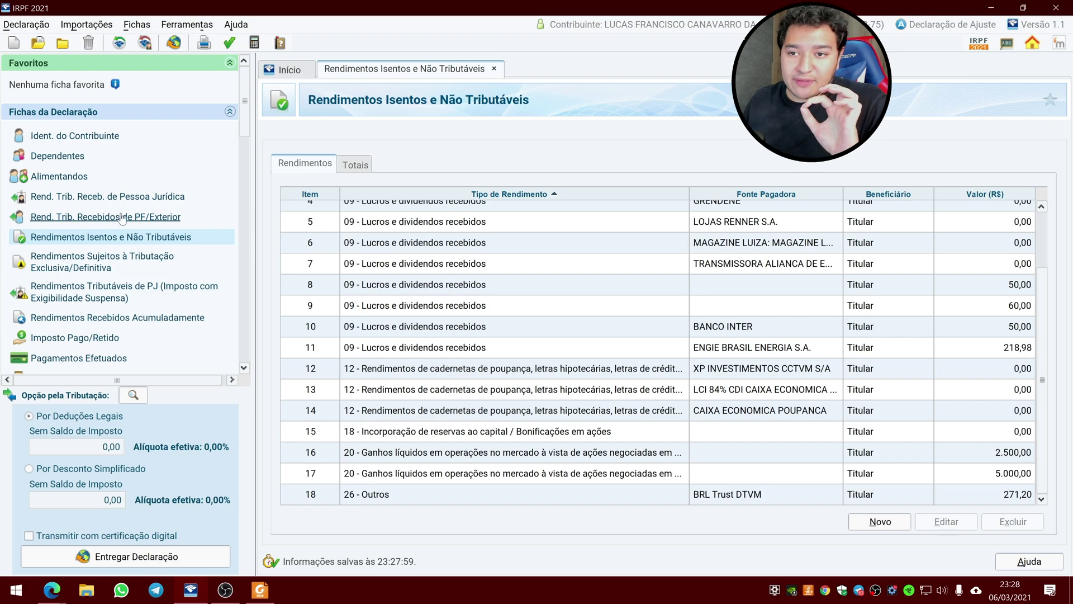
Start a new Tributação Exclusiva entry of type 10 – Juros sobre capital próprio for the Titular.
{"action": "left_click", "coordinate": [94, 262]}
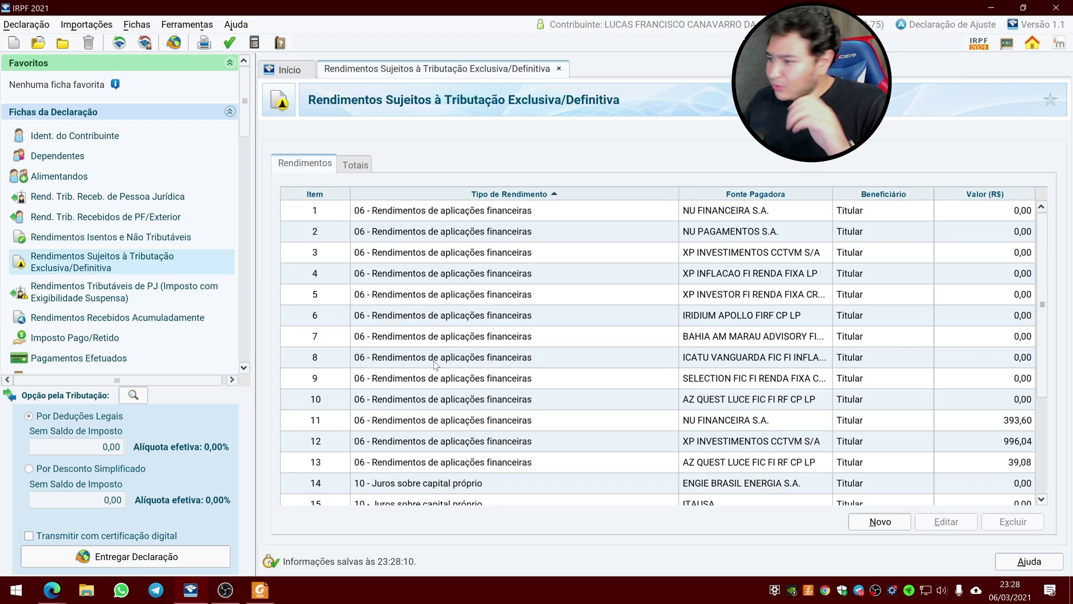
{"action": "left_click", "coordinate": [893, 523]}
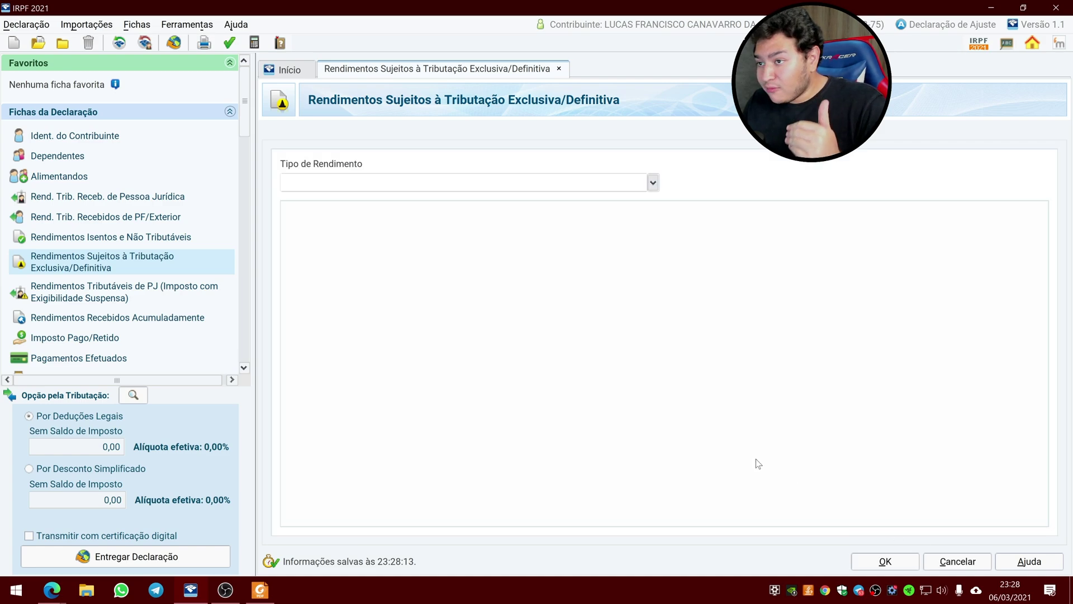
{"action": "type", "text": "juros"}
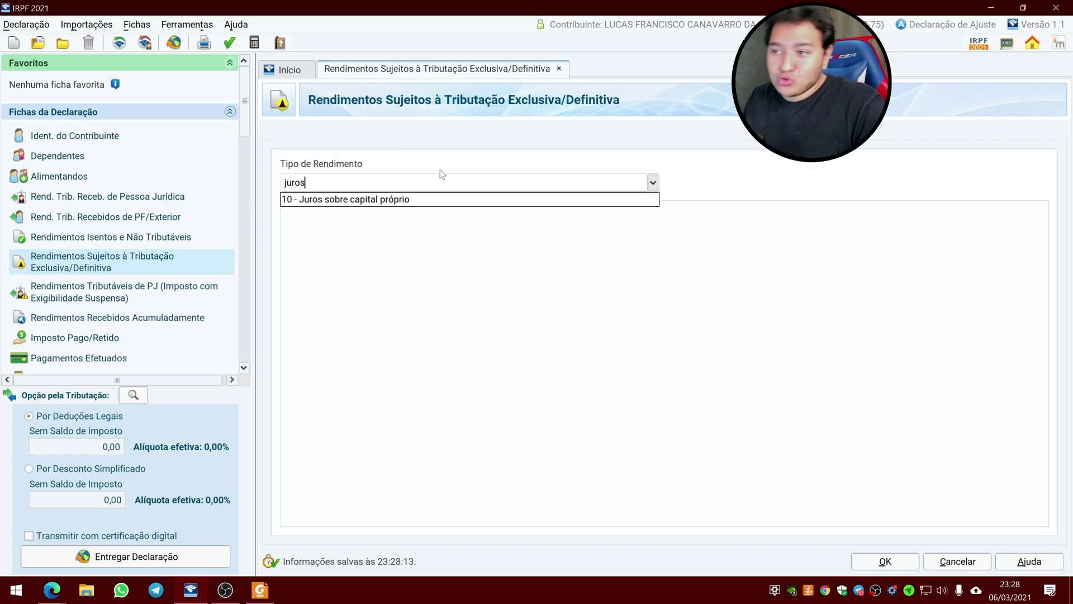
{"action": "left_click", "coordinate": [394, 201]}
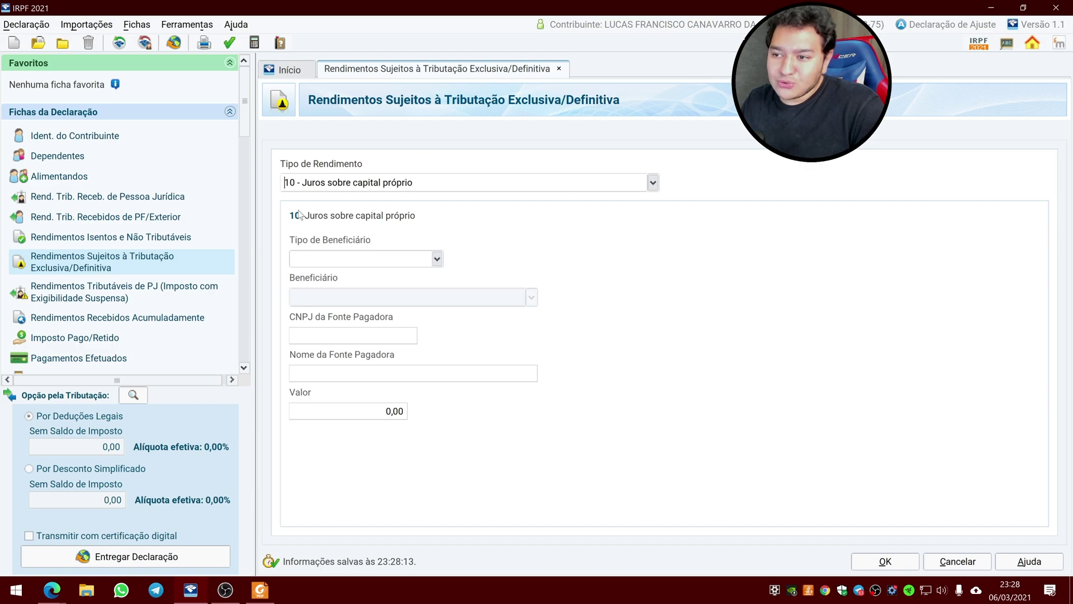
{"action": "left_click", "coordinate": [347, 260]}
{"action": "left_click", "coordinate": [317, 276]}
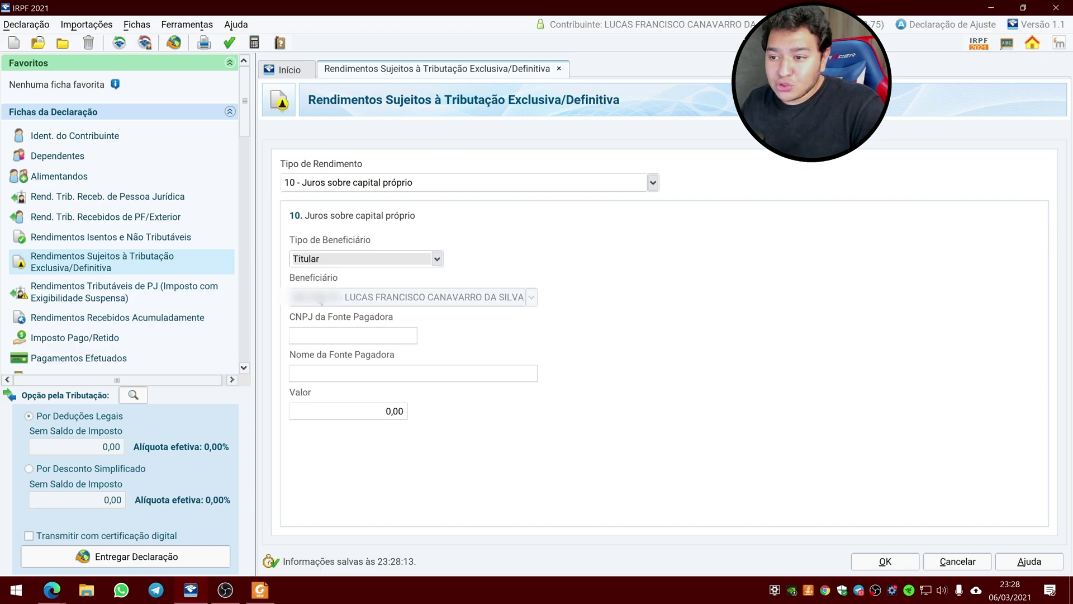
Replace mistyped digits with ENGIE BRASIL's CNPJ copied from the browser as the payer.
{"action": "left_click", "coordinate": [329, 336]}
{"action": "type", "text": "21898"}
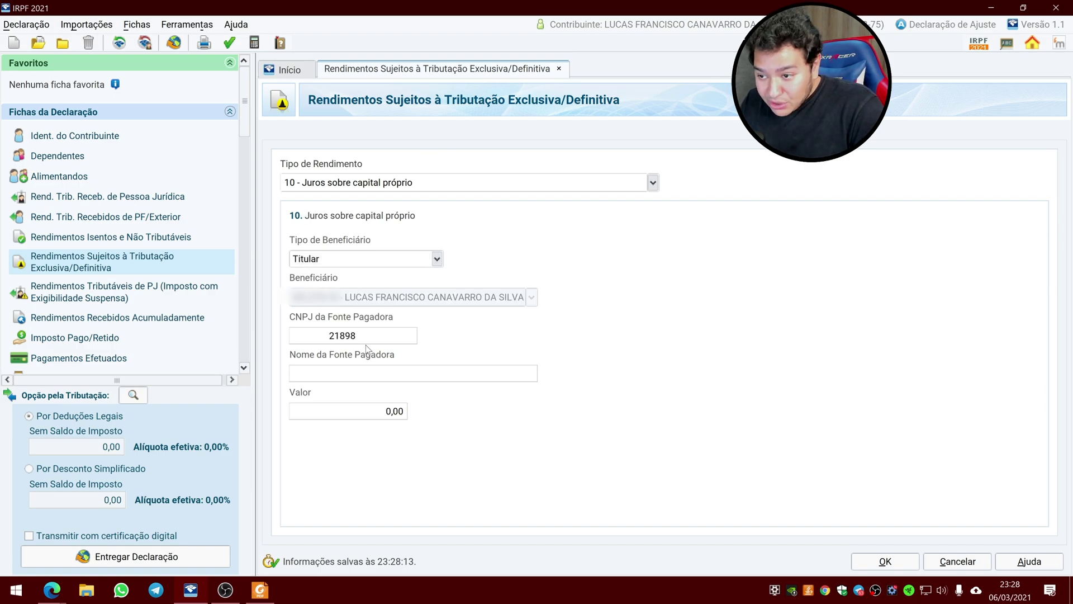
{"action": "left_click_drag", "start_coordinate": [378, 338], "coordinate": [316, 338]}
{"action": "key", "text": "BackSpace"}
{"action": "key", "text": "alt+Tab"}
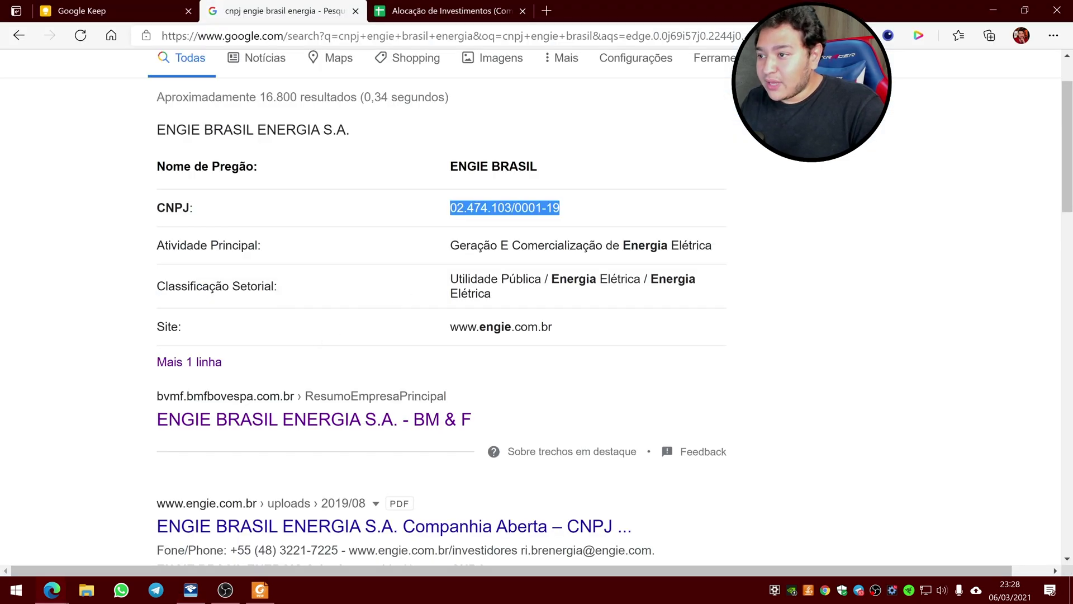
{"action": "right_click", "coordinate": [487, 204]}
{"action": "left_click", "coordinate": [531, 215]}
{"action": "key", "text": "alt+Tab"}
{"action": "key", "text": "ctrl+v"}
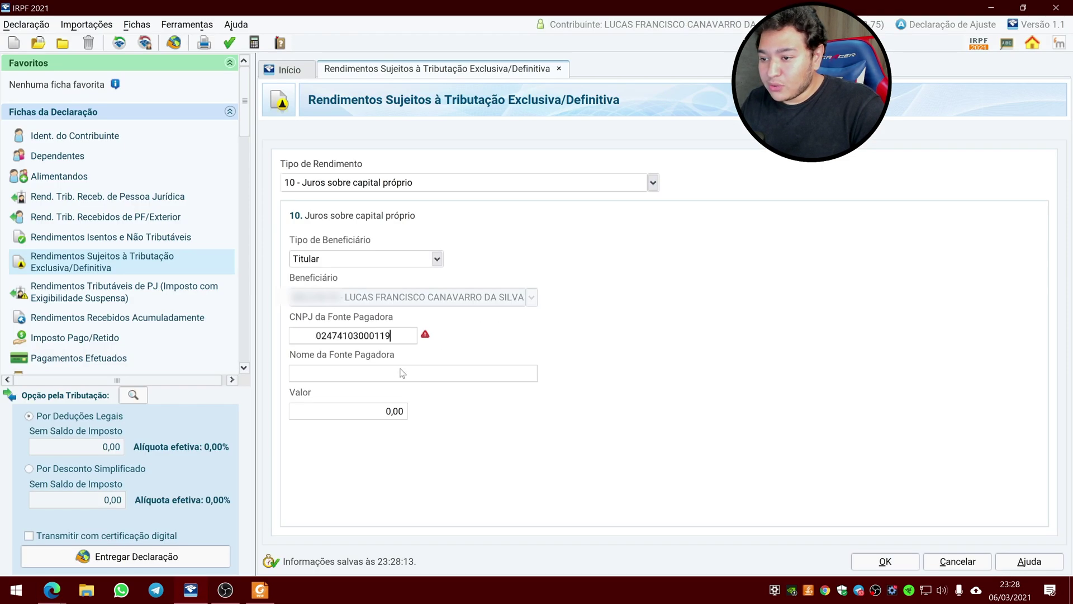
{"action": "key", "text": "Tab"}
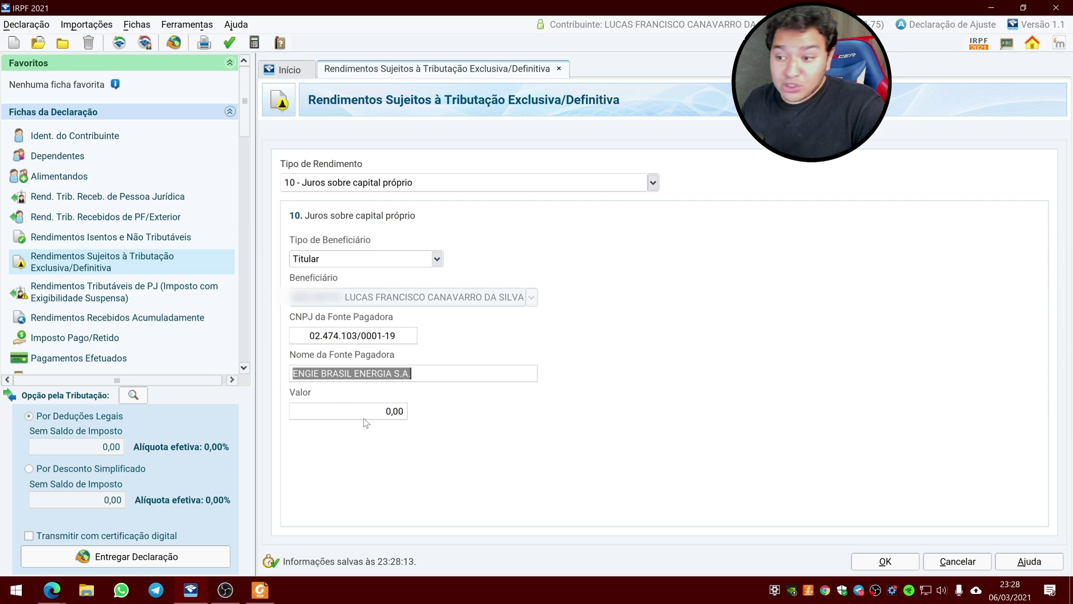
Set the JCP value to 73,76 copied from the RICO statement and save the entry.
{"action": "left_click", "coordinate": [260, 590]}
{"action": "left_click_drag", "start_coordinate": [244, 312], "coordinate": [269, 314]}
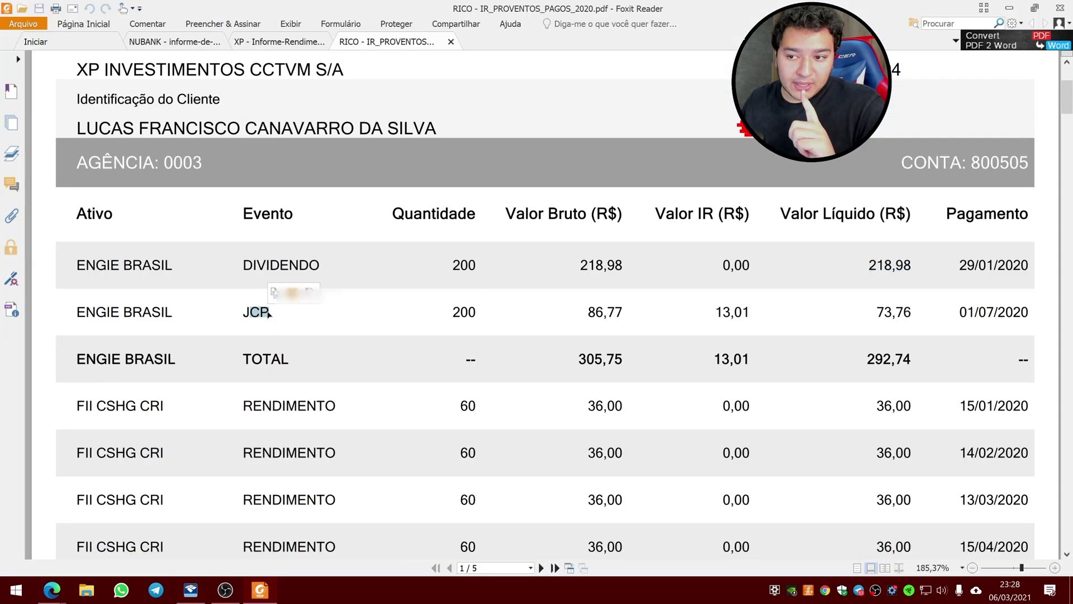
{"action": "left_click_drag", "start_coordinate": [874, 312], "coordinate": [912, 313]}
{"action": "key", "text": "ctrl+c"}
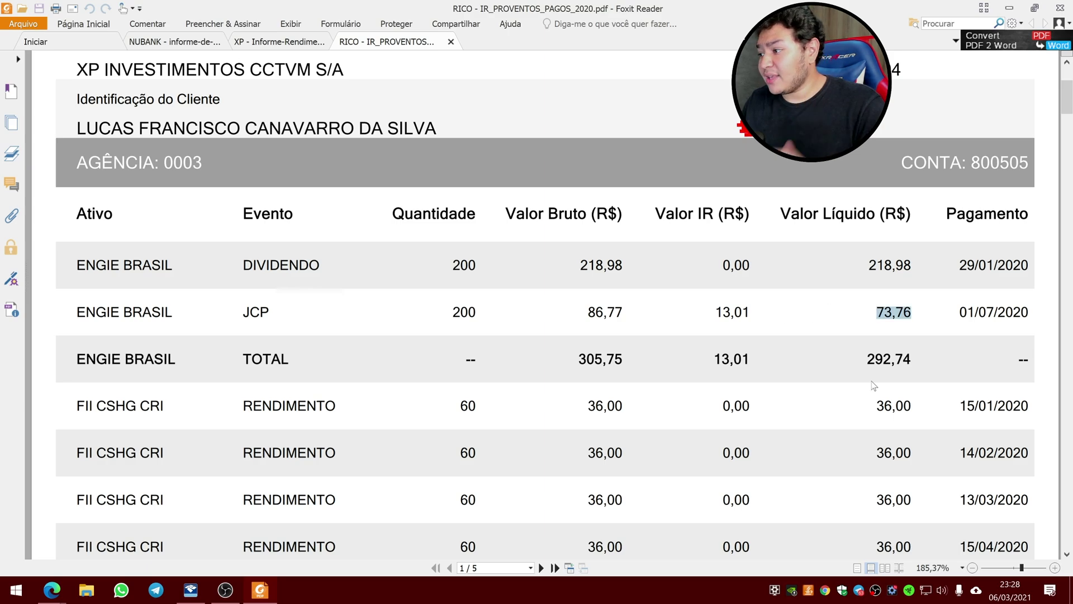
{"action": "key", "text": "alt+Tab"}
{"action": "left_click", "coordinate": [380, 412]}
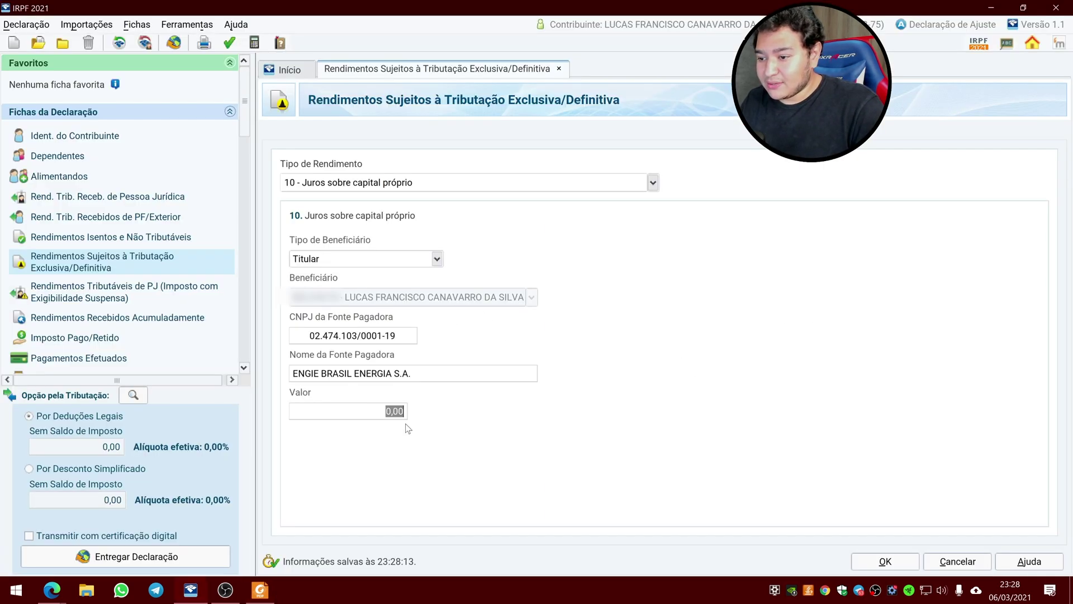
{"action": "key", "text": "ctrl+v"}
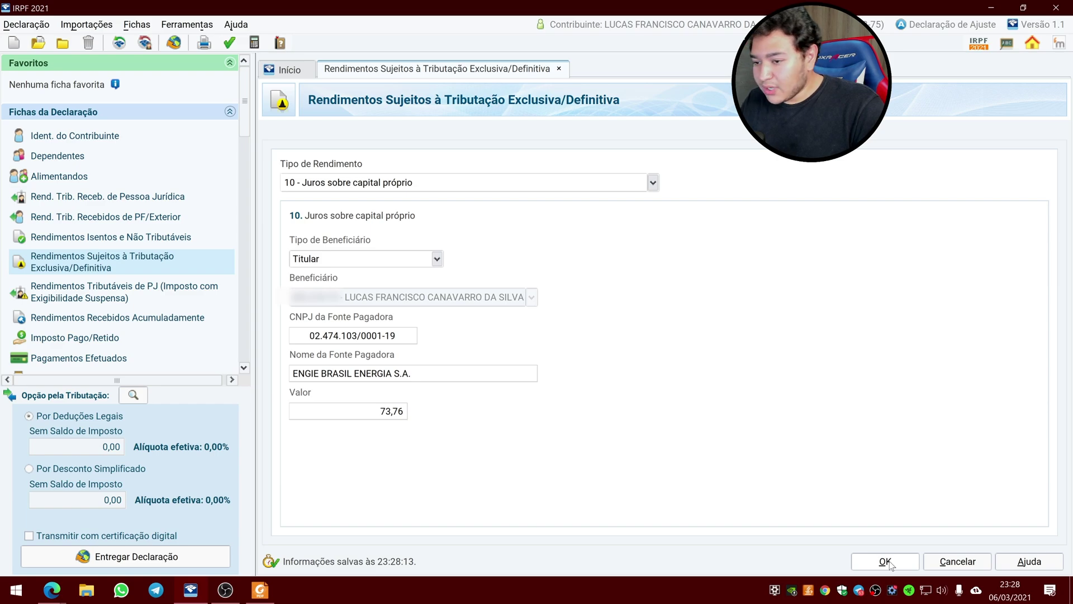
{"action": "key", "text": "alt+Tab"}
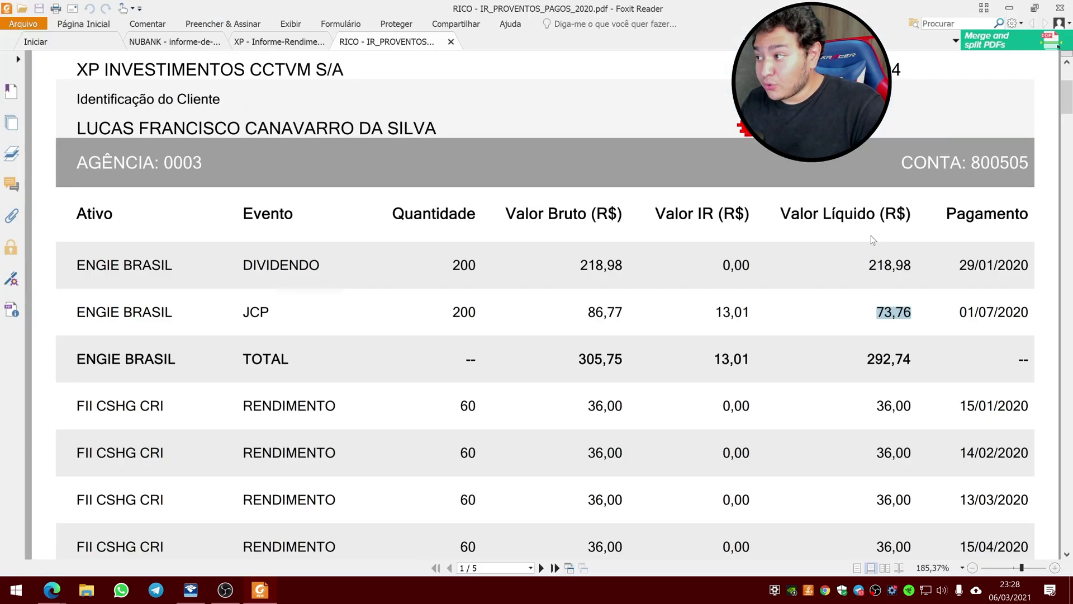
{"action": "left_click", "coordinate": [874, 240]}
{"action": "left_click_drag", "start_coordinate": [504, 213], "coordinate": [565, 214]}
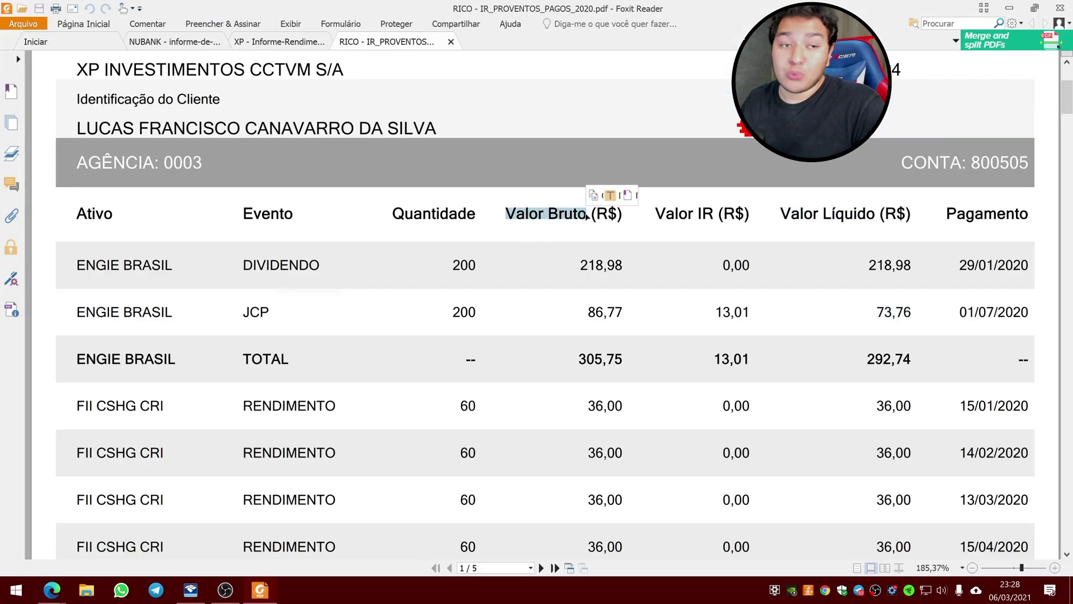
{"action": "key", "text": "alt+Tab"}
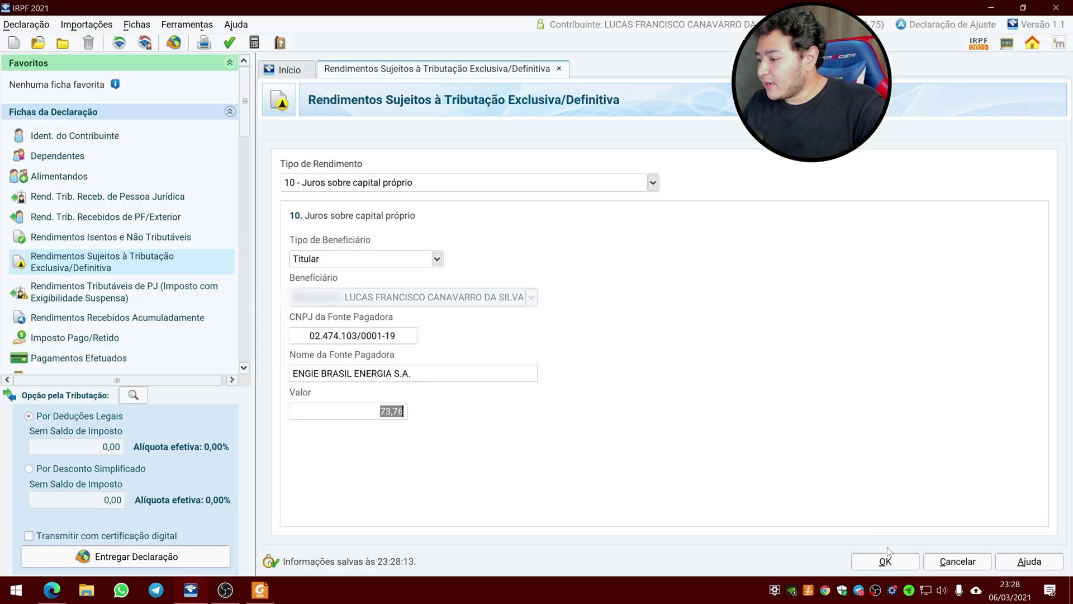
{"action": "left_click", "coordinate": [889, 554]}
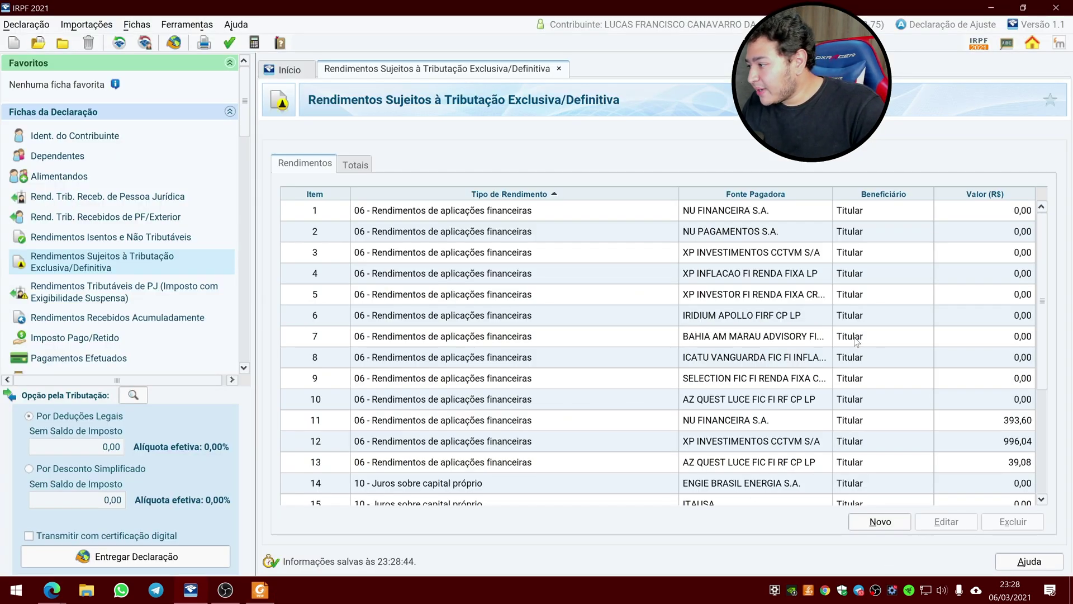
{"action": "left_click_drag", "start_coordinate": [1038, 310], "coordinate": [1041, 413]}
{"action": "left_click", "coordinate": [745, 487]}
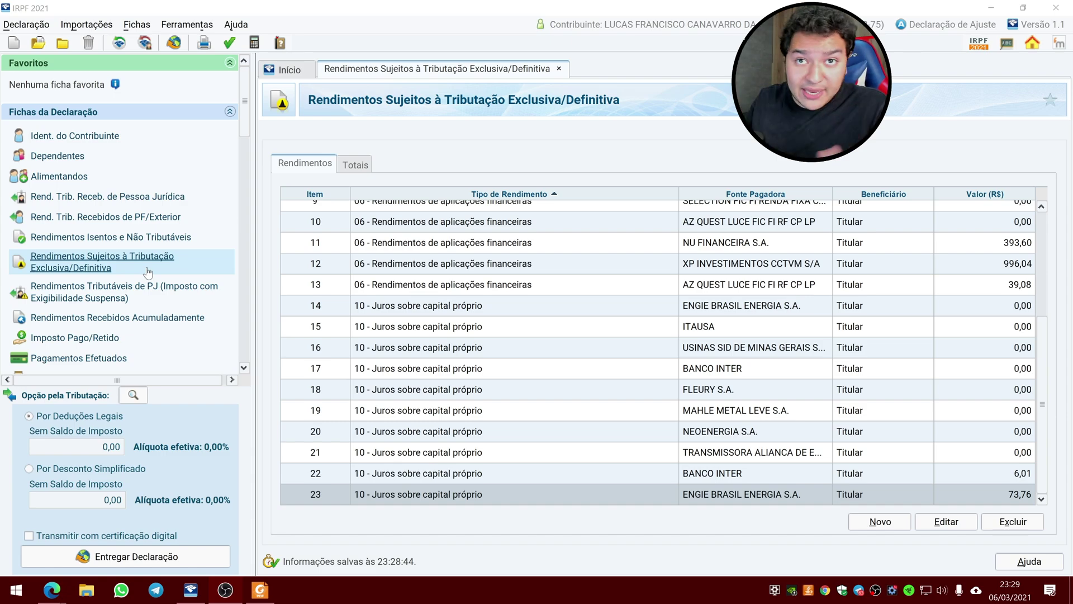
{"action": "scroll", "coordinate": [125, 300], "scroll_direction": "down", "scroll_amount": 3}
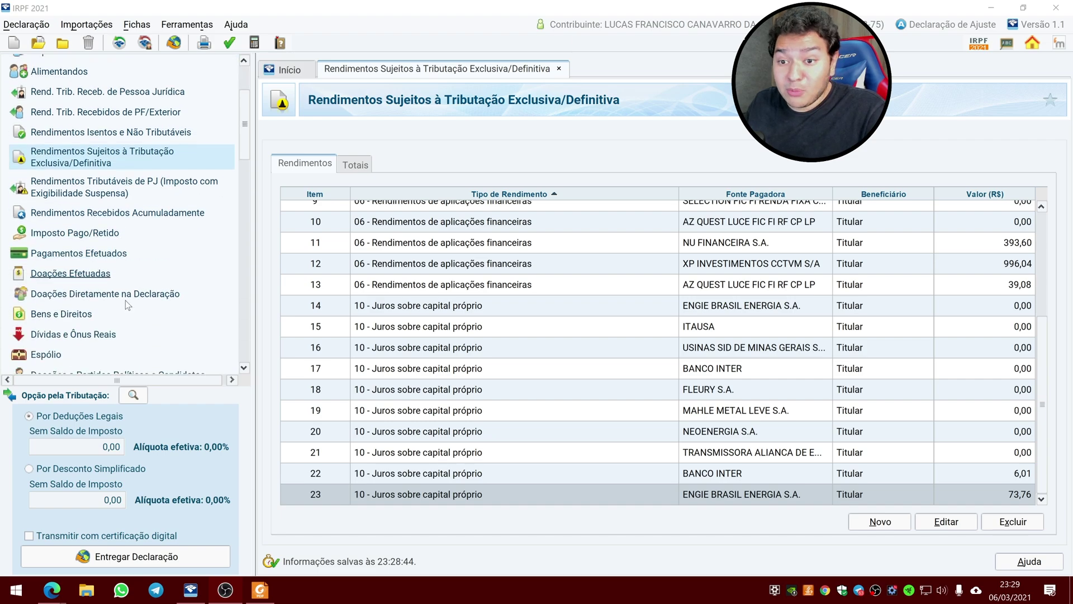
Start a new Bens e Direitos item with code 31 (Ações), owned by the Titular.
{"action": "left_click", "coordinate": [53, 270]}
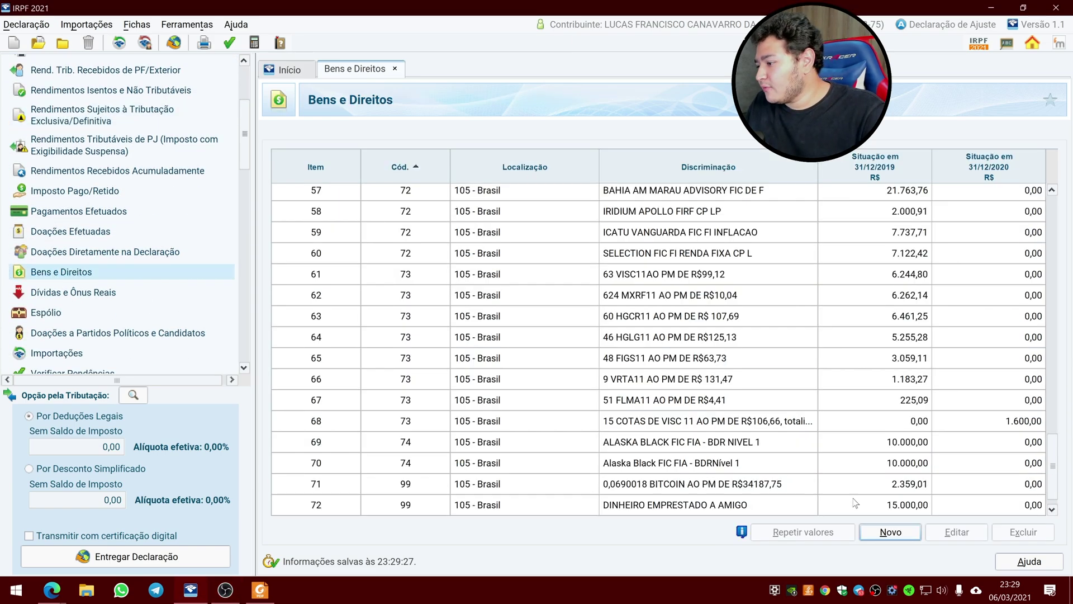
{"action": "left_click", "coordinate": [889, 534]}
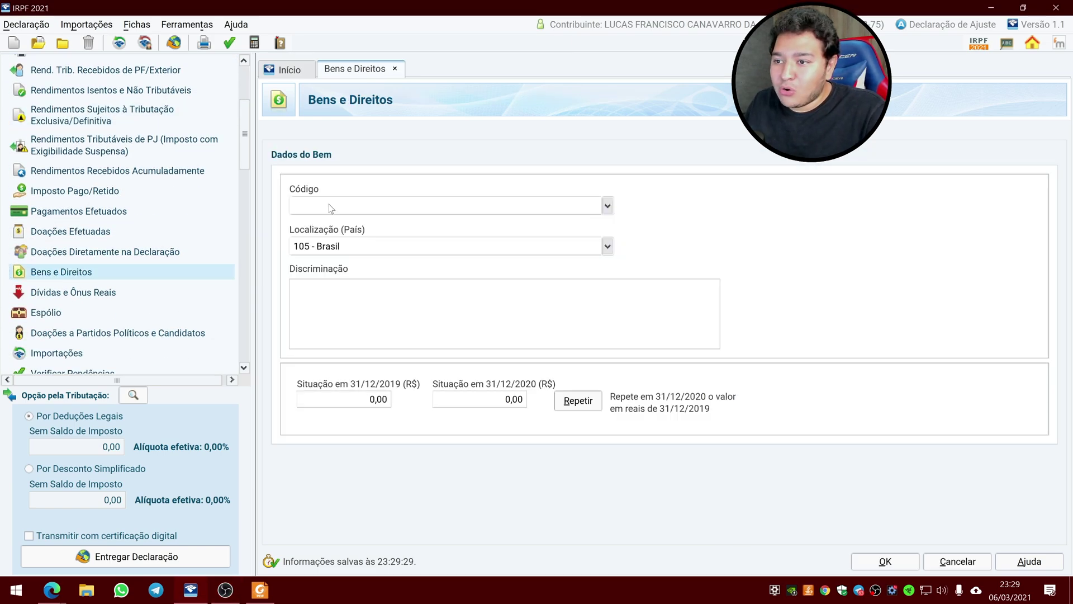
{"action": "type", "text": "31"}
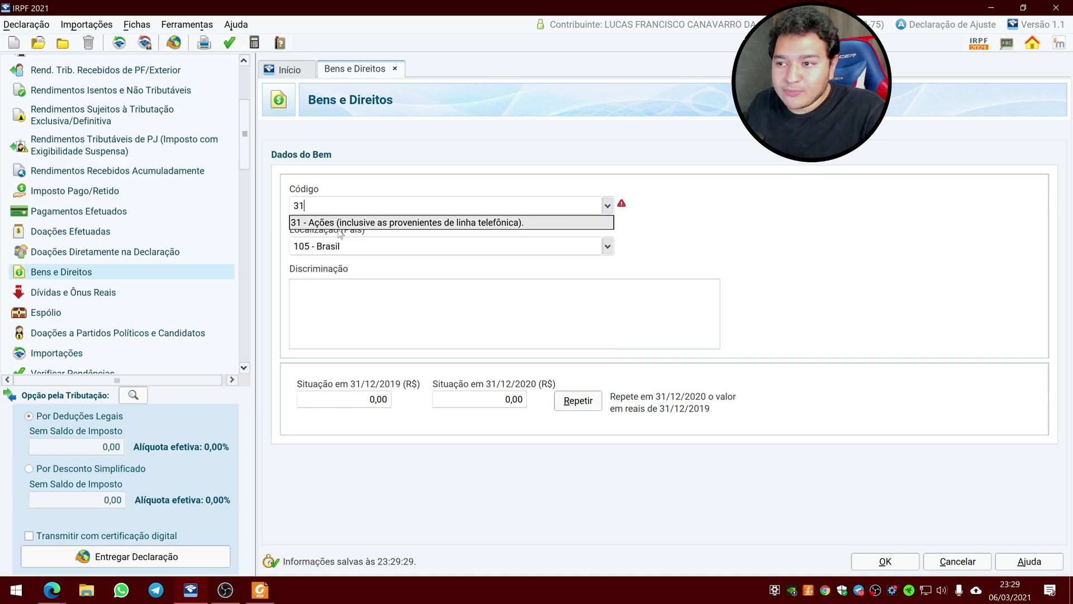
{"action": "left_click", "coordinate": [339, 222]}
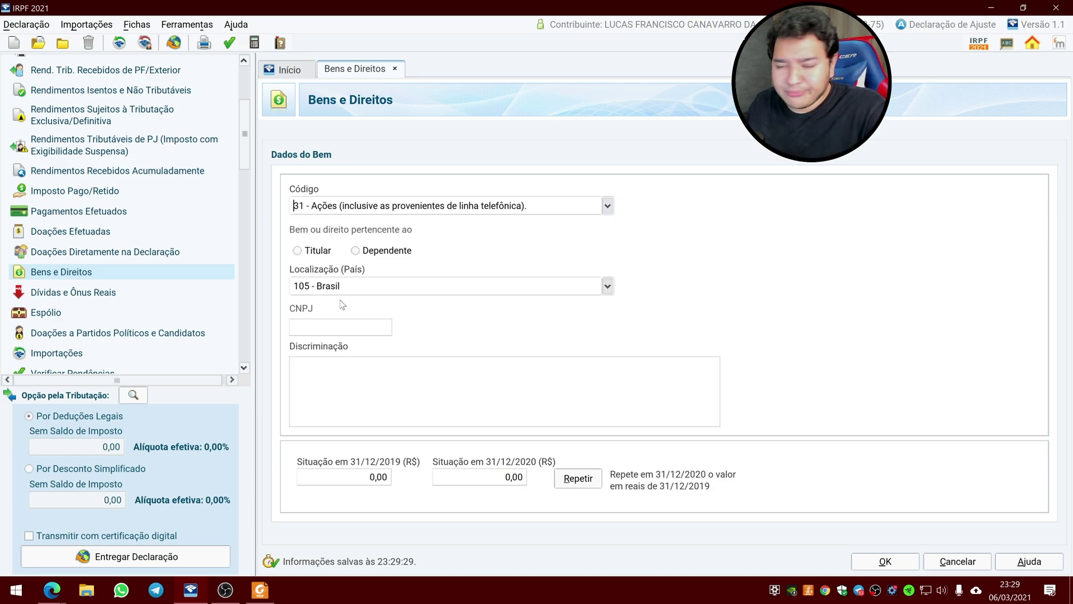
{"action": "left_click", "coordinate": [300, 254]}
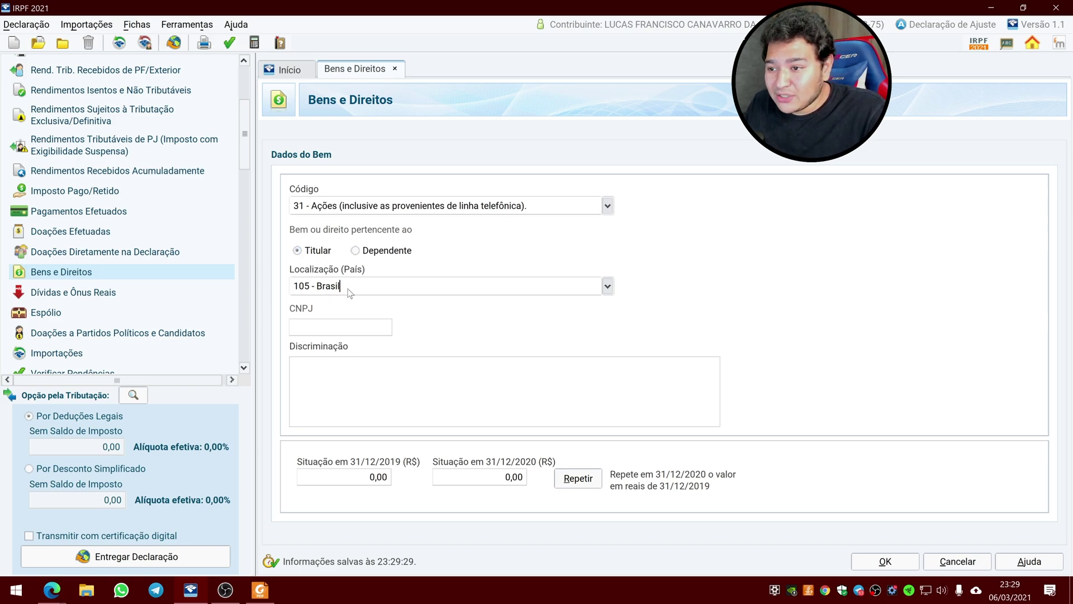
Change the asset's location from 105 - Brasil to 249 - Estados Unidos.
{"action": "left_click_drag", "start_coordinate": [351, 294], "coordinate": [272, 292]}
{"action": "type", "text": "249"}
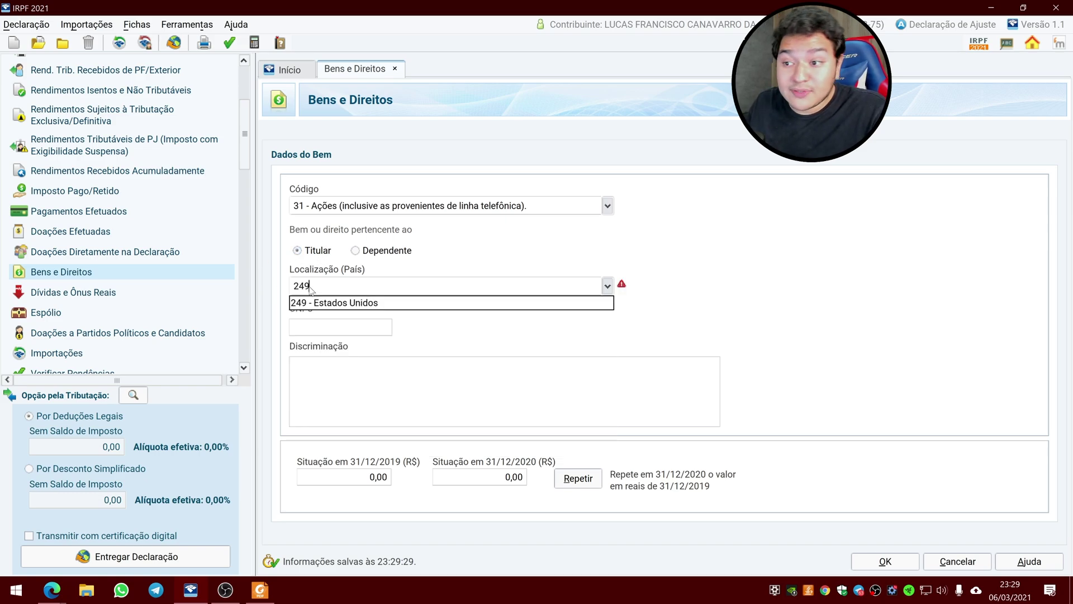
{"action": "left_click", "coordinate": [323, 305]}
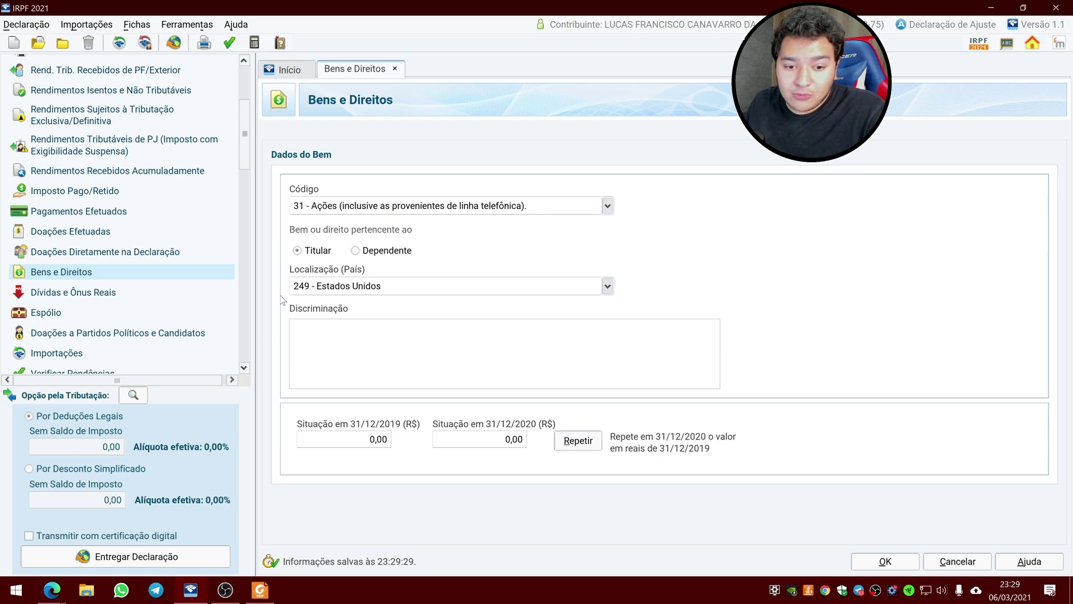
{"action": "left_click", "coordinate": [369, 348]}
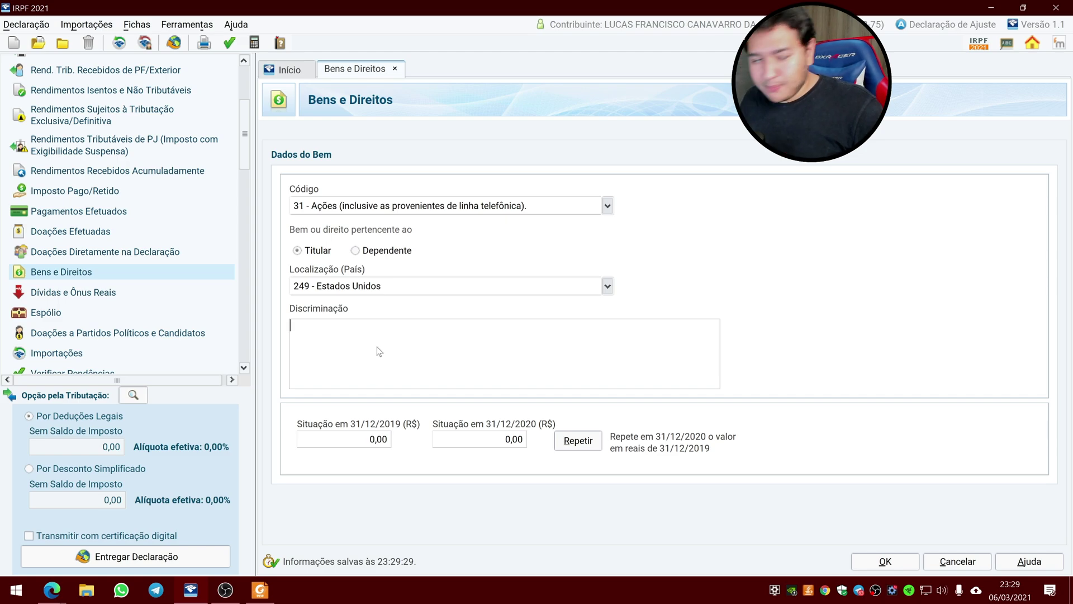
{"action": "left_click", "coordinate": [52, 590]}
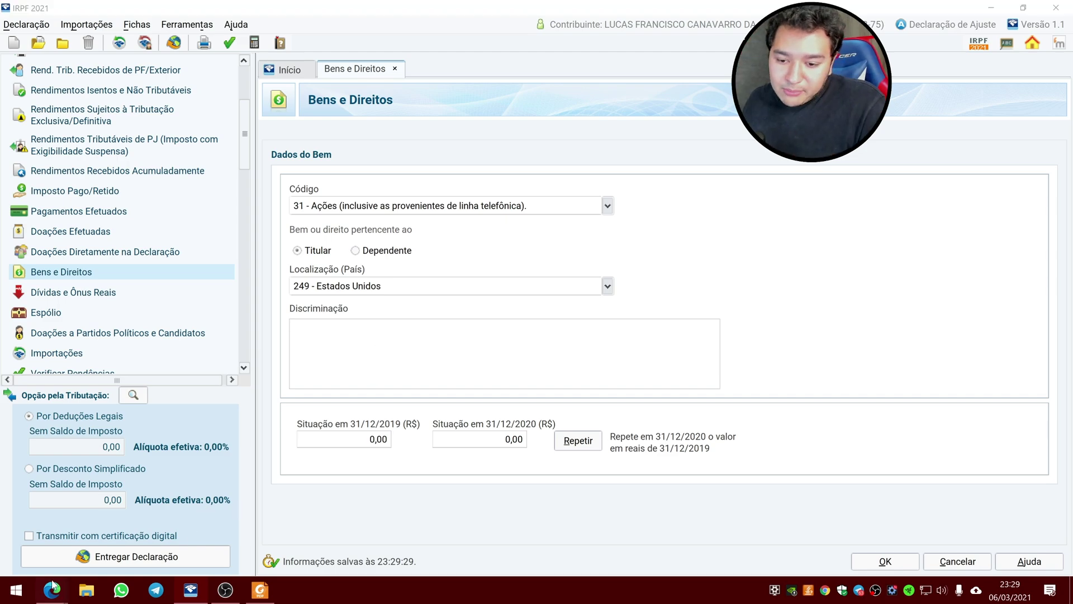
In the Exterior sheet, clear the 2/11/2021 AAPL purchase entries.
{"action": "left_click", "coordinate": [193, 532]}
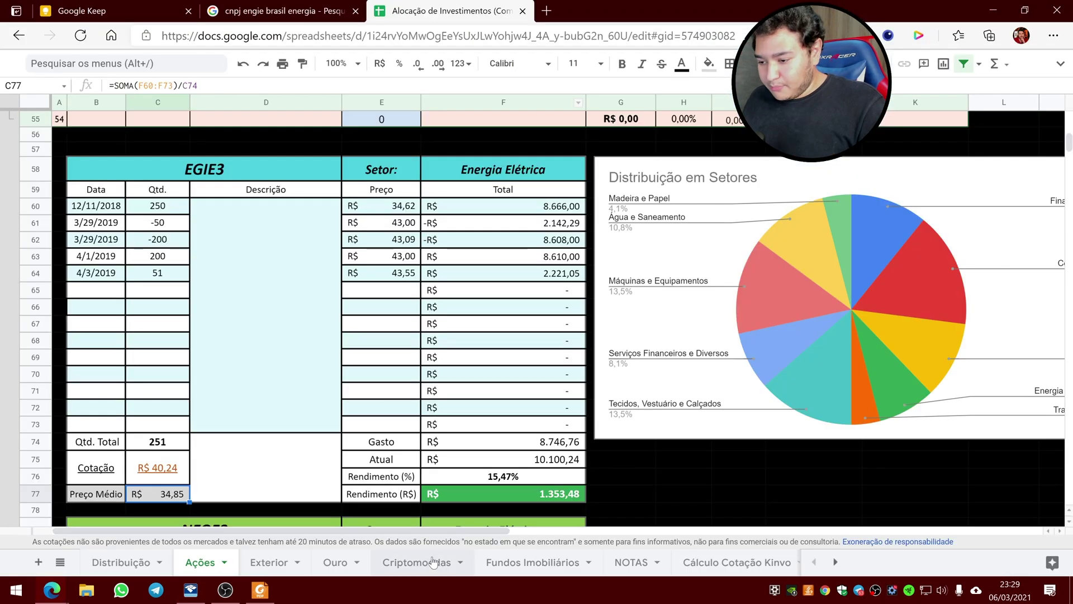
{"action": "left_click", "coordinate": [271, 561]}
{"action": "scroll", "coordinate": [426, 275], "scroll_direction": "down", "scroll_amount": 6}
{"action": "scroll", "coordinate": [426, 275], "scroll_direction": "down", "scroll_amount": 5}
{"action": "left_click", "coordinate": [100, 343]}
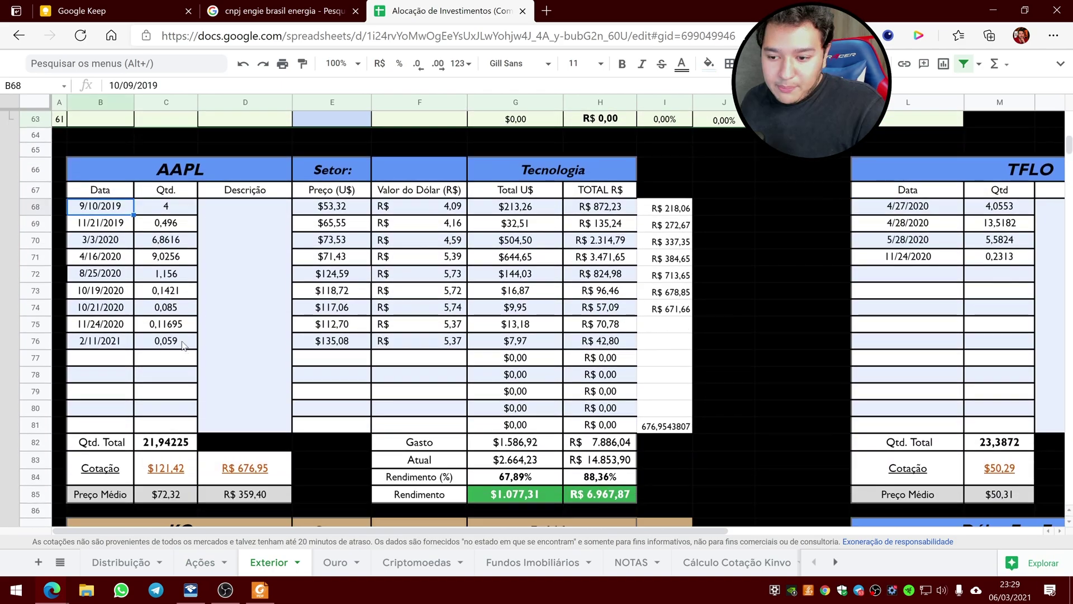
{"action": "scroll", "coordinate": [177, 359], "scroll_direction": "down", "scroll_amount": 2}
{"action": "scroll", "coordinate": [176, 359], "scroll_direction": "down", "scroll_amount": 1}
{"action": "left_click_drag", "start_coordinate": [112, 316], "coordinate": [150, 315]}
{"action": "key", "text": "Delete"}
{"action": "left_click", "coordinate": [330, 313]}
{"action": "key", "text": "Delete"}
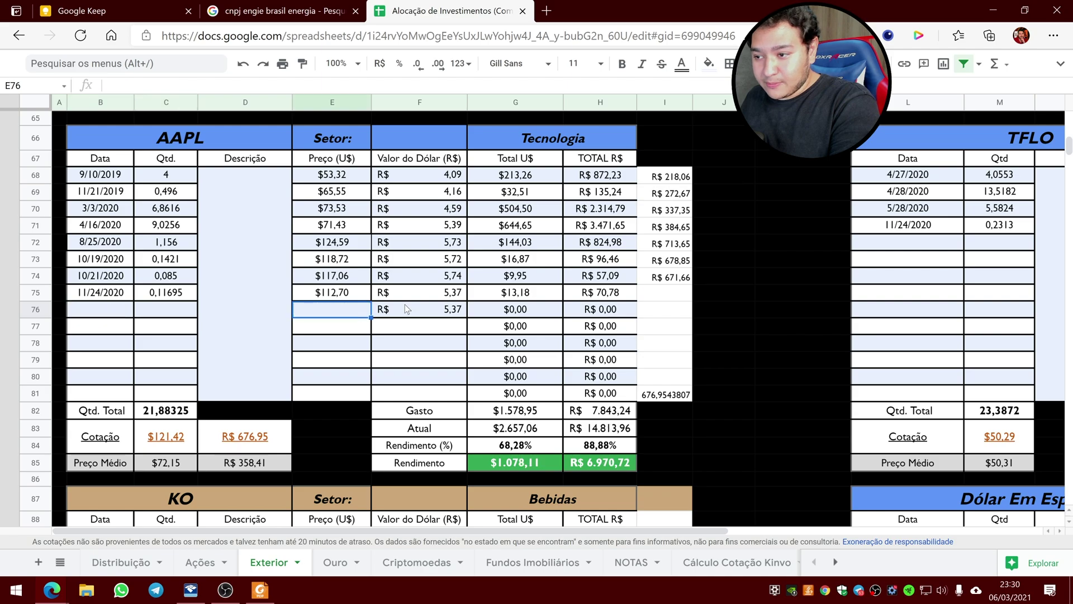
{"action": "left_click", "coordinate": [405, 309]}
{"action": "key", "text": "Delete"}
{"action": "left_click", "coordinate": [408, 359]}
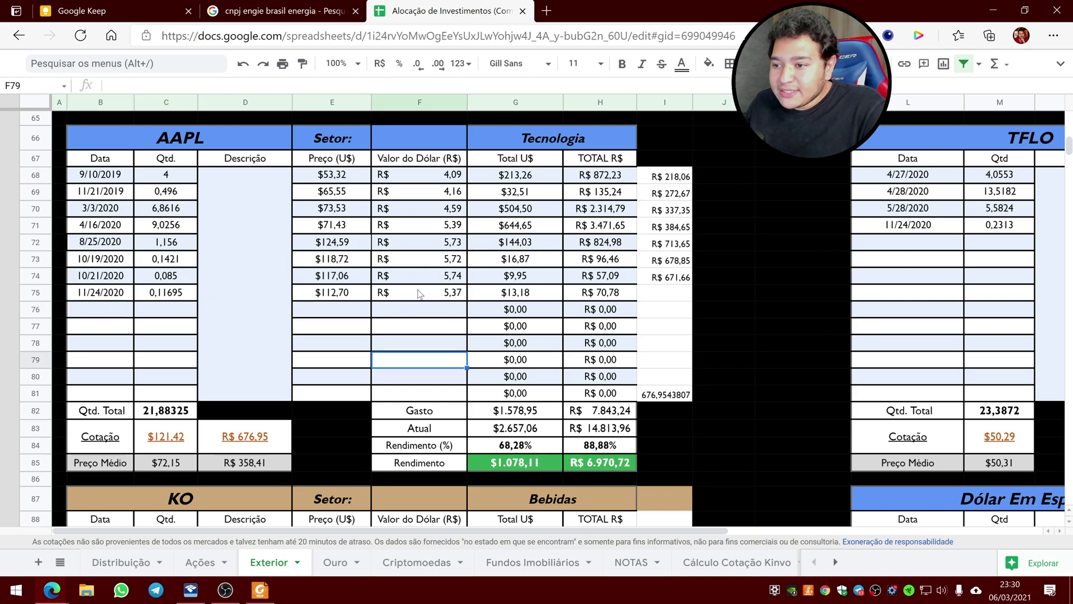
Paste the updated AAPL share total, 21,88325, into the IRPF asset description.
{"action": "left_click", "coordinate": [161, 294]}
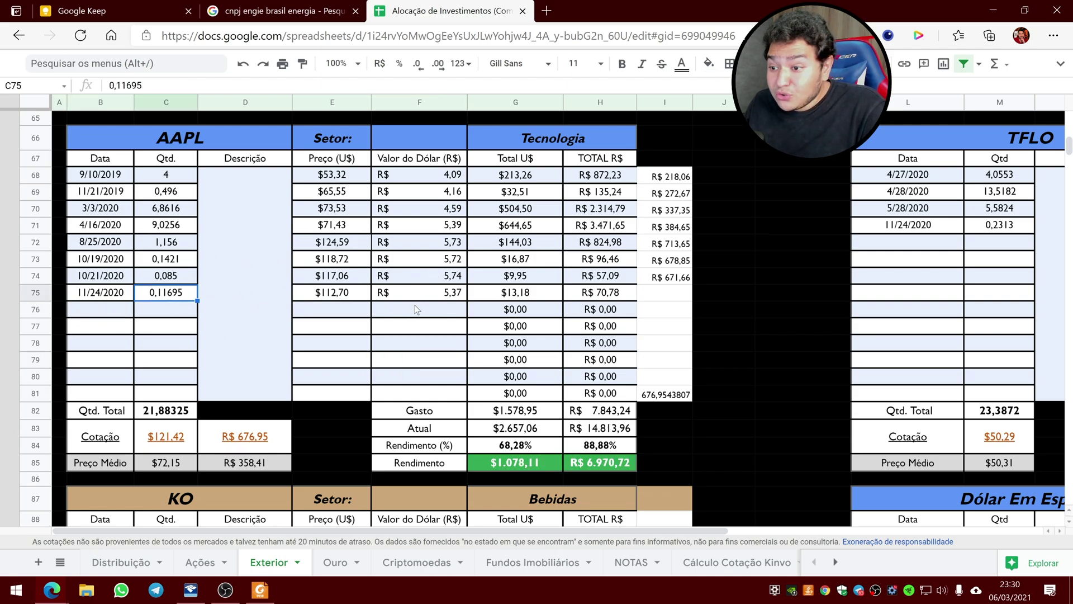
{"action": "left_click", "coordinate": [170, 469]}
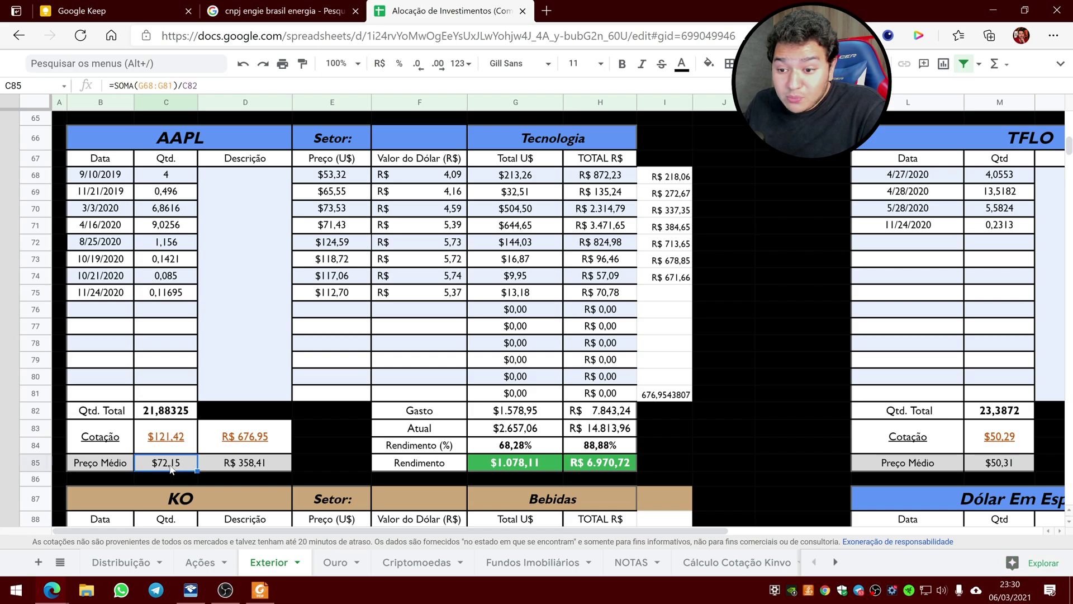
{"action": "left_click", "coordinate": [149, 408]}
{"action": "key", "text": "ctrl+c"}
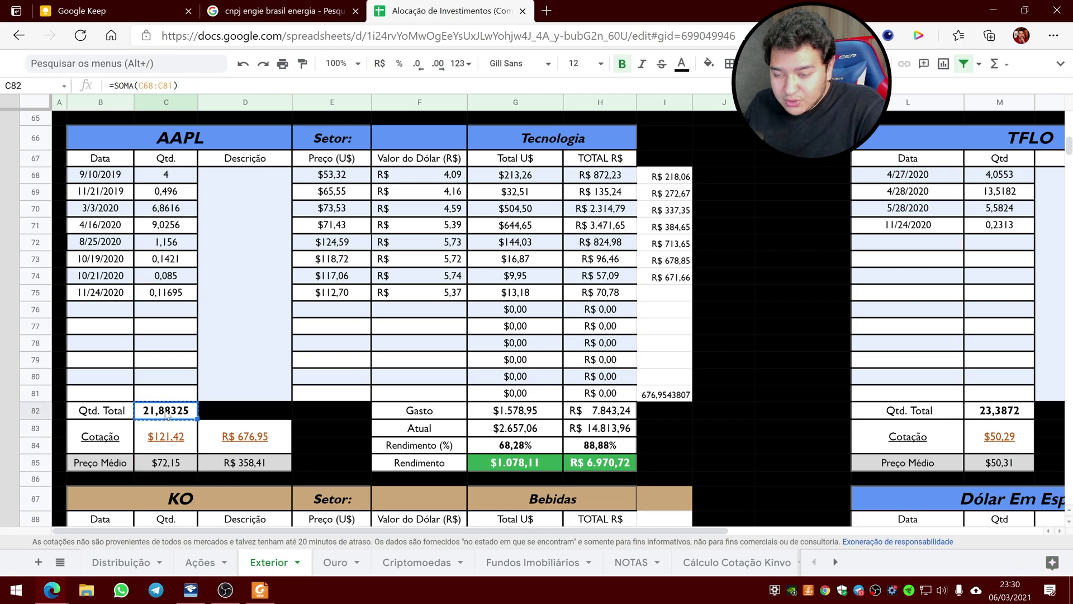
{"action": "key", "text": "alt+Tab"}
{"action": "key", "text": "ctrl+v"}
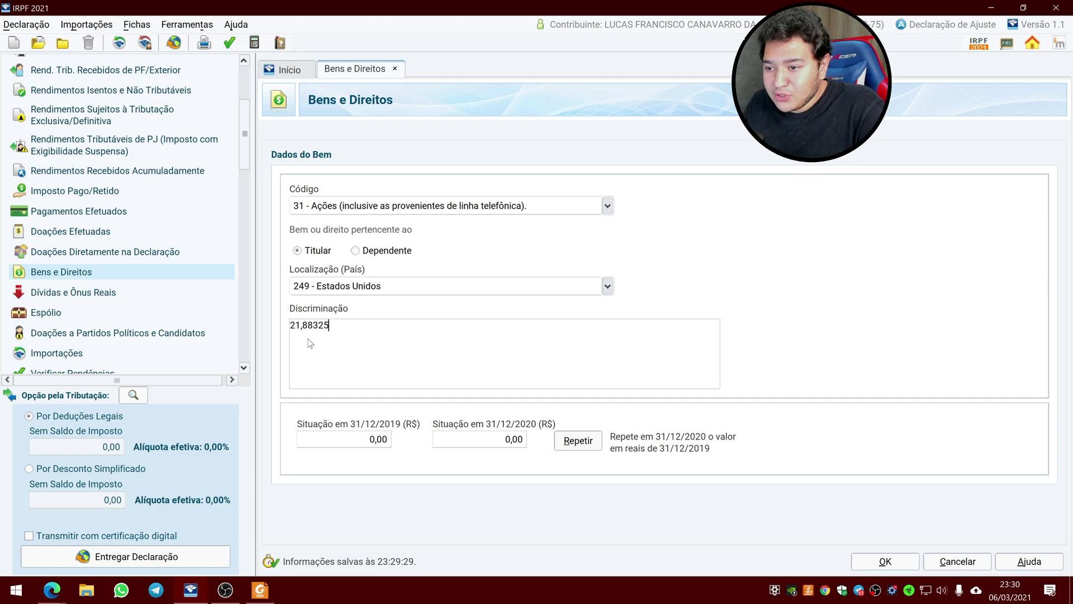
Extend the description to '21,88325 AÇÕES DE AAPL AO PREÇO MÉDIO DE' in uppercase.
{"action": "key", "text": "alt+Tab"}
{"action": "key", "text": "alt+Tab"}
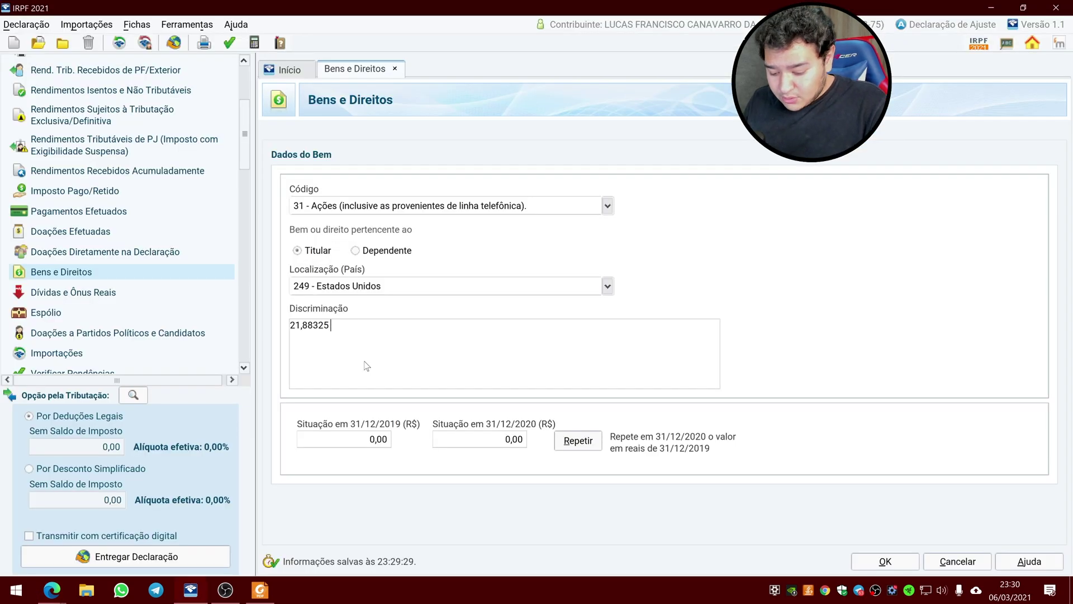
{"action": "type", "text": "ações de"}
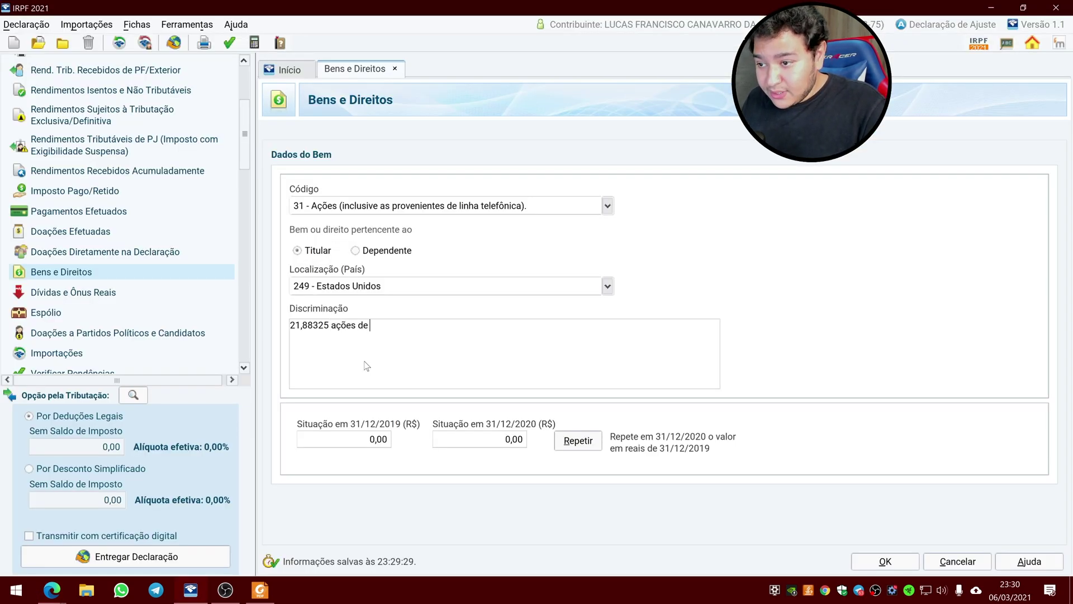
{"action": "key", "text": "BackSpace"}
{"action": "key", "text": "BackSpace"}
{"action": "key", "text": "BackSpace"}
{"action": "key", "text": "BackSpace"}
{"action": "key", "text": "BackSpace"}
{"action": "key", "text": "BackSpace"}
{"action": "key", "text": "BackSpace"}
{"action": "key", "text": "BackSpace"}
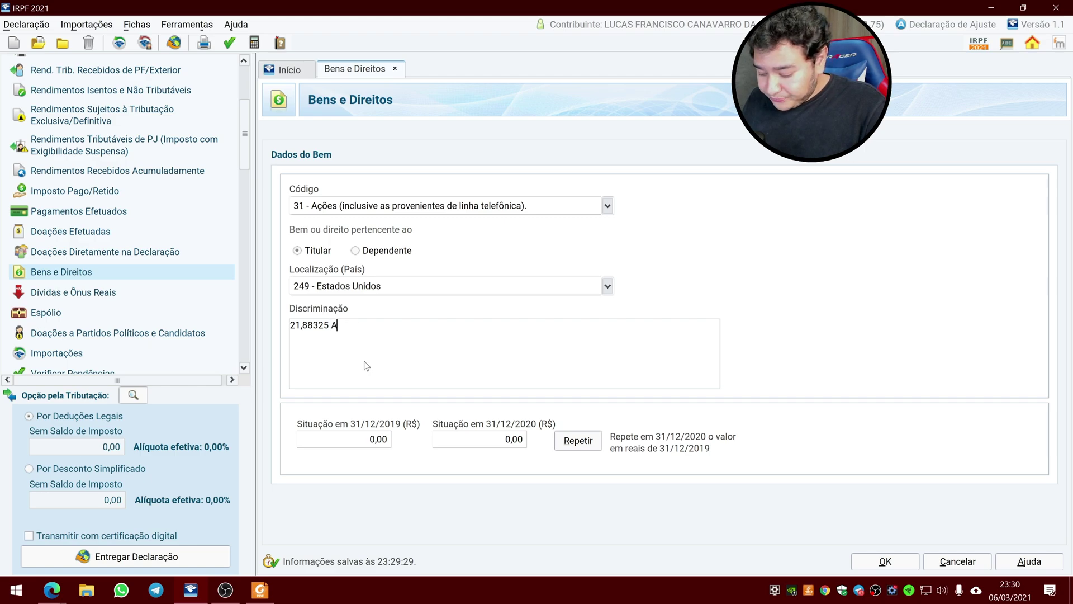
{"action": "type", "text": "AÇÕES DE AAPLK"}
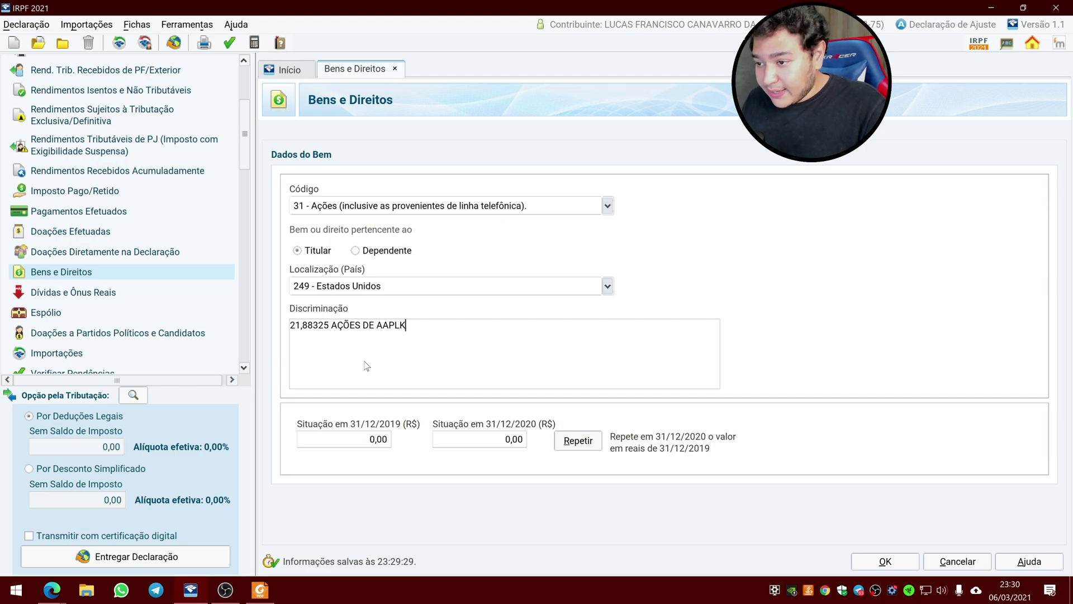
{"action": "key", "text": "BackSpace"}
{"action": "type", "text": " AO PREÇ"}
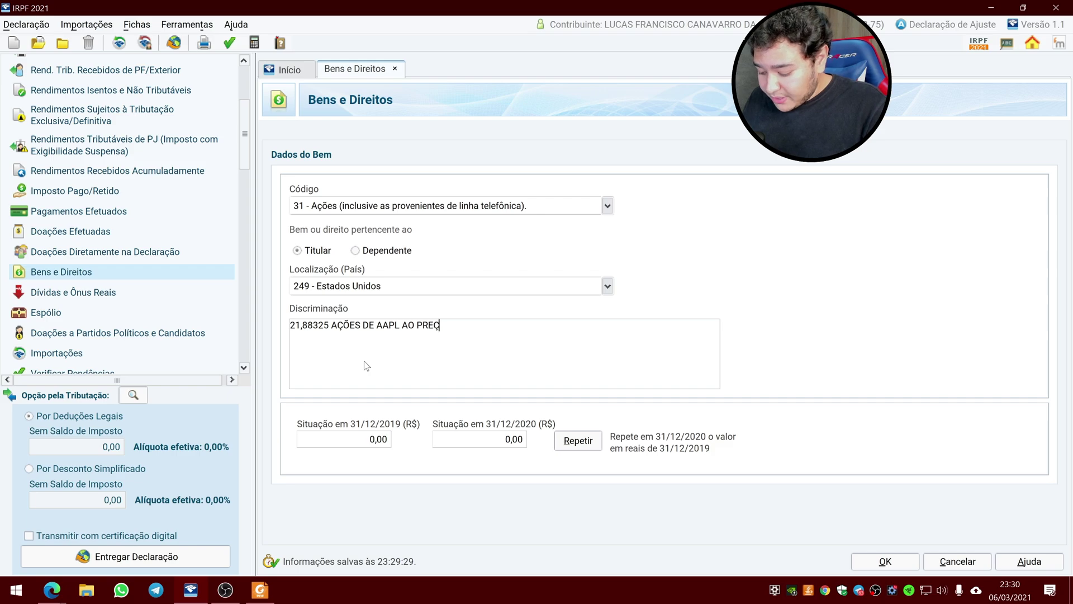
{"action": "type", "text": "O MÉDIO DE"}
{"action": "key", "text": "alt+Tab"}
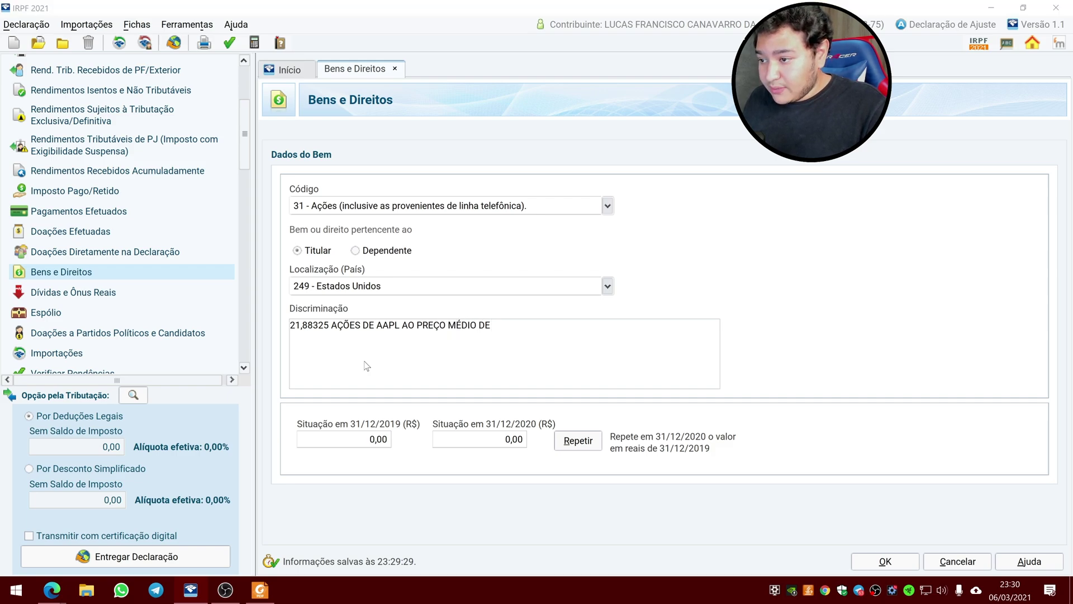
{"action": "left_click", "coordinate": [254, 467]}
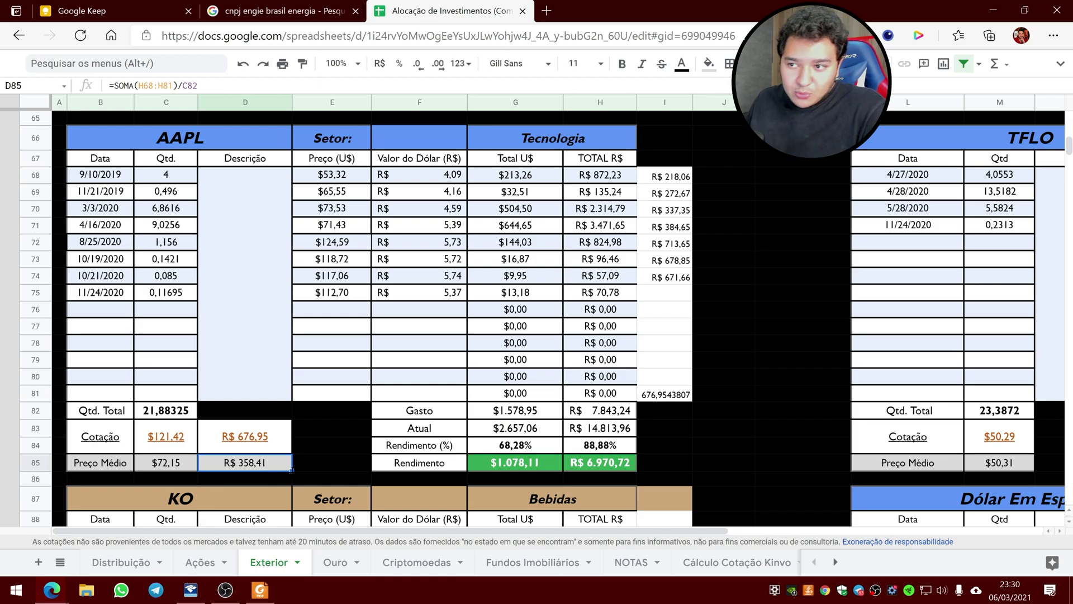
{"action": "left_click", "coordinate": [329, 399]}
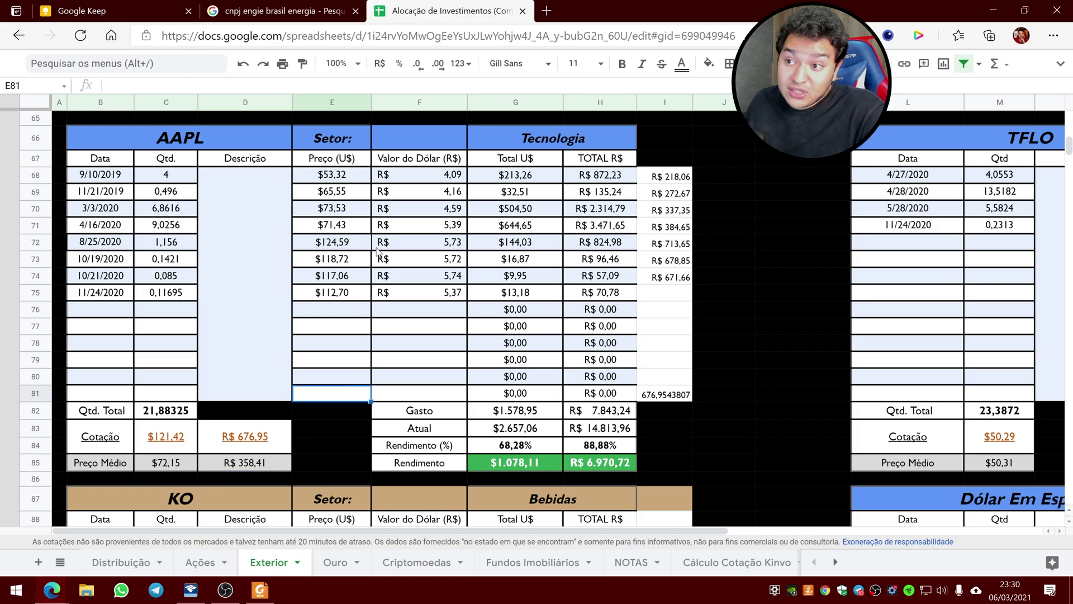
{"action": "left_click", "coordinate": [338, 179]}
{"action": "left_click", "coordinate": [452, 178]}
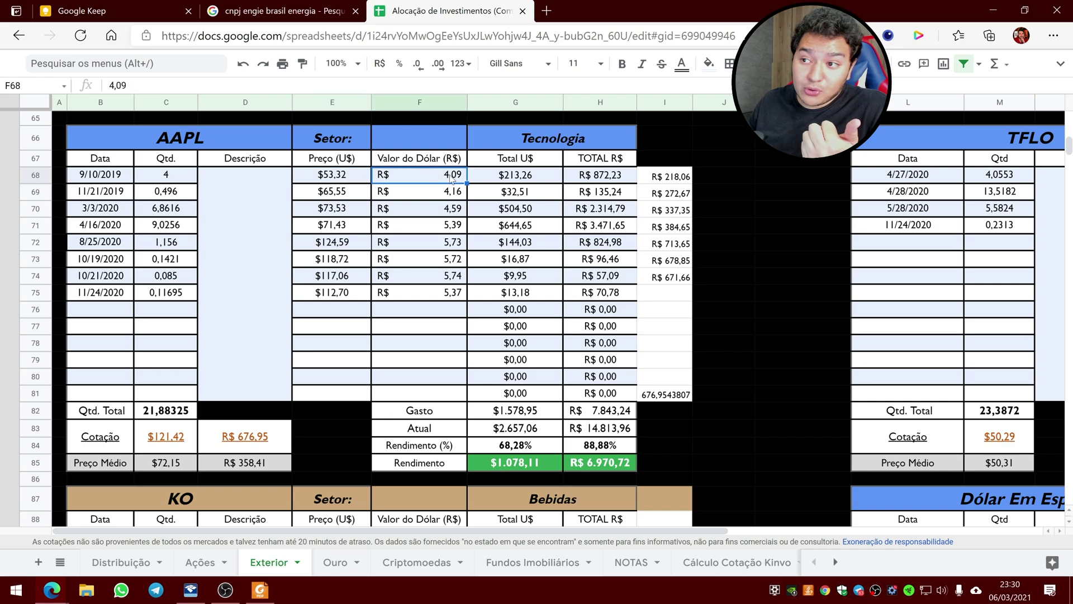
{"action": "left_click", "coordinate": [541, 179]}
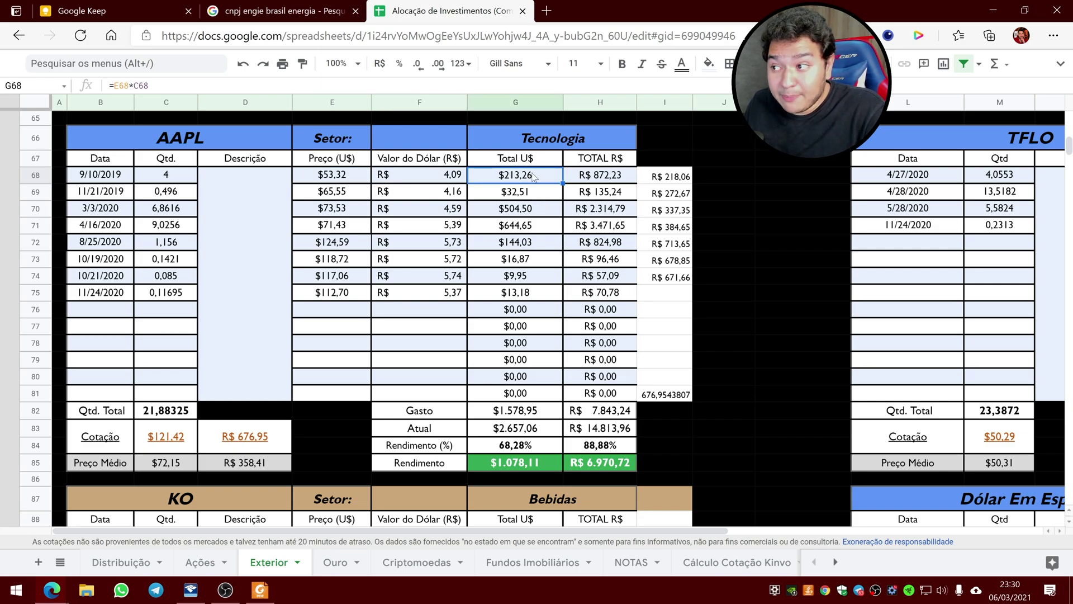
{"action": "left_click", "coordinate": [435, 180]}
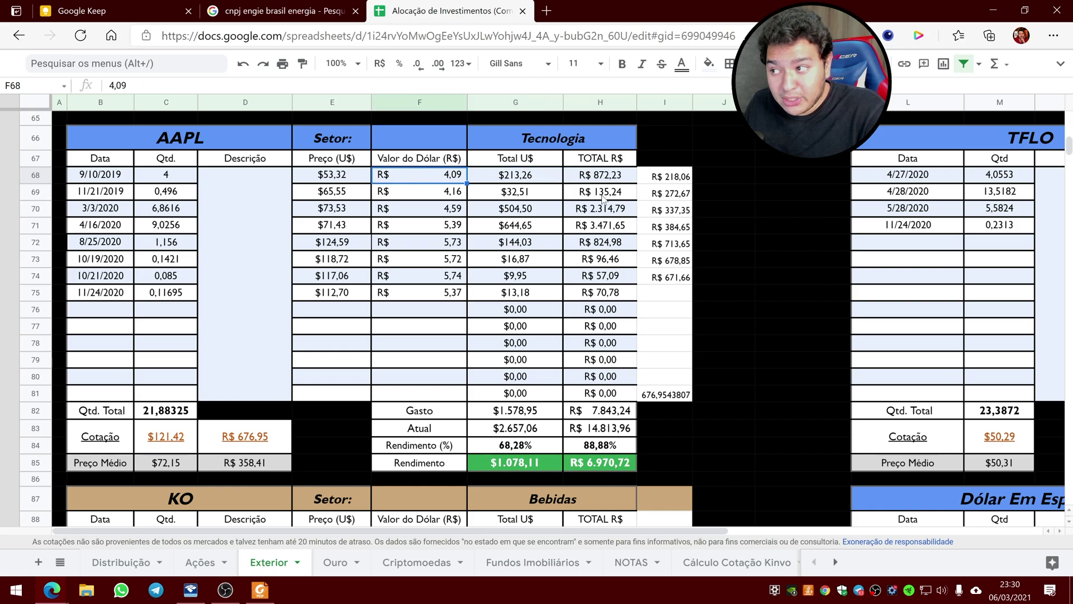
{"action": "left_click", "coordinate": [611, 177]}
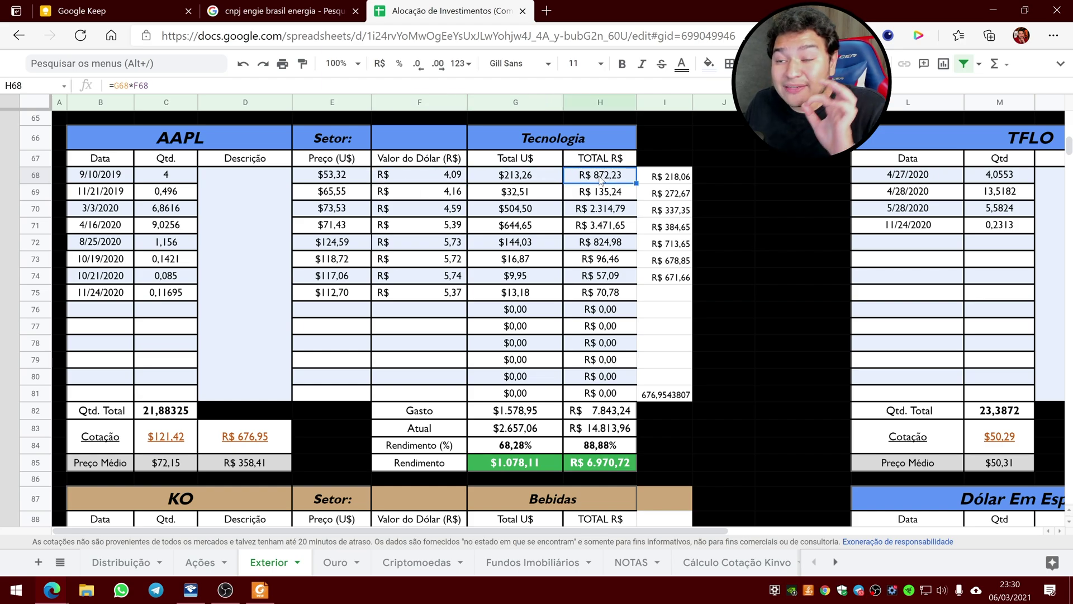
{"action": "left_click", "coordinate": [175, 177]}
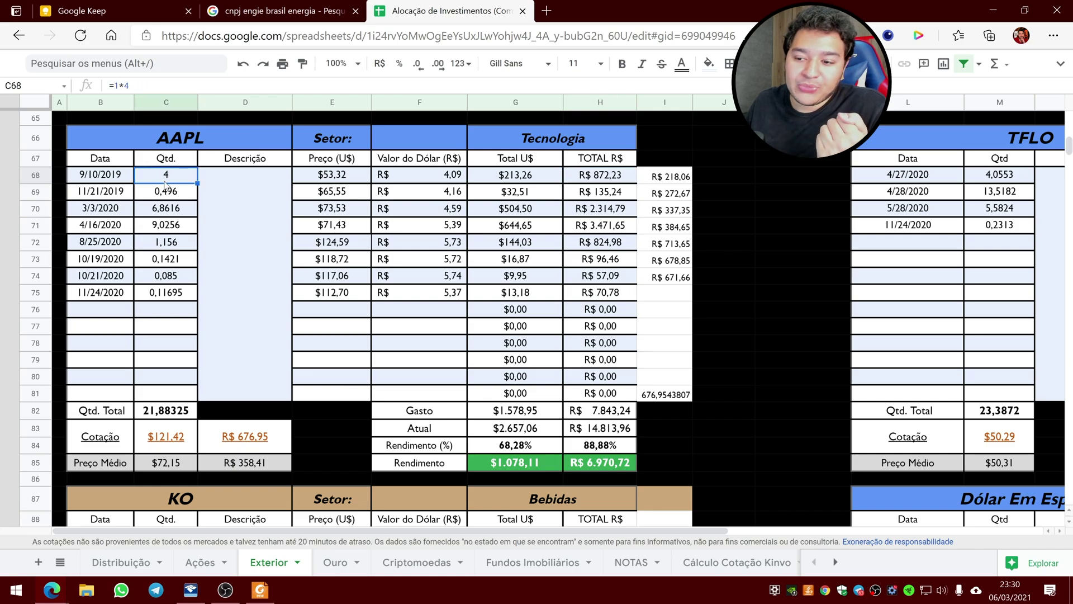
{"action": "left_click", "coordinate": [262, 464]}
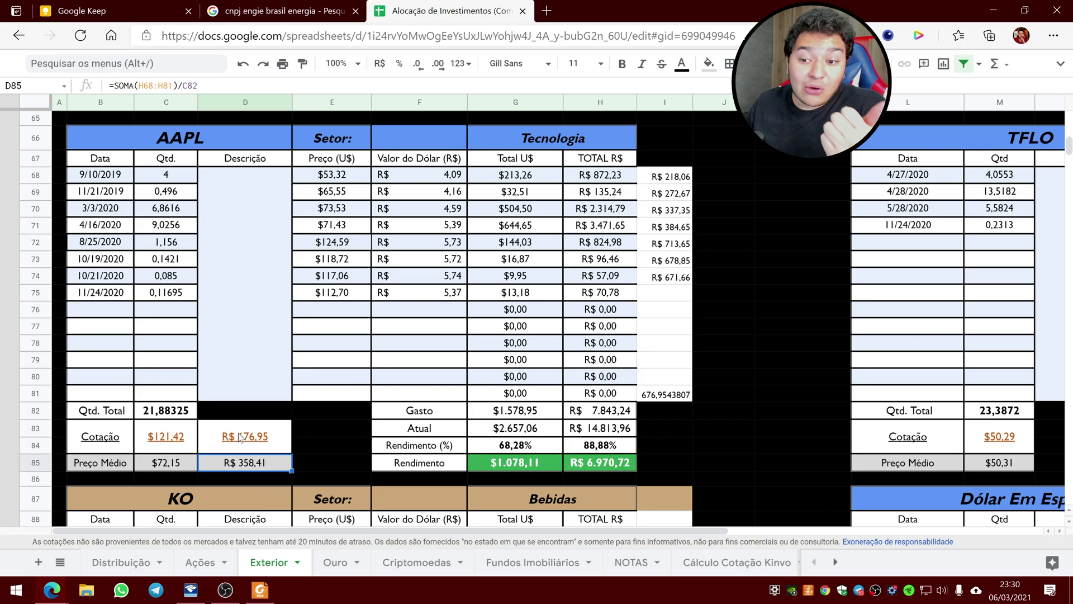
{"action": "left_click", "coordinate": [392, 177]}
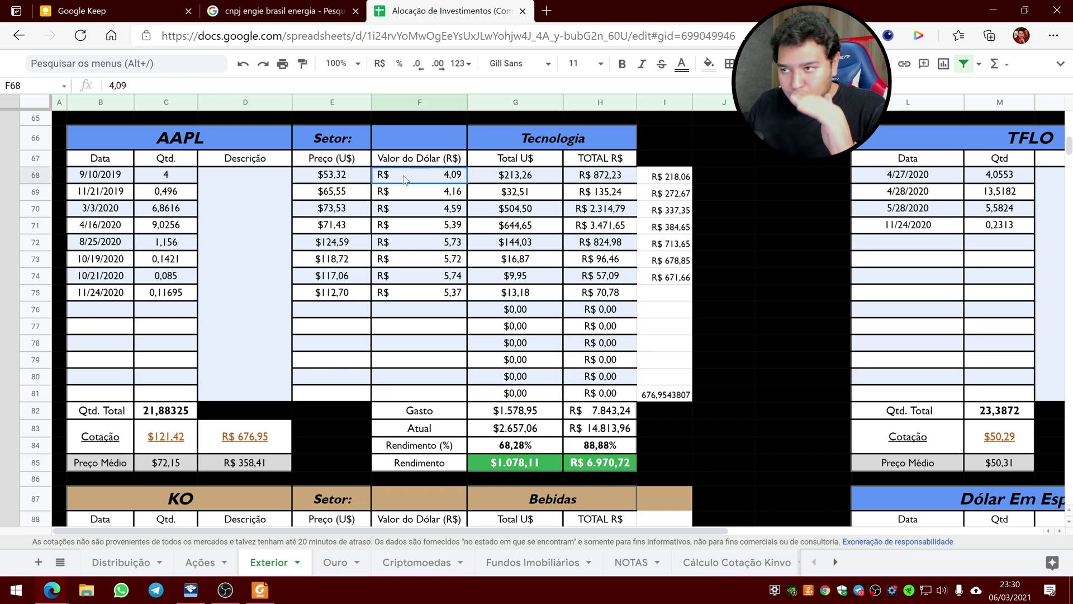
{"action": "left_click", "coordinate": [416, 192]}
{"action": "left_click", "coordinate": [418, 208]}
{"action": "left_click", "coordinate": [420, 229]}
{"action": "left_click", "coordinate": [419, 243]}
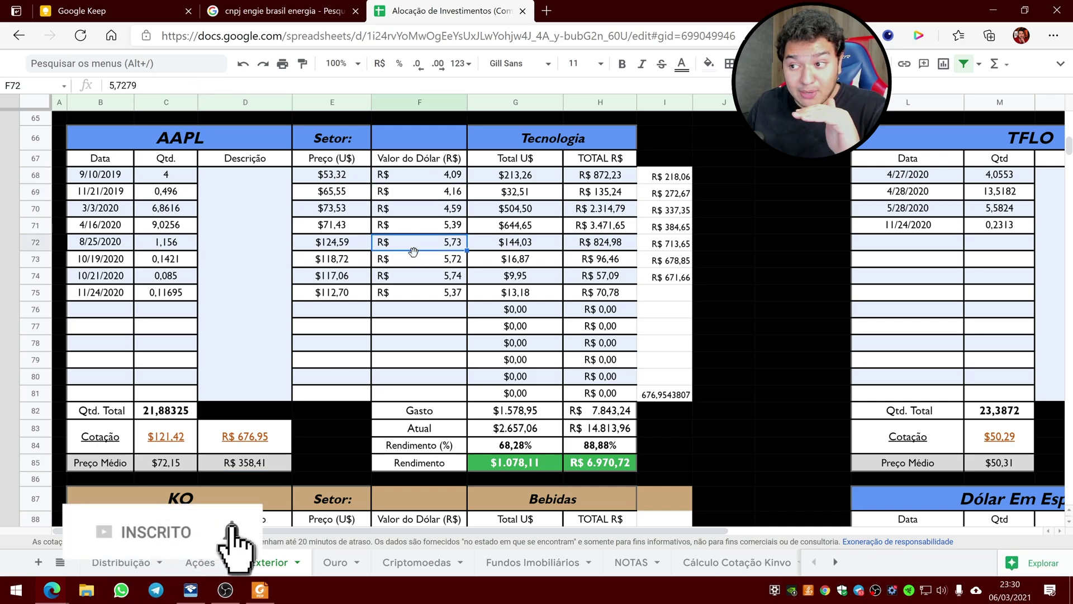
{"action": "left_click", "coordinate": [419, 258]}
{"action": "left_click", "coordinate": [419, 275]}
{"action": "left_click", "coordinate": [421, 293]}
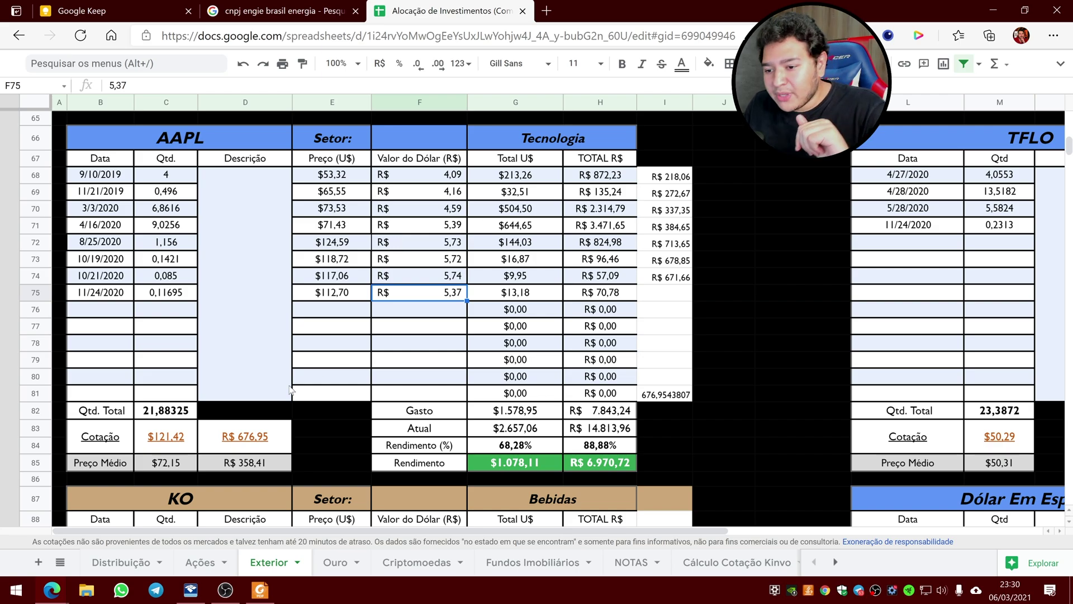
{"action": "left_click", "coordinate": [341, 430]}
{"action": "left_click", "coordinate": [330, 459]}
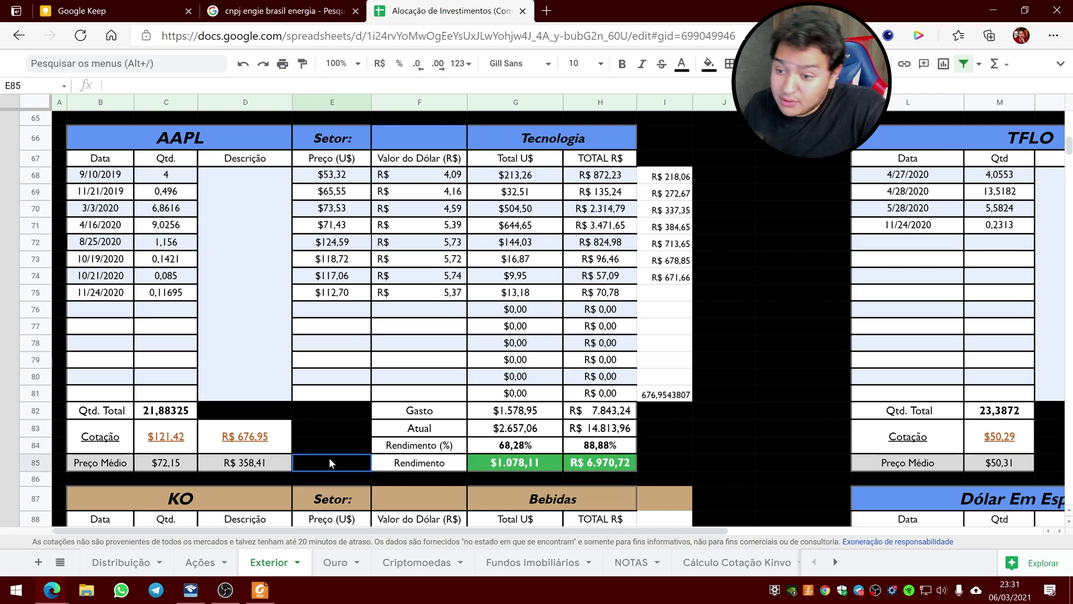
{"action": "left_click", "coordinate": [219, 462]}
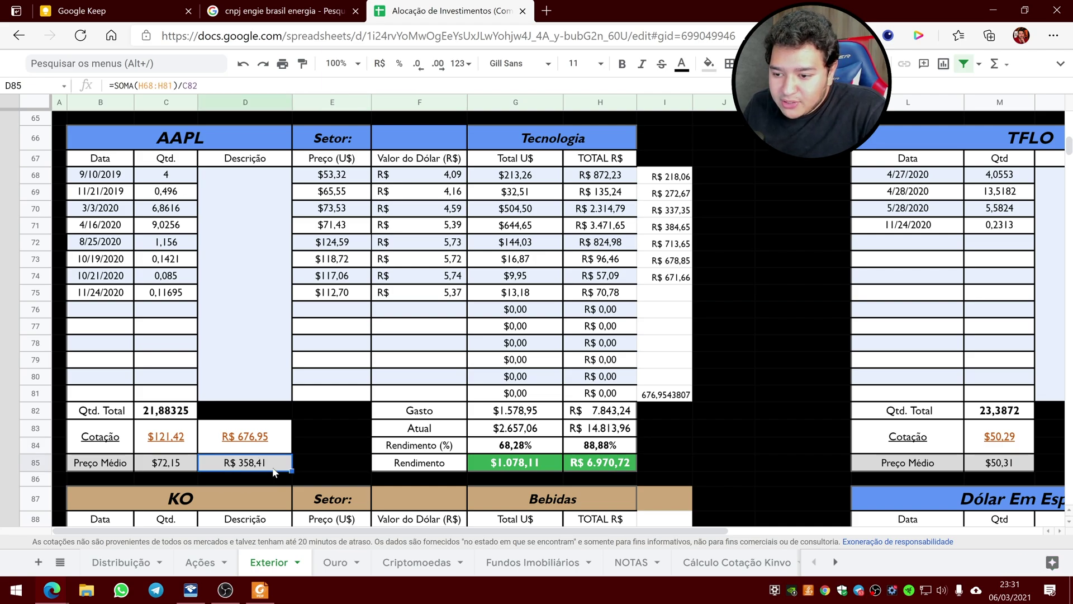
Add 'R$358,41, TOTALIZANDO' to the AAPL asset description.
{"action": "key", "text": "alt+Tab"}
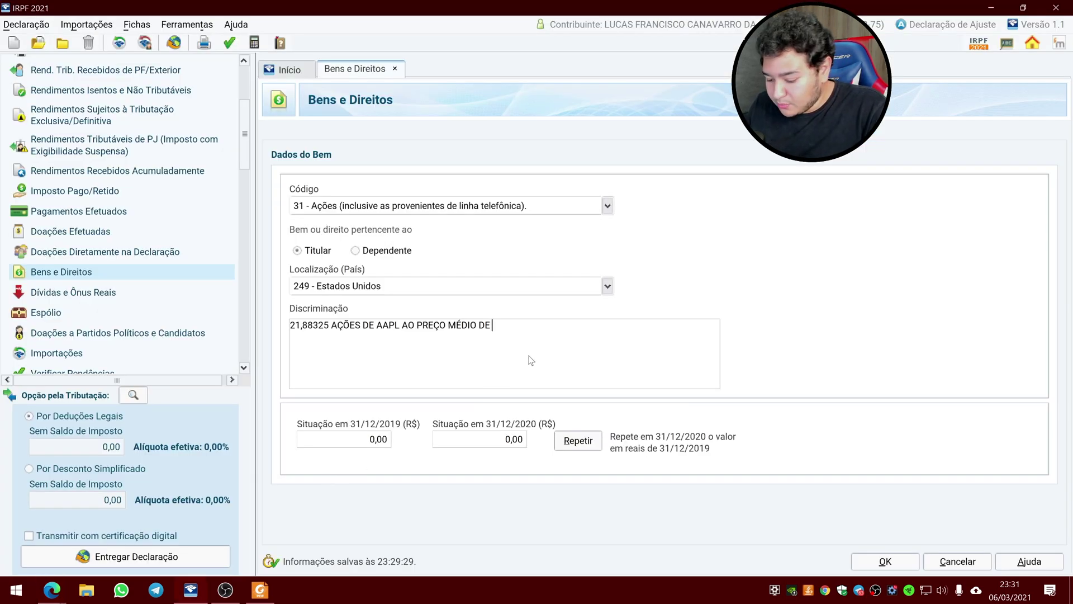
{"action": "key", "text": "BackSpace"}
{"action": "key", "text": "BackSpace"}
{"action": "type", "text": "R$358,41"}
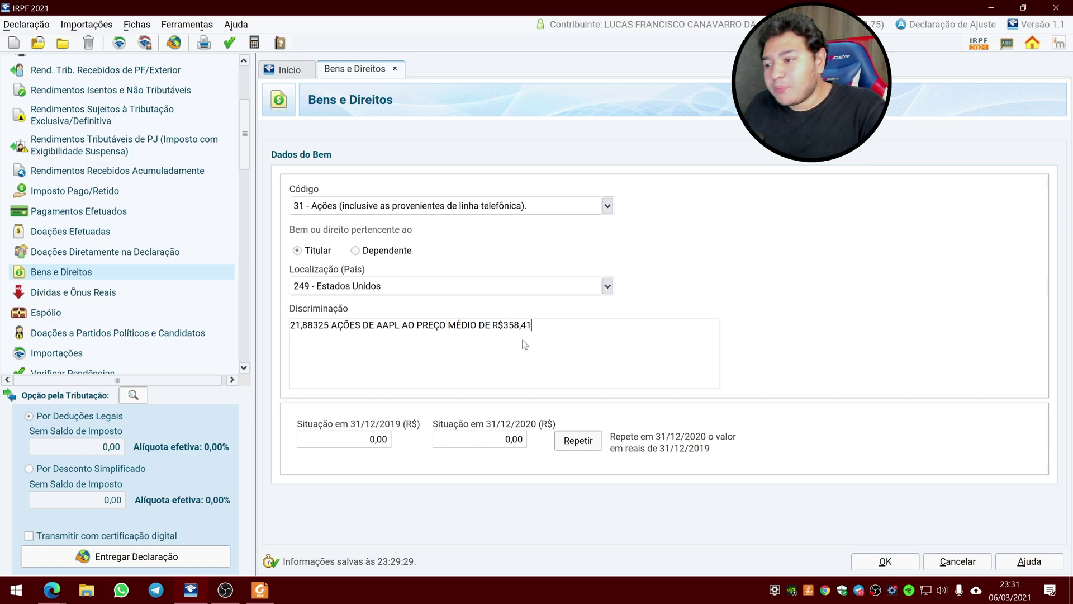
{"action": "type", "text": ", TOTALIZANDO"}
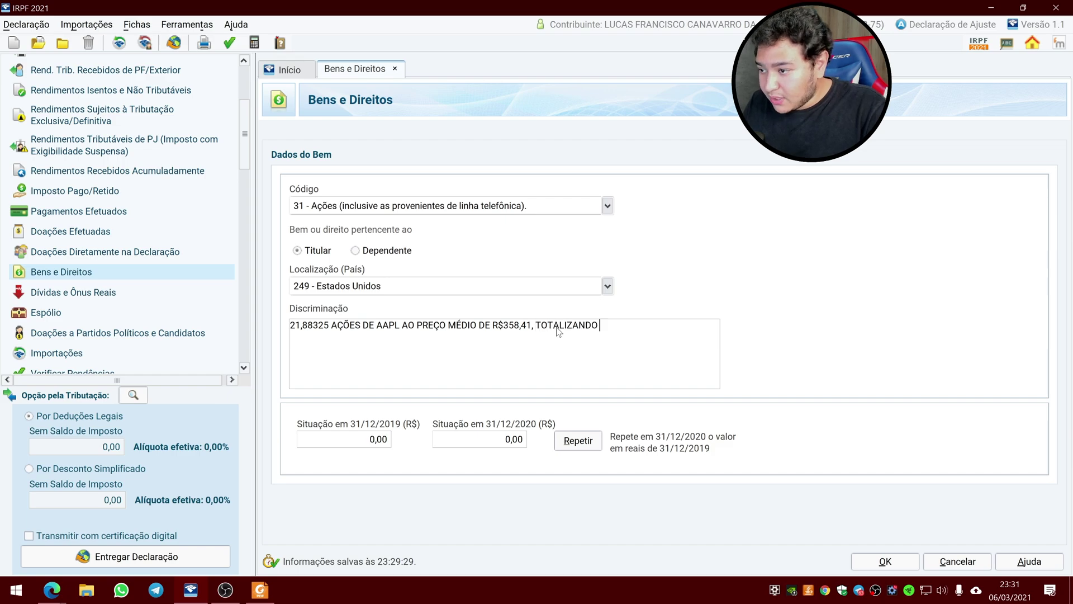
Finish the description with the spreadsheet total 'R$7.843,24, REFERENTE A APPLE'.
{"action": "key", "text": "alt+Tab"}
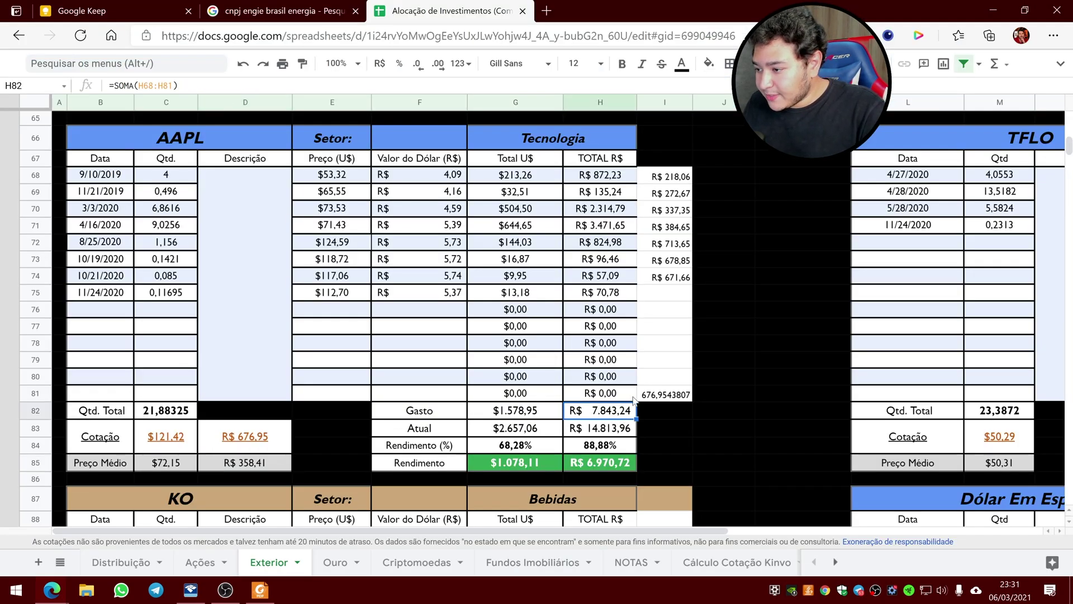
{"action": "key", "text": "alt+Tab"}
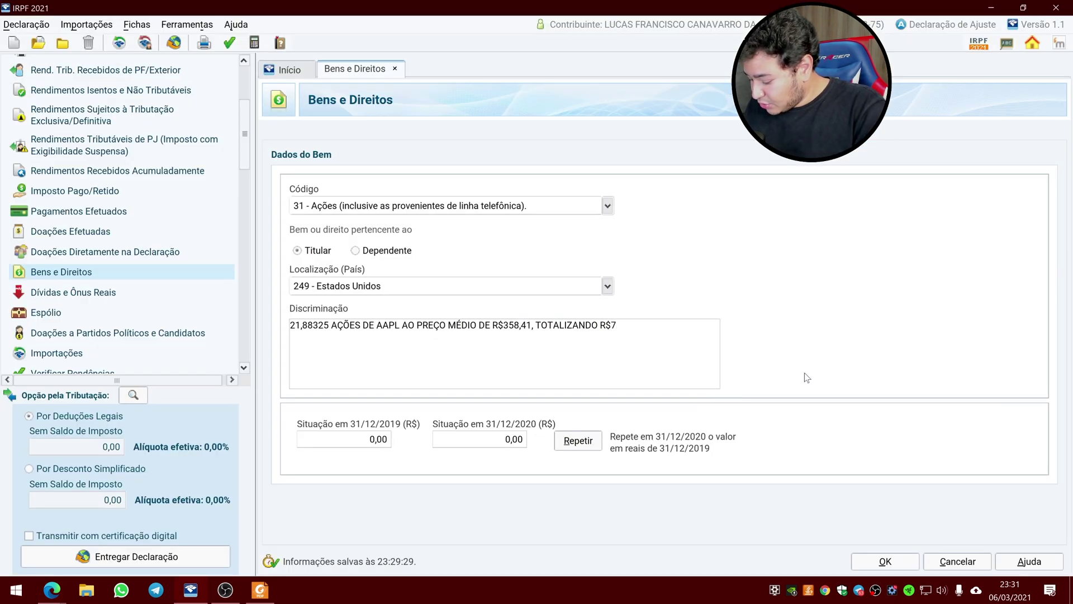
{"action": "type", "text": "R$7.843"}
{"action": "key", "text": "alt+Tab"}
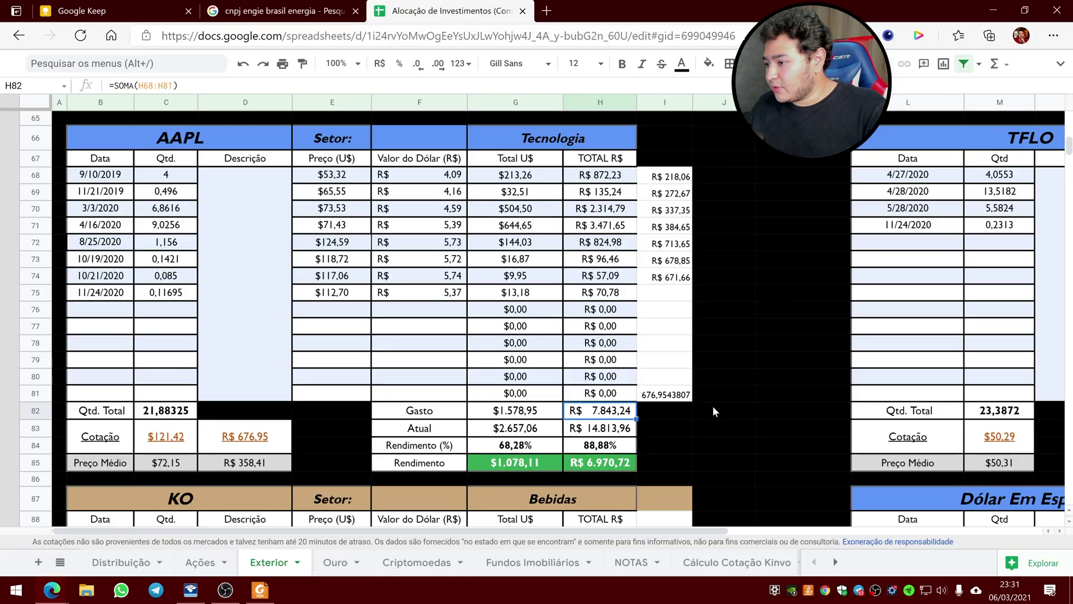
{"action": "key", "text": "alt+Tab"}
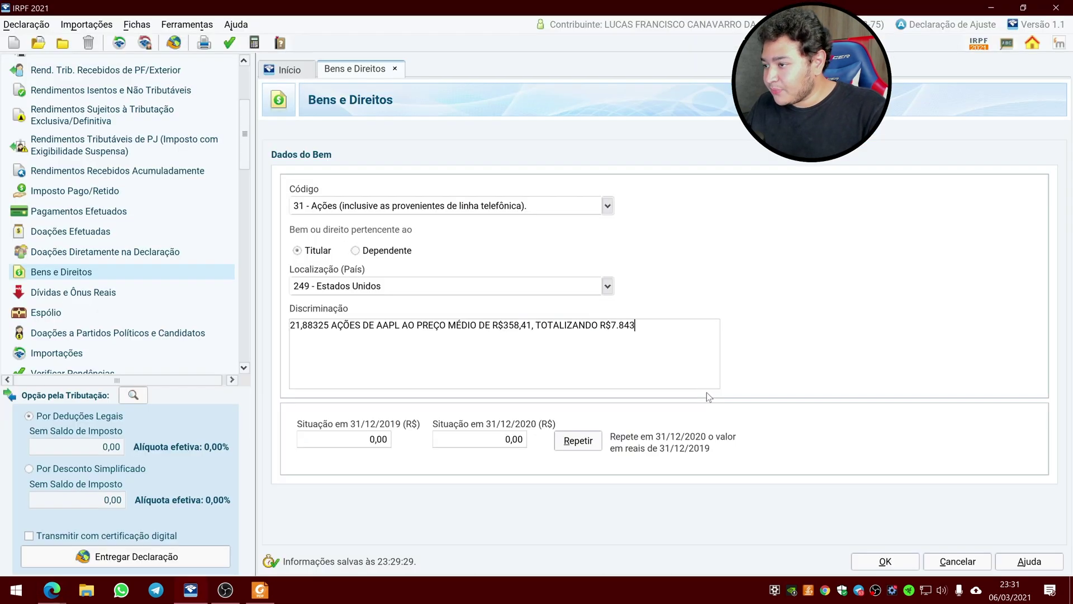
{"action": "type", "text": ",24"}
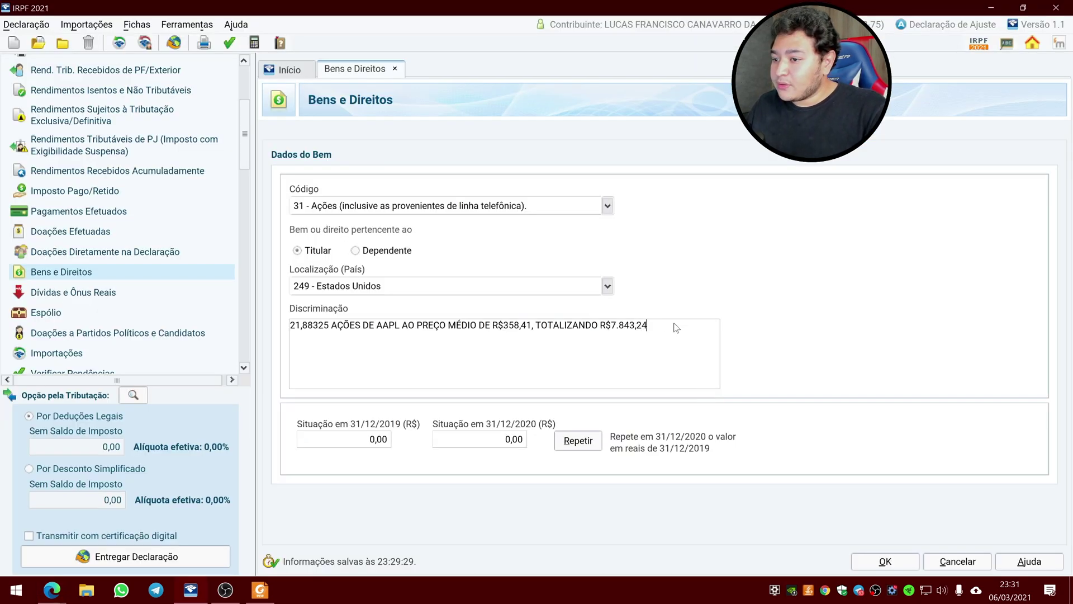
{"action": "type", "text": ", REFER"}
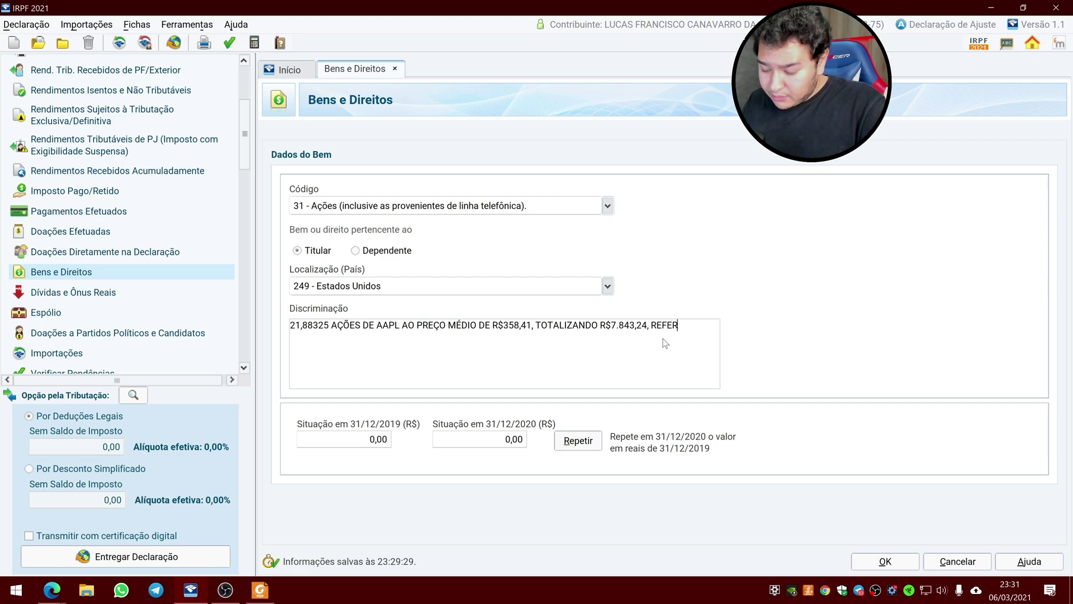
{"action": "type", "text": "ENTE A APPLE"}
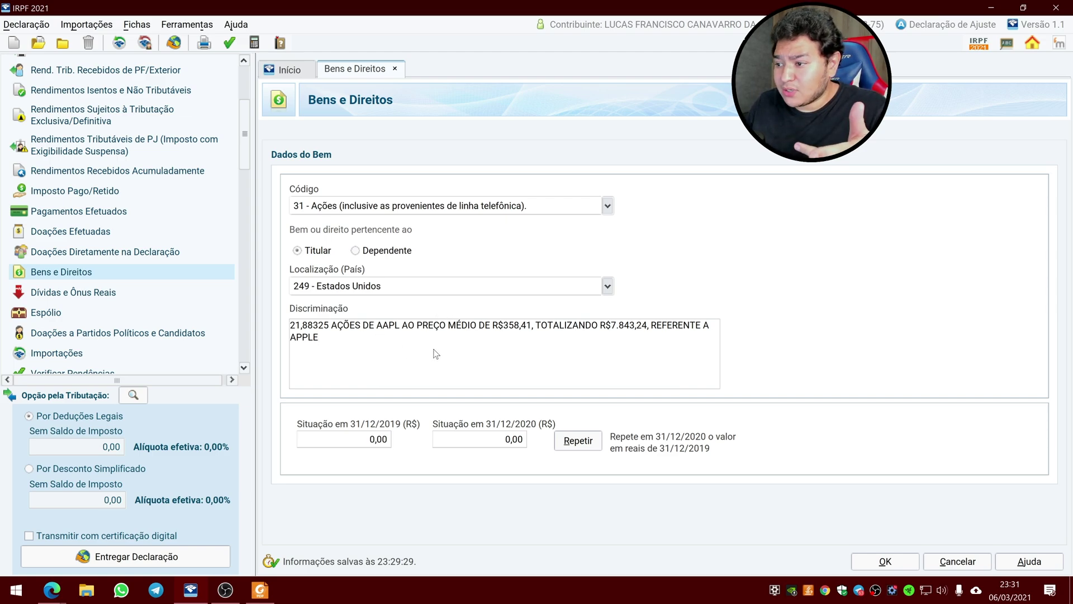
{"action": "left_click_drag", "start_coordinate": [531, 343], "coordinate": [650, 330]}
{"action": "left_click", "coordinate": [599, 327]}
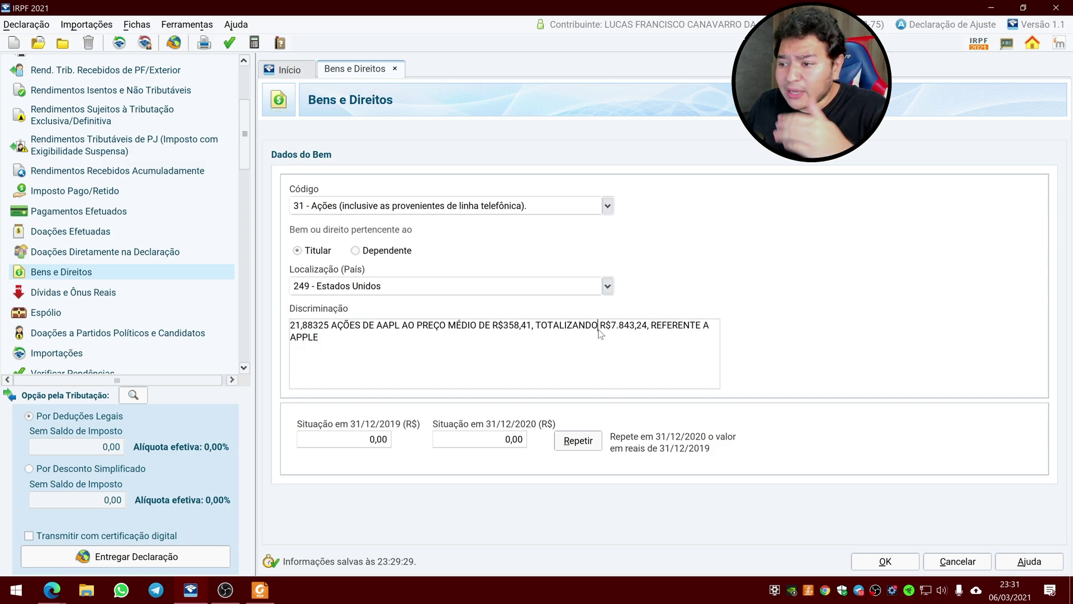
{"action": "left_click", "coordinate": [382, 440]}
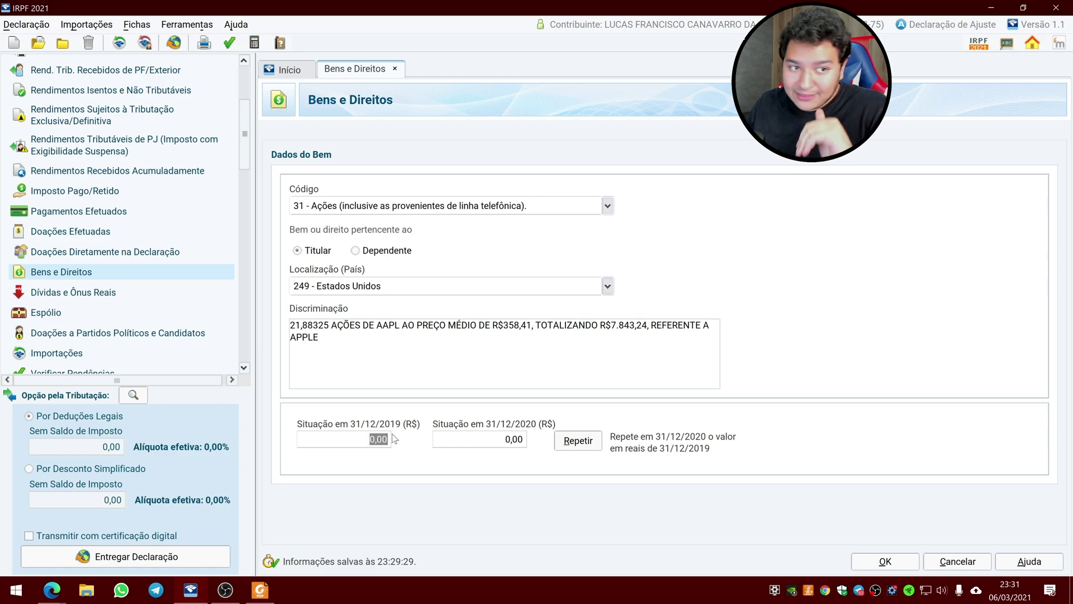
Enter 7843,24 as the 31/12/2020 value, save, and select the new item 39.
{"action": "left_click", "coordinate": [523, 441]}
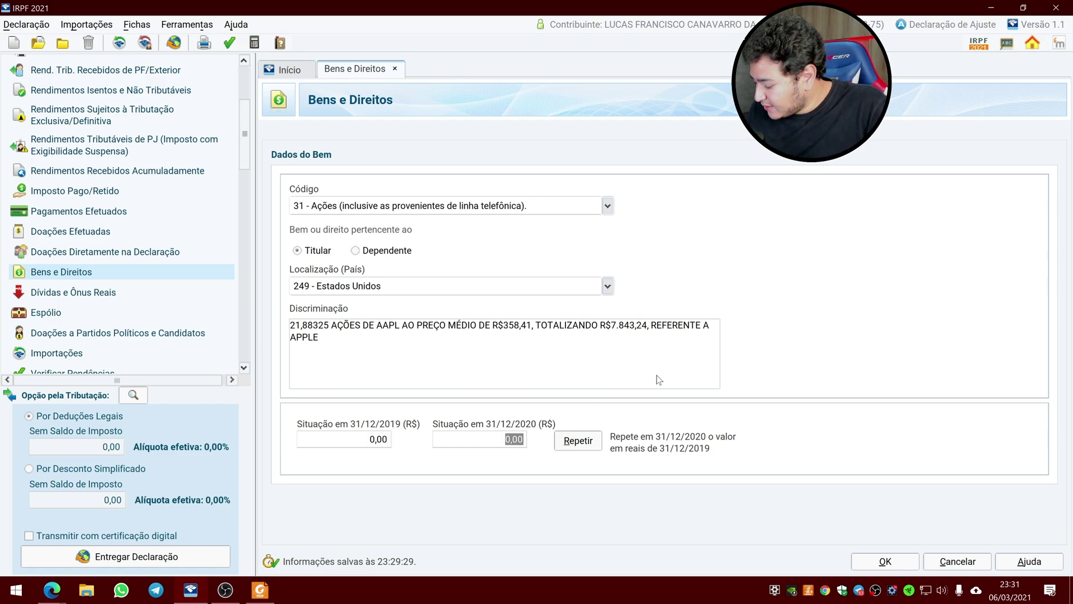
{"action": "left_click", "coordinate": [329, 329]}
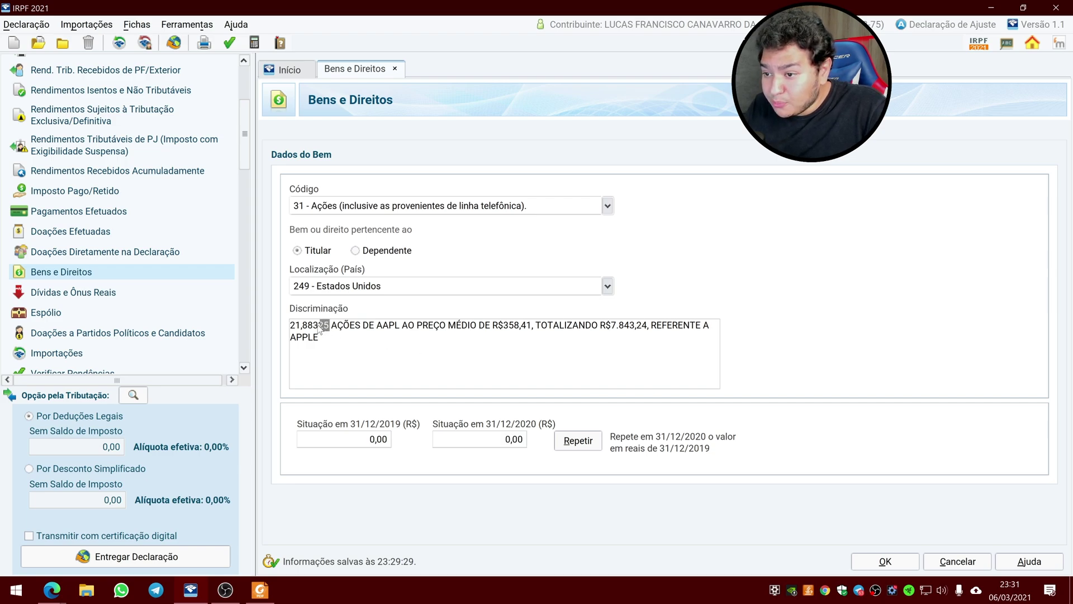
{"action": "left_click", "coordinate": [522, 440]}
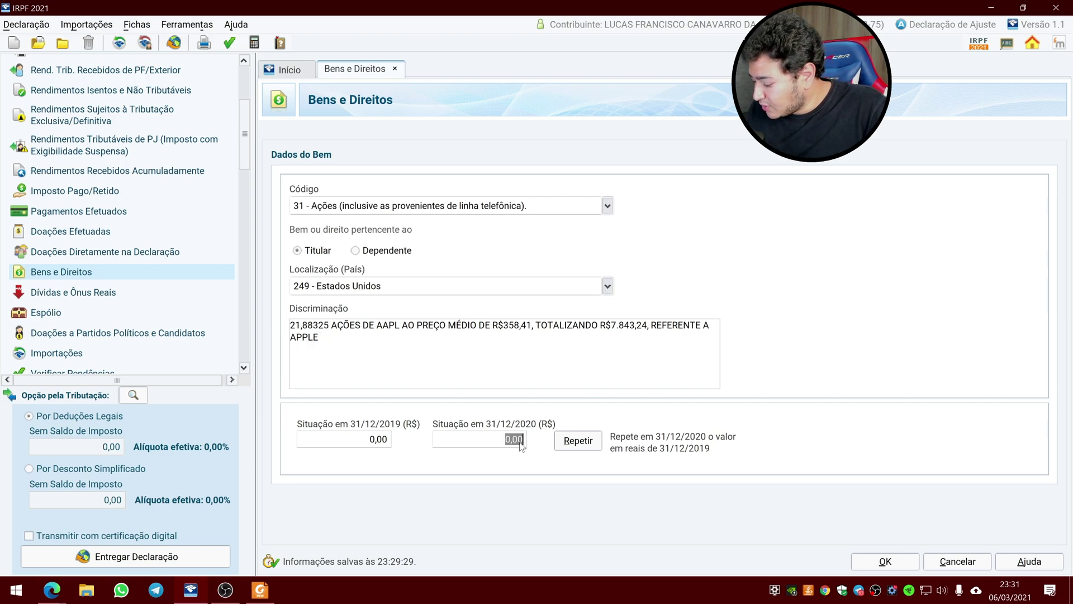
{"action": "type", "text": "7843,24"}
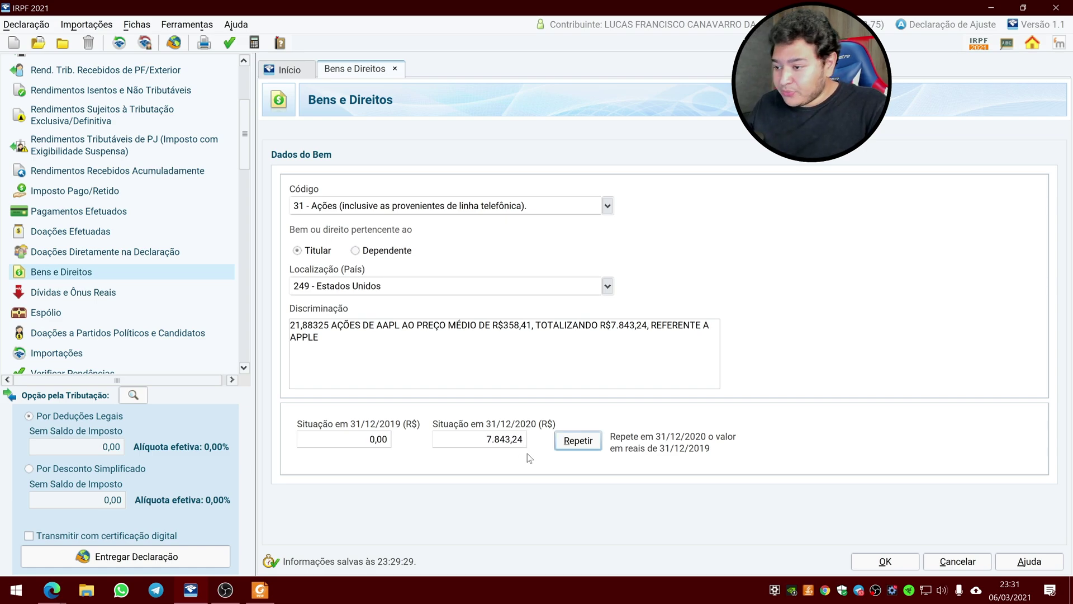
{"action": "left_click", "coordinate": [882, 563]}
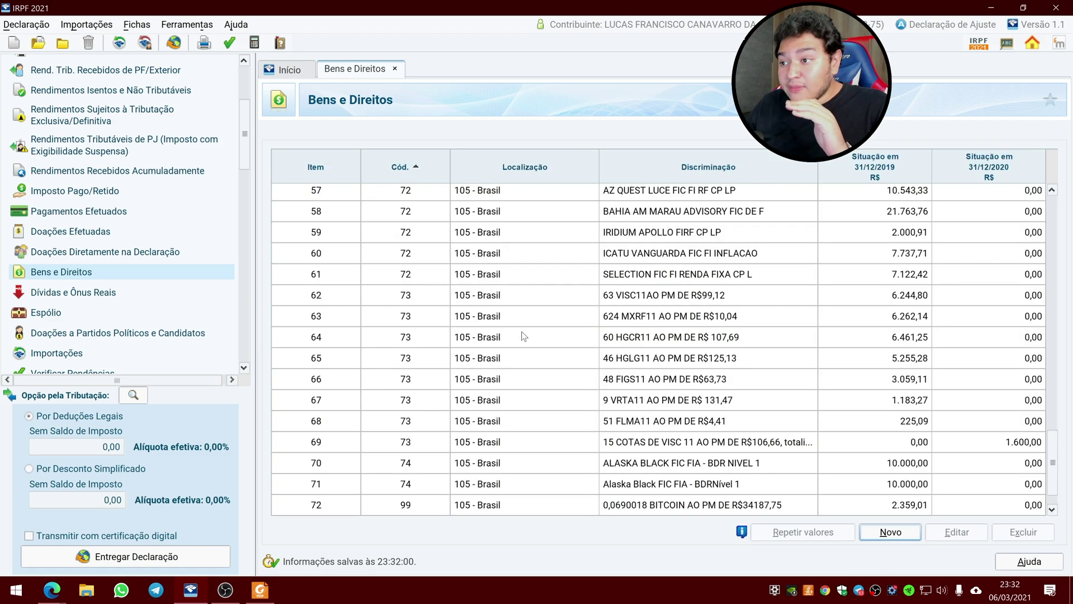
{"action": "scroll", "coordinate": [611, 351], "scroll_direction": "down", "scroll_amount": 1}
{"action": "scroll", "coordinate": [613, 351], "scroll_direction": "up", "scroll_amount": 15}
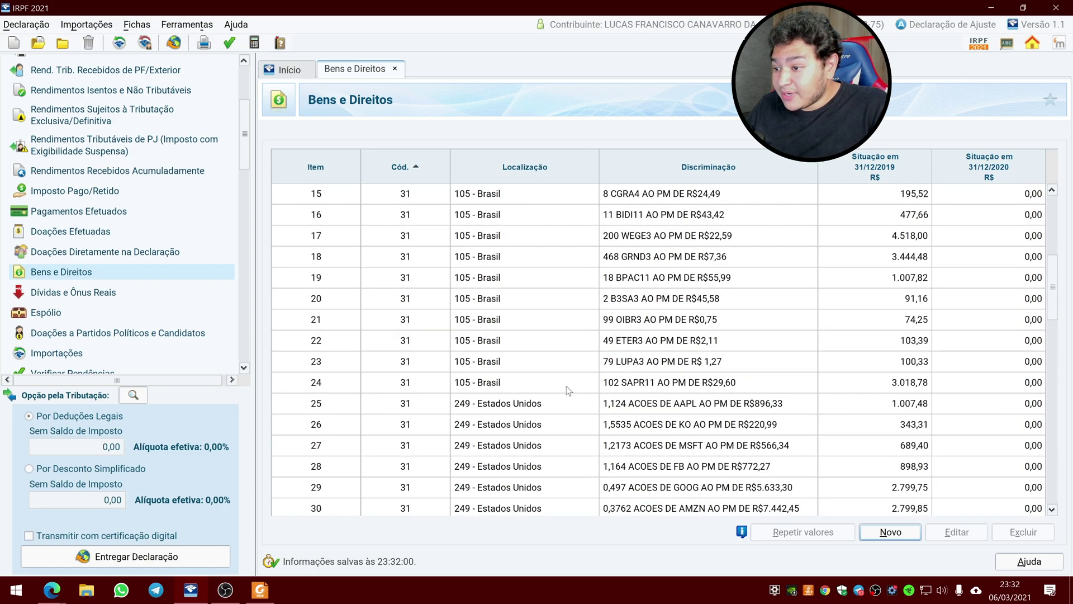
{"action": "scroll", "coordinate": [569, 386], "scroll_direction": "down", "scroll_amount": 6}
{"action": "left_click", "coordinate": [524, 317]}
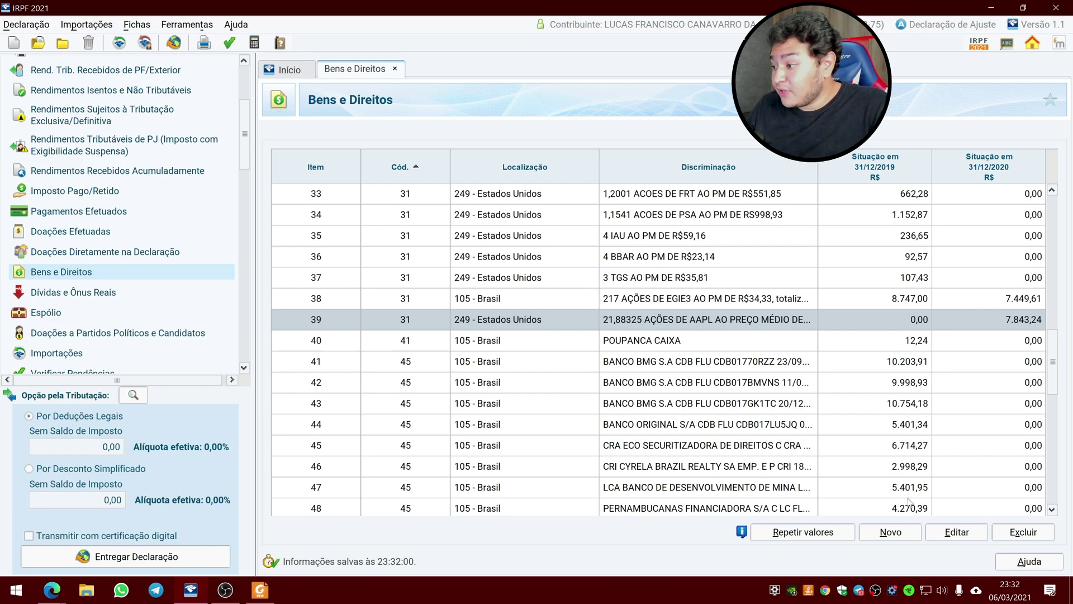
Edit item 39, adding and then deleting a note about the Avenue.us brokerage.
{"action": "left_click", "coordinate": [956, 531]}
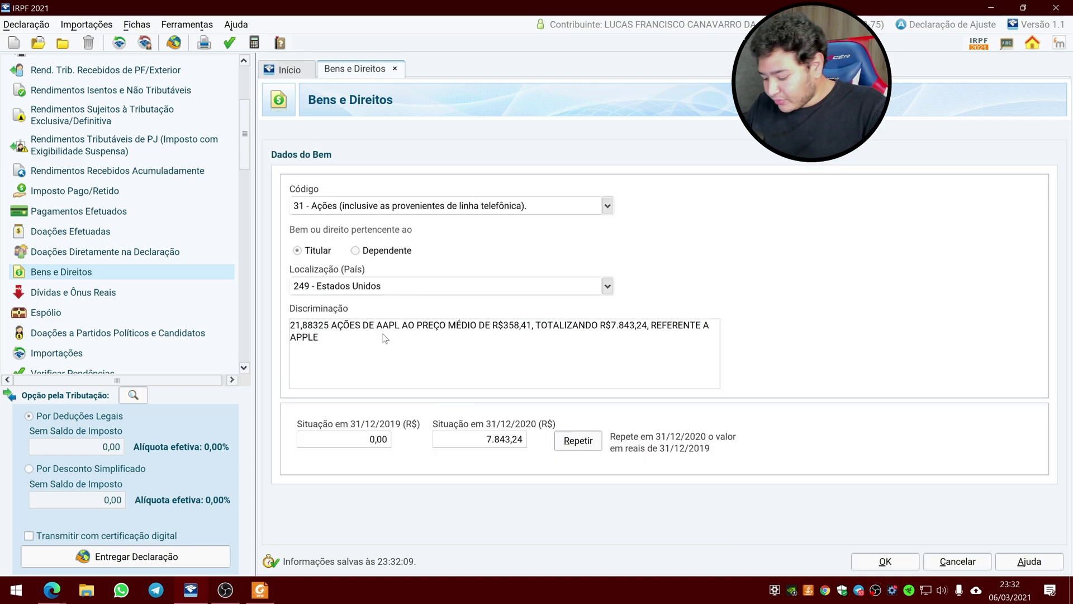
{"action": "type", "text": "DQUIRO "}
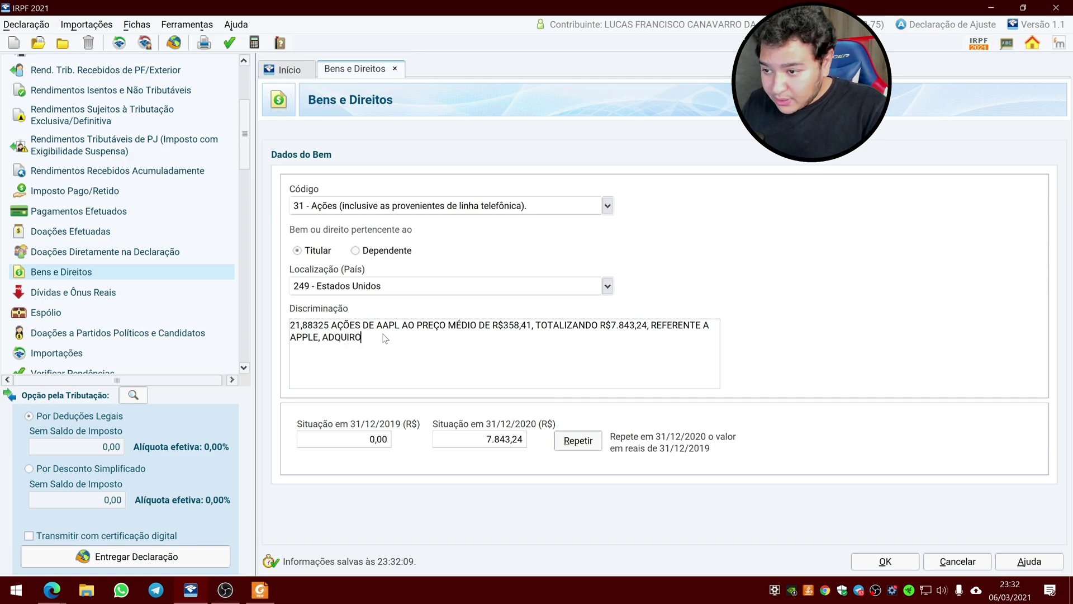
{"action": "key", "text": "BackSpace"}
{"action": "key", "text": "BackSpace"}
{"action": "type", "text": "IDO NA CORRETOR"}
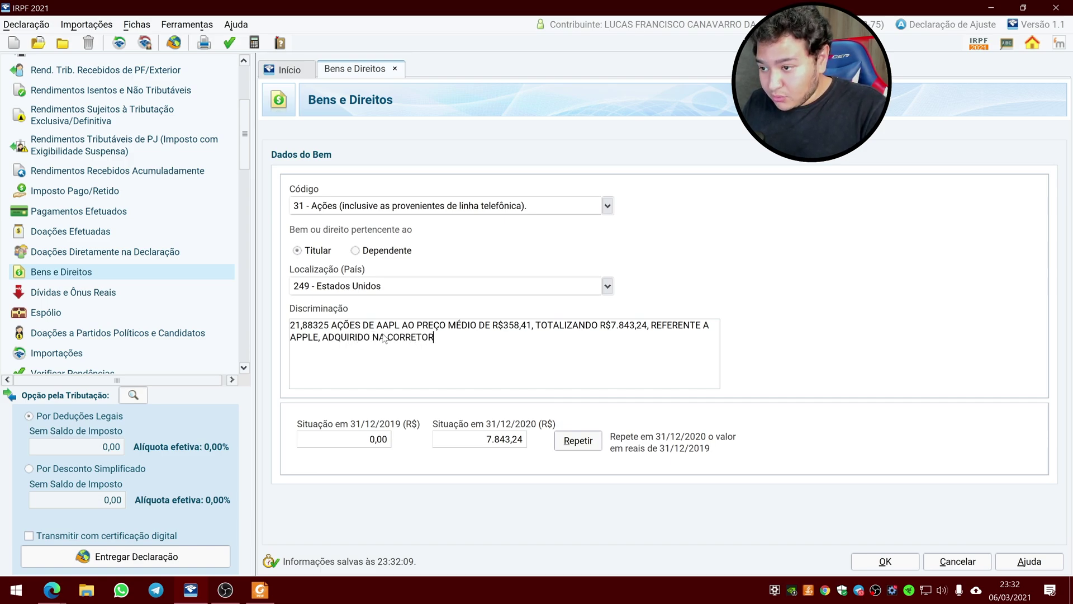
{"action": "type", "text": "A AVENUE.US"}
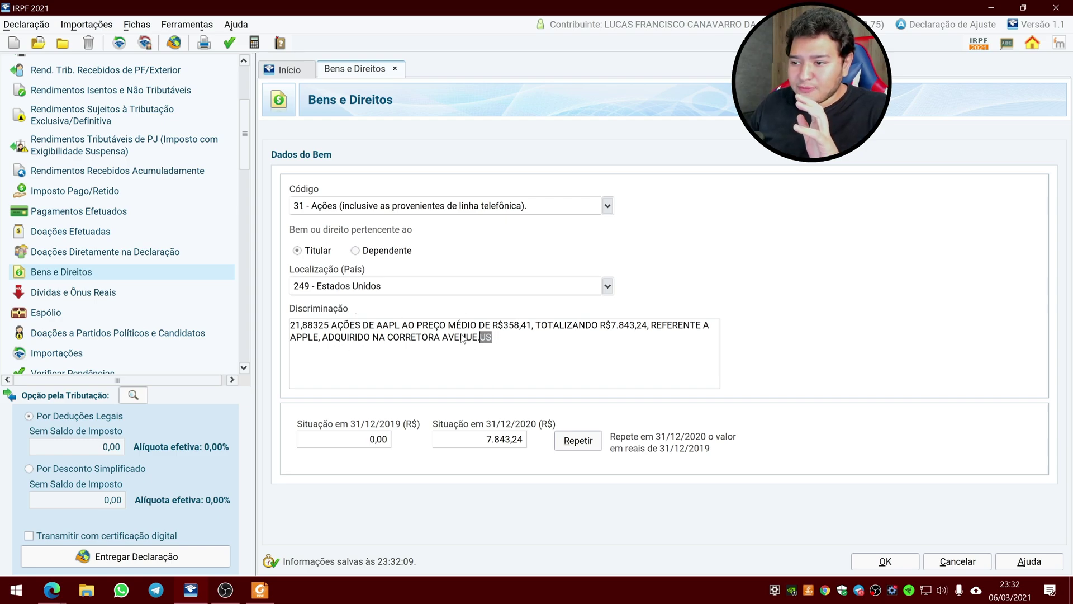
{"action": "left_click_drag", "start_coordinate": [462, 339], "coordinate": [326, 343]}
{"action": "key", "text": "BackSpace"}
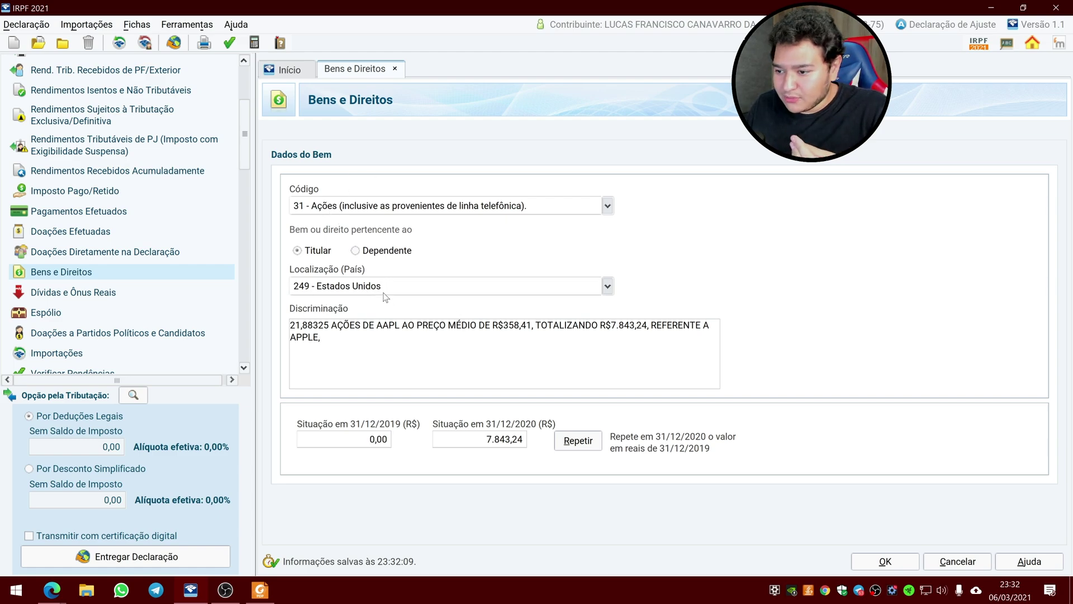
Review the item's year-end values: 0,00 for 2019 and 7.843,24 for 2020.
{"action": "key", "text": "ctrl+a"}
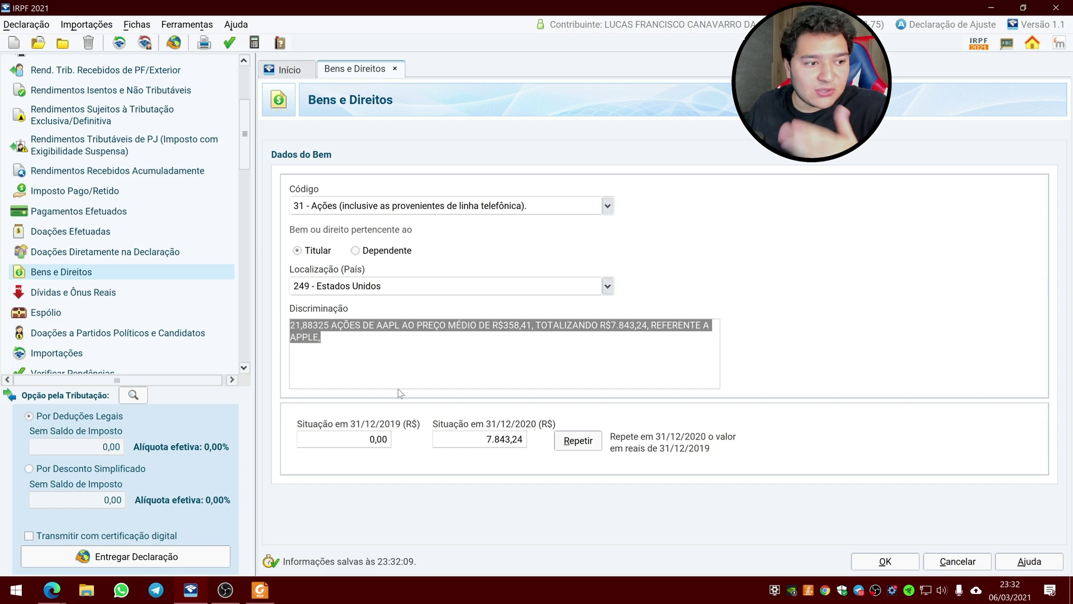
{"action": "left_click", "coordinate": [510, 437]}
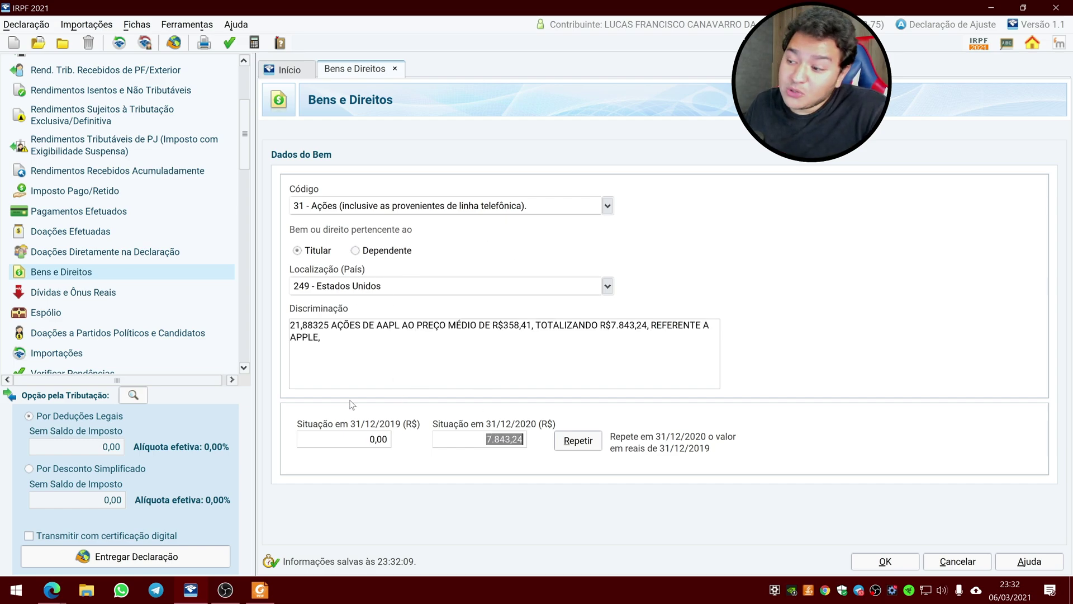
{"action": "left_click", "coordinate": [341, 439]}
{"action": "left_click", "coordinate": [496, 438]}
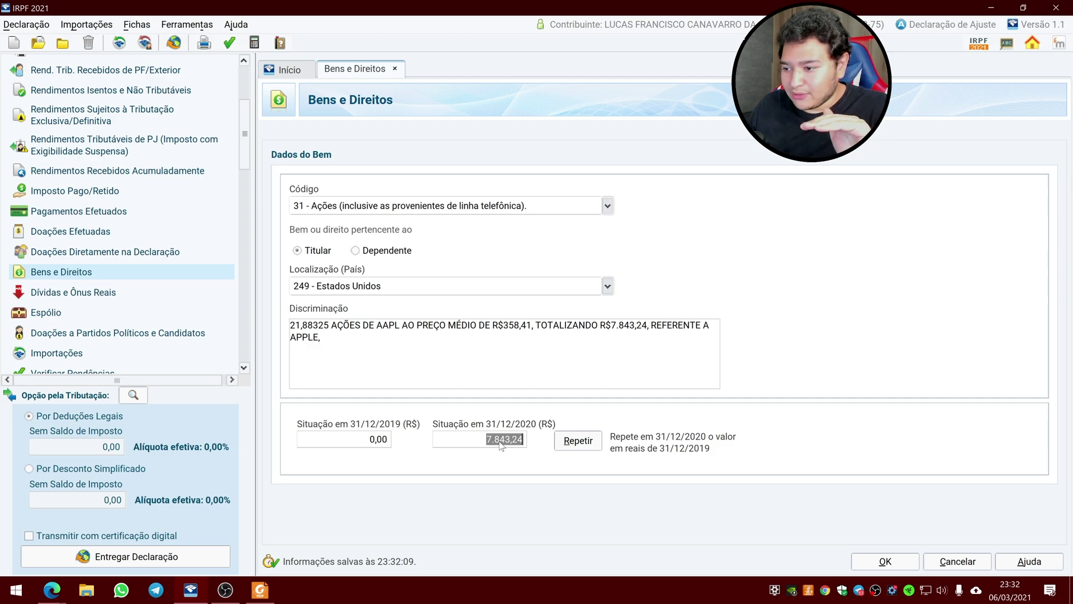
{"action": "left_click_drag", "start_coordinate": [487, 439], "coordinate": [522, 439]}
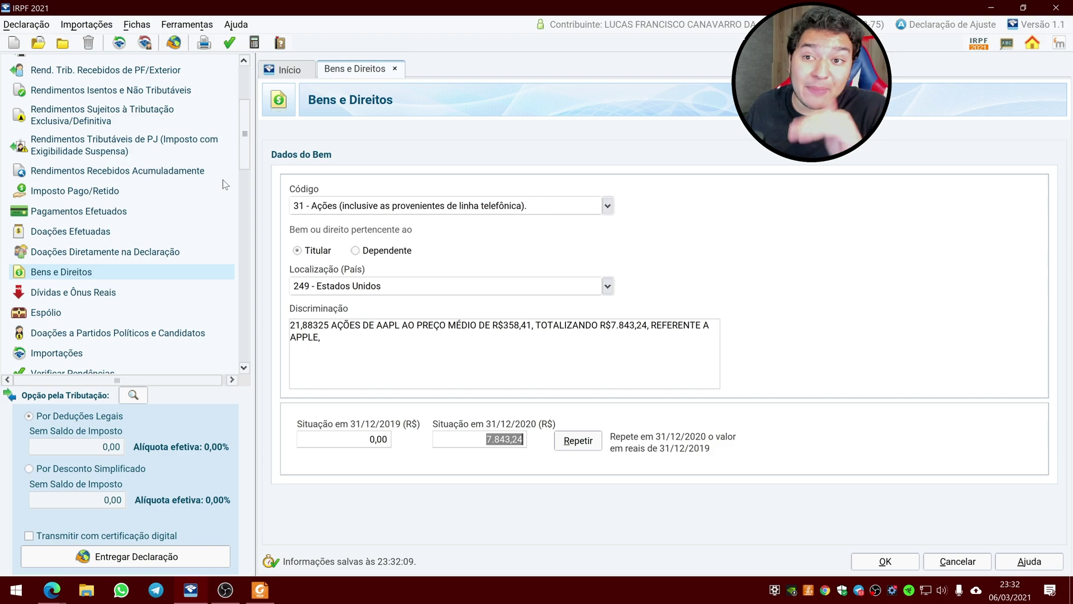
{"action": "scroll", "coordinate": [136, 138], "scroll_direction": "up", "scroll_amount": 2}
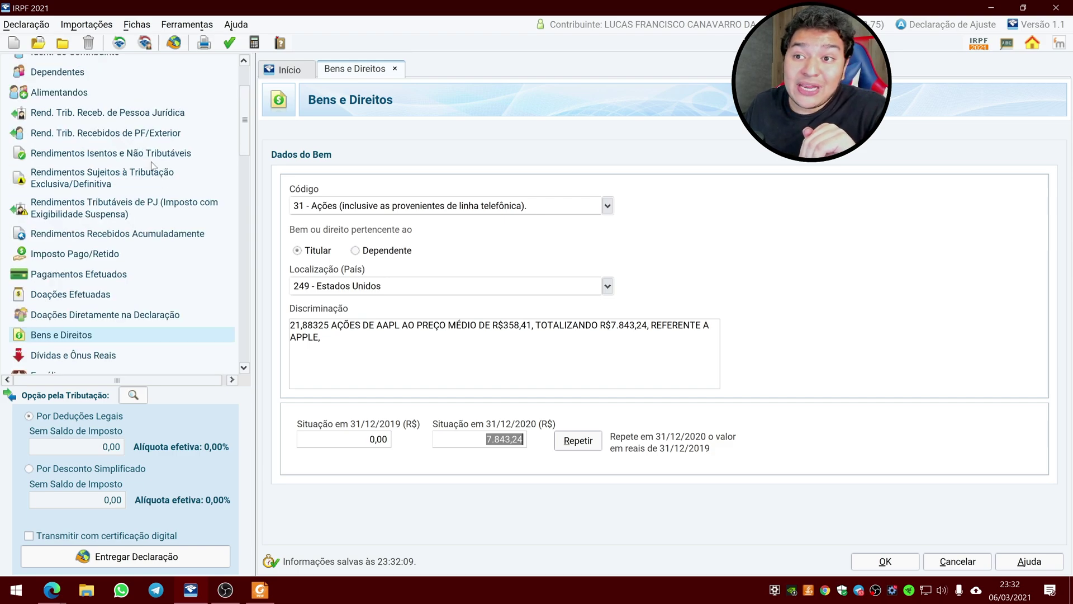
Launch Carnê-Leão 2020 and create a new statement without importing last year's data.
{"action": "left_click", "coordinate": [140, 135]}
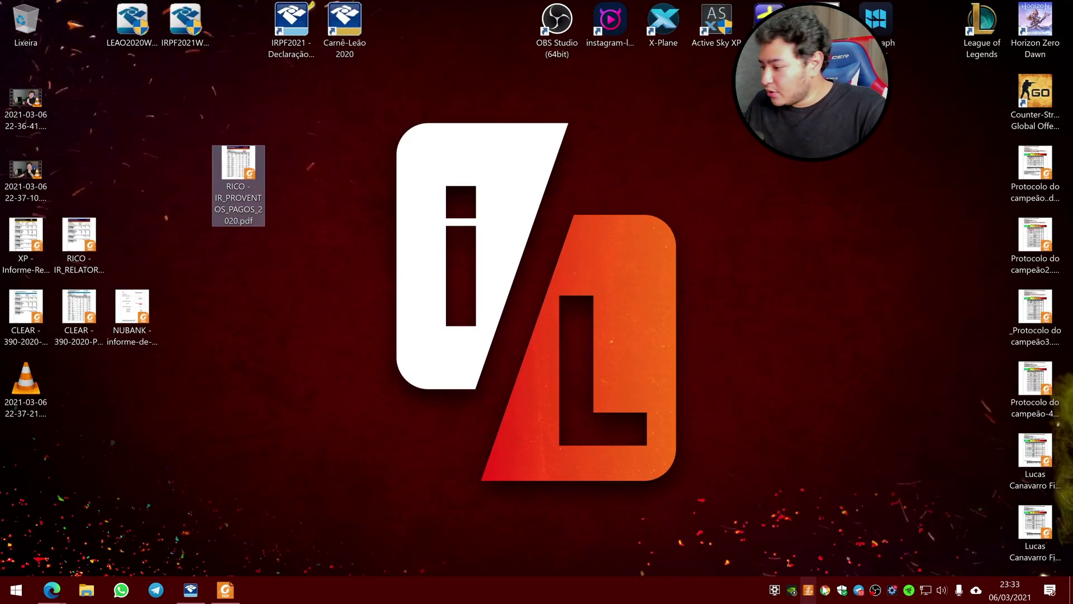
{"action": "double_click", "coordinate": [346, 41]}
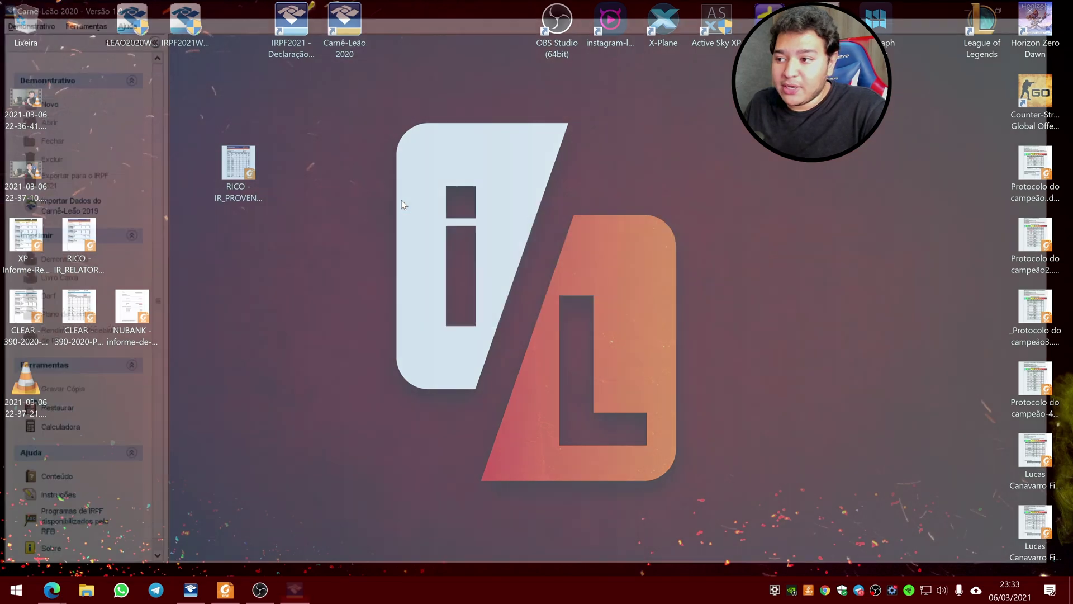
{"action": "left_click", "coordinate": [469, 331]}
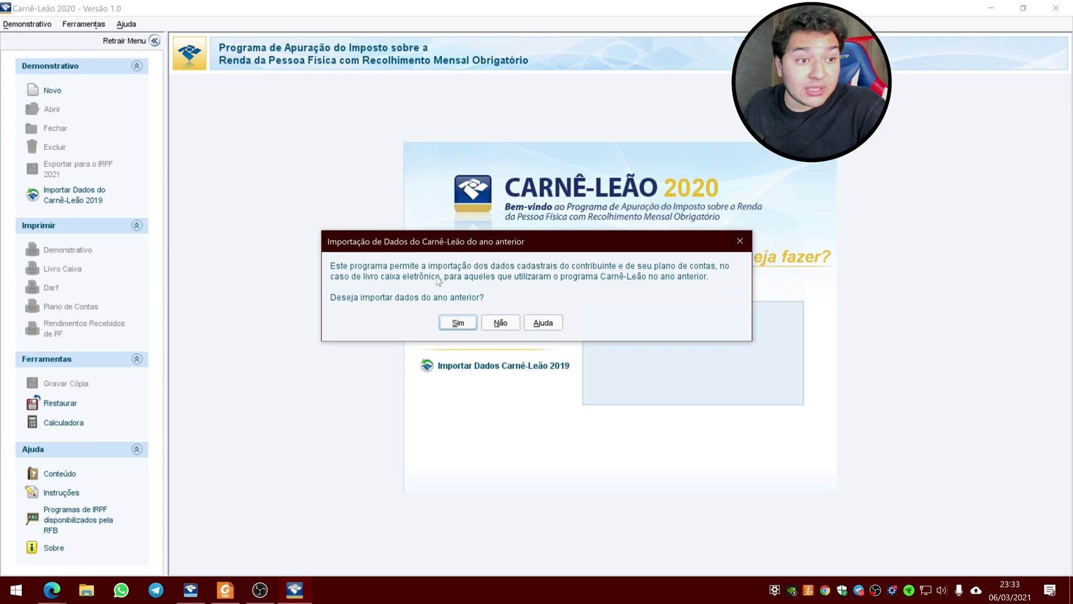
{"action": "left_click", "coordinate": [513, 322]}
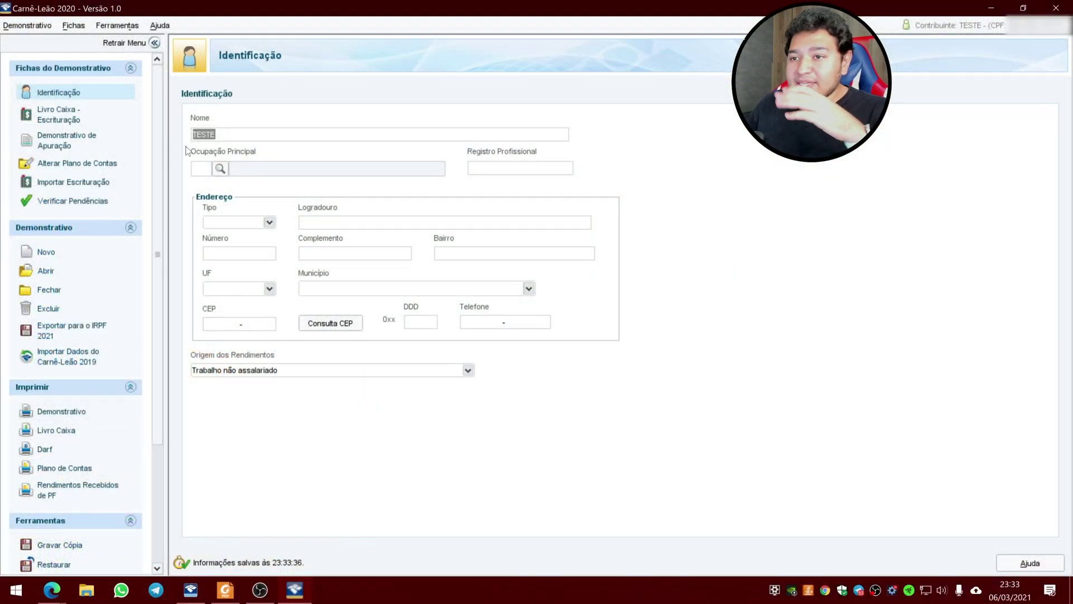
{"action": "left_click", "coordinate": [223, 136]}
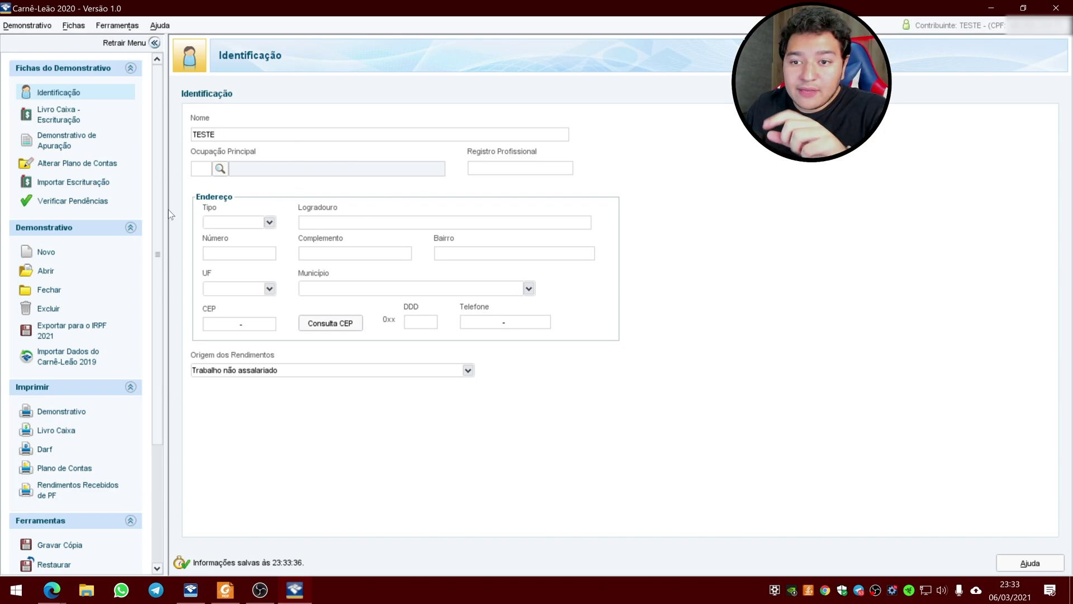
Open the Livro Caixa cash book, then return to the investment spreadsheet.
{"action": "left_click", "coordinate": [61, 115]}
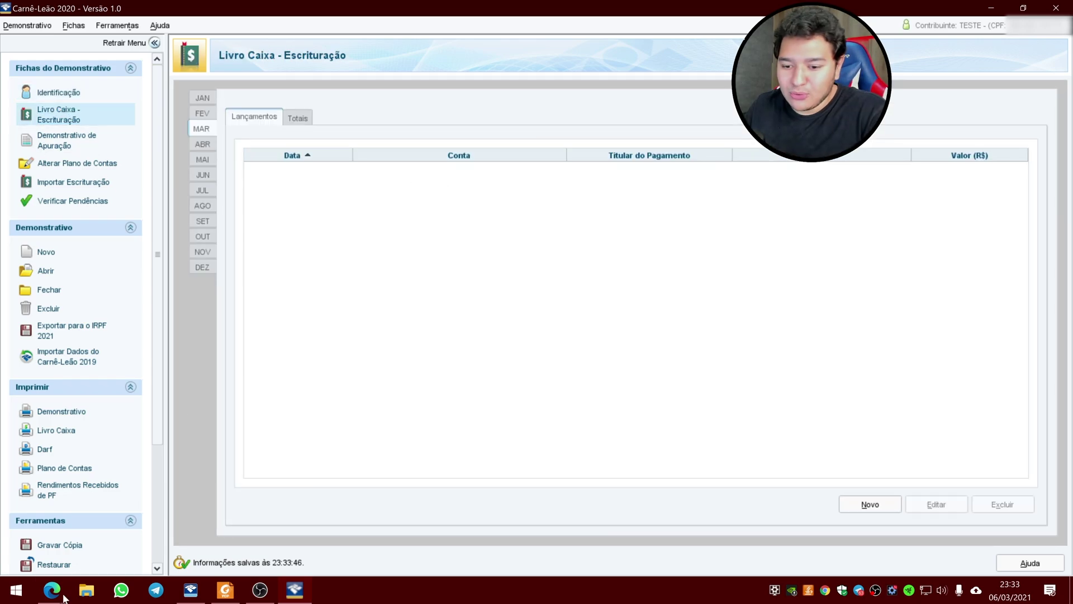
{"action": "mouse_move", "coordinate": [62, 597]}
{"action": "left_click", "coordinate": [222, 519]}
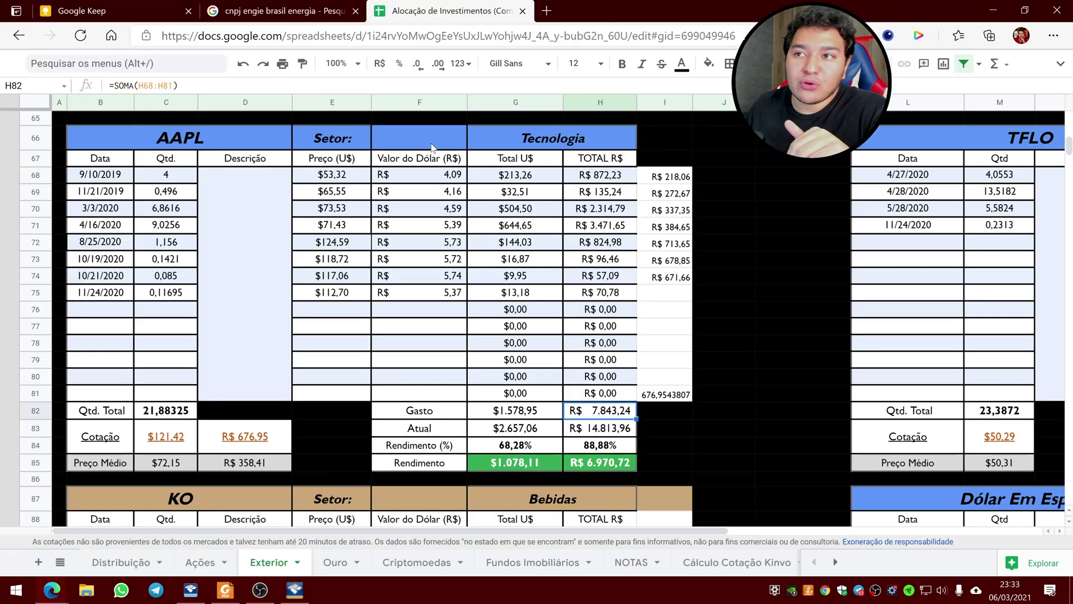
Open avenue.us in a new browser tab and go to its login page.
{"action": "left_click", "coordinate": [546, 10]}
{"action": "type", "text": "av"}
{"action": "key", "text": "Down"}
{"action": "key", "text": "Return"}
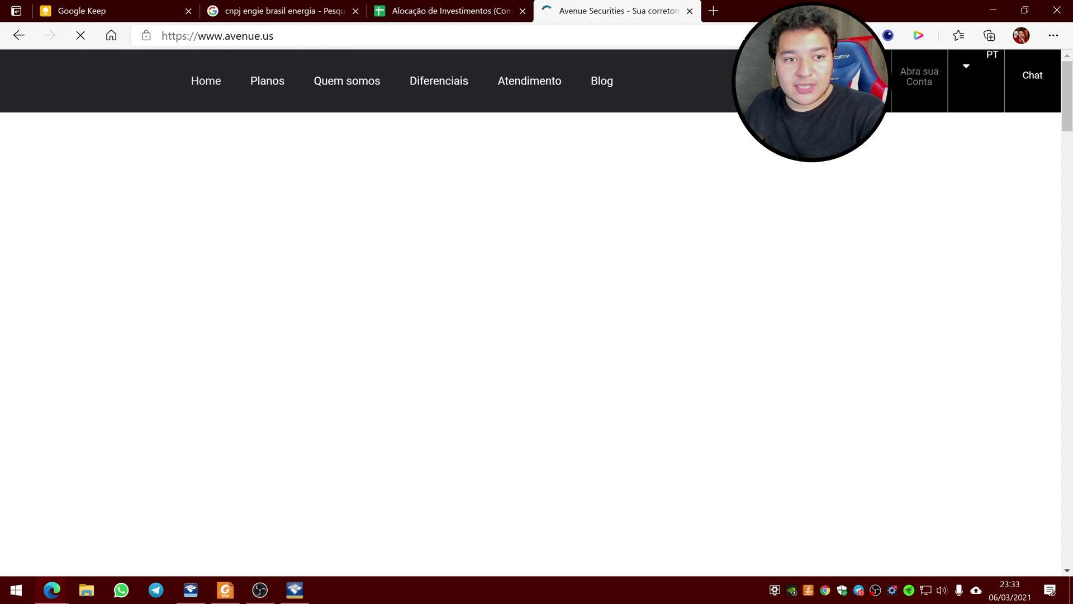
{"action": "left_click", "coordinate": [920, 76]}
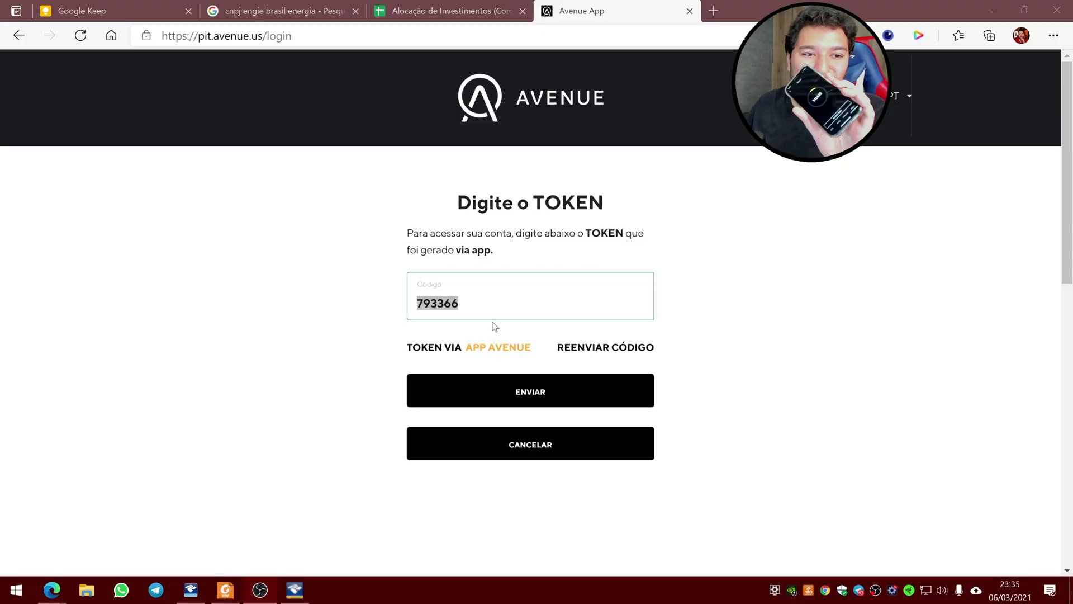
Replace the old code with the app's new token and submit it.
{"action": "left_click_drag", "start_coordinate": [479, 306], "coordinate": [415, 305]}
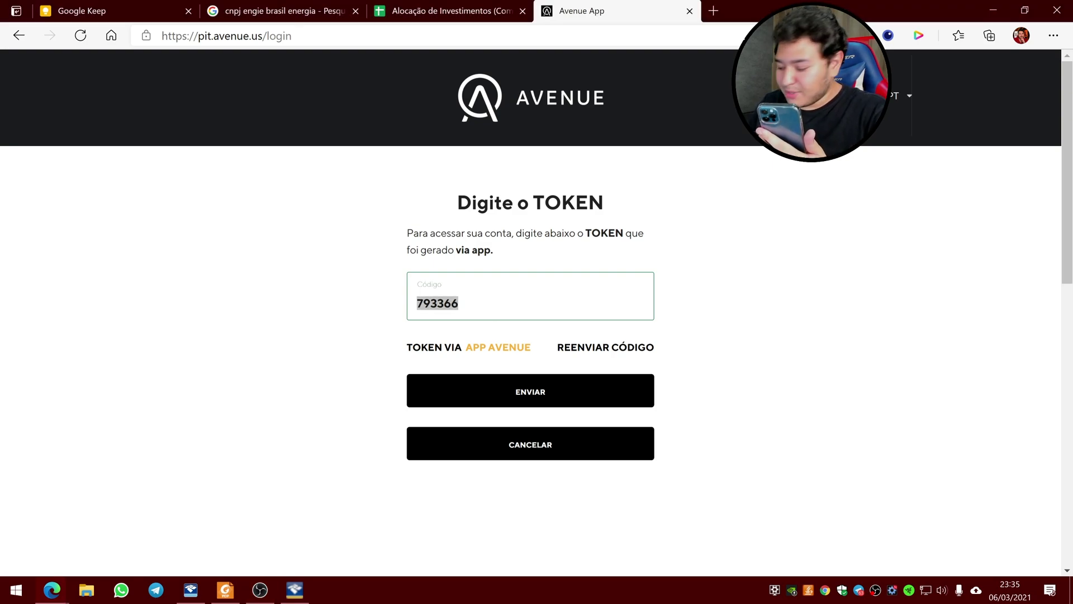
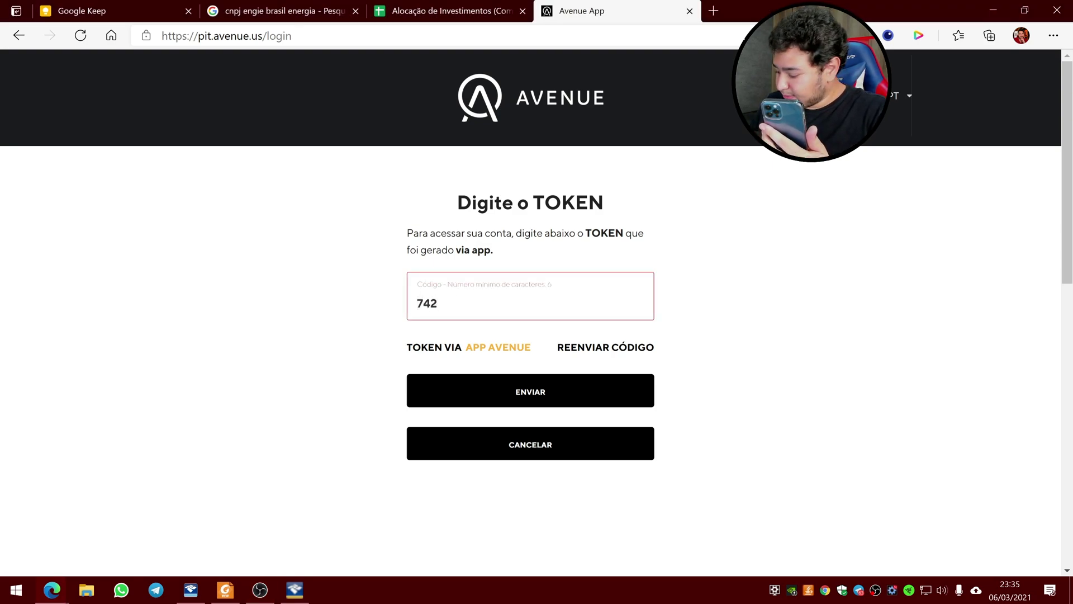
{"action": "left_click", "coordinate": [492, 391]}
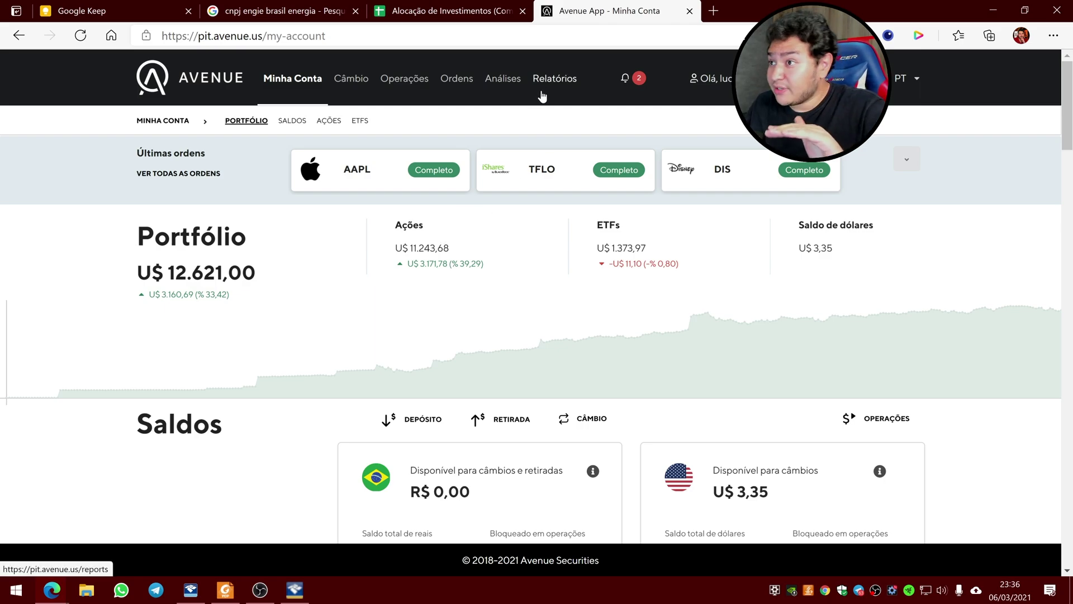
Go to Relatórios > Imposto de Renda, view the 2021 Rendimentos report, and go back.
{"action": "left_click", "coordinate": [564, 88]}
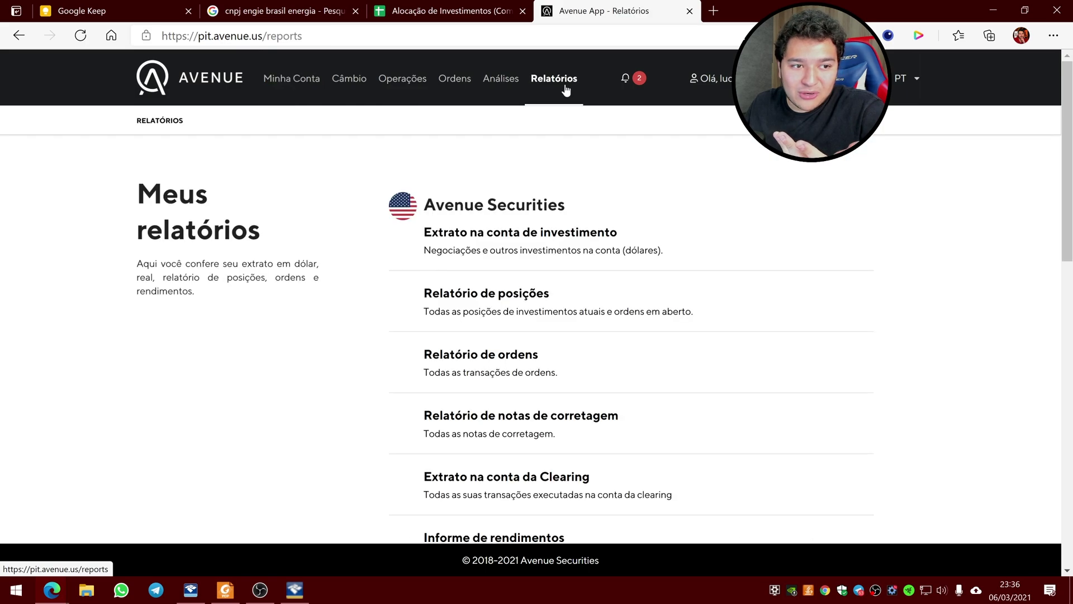
{"action": "scroll", "coordinate": [466, 341], "scroll_direction": "down", "scroll_amount": 3}
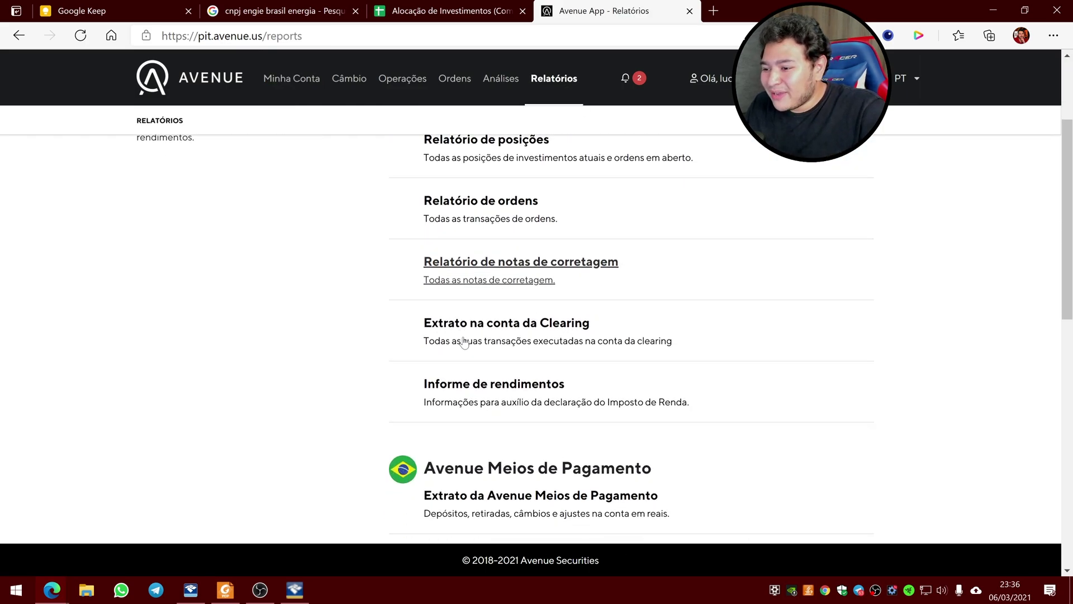
{"action": "left_click", "coordinate": [514, 386]}
{"action": "scroll", "coordinate": [531, 335], "scroll_direction": "up", "scroll_amount": 3}
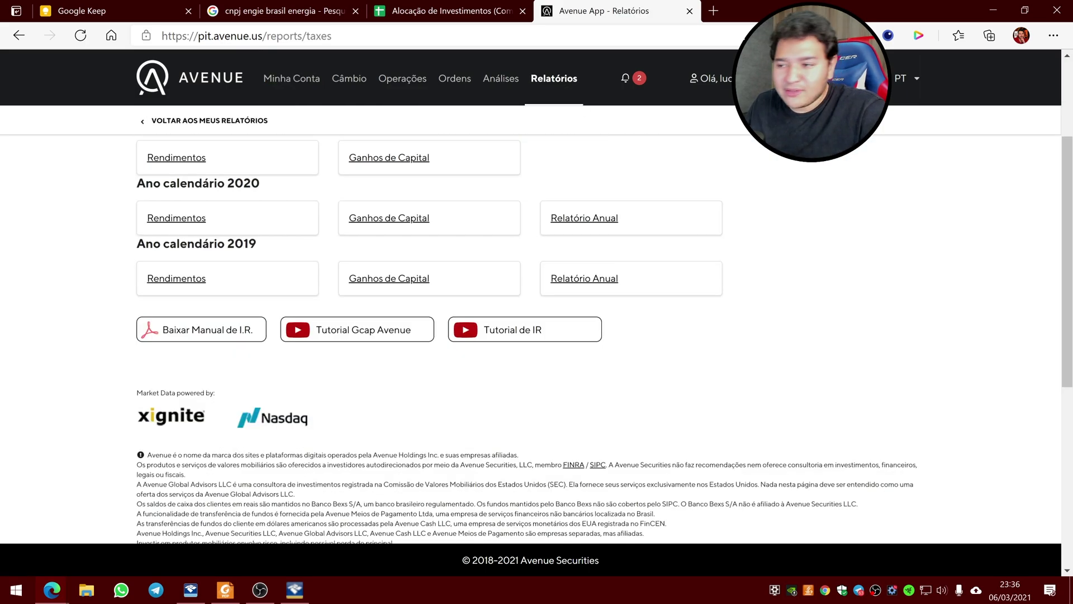
{"action": "scroll", "coordinate": [498, 384], "scroll_direction": "up", "scroll_amount": 3}
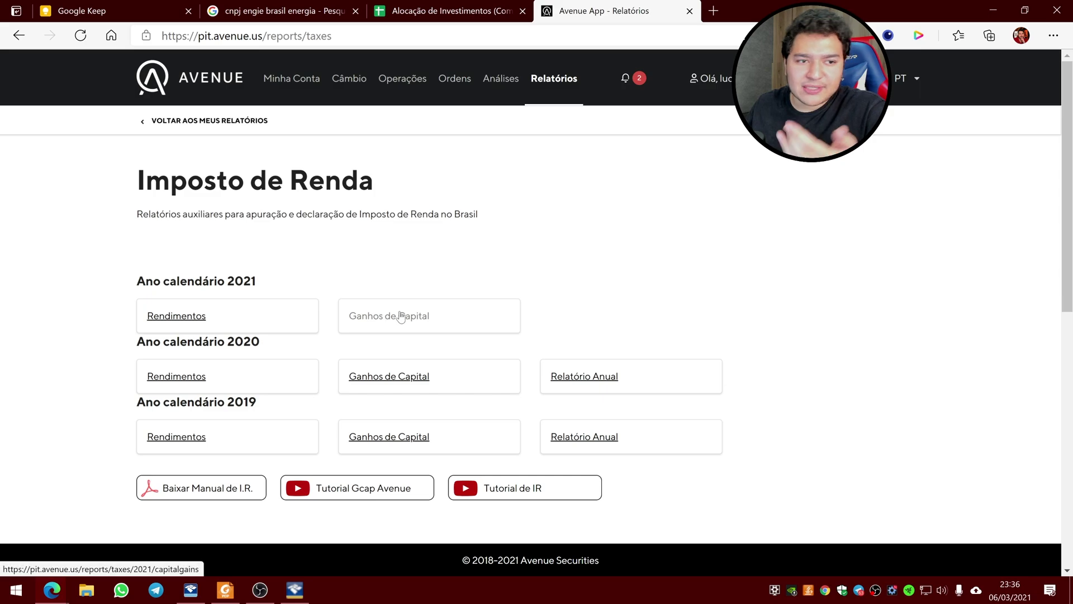
{"action": "left_click", "coordinate": [201, 317]}
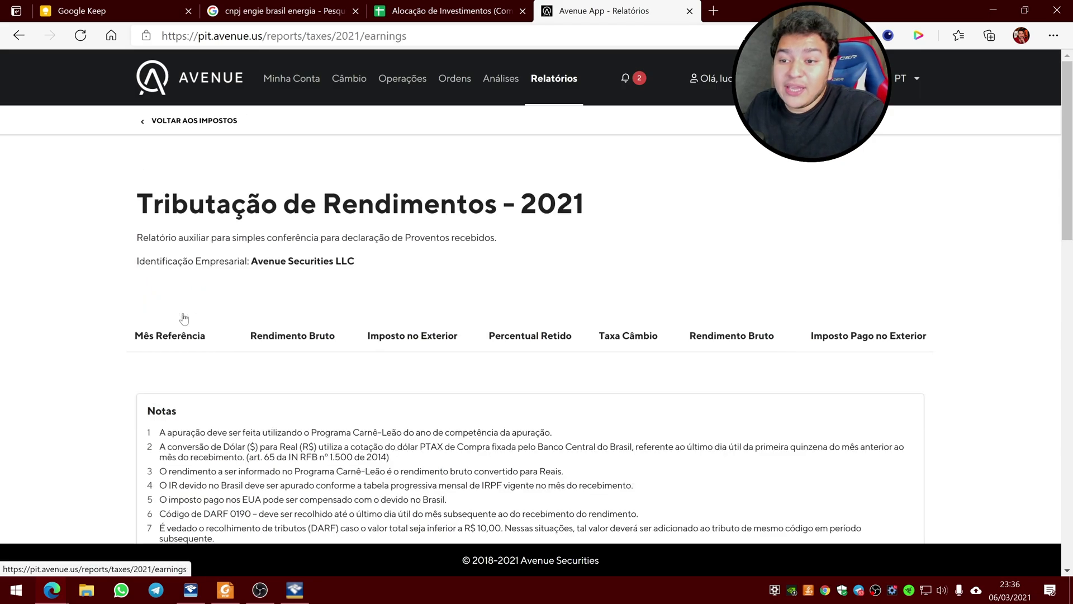
{"action": "scroll", "coordinate": [192, 307], "scroll_direction": "down", "scroll_amount": 2}
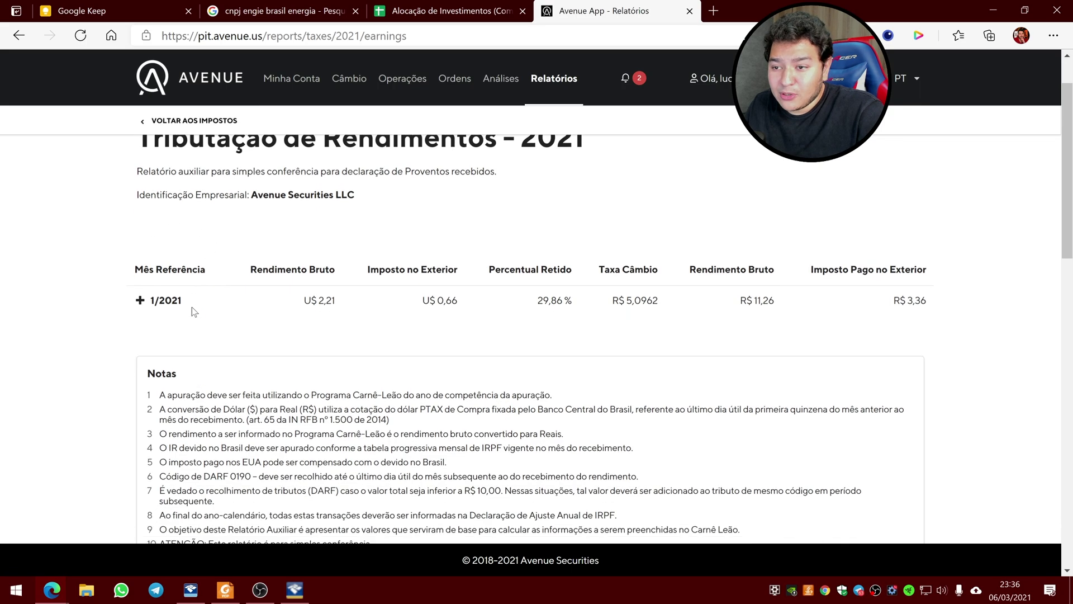
{"action": "scroll", "coordinate": [184, 269], "scroll_direction": "up", "scroll_amount": 2}
{"action": "key", "text": "alt+Left"}
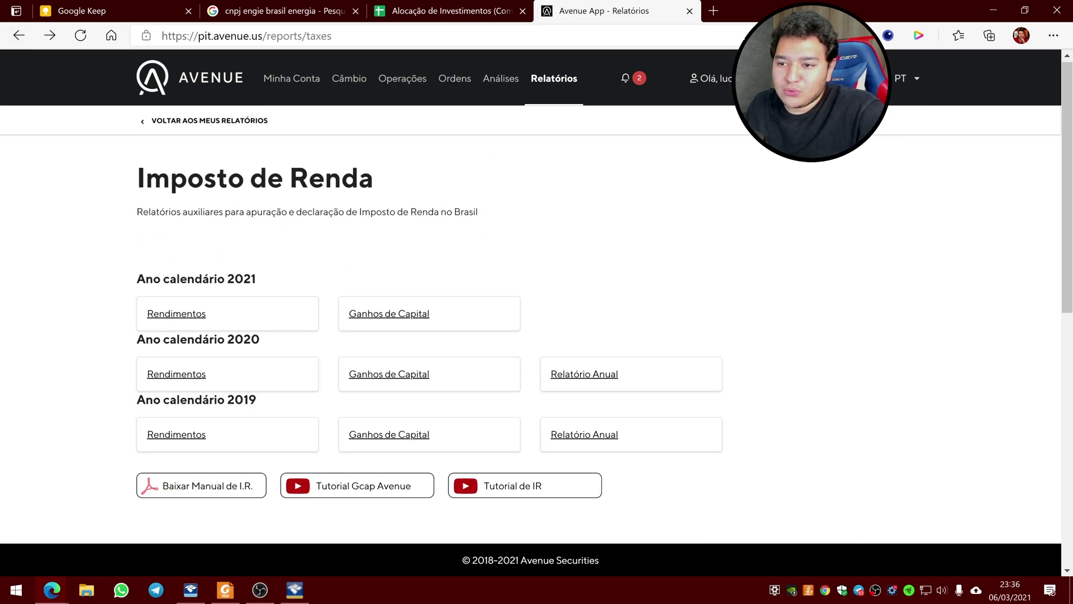
{"action": "scroll", "coordinate": [190, 242], "scroll_direction": "down", "scroll_amount": 2}
Open the 2020 Rendimentos report and read note 2's PTAX dollar-conversion rules.
{"action": "left_click", "coordinate": [162, 222]}
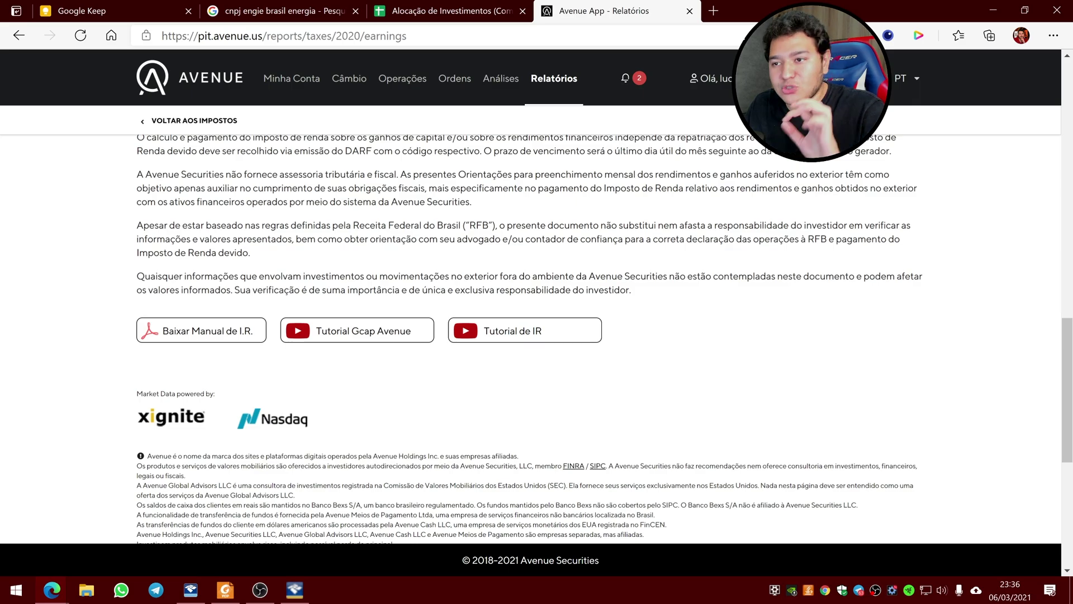
{"action": "scroll", "coordinate": [162, 223], "scroll_direction": "up", "scroll_amount": 5}
{"action": "scroll", "coordinate": [247, 346], "scroll_direction": "up", "scroll_amount": 2}
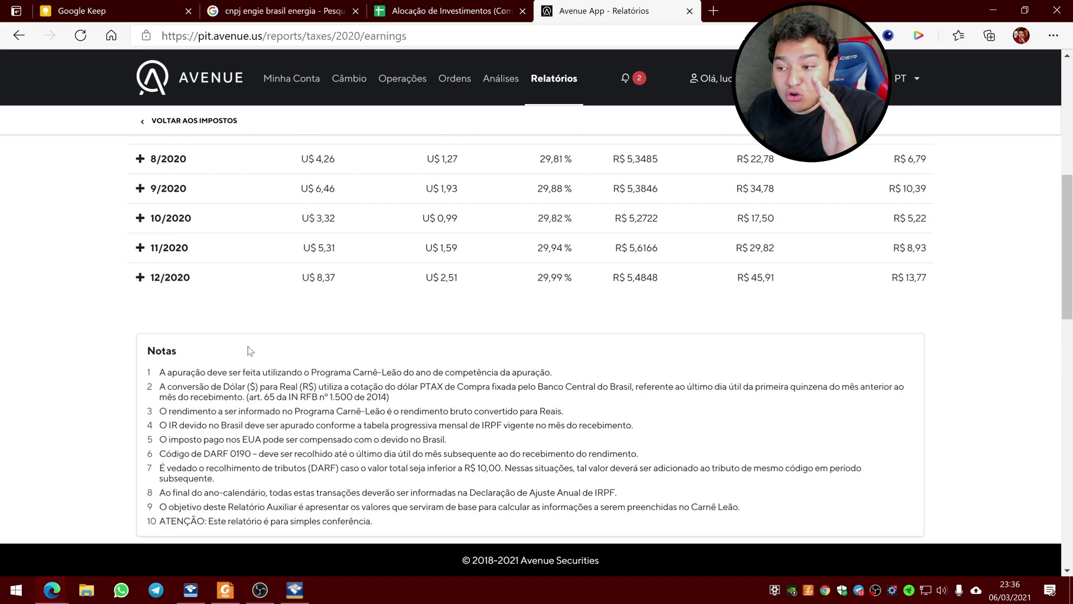
{"action": "scroll", "coordinate": [247, 346], "scroll_direction": "down", "scroll_amount": 1}
{"action": "left_click_drag", "start_coordinate": [204, 339], "coordinate": [404, 337]}
{"action": "left_click_drag", "start_coordinate": [309, 337], "coordinate": [417, 337]}
{"action": "left_click", "coordinate": [420, 337]}
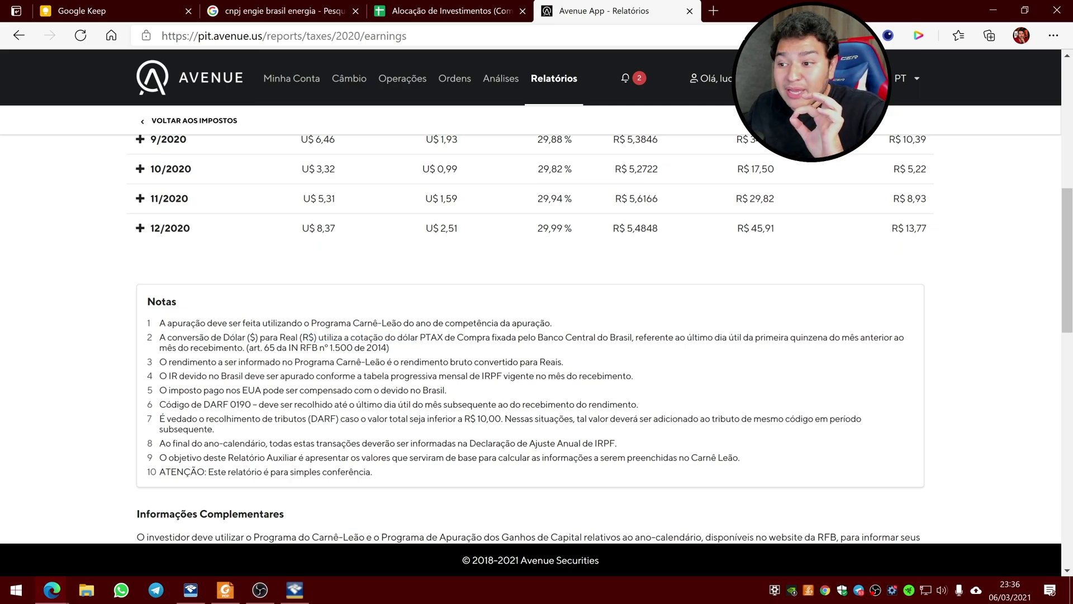
{"action": "left_click_drag", "start_coordinate": [397, 337], "coordinate": [451, 338]}
{"action": "left_click", "coordinate": [565, 339]}
{"action": "left_click_drag", "start_coordinate": [564, 339], "coordinate": [538, 339]}
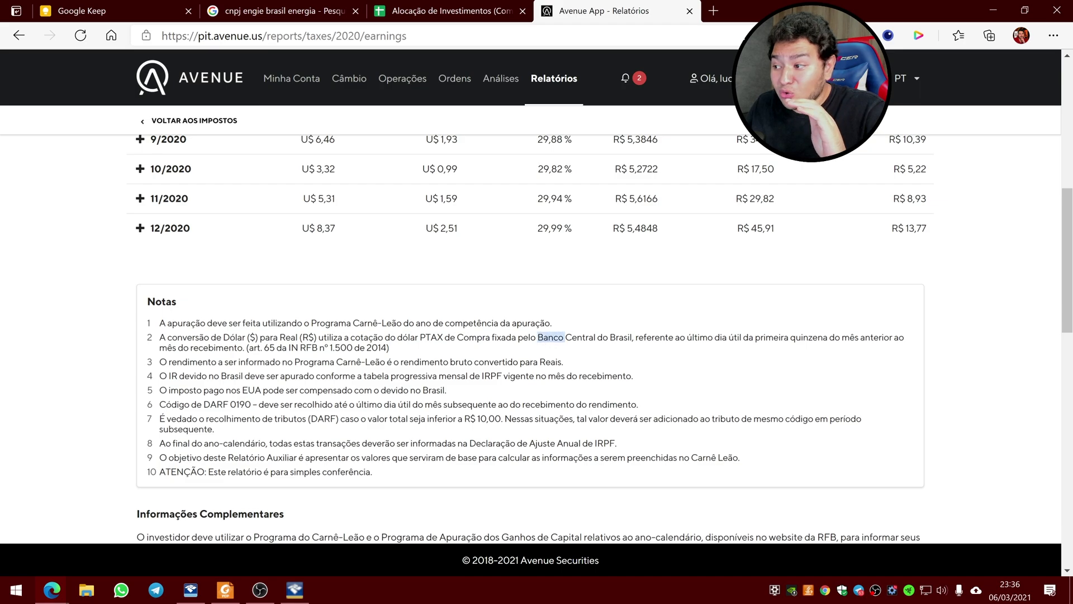
{"action": "left_click", "coordinate": [610, 338]}
{"action": "left_click_drag", "start_coordinate": [715, 337], "coordinate": [873, 338]}
{"action": "left_click", "coordinate": [873, 337]}
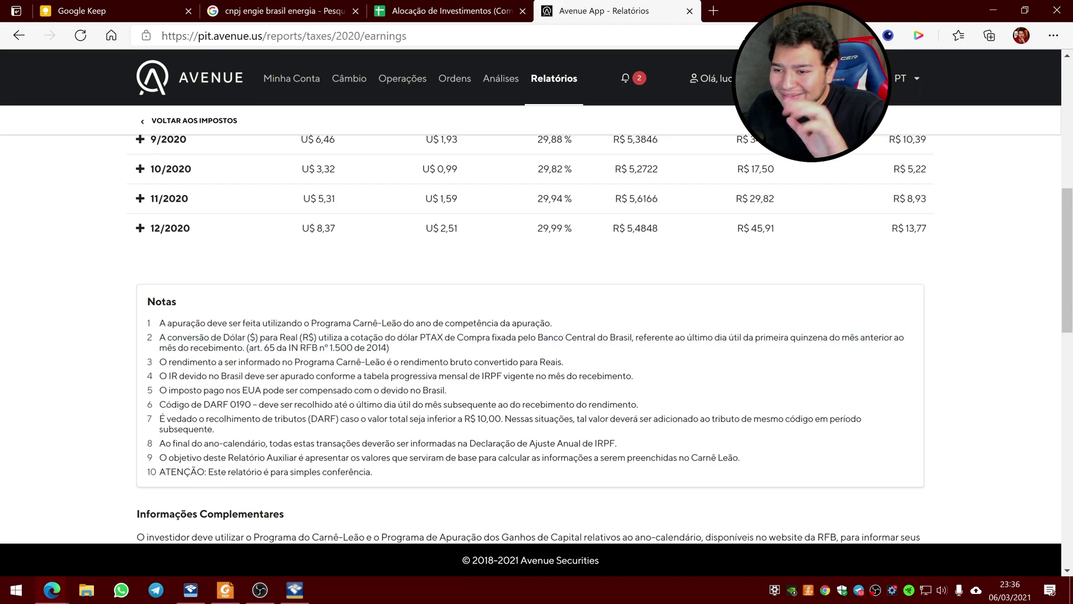
{"action": "scroll", "coordinate": [532, 390], "scroll_direction": "up", "scroll_amount": 2}
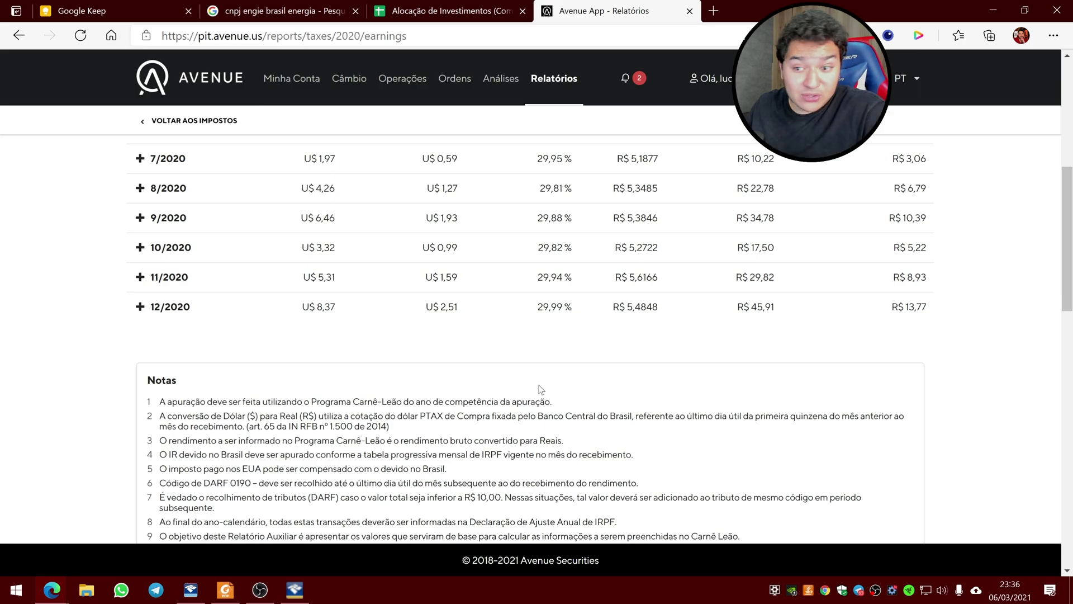
{"action": "scroll", "coordinate": [540, 389], "scroll_direction": "down", "scroll_amount": 2}
{"action": "scroll", "coordinate": [519, 394], "scroll_direction": "up", "scroll_amount": 7}
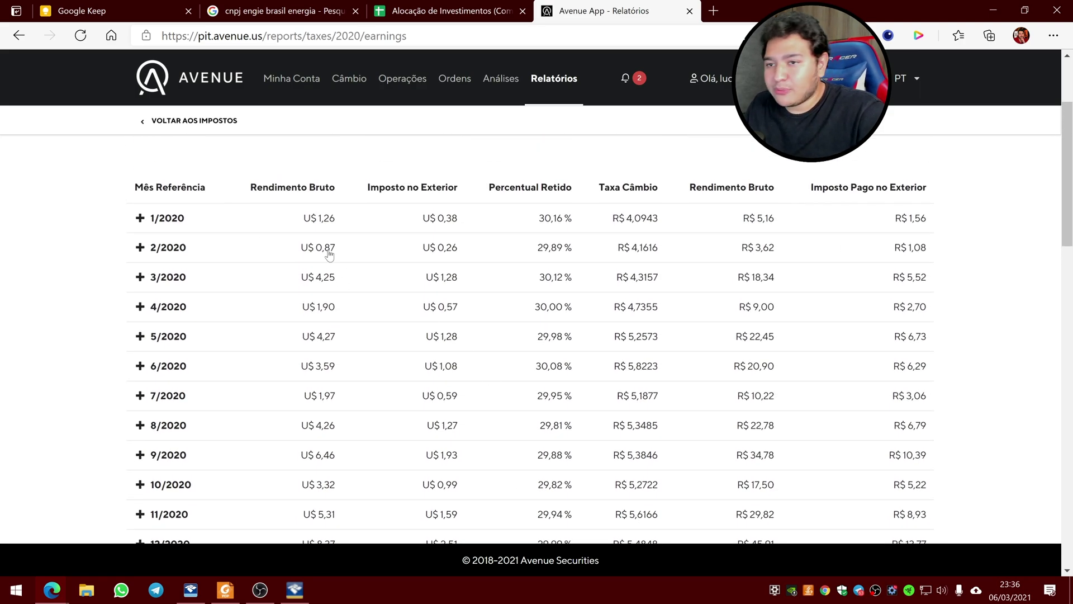
Expand the November 2020 row to show its JPM, TFLO and AAPL dividends.
{"action": "left_click", "coordinate": [164, 220]}
{"action": "left_click", "coordinate": [164, 221]}
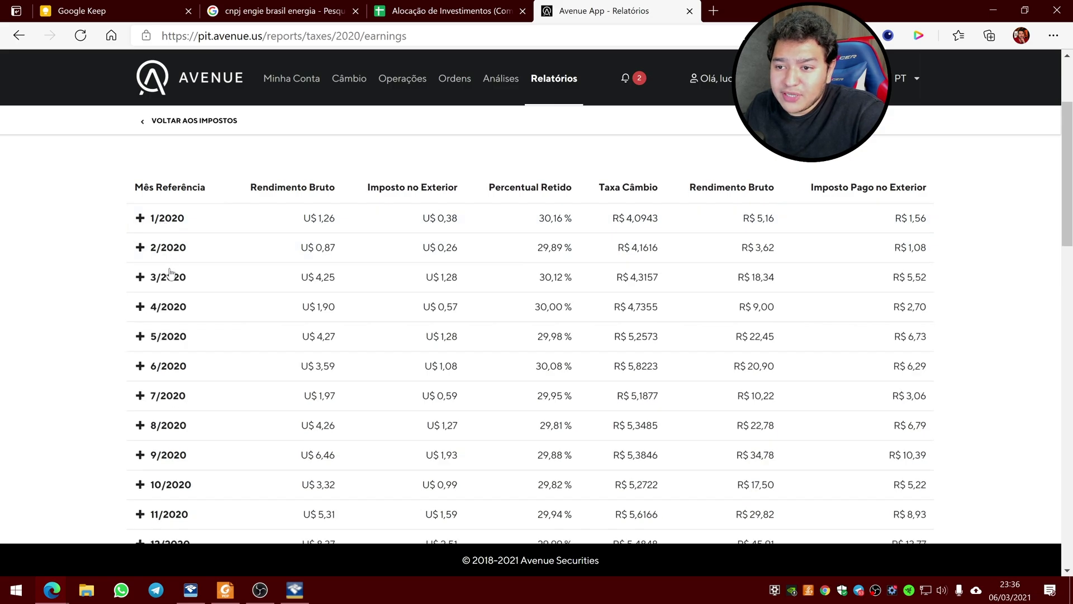
{"action": "scroll", "coordinate": [189, 380], "scroll_direction": "down", "scroll_amount": 3}
{"action": "left_click", "coordinate": [184, 367]}
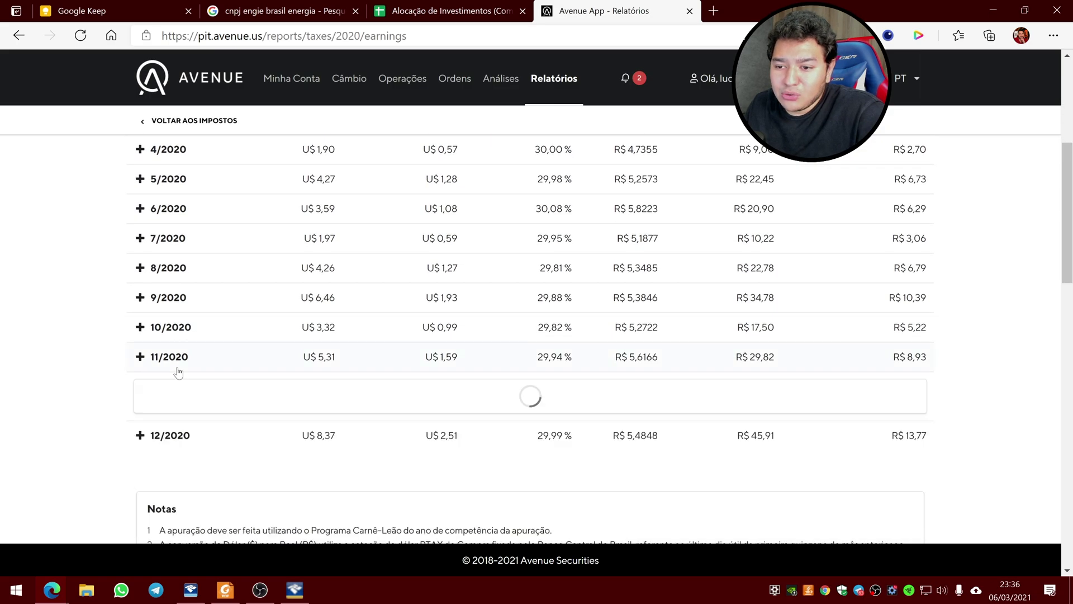
{"action": "scroll", "coordinate": [177, 280], "scroll_direction": "down", "scroll_amount": 3}
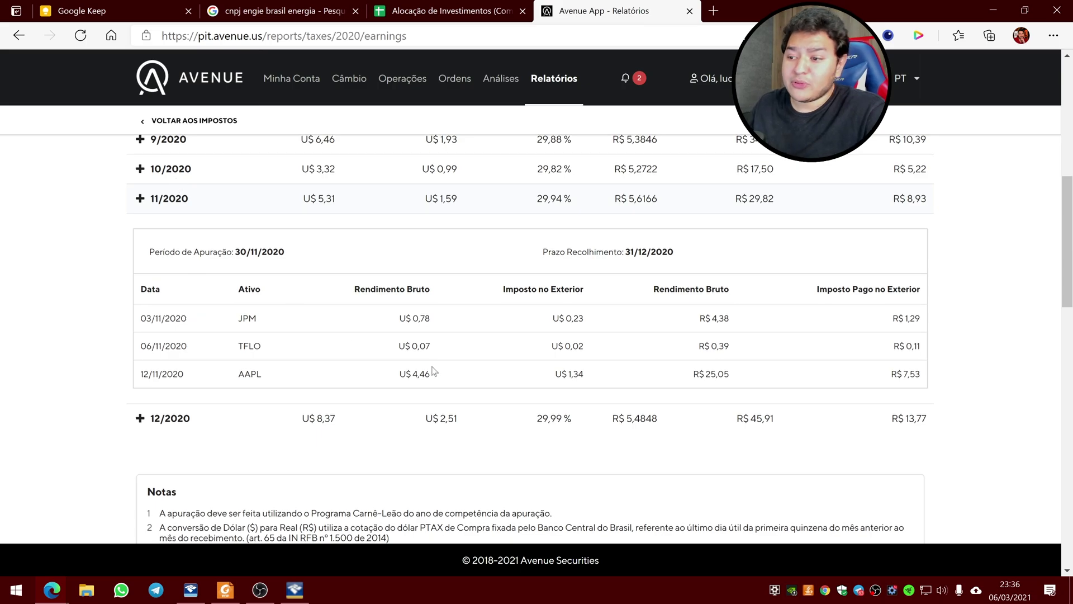
{"action": "scroll", "coordinate": [604, 364], "scroll_direction": "down", "scroll_amount": 4}
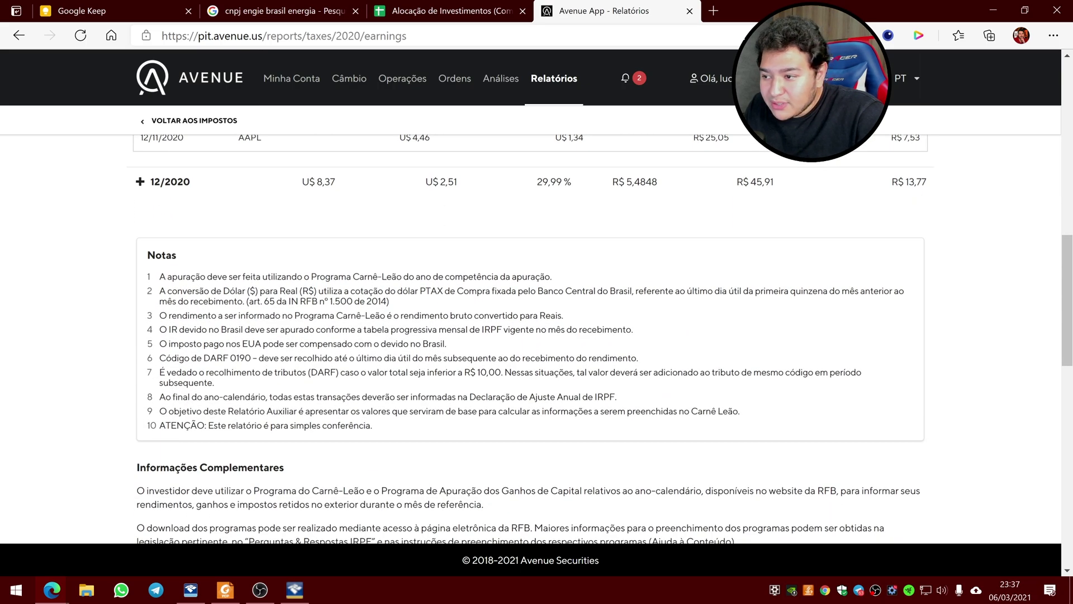
Select the AAPL gross dividend of R$ 25,05, then go back to Carnê-Leão.
{"action": "left_click_drag", "start_coordinate": [391, 315], "coordinate": [563, 316]}
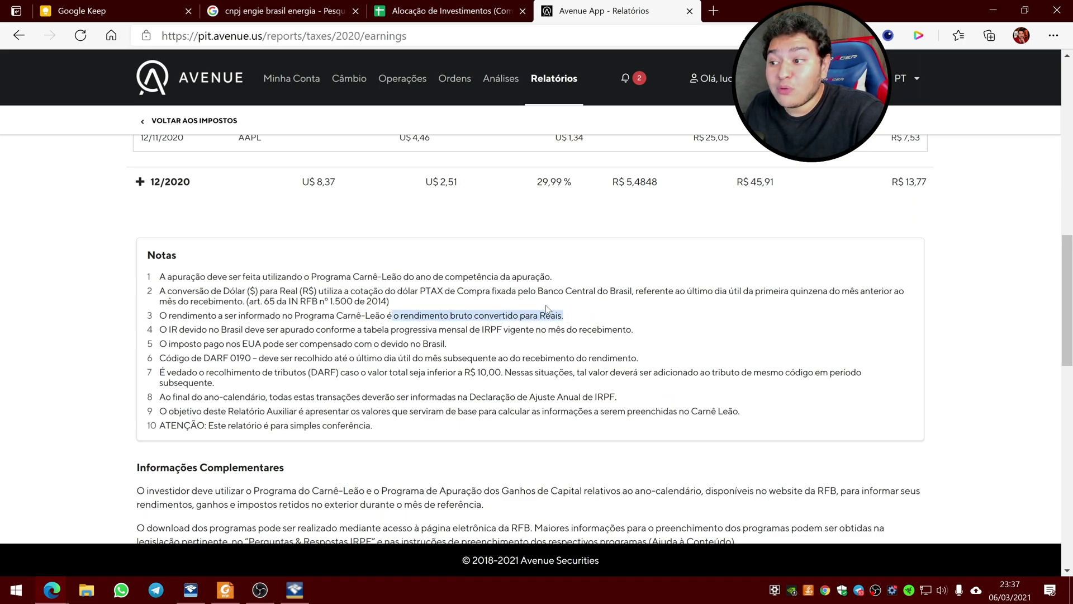
{"action": "scroll", "coordinate": [551, 362], "scroll_direction": "up", "scroll_amount": 4}
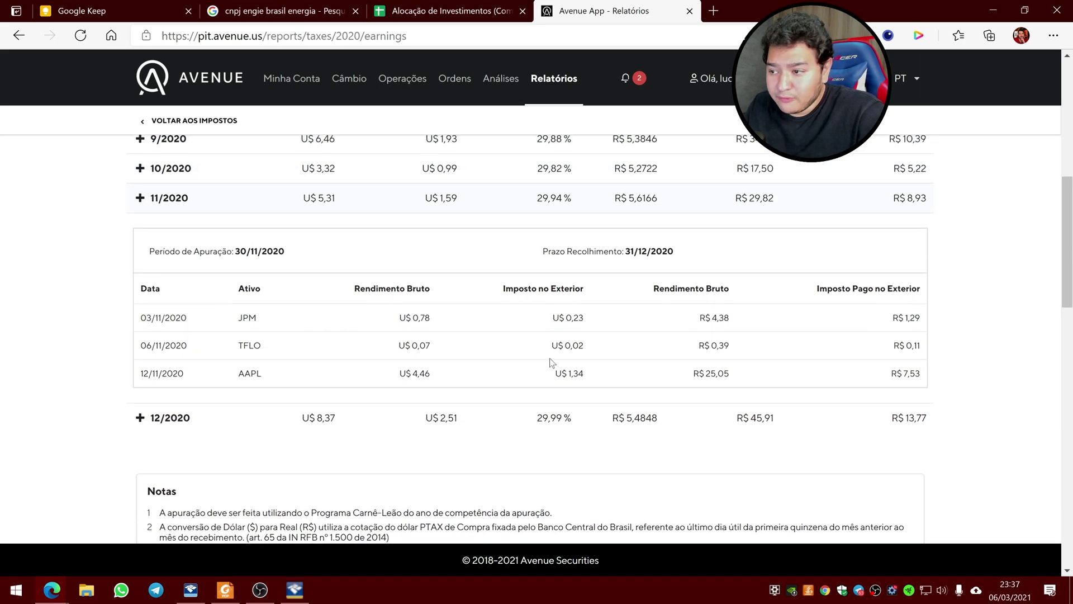
{"action": "left_click_drag", "start_coordinate": [652, 288], "coordinate": [729, 288]}
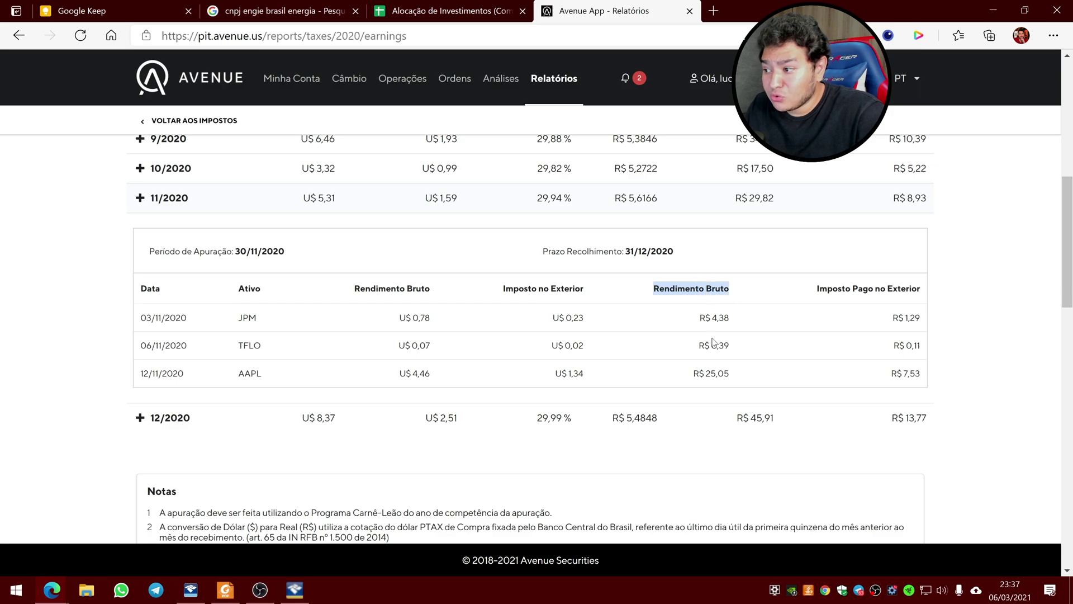
{"action": "left_click_drag", "start_coordinate": [693, 373], "coordinate": [739, 377]}
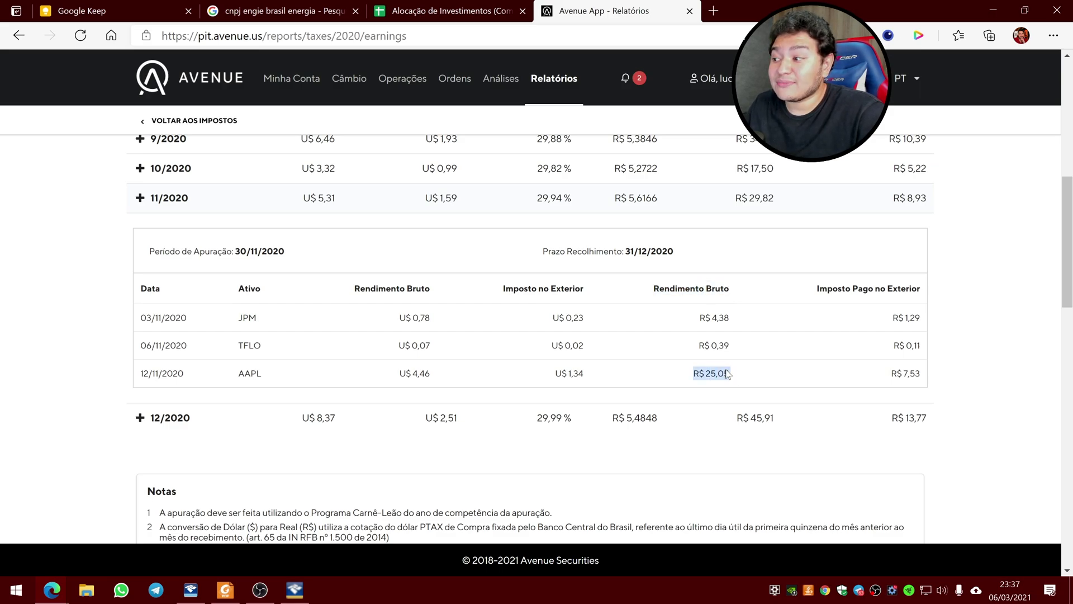
{"action": "left_click", "coordinate": [728, 373]}
{"action": "triple_click", "coordinate": [728, 373]}
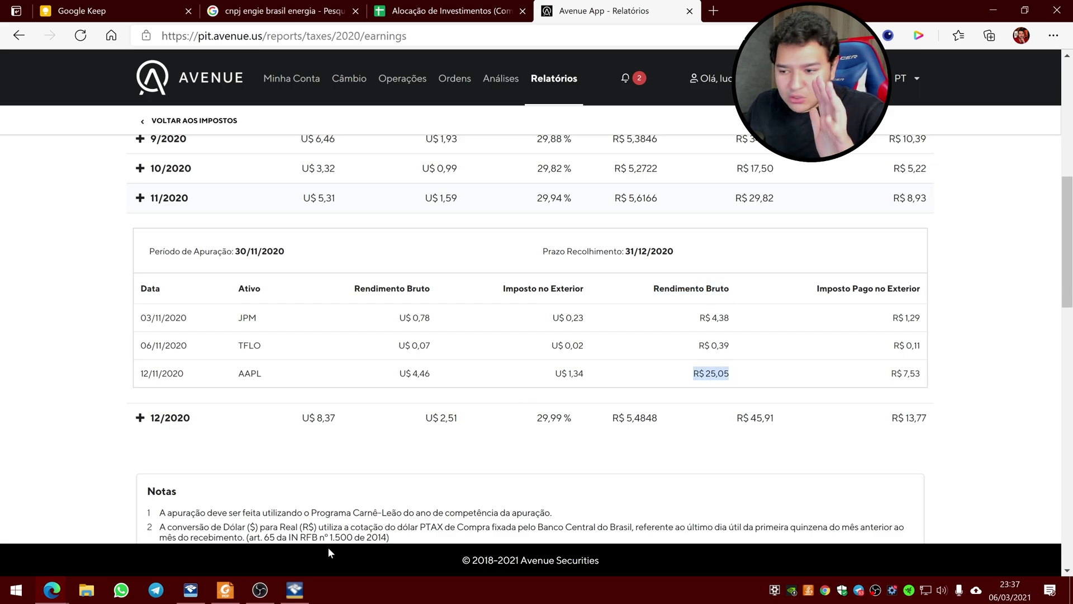
{"action": "left_click", "coordinate": [290, 592]}
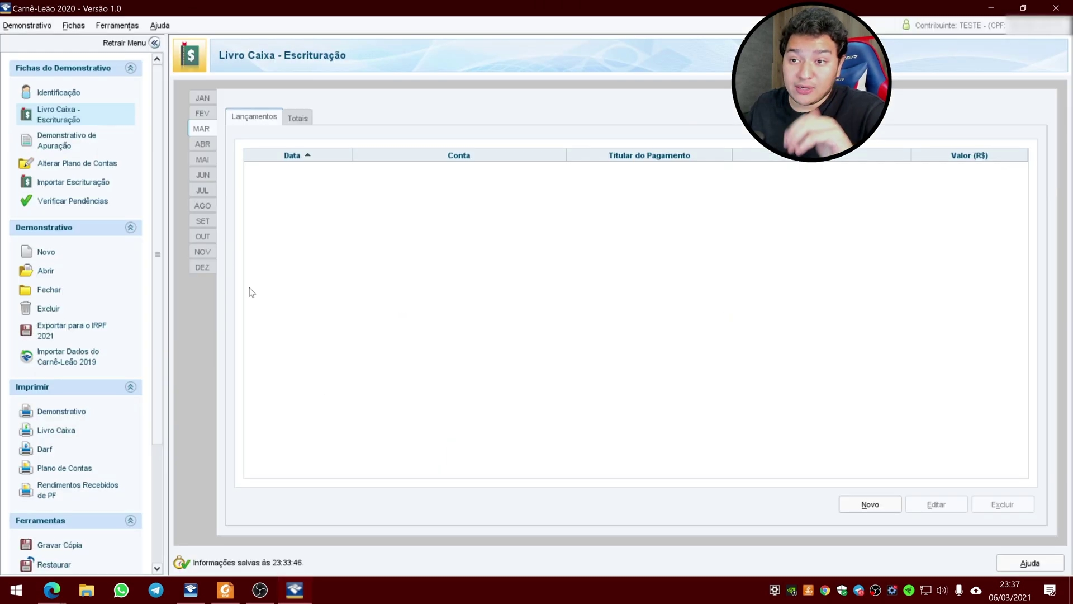
Start a new November cash-book entry under account 3002, dated day 12.
{"action": "left_click", "coordinate": [205, 253]}
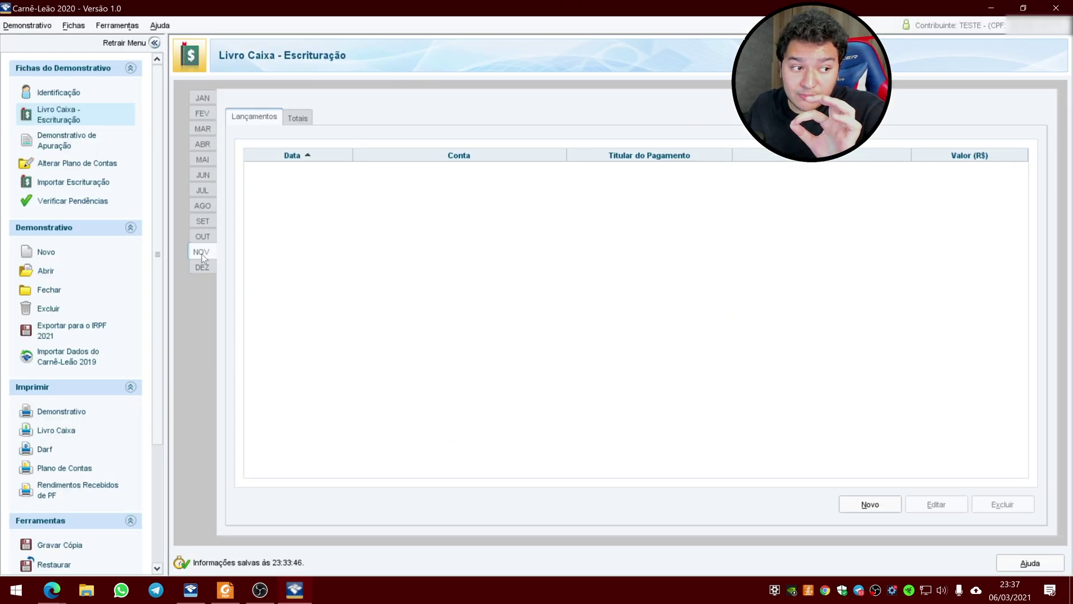
{"action": "left_click", "coordinate": [870, 504]}
{"action": "key", "text": "Tab"}
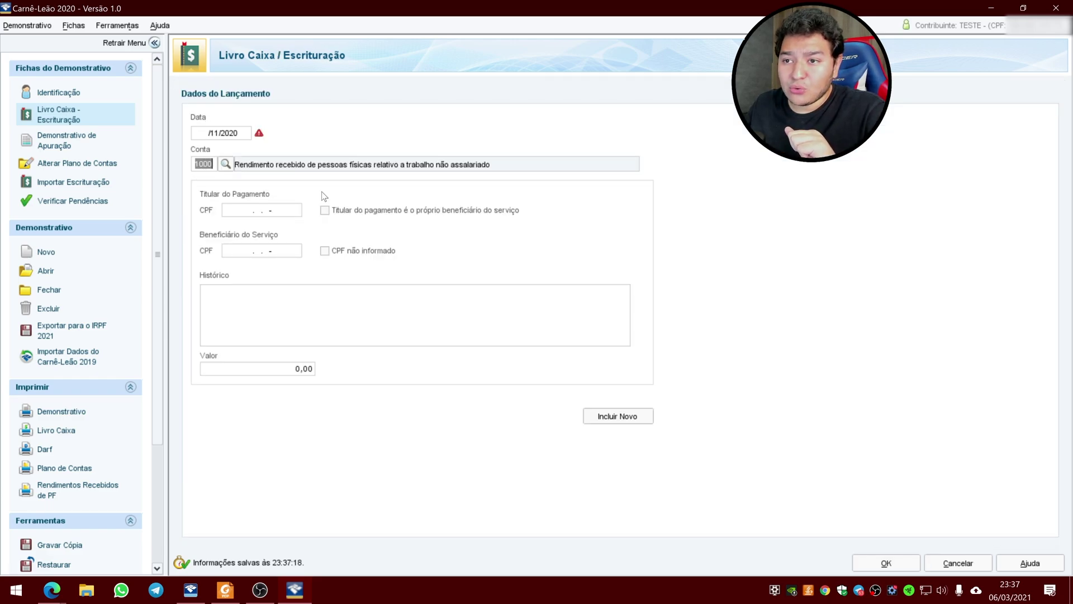
{"action": "type", "text": "3002"}
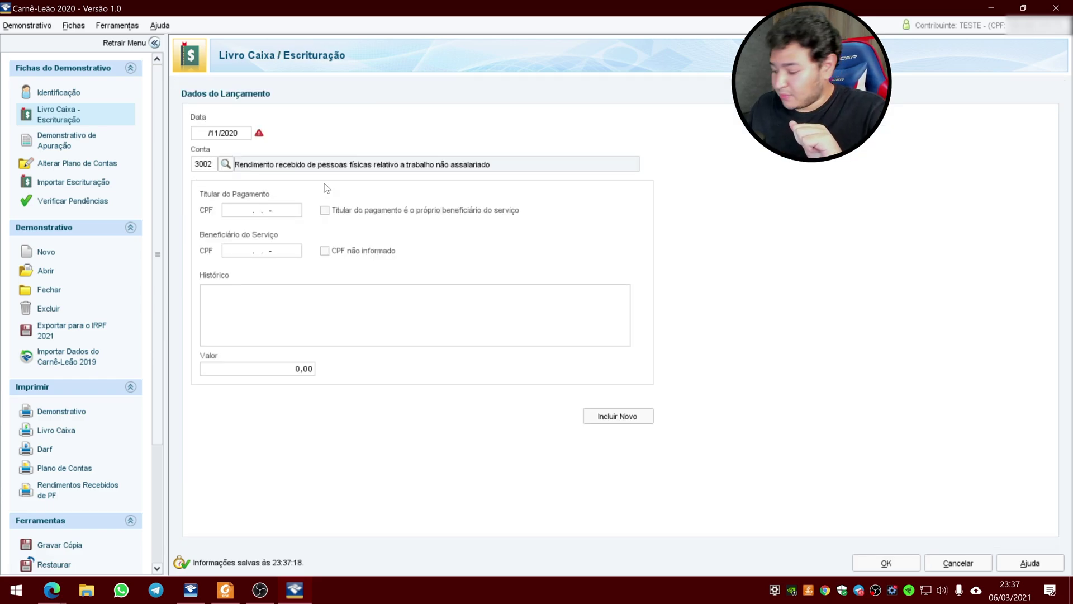
{"action": "key", "text": "Tab"}
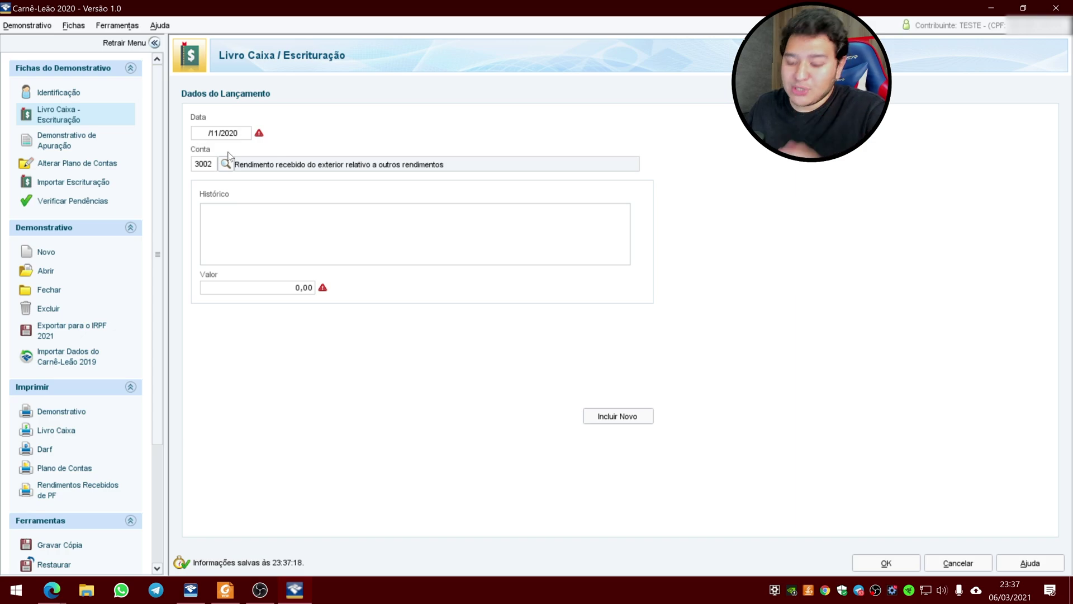
{"action": "key", "text": "alt+Tab"}
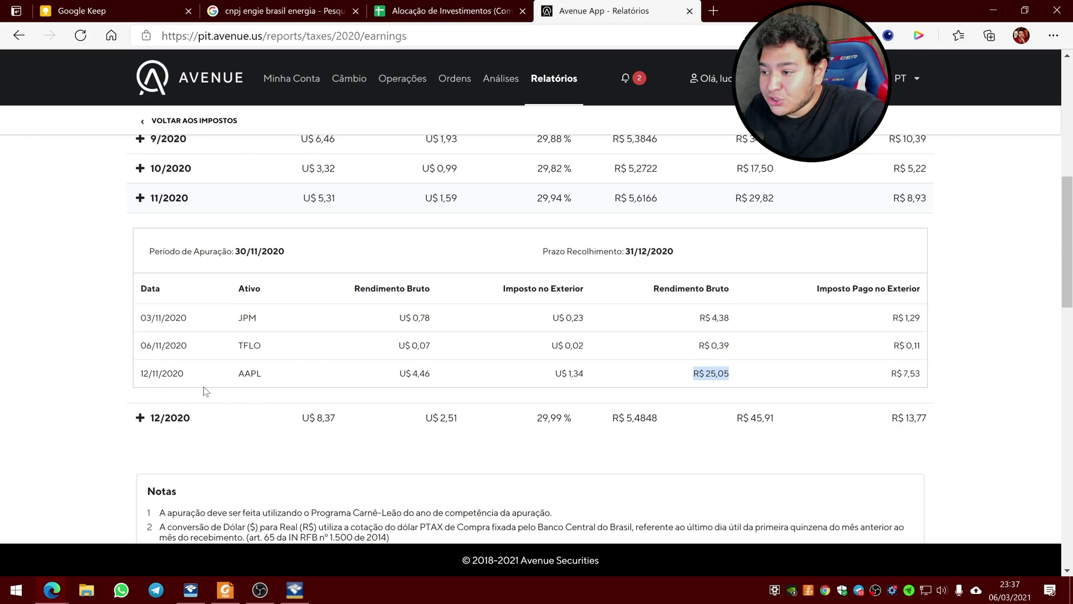
{"action": "key", "text": "alt+Tab"}
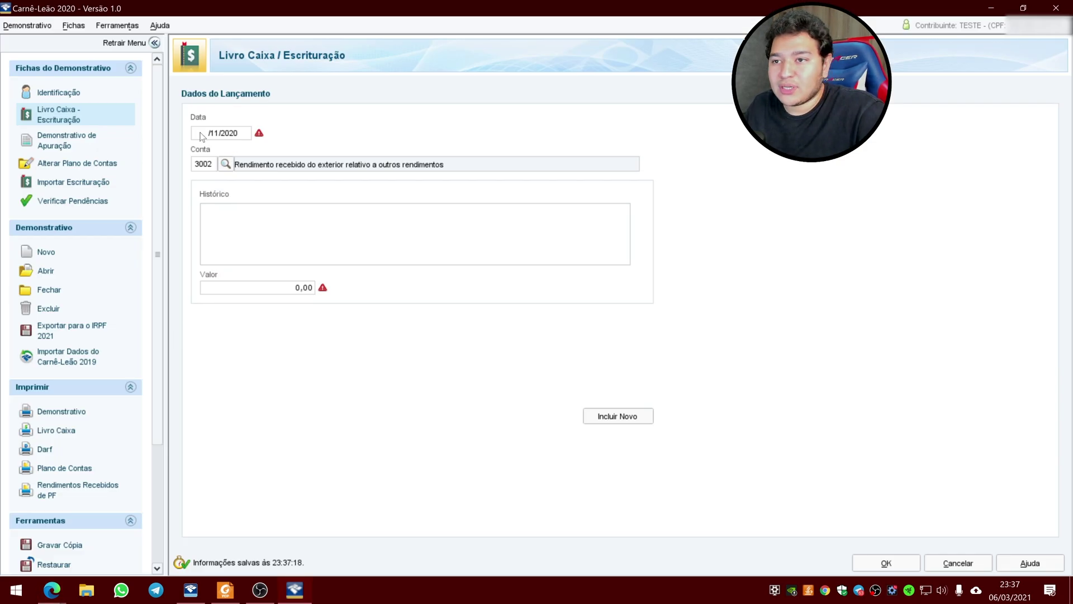
{"action": "type", "text": "12"}
Begin the Histórico with 'DIVIDENDOS DE AAPL REFERENTE', checking AAPL share details in the spreadsheet.
{"action": "left_click", "coordinate": [269, 216]}
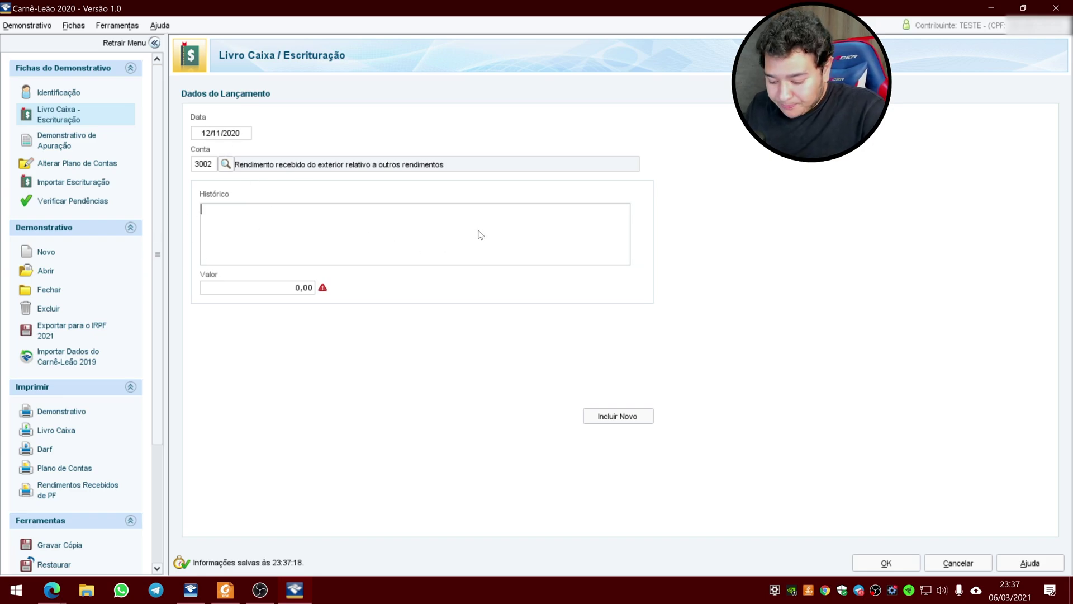
{"action": "type", "text": "dIVIDEN"}
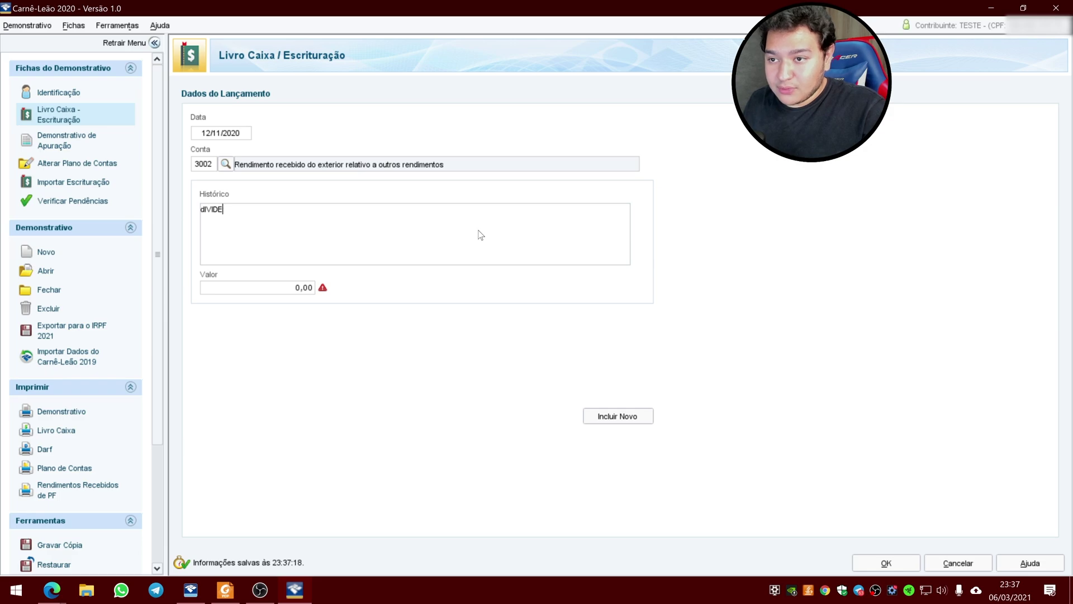
{"action": "key", "text": "BackSpace"}
{"action": "key", "text": "BackSpace"}
{"action": "key", "text": "BackSpace"}
{"action": "key", "text": "BackSpace"}
{"action": "key", "text": "BackSpace"}
{"action": "key", "text": "BackSpace"}
{"action": "type", "text": "DIVIDENDOS"}
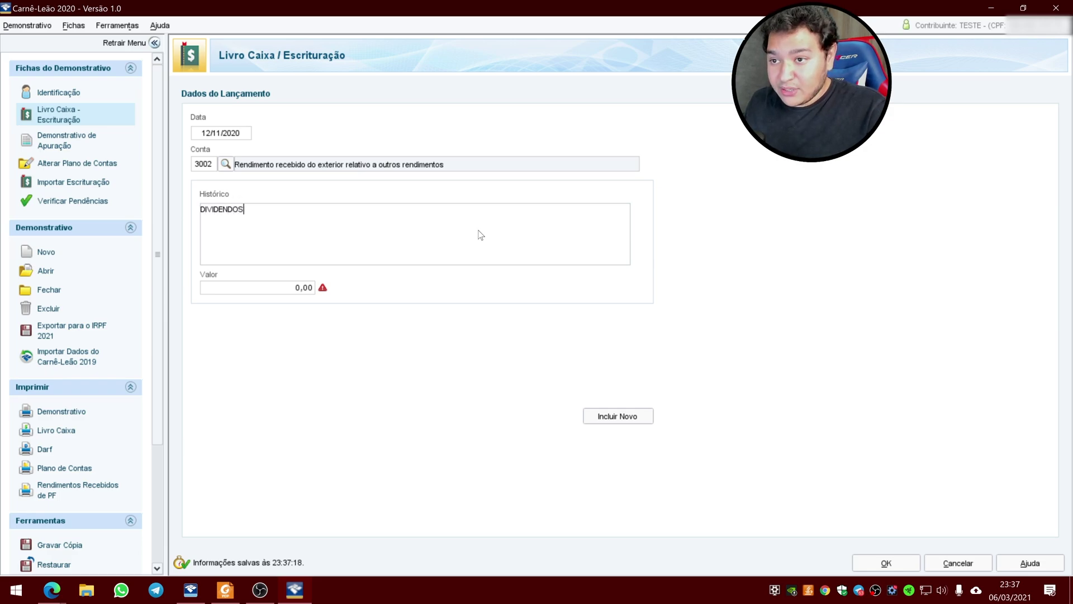
{"action": "type", "text": " DE AAPL"}
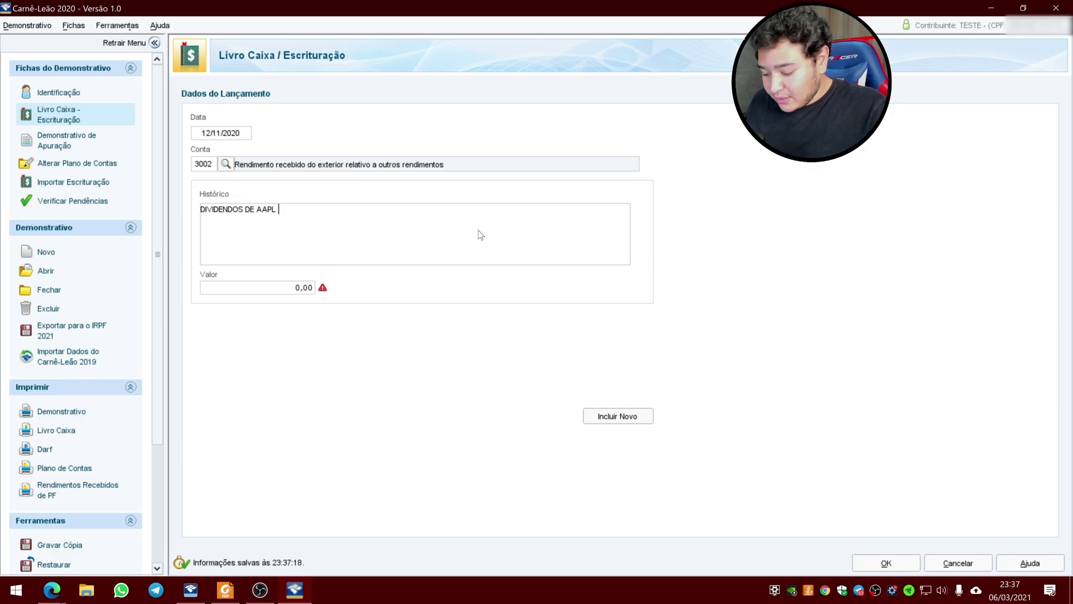
{"action": "type", "text": " REFERENTE A"}
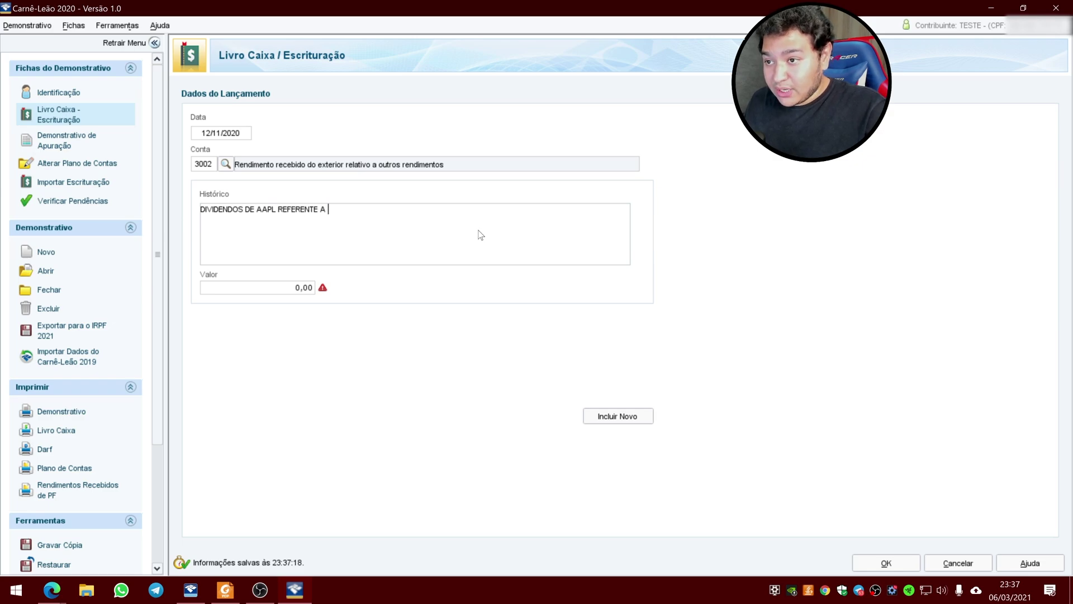
{"action": "key", "text": "alt+Tab"}
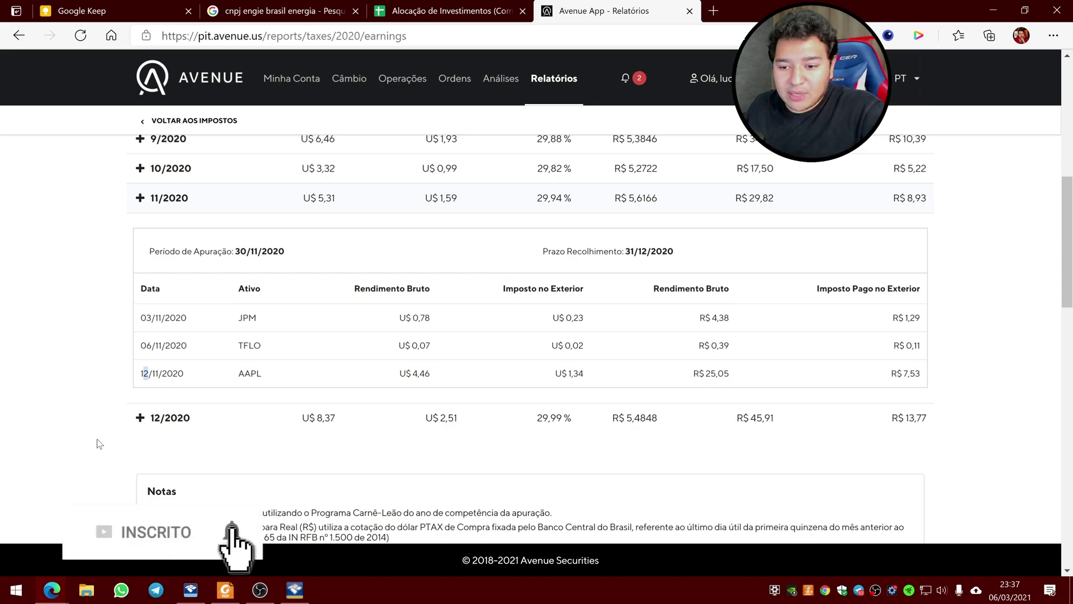
{"action": "key", "text": "ctrl+shift+Tab"}
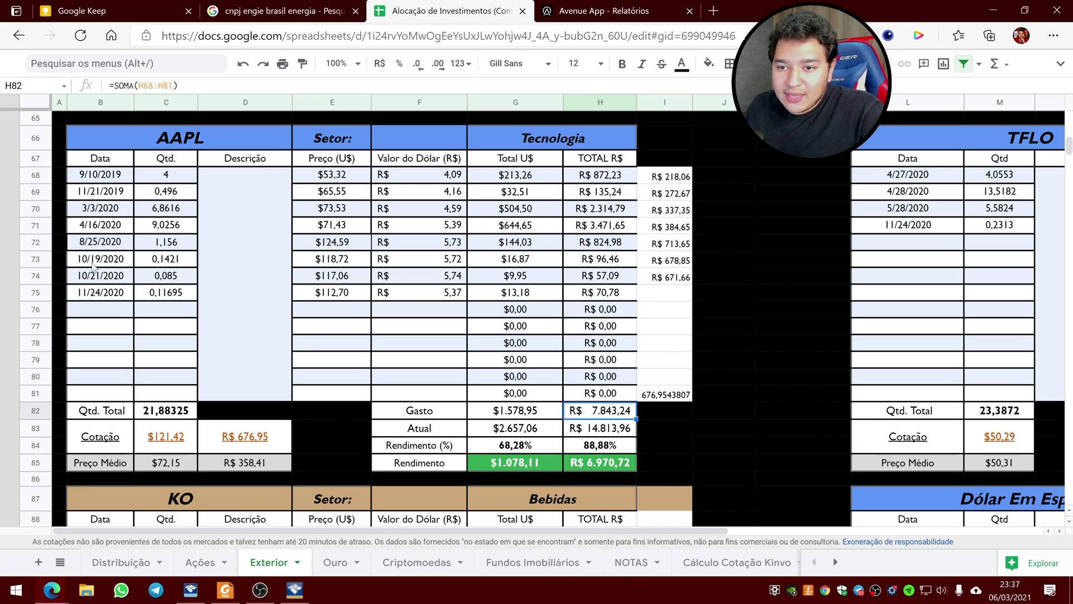
{"action": "left_click", "coordinate": [100, 273]}
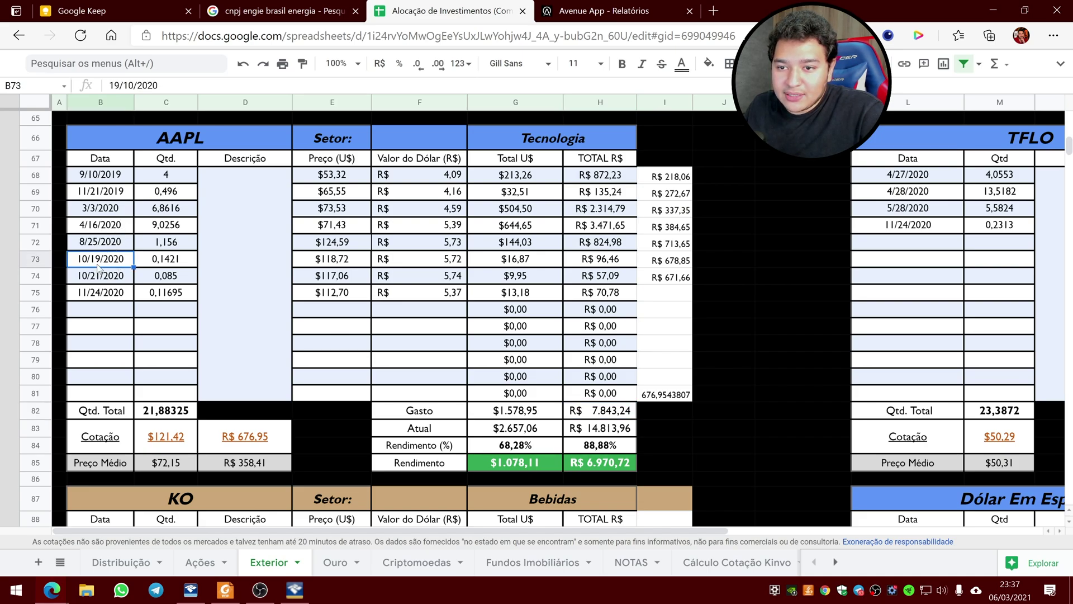
{"action": "left_click", "coordinate": [148, 279]}
{"action": "key", "text": "ctrl+Tab"}
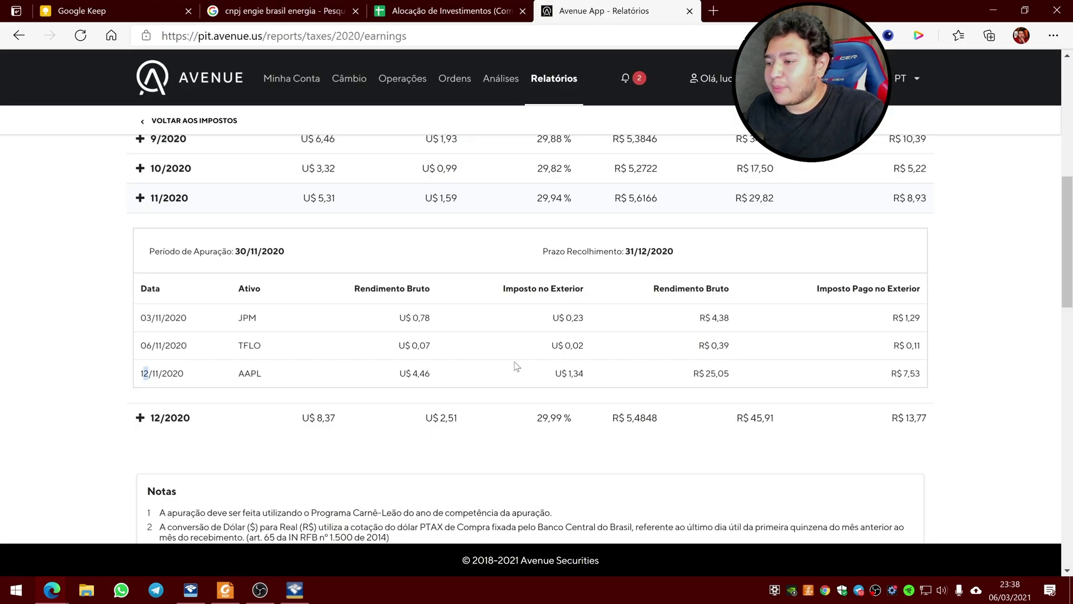
{"action": "key", "text": "alt+Tab"}
{"action": "key", "text": "alt+Tab"}
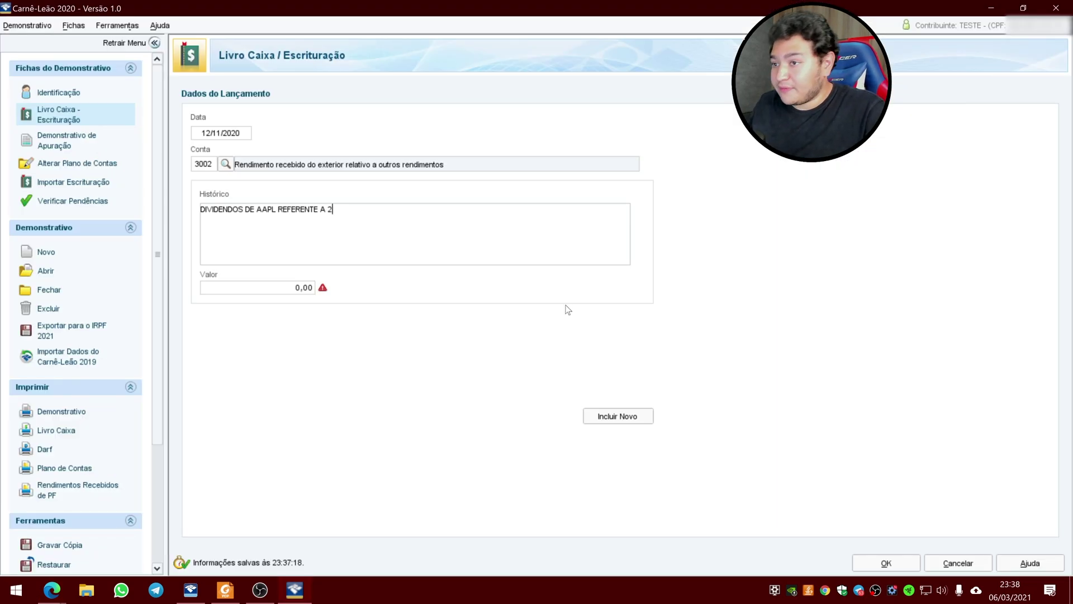
Continue the description with 'AÇÕES, RECEBIDAS NA CORRETORA AVENUE' and 'VALOR DE R$'.
{"action": "type", "text": "C'~O"}
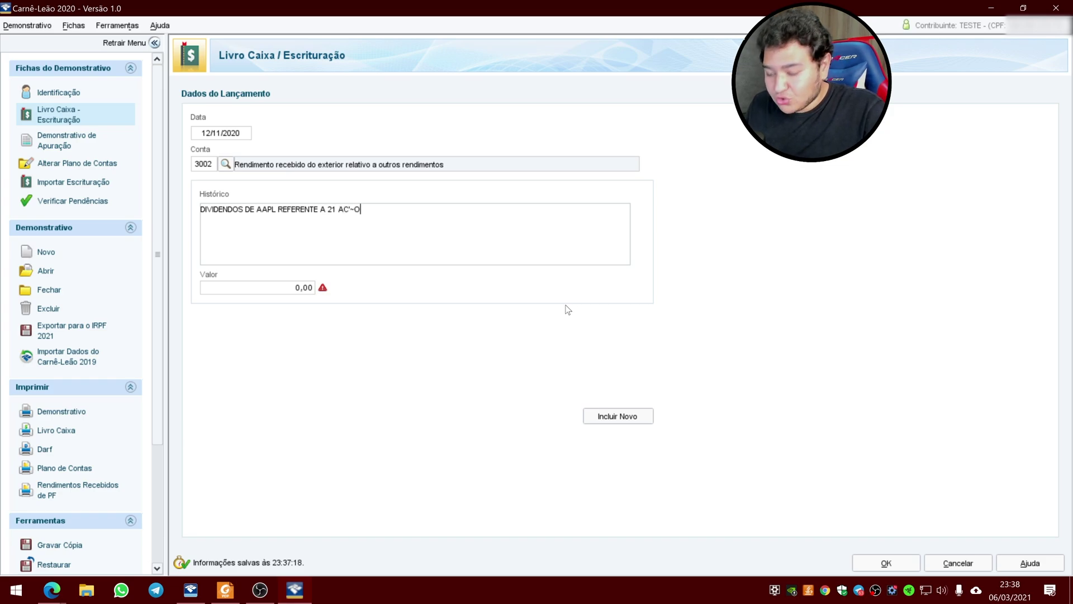
{"action": "key", "text": "BackSpace"}
{"action": "key", "text": "BackSpace"}
{"action": "key", "text": "BackSpace"}
{"action": "key", "text": "BackSpace"}
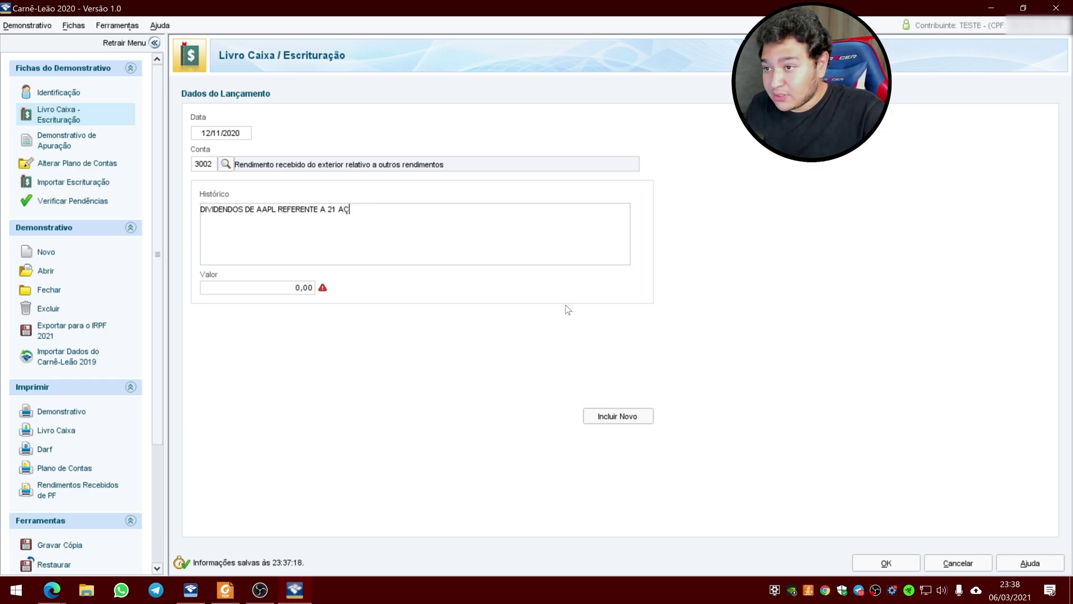
{"action": "type", "text": "ÕES, RECEB"}
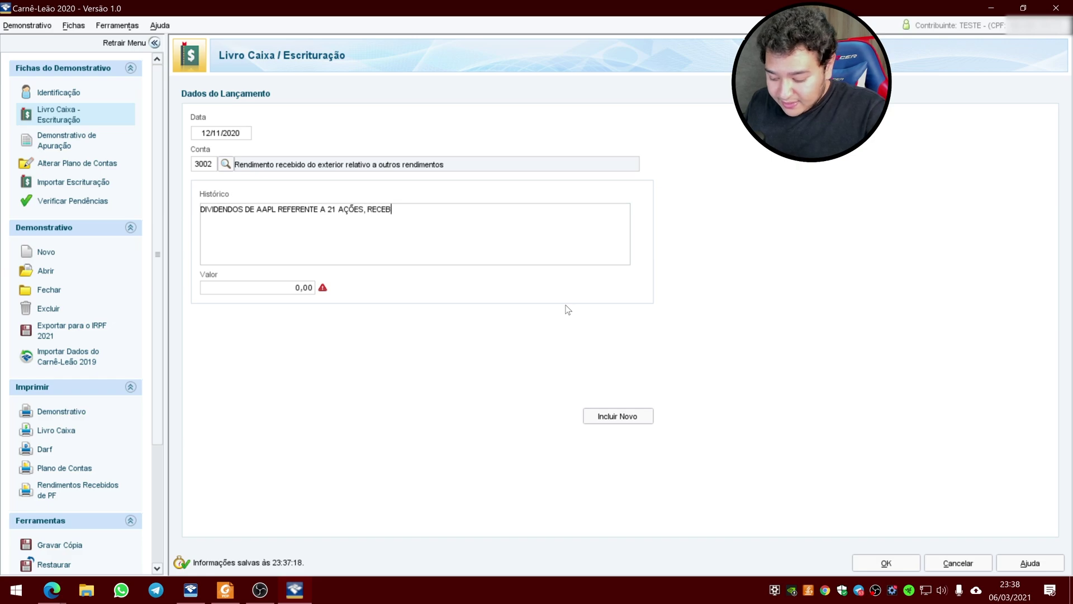
{"action": "type", "text": "IDAS NA CORRET"}
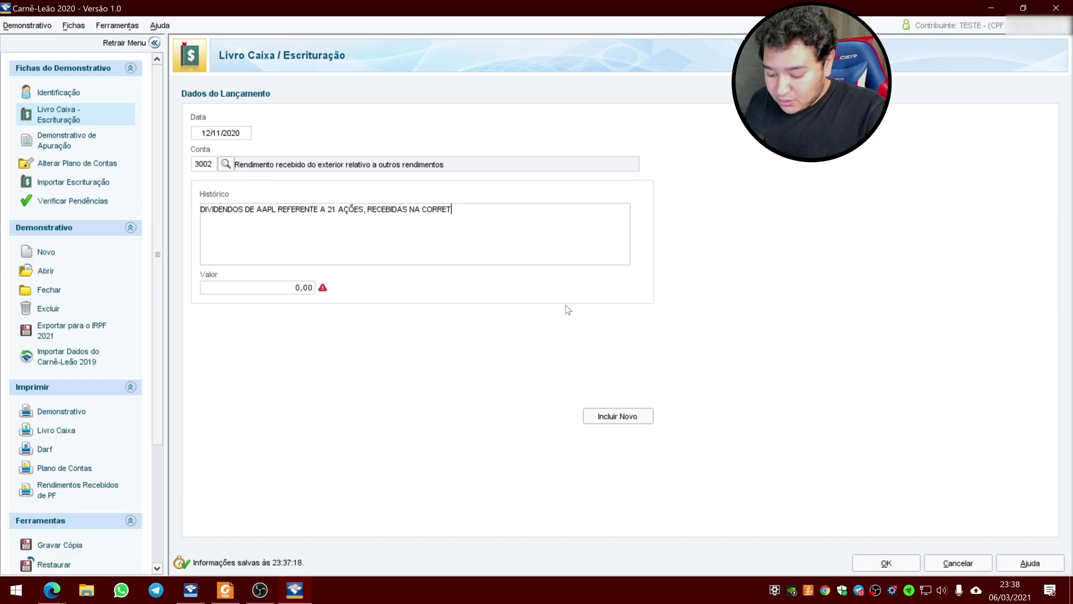
{"action": "type", "text": "ORA AVENUE.US, N"}
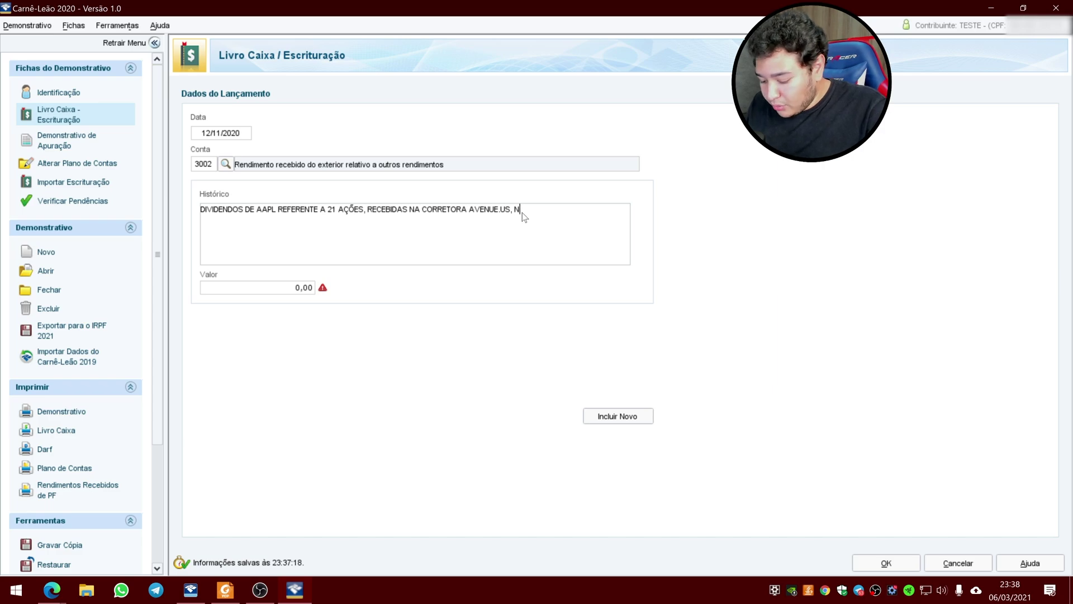
{"action": "type", "text": "LOR DE R$"}
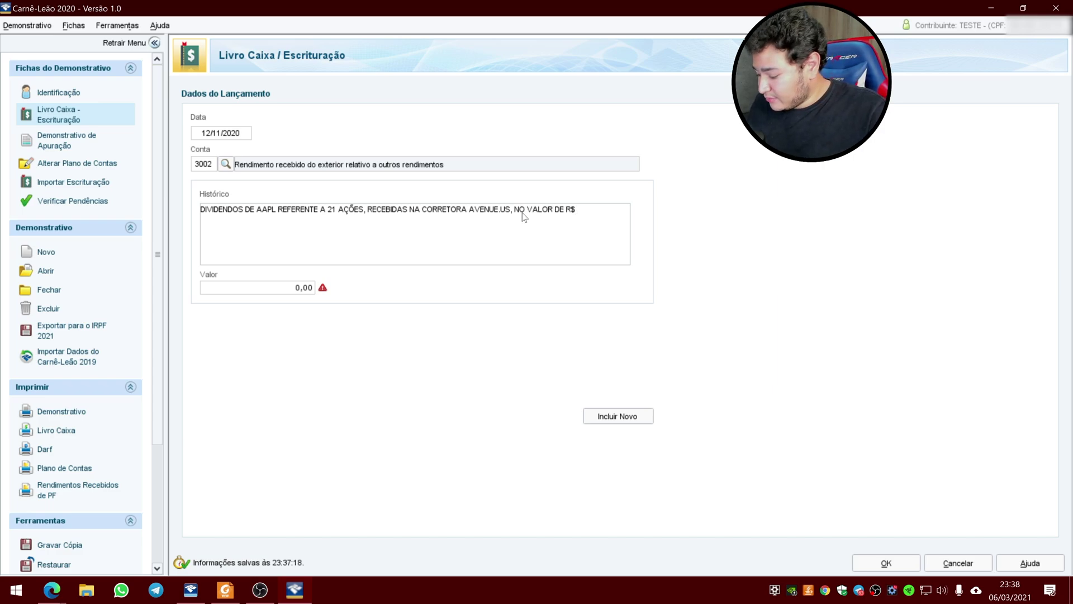
{"action": "key", "text": "alt+Tab"}
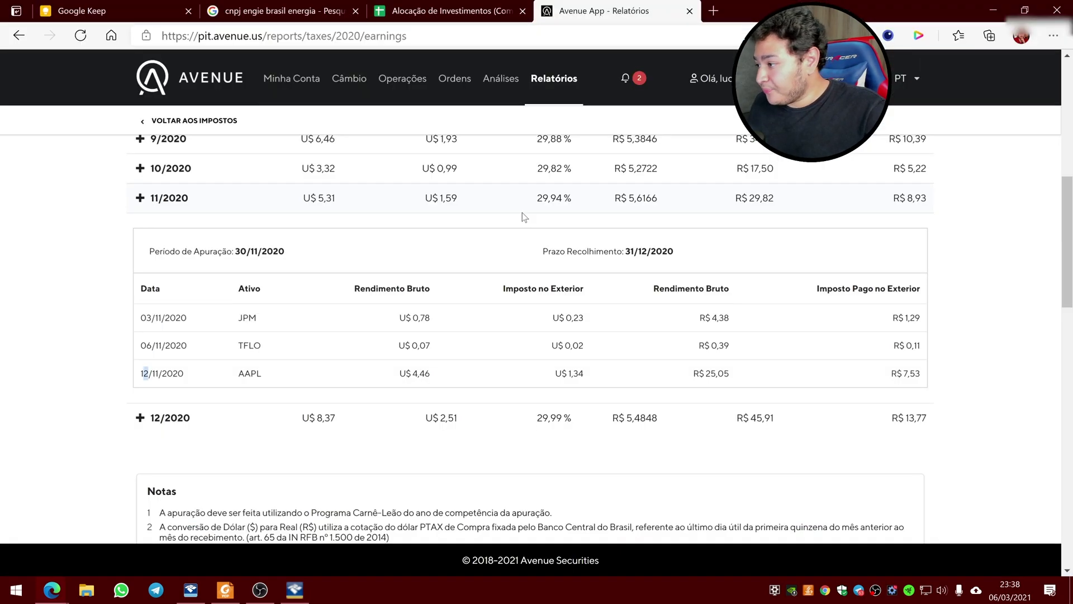
{"action": "key", "text": "alt+Tab"}
Set the AAPL dividend amount to 25,05 and save the entry.
{"action": "type", "text": "25,05"}
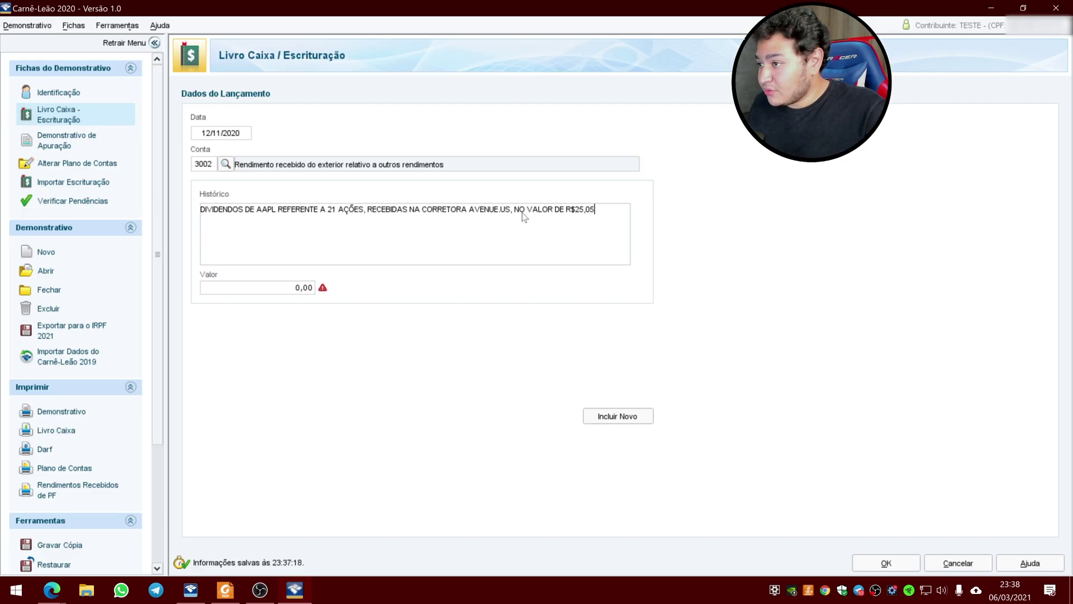
{"action": "left_click", "coordinate": [310, 288]}
{"action": "type", "text": "2"}
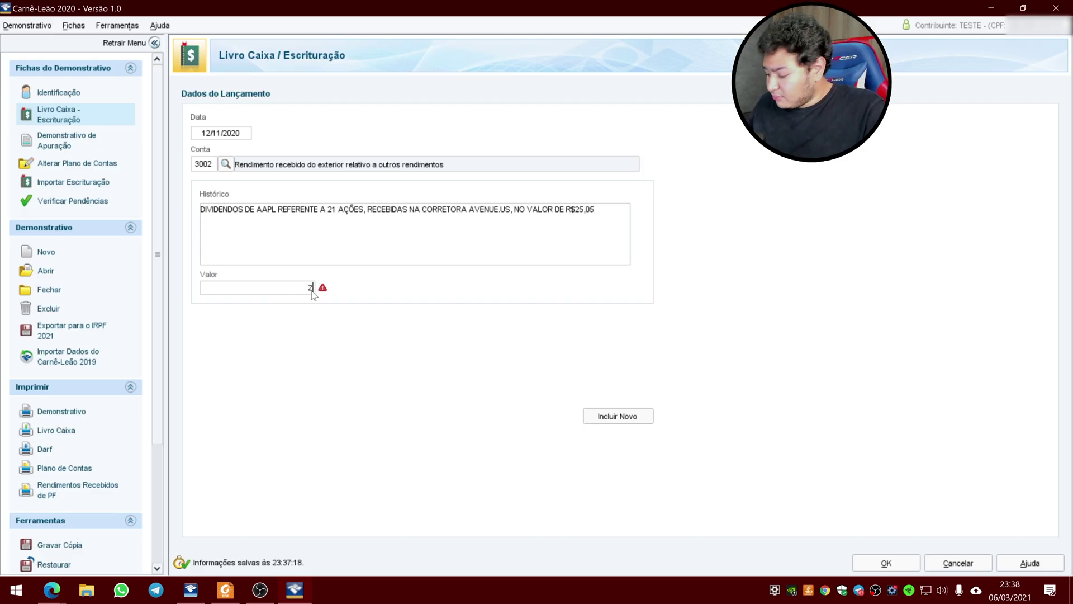
{"action": "type", "text": "5,05"}
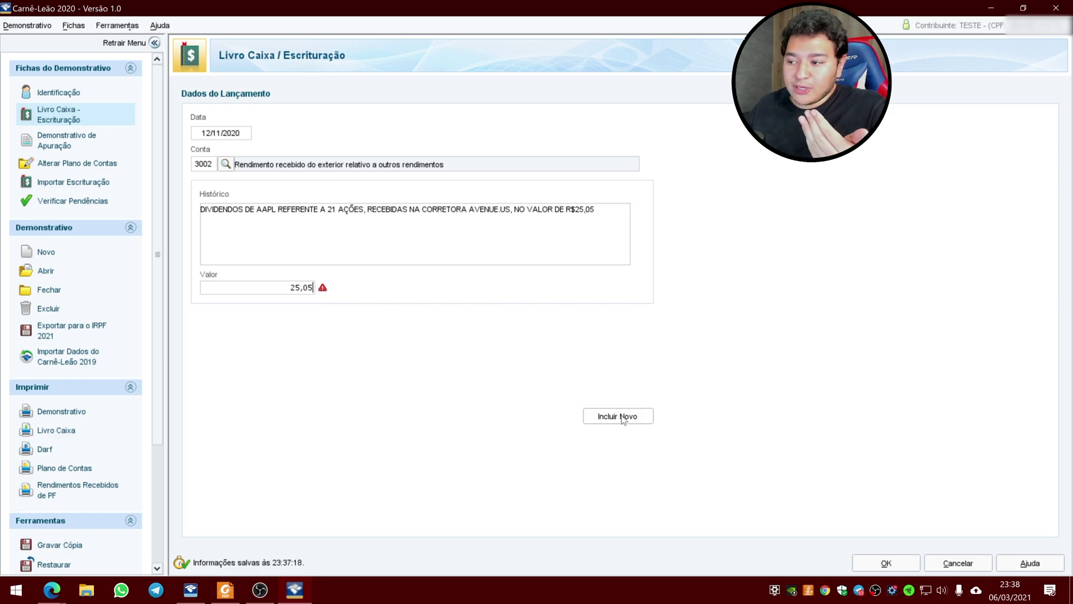
{"action": "key", "text": "alt+Tab"}
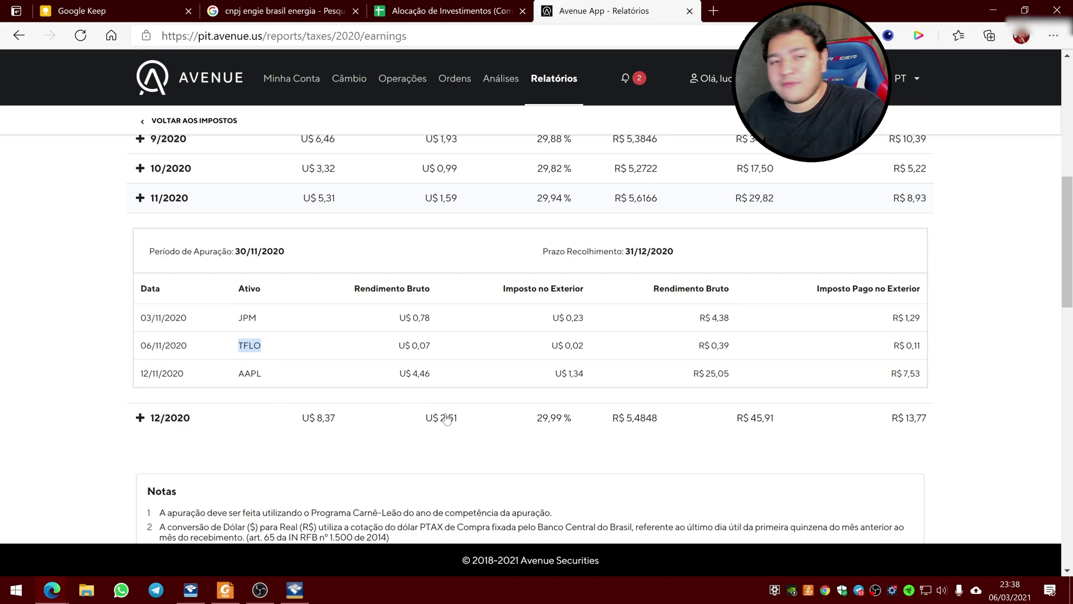
{"action": "key", "text": "alt+Tab"}
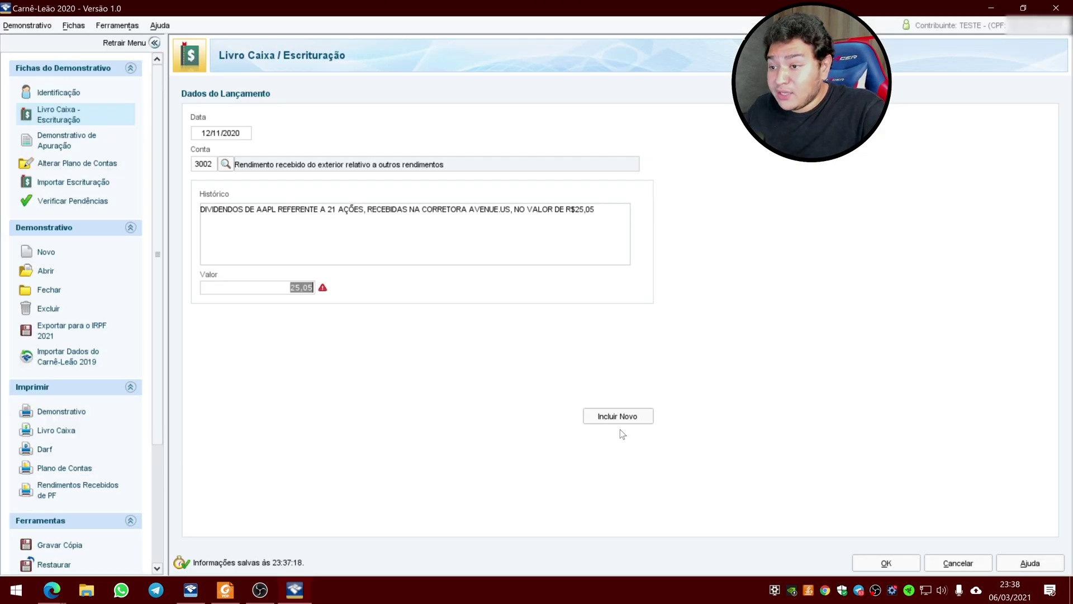
{"action": "left_click", "coordinate": [632, 420]}
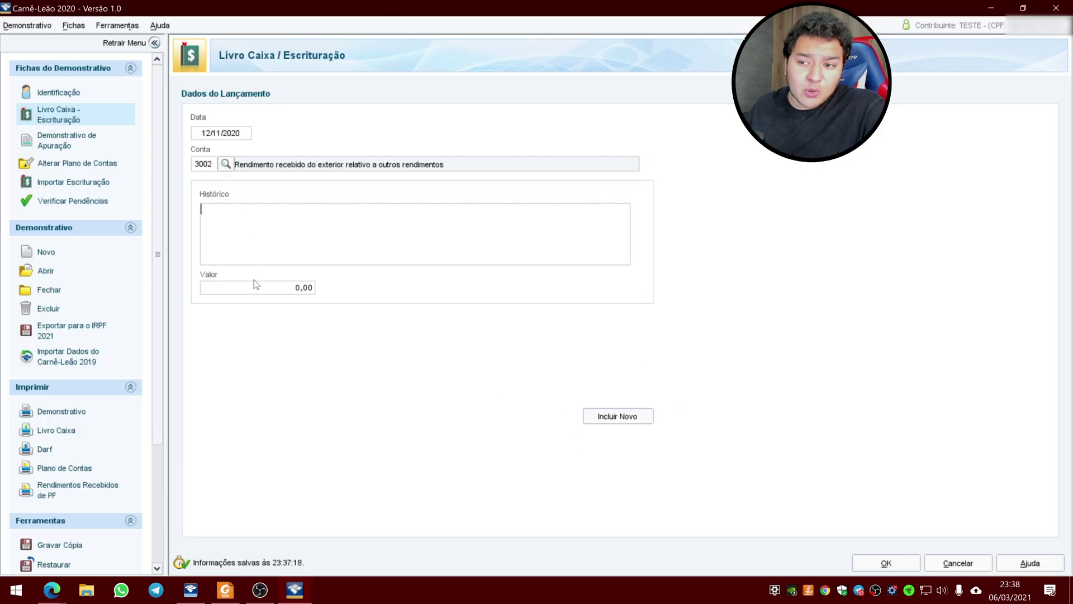
Adjust the new entry's date while checking the report's remaining dividends.
{"action": "key", "text": "Tab"}
{"action": "left_click", "coordinate": [217, 133]}
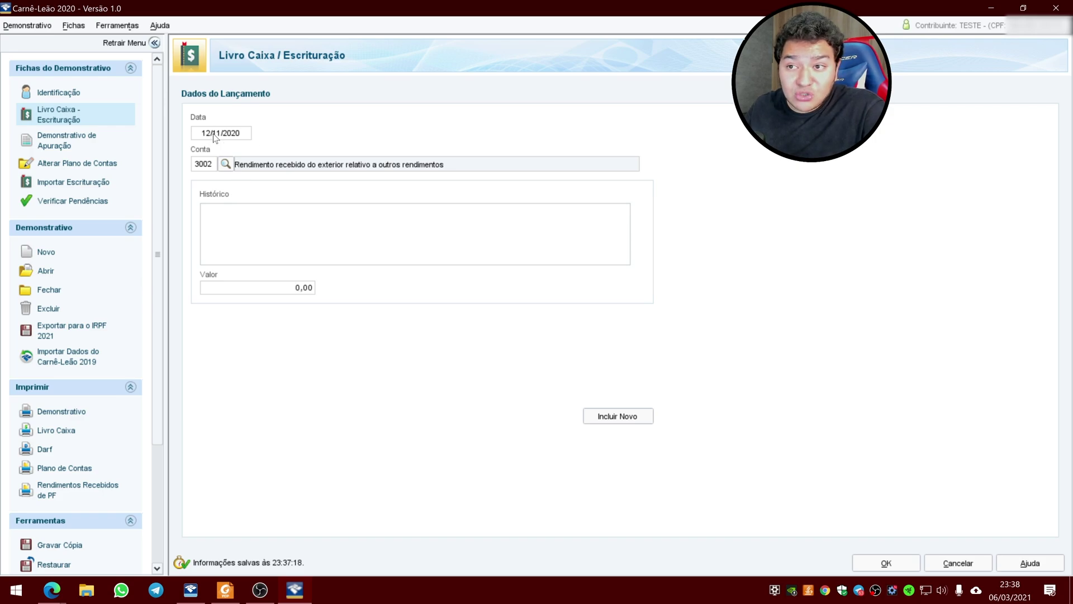
{"action": "key", "text": "alt+Tab"}
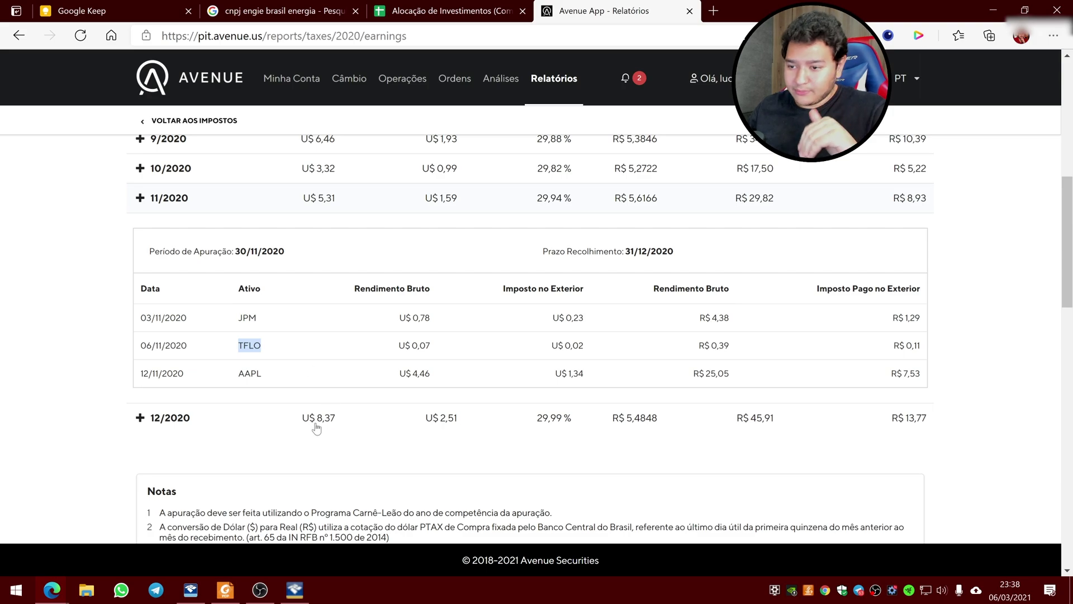
{"action": "key", "text": "alt+Tab"}
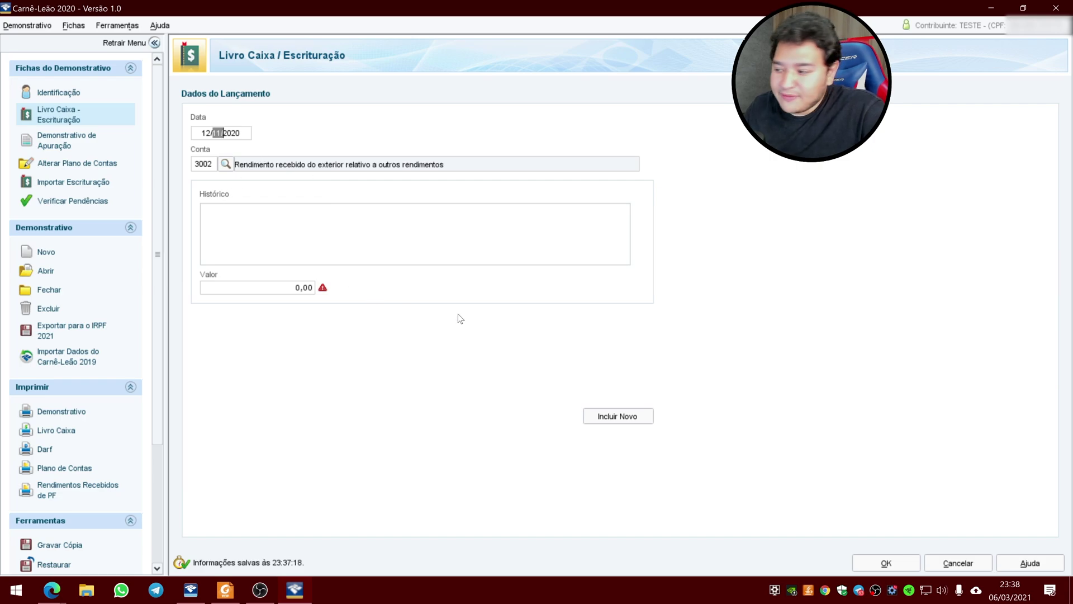
Export the TESTE statement to the Desktop for IRPF 2021 and open its 1 error and 6 warnings.
{"action": "left_click", "coordinate": [62, 111]}
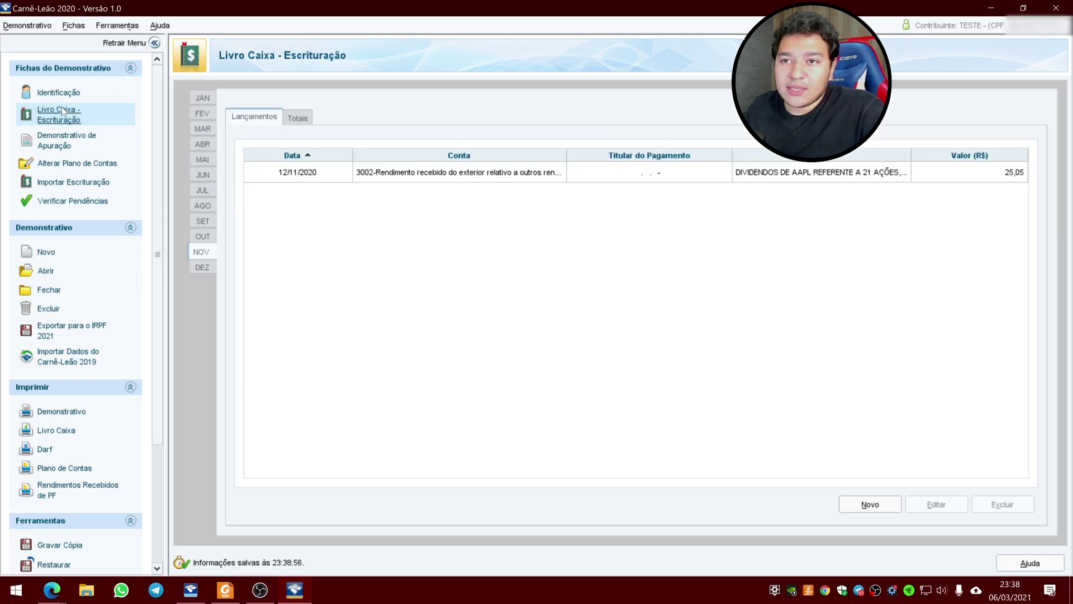
{"action": "left_click", "coordinate": [116, 26]}
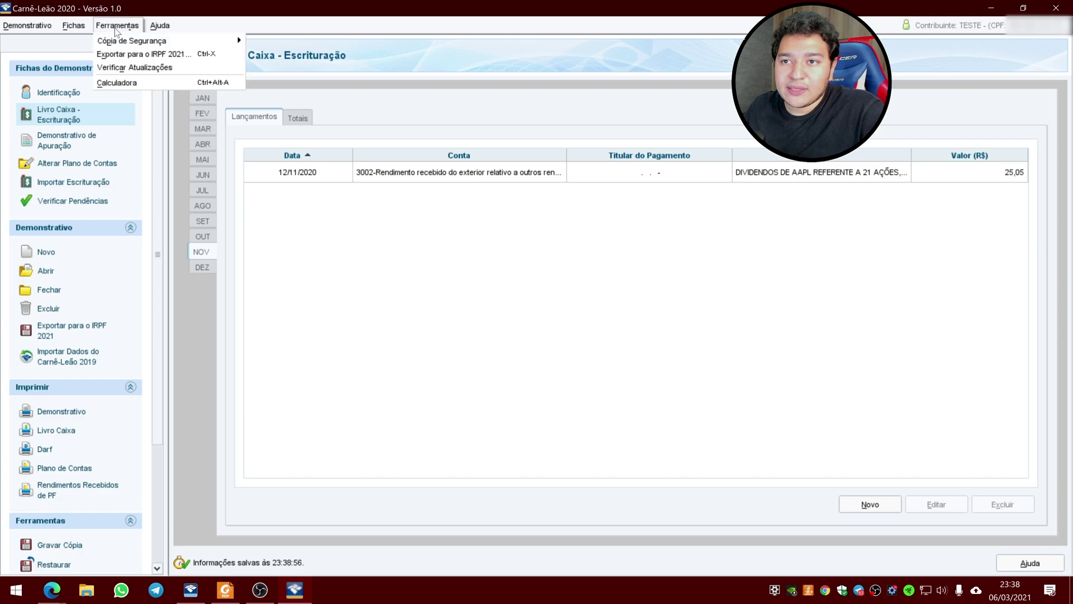
{"action": "mouse_move", "coordinate": [118, 45]}
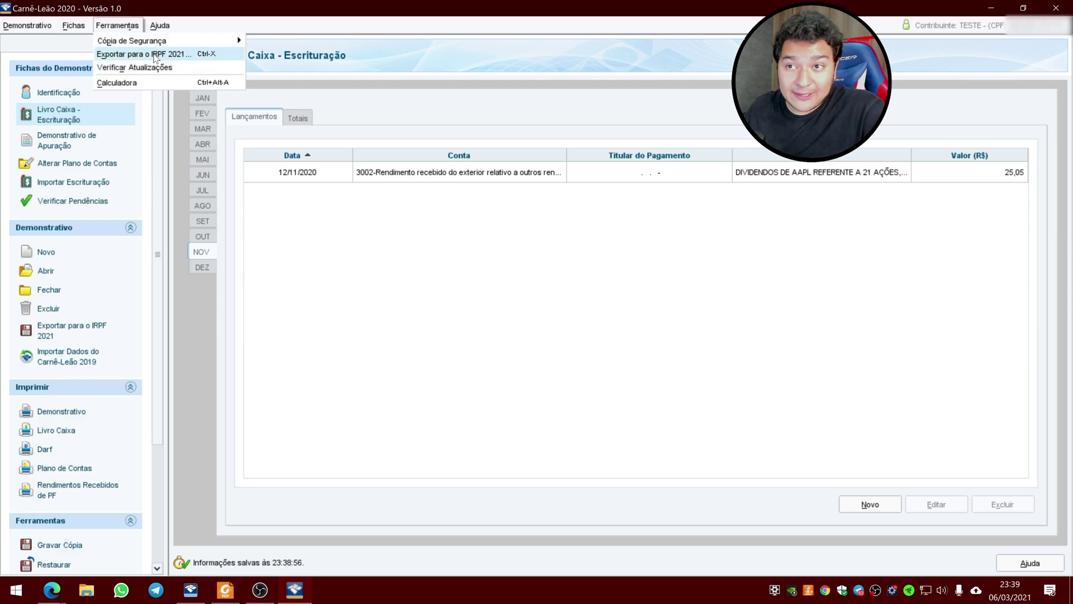
{"action": "left_click", "coordinate": [156, 58]}
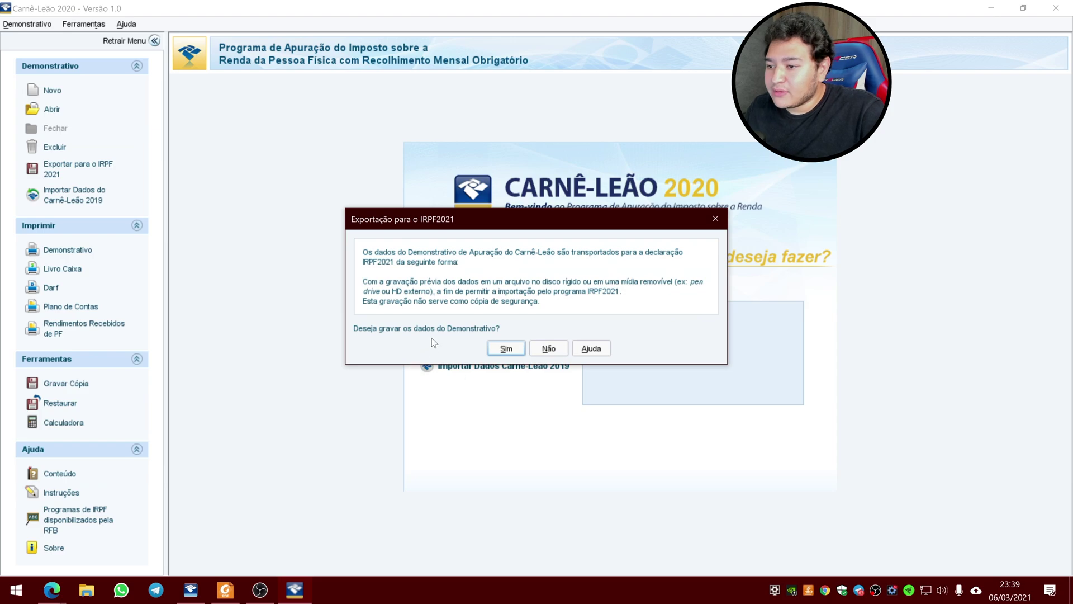
{"action": "left_click", "coordinate": [503, 349]}
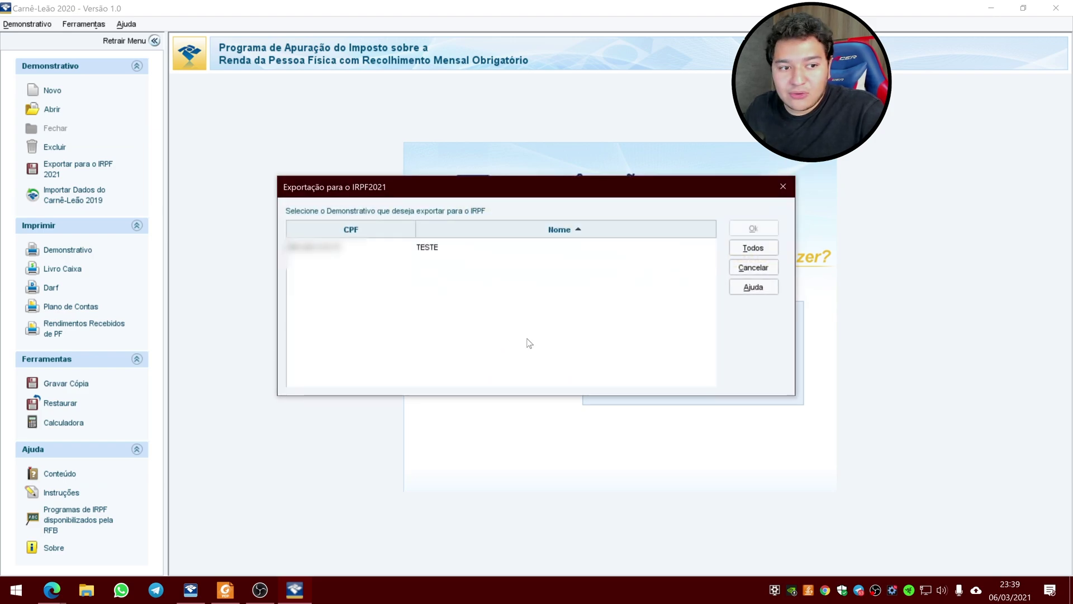
{"action": "left_click", "coordinate": [476, 246]}
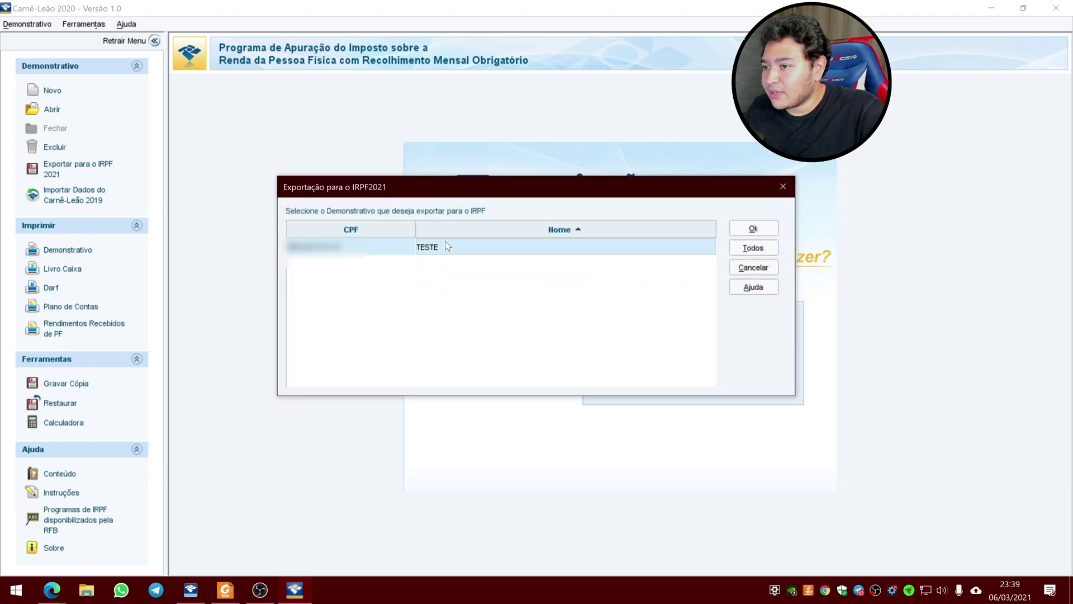
{"action": "left_click", "coordinate": [747, 227]}
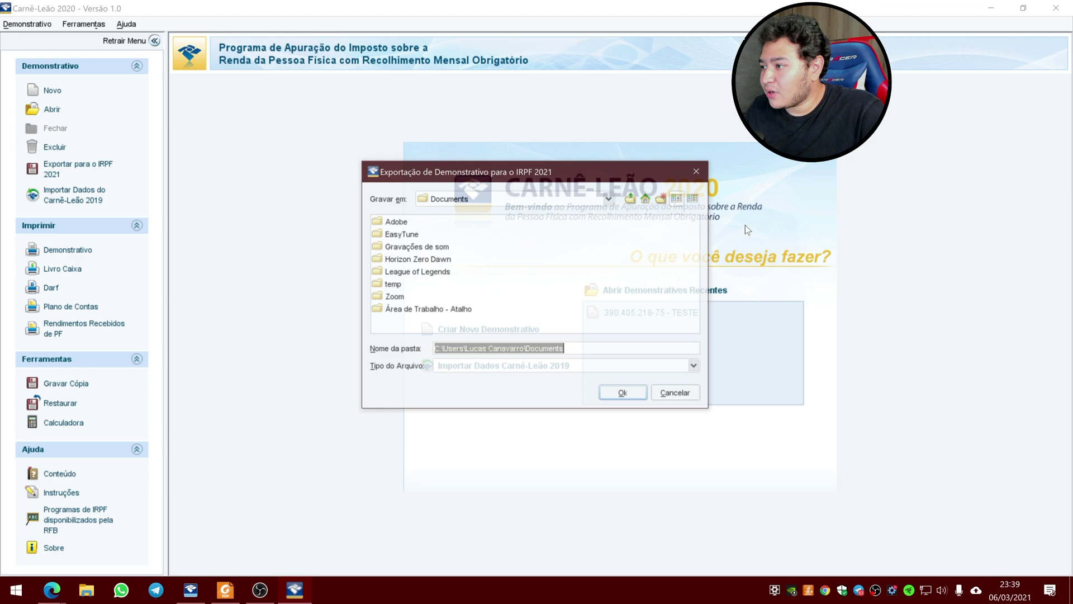
{"action": "left_click", "coordinate": [647, 200]}
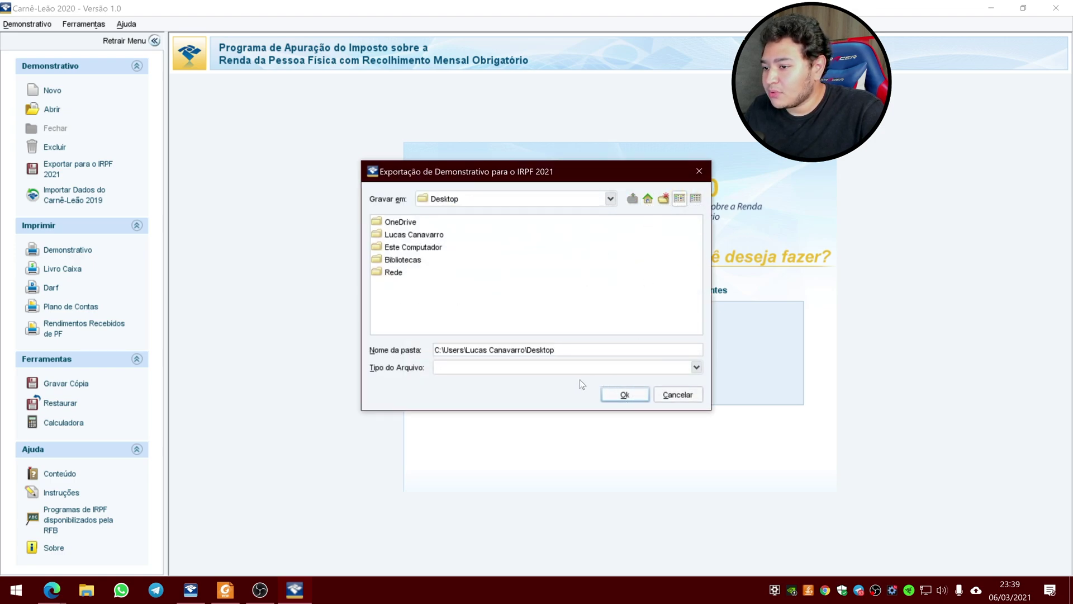
{"action": "left_click", "coordinate": [627, 395]}
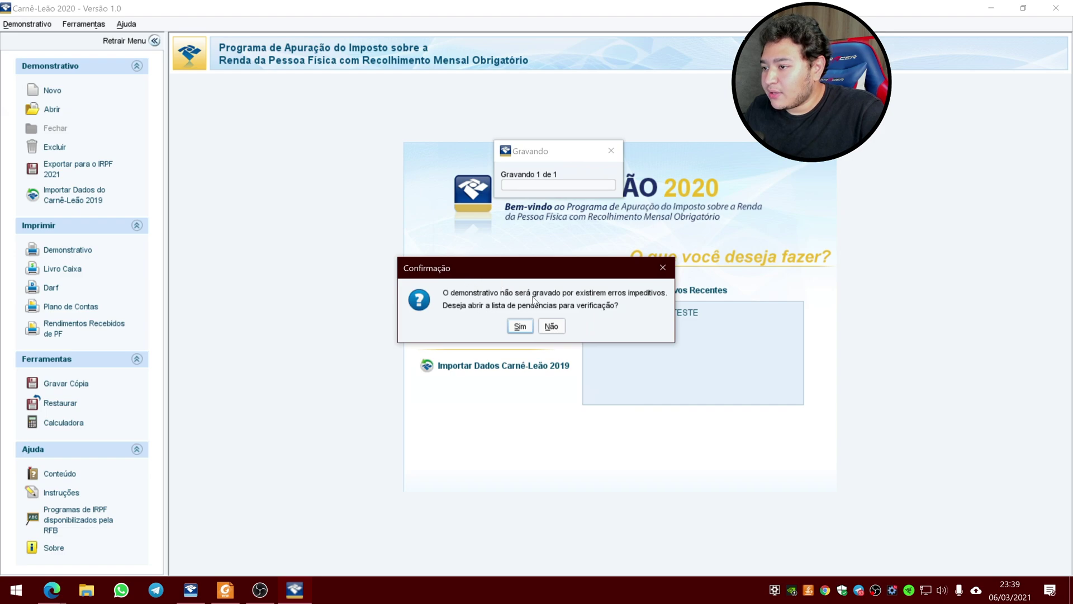
{"action": "left_click", "coordinate": [520, 326]}
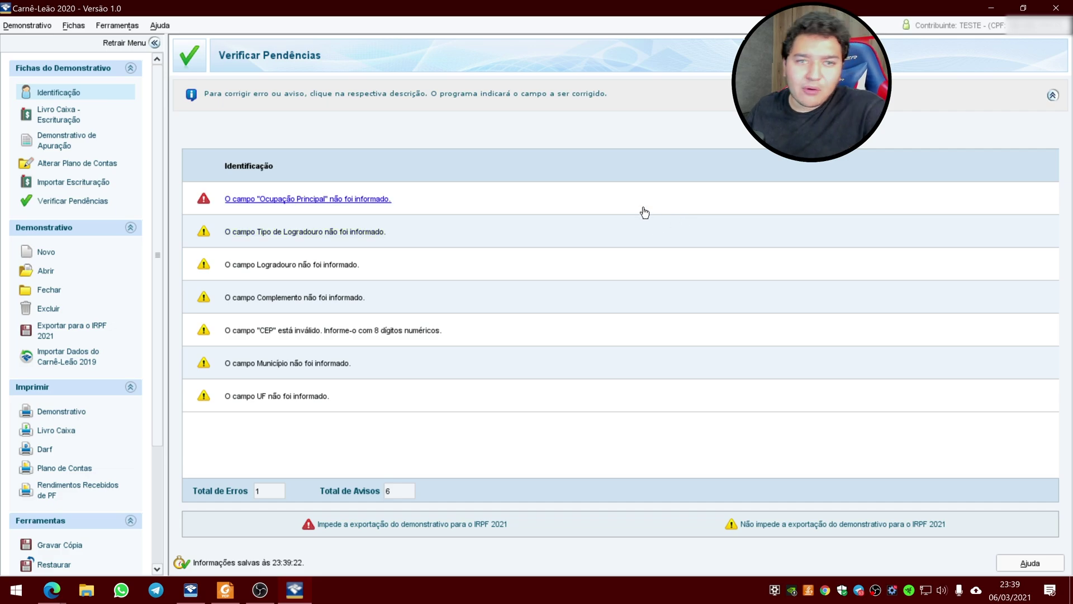
Switch to IRPF 2021, cancel the Carnê-Leão import and view November's income entries.
{"action": "left_click", "coordinate": [996, 10]}
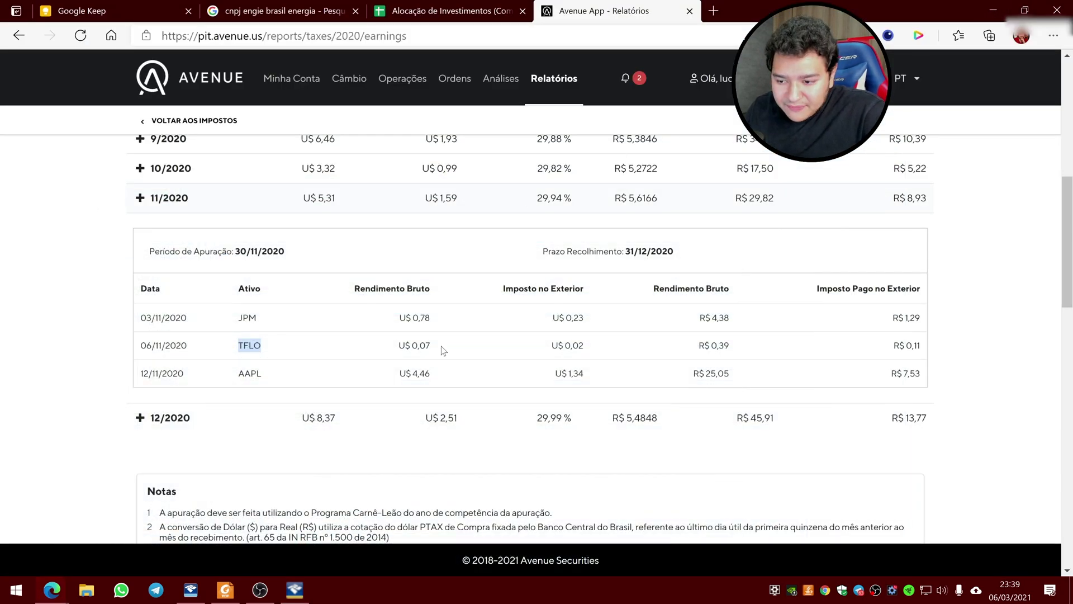
{"action": "left_click", "coordinate": [294, 590]}
{"action": "left_click", "coordinate": [191, 589]}
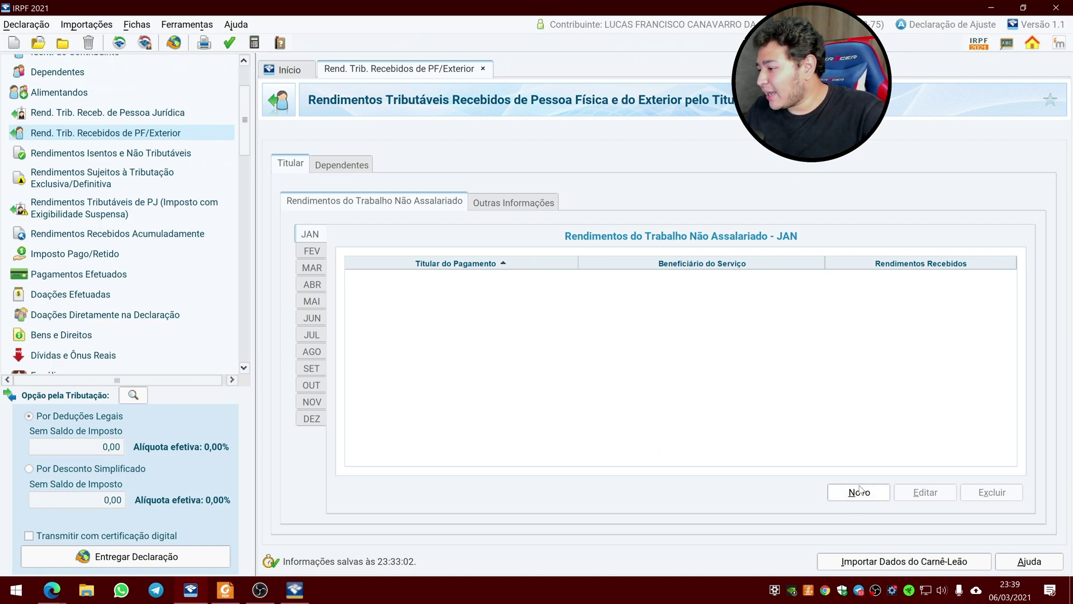
{"action": "left_click", "coordinate": [933, 563]}
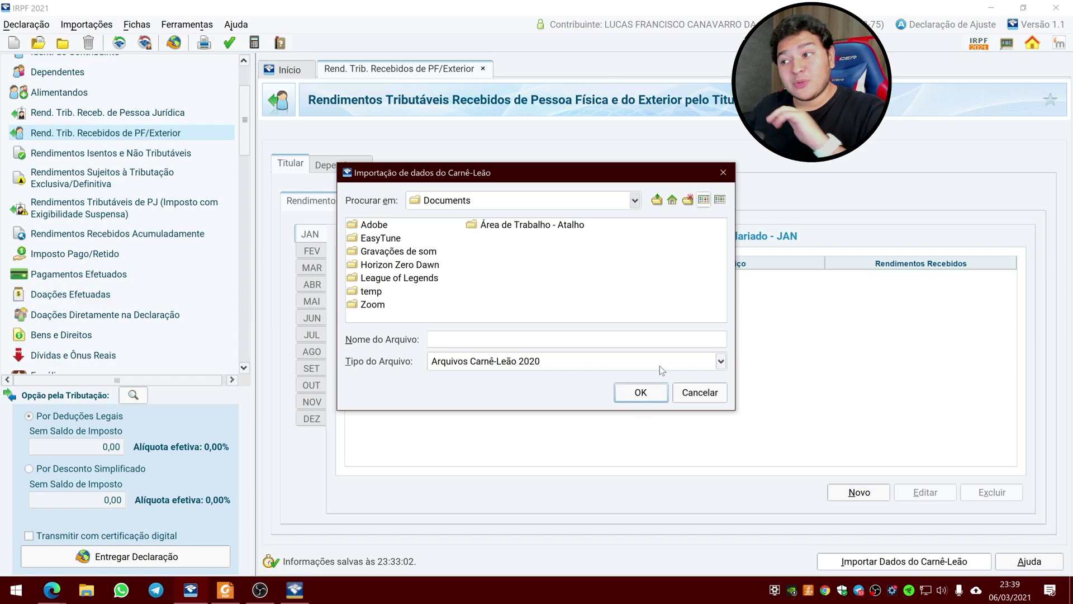
{"action": "left_click", "coordinate": [700, 392]}
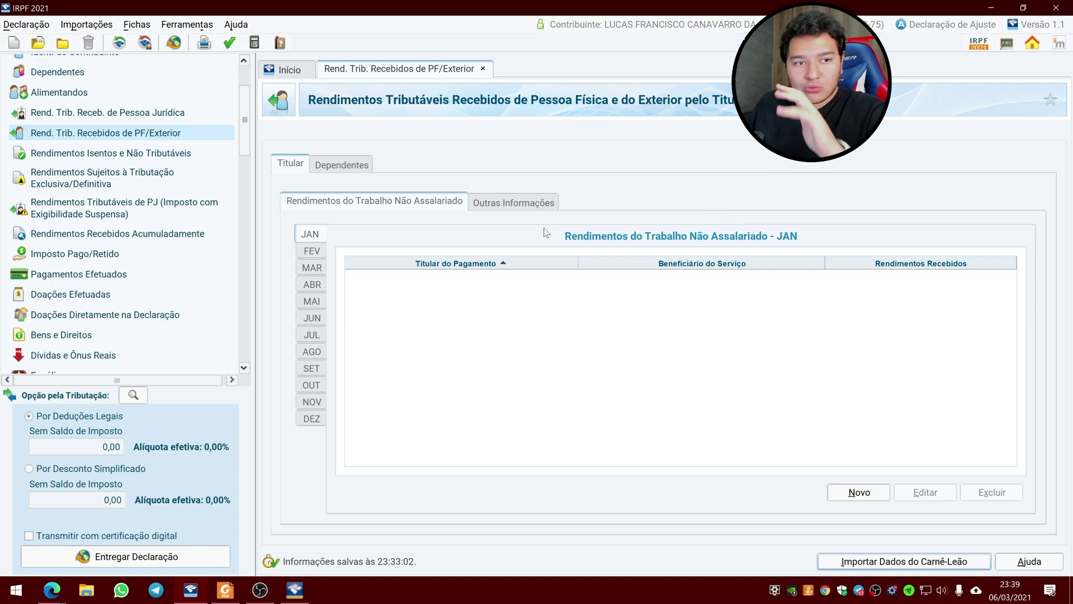
{"action": "left_click", "coordinate": [311, 402]}
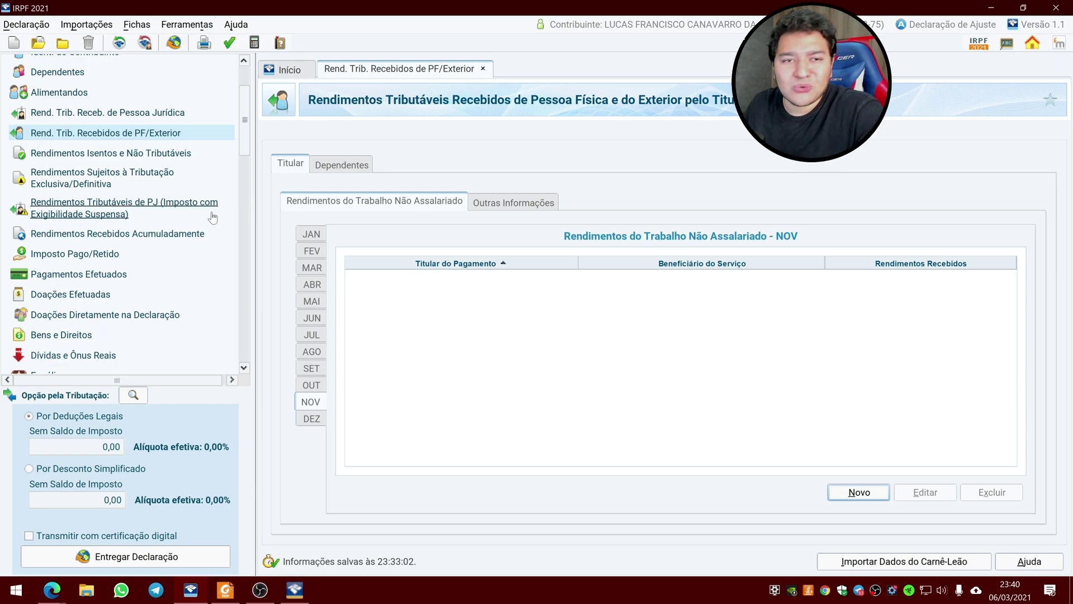
{"action": "scroll", "coordinate": [176, 235], "scroll_direction": "down", "scroll_amount": 5}
{"action": "scroll", "coordinate": [176, 235], "scroll_direction": "up", "scroll_amount": 3}
Add a new Bens e Direitos item with code 81 Bitcoin, owned by the holder.
{"action": "left_click", "coordinate": [177, 295]}
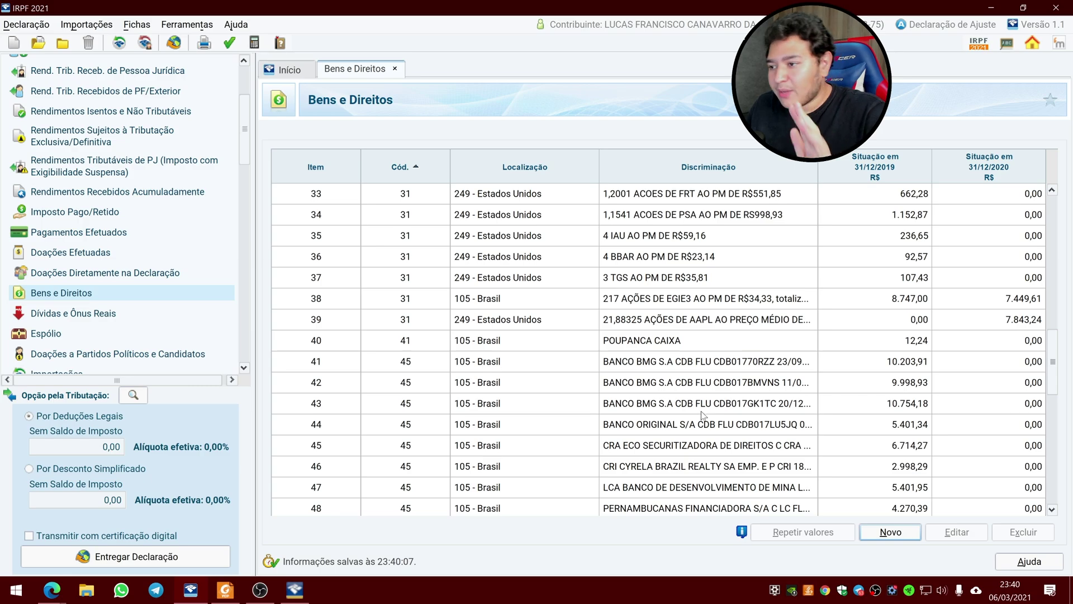
{"action": "left_click", "coordinate": [893, 534]}
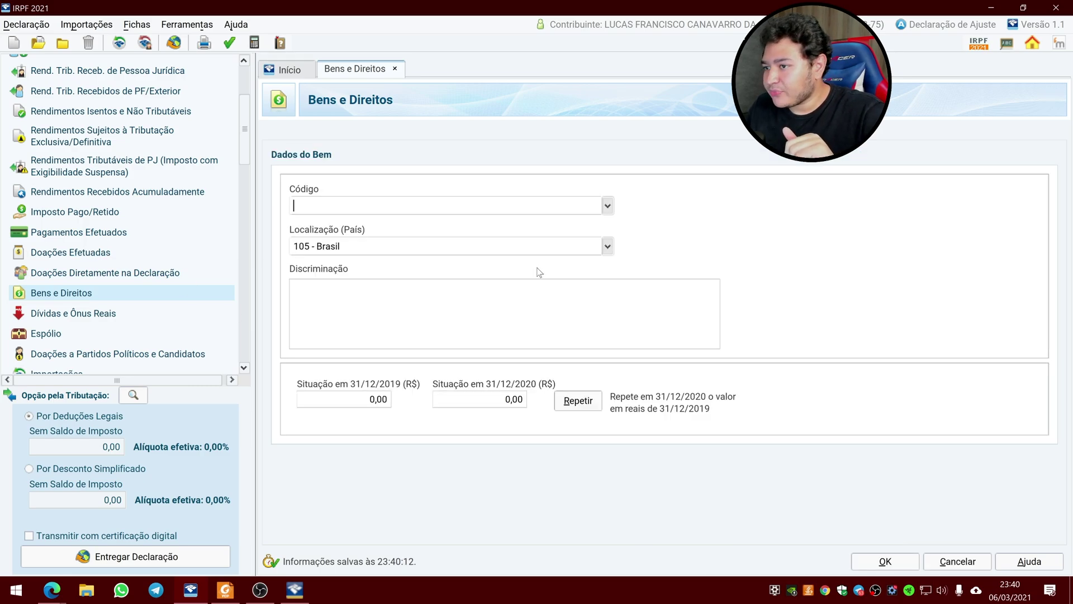
{"action": "type", "text": "CRIPTO"}
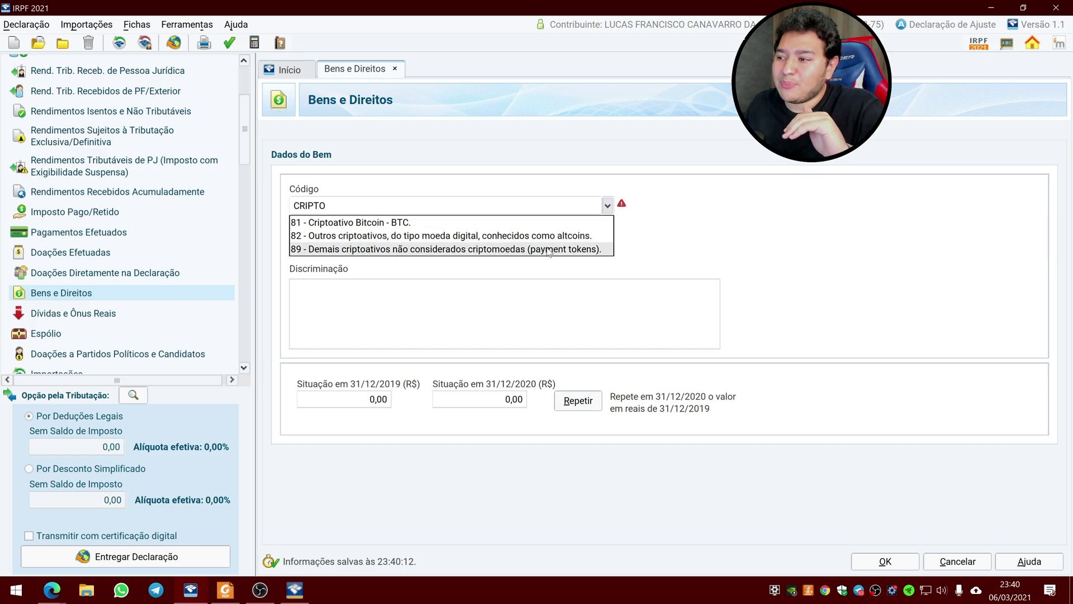
{"action": "left_click", "coordinate": [351, 223]}
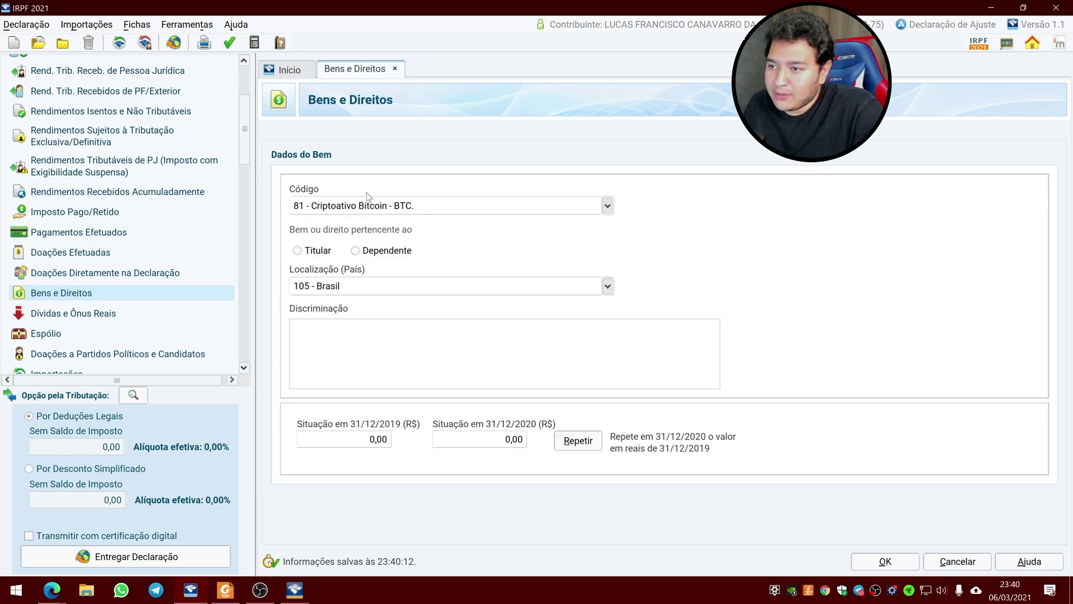
{"action": "left_click", "coordinate": [298, 250]}
Describe it as '0,5 BITCOINS AO PM DE R$100.000, TOTALIZANDO O VALOR DE R$'.
{"action": "left_click", "coordinate": [329, 345]}
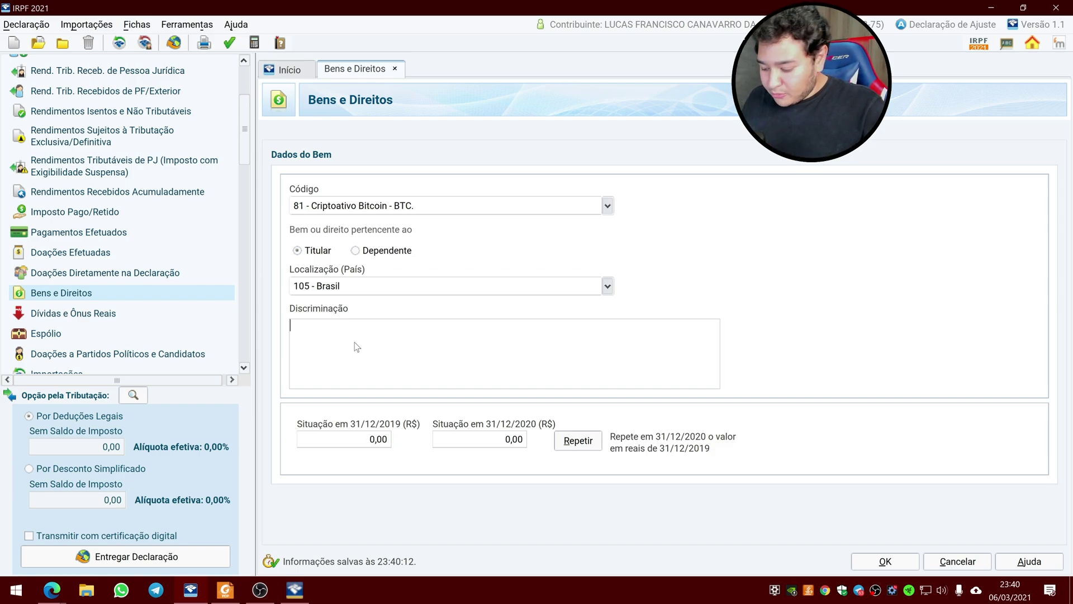
{"action": "type", "text": "0,5 B"}
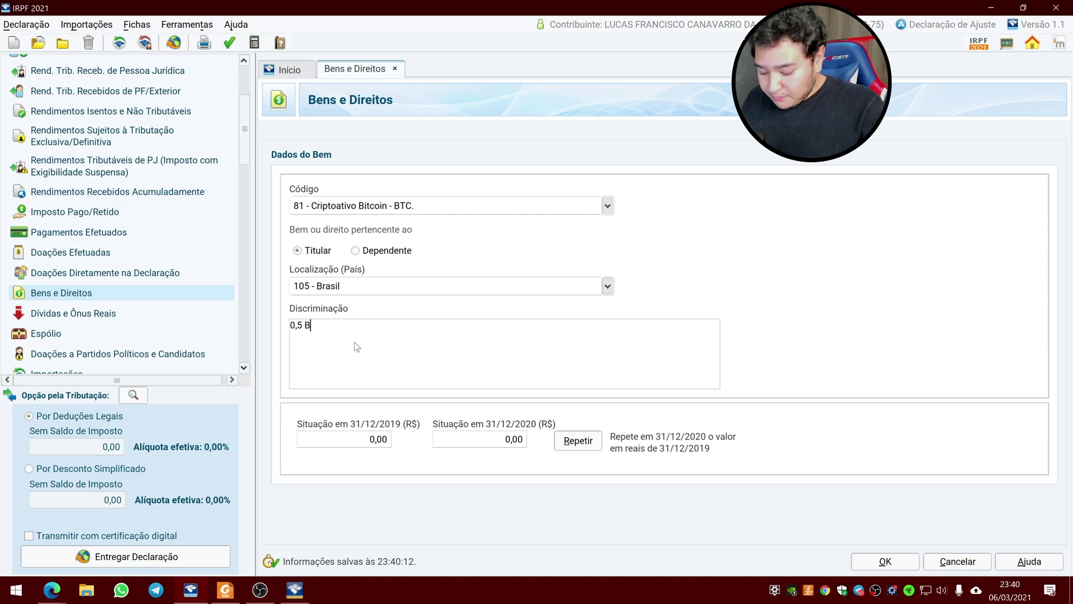
{"action": "type", "text": "ITCOINS AO PRE"}
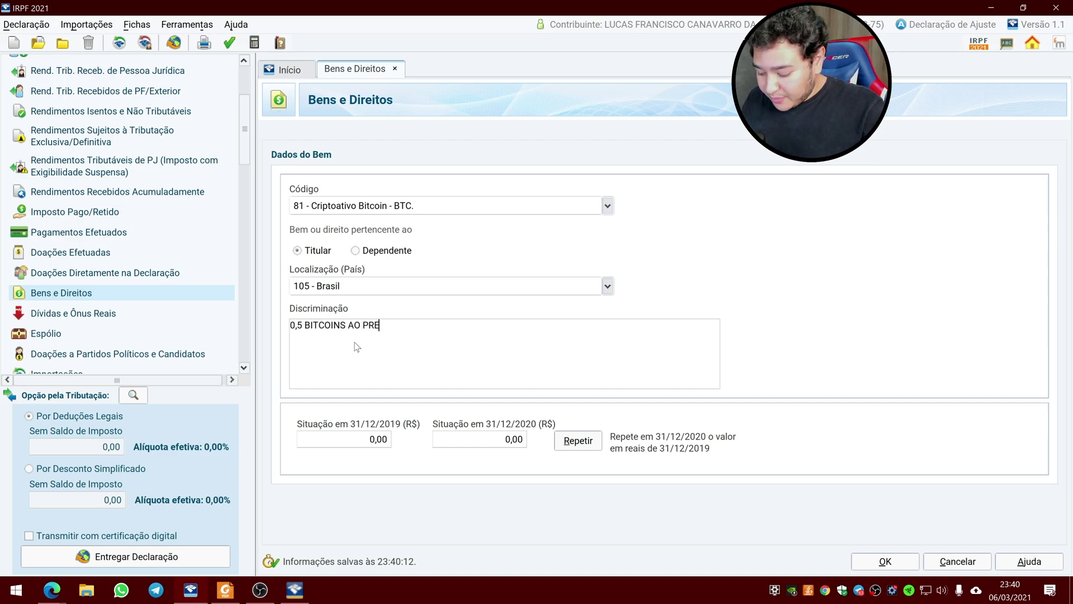
{"action": "key", "text": "BackSpace"}
{"action": "key", "text": "BackSpace"}
{"action": "key", "text": "BackSpace"}
{"action": "type", "text": "PM DE R%"}
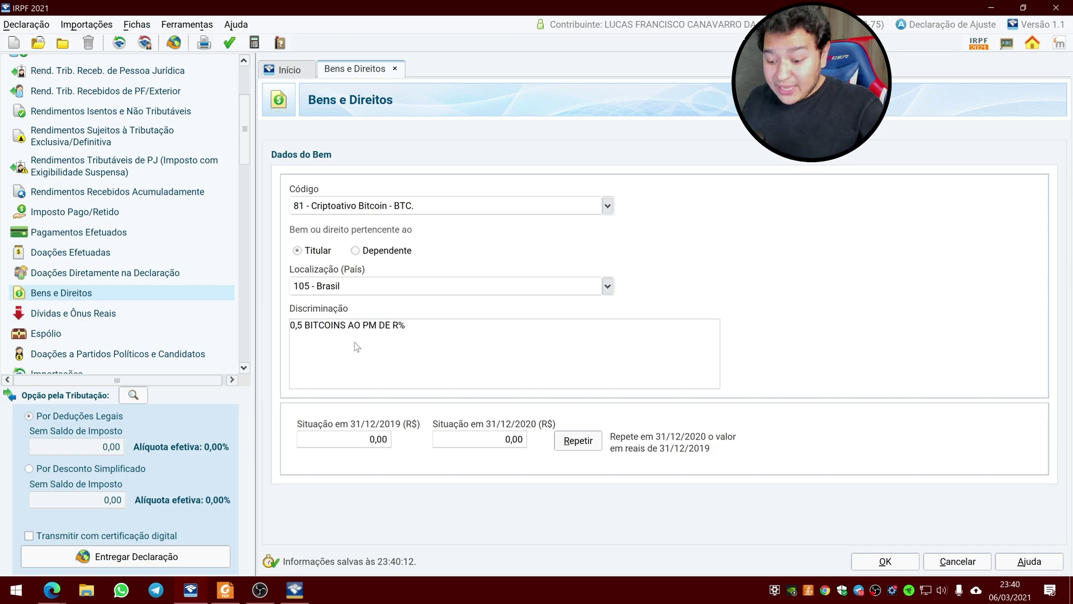
{"action": "key", "text": "BackSpace"}
{"action": "type", "text": "$"}
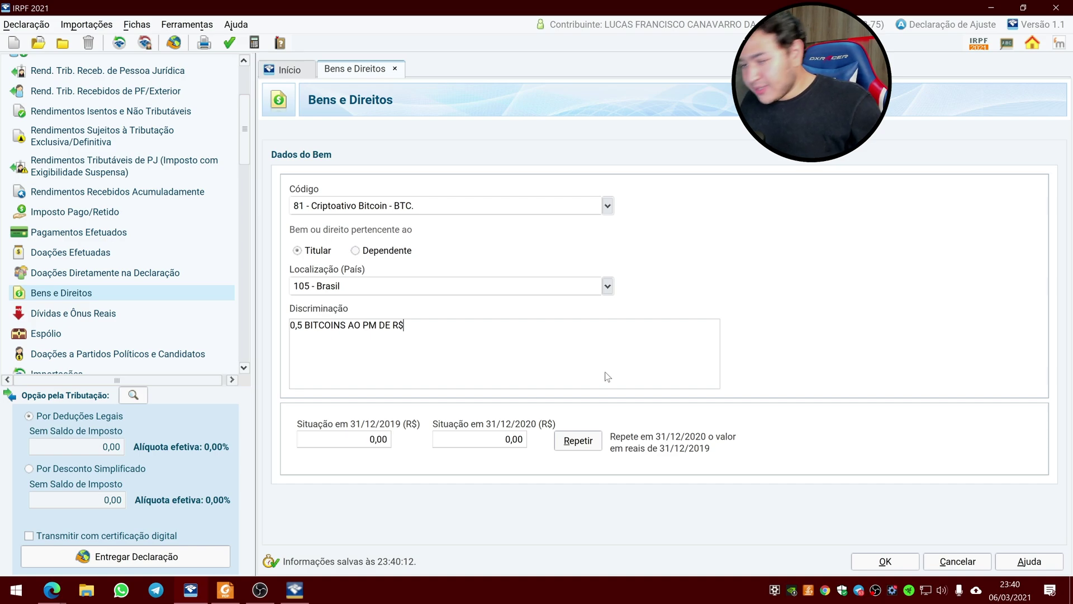
{"action": "type", "text": "100.000"}
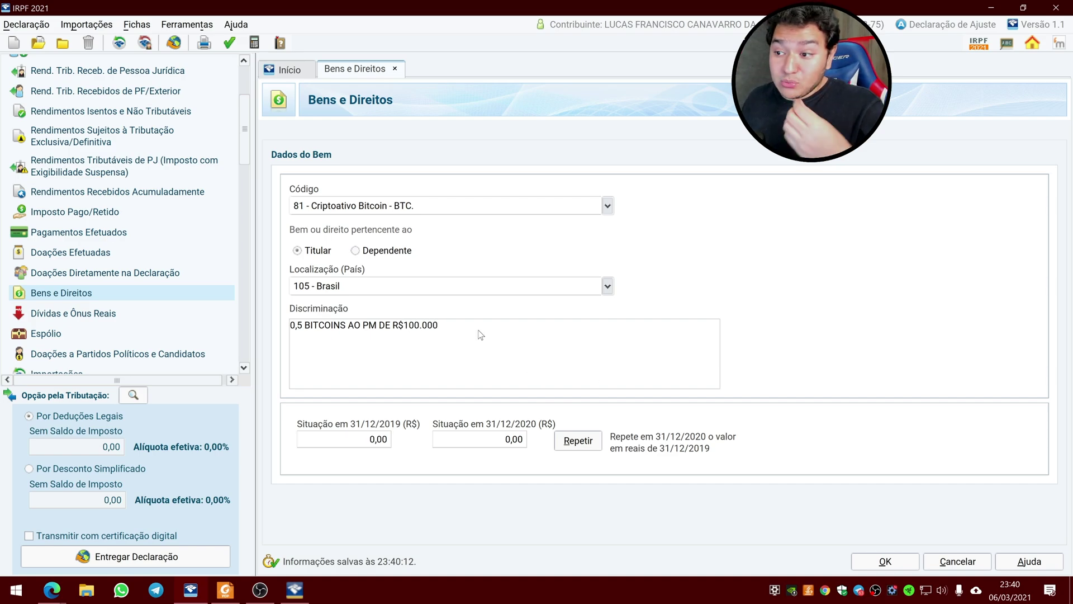
{"action": "triple_click", "coordinate": [393, 323]}
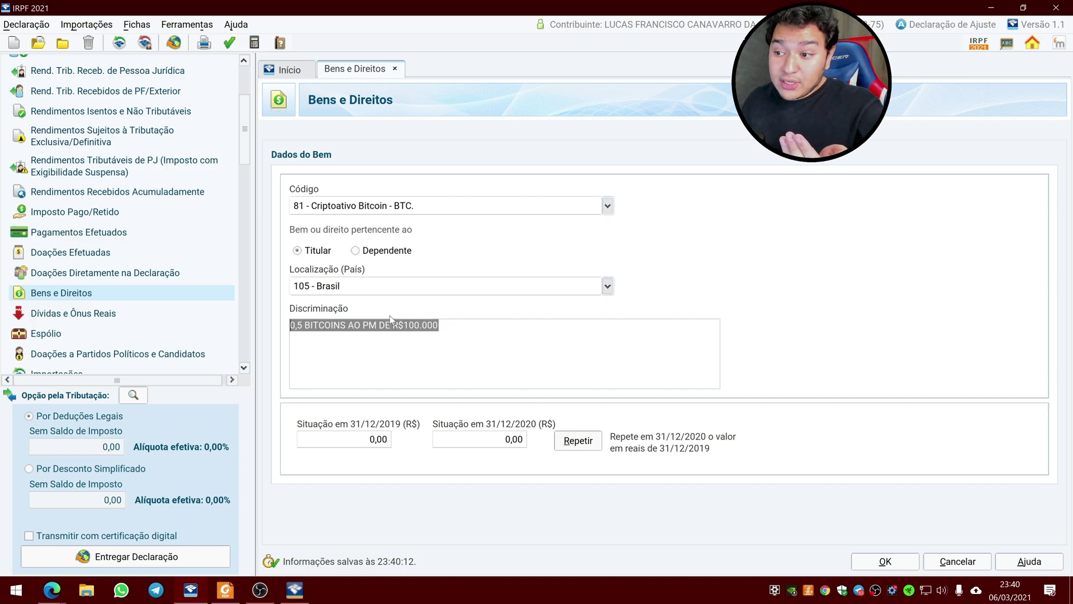
{"action": "left_click", "coordinate": [415, 345]}
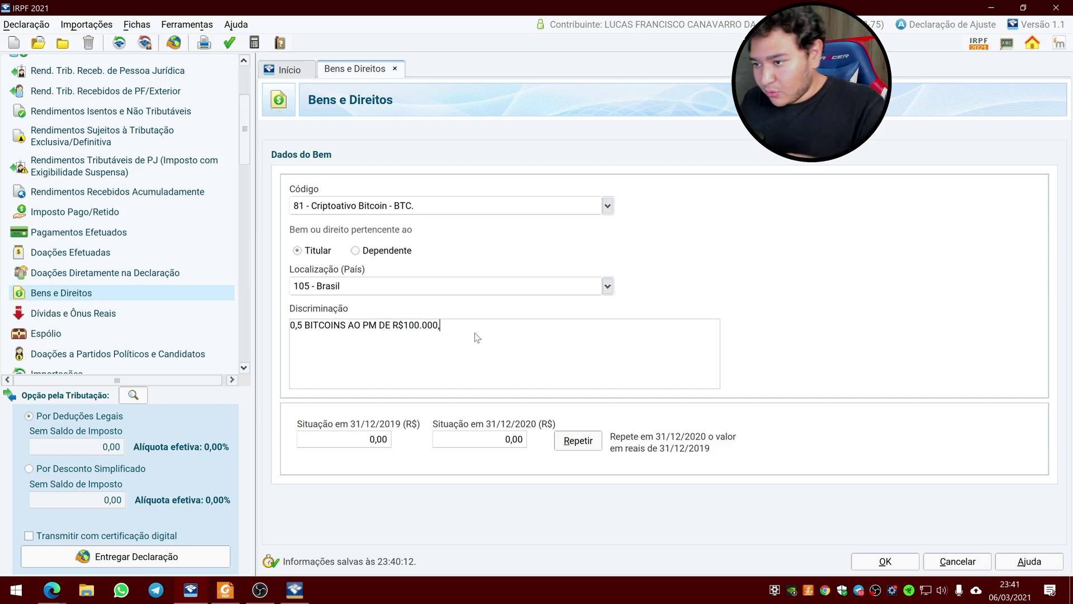
{"action": "type", "text": ", TOTALIZANDO "}
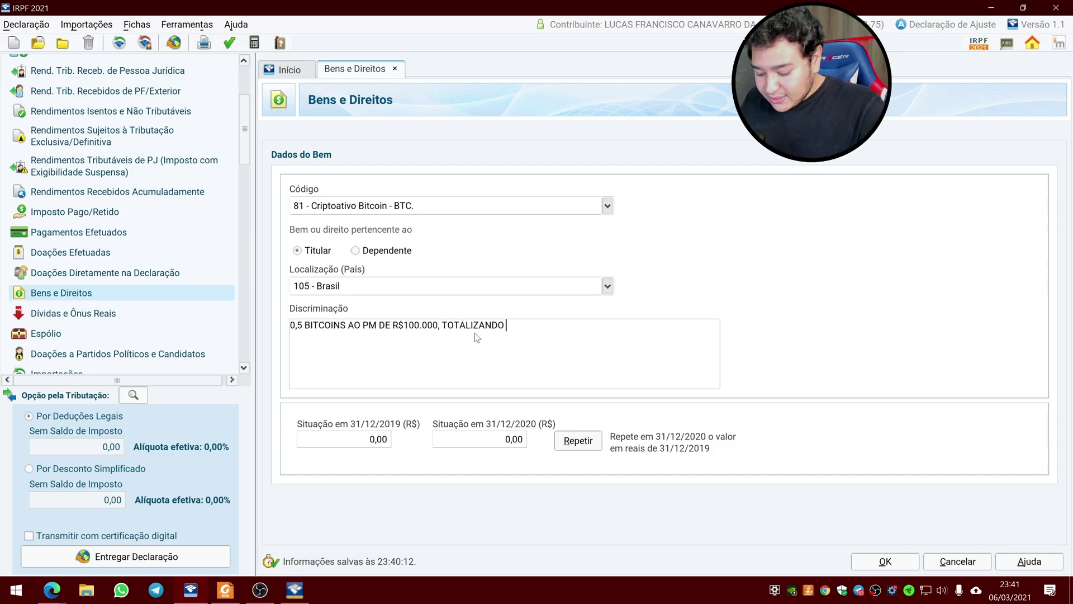
{"action": "type", "text": "O VALOR DE R$"}
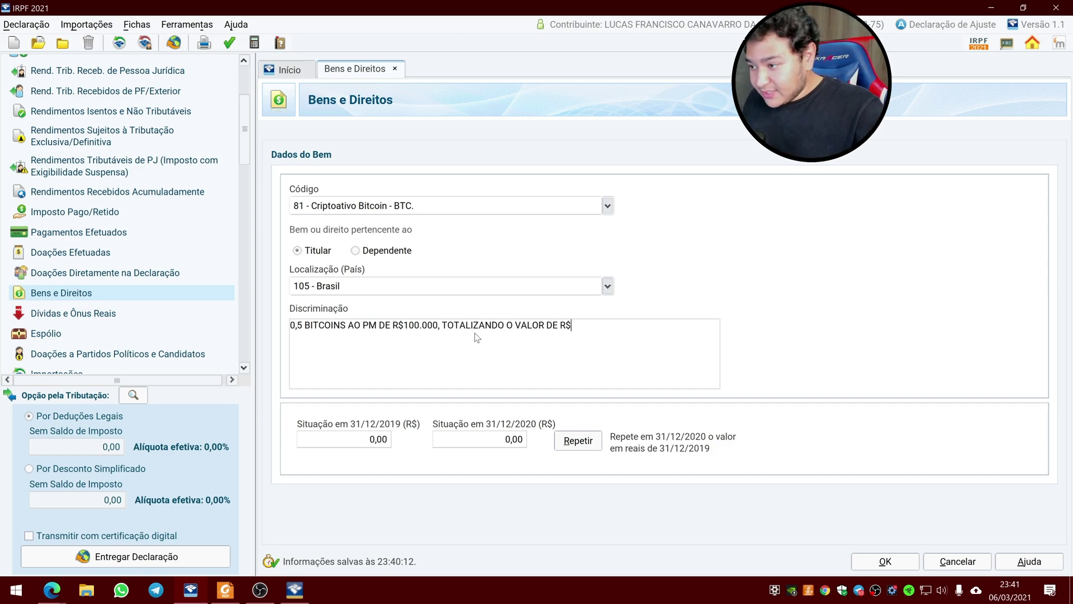
{"action": "left_click_drag", "start_coordinate": [392, 326], "coordinate": [428, 326]}
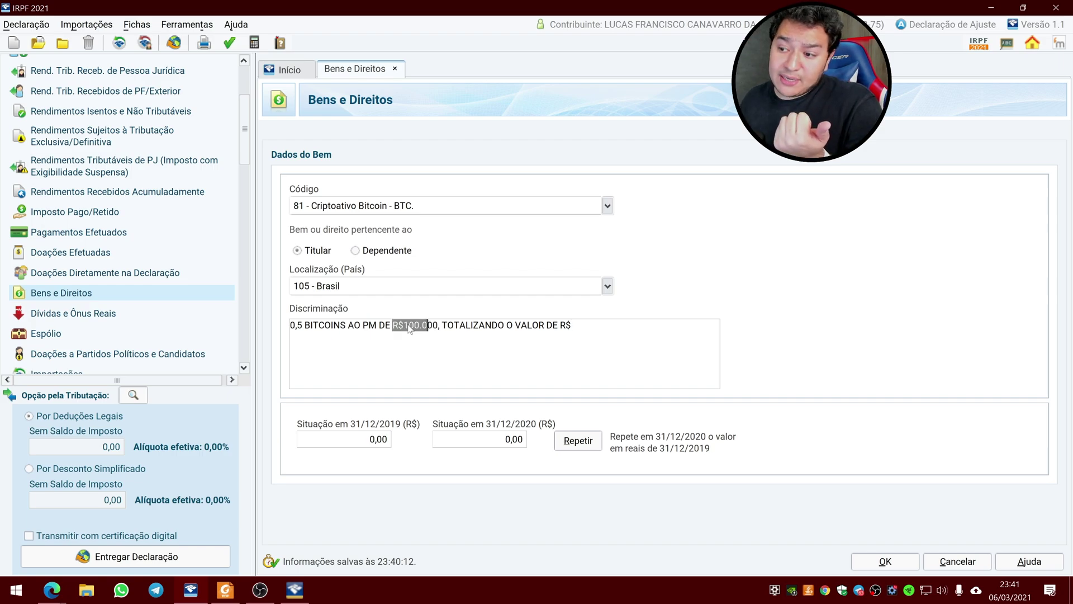
{"action": "left_click", "coordinate": [300, 330]}
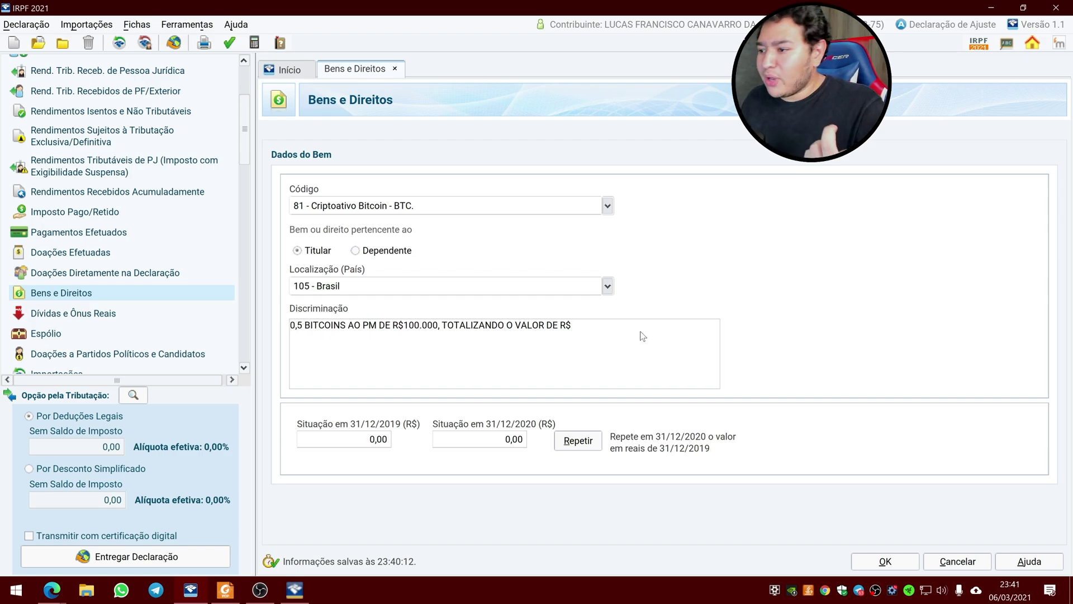
Finish the description with 50.000 and set the 31/12/2020 value to 50.000,00.
{"action": "type", "text": "50.000"}
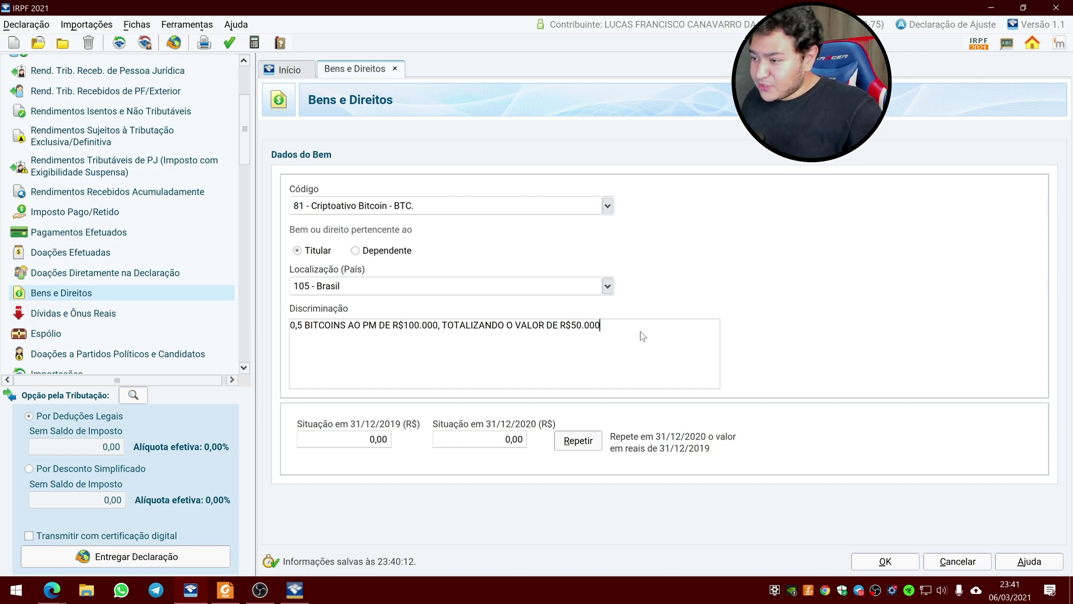
{"action": "left_click", "coordinate": [515, 440]}
{"action": "type", "text": "50000"}
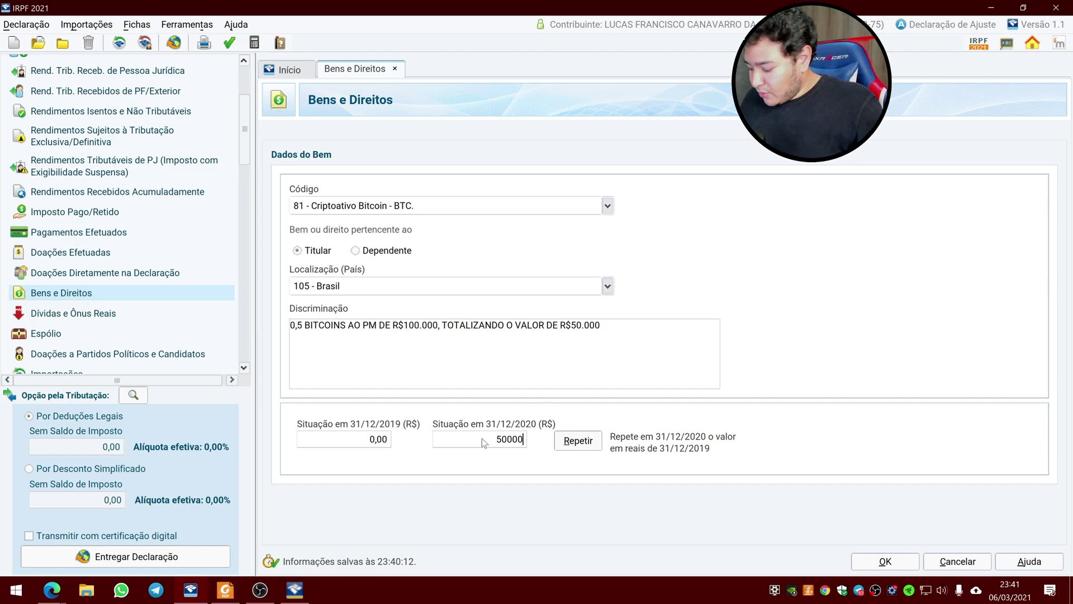
{"action": "key", "text": "Tab"}
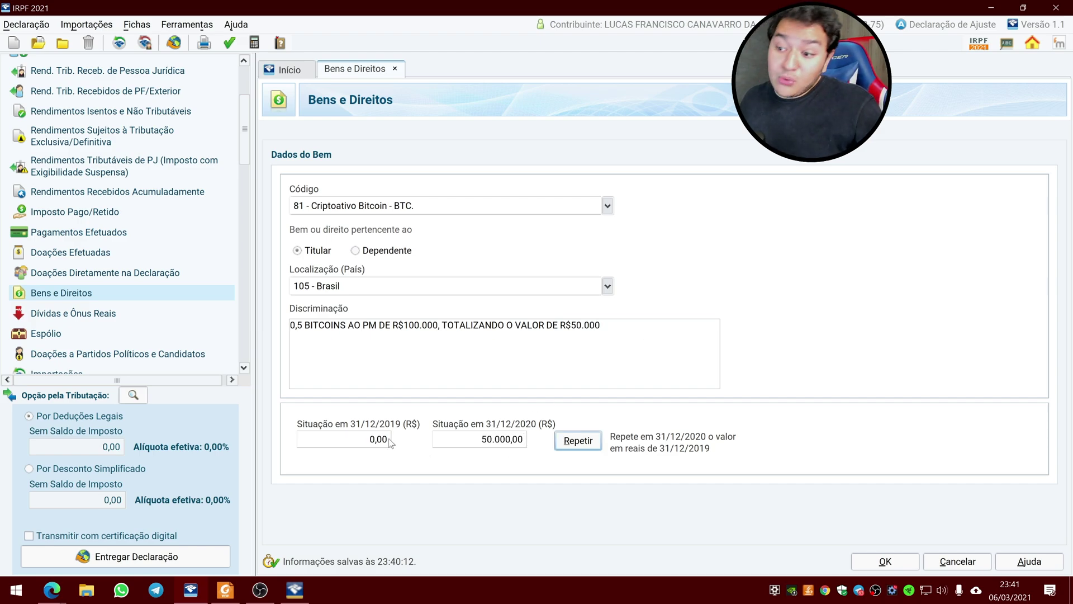
Compute 0,25×50000 in Calculator and enter 12.500,00 as the 31/12/2019 value.
{"action": "left_click", "coordinate": [389, 441]}
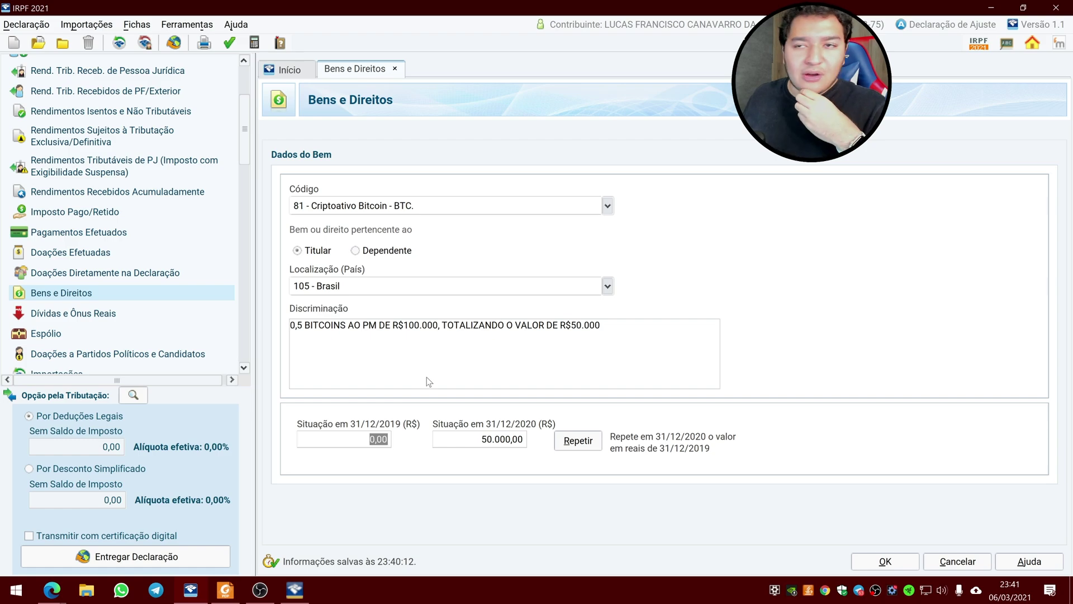
{"action": "key", "text": "super"}
{"action": "type", "text": "calc"}
{"action": "key", "text": "Return"}
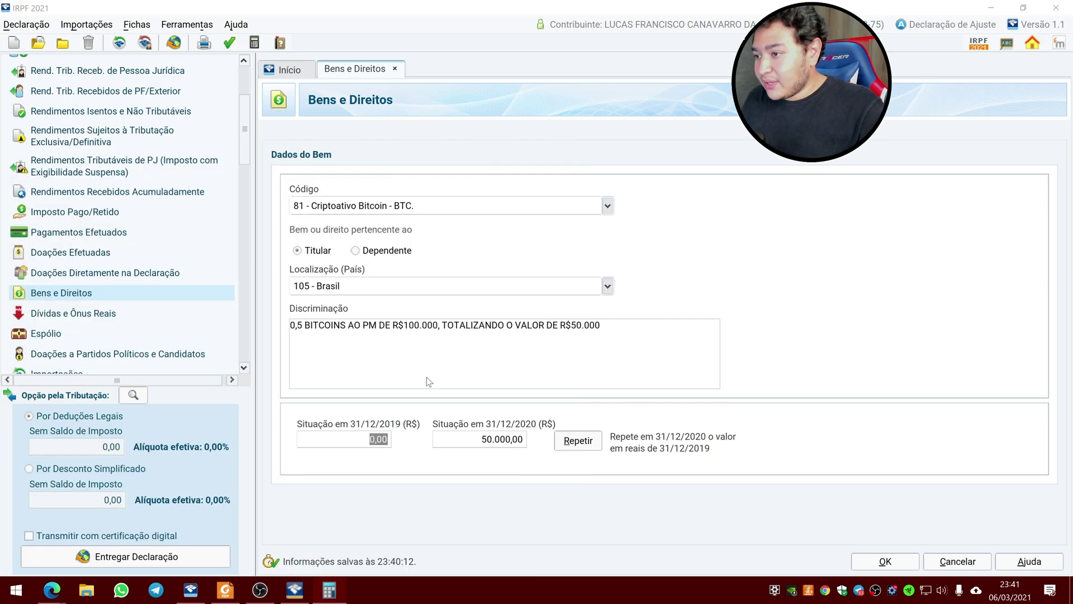
{"action": "type", "text": "0,25"}
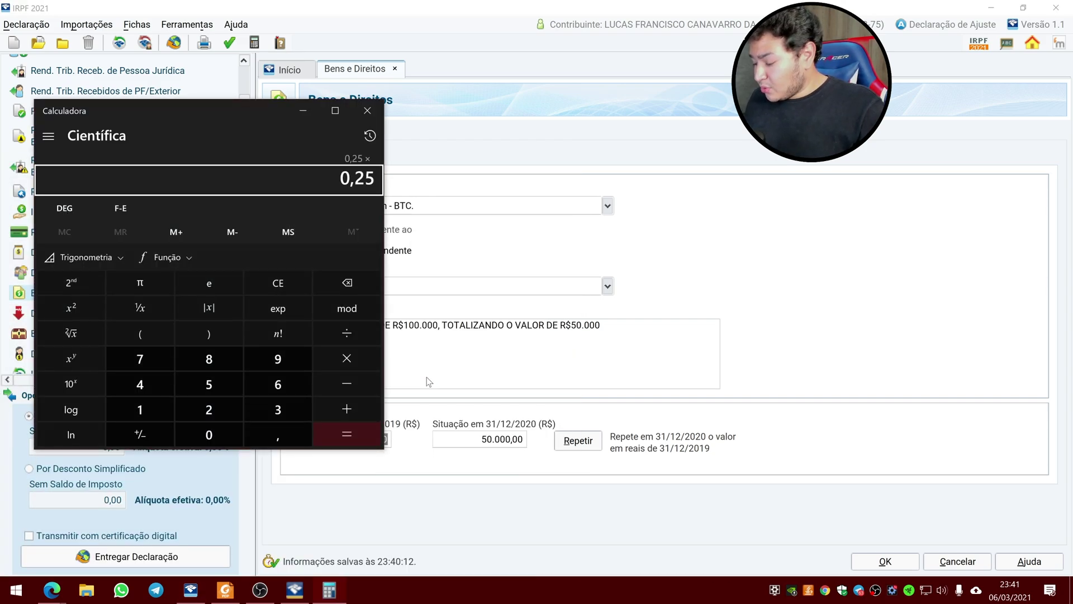
{"action": "type", "text": "*50000"}
{"action": "key", "text": "Return"}
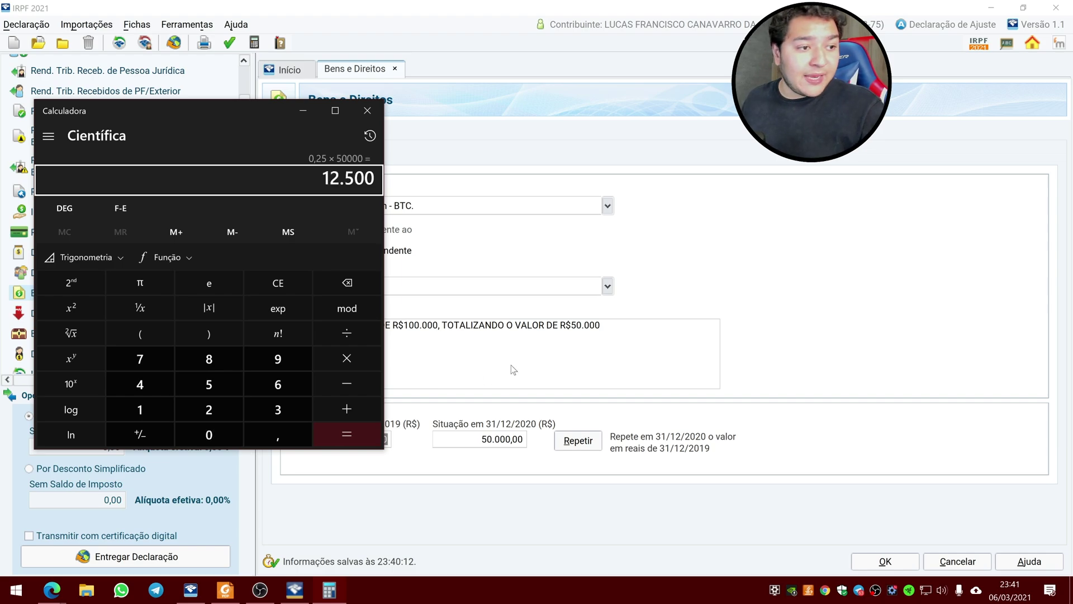
{"action": "left_click", "coordinate": [935, 291]}
{"action": "left_click", "coordinate": [346, 440]}
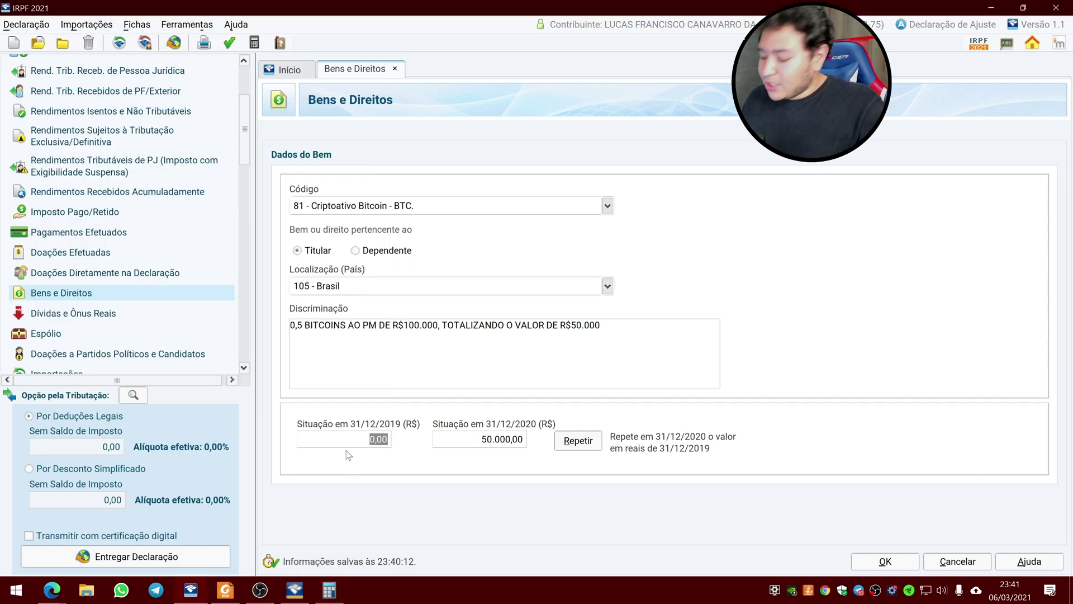
{"action": "type", "text": "12500"}
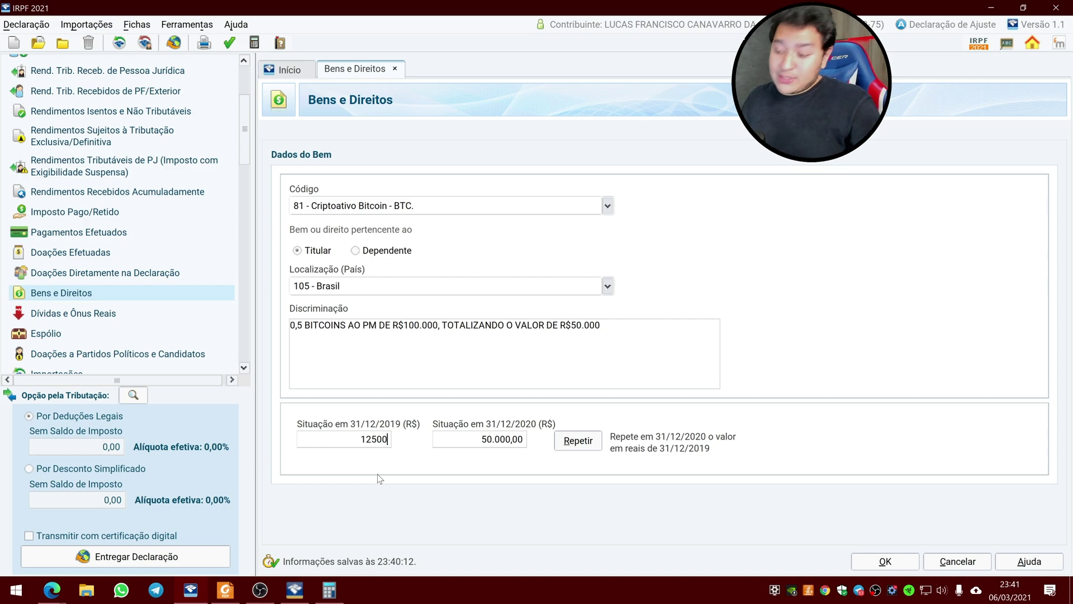
{"action": "key", "text": "Tab"}
{"action": "left_click", "coordinate": [356, 439]}
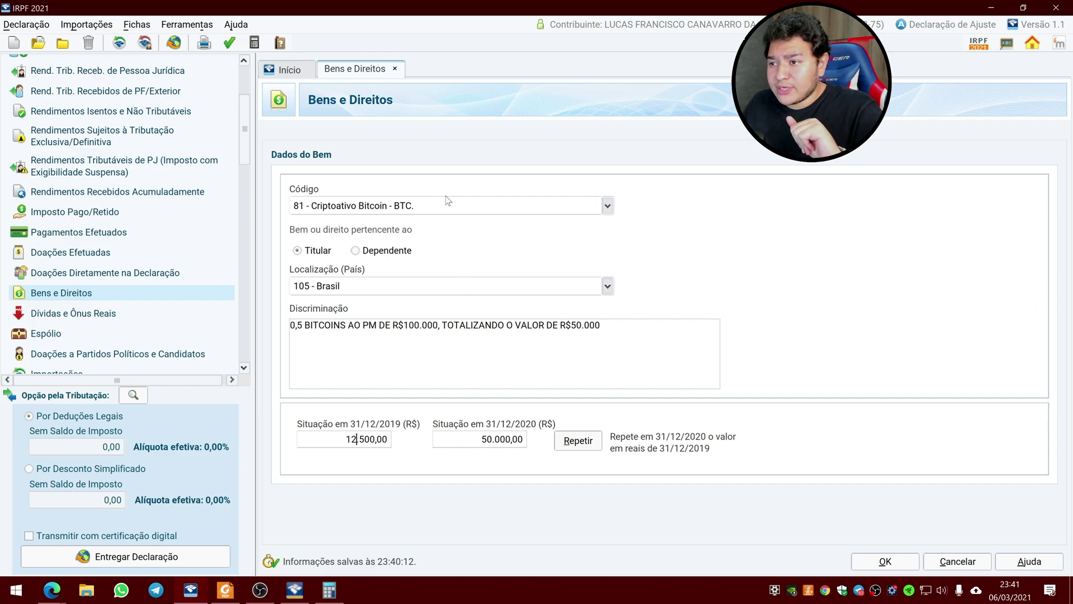
{"action": "left_click", "coordinate": [608, 206]}
{"action": "left_click", "coordinate": [607, 206]}
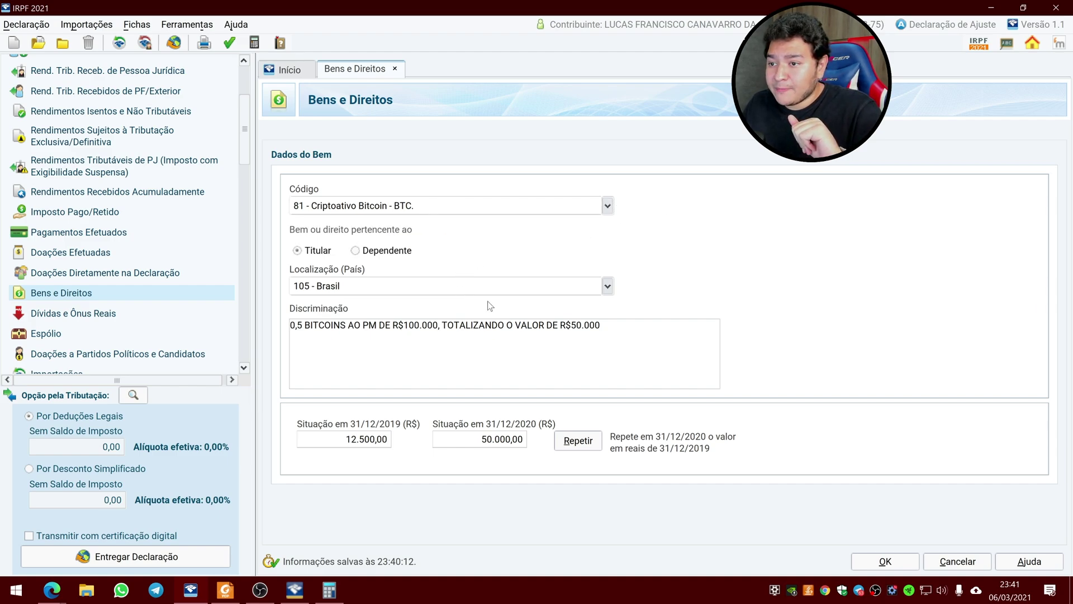
Search the asset codes for OURO and choose gold code 46.
{"action": "left_click", "coordinate": [607, 206]}
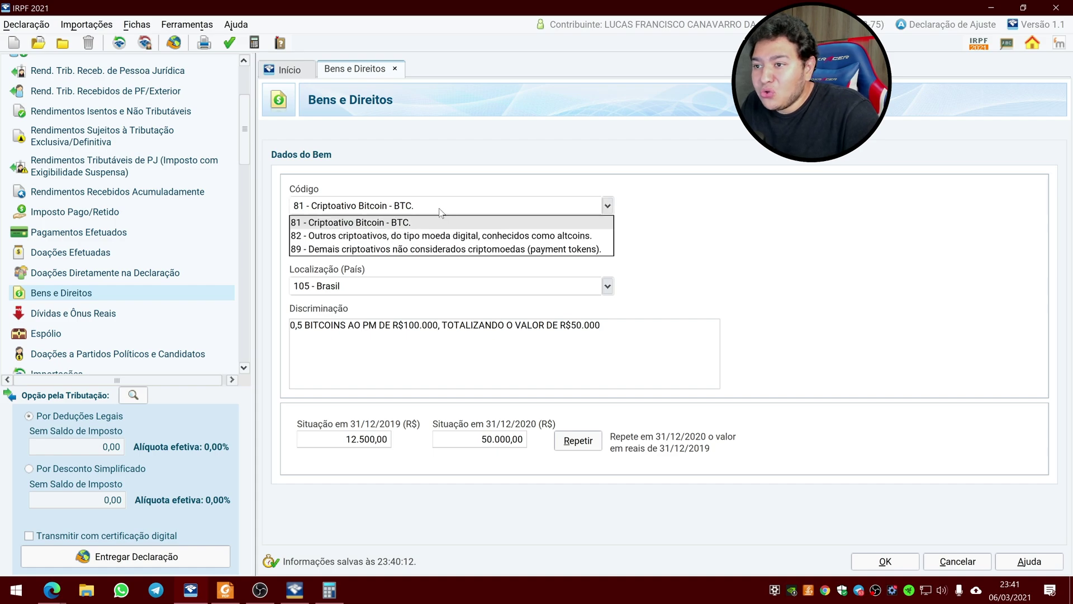
{"action": "key", "text": "ctrl+a"}
{"action": "key", "text": "BackSpace"}
{"action": "type", "text": "OURO"}
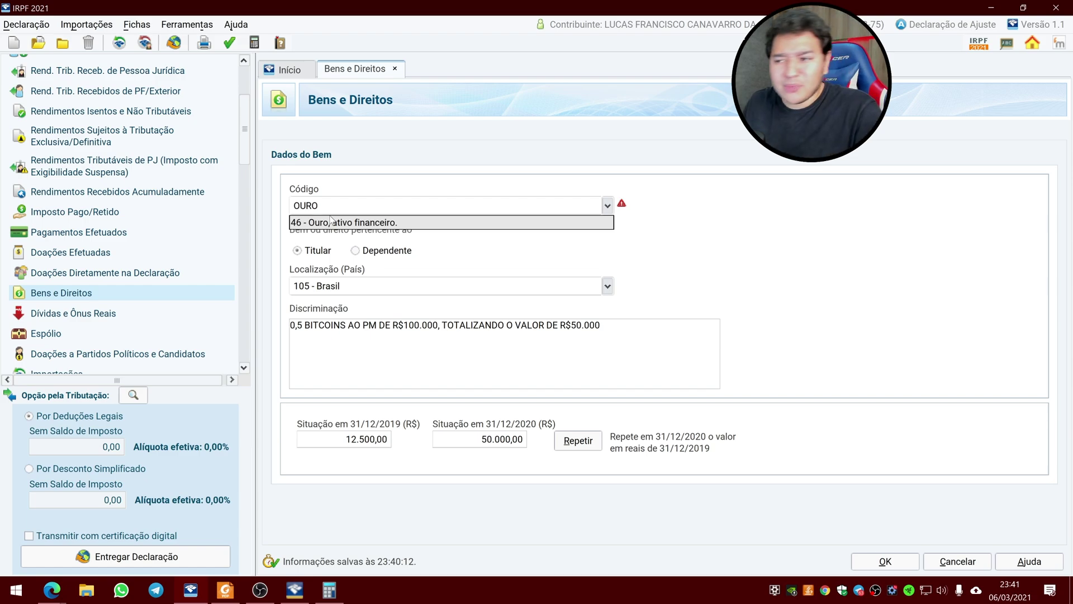
{"action": "left_click", "coordinate": [356, 223]}
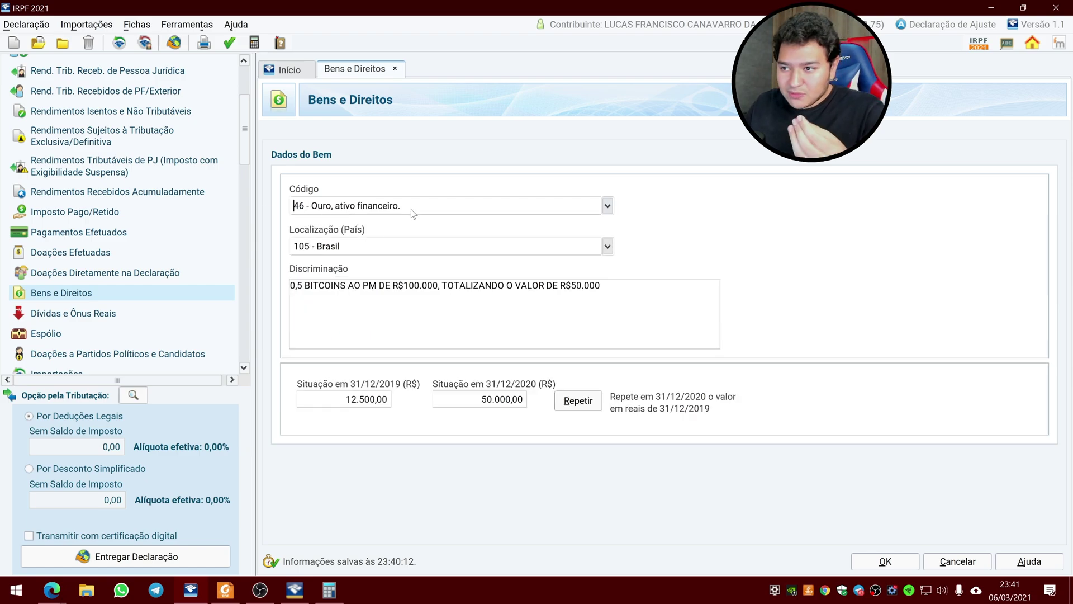
Replace it with an AÇÕES search, browse the stock-related codes, and dismiss without choosing.
{"action": "left_click_drag", "start_coordinate": [411, 209], "coordinate": [289, 208]}
{"action": "type", "text": "AC'~"}
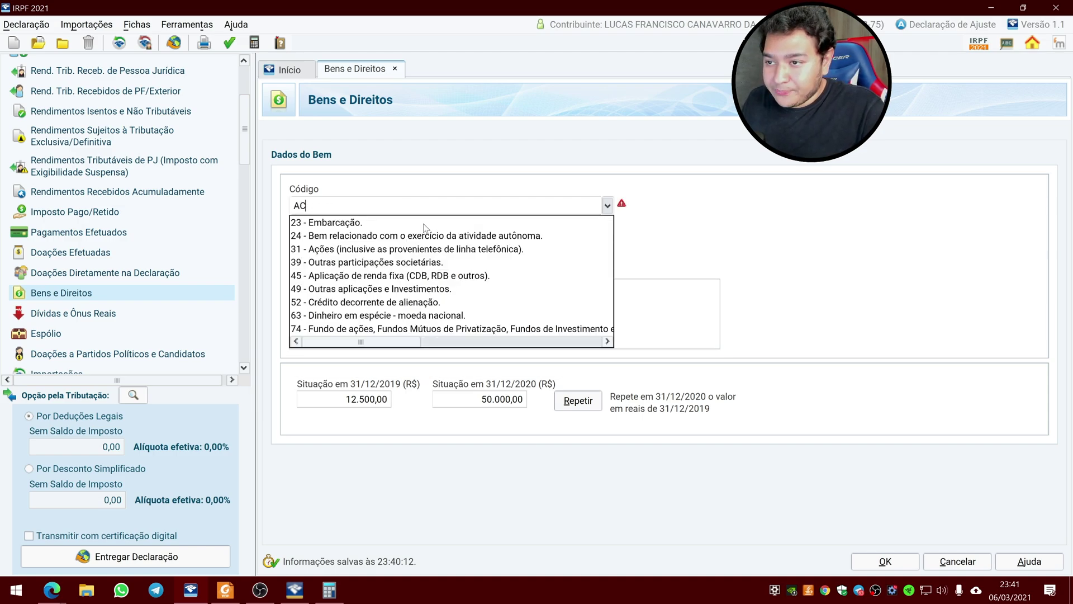
{"action": "key", "text": "BackSpace"}
{"action": "key", "text": "BackSpace"}
{"action": "key", "text": "BackSpace"}
{"action": "type", "text": "ÇO~ES"}
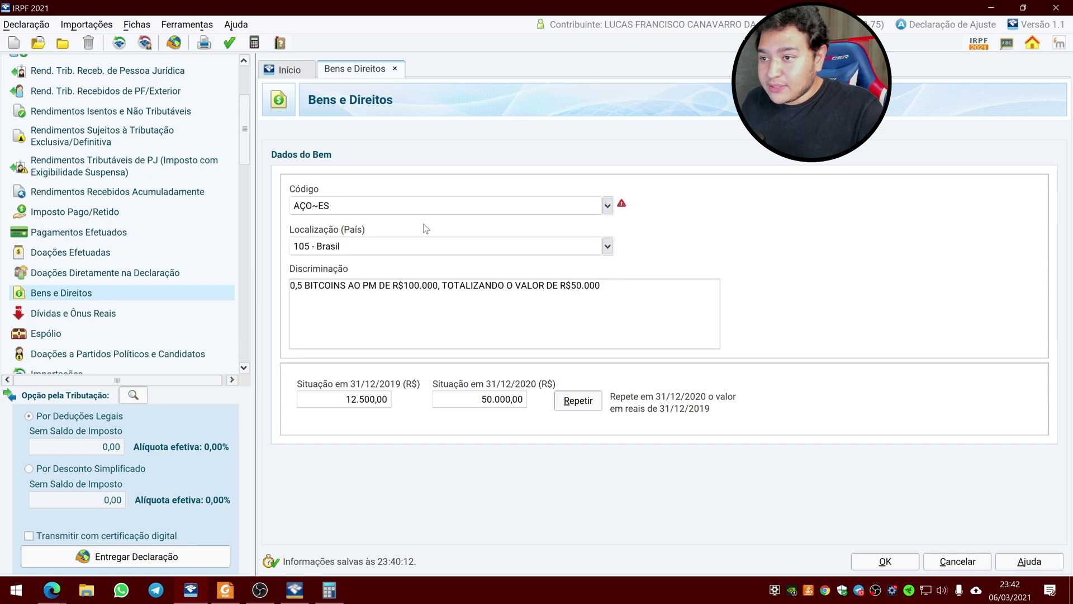
{"action": "key", "text": "BackSpace"}
{"action": "key", "text": "BackSpace"}
{"action": "key", "text": "BackSpace"}
{"action": "key", "text": "BackSpace"}
{"action": "type", "text": "ÕES"}
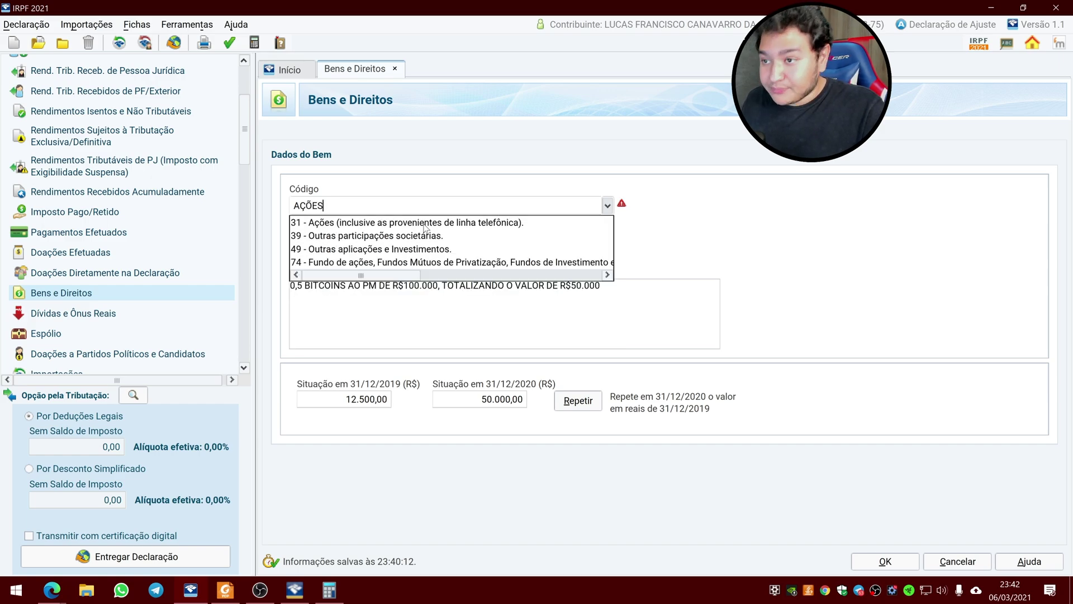
{"action": "key", "text": "Down"}
{"action": "key", "text": "Down"}
{"action": "key", "text": "Down"}
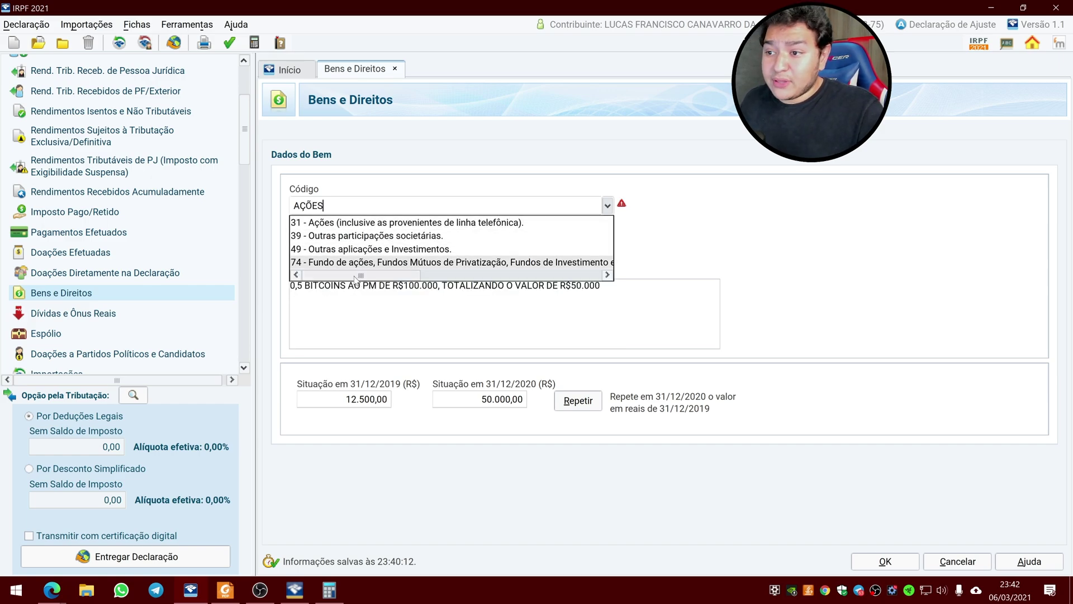
{"action": "scroll", "coordinate": [414, 265], "scroll_direction": "right", "scroll_amount": 5}
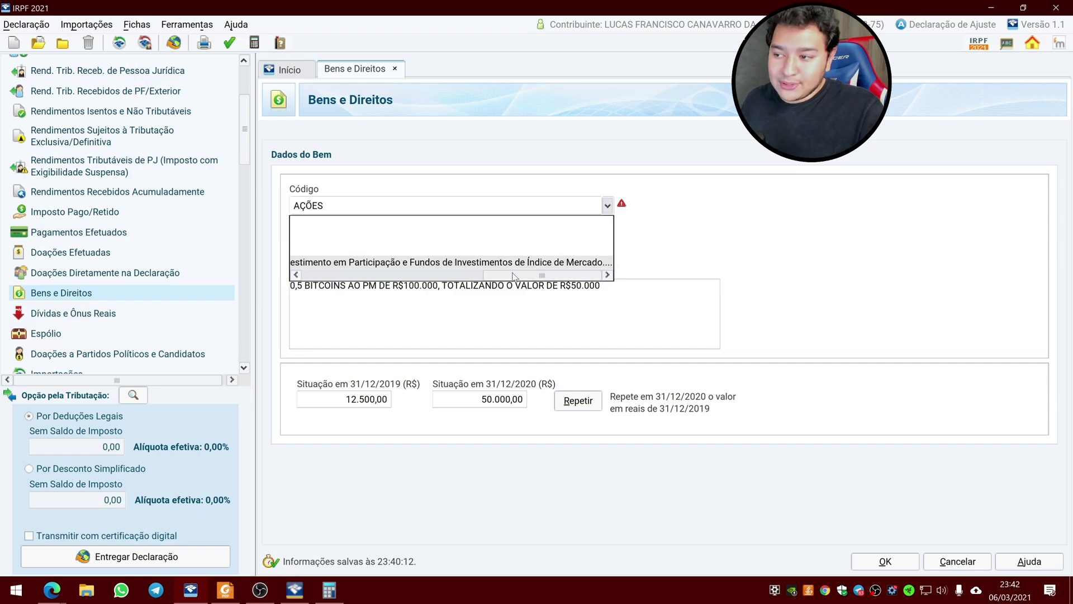
{"action": "key", "text": "Escape"}
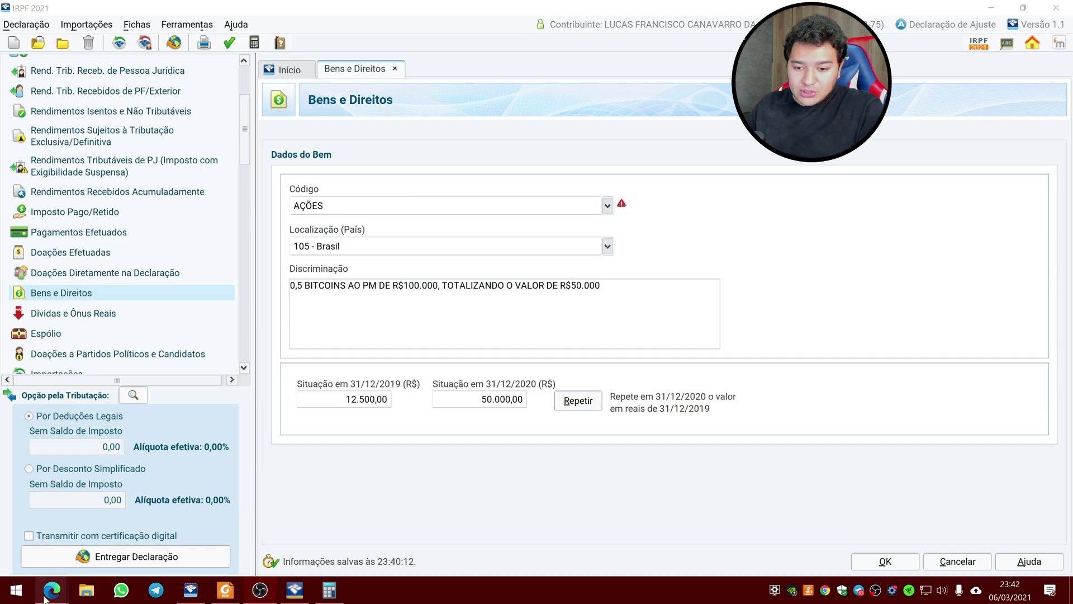
{"action": "mouse_move", "coordinate": [52, 589]}
{"action": "left_click", "coordinate": [223, 539]}
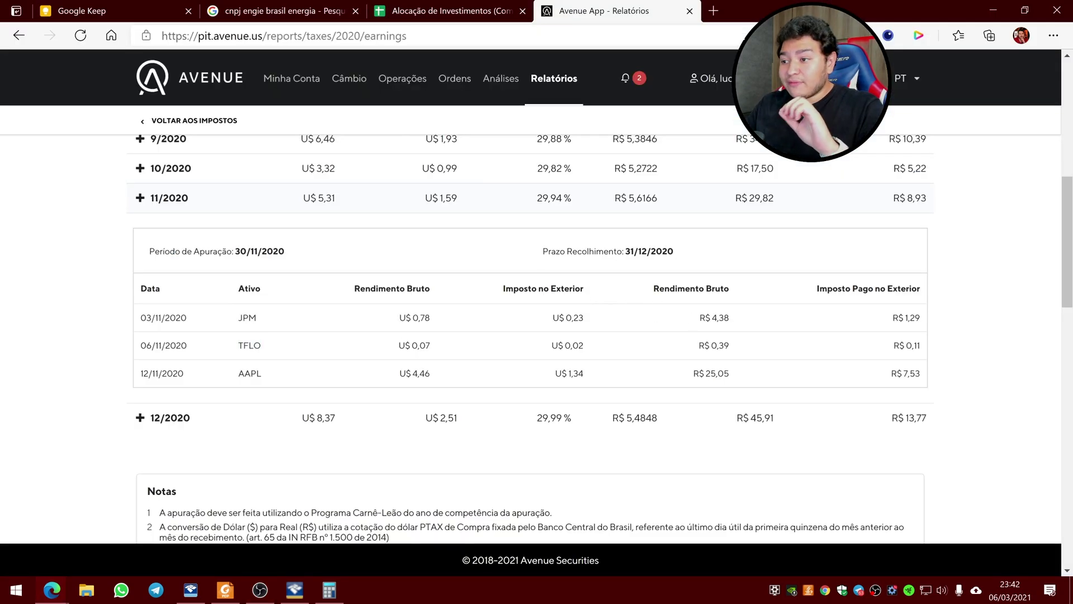
{"action": "left_click_drag", "start_coordinate": [504, 289], "coordinate": [586, 320]}
{"action": "left_click", "coordinate": [590, 322]}
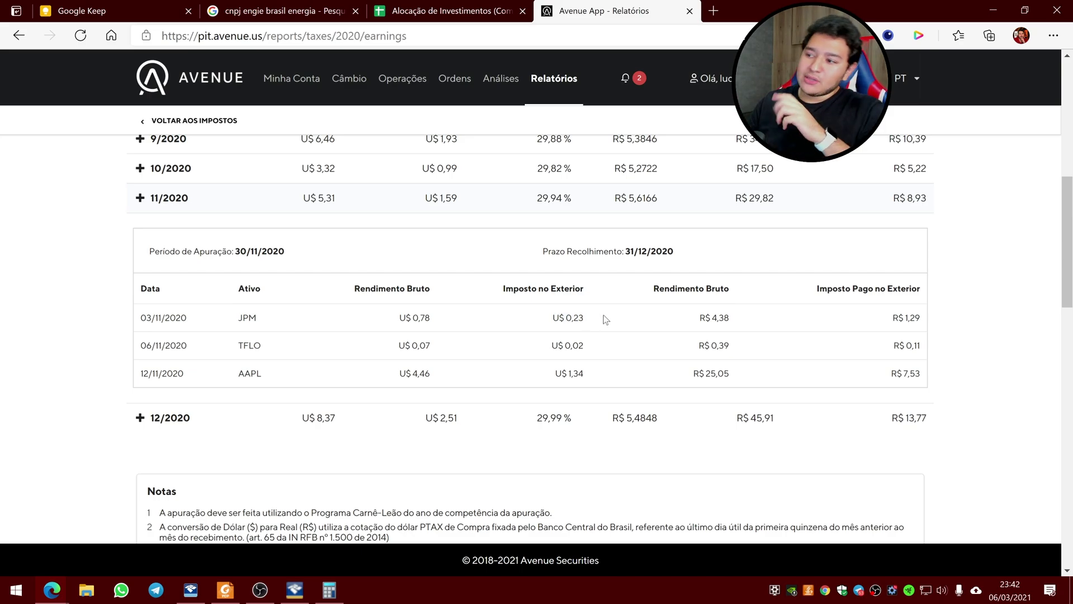
{"action": "left_click_drag", "start_coordinate": [700, 318], "coordinate": [729, 320]}
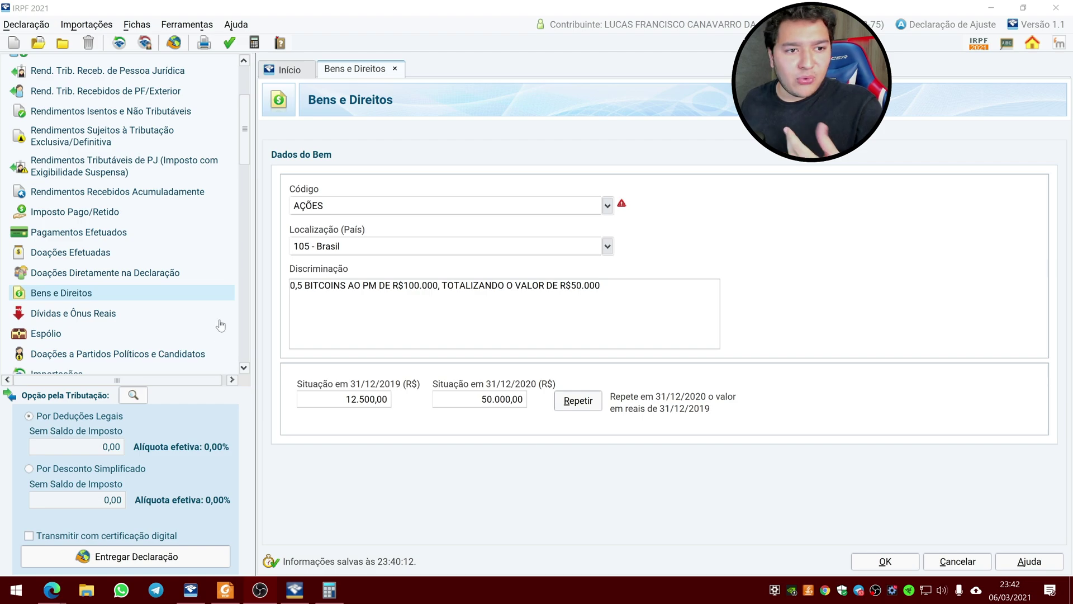
Search the asset codes for CONTA CORRE and choose code 62, foreign bank deposit.
{"action": "left_click", "coordinate": [603, 206]}
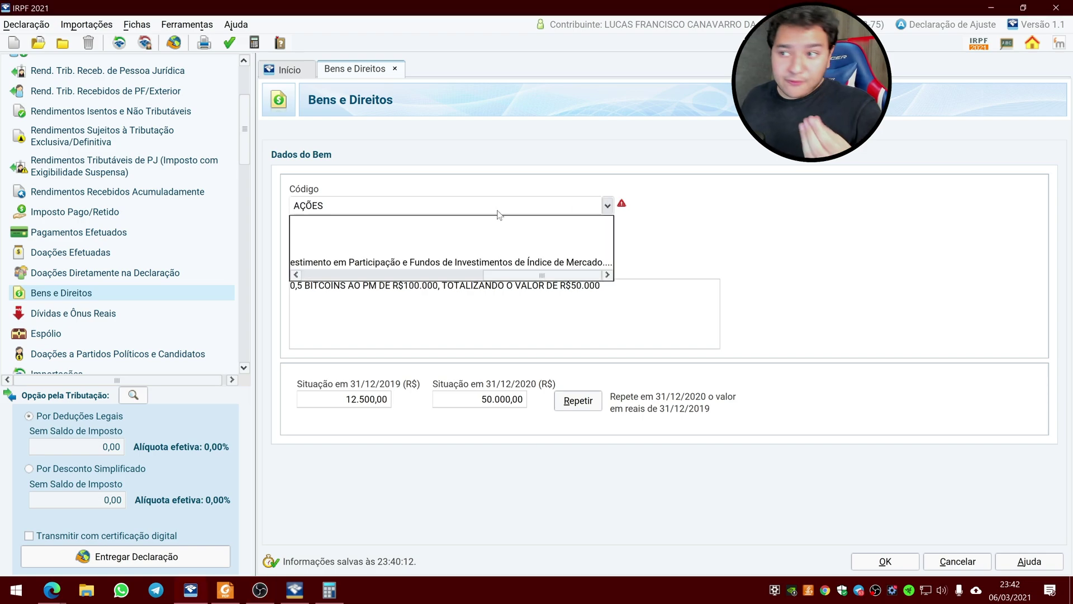
{"action": "key", "text": "Delete"}
{"action": "key", "text": "Delete"}
{"action": "key", "text": "Delete"}
{"action": "key", "text": "Delete"}
{"action": "key", "text": "Delete"}
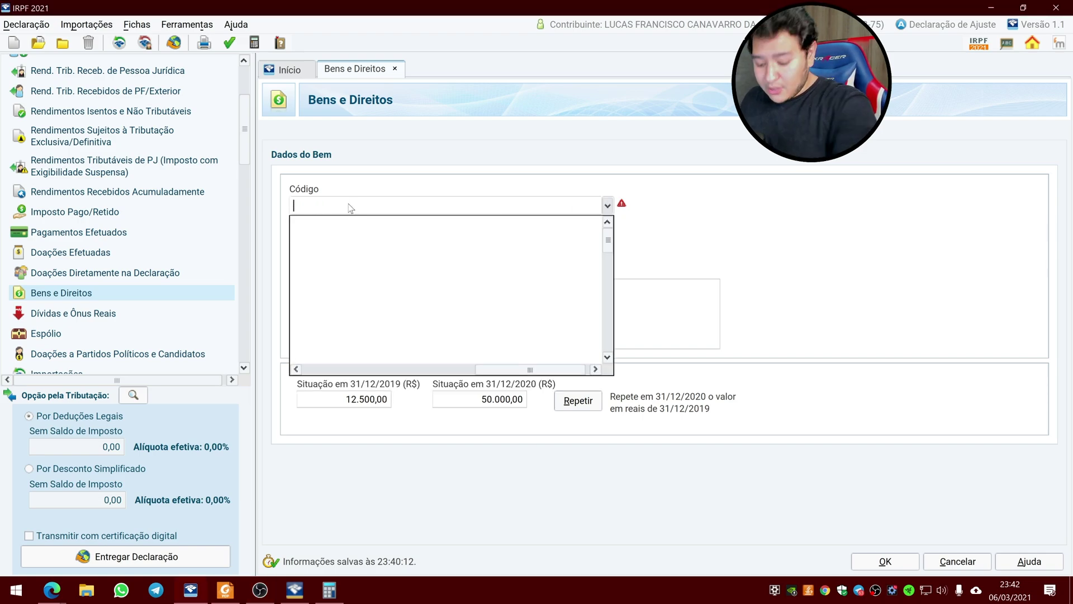
{"action": "type", "text": "CONTA"}
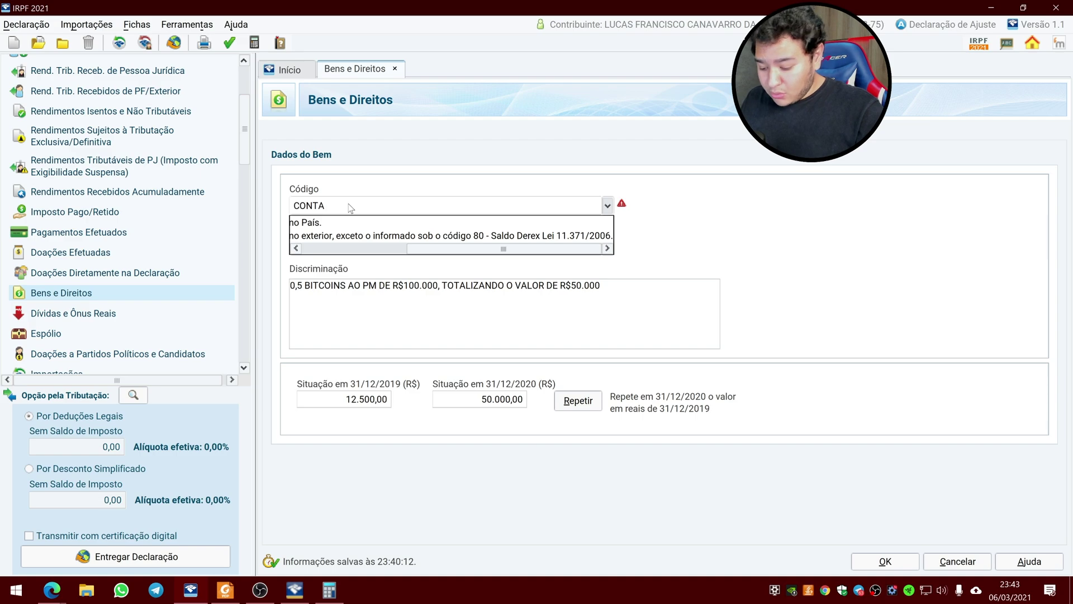
{"action": "type", "text": " CORRE"}
{"action": "left_click_drag", "start_coordinate": [439, 249], "coordinate": [304, 250]}
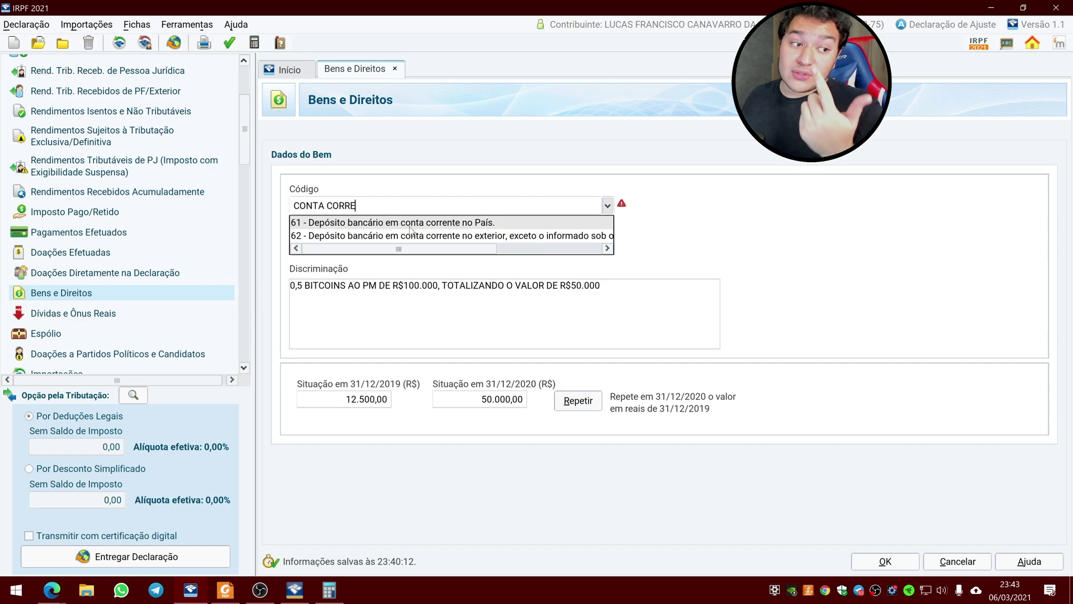
{"action": "left_click", "coordinate": [395, 238]}
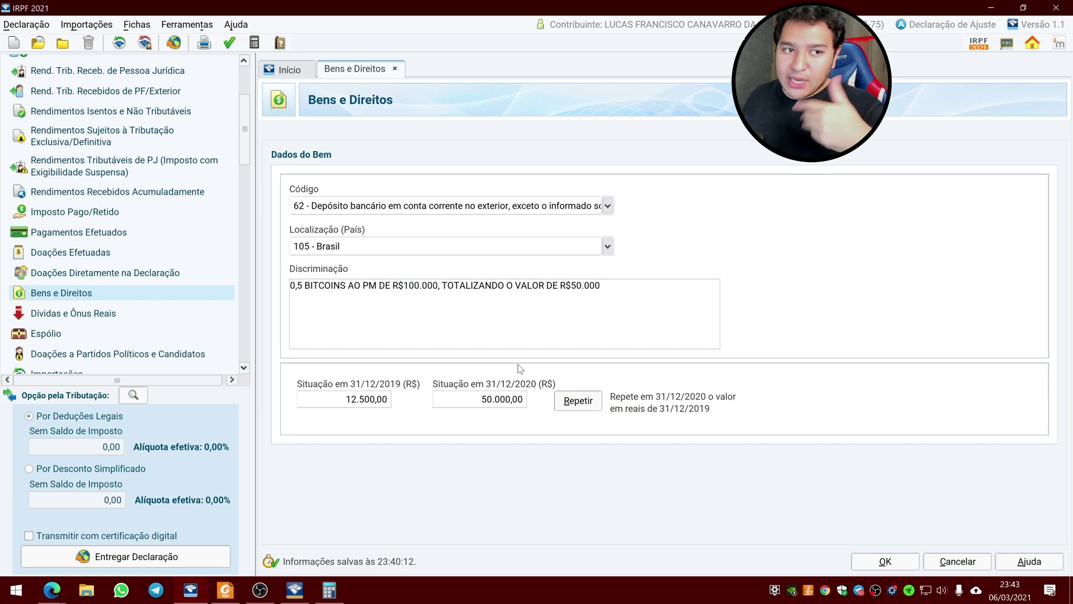
Review both year-end values, then replace the code with a MOEDA search, picking currency code 64.
{"action": "left_click", "coordinate": [346, 399]}
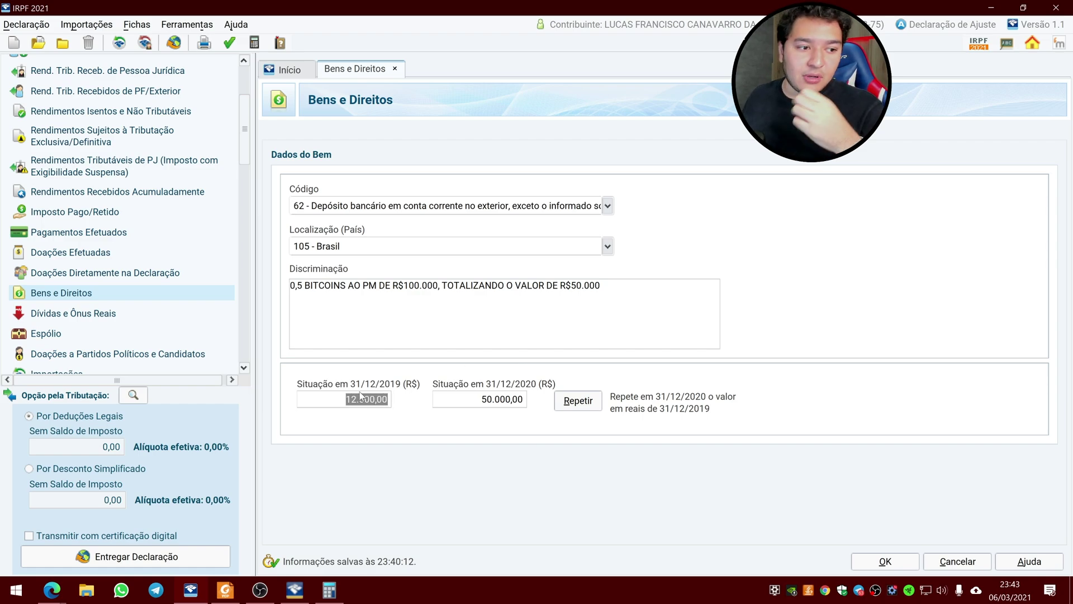
{"action": "left_click", "coordinate": [497, 401]}
{"action": "left_click", "coordinate": [392, 209]}
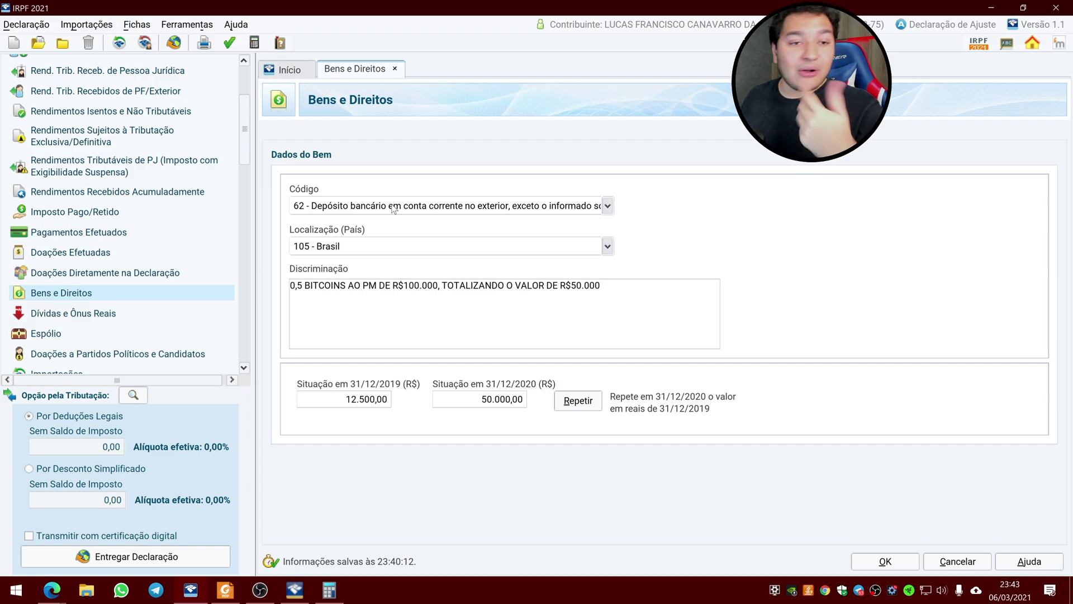
{"action": "key", "text": "ctrl+a"}
{"action": "key", "text": "BackSpace"}
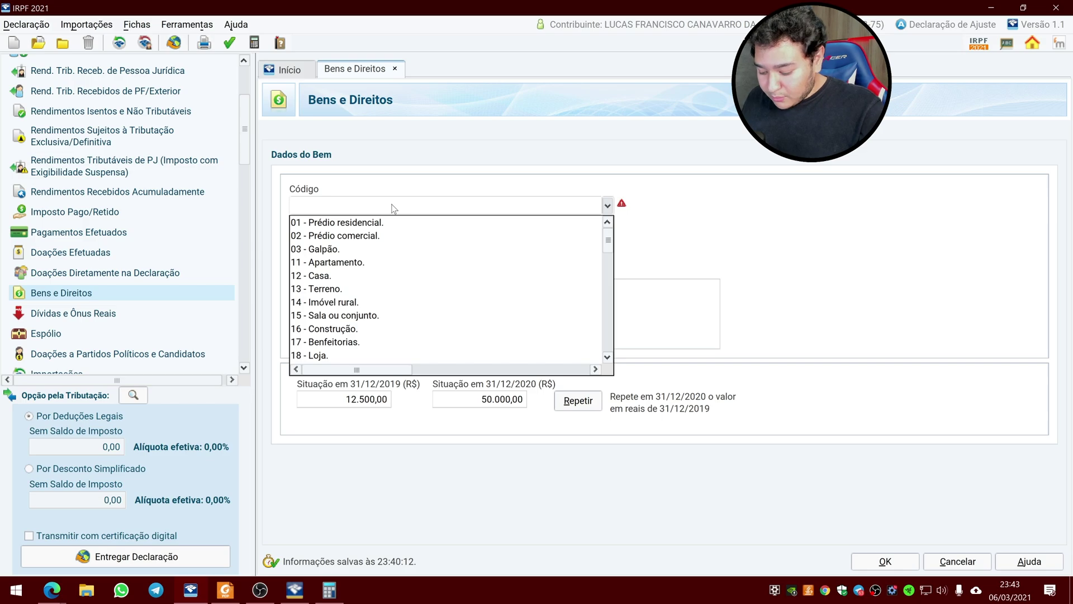
{"action": "type", "text": "MOEDA"}
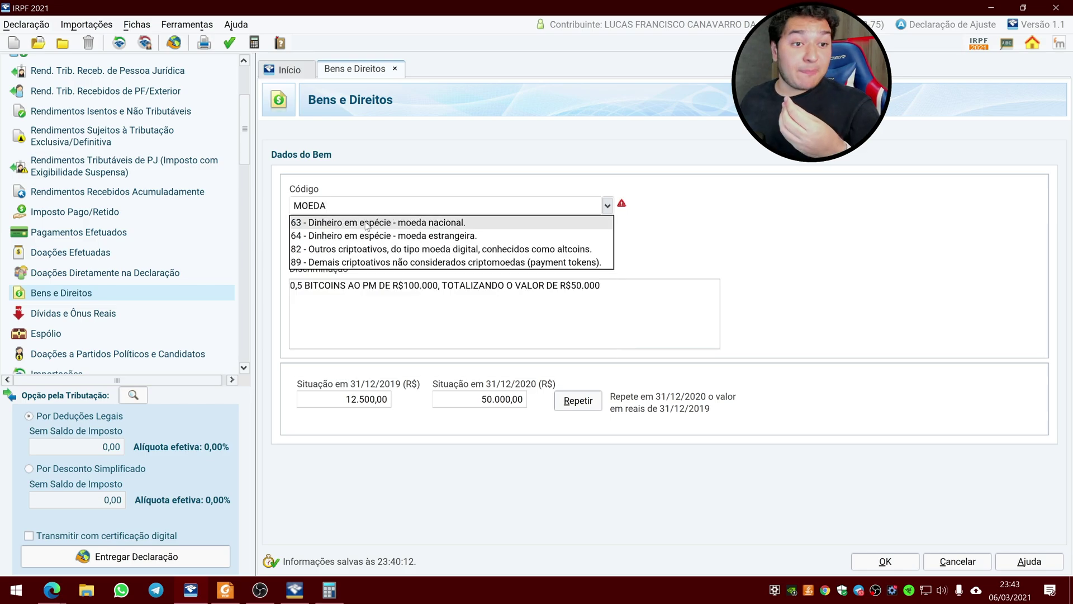
{"action": "left_click", "coordinate": [367, 236]}
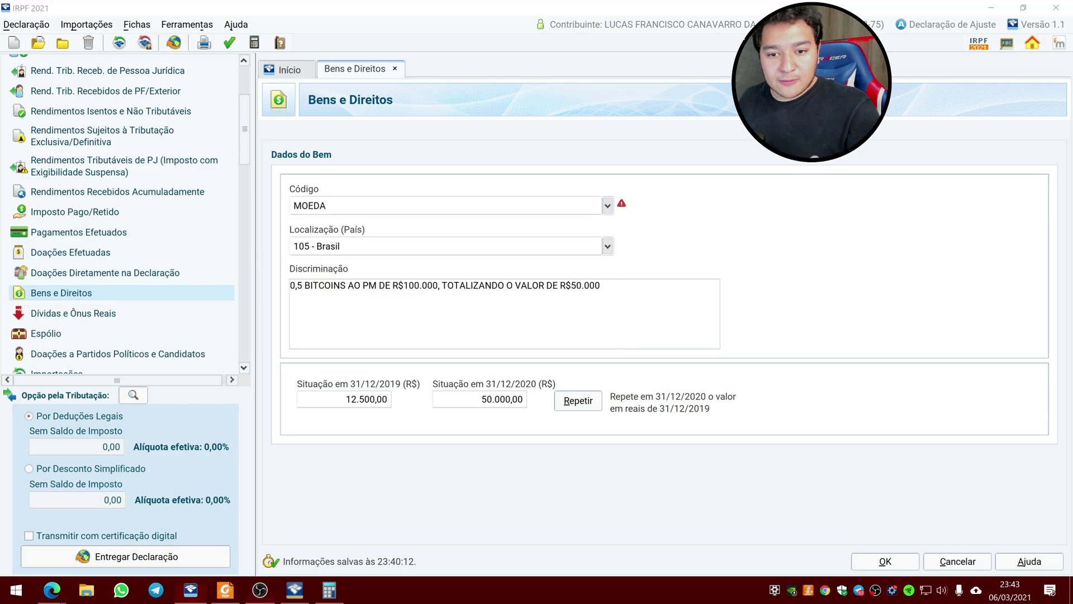
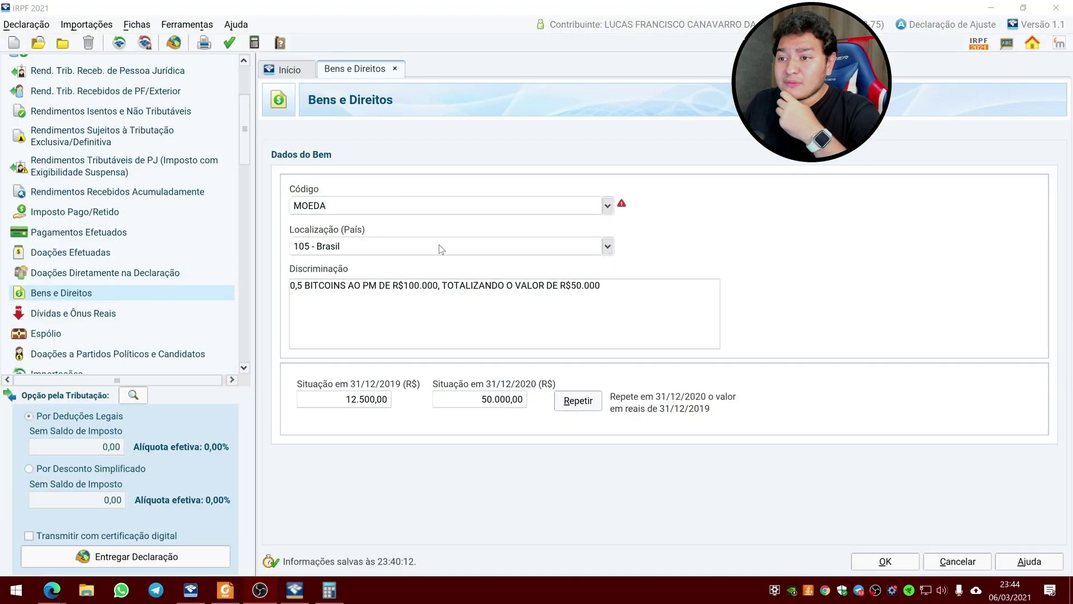
Erase MOEDA from the bitcoin asset's Código, trying INDI and ETF code searches and browsing the list.
{"action": "left_click", "coordinate": [422, 213]}
{"action": "key", "text": "BackSpace"}
{"action": "key", "text": "BackSpace"}
{"action": "key", "text": "BackSpace"}
{"action": "key", "text": "BackSpace"}
{"action": "key", "text": "BackSpace"}
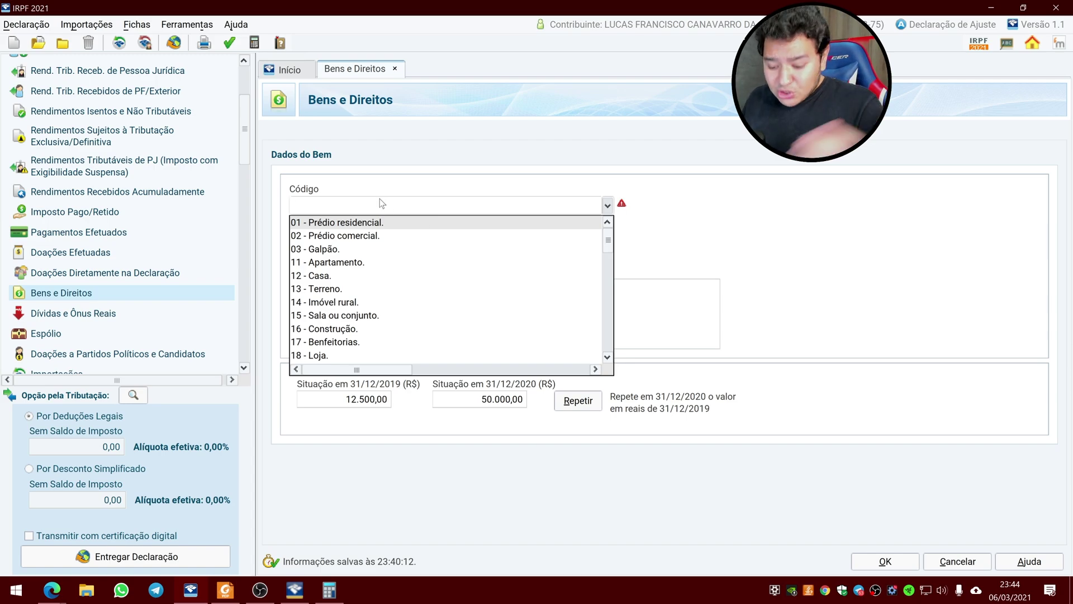
{"action": "type", "text": "INDI"}
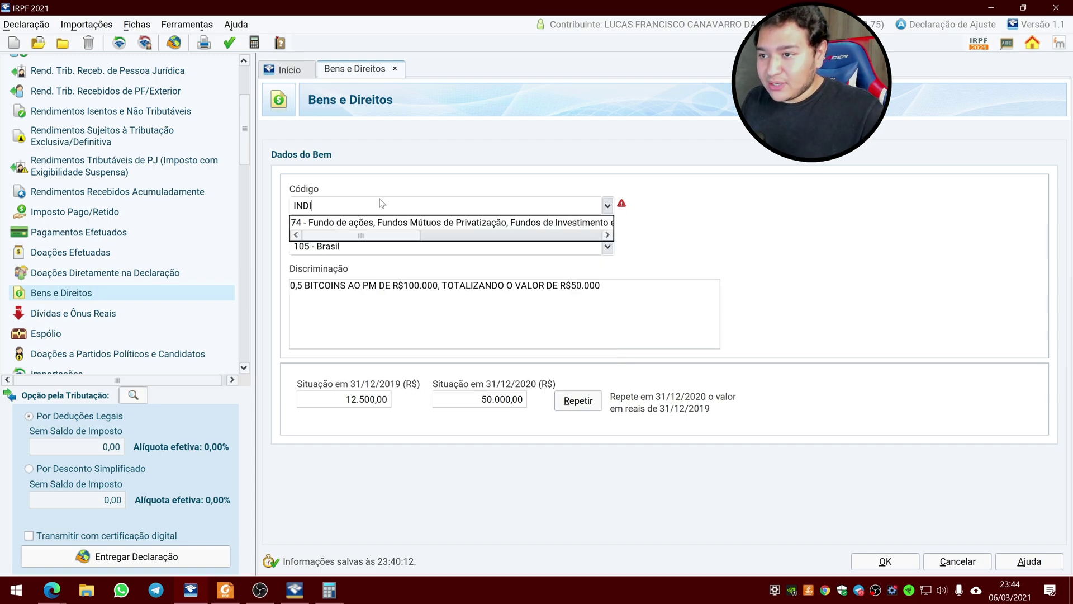
{"action": "key", "text": "BackSpace"}
{"action": "key", "text": "BackSpace"}
{"action": "key", "text": "BackSpace"}
{"action": "type", "text": "ETF"}
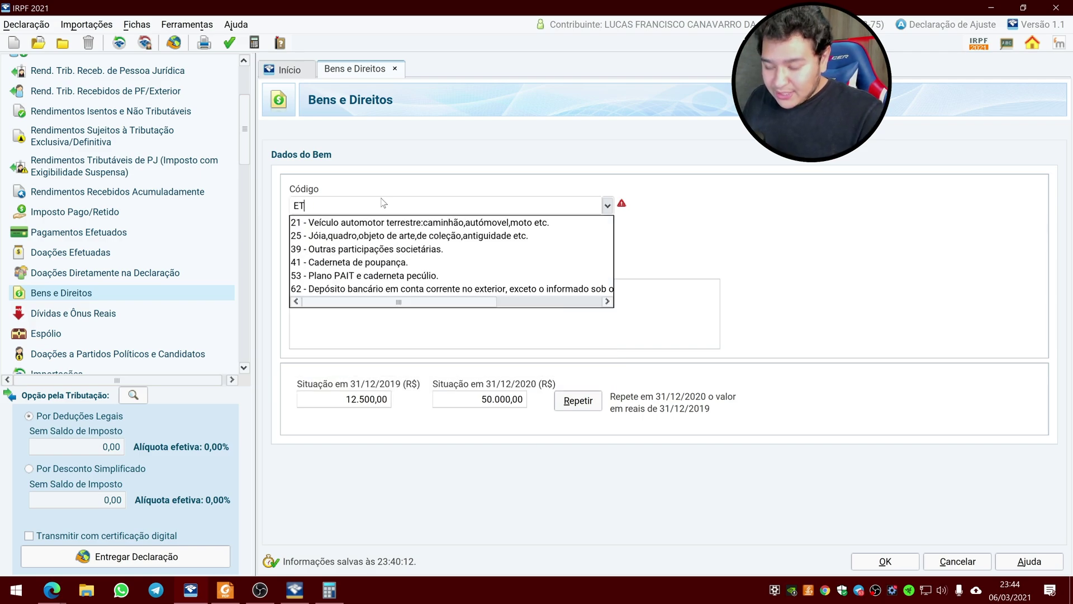
{"action": "key", "text": "BackSpace"}
{"action": "key", "text": "BackSpace"}
{"action": "key", "text": "BackSpace"}
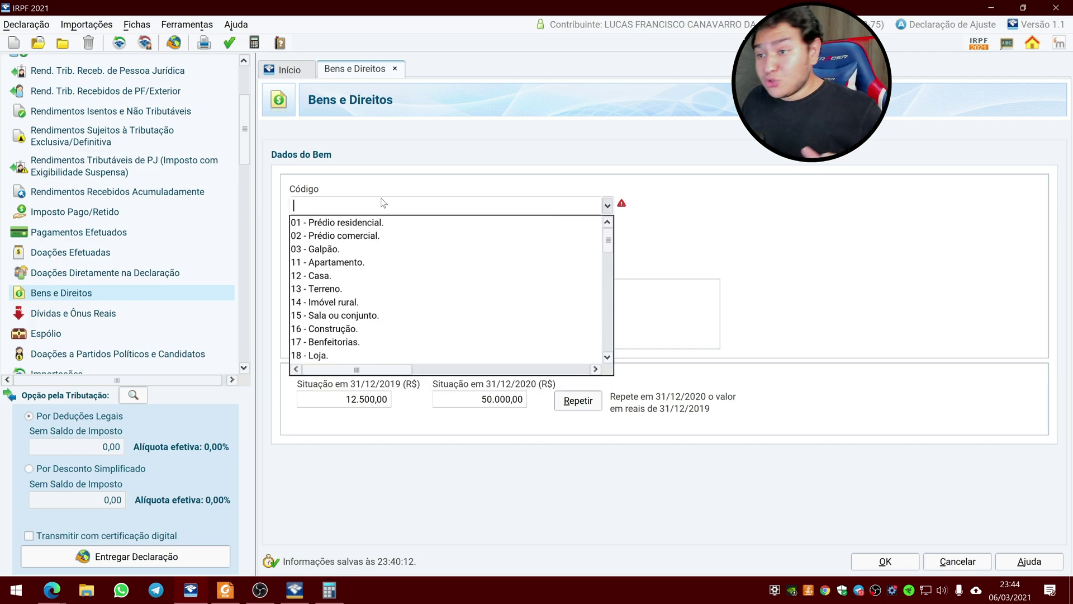
{"action": "scroll", "coordinate": [386, 277], "scroll_direction": "down", "scroll_amount": 6}
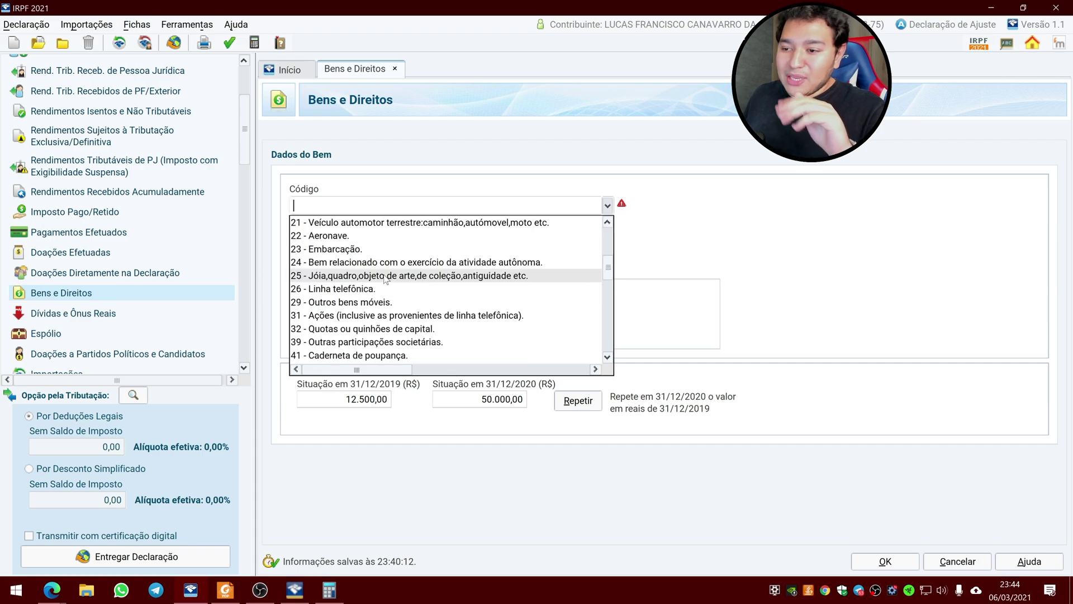
{"action": "scroll", "coordinate": [386, 278], "scroll_direction": "down", "scroll_amount": 1}
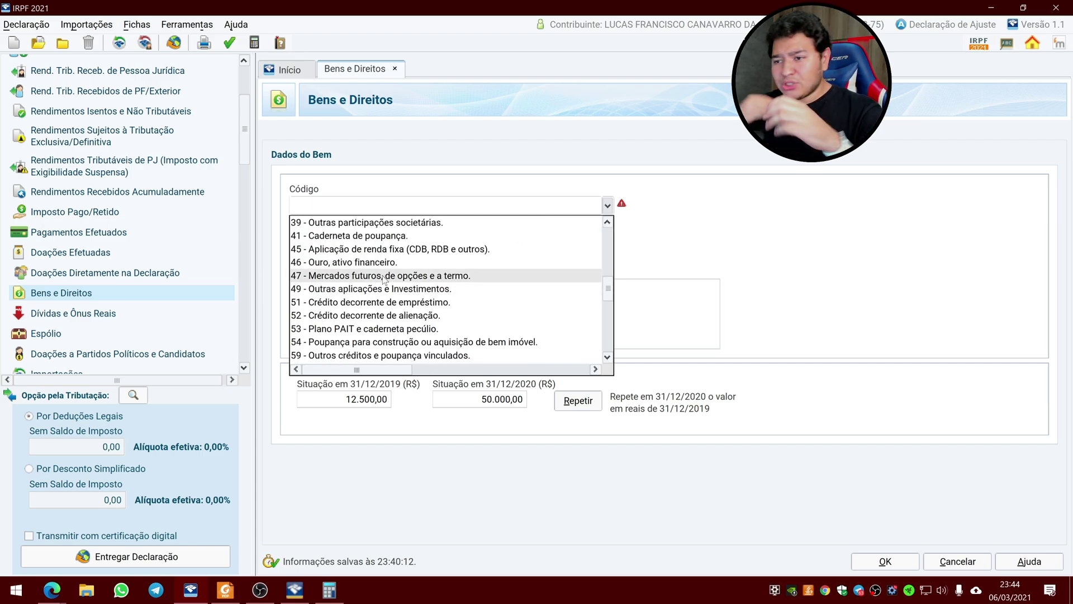
{"action": "scroll", "coordinate": [389, 281], "scroll_direction": "down", "scroll_amount": 3}
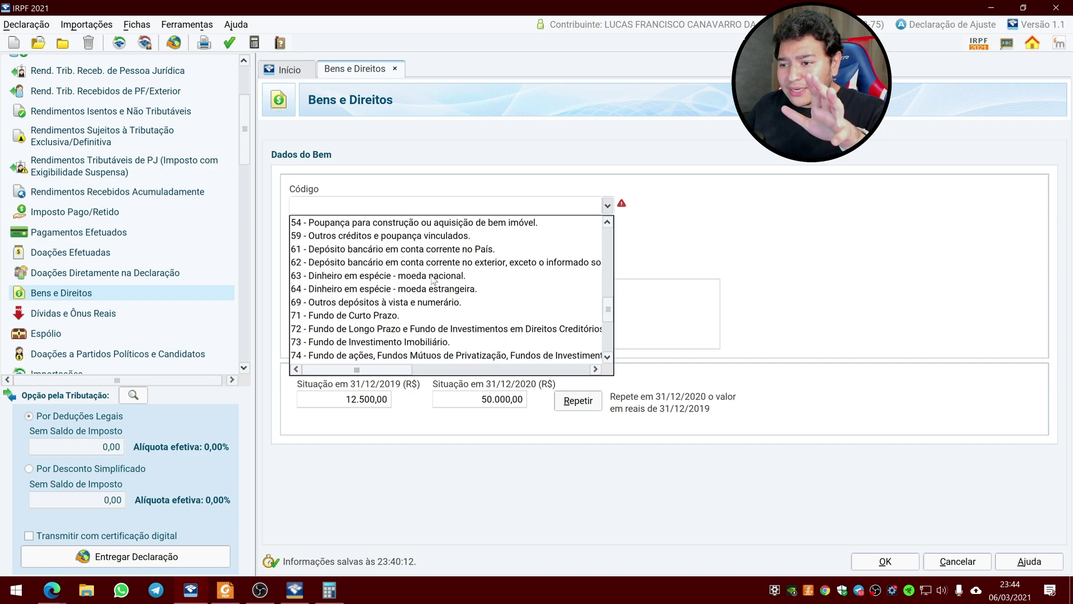
Try a POUPAN search, then clear it and close the code list with Código left empty.
{"action": "type", "text": "POUPAN"}
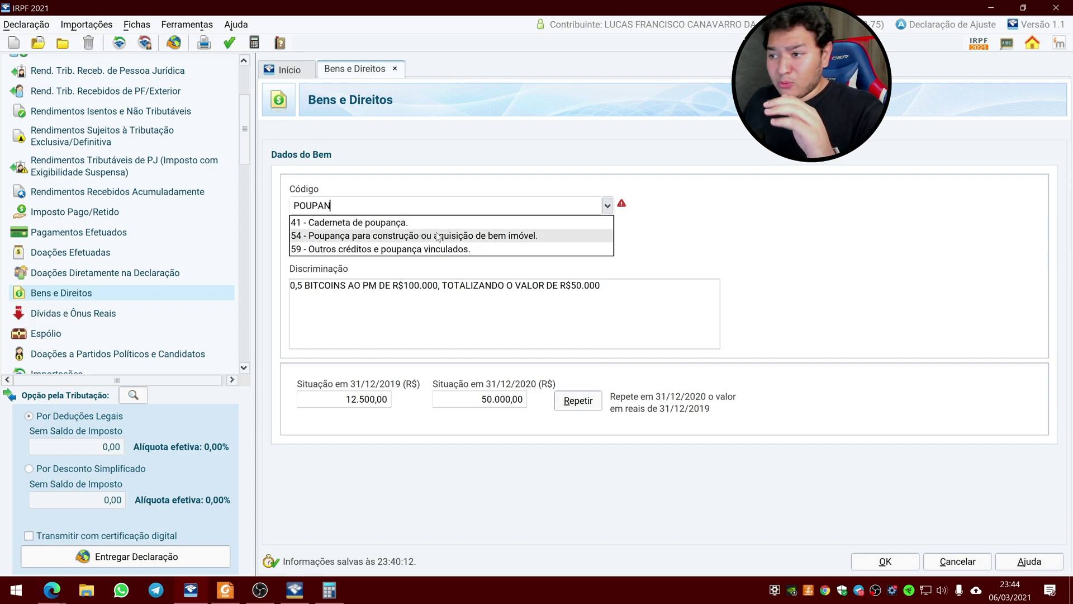
{"action": "left_click_drag", "start_coordinate": [332, 207], "coordinate": [278, 207]}
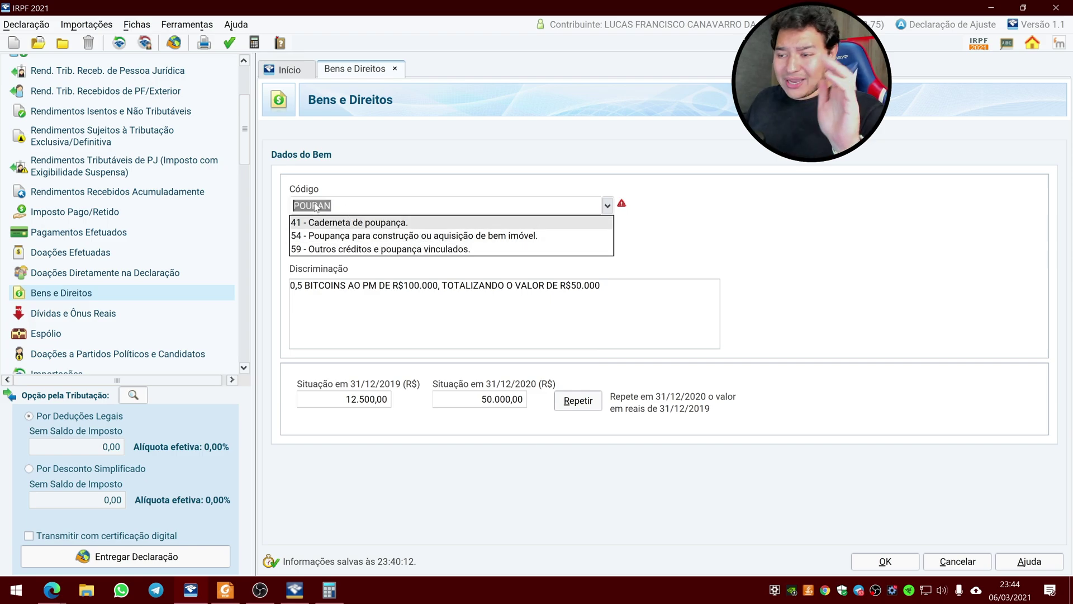
{"action": "key", "text": "BackSpace"}
{"action": "left_click", "coordinate": [472, 193]}
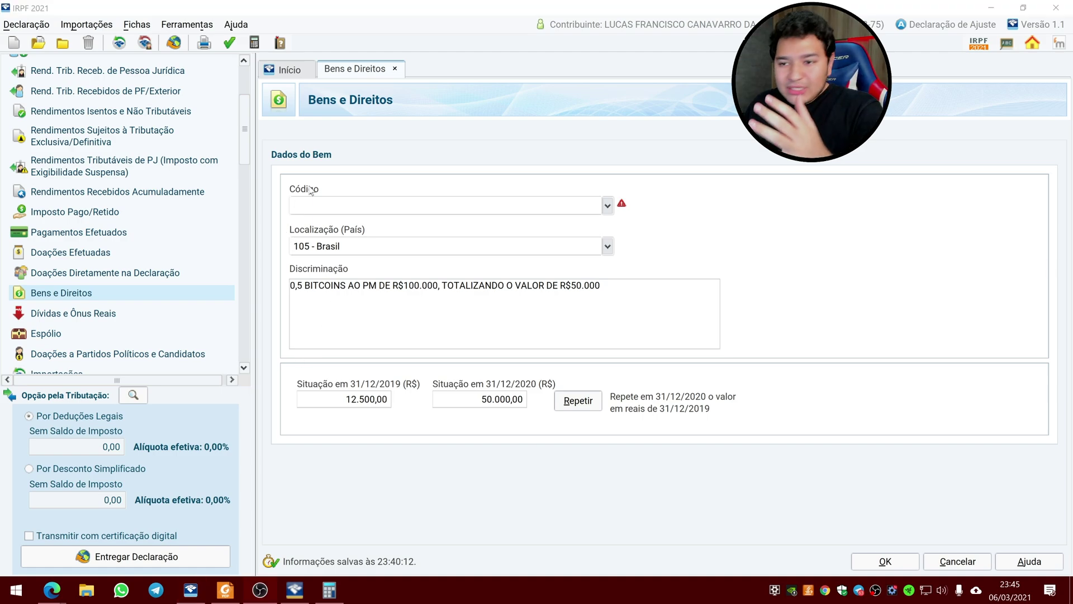
{"action": "left_click_drag", "start_coordinate": [249, 129], "coordinate": [221, 244]}
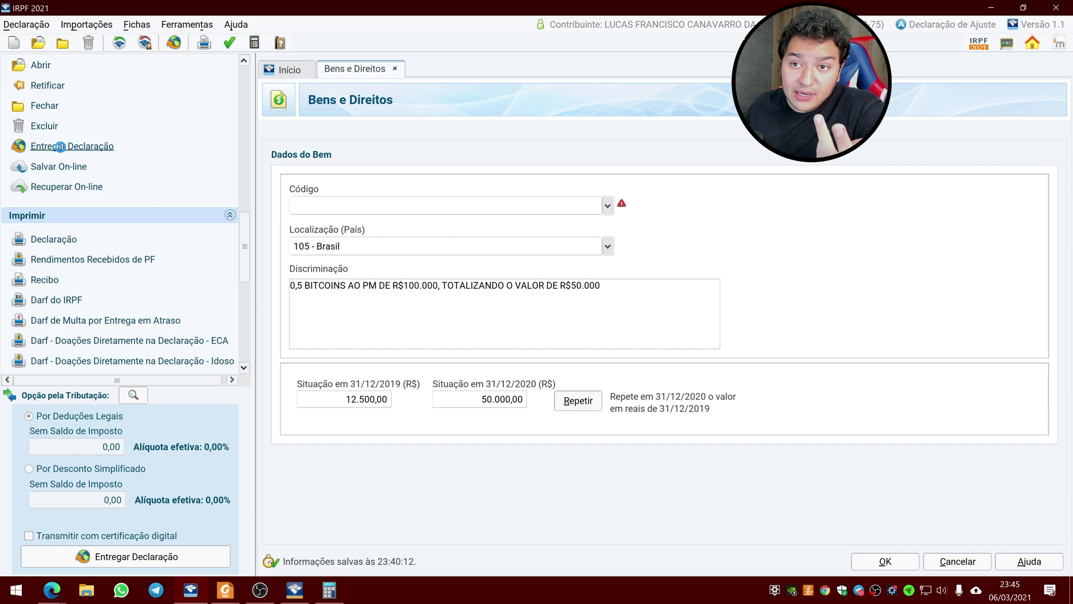
Start Entregar Declaração, confirm Sim, and review the 45 errors and 8 warnings, picking Item 4's missing Valor.
{"action": "left_click", "coordinate": [64, 150]}
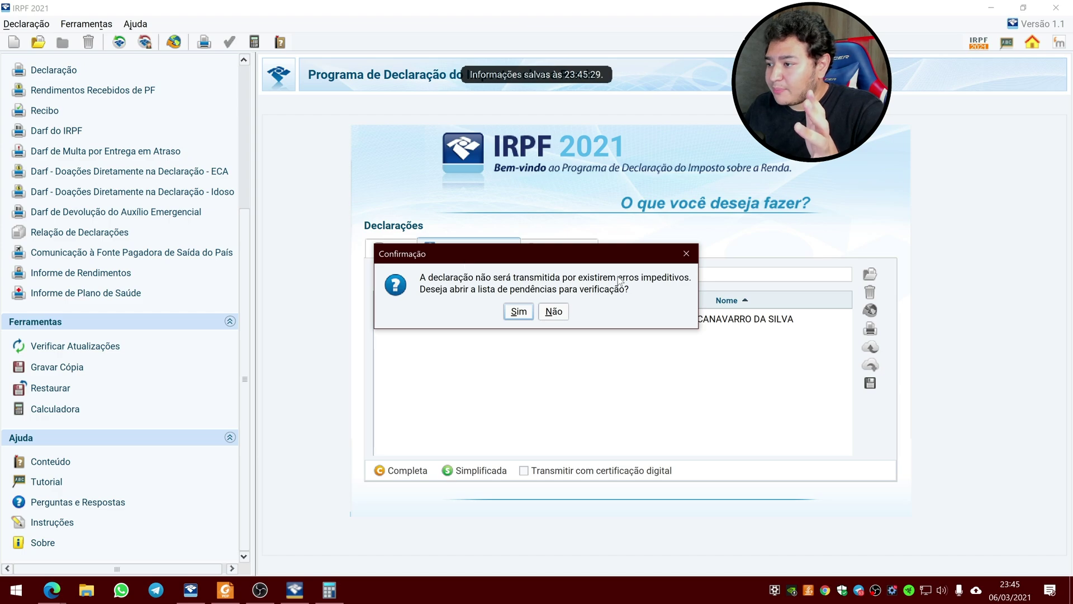
{"action": "left_click", "coordinate": [526, 312]}
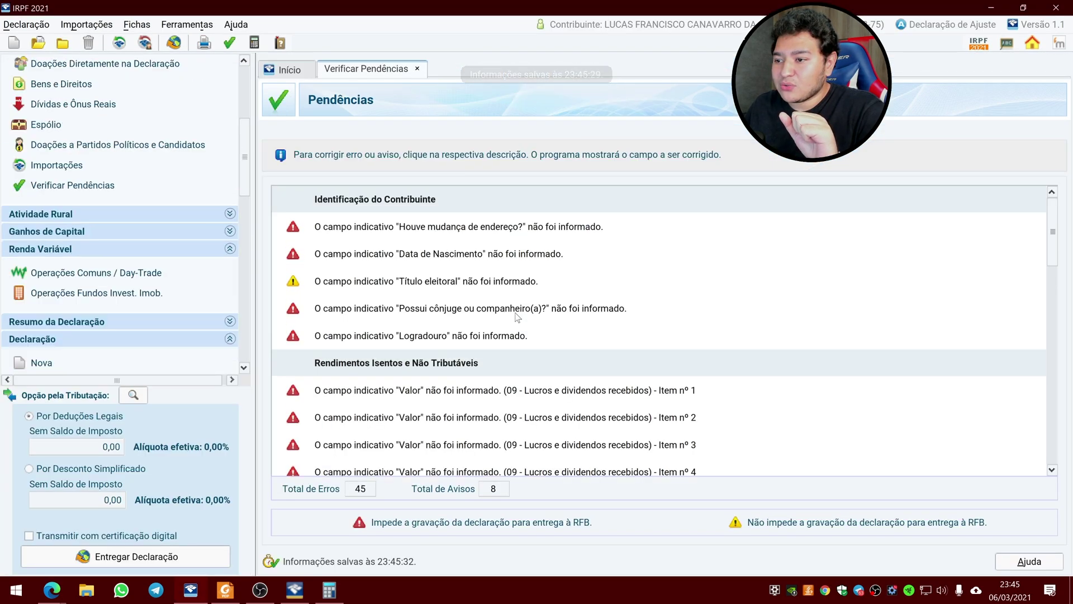
{"action": "scroll", "coordinate": [503, 243], "scroll_direction": "down", "scroll_amount": 2}
{"action": "scroll", "coordinate": [499, 237], "scroll_direction": "down", "scroll_amount": 2}
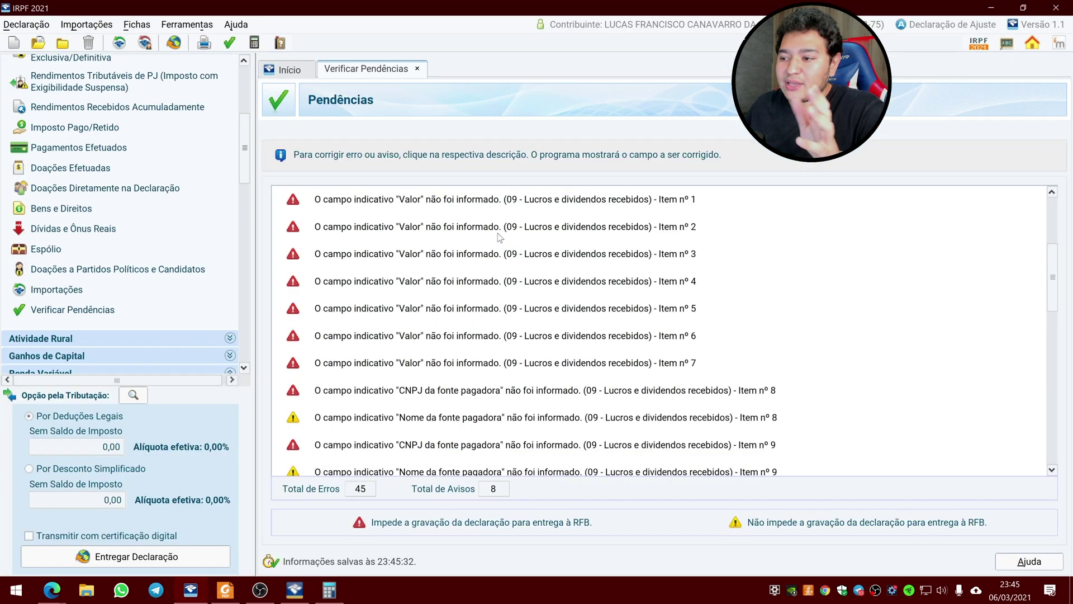
{"action": "scroll", "coordinate": [499, 238], "scroll_direction": "down", "scroll_amount": 2}
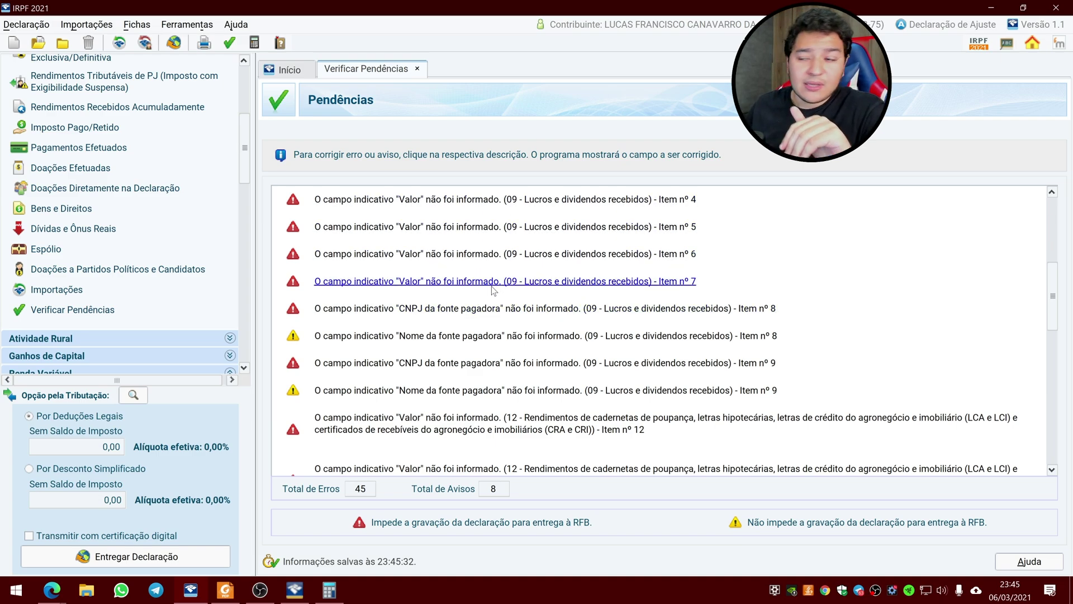
{"action": "left_click", "coordinate": [460, 200]}
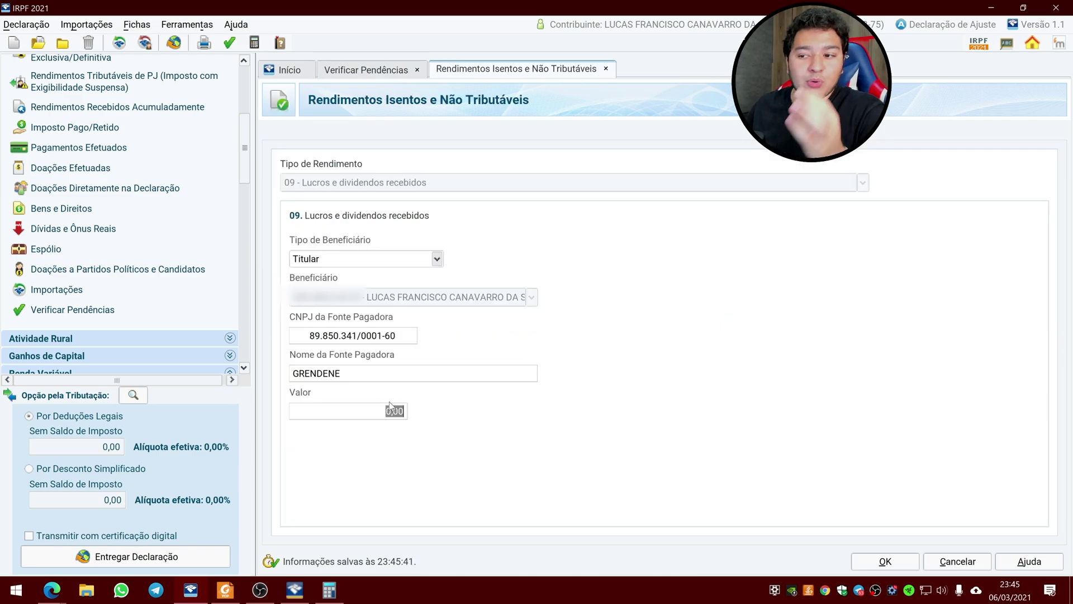
Look over the GRENDENE dividends entry, whose Valor is still 0,00.
{"action": "scroll", "coordinate": [237, 134], "scroll_direction": "up", "scroll_amount": 5}
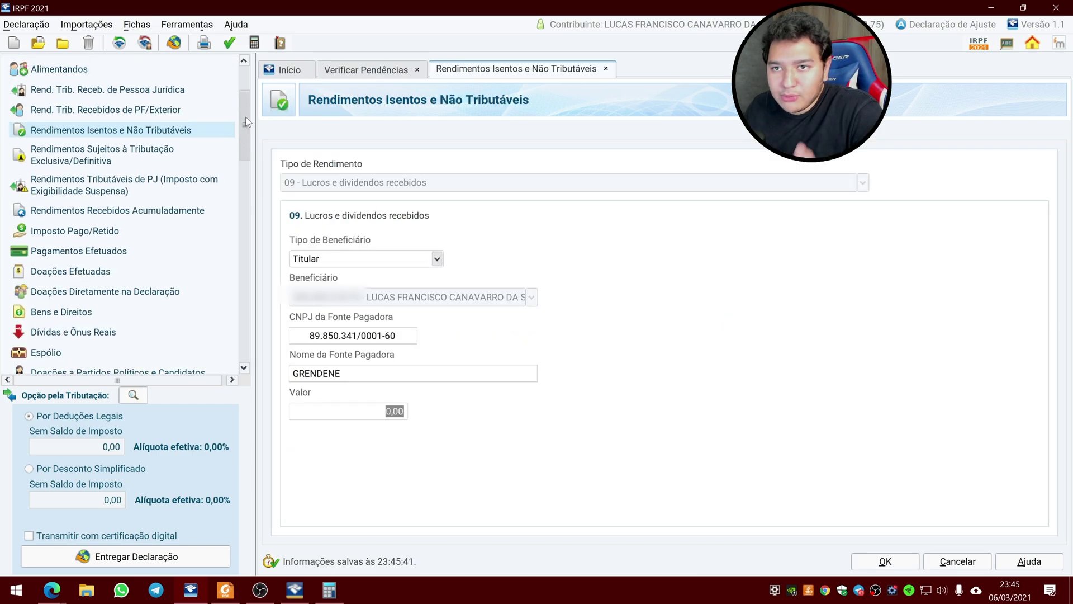
{"action": "left_click_drag", "start_coordinate": [244, 106], "coordinate": [241, 226]}
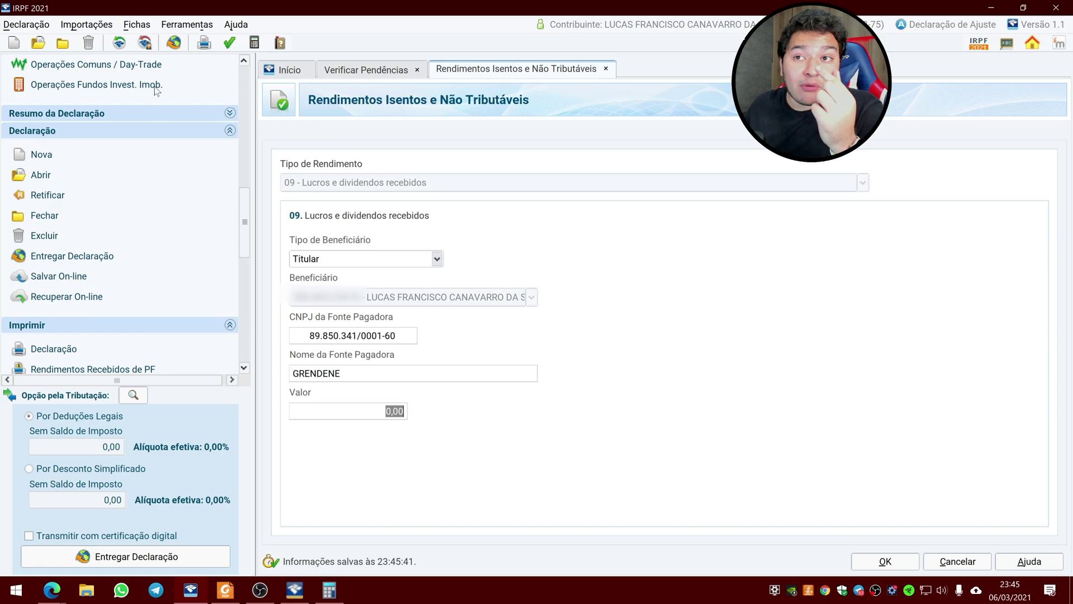
{"action": "left_click", "coordinate": [181, 26]}
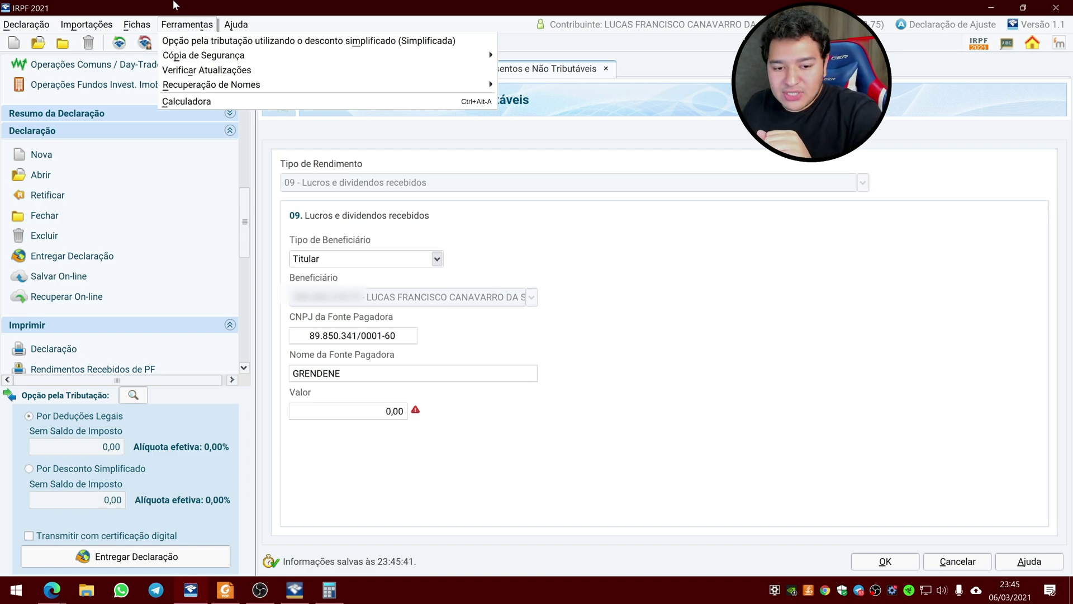
Choose Ferramentas > Cópia de Segurança > Gravar to bring up the backup copy dialog.
{"action": "mouse_move", "coordinate": [223, 55]}
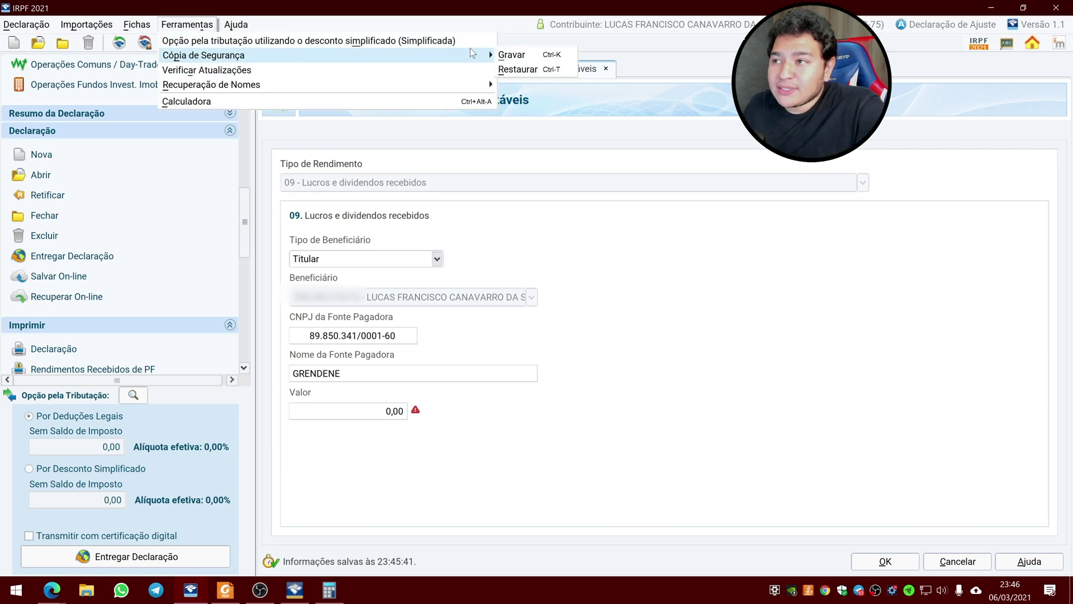
{"action": "left_click", "coordinate": [514, 55]}
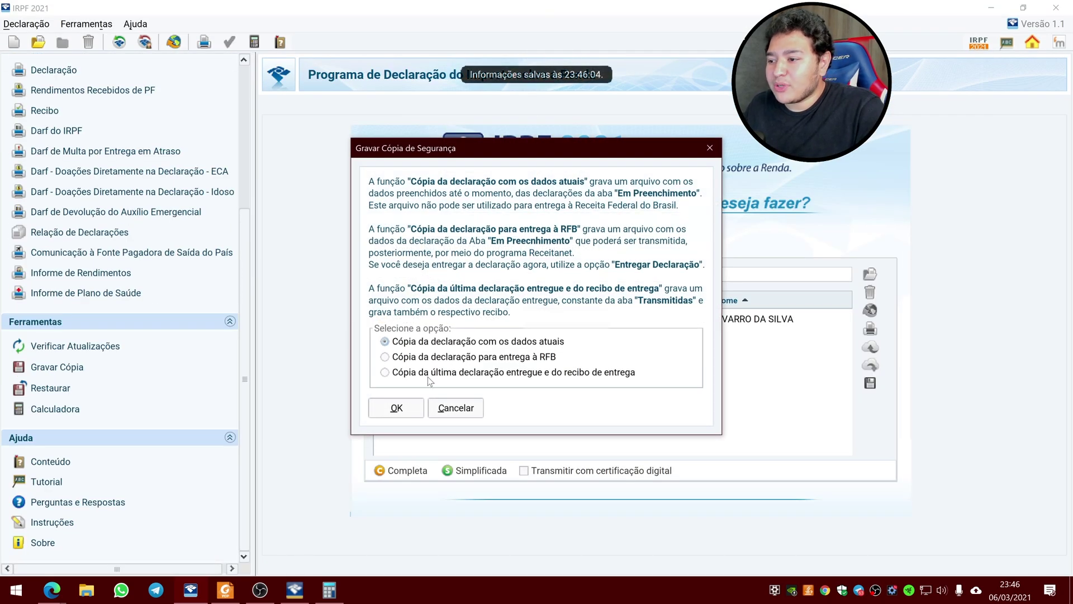